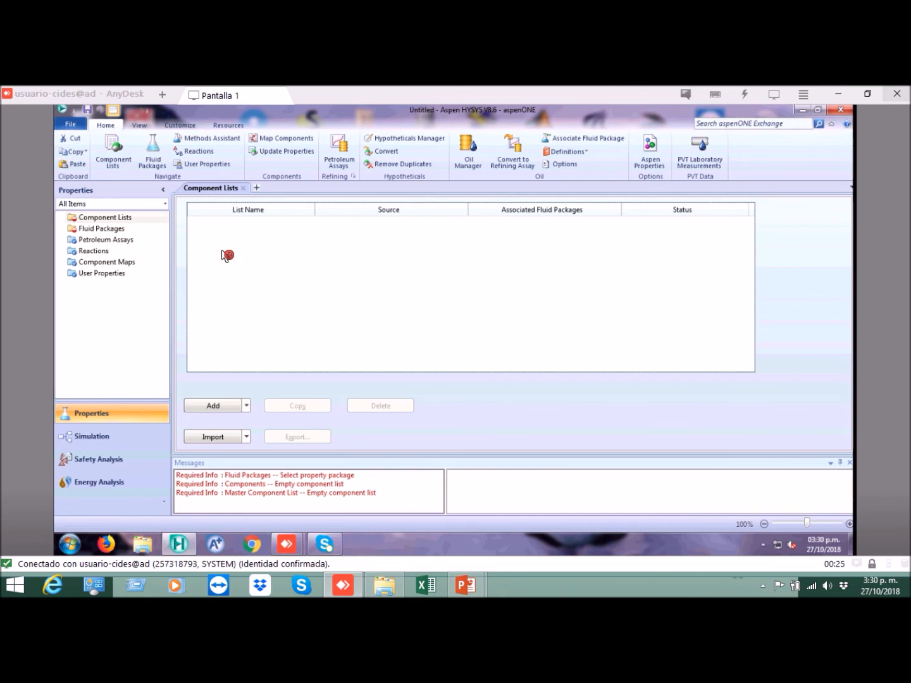
pyautogui.click(119, 218)
pyautogui.click(117, 231)
pyautogui.click(115, 230)
pyautogui.click(92, 216)
pyautogui.click(90, 228)
pyautogui.click(92, 216)
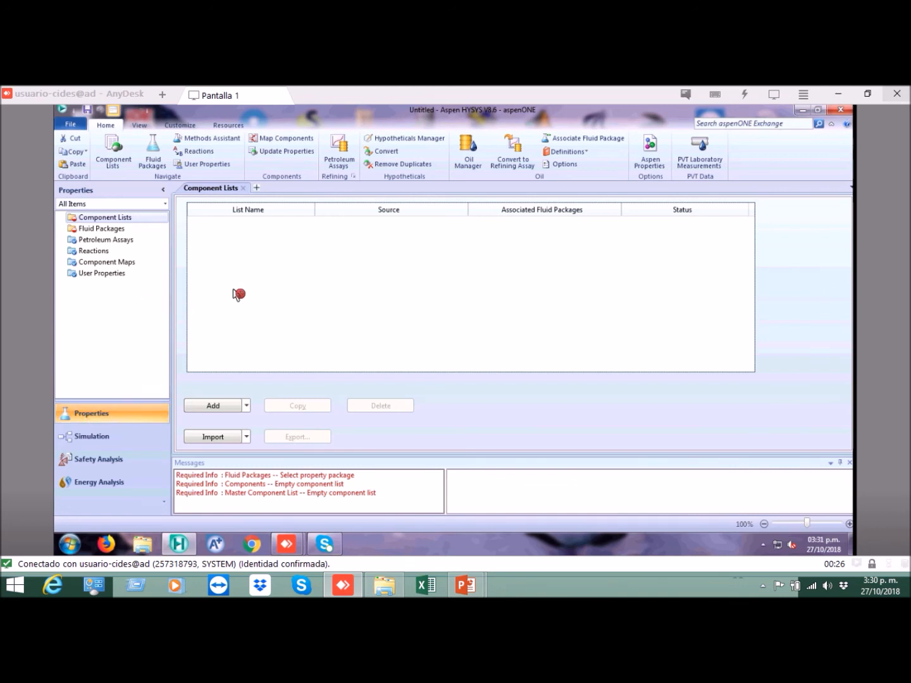
# - Create a component list and add the pure components nitrogen (N2) and oxygen (O2) to it
pyautogui.click(215, 407)
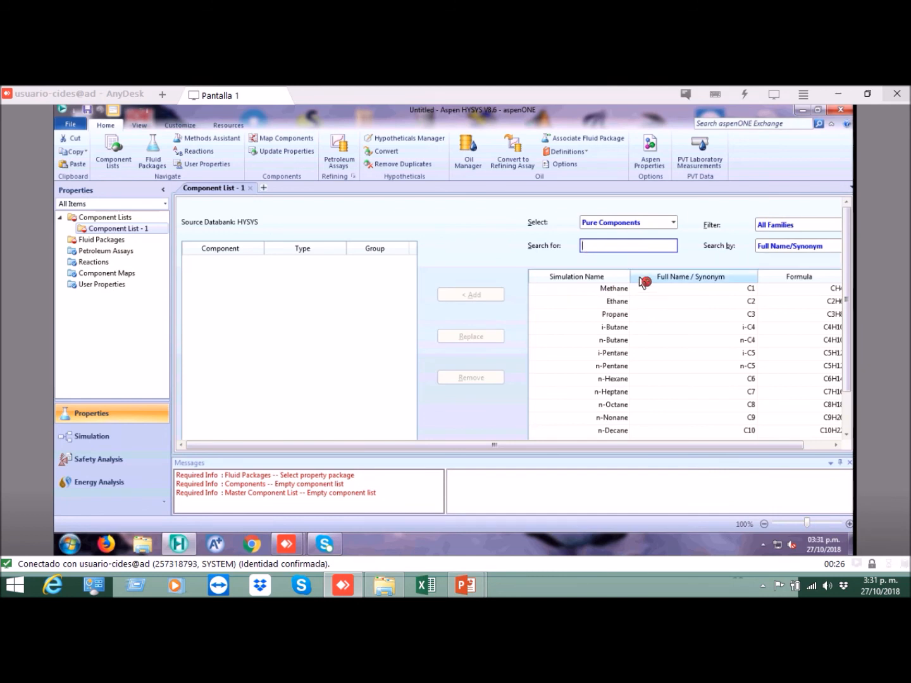
pyautogui.write('m')
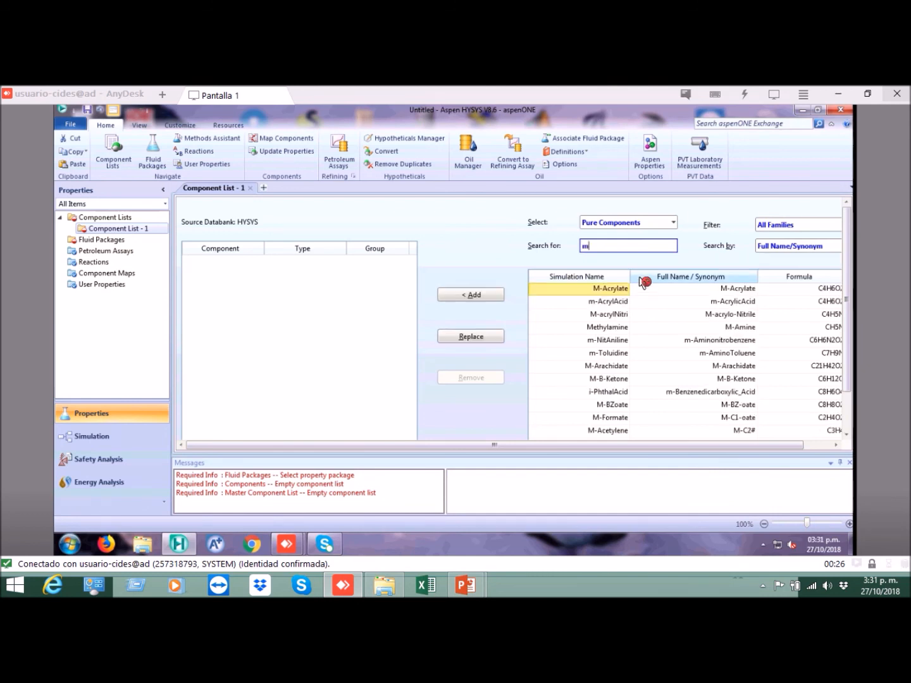
pyautogui.write('ethan')
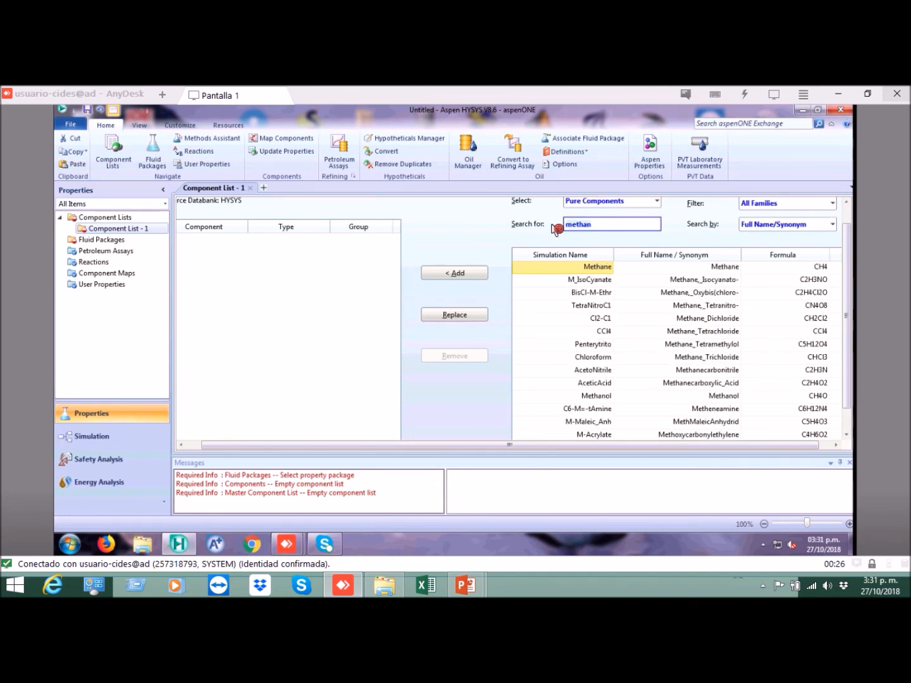
pyautogui.write('n2')
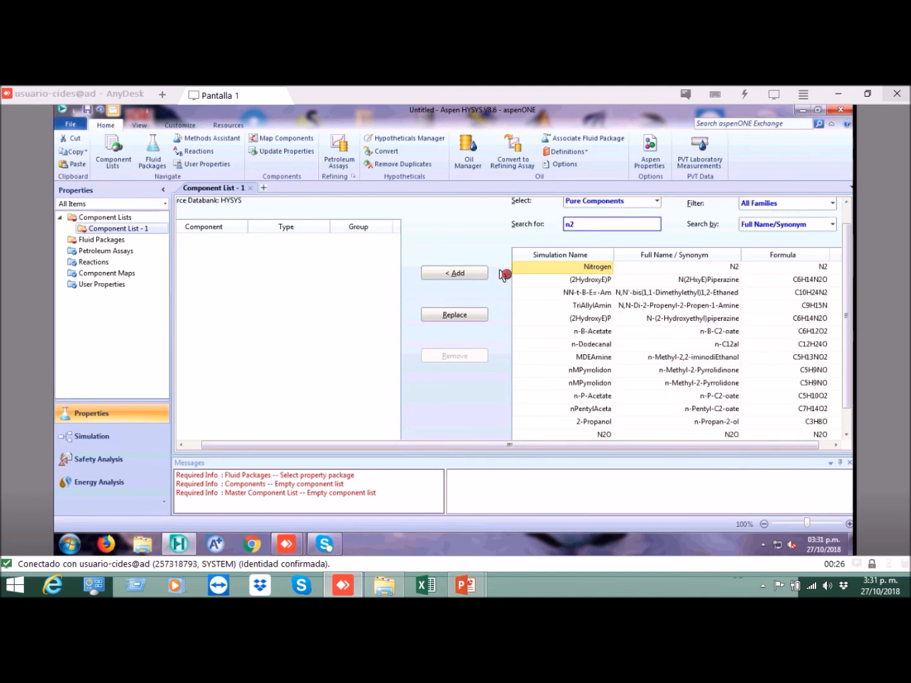
pyautogui.click(461, 273)
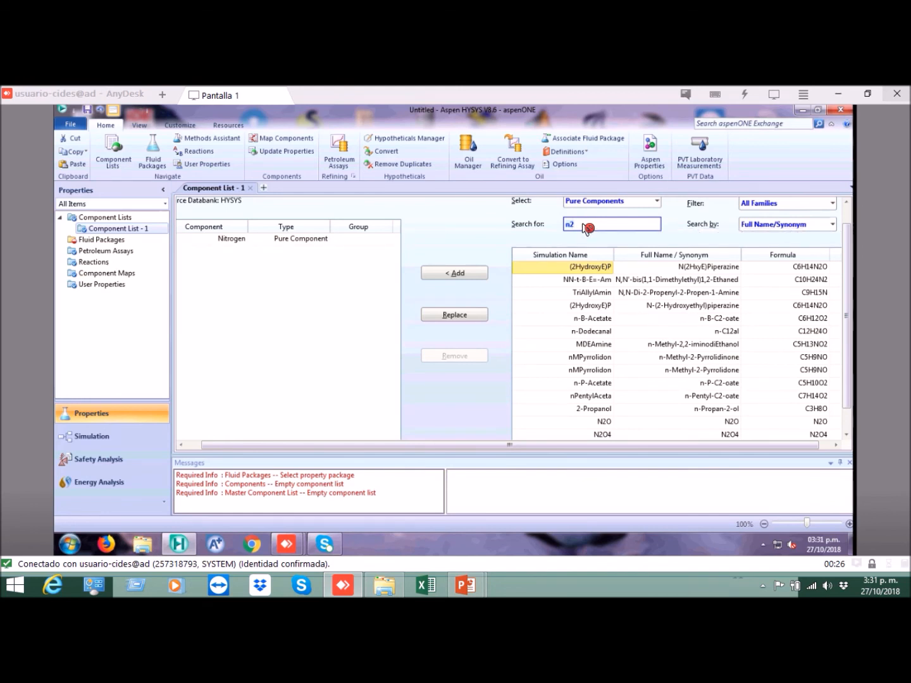
pyautogui.write('o2')
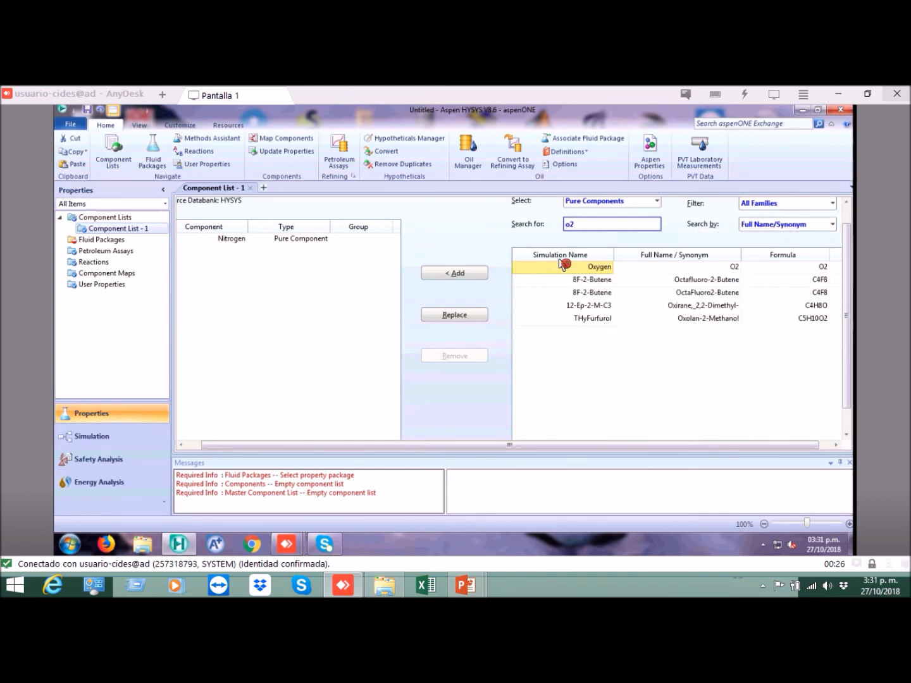
pyautogui.click(458, 274)
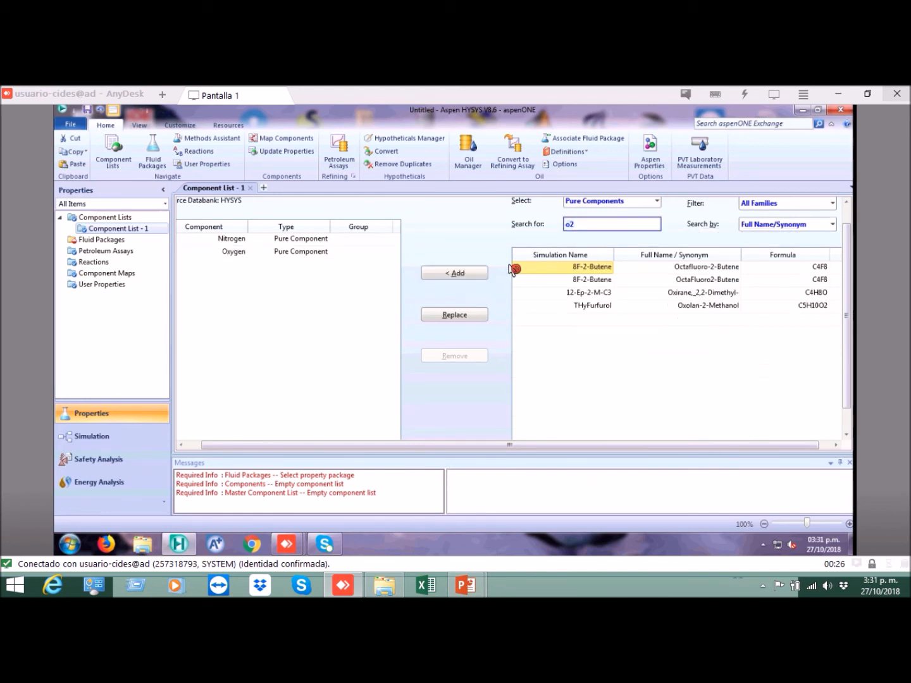
# - Add the pure components CO2 and CO to the component list
pyautogui.click(584, 225)
pyautogui.write('co2')
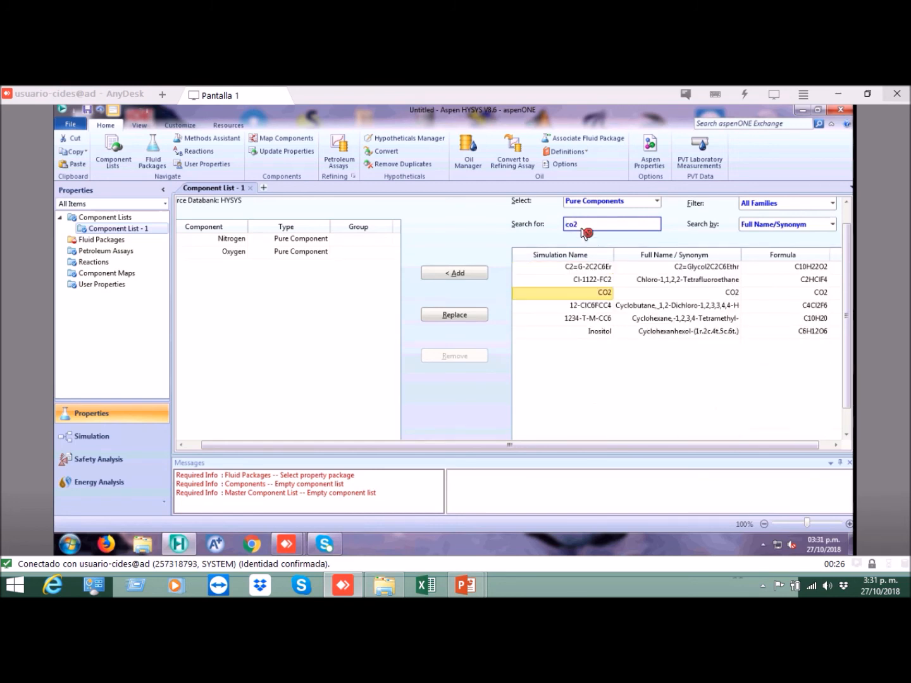
pyautogui.click(459, 274)
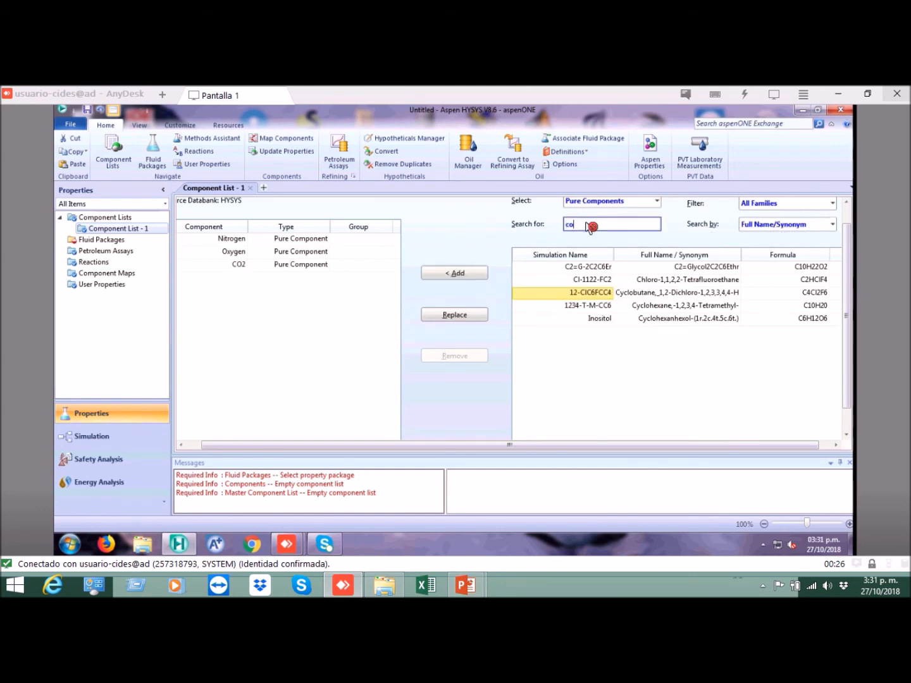
pyautogui.click(550, 267)
pyautogui.click(459, 273)
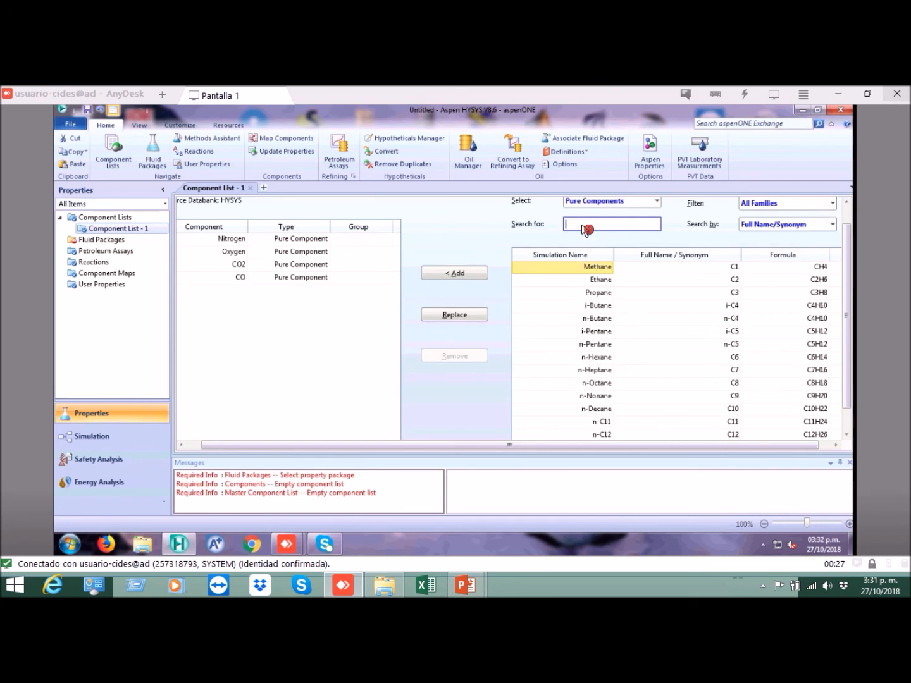
# - Find water among the pure components and add H2O to the component list
pyautogui.write('2o')
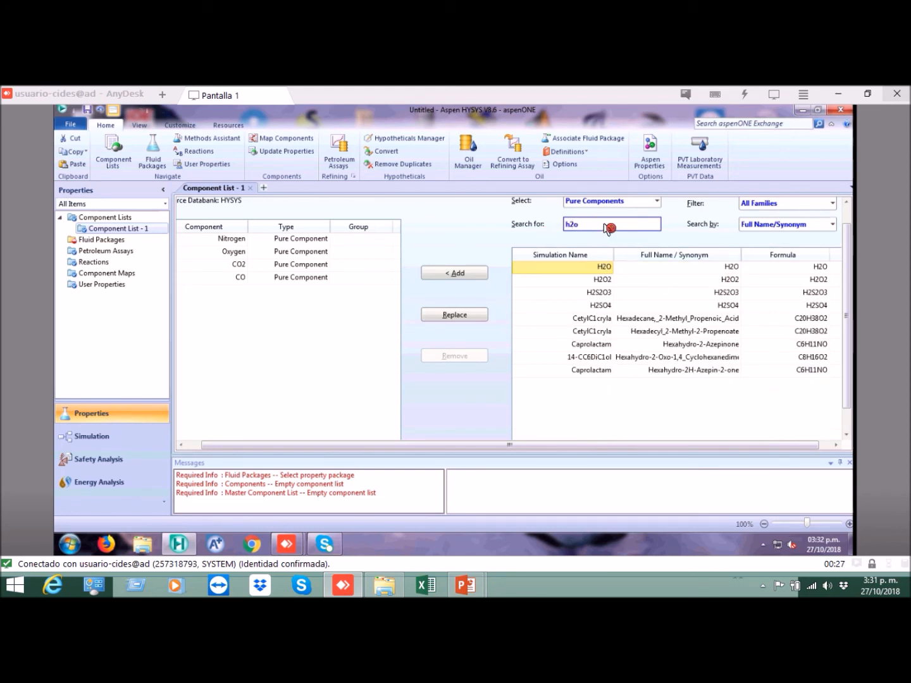
pyautogui.press('BackSpace')
pyautogui.press('BackSpace')
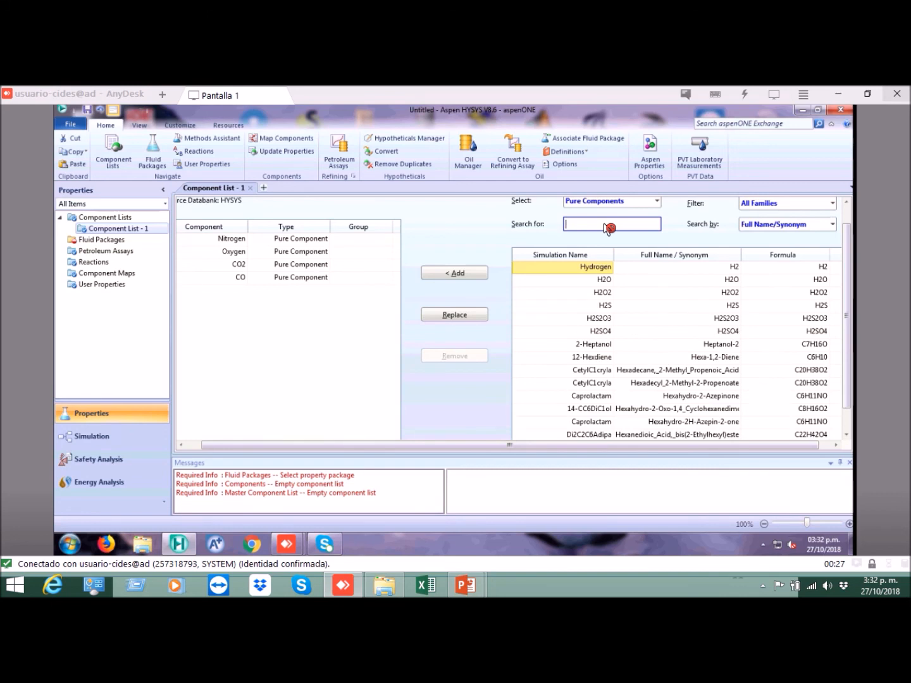
pyautogui.write('water')
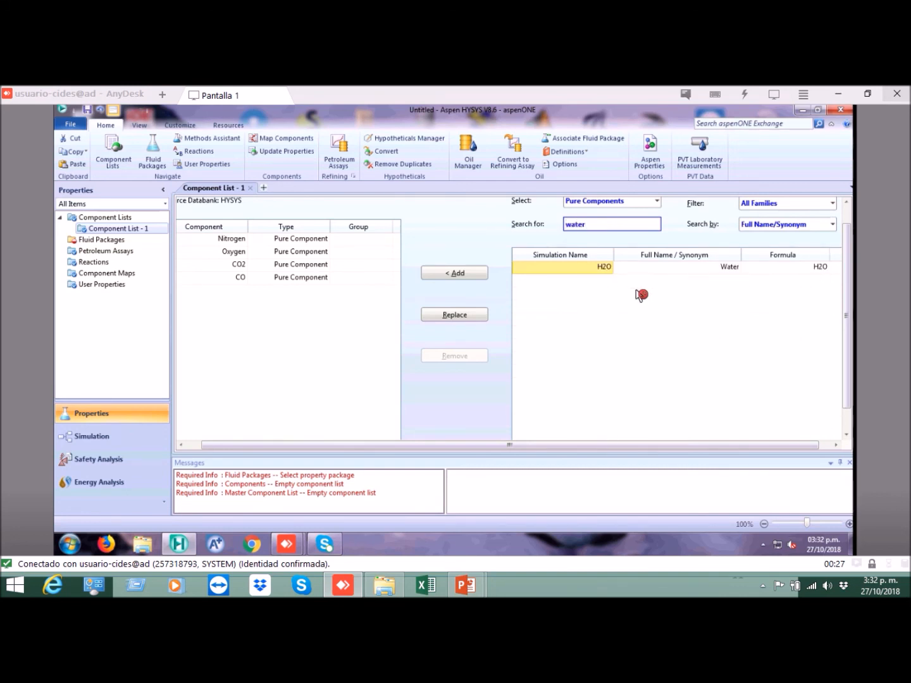
pyautogui.click(596, 269)
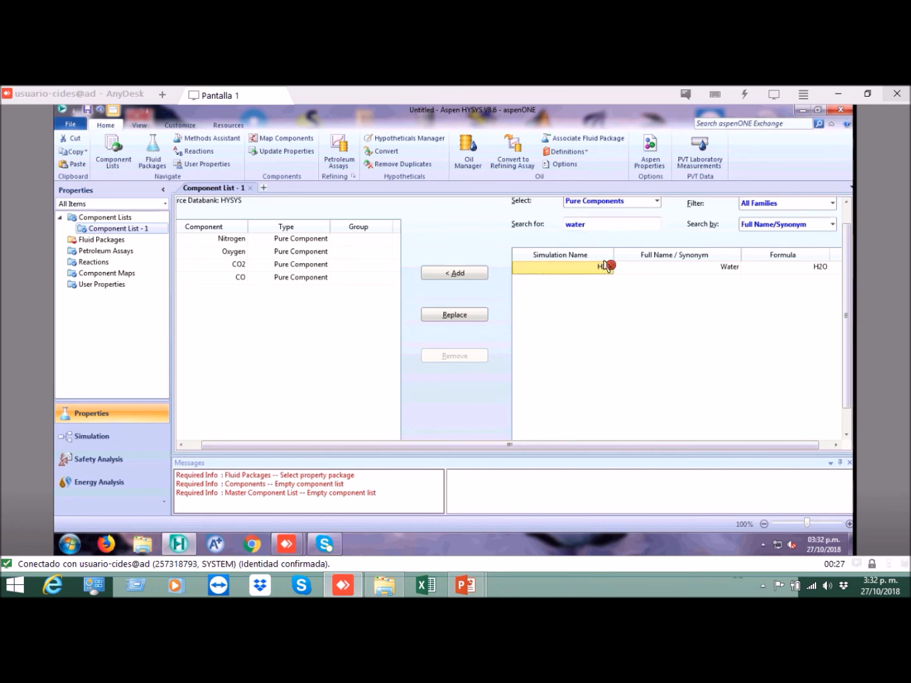
pyautogui.click(591, 230)
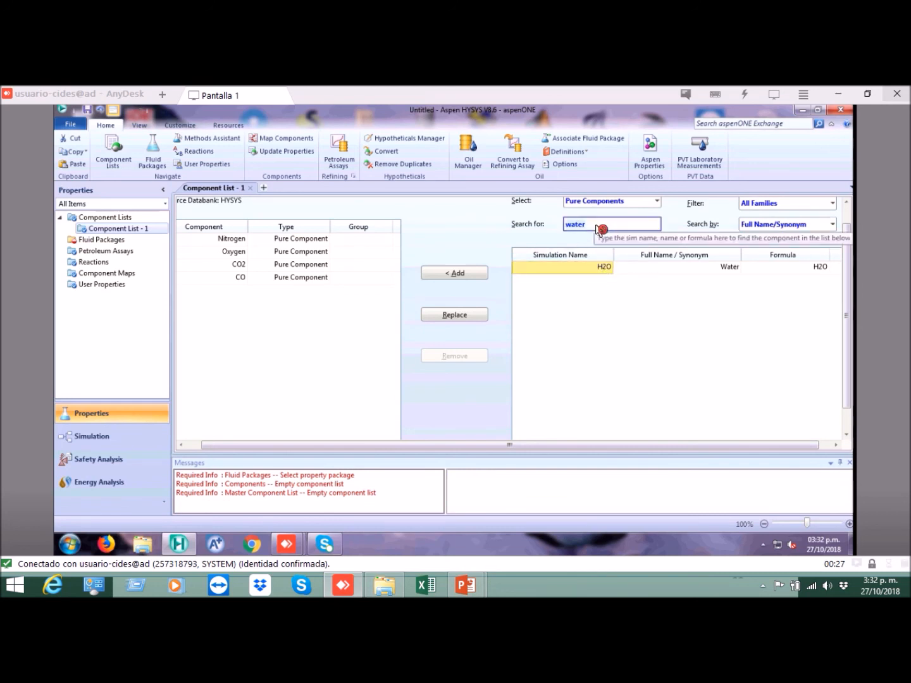
pyautogui.click(455, 274)
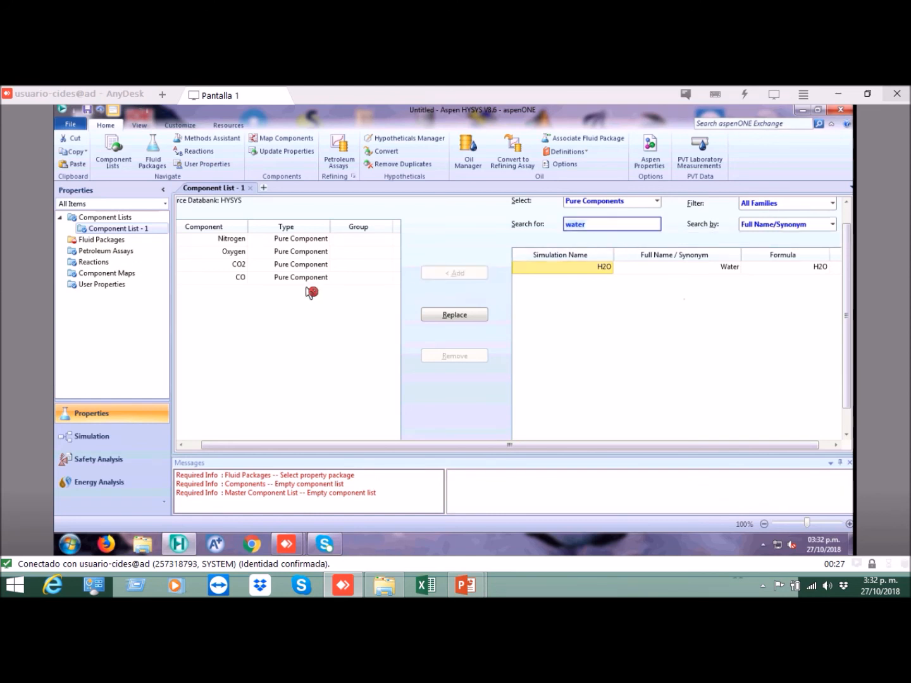
# - Review each entry of the component list, from nitrogen through H2O
pyautogui.click(242, 239)
pyautogui.click(251, 253)
pyautogui.click(252, 265)
pyautogui.click(253, 277)
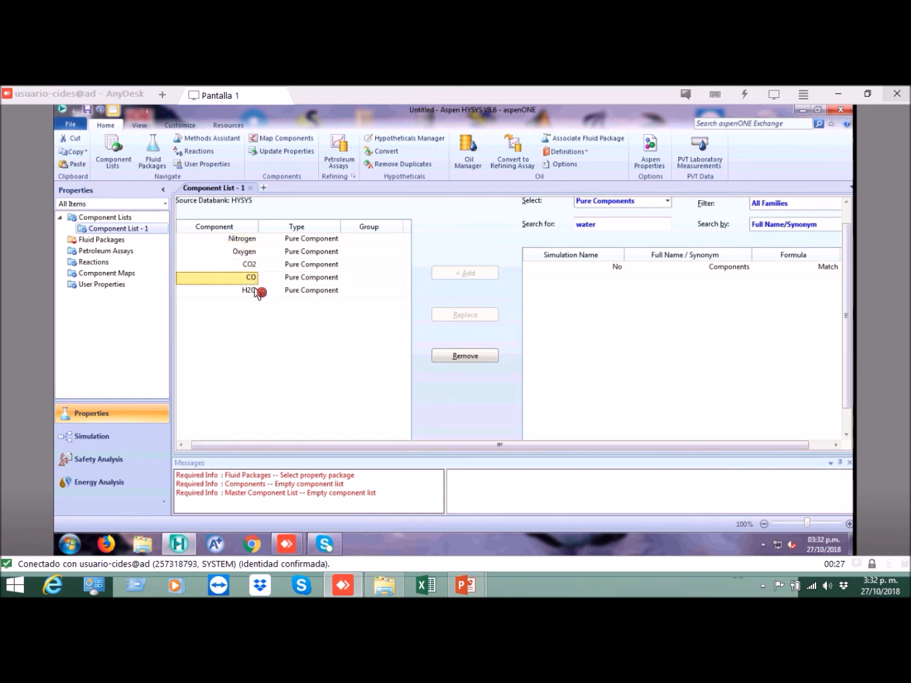
pyautogui.click(257, 291)
pyautogui.click(256, 239)
pyautogui.click(258, 292)
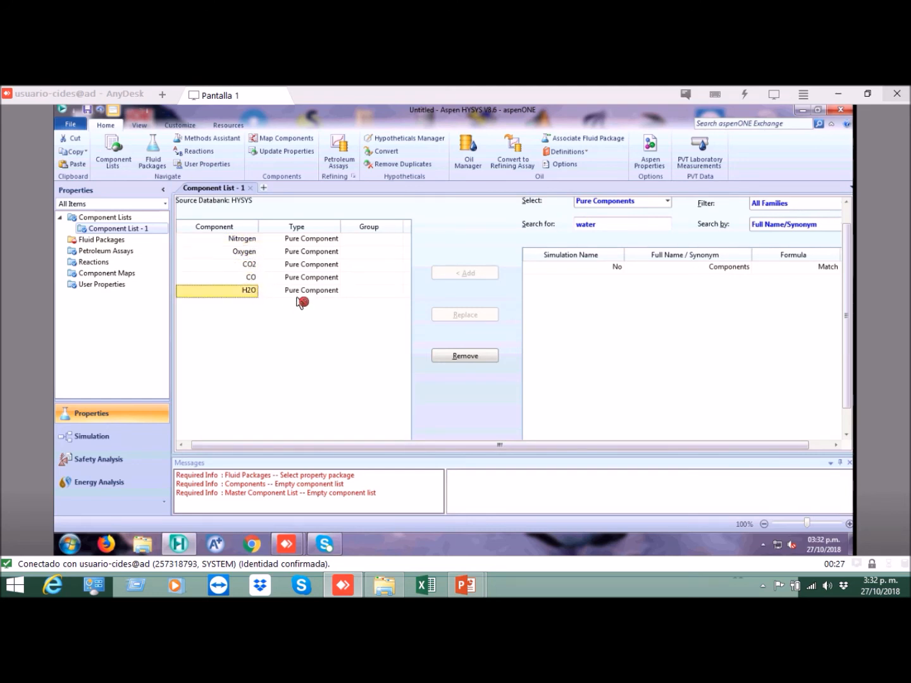
# - Rename the gas component list as ListaGases
pyautogui.click(123, 219)
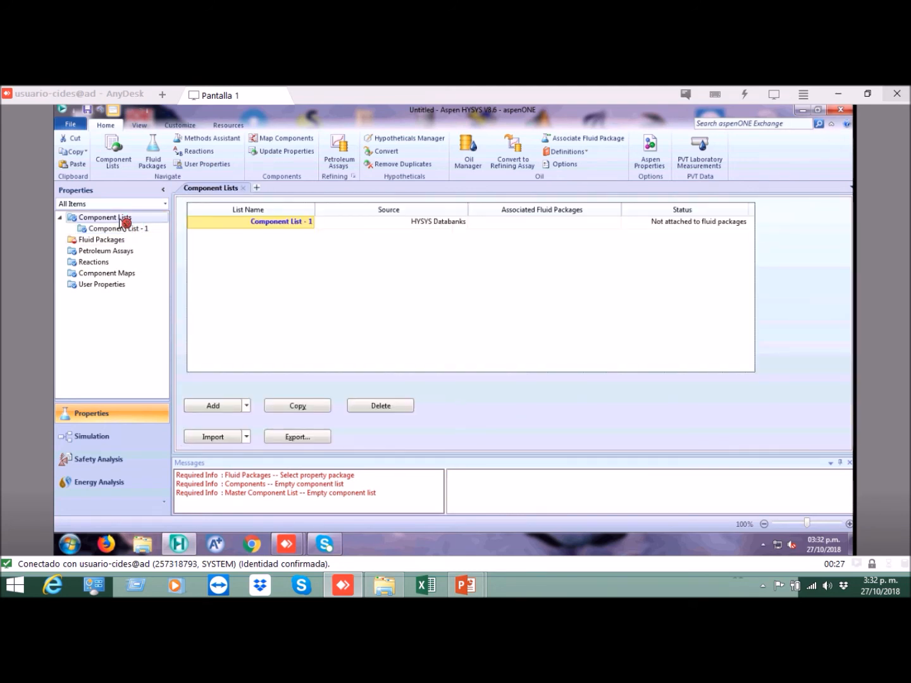
pyautogui.click(291, 222)
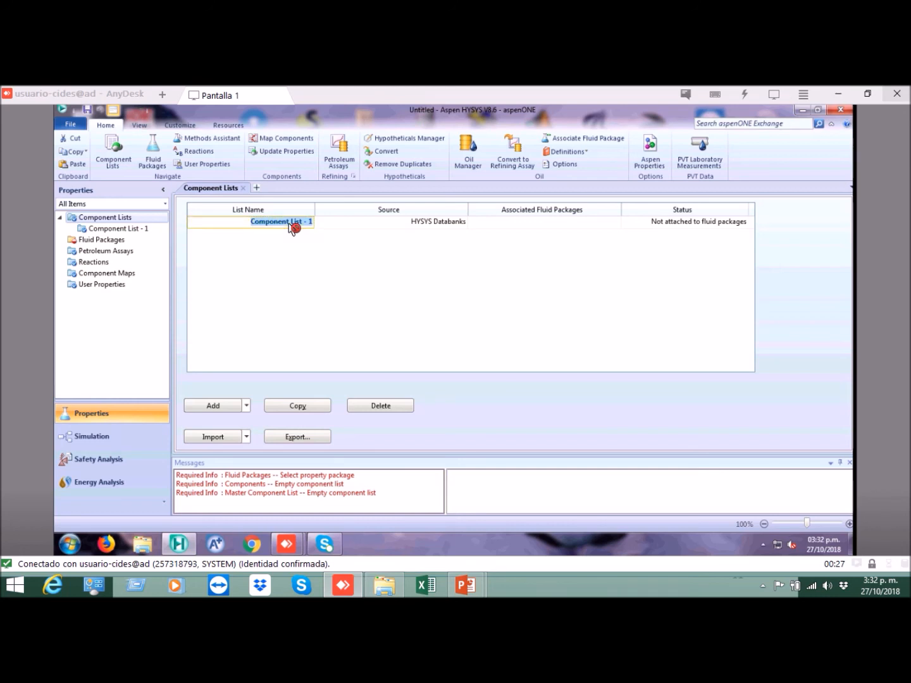
pyautogui.write('ListaGases')
pyautogui.press('Return')
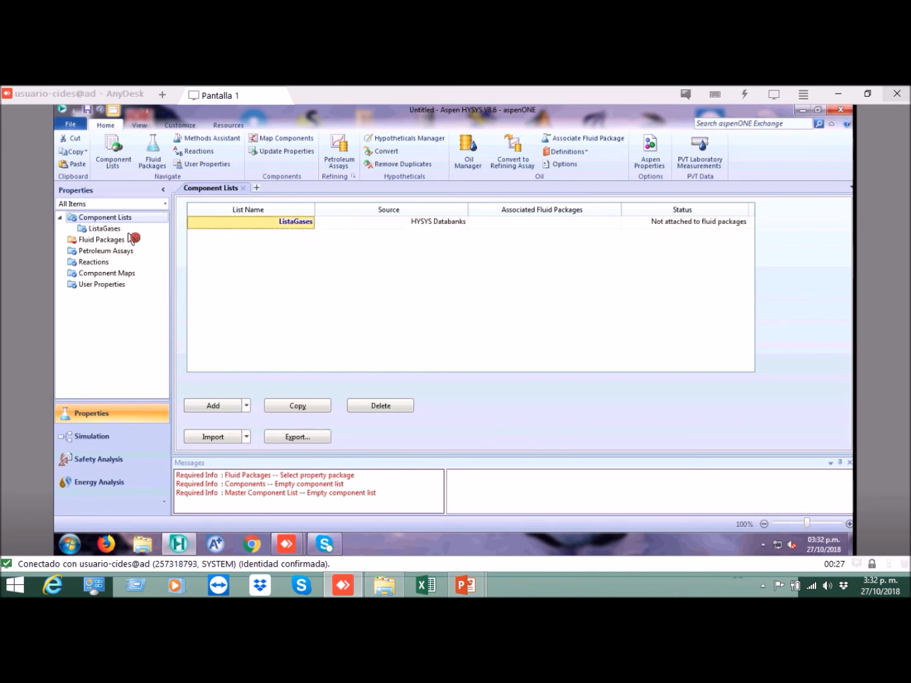
# - Create a second component list and add water (H2O) as its only pure component
pyautogui.click(230, 407)
pyautogui.click(606, 247)
pyautogui.write('water')
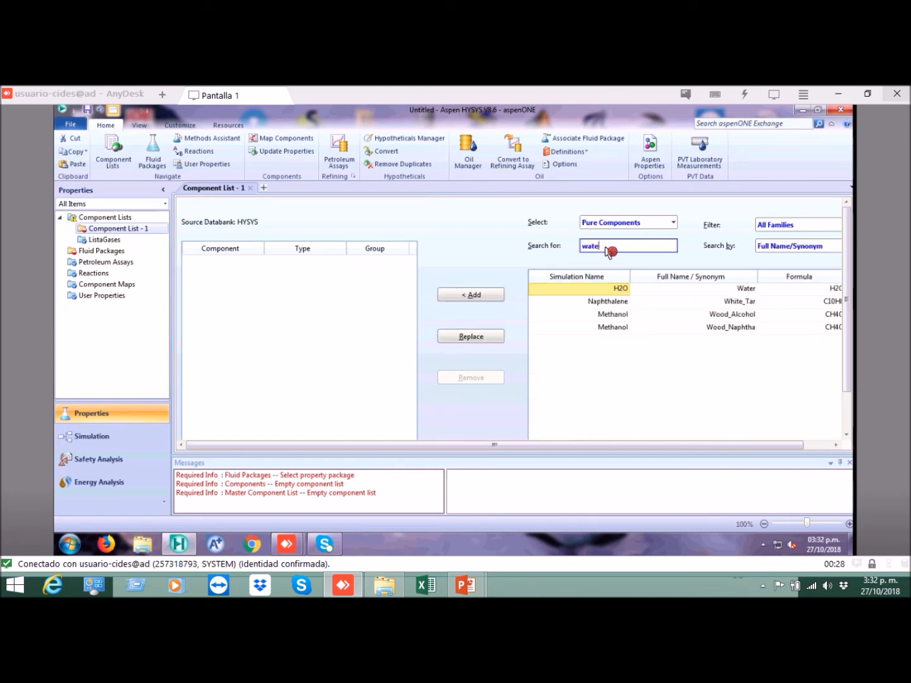
pyautogui.click(486, 295)
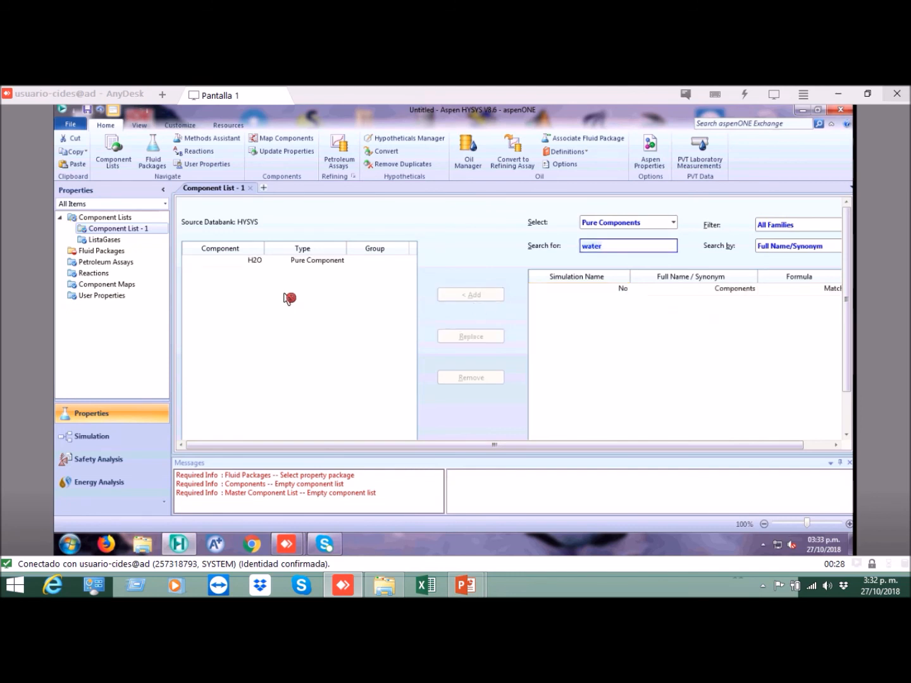
pyautogui.click(256, 263)
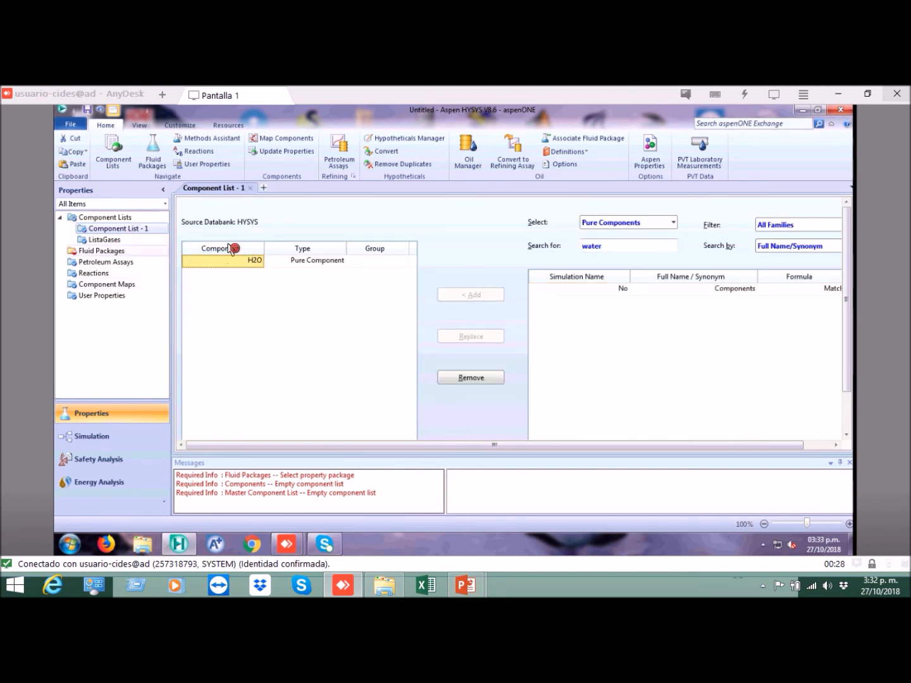
# - Rename the component list that contains only water as ListaAgua
pyautogui.click(111, 218)
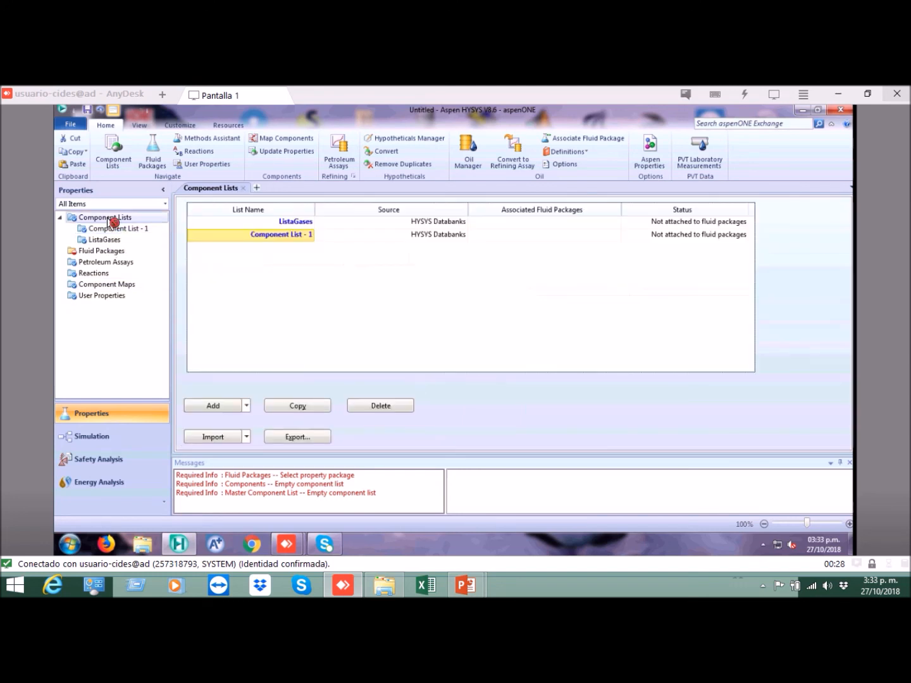
pyautogui.click(288, 239)
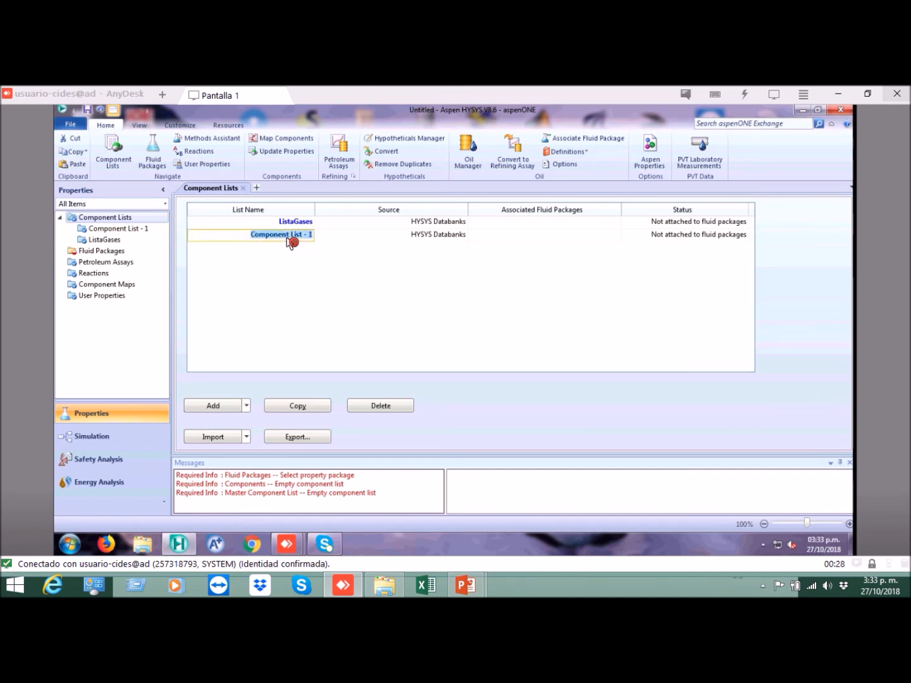
pyautogui.write('Li')
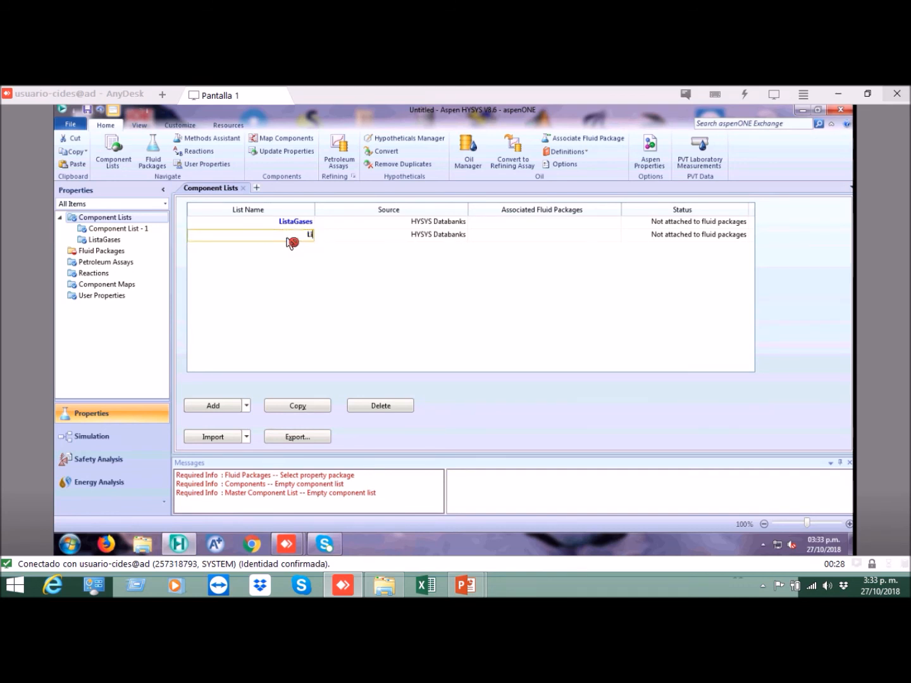
pyautogui.write('staAg')
pyautogui.press('Return')
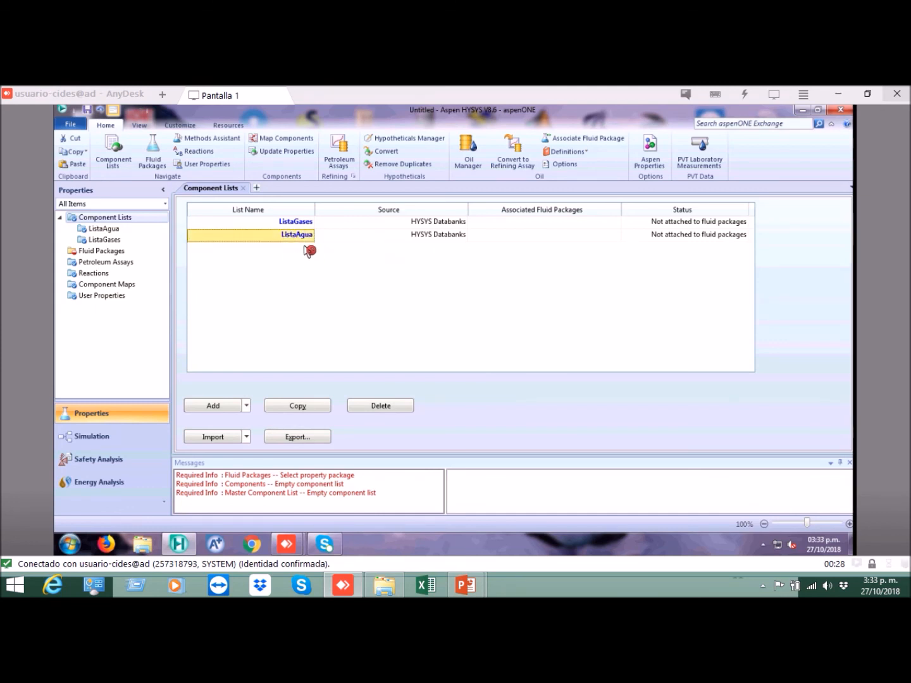
# - Add a fluid package that uses the ListaGases component list and the Peng-Robinson property package
pyautogui.click(106, 255)
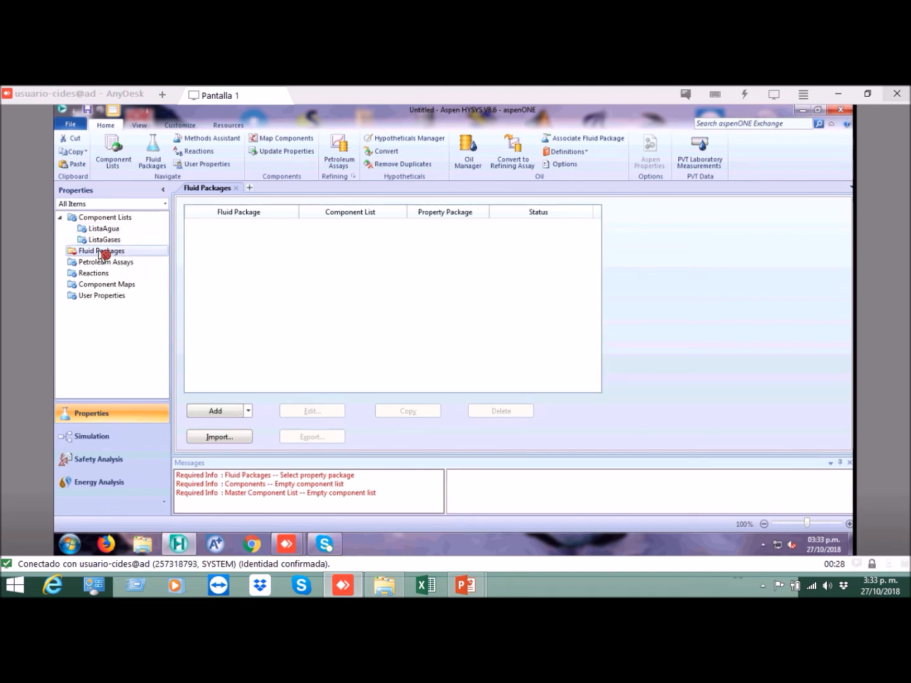
pyautogui.click(231, 415)
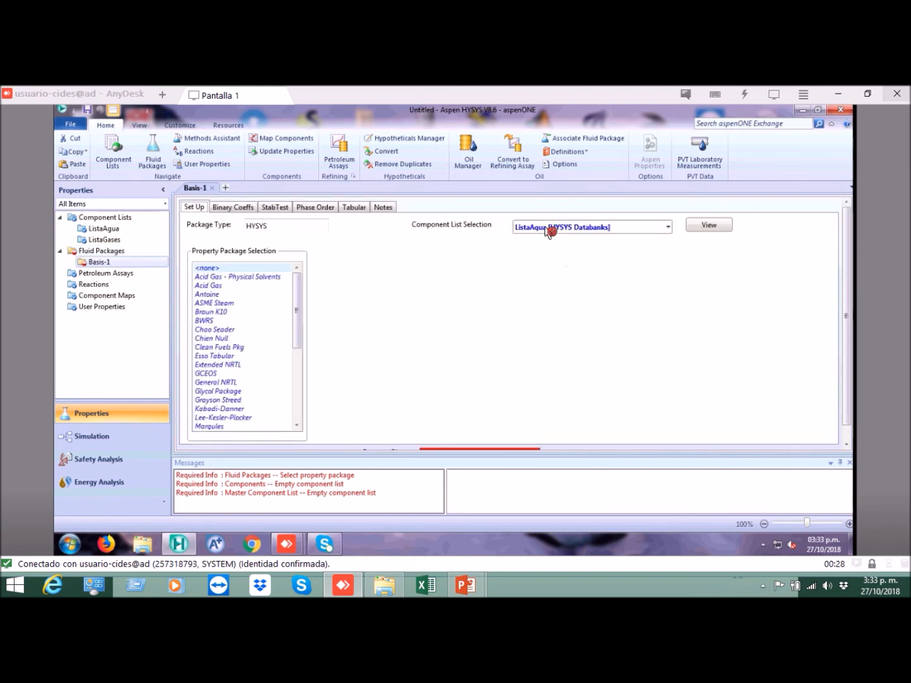
pyautogui.click(557, 229)
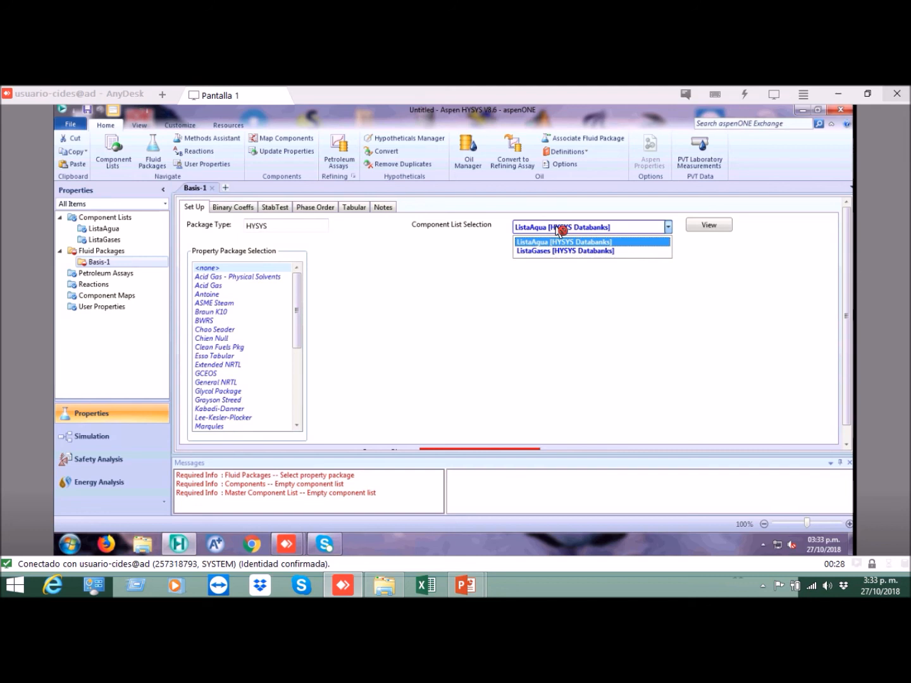
pyautogui.click(543, 251)
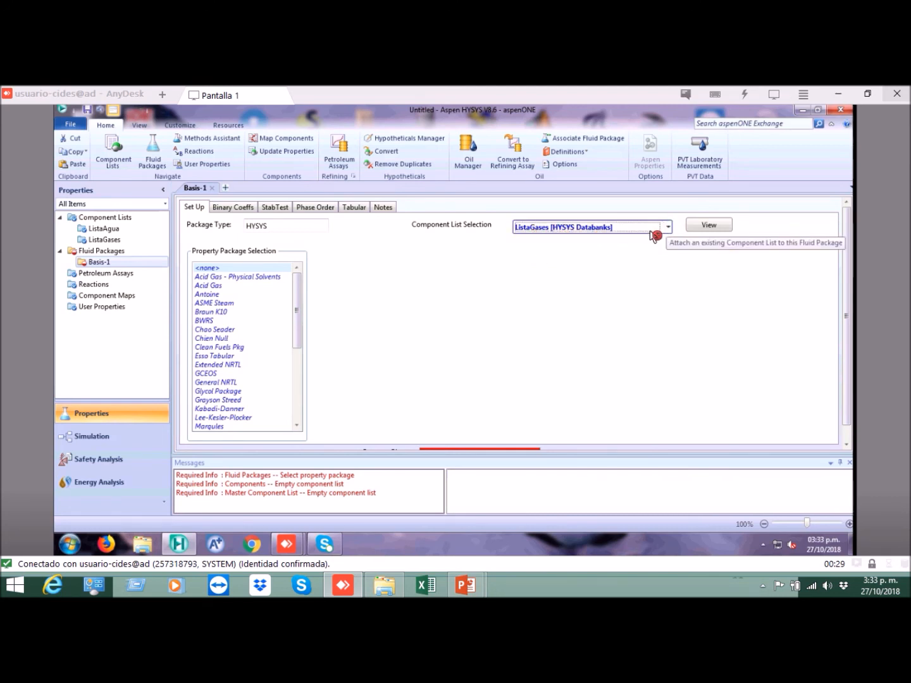
pyautogui.moveTo(304, 291); pyautogui.dragTo(299, 346)
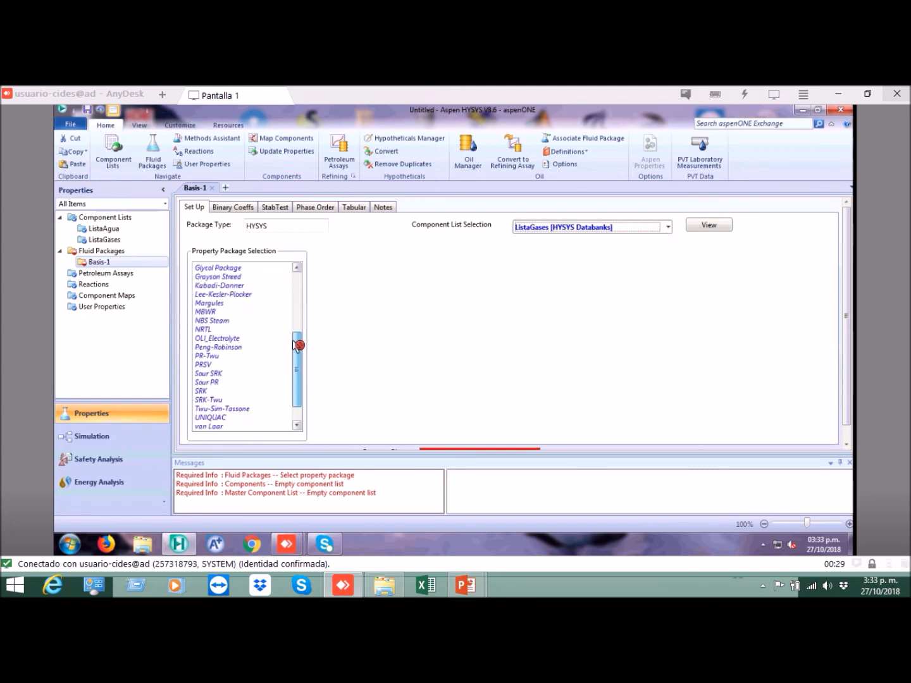
pyautogui.click(226, 348)
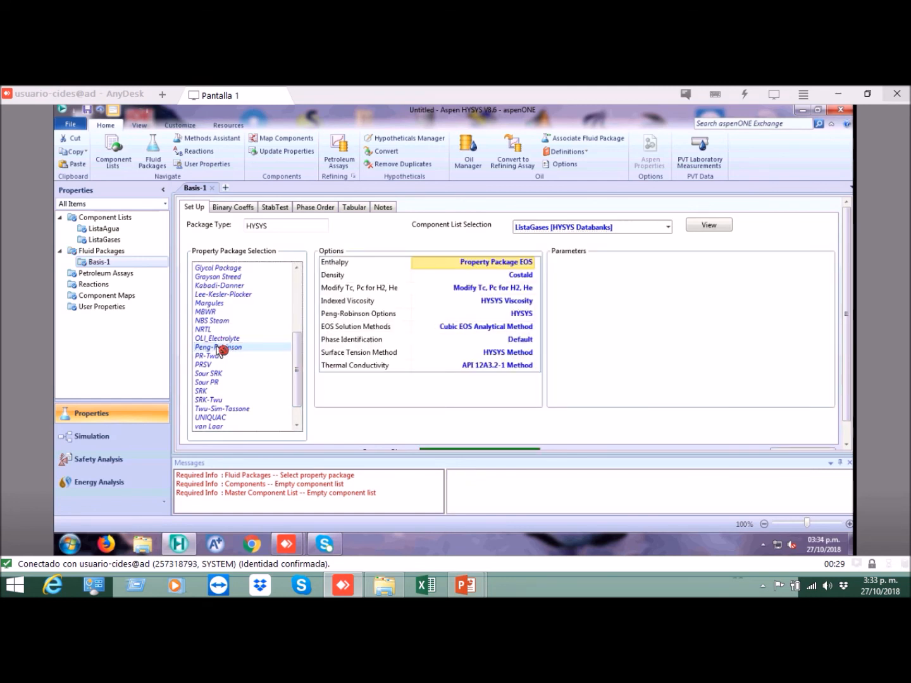
pyautogui.moveTo(299, 345); pyautogui.dragTo(292, 389)
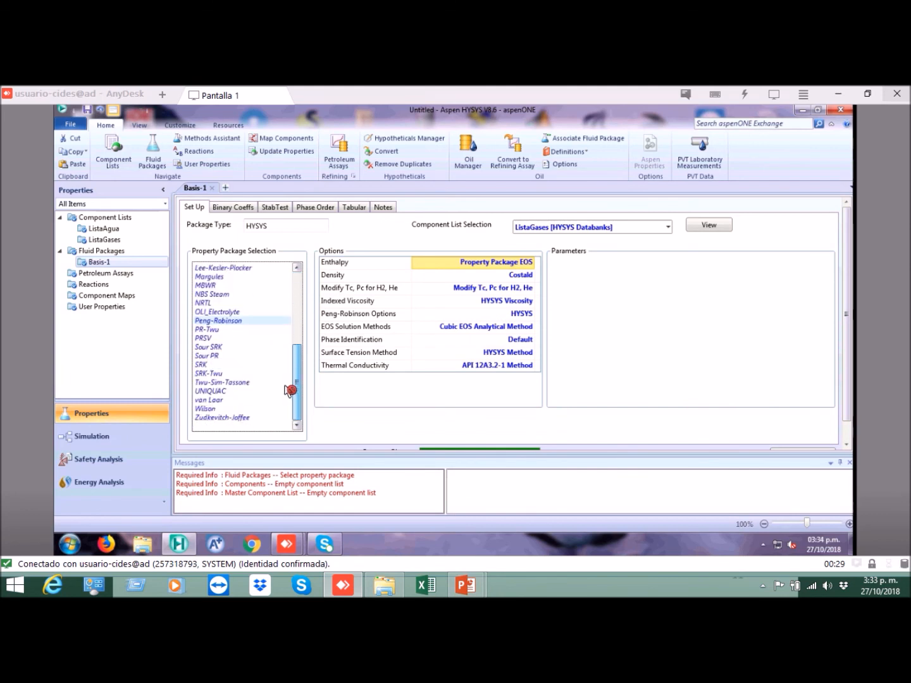
pyautogui.moveTo(295, 331); pyautogui.dragTo(299, 285)
pyautogui.moveTo(296, 277); pyautogui.dragTo(302, 295)
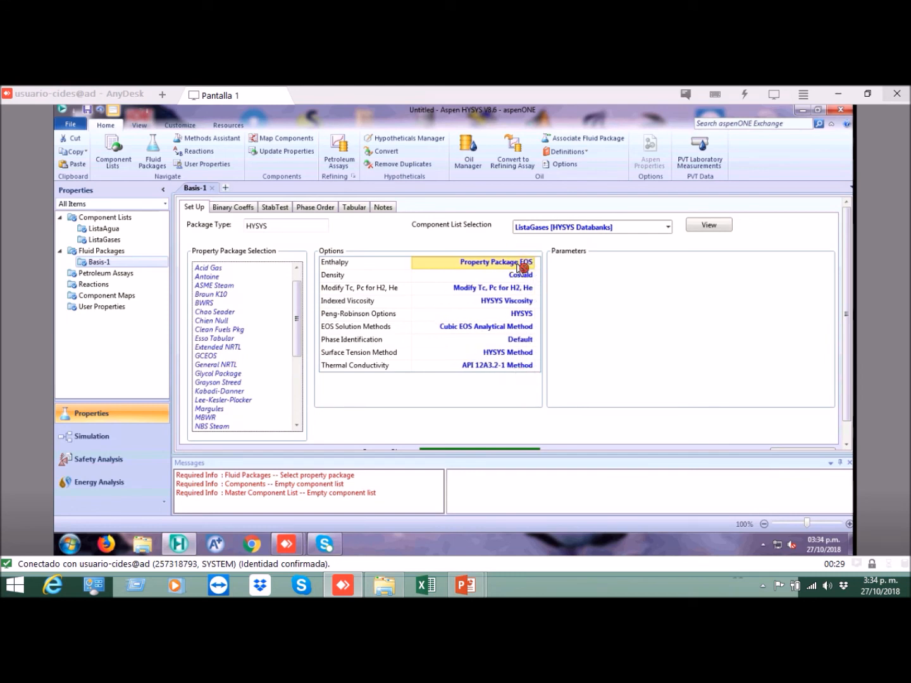
pyautogui.click(519, 263)
# - Rename the Peng-Robinson fluid package as PFGases
pyautogui.click(110, 252)
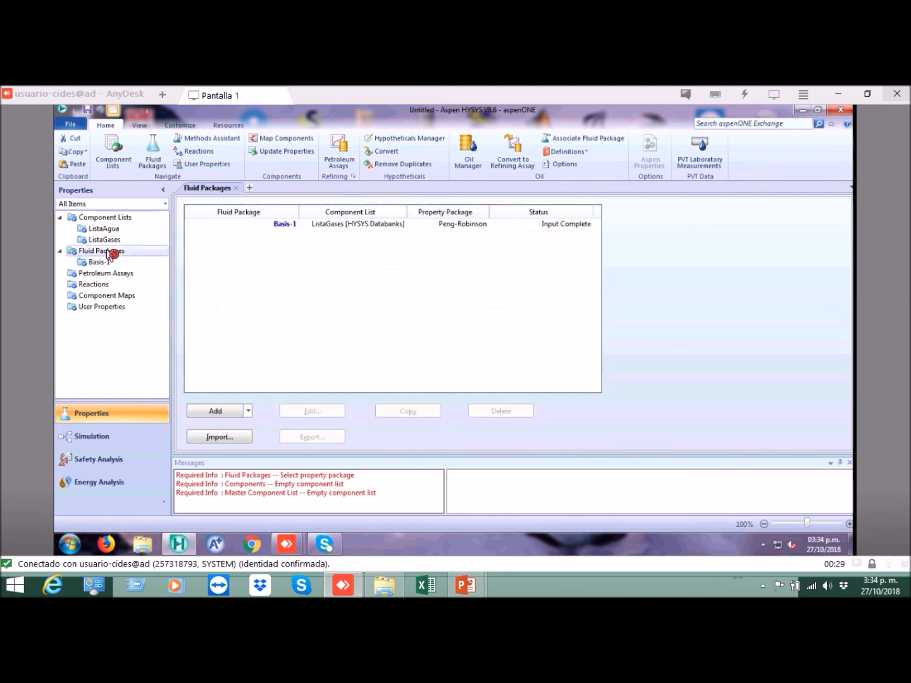
pyautogui.click(286, 230)
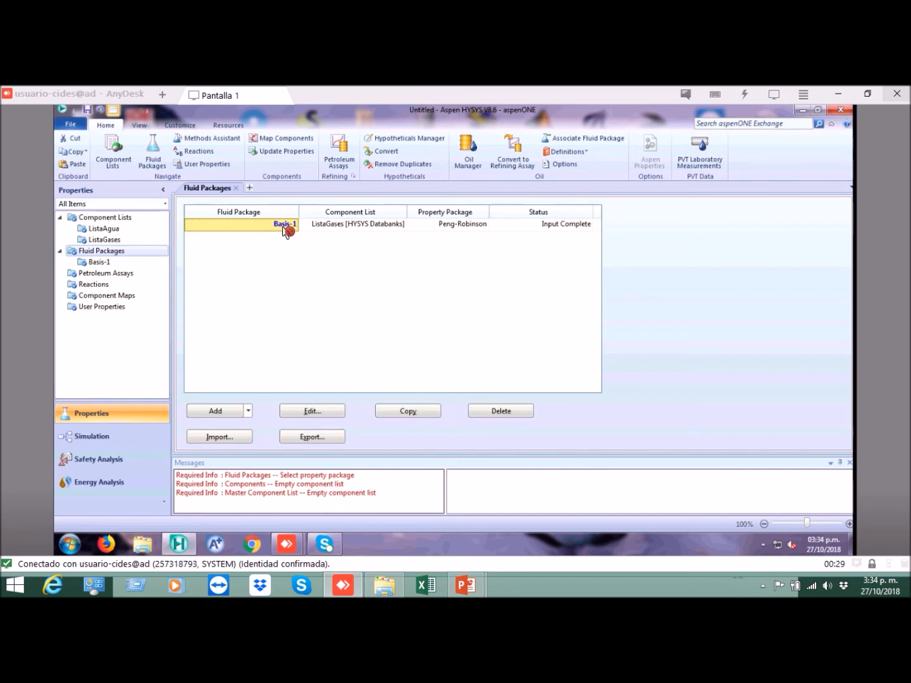
pyautogui.click(287, 229)
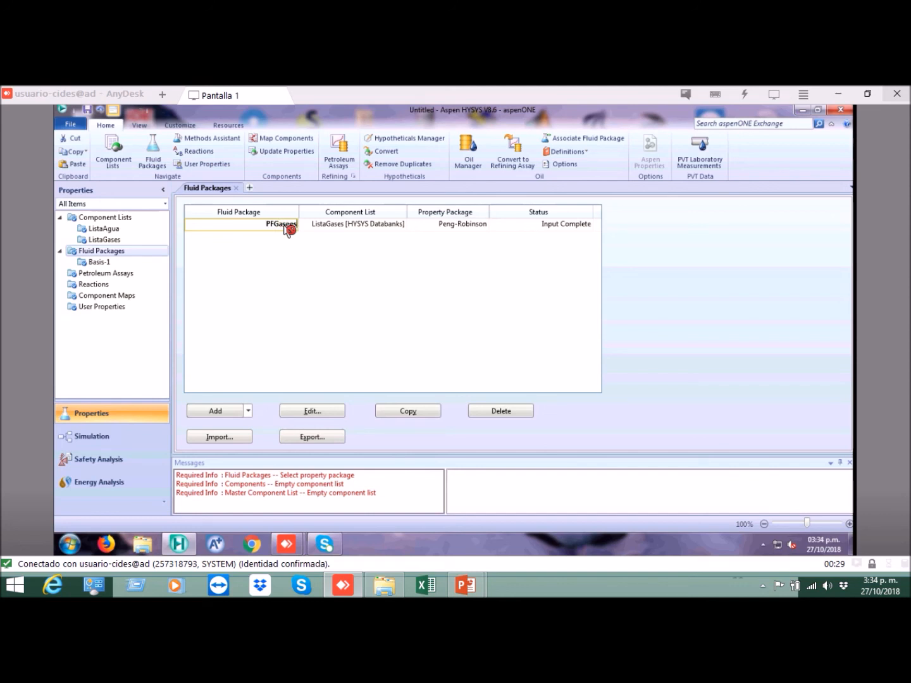
pyautogui.press('Return')
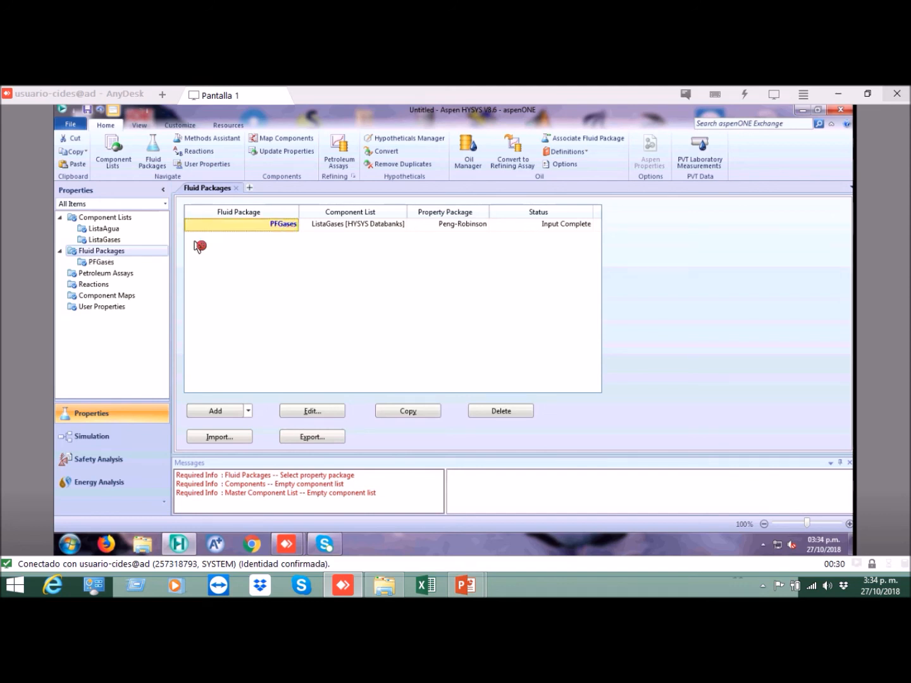
# - Add a second fluid package that uses the ListaAgua component list and the ASME Steam property package
pyautogui.click(228, 413)
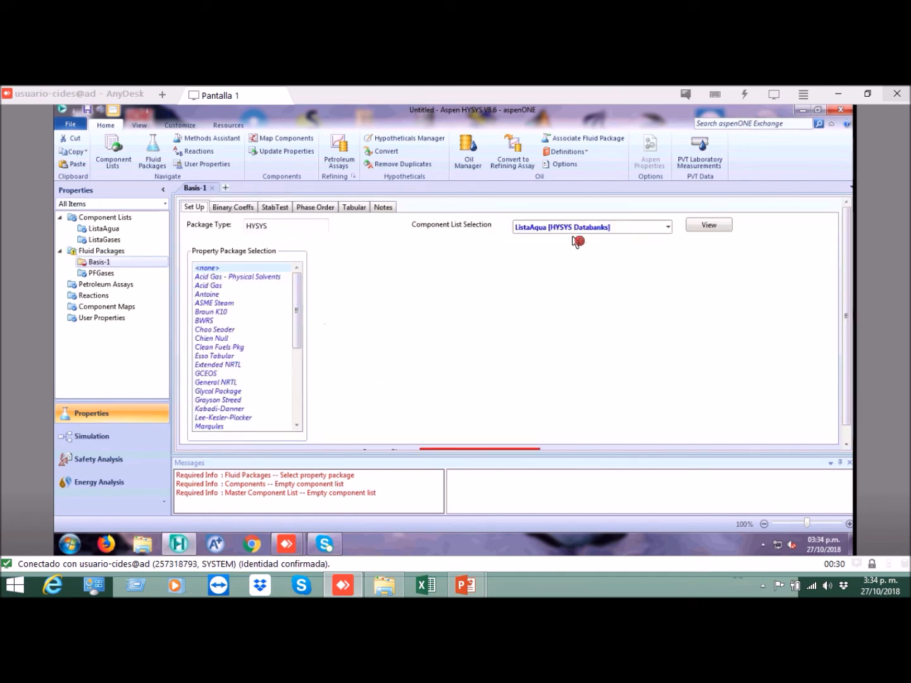
pyautogui.click(548, 228)
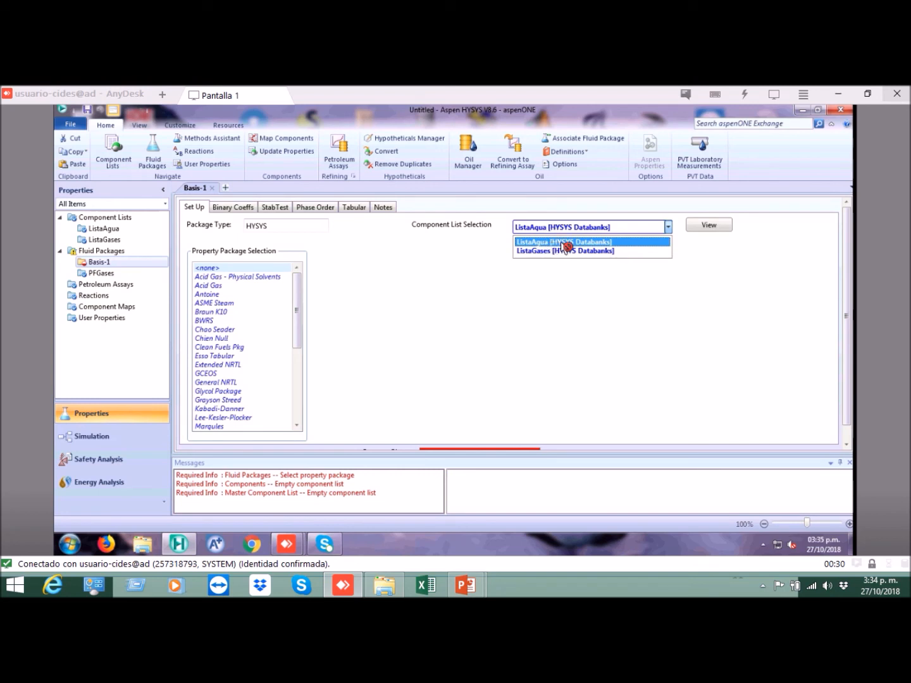
pyautogui.click(564, 243)
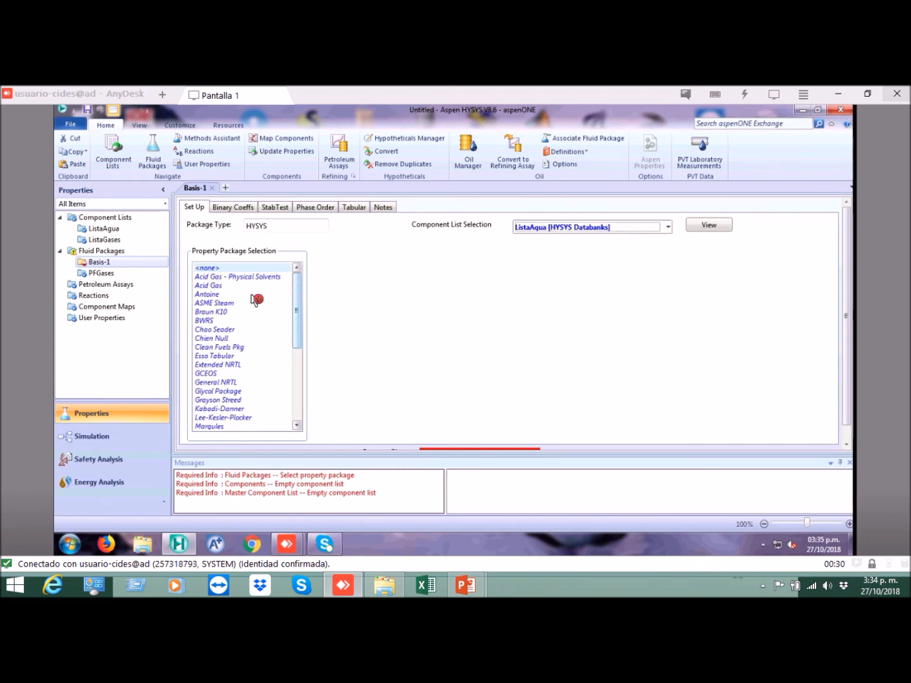
pyautogui.click(228, 304)
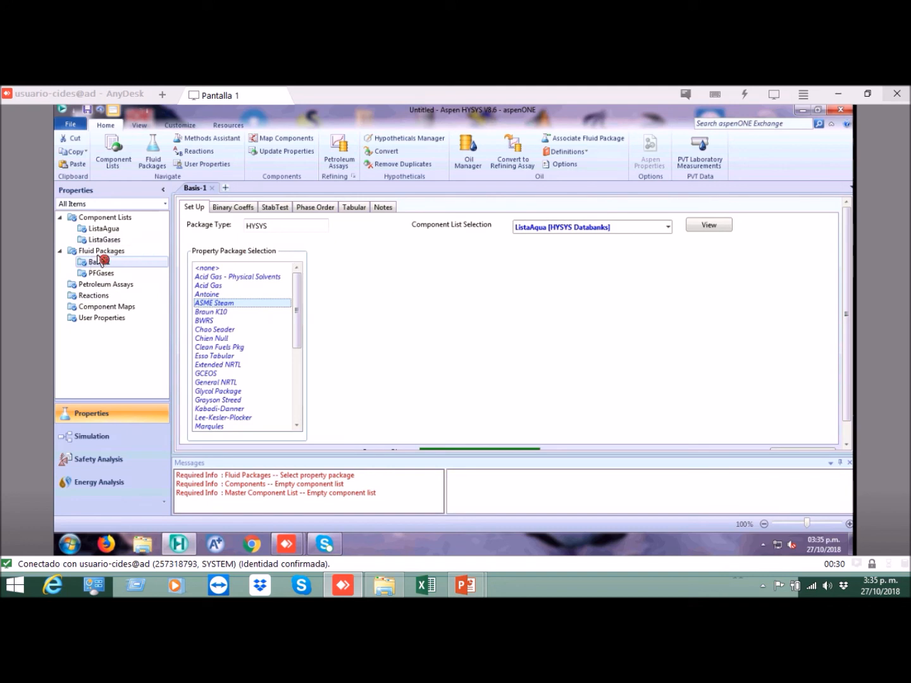
# - Rename the ASME Steam fluid package as PFAgua
pyautogui.click(117, 252)
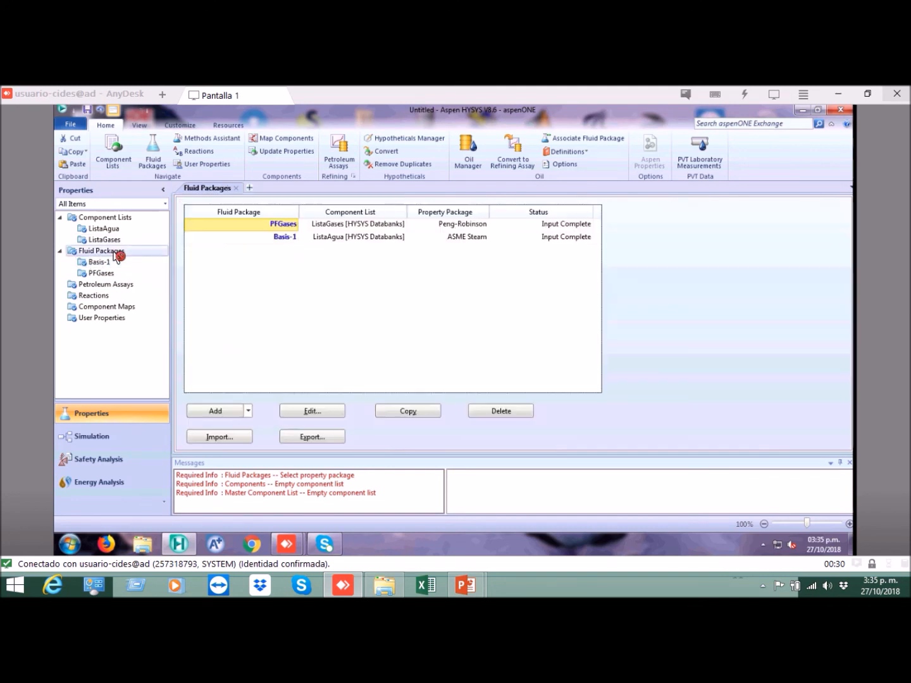
pyautogui.click(291, 239)
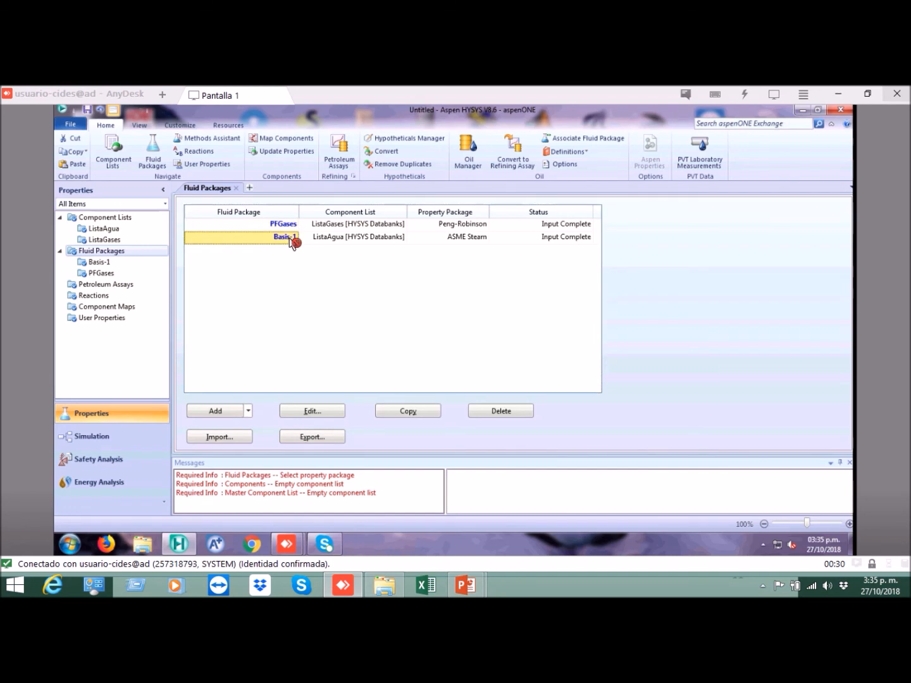
pyautogui.click(291, 239)
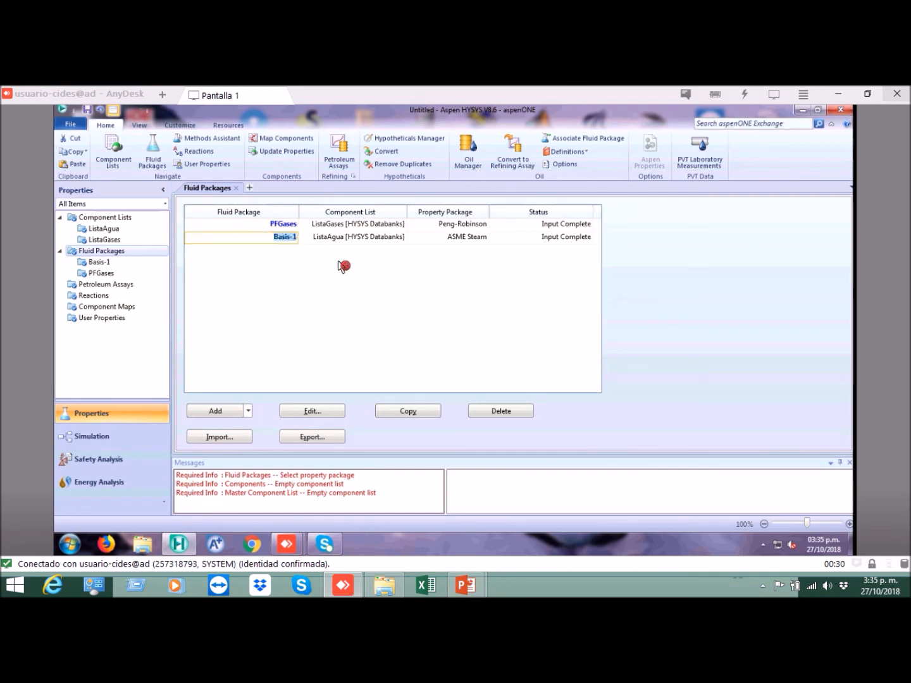
pyautogui.write('PD')
pyautogui.press('Return')
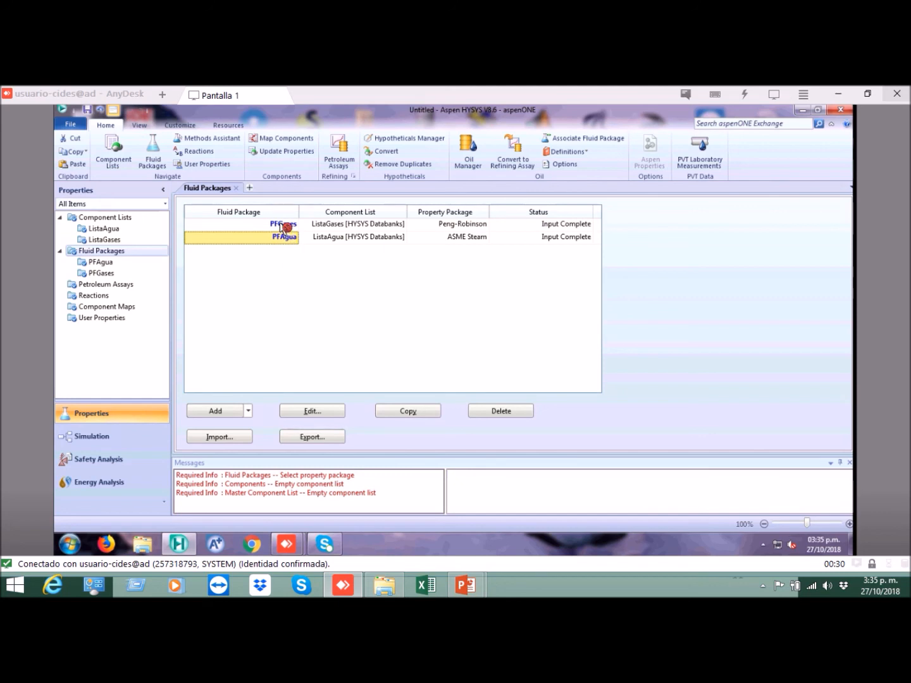
# - Review the ListaAgua and ListaGases component lists and the setups of the PFAgua and PFGases fluid packages
pyautogui.doubleClick(112, 230)
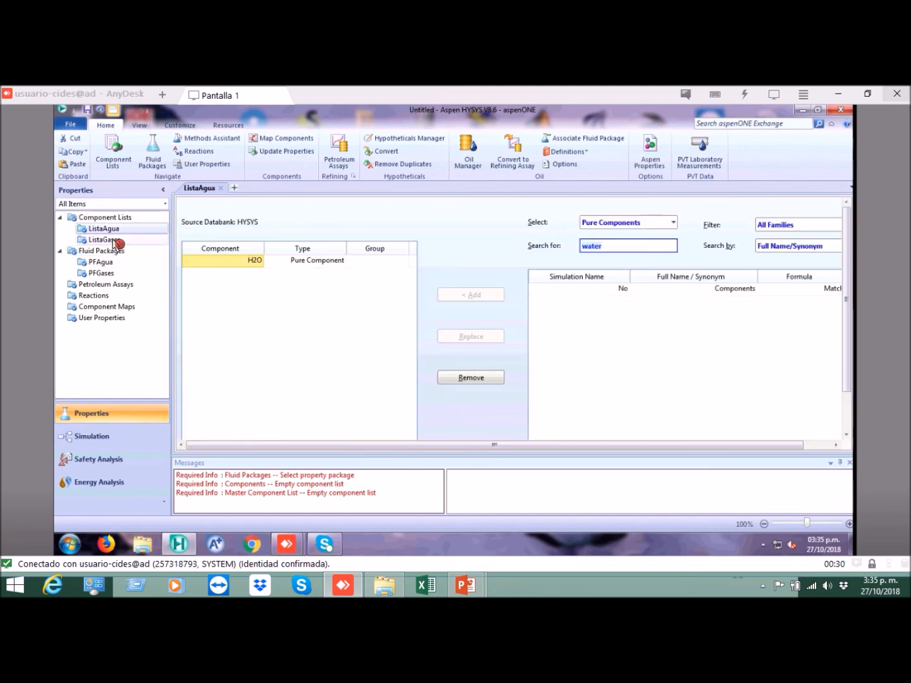
pyautogui.doubleClick(107, 241)
pyautogui.doubleClick(105, 262)
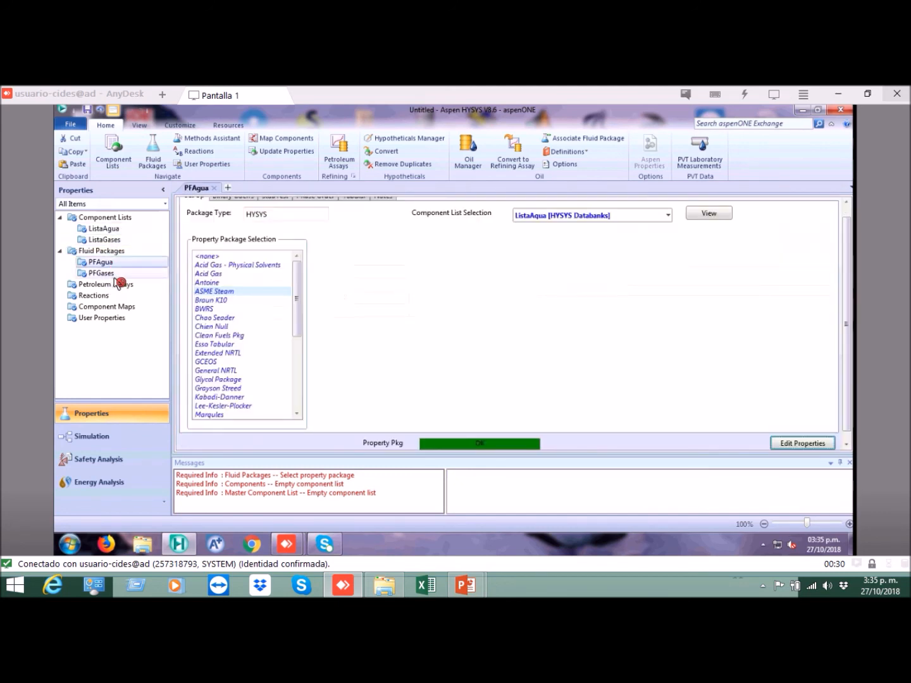
pyautogui.doubleClick(106, 274)
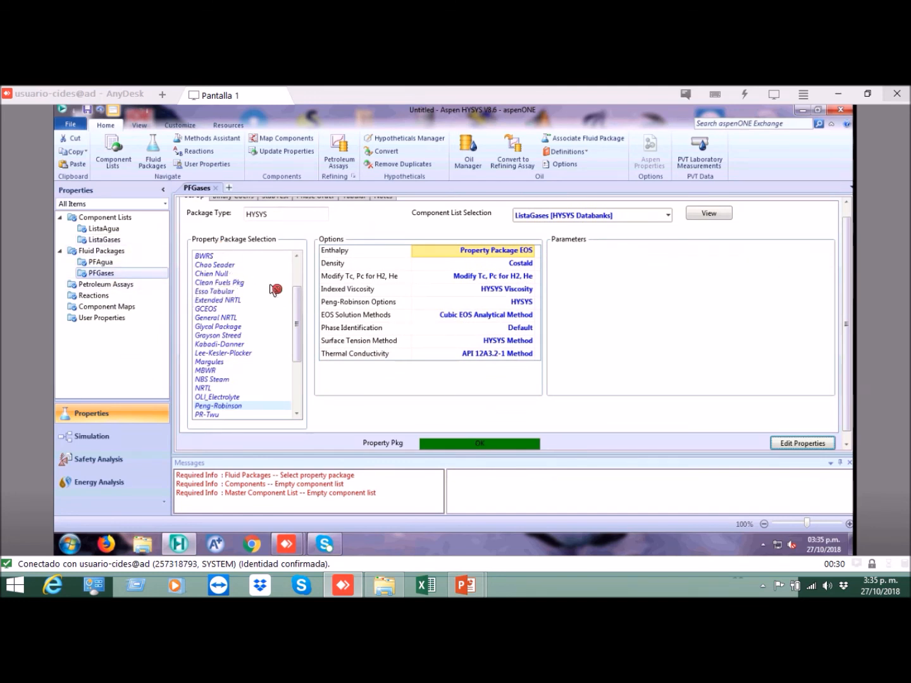
pyautogui.click(847, 204)
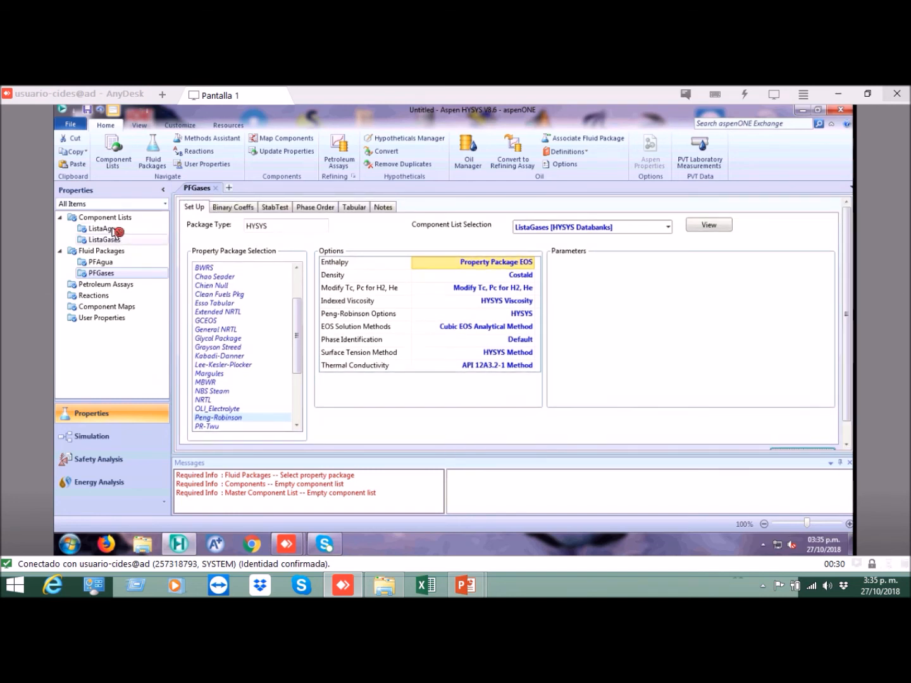
# - Switch to the simulation environment and move the model palette to clear space on the flowsheet
pyautogui.click(99, 440)
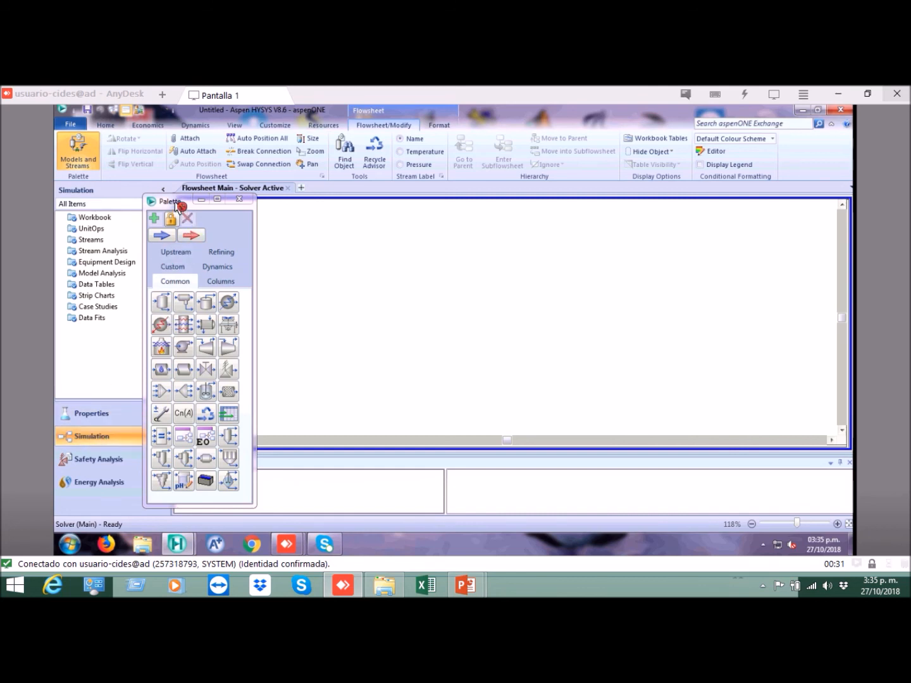
pyautogui.moveTo(178, 206); pyautogui.dragTo(260, 219)
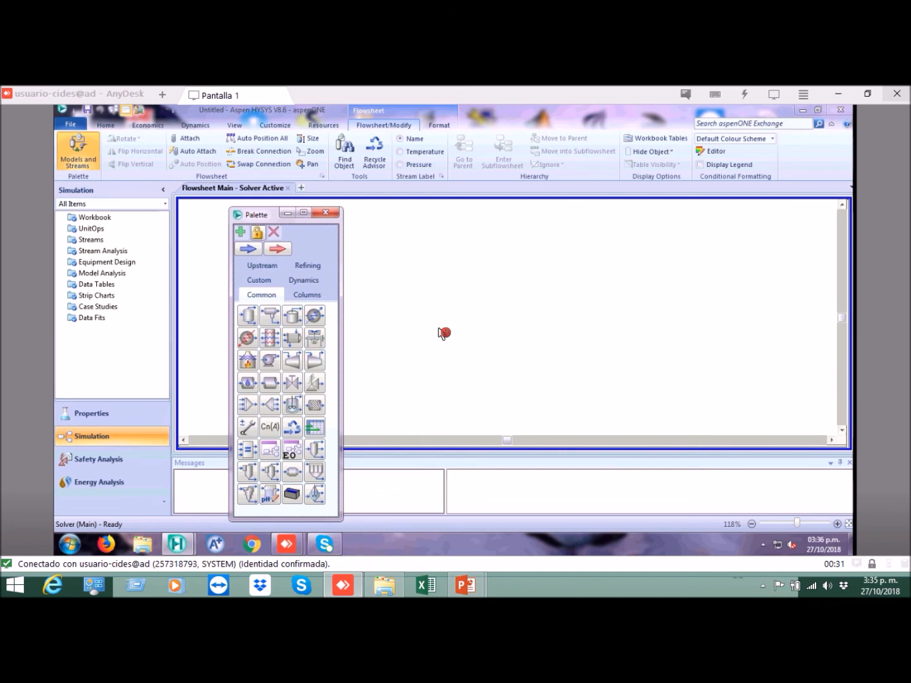
pyautogui.moveTo(263, 214); pyautogui.dragTo(224, 211)
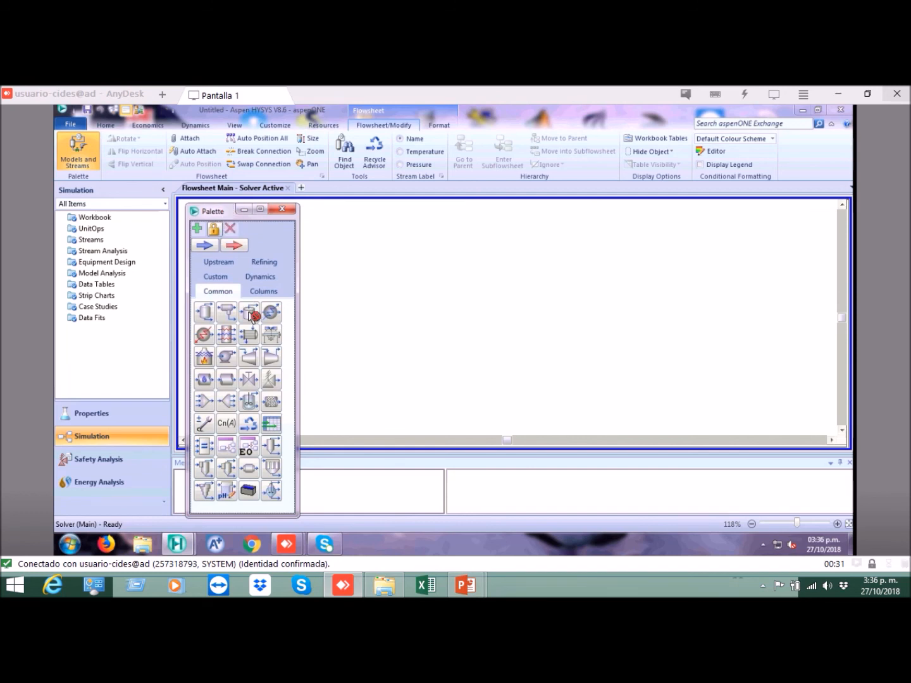
# - Place a cooler on the empty flowsheet and a heater directly below it
pyautogui.moveTo(272, 315); pyautogui.dragTo(226, 264)
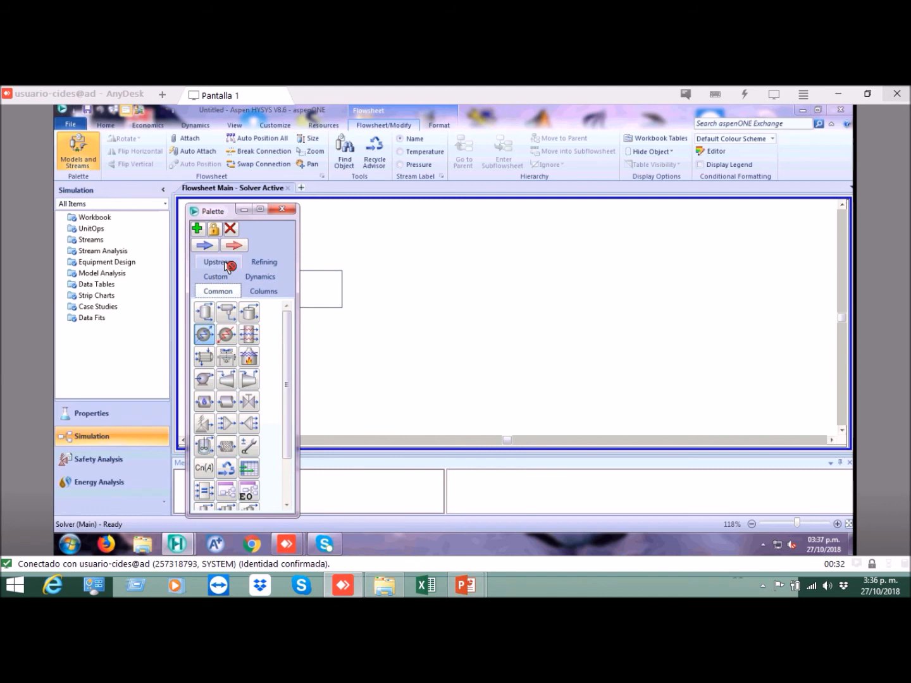
pyautogui.moveTo(225, 263); pyautogui.dragTo(427, 280)
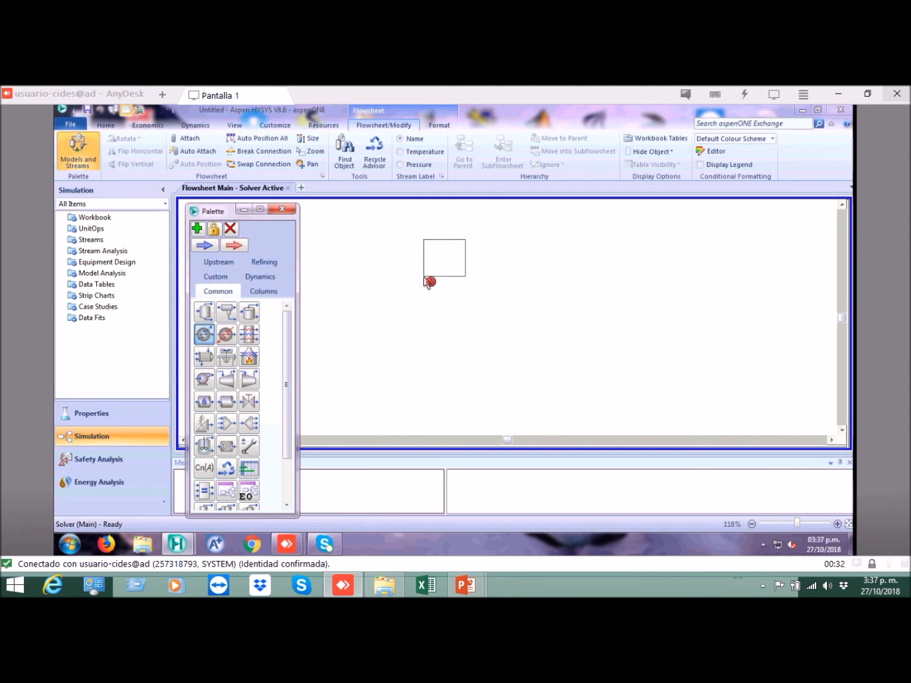
pyautogui.moveTo(425, 278)
pyautogui.mouseDown()
pyautogui.moveTo(409, 288)
pyautogui.moveTo(441, 287)
pyautogui.moveTo(411, 289)
pyautogui.moveTo(420, 286)
pyautogui.mouseUp()
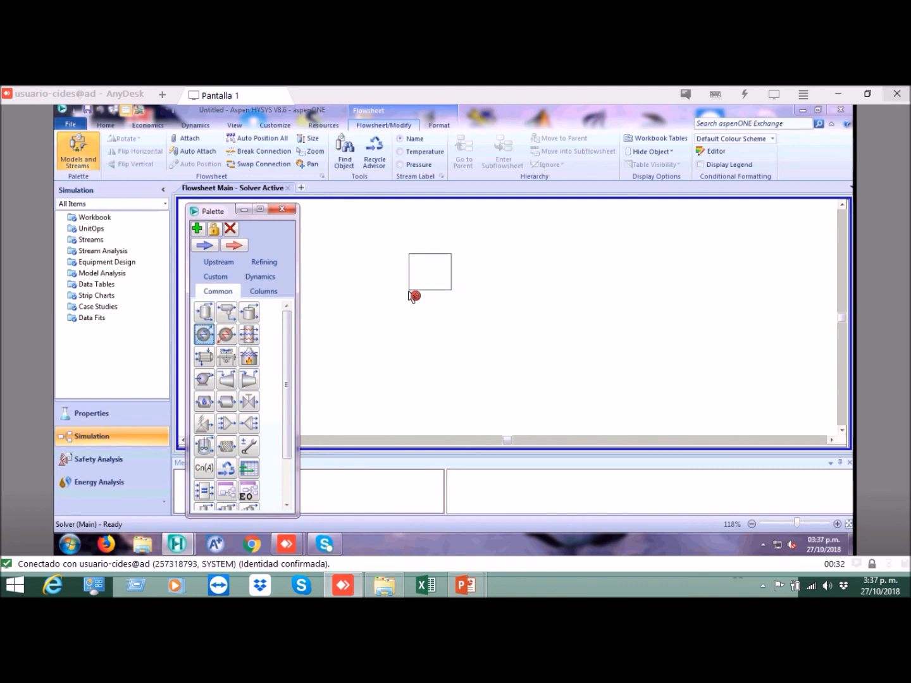
pyautogui.click(413, 295)
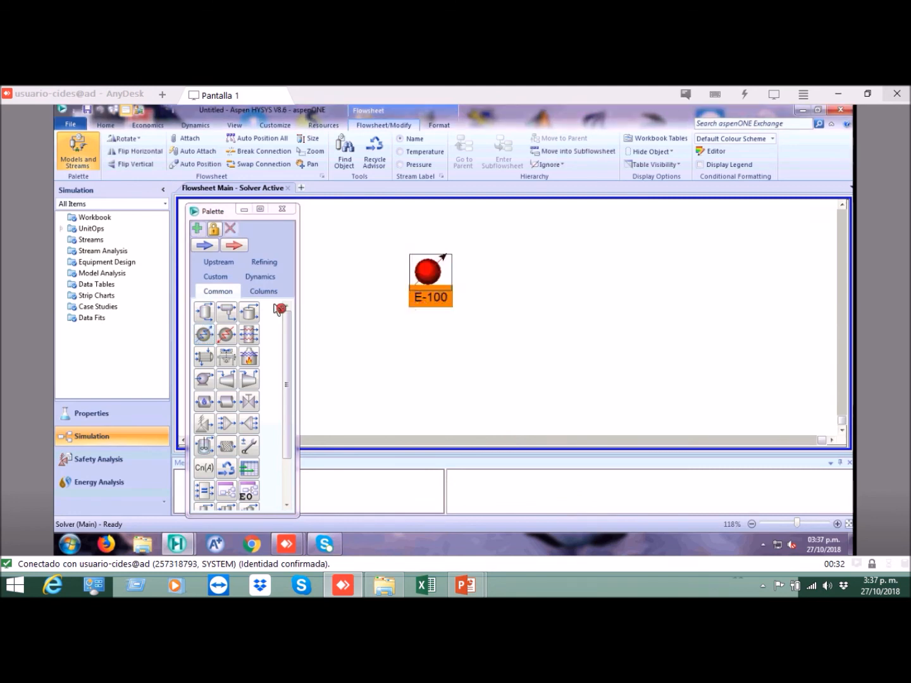
pyautogui.click(226, 336)
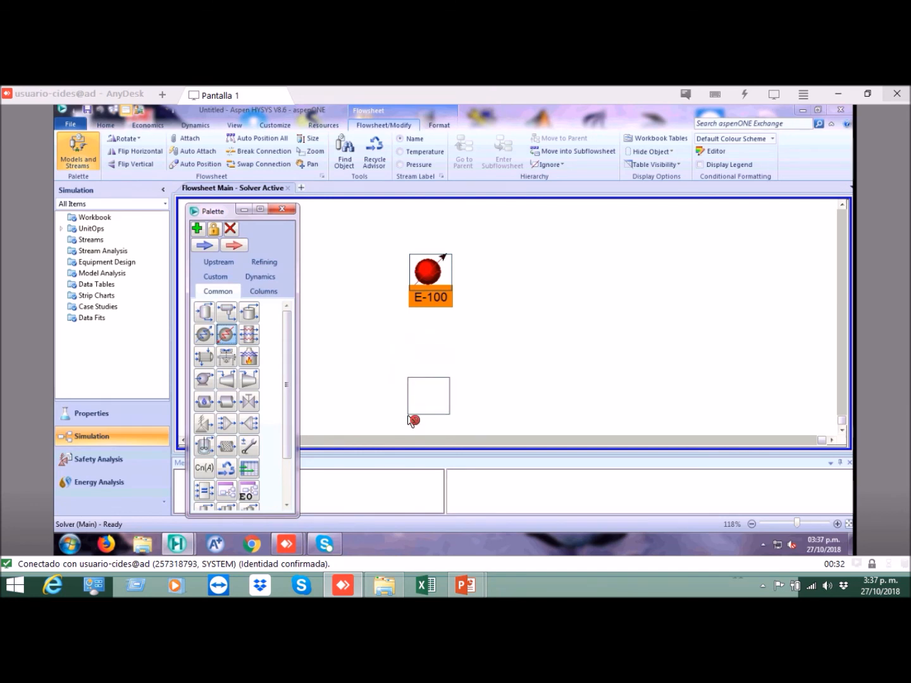
pyautogui.click(409, 417)
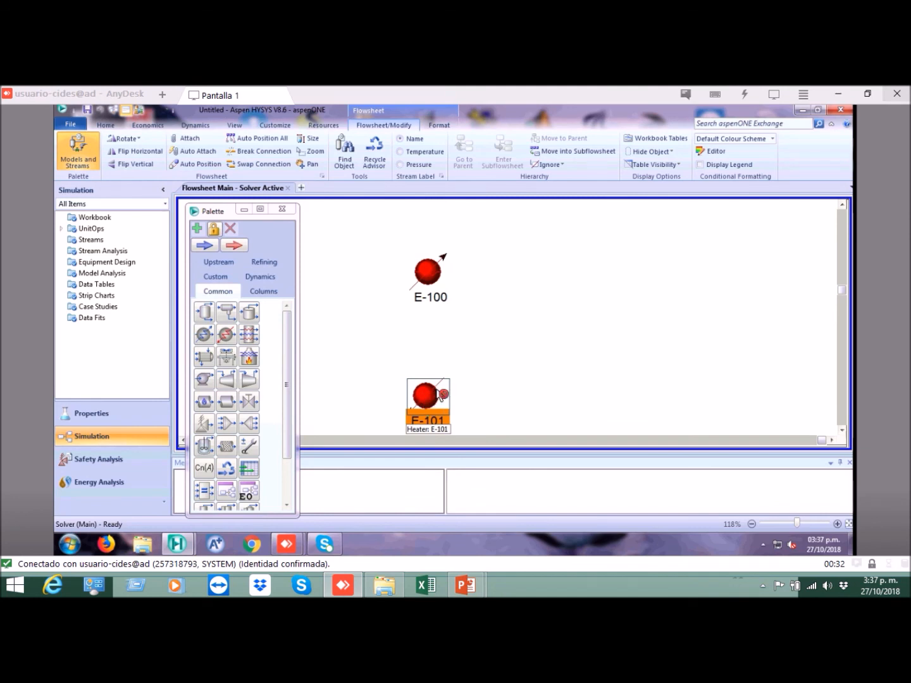
# - Place a second cooler far to the right of the first one and a second heater directly below it
pyautogui.click(204, 336)
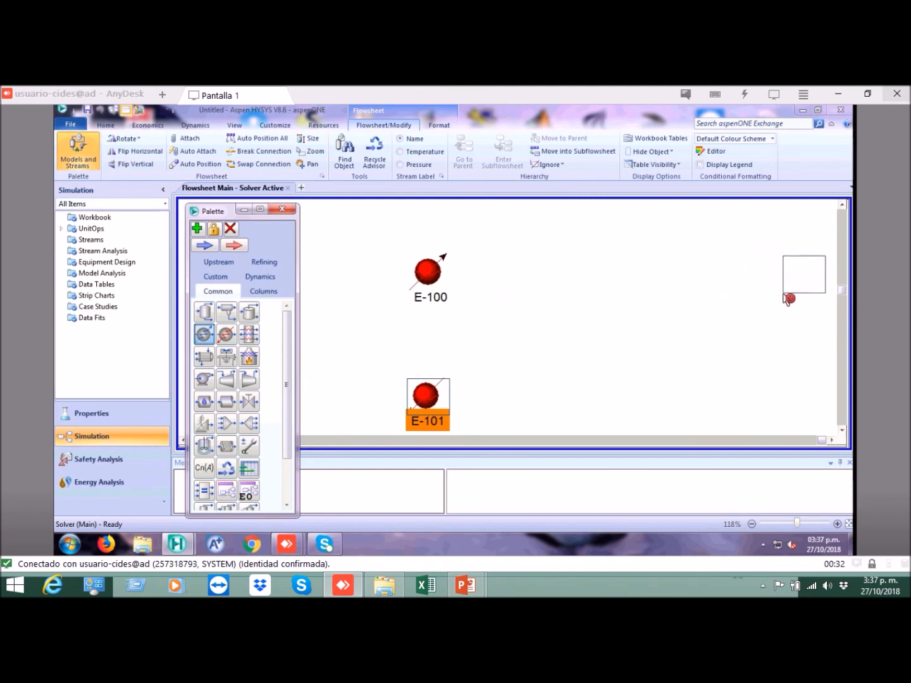
pyautogui.click(789, 299)
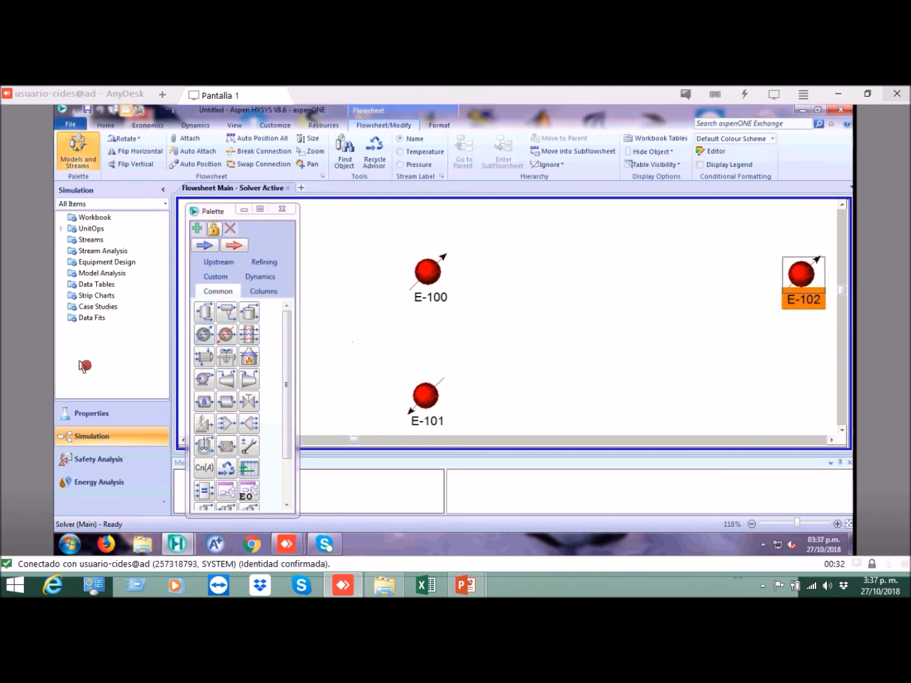
pyautogui.click(226, 336)
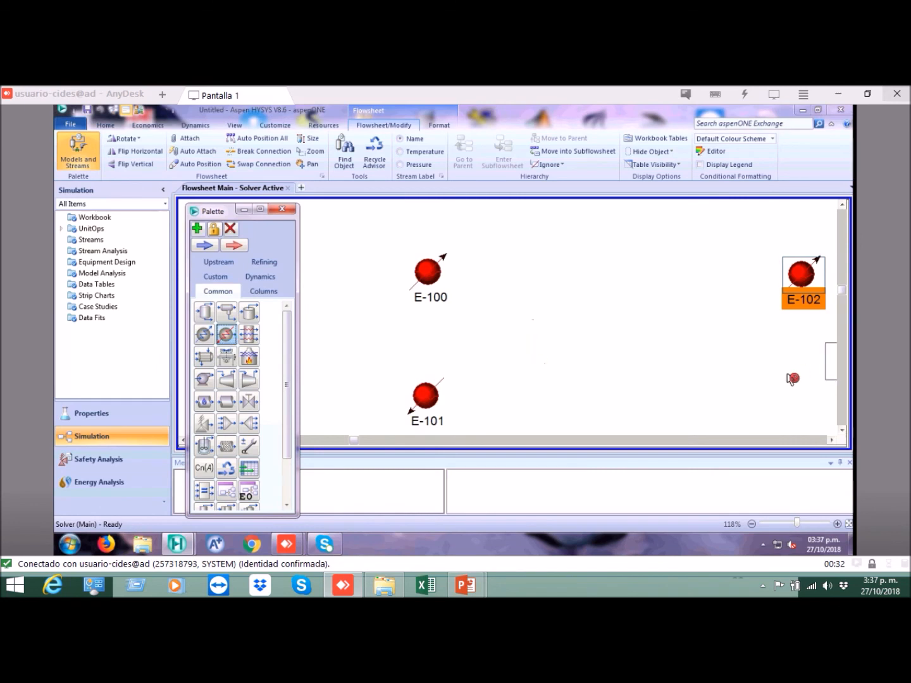
pyautogui.click(789, 423)
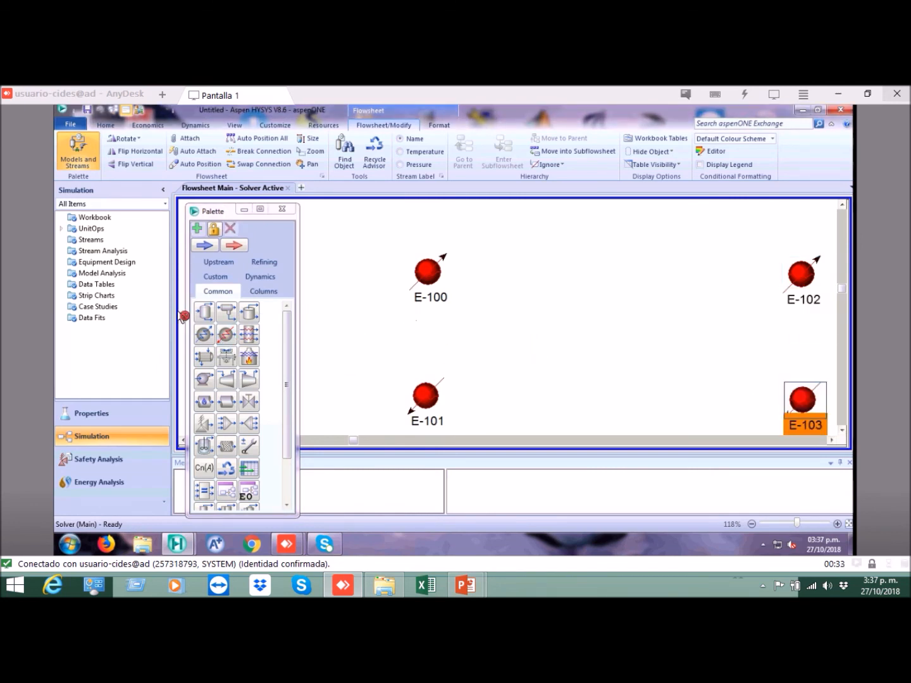
# - Move the palette aside and place one material stream before cooler E-100 and another after it
pyautogui.moveTo(208, 213); pyautogui.dragTo(143, 208)
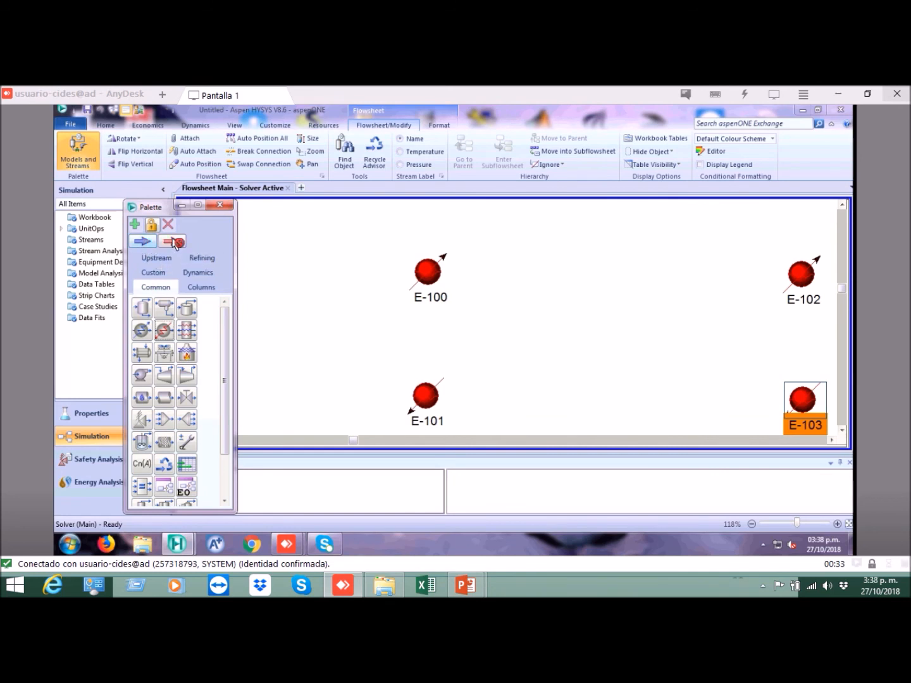
pyautogui.click(142, 242)
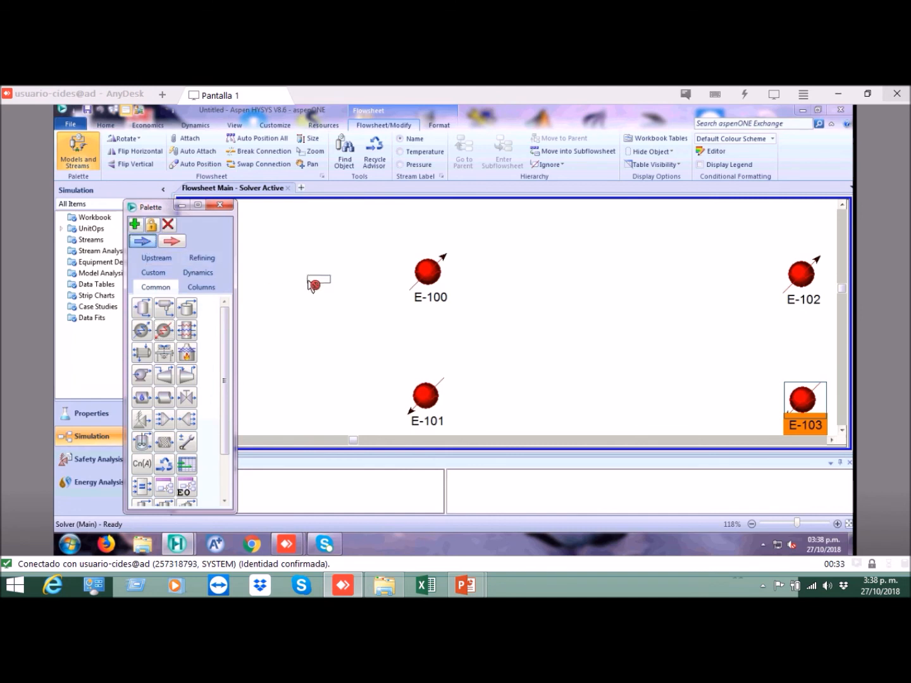
pyautogui.click(312, 285)
pyautogui.click(143, 242)
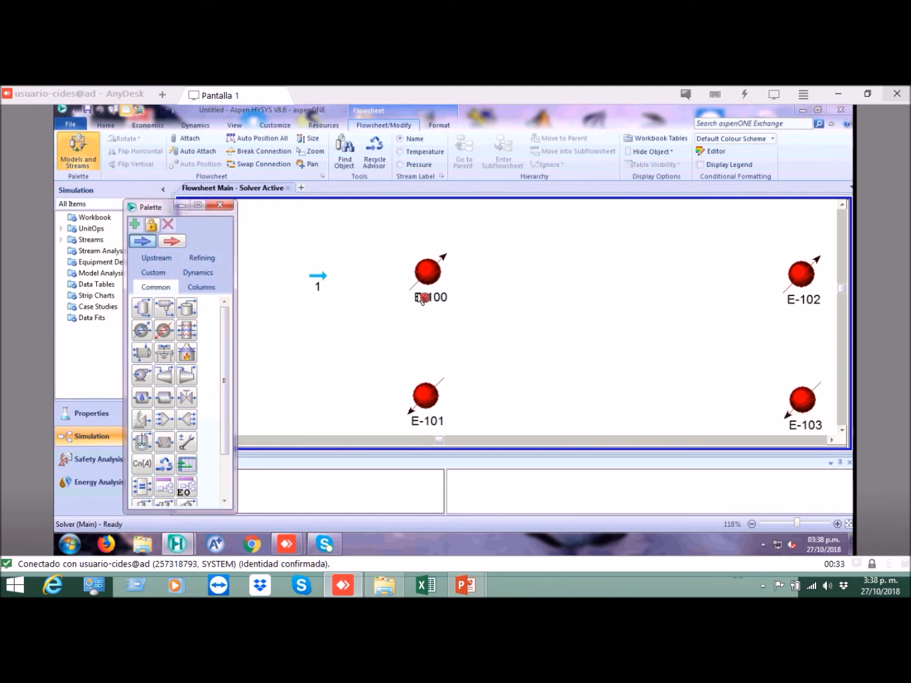
pyautogui.click(534, 287)
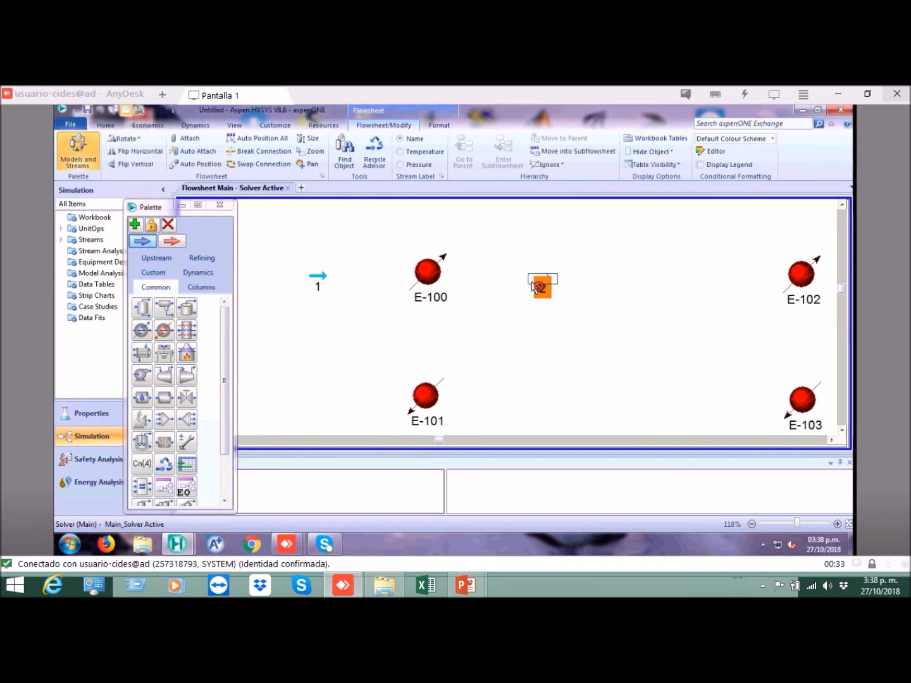
# - Place one material stream before heater E-101 and another after it
pyautogui.click(143, 242)
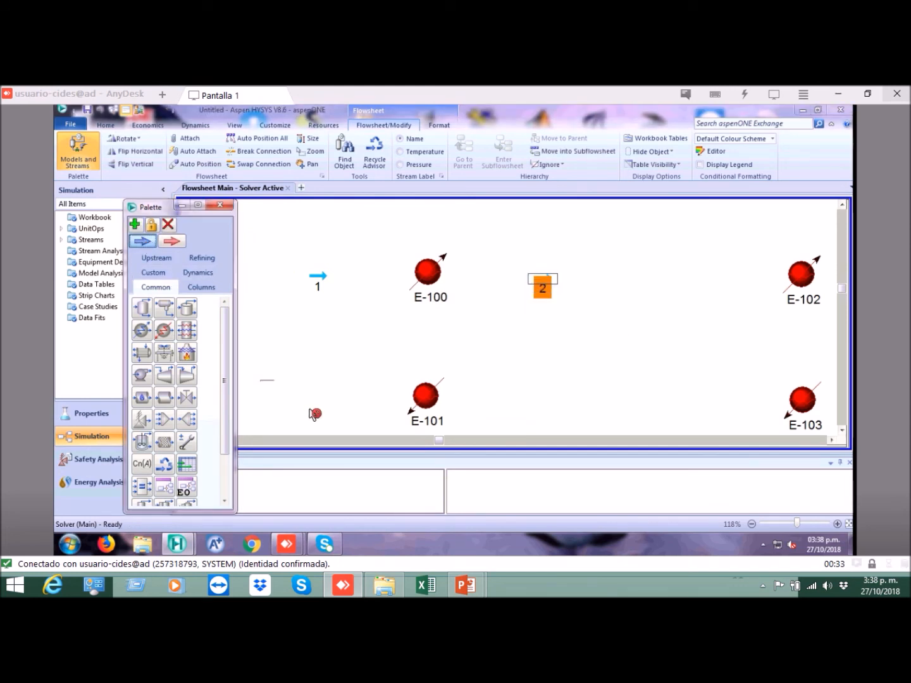
pyautogui.click(315, 409)
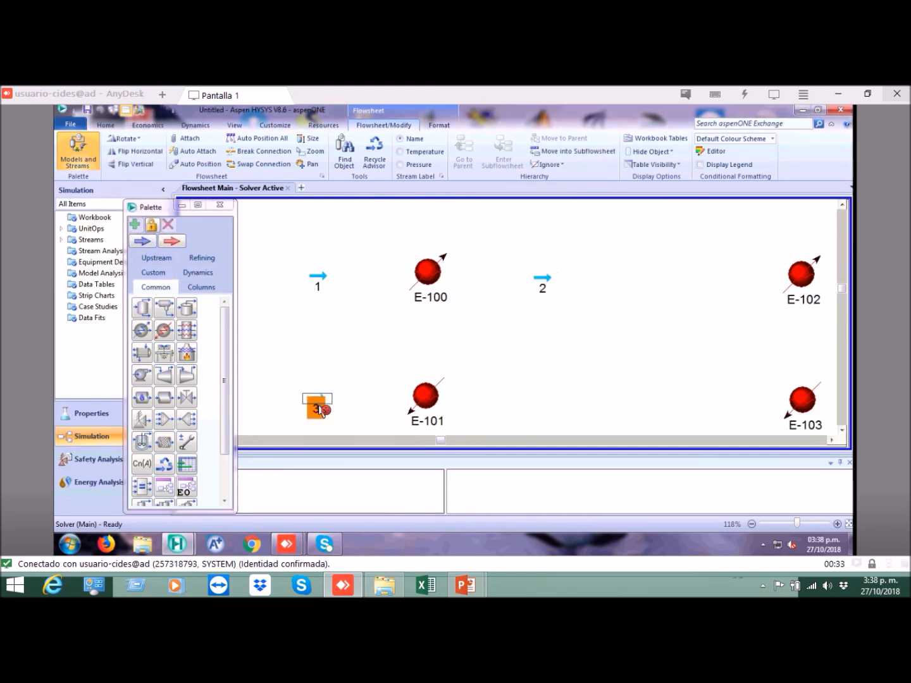
pyautogui.click(143, 242)
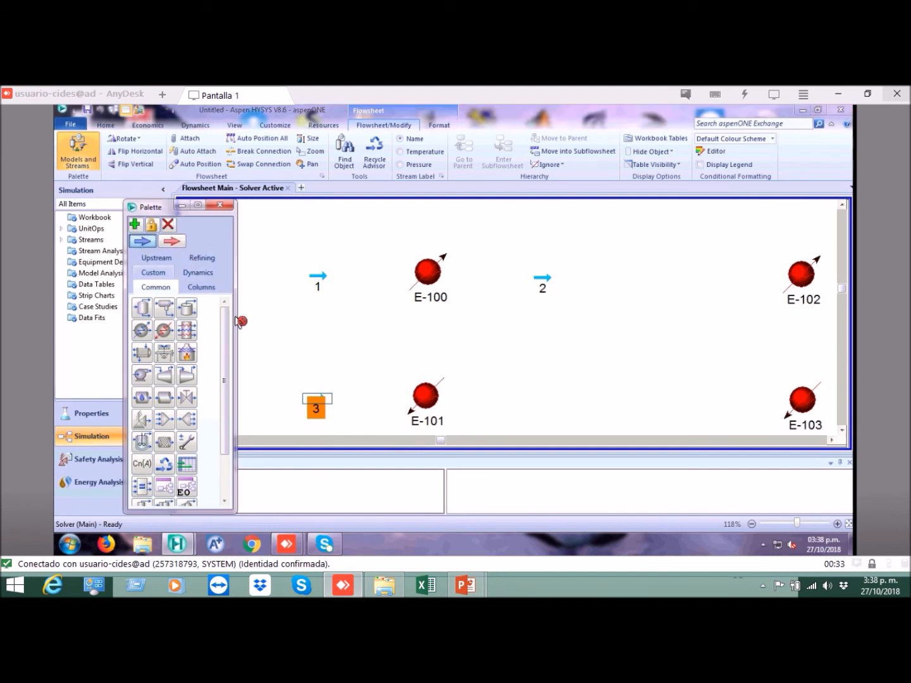
pyautogui.click(542, 411)
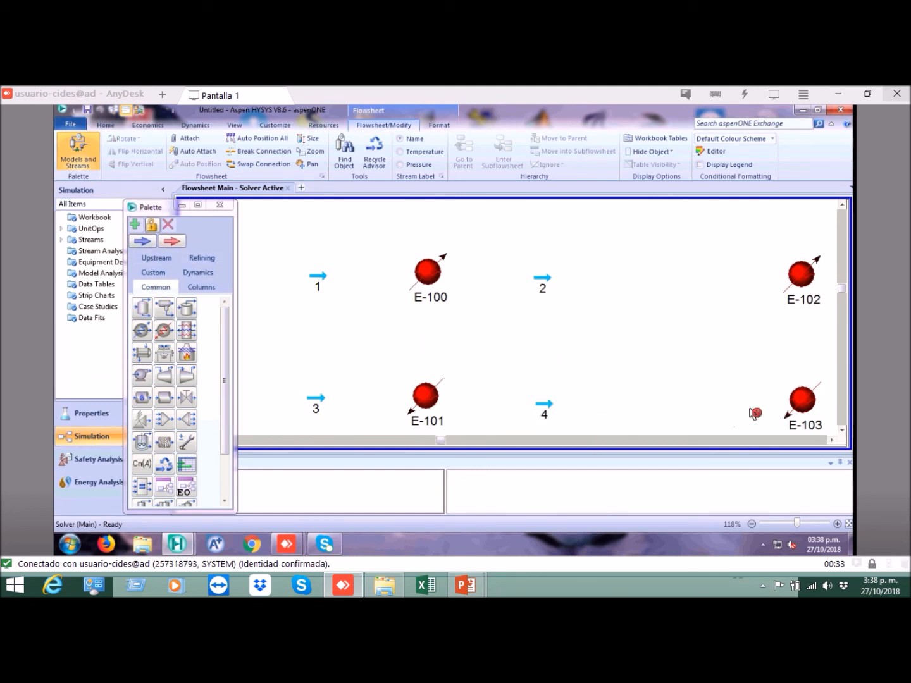
# - Use Attach to create new inlet and outlet material streams on cooler E-102 and heater E-103
pyautogui.click(831, 442)
pyautogui.click(831, 442)
pyautogui.click(832, 441)
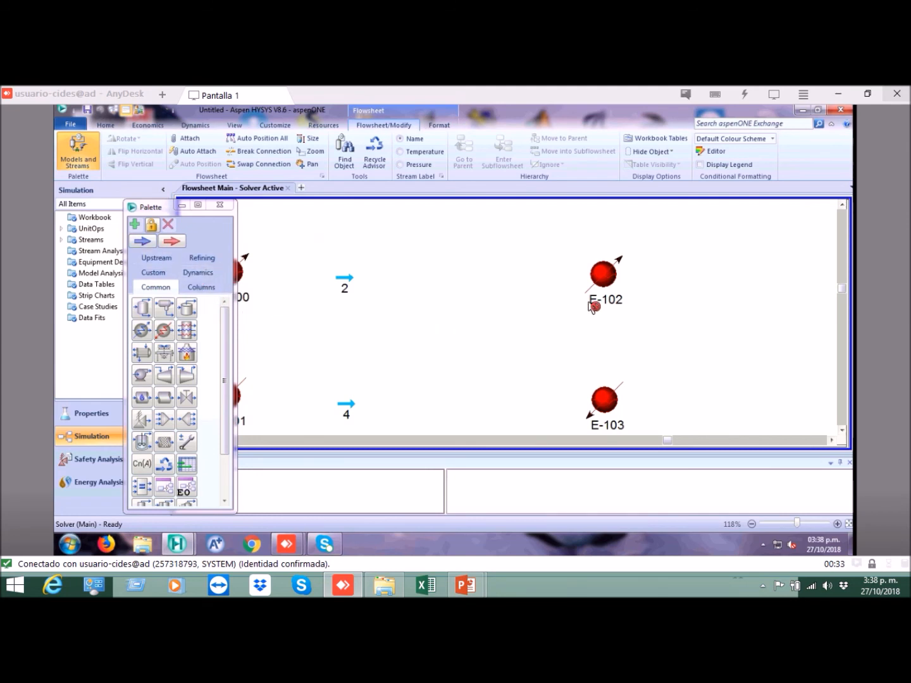
pyautogui.click(191, 140)
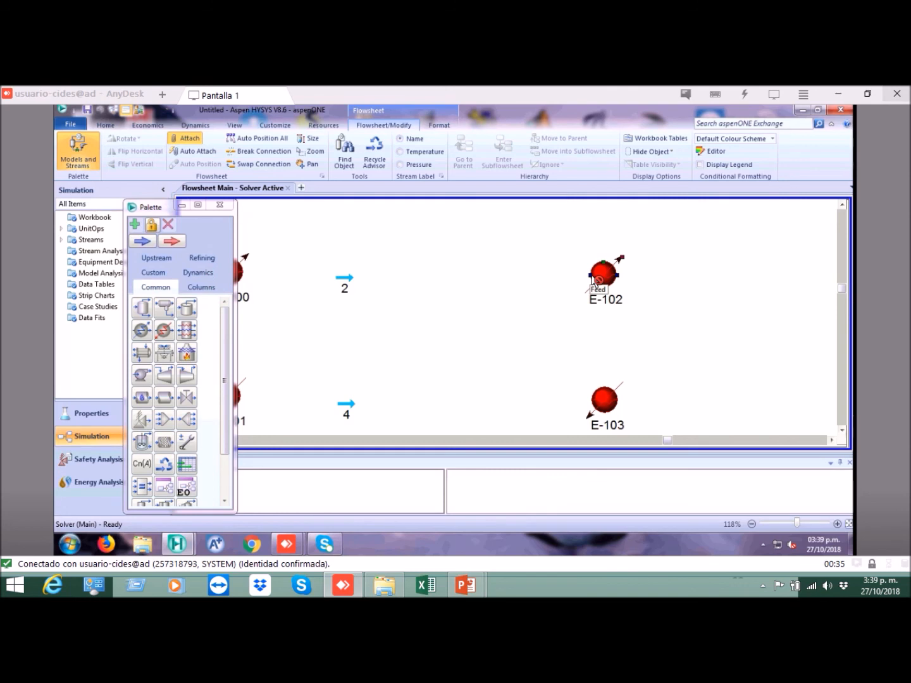
pyautogui.moveTo(598, 280); pyautogui.dragTo(516, 281)
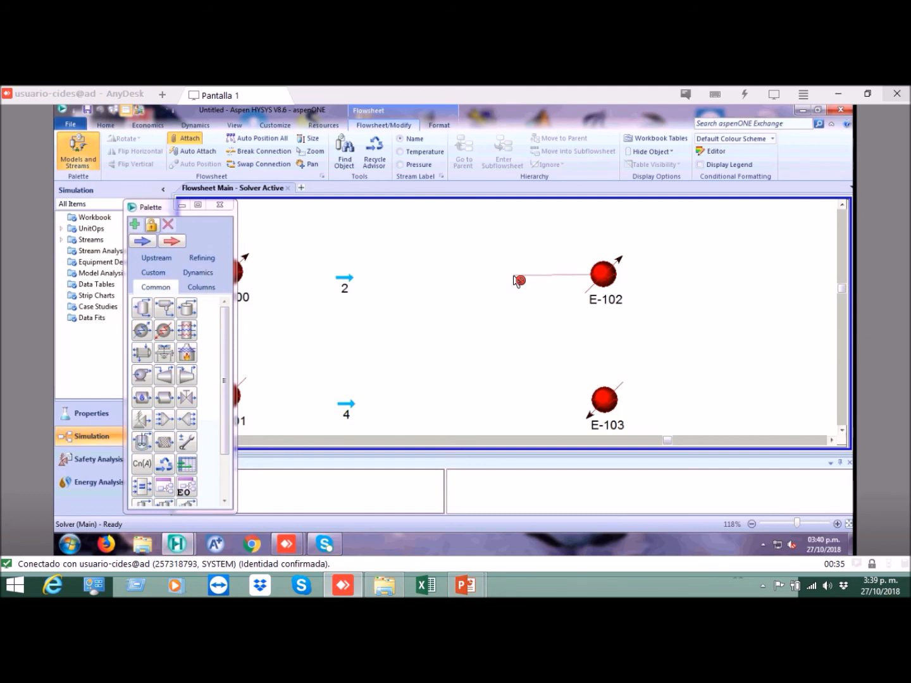
pyautogui.moveTo(508, 279); pyautogui.dragTo(501, 280)
pyautogui.moveTo(504, 279); pyautogui.dragTo(504, 276)
pyautogui.moveTo(645, 277); pyautogui.dragTo(705, 277)
pyautogui.moveTo(595, 405); pyautogui.dragTo(513, 406)
pyautogui.moveTo(624, 405); pyautogui.dragTo(717, 402)
# - Move the palette aside and attach stream 1 to the feed of cooler E-100
pyautogui.moveTo(158, 207); pyautogui.dragTo(103, 188)
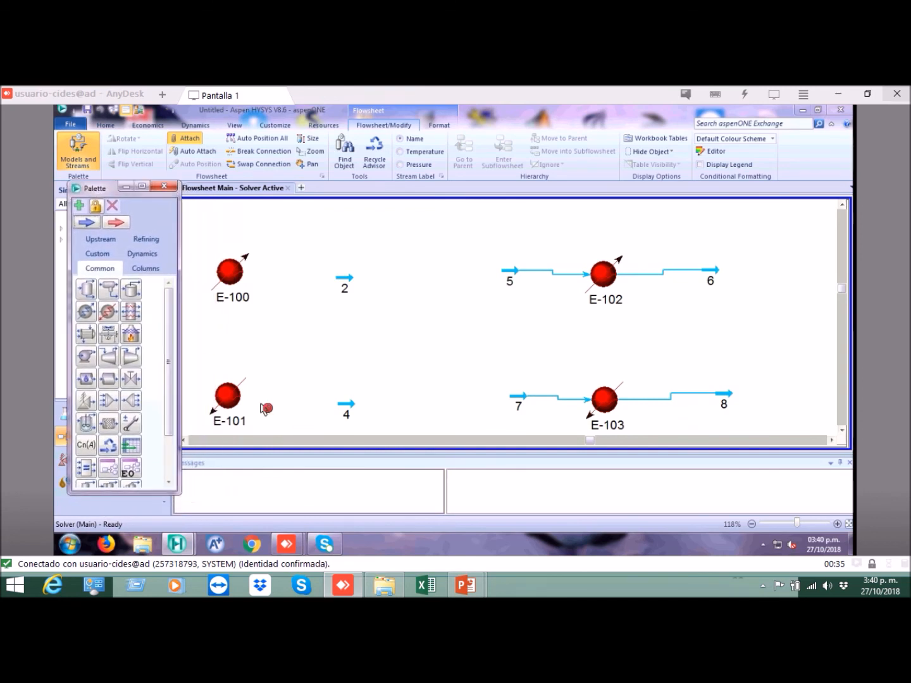
pyautogui.click(187, 442)
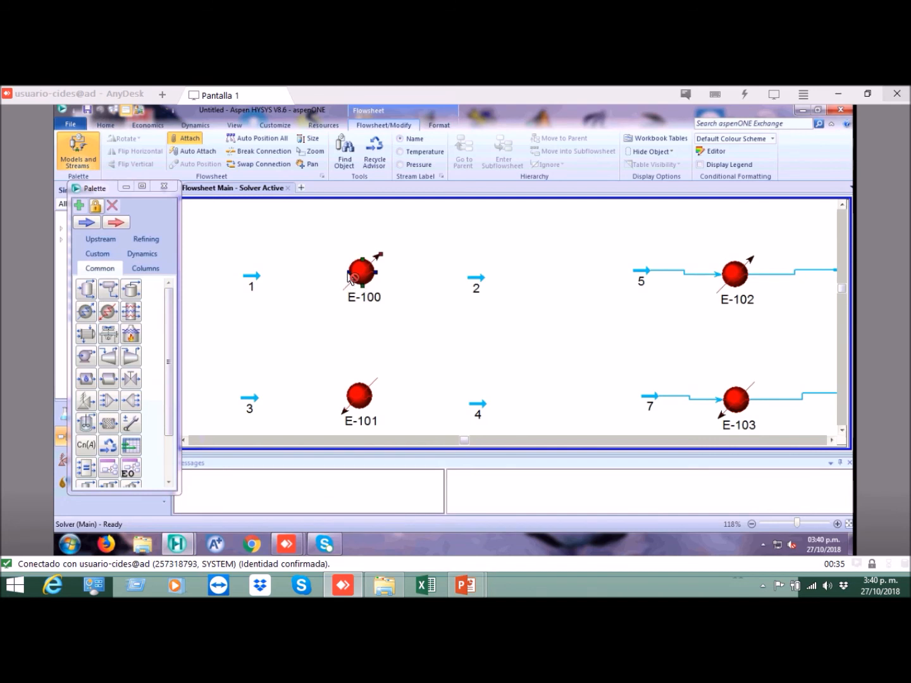
pyautogui.moveTo(330, 279); pyautogui.dragTo(265, 282)
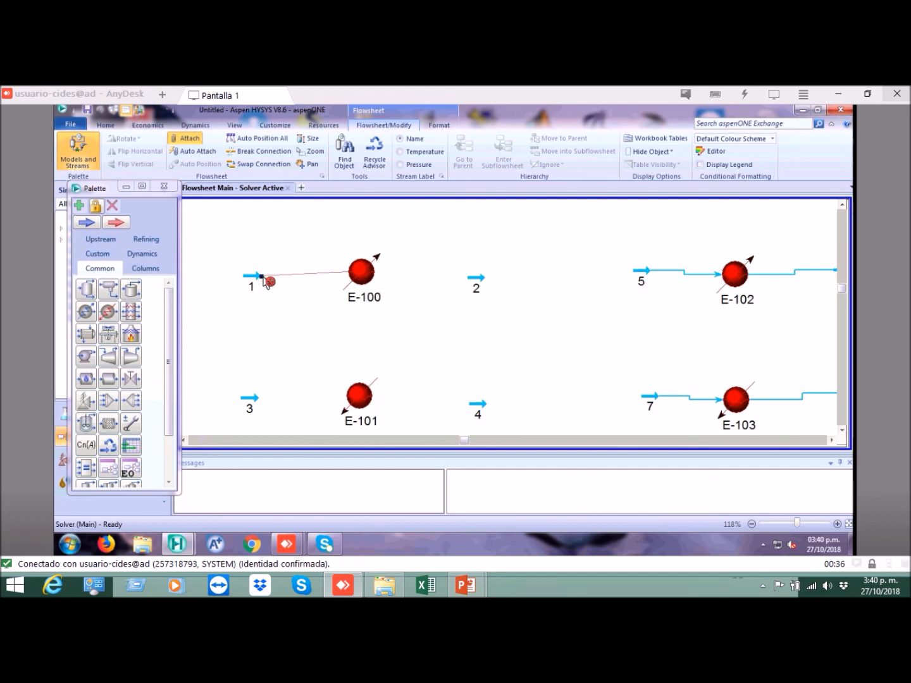
pyautogui.moveTo(265, 282); pyautogui.dragTo(266, 283)
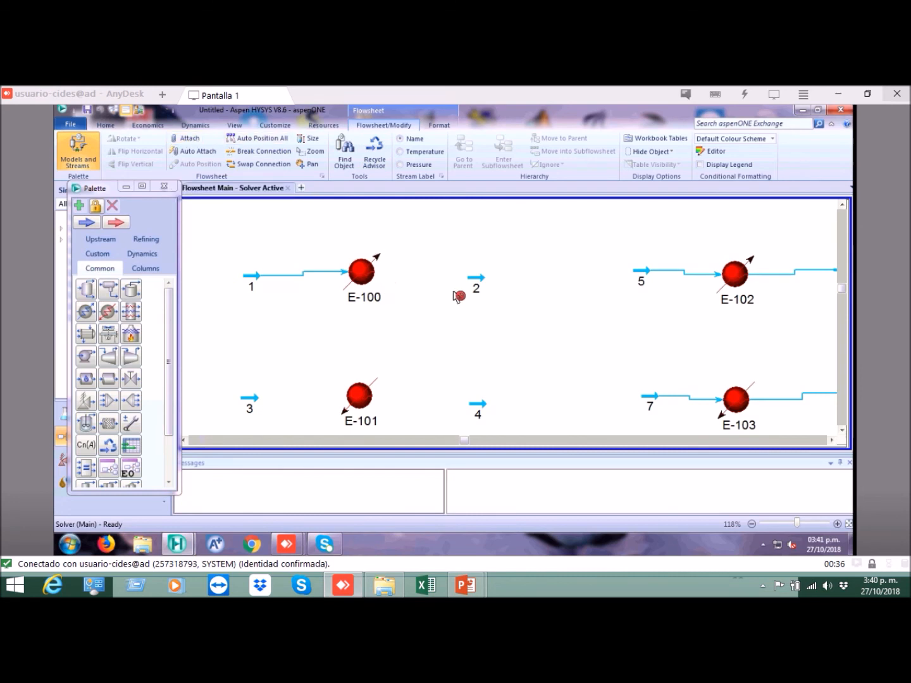
# - Set stream 2 as the outlet of cooler E-100 in its design connections, keeping stream 1 as inlet
pyautogui.click(379, 279)
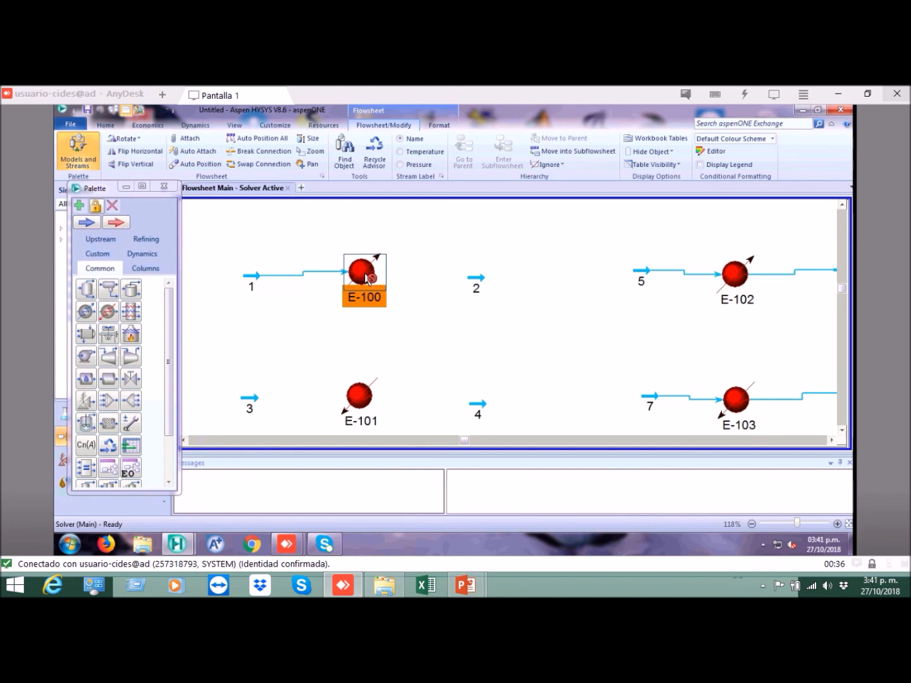
pyautogui.doubleClick(370, 273)
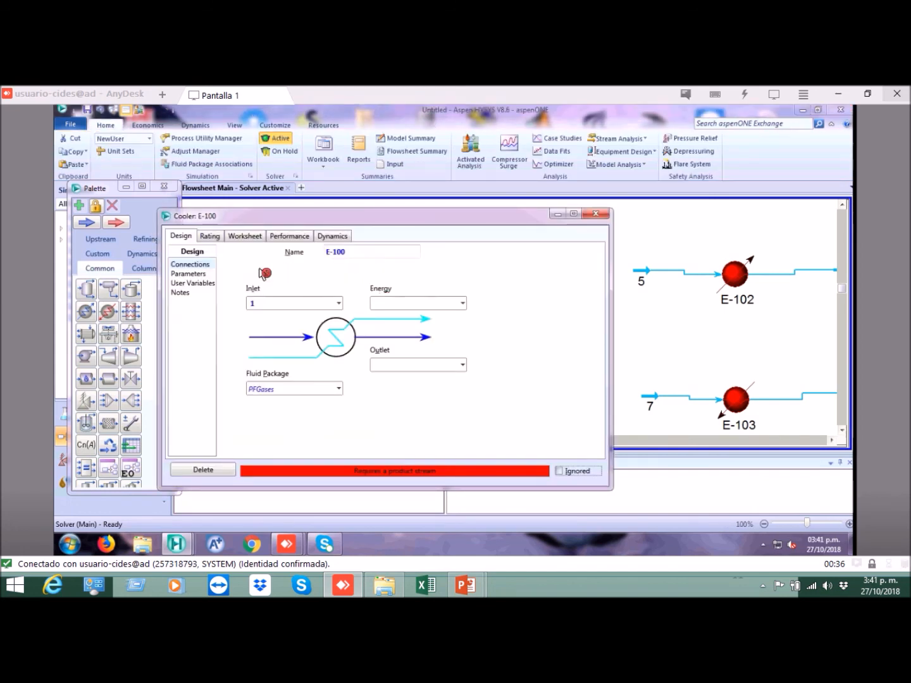
pyautogui.click(193, 268)
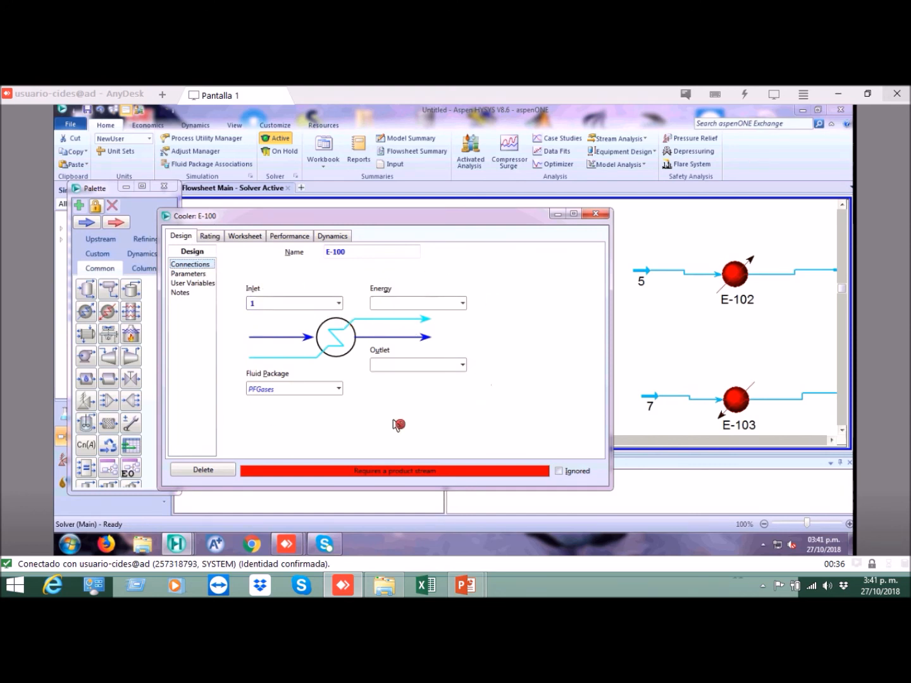
pyautogui.click(251, 303)
pyautogui.write('1')
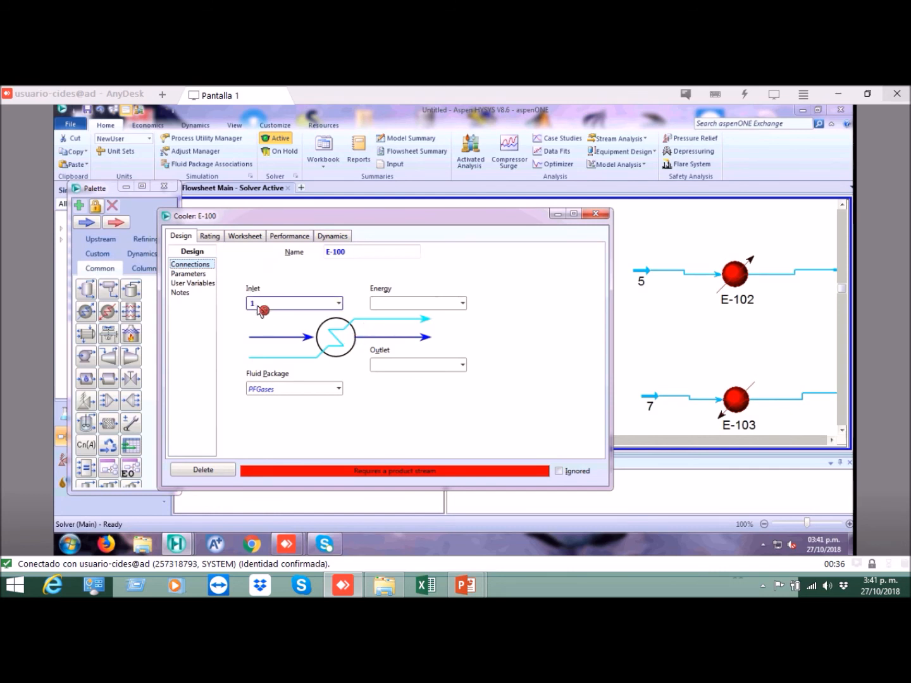
pyautogui.click(464, 366)
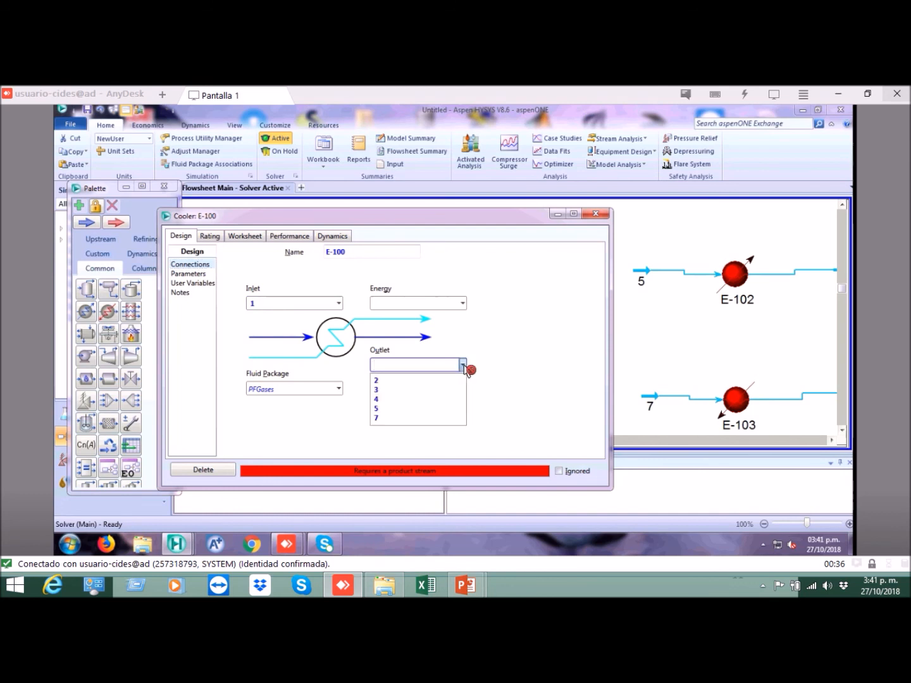
pyautogui.click(388, 381)
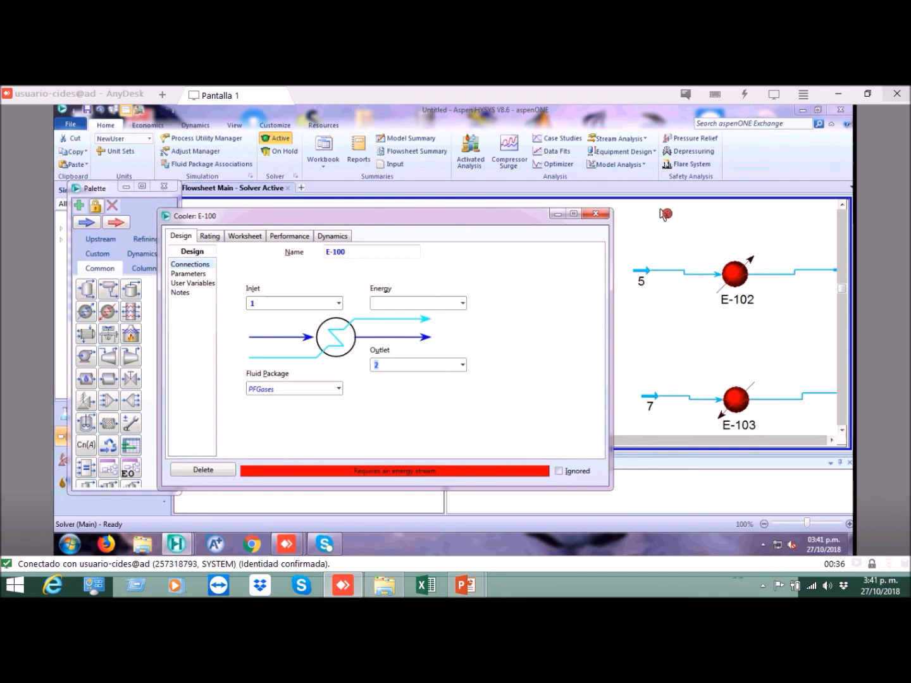
pyautogui.click(599, 219)
pyautogui.click(484, 309)
# - Attach stream 3 to the inlet and stream 4 to the outlet of heater E-101
pyautogui.click(360, 395)
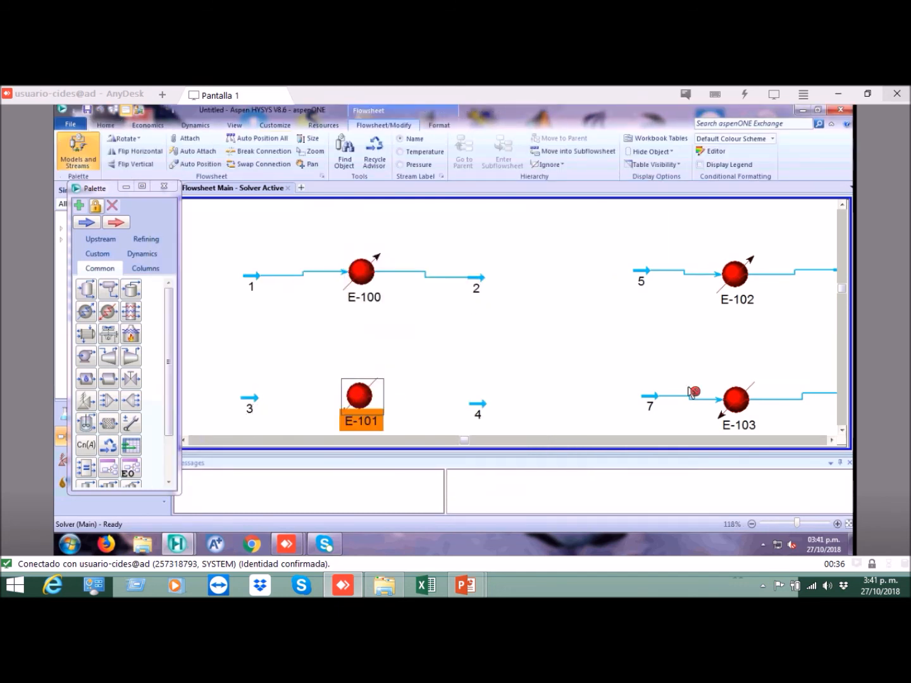
pyautogui.click(449, 345)
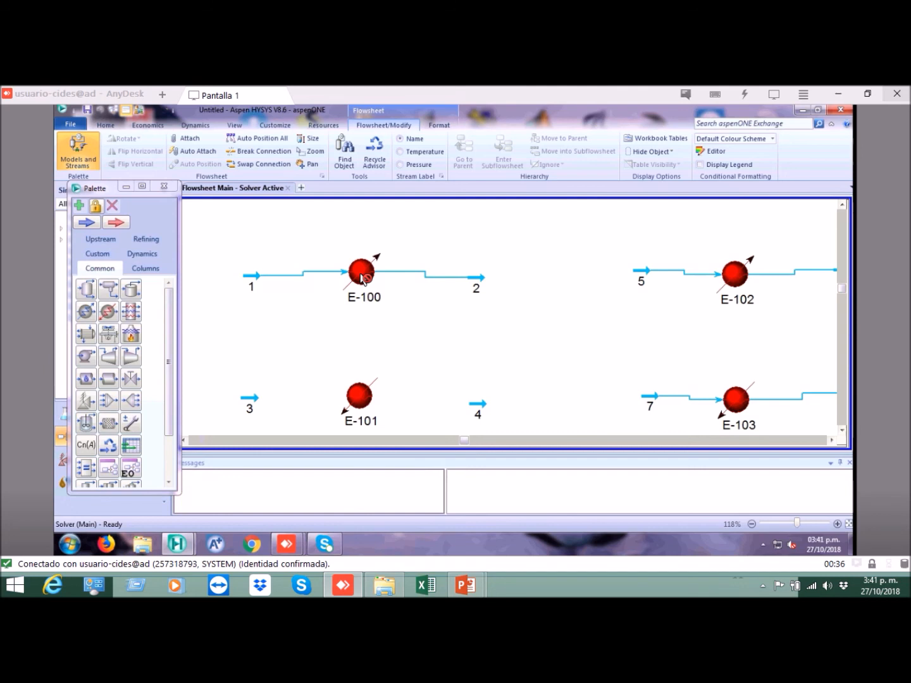
pyautogui.click(197, 139)
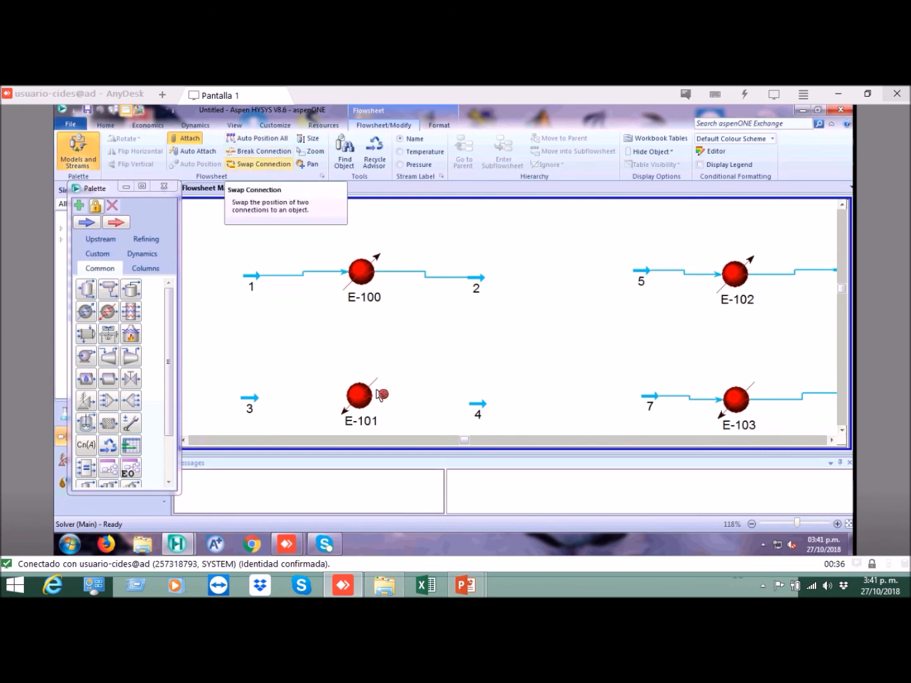
pyautogui.moveTo(349, 399); pyautogui.dragTo(272, 402)
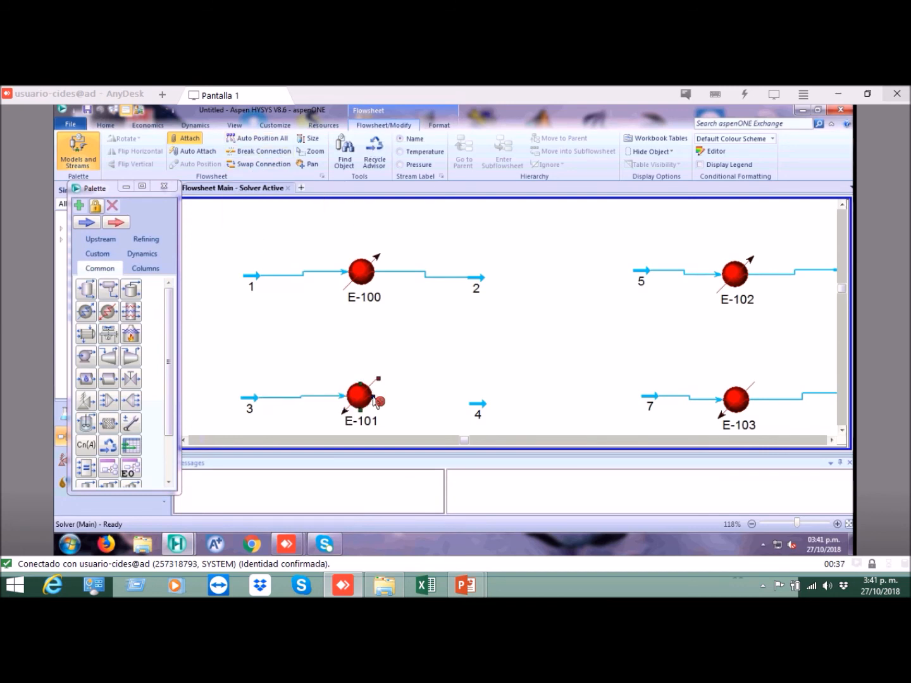
pyautogui.moveTo(377, 399); pyautogui.dragTo(476, 408)
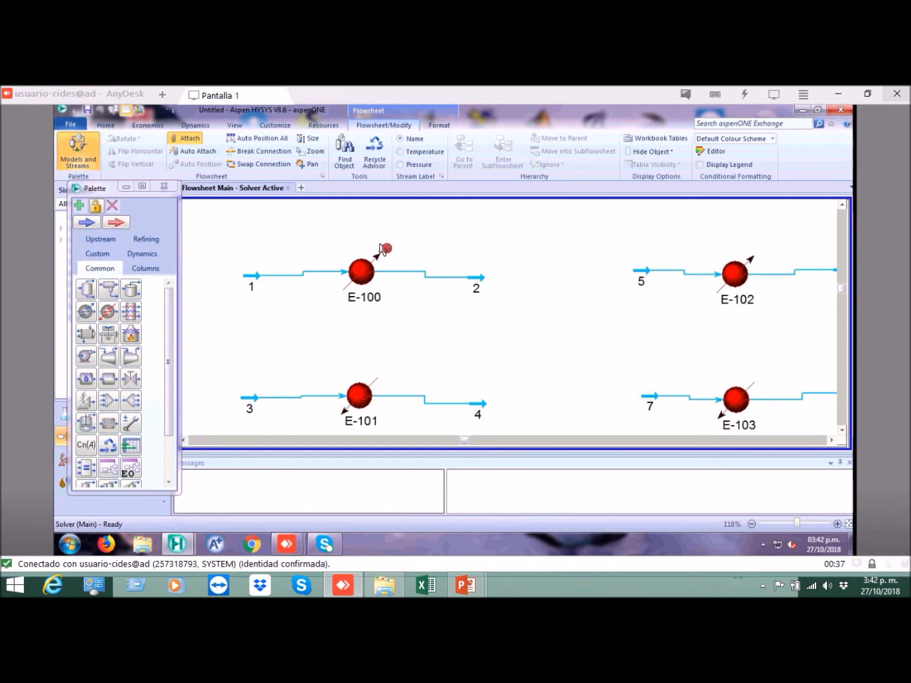
# - Attach an energy stream from cooler E-100 to heater E-101 and another from cooler E-102 to heater E-103
pyautogui.moveTo(394, 236)
pyautogui.mouseDown()
pyautogui.moveTo(460, 225)
pyautogui.moveTo(472, 287)
pyautogui.moveTo(395, 362)
pyautogui.moveTo(384, 386)
pyautogui.mouseUp()
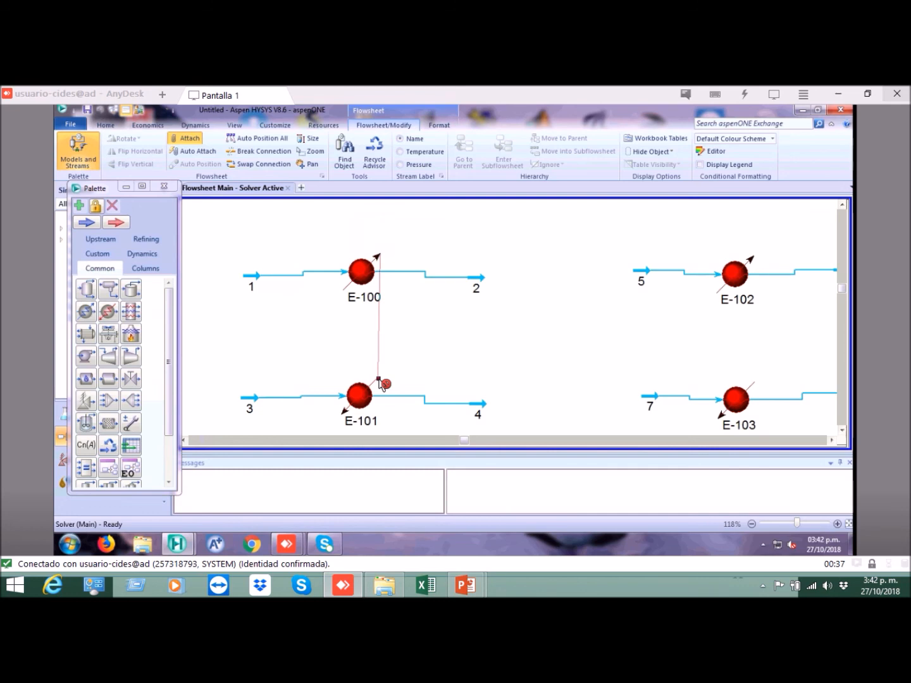
pyautogui.moveTo(378, 379); pyautogui.dragTo(379, 379)
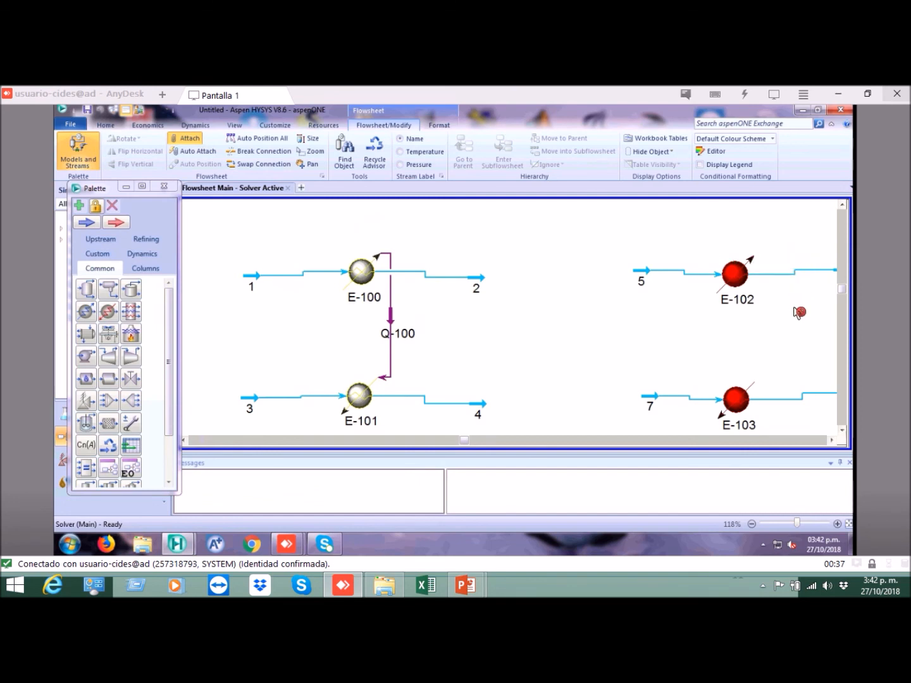
pyautogui.moveTo(784, 323); pyautogui.dragTo(758, 379)
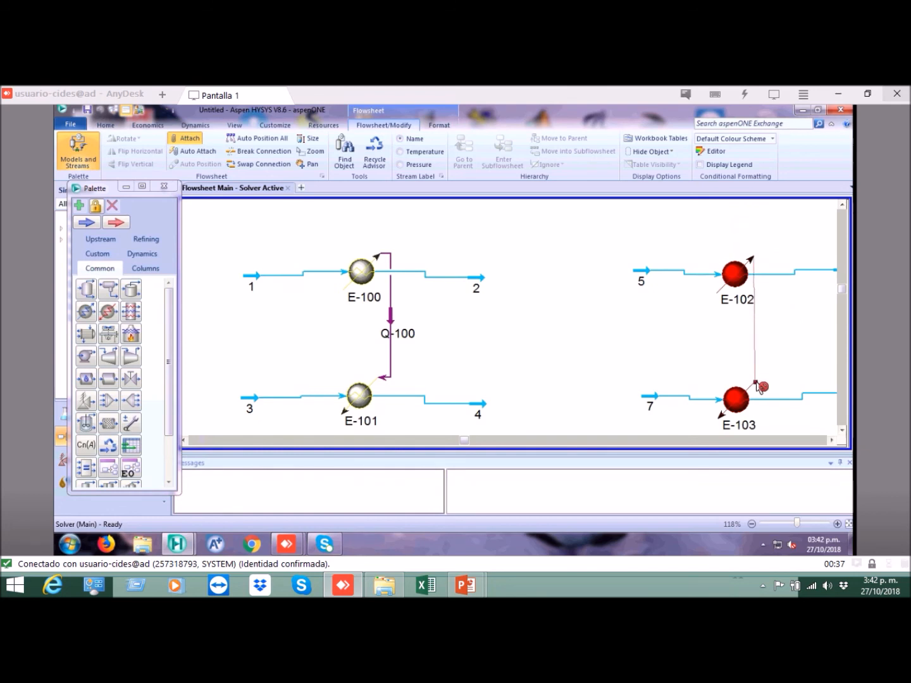
pyautogui.moveTo(758, 382); pyautogui.dragTo(805, 228)
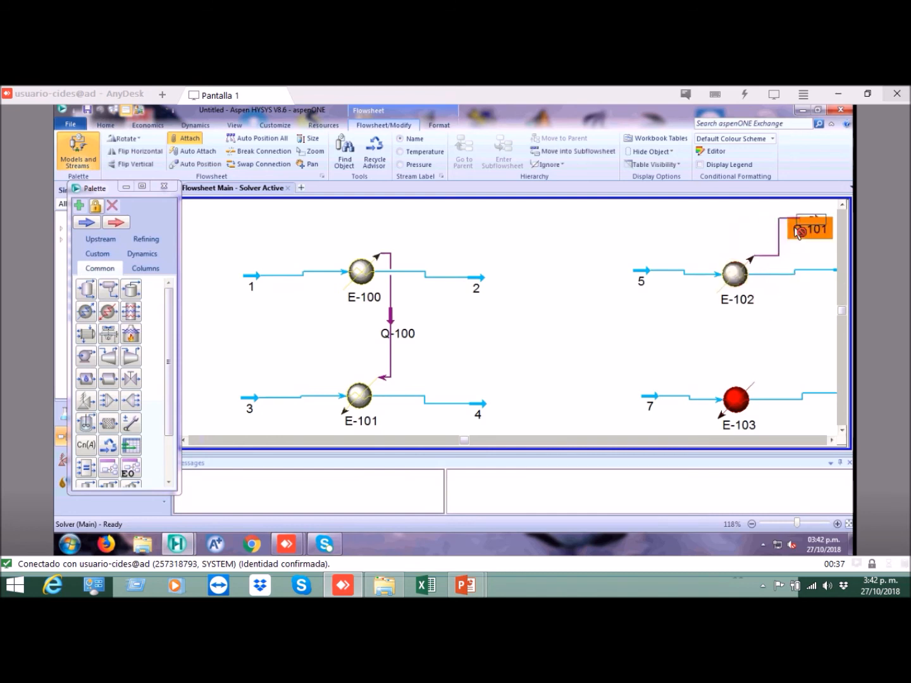
pyautogui.click(832, 440)
pyautogui.click(832, 440)
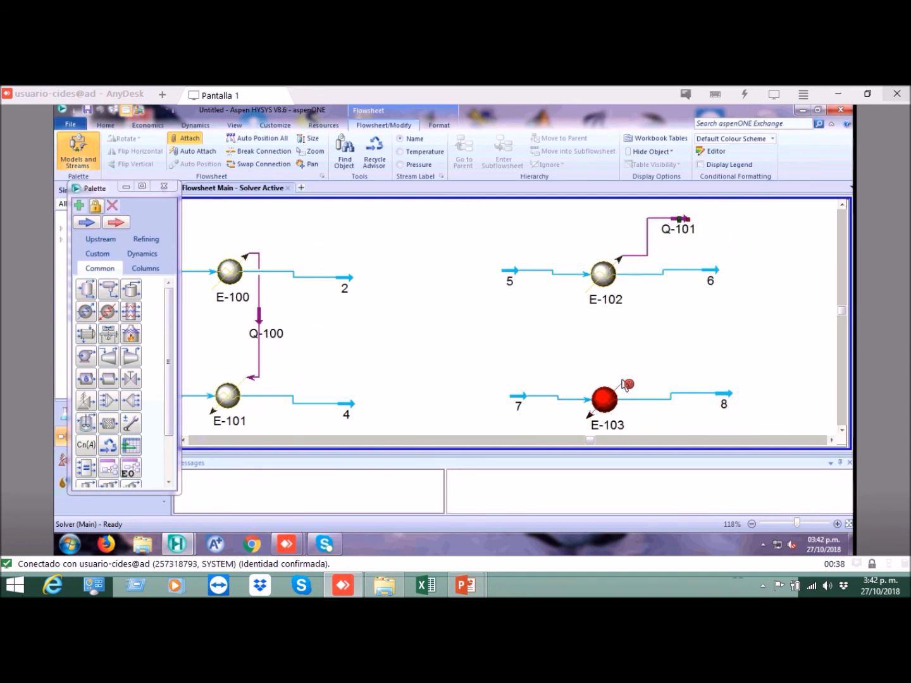
pyautogui.moveTo(636, 384)
pyautogui.mouseDown()
pyautogui.moveTo(708, 272)
pyautogui.moveTo(694, 225)
pyautogui.mouseUp()
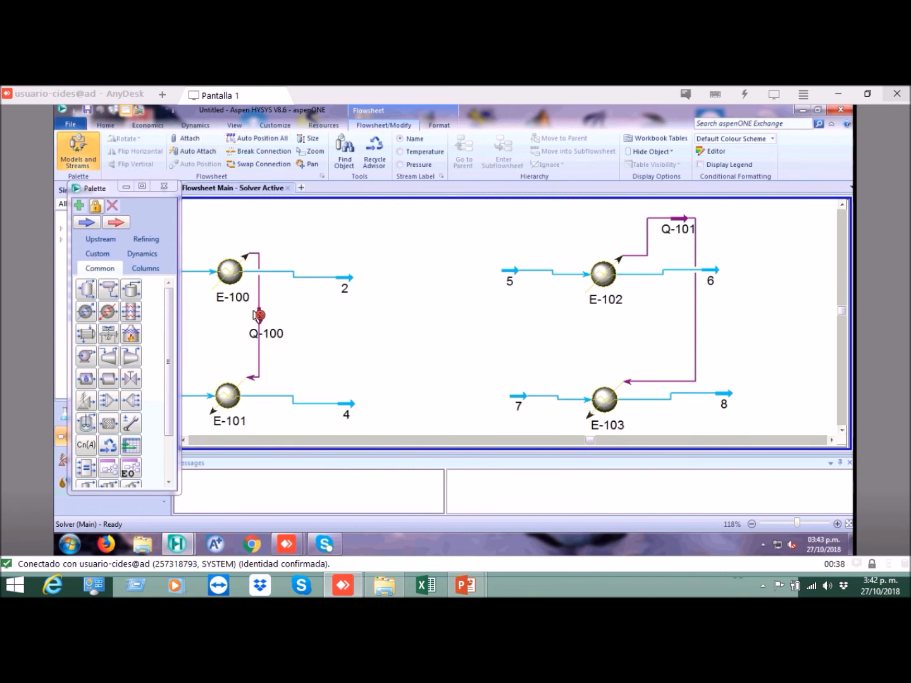
# - Move streams 2 and 4 in line with the outlets of E-100 and E-101, so their connections run straight
pyautogui.moveTo(262, 328)
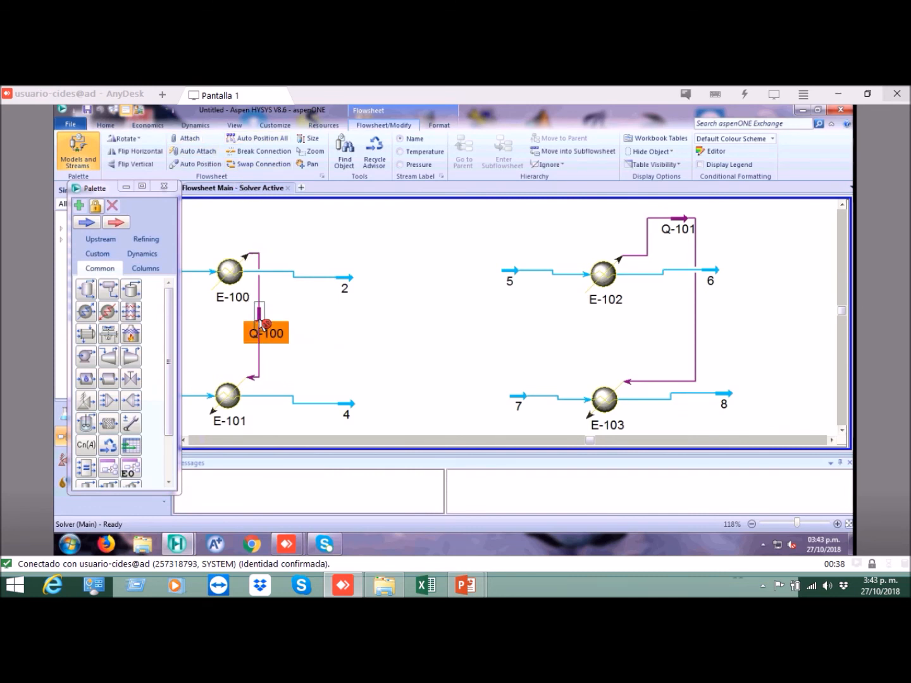
pyautogui.click(347, 281)
pyautogui.moveTo(321, 273); pyautogui.dragTo(315, 276)
pyautogui.moveTo(346, 404); pyautogui.dragTo(314, 399)
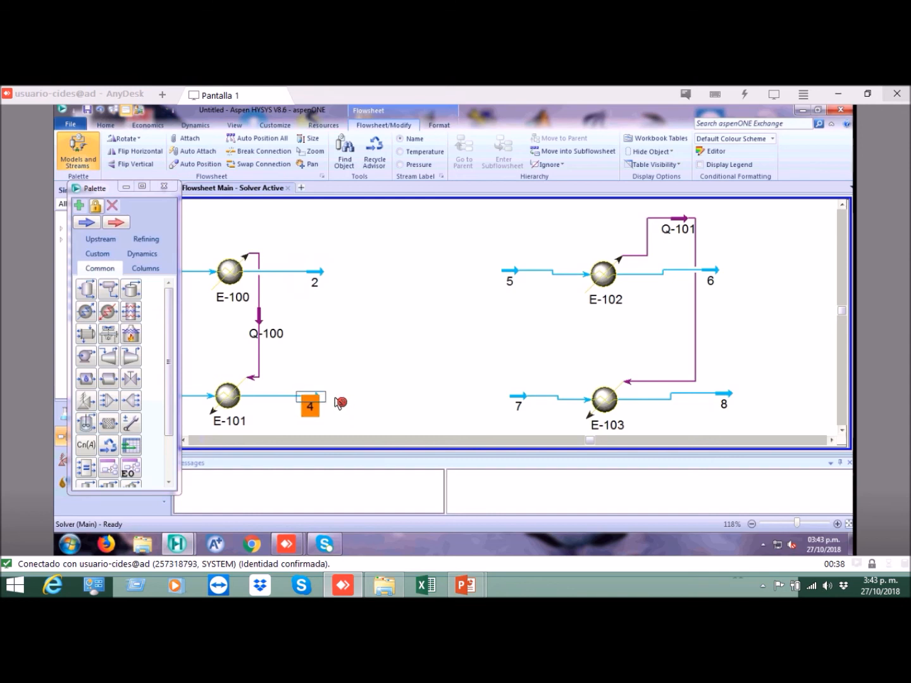
# - Move energy stream Q-100 away from the E-100 and E-101 units, beyond streams 2 and 4 and midway between them in height
pyautogui.click(261, 319)
pyautogui.moveTo(364, 323); pyautogui.dragTo(379, 323)
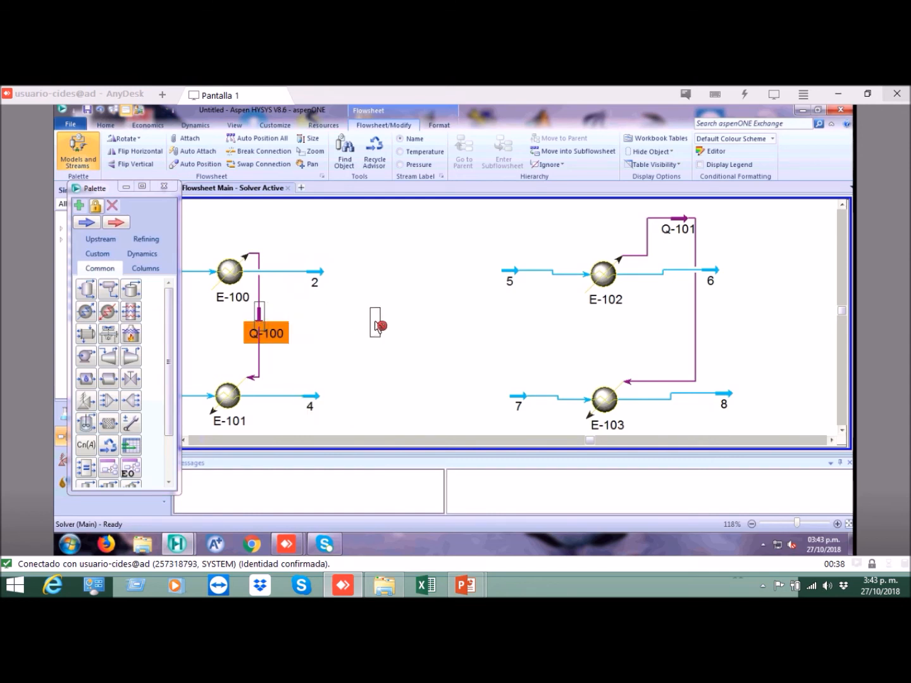
pyautogui.moveTo(379, 326); pyautogui.dragTo(264, 320)
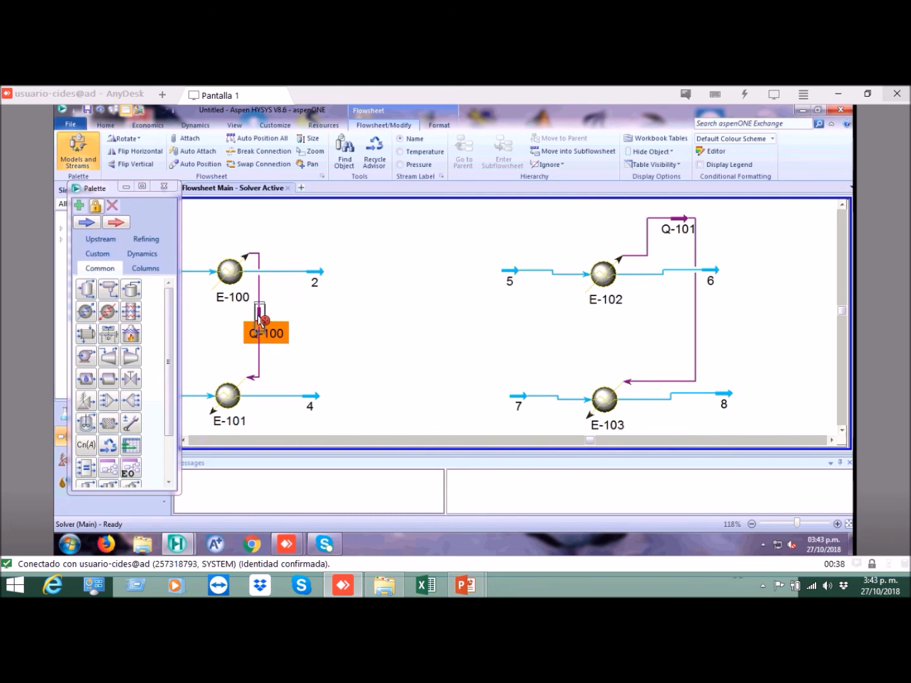
pyautogui.moveTo(271, 316); pyautogui.dragTo(379, 325)
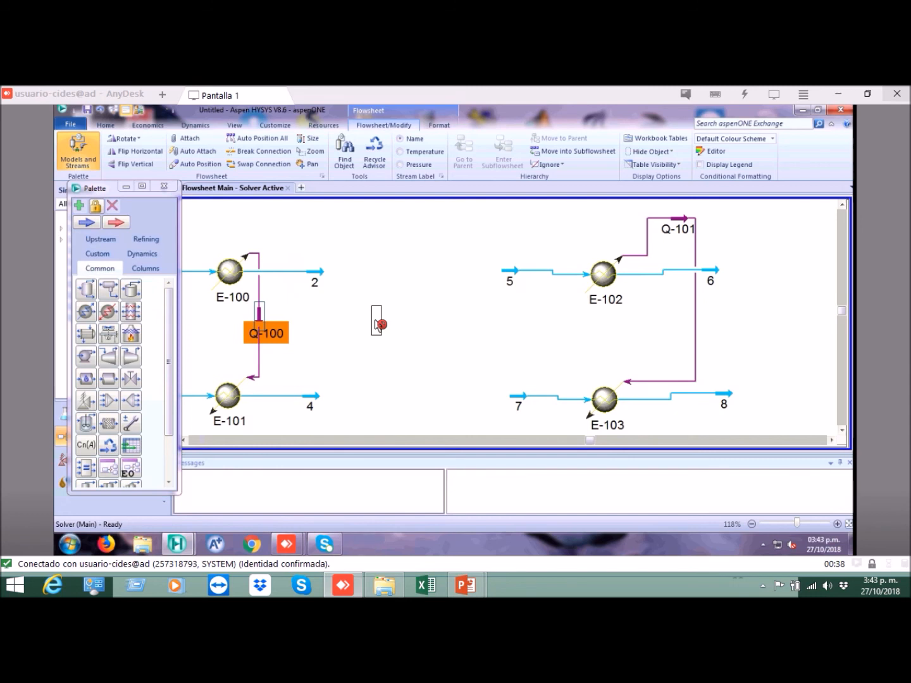
pyautogui.moveTo(379, 325); pyautogui.dragTo(380, 325)
pyautogui.click(414, 320)
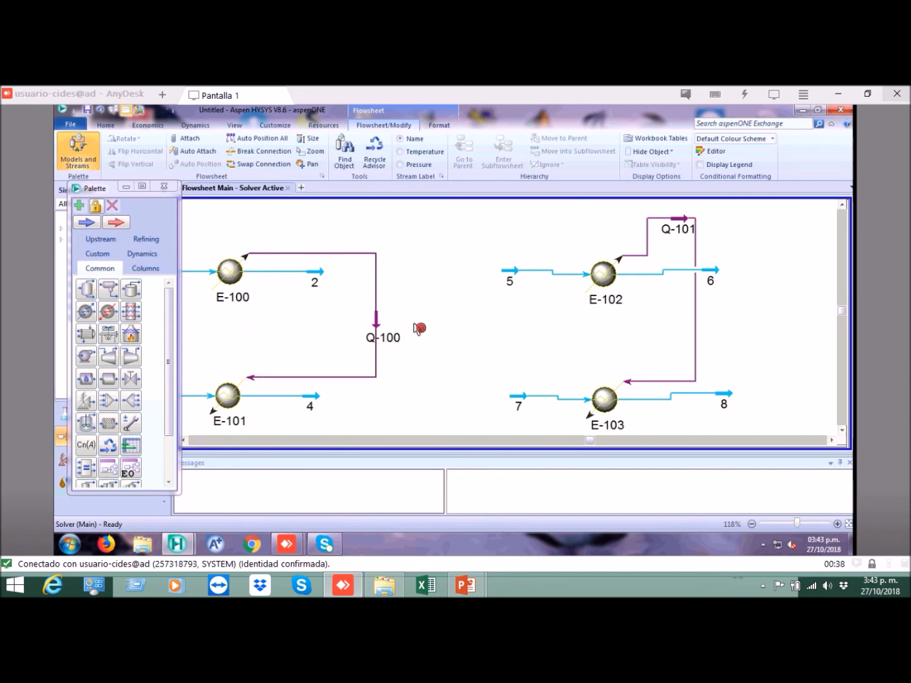
# - Move energy stream Q-101 out beyond streams 6 and 8, midway in height between E-102 and E-103
pyautogui.click(683, 229)
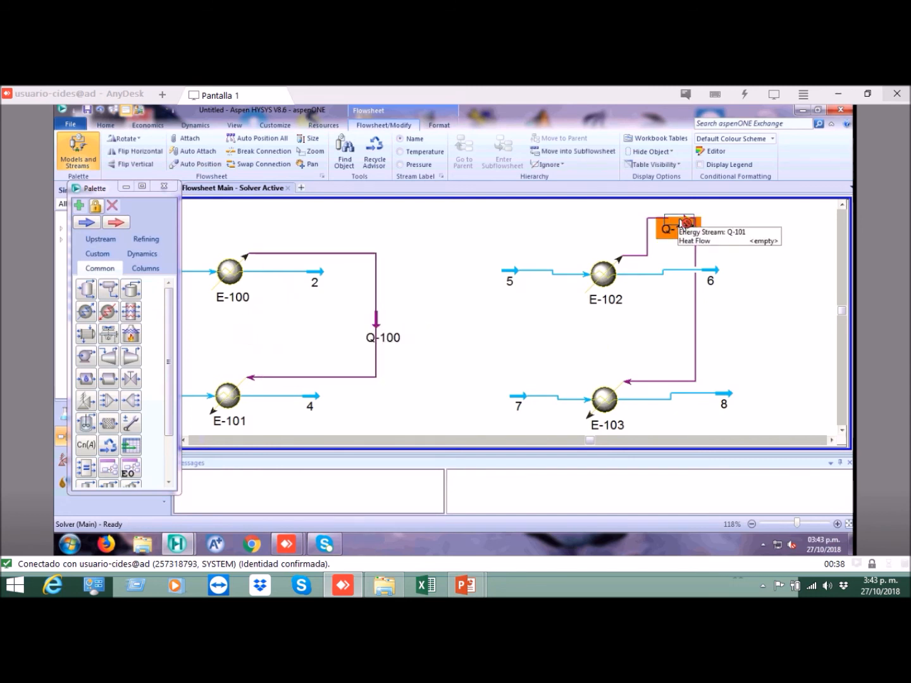
pyautogui.moveTo(733, 248); pyautogui.dragTo(763, 328)
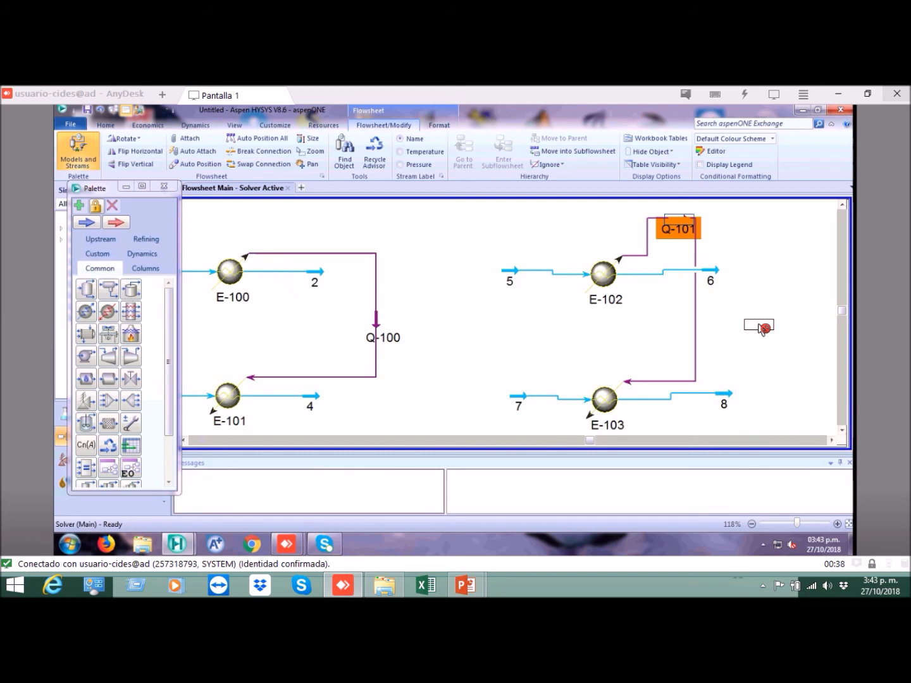
pyautogui.moveTo(762, 328); pyautogui.dragTo(759, 328)
pyautogui.click(761, 287)
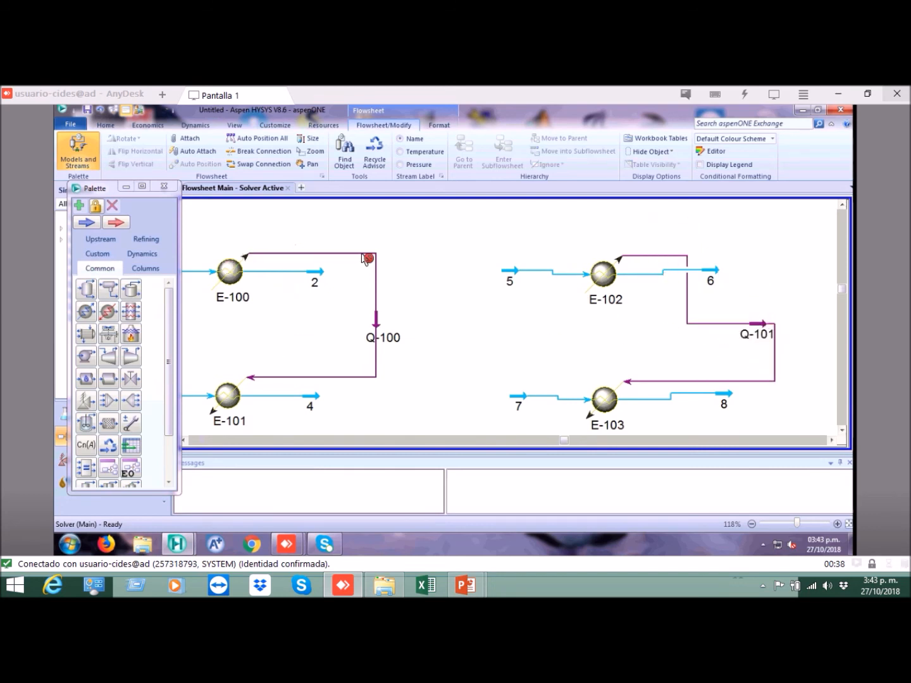
# - Rotate energy stream Q-101 to point downward and shift it slightly farther from the E-102 and E-103 units
pyautogui.click(760, 330)
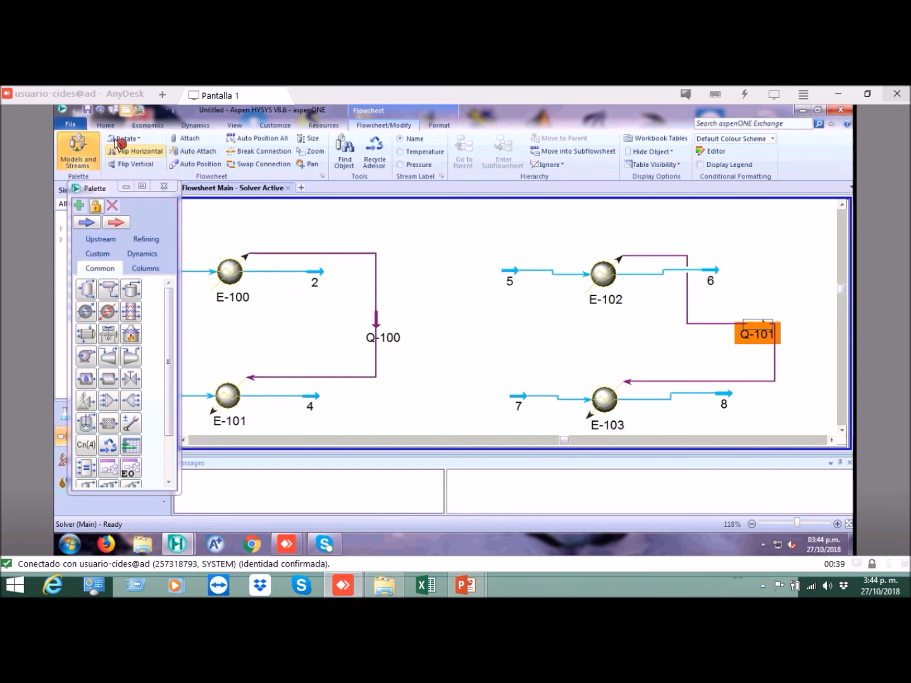
pyautogui.click(123, 139)
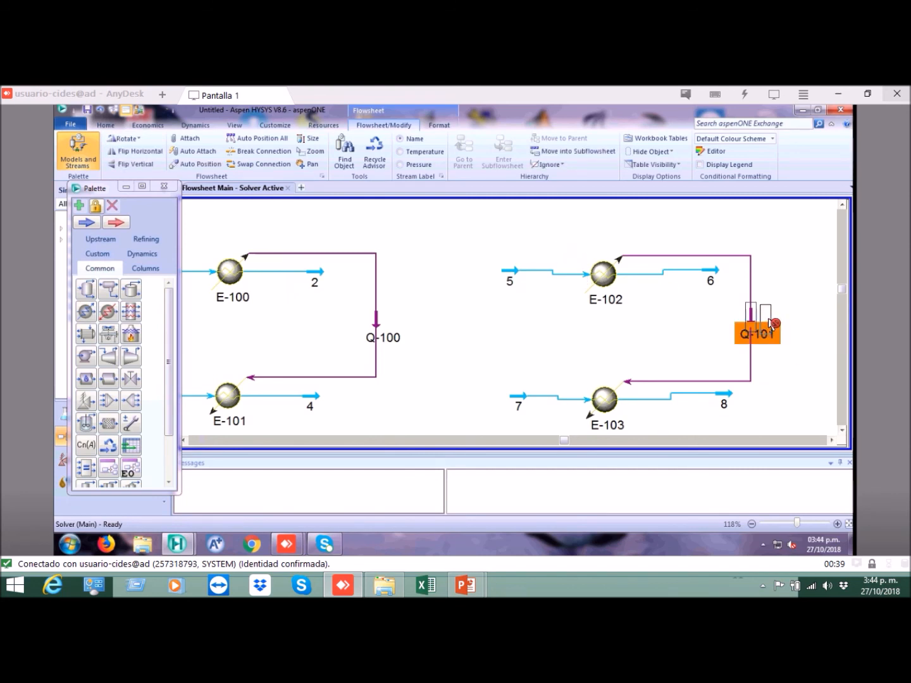
pyautogui.moveTo(770, 323); pyautogui.dragTo(786, 326)
pyautogui.click(800, 302)
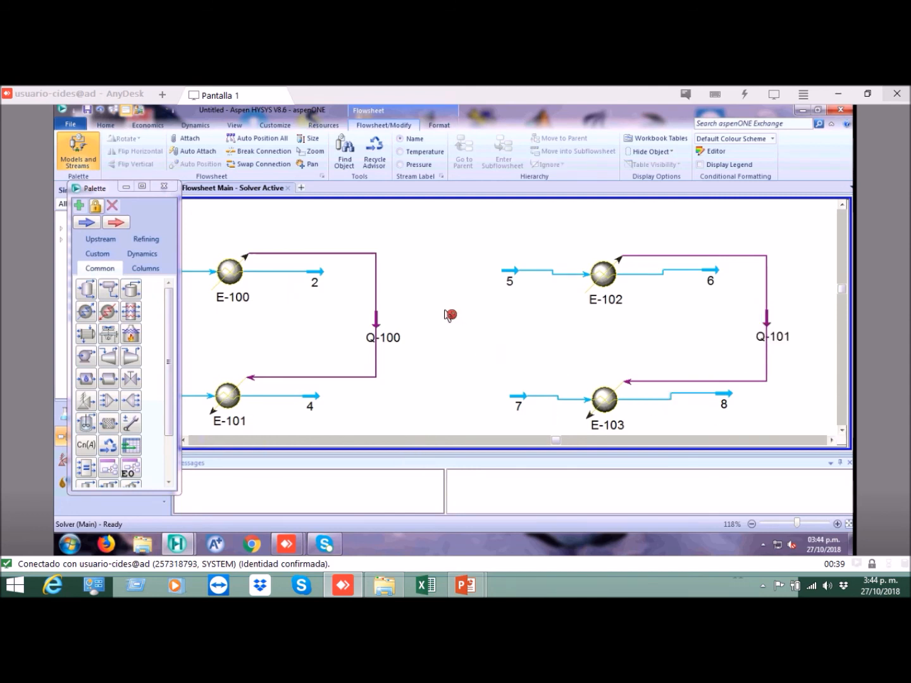
# - Insert the text label "MODELO PENG-ROBINSON" on the flowsheet and place it above cooler E-100
pyautogui.click(848, 525)
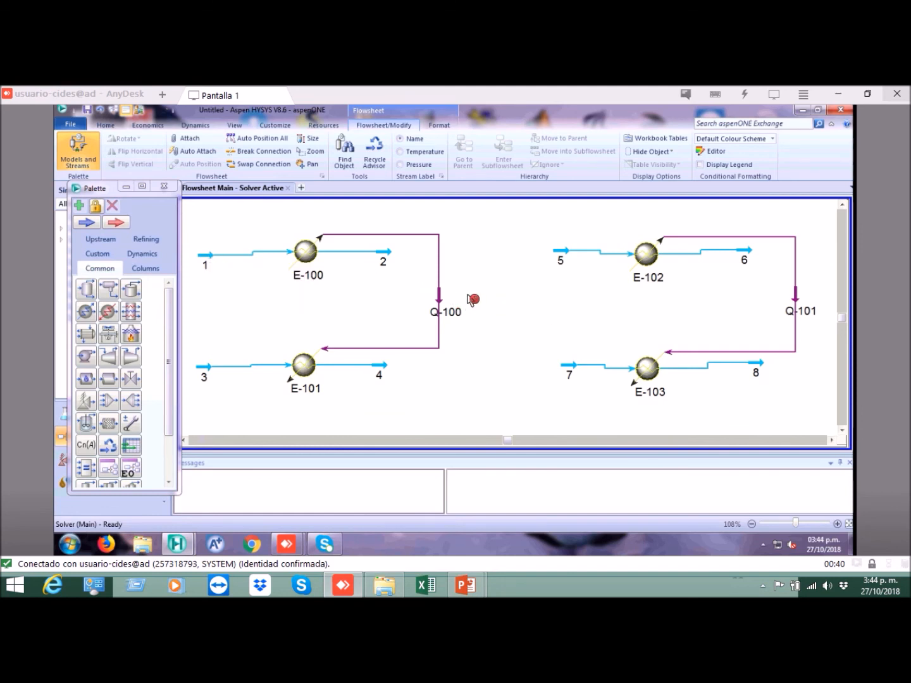
pyautogui.click(842, 204)
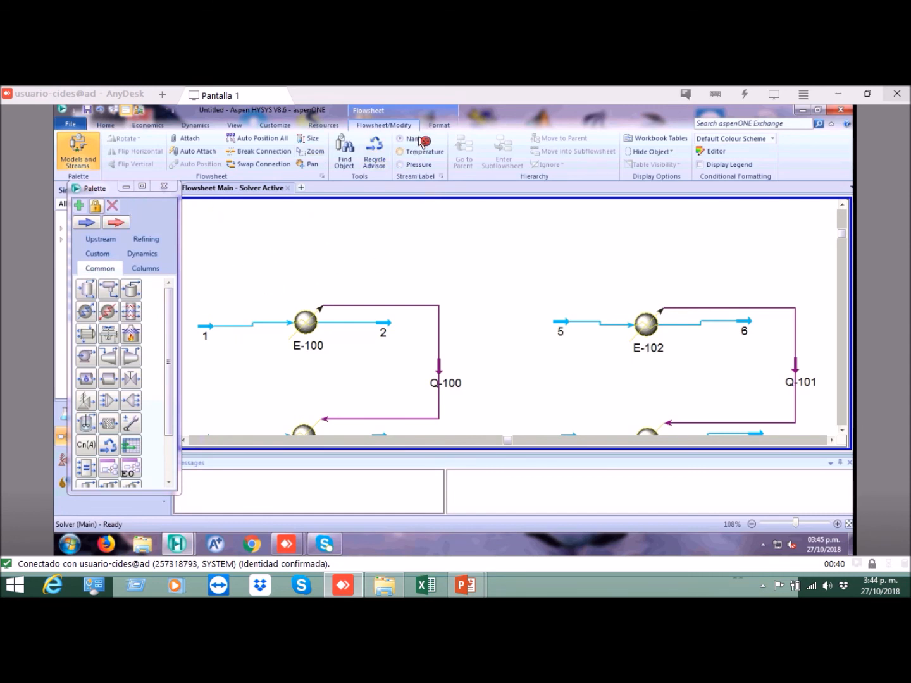
pyautogui.click(440, 125)
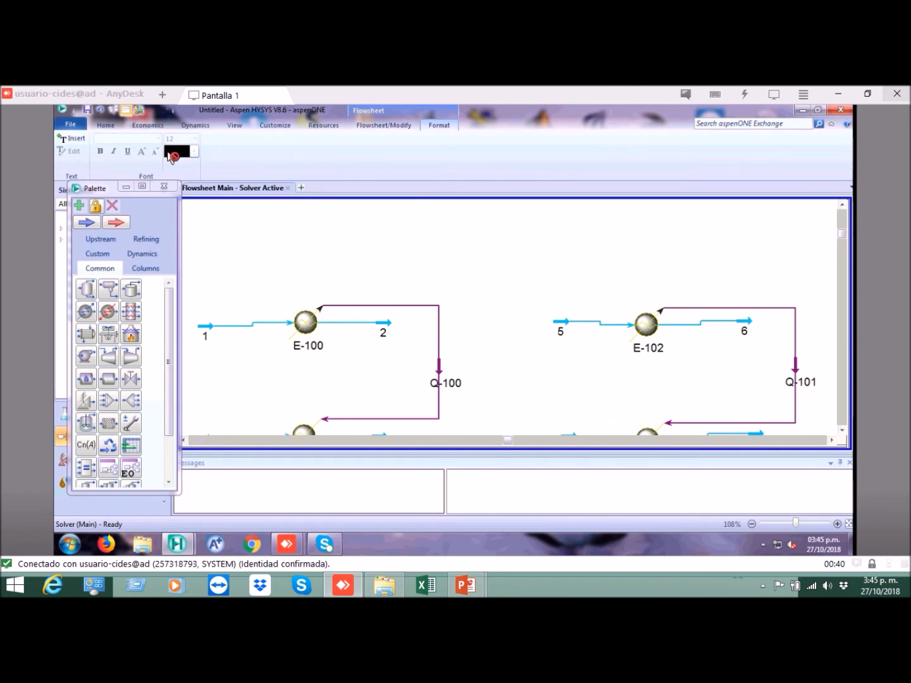
pyautogui.click(76, 140)
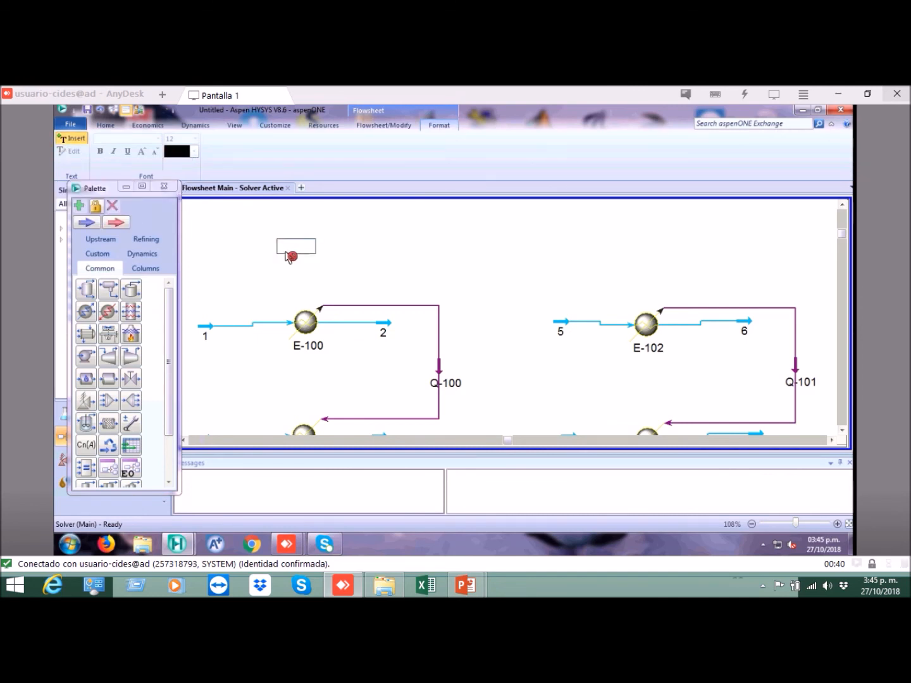
pyautogui.click(236, 253)
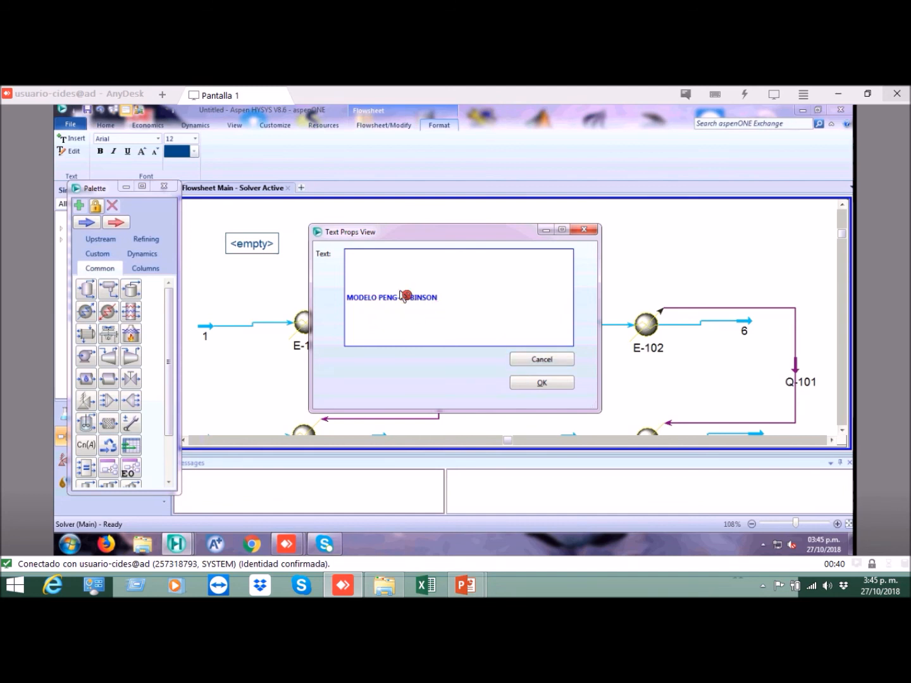
pyautogui.click(545, 385)
pyautogui.moveTo(294, 254); pyautogui.dragTo(310, 255)
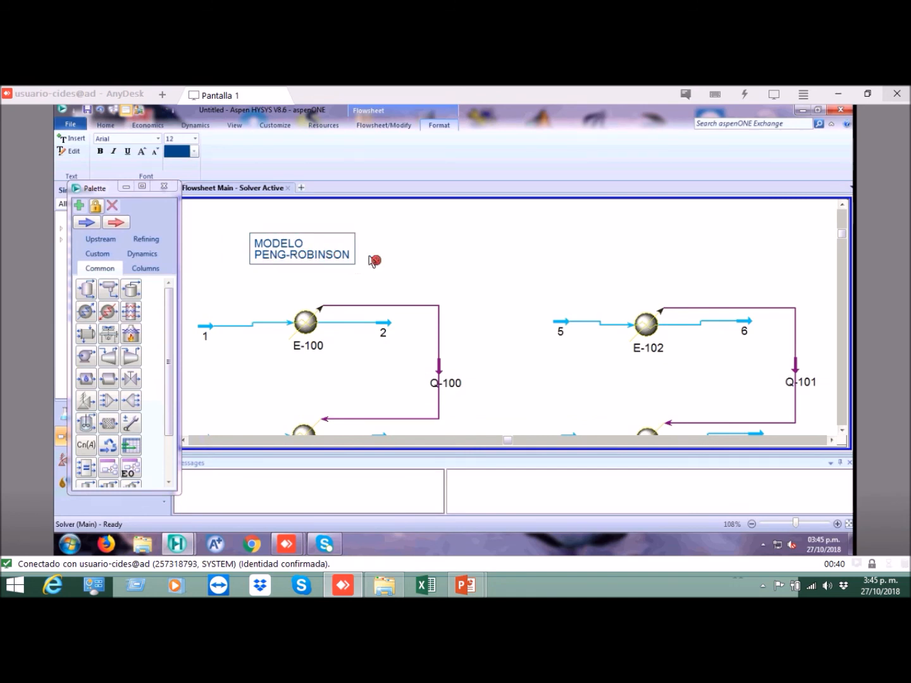
# - Insert the text label "MODELO ASME-STEAM" on the flowsheet and place it above cooler E-102
pyautogui.click(602, 272)
pyautogui.click(74, 139)
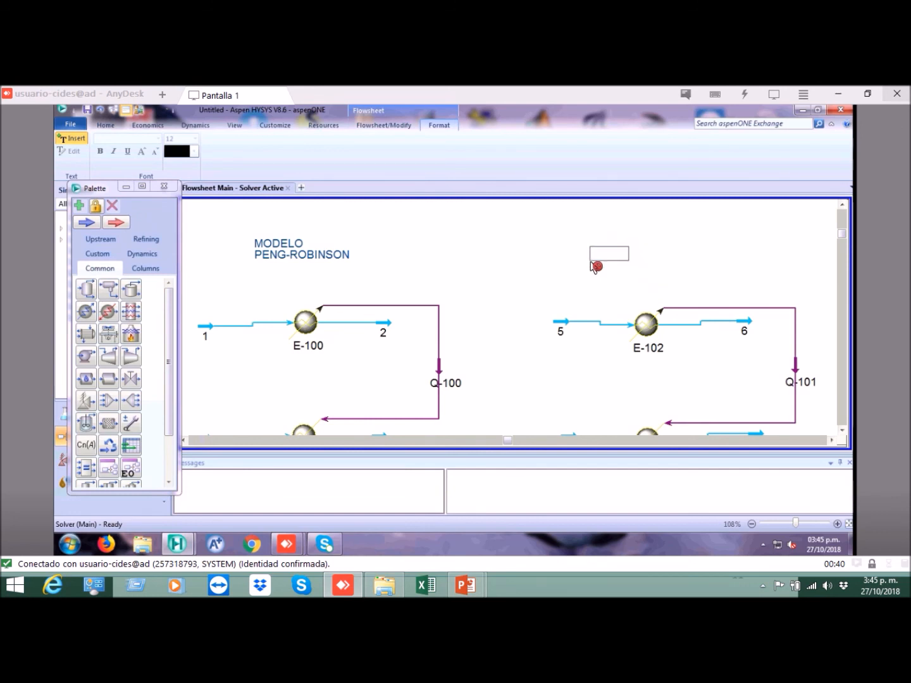
pyautogui.click(595, 266)
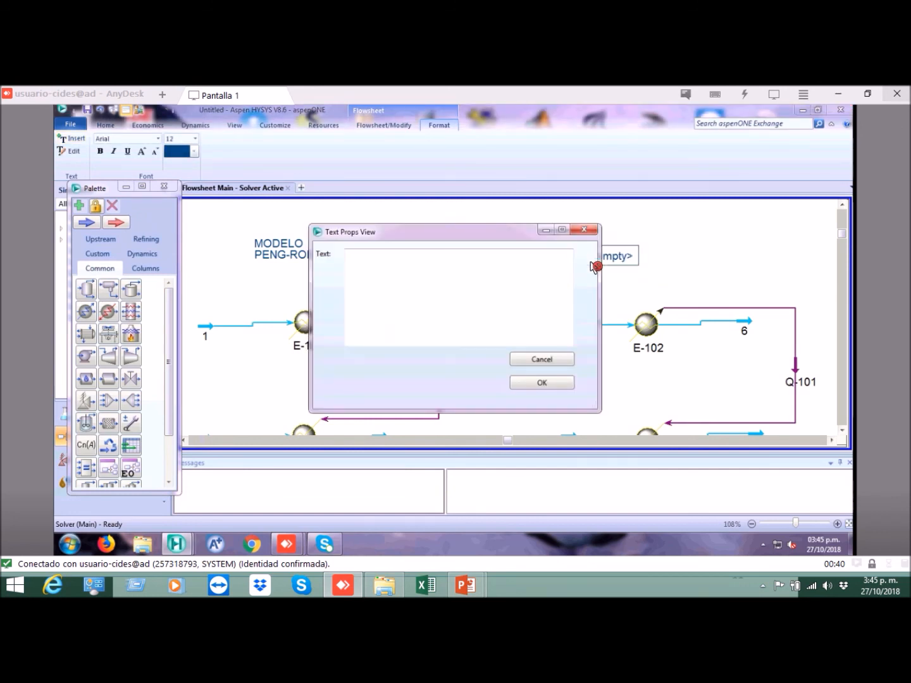
pyautogui.click(449, 317)
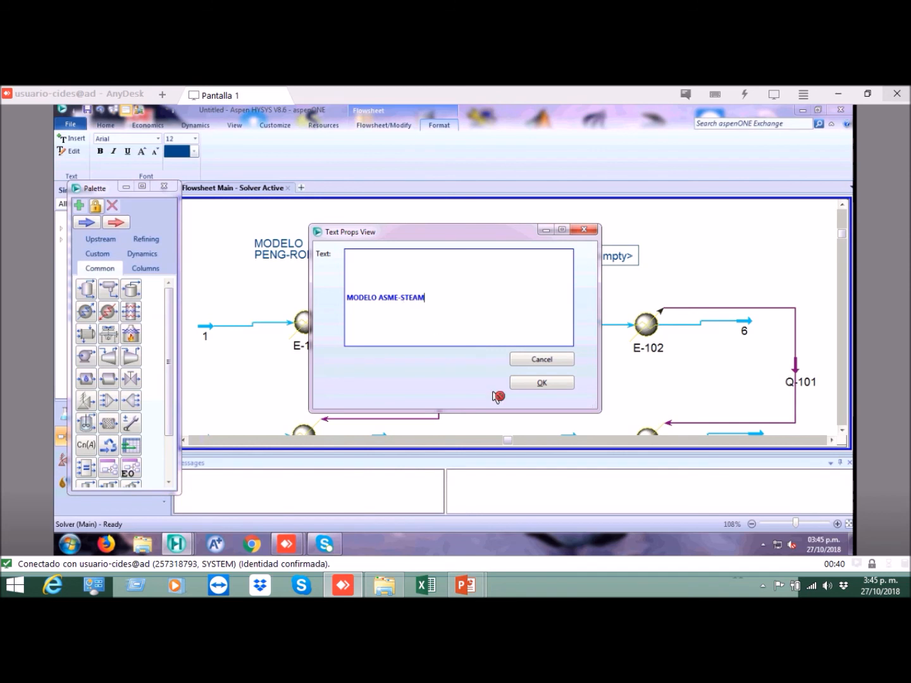
pyautogui.click(551, 382)
pyautogui.moveTo(631, 267); pyautogui.dragTo(663, 259)
pyautogui.click(553, 263)
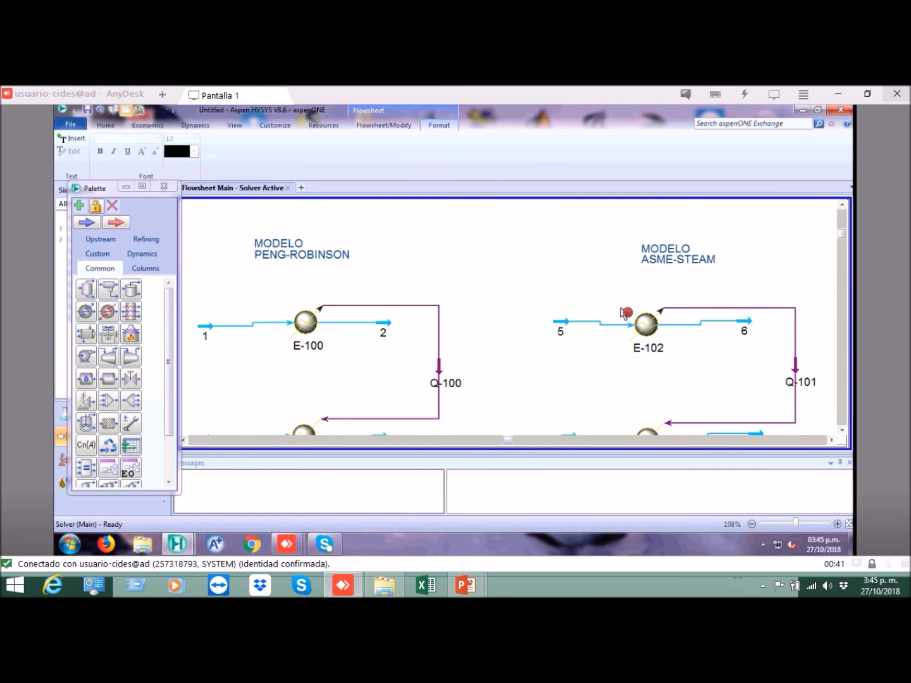
# - Toggle the models and streams palette off and on, leaving it closed to uncover the flowsheet
pyautogui.click(164, 187)
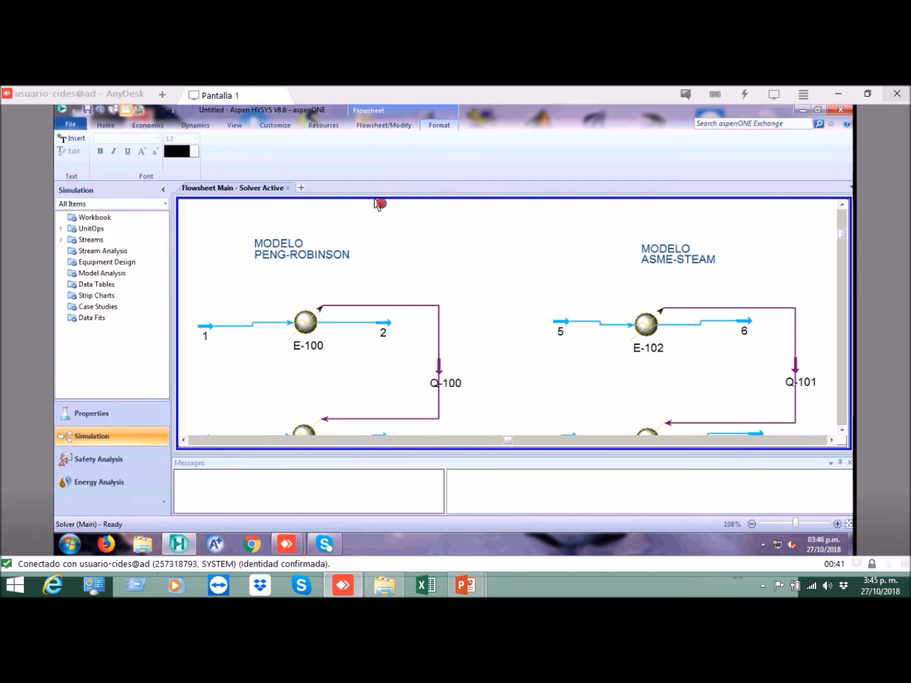
pyautogui.click(389, 127)
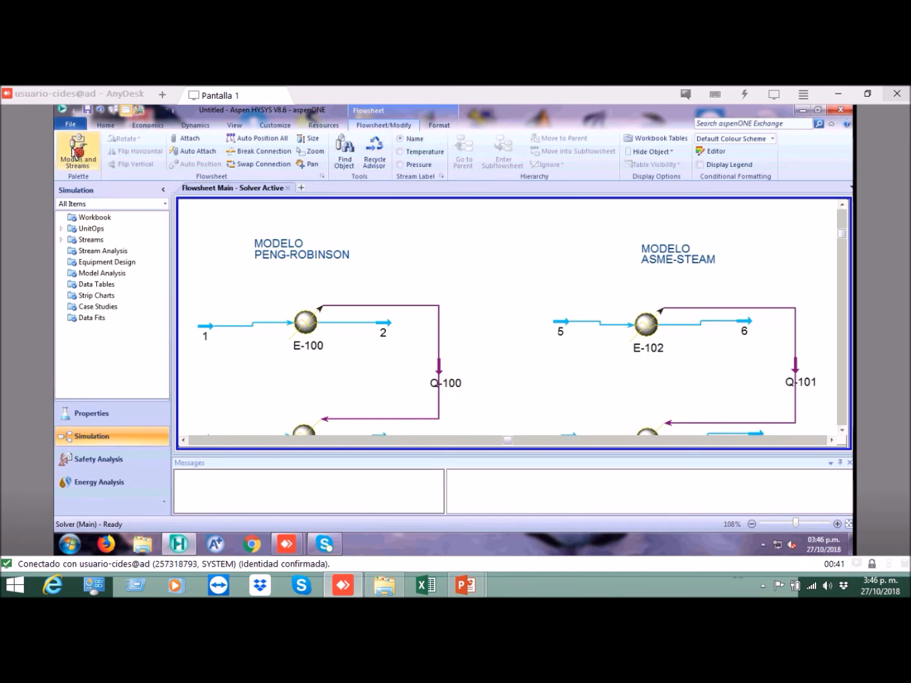
pyautogui.click(83, 173)
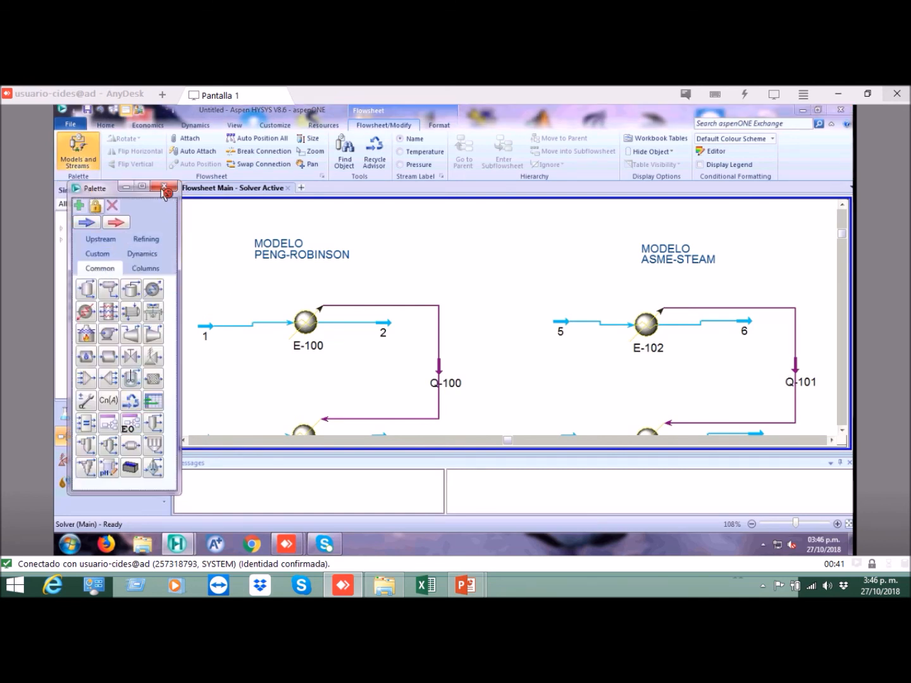
pyautogui.click(164, 189)
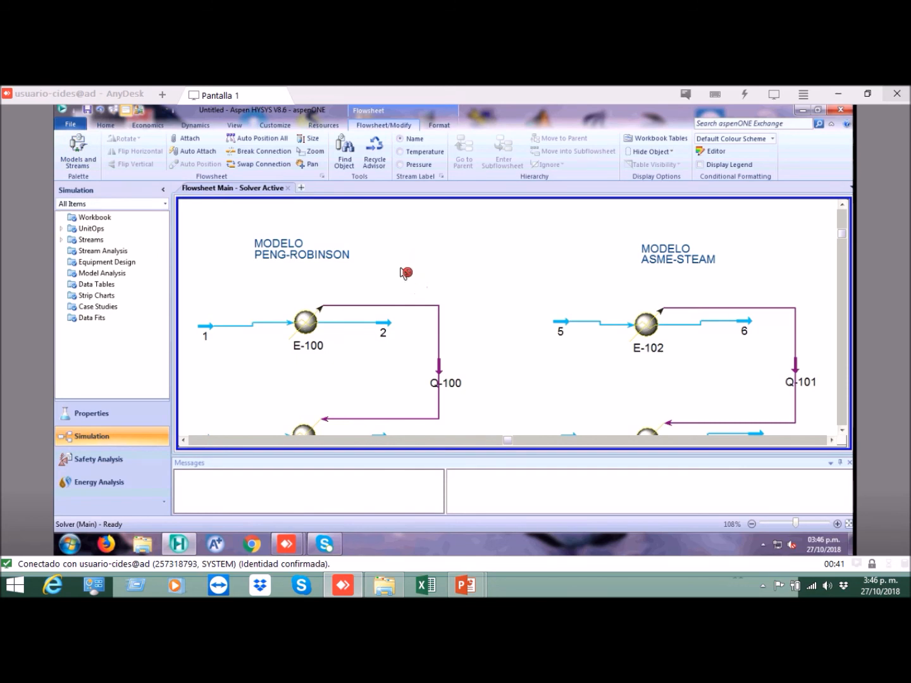
pyautogui.press('F4')
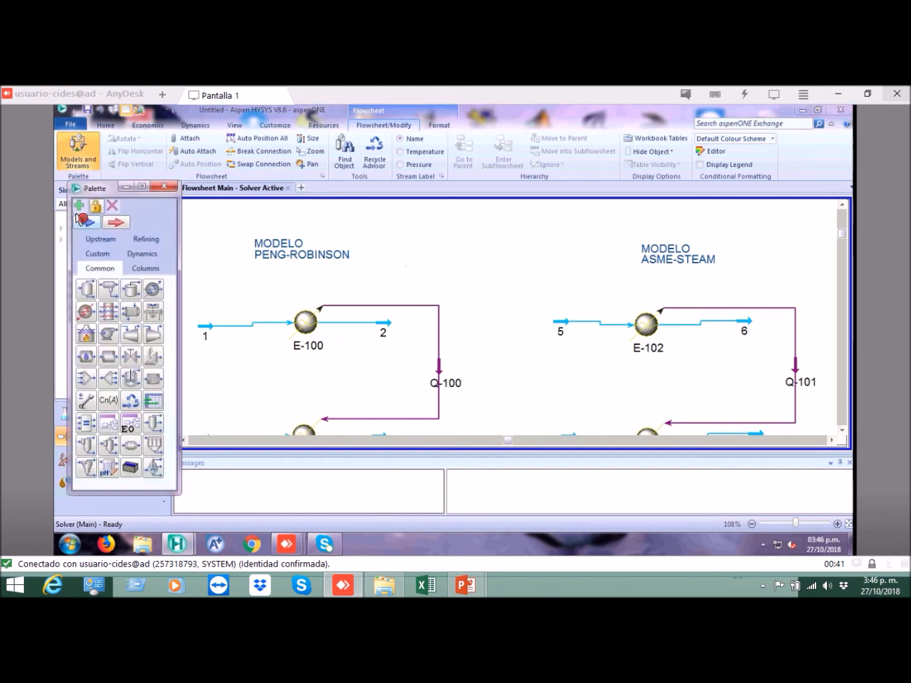
pyautogui.click(164, 187)
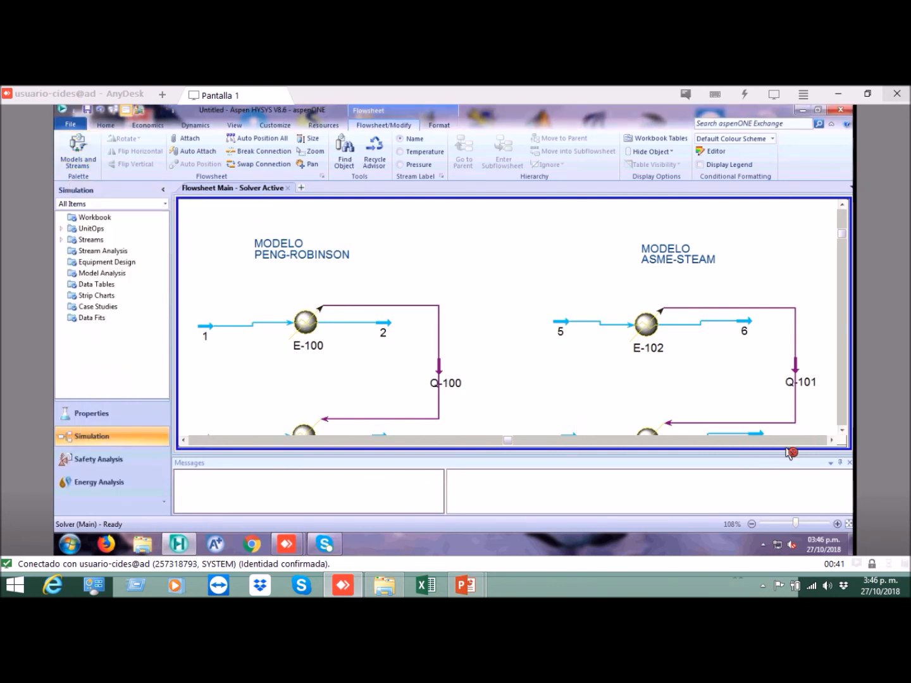
# - Fit the whole flowsheet in view and align inlet streams 3 and 1 with E-101 and E-100 so their connections run straight
pyautogui.click(849, 525)
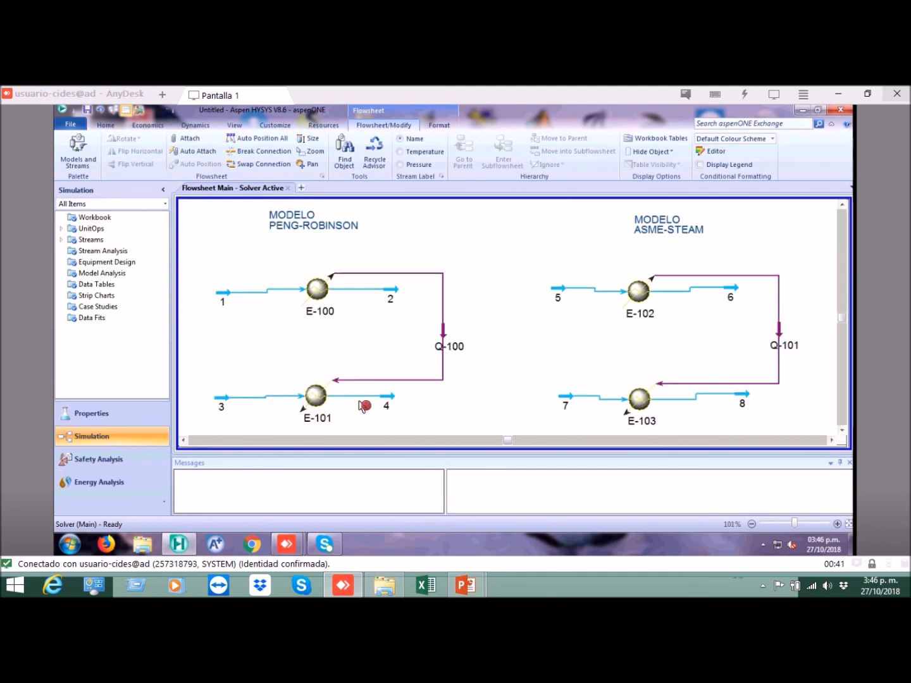
pyautogui.moveTo(223, 400); pyautogui.dragTo(243, 397)
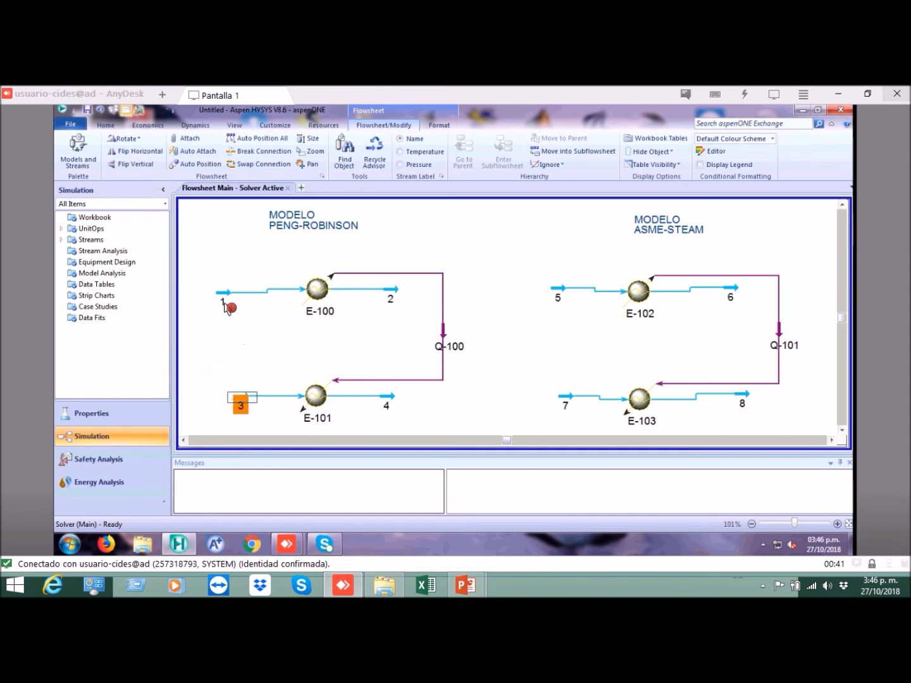
pyautogui.moveTo(228, 294); pyautogui.dragTo(248, 293)
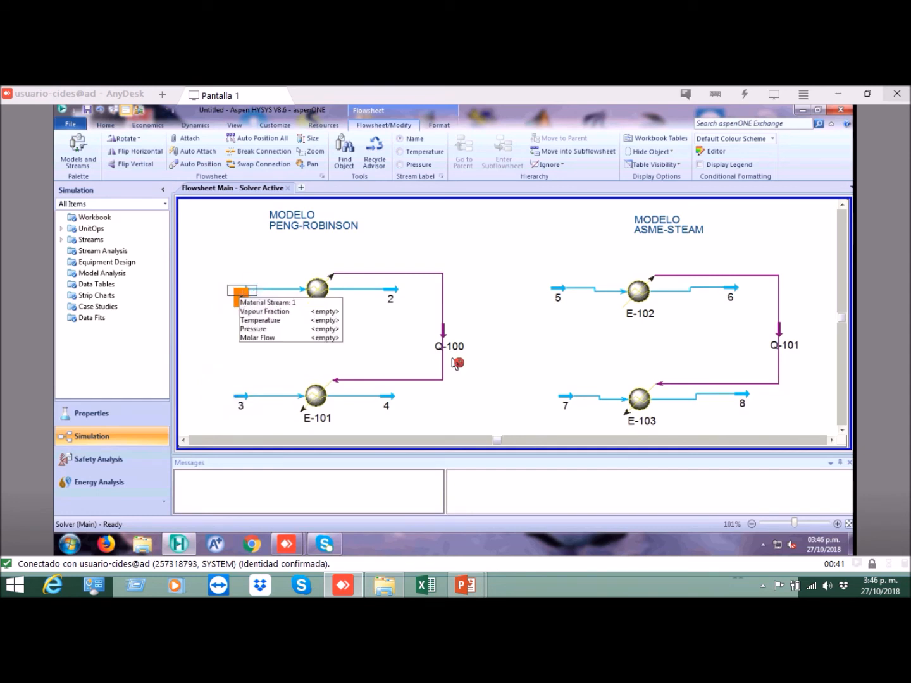
# - Align streams 5 and 6 with E-102 and streams 7 and 8 with E-103 so their connections run straight
pyautogui.click(561, 295)
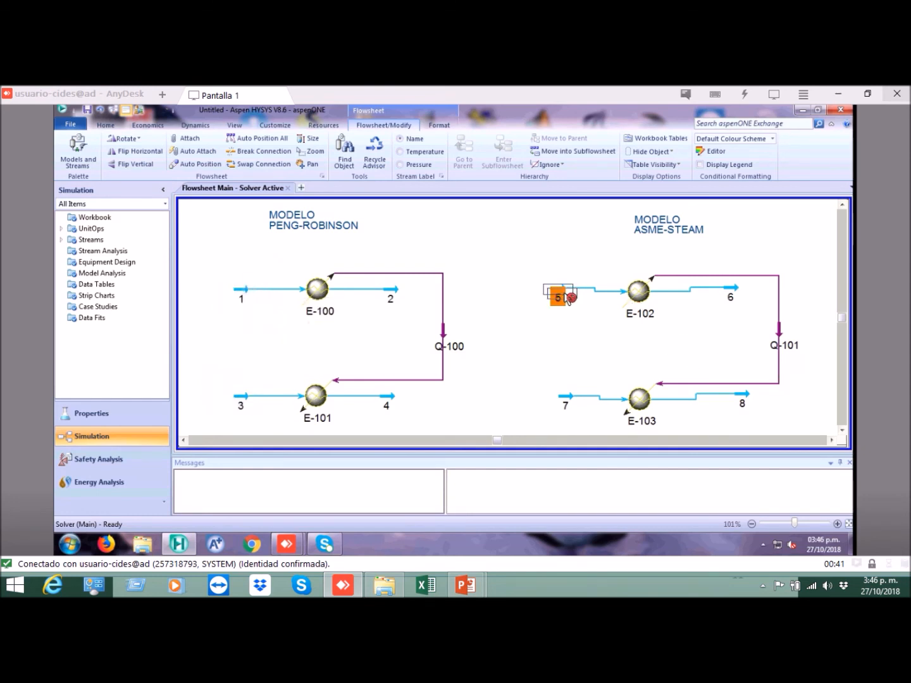
pyautogui.click(733, 297)
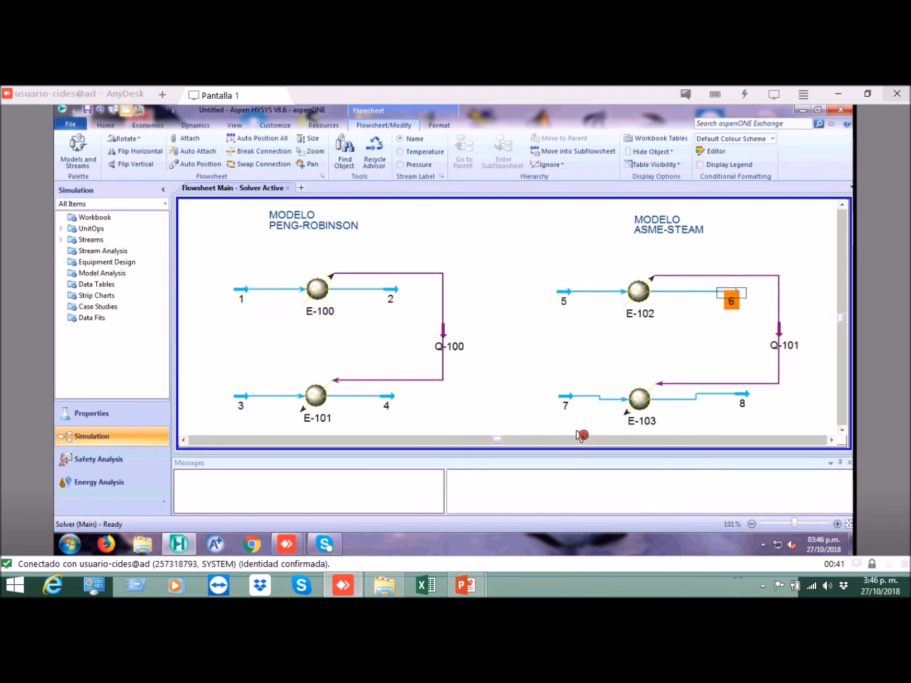
pyautogui.click(567, 407)
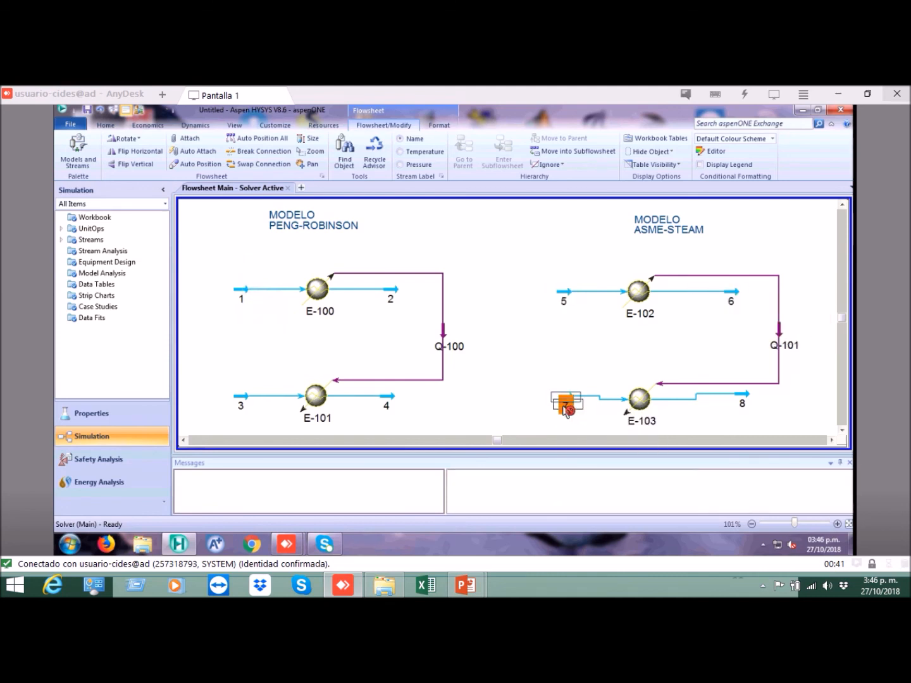
pyautogui.click(743, 402)
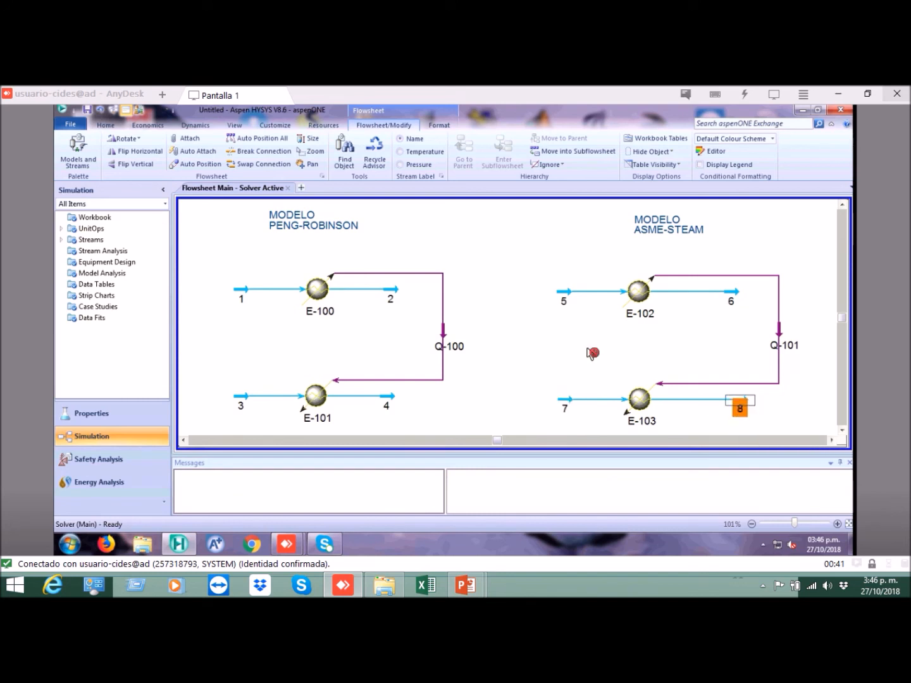
pyautogui.click(537, 333)
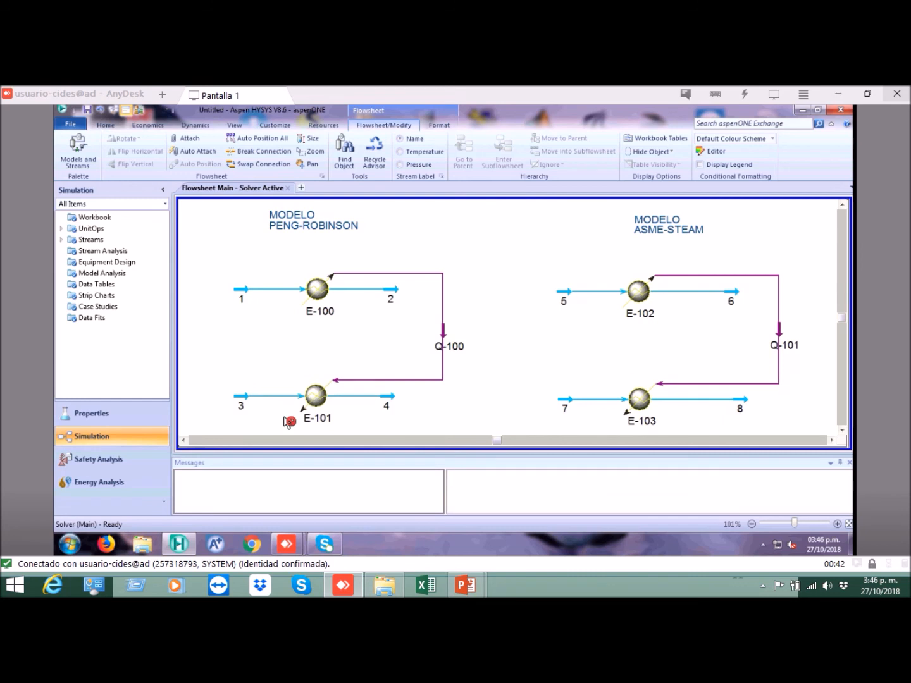
# - Rename cooler E-100 as "Cooler" in its design connections and close its property view
pyautogui.click(318, 292)
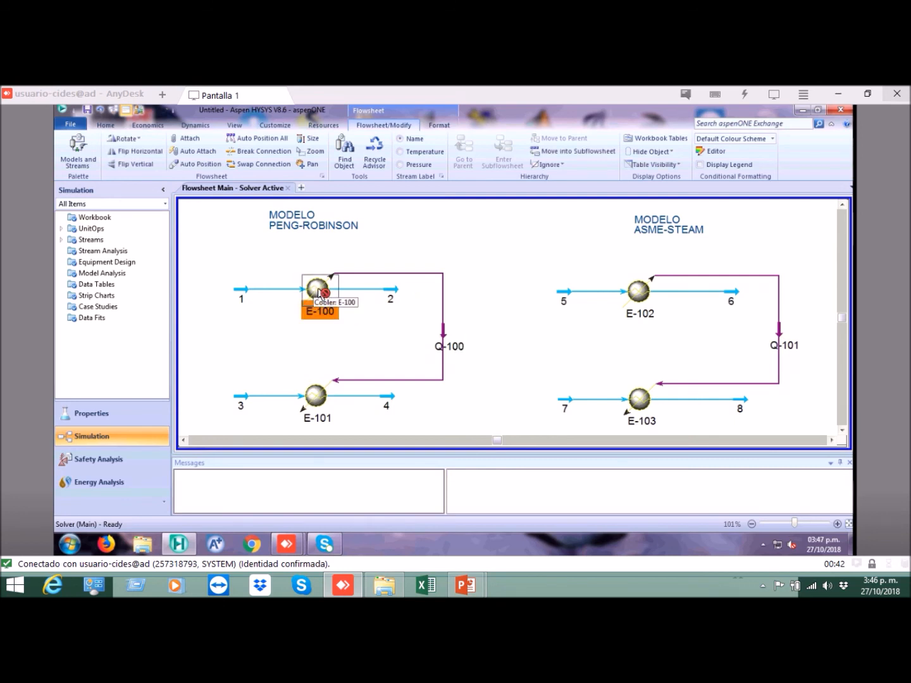
pyautogui.doubleClick(322, 290)
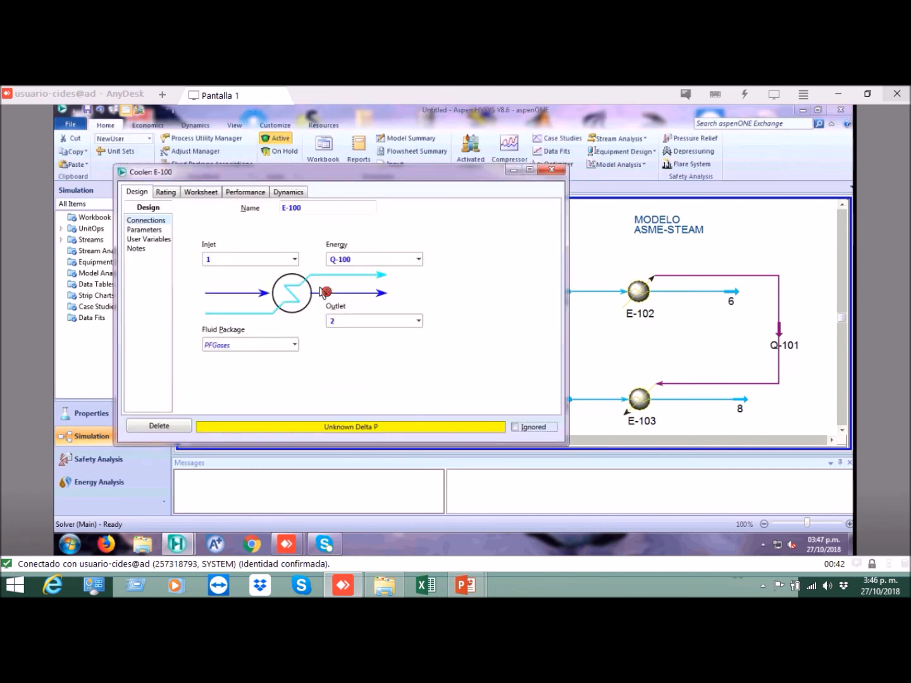
pyautogui.click(334, 322)
pyautogui.write('2')
pyautogui.click(139, 192)
pyautogui.click(299, 212)
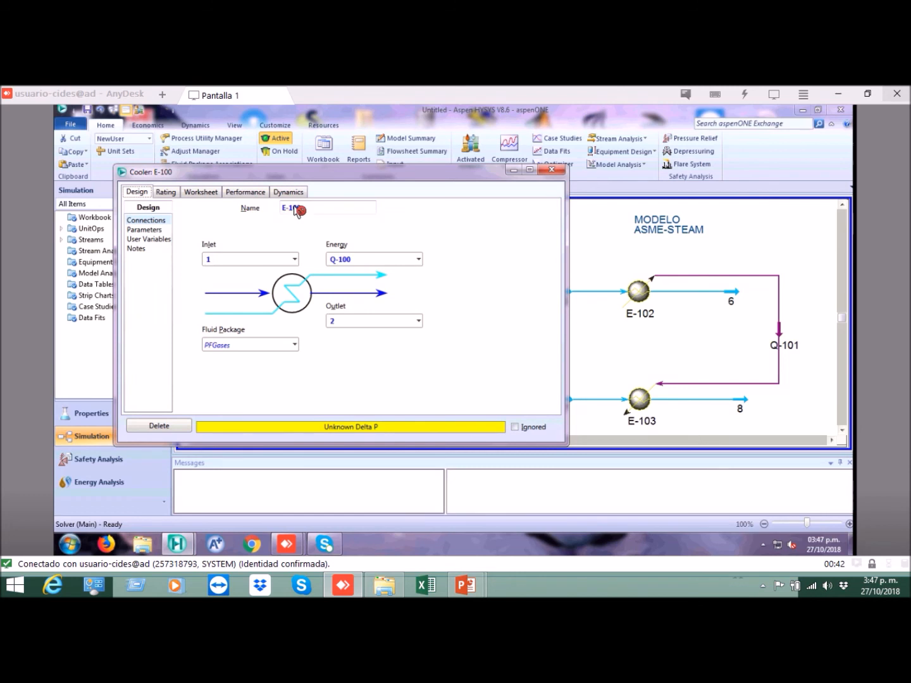
pyautogui.click(311, 211)
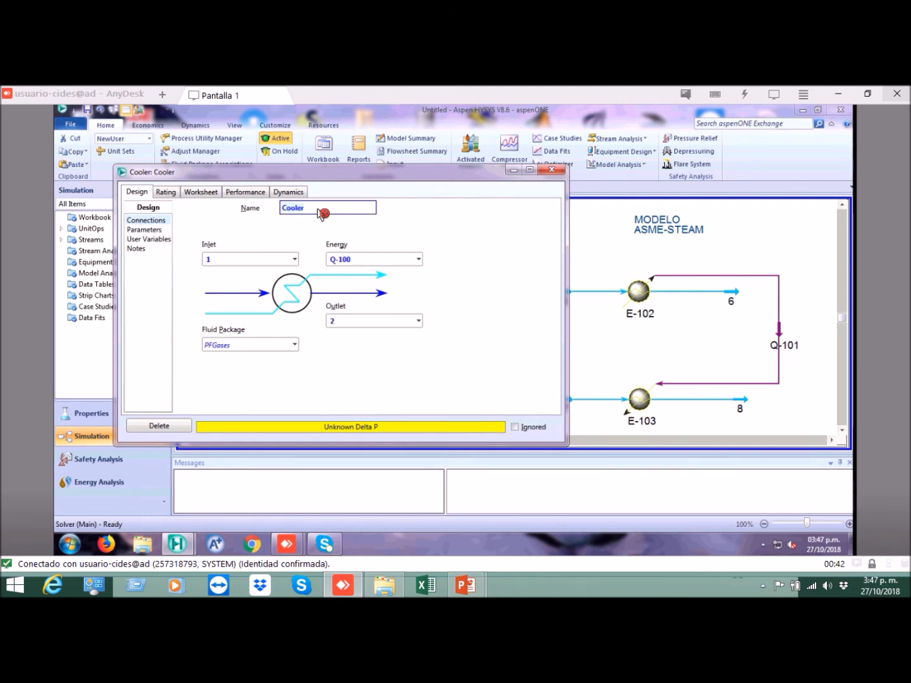
pyautogui.click(554, 172)
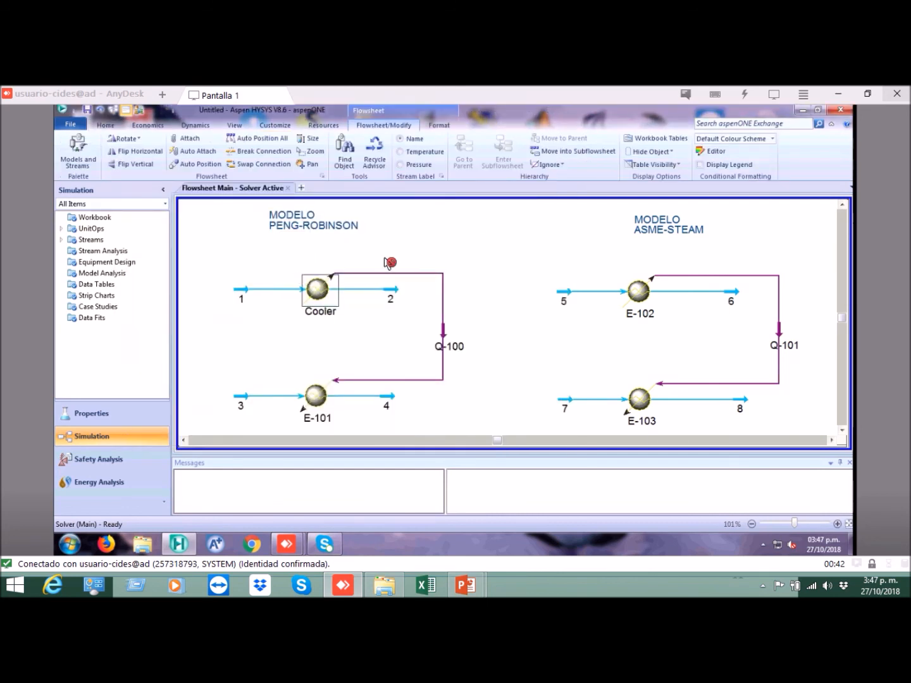
pyautogui.click(320, 303)
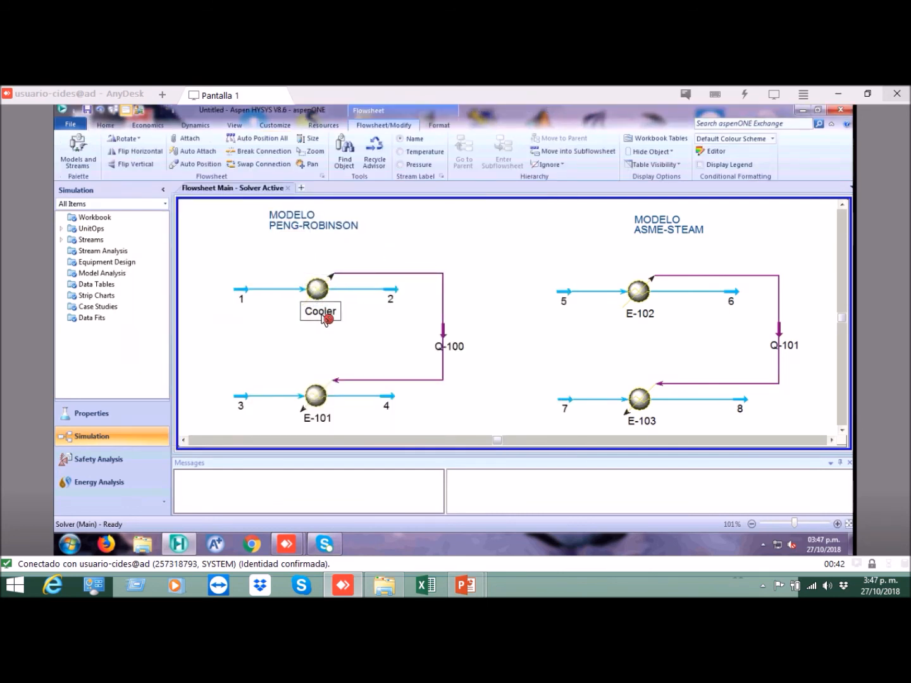
pyautogui.click(335, 420)
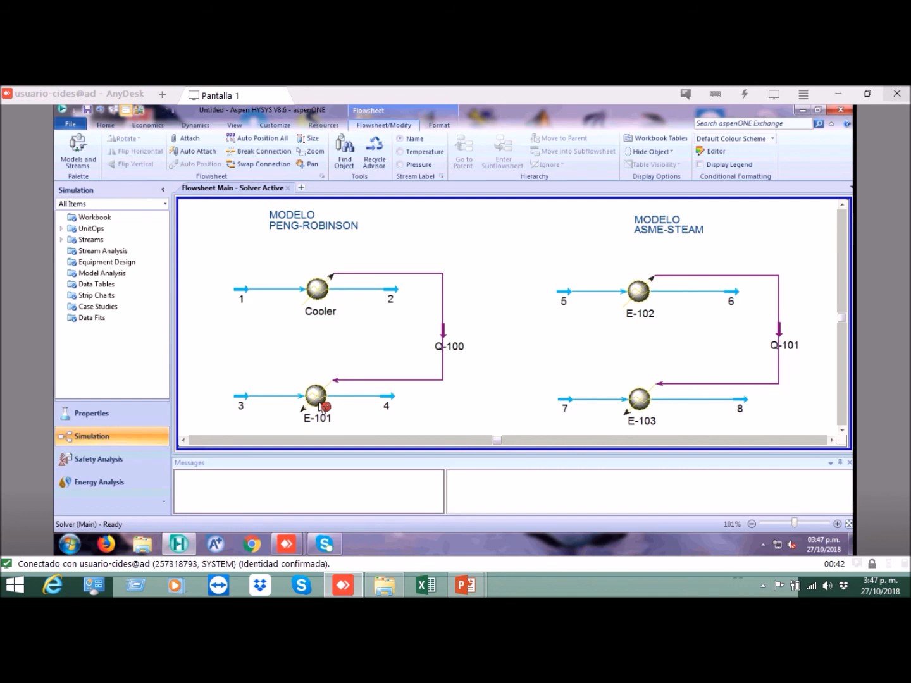
pyautogui.click(639, 294)
pyautogui.click(640, 401)
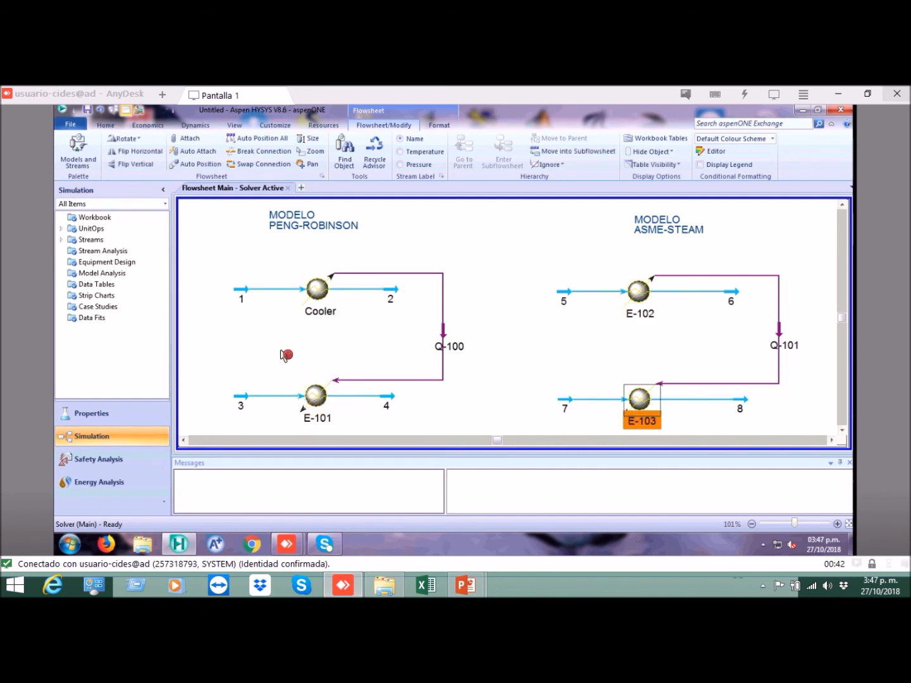
pyautogui.click(295, 361)
# - Rename heater E-101 as "Heater" in its design connections and close its property view
pyautogui.doubleClick(318, 400)
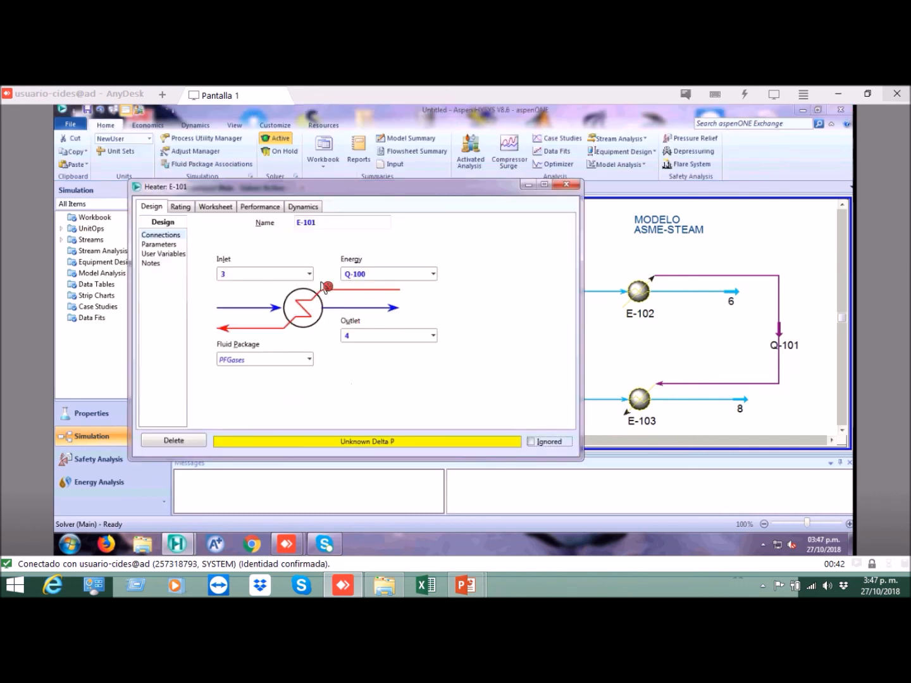
pyautogui.click(311, 225)
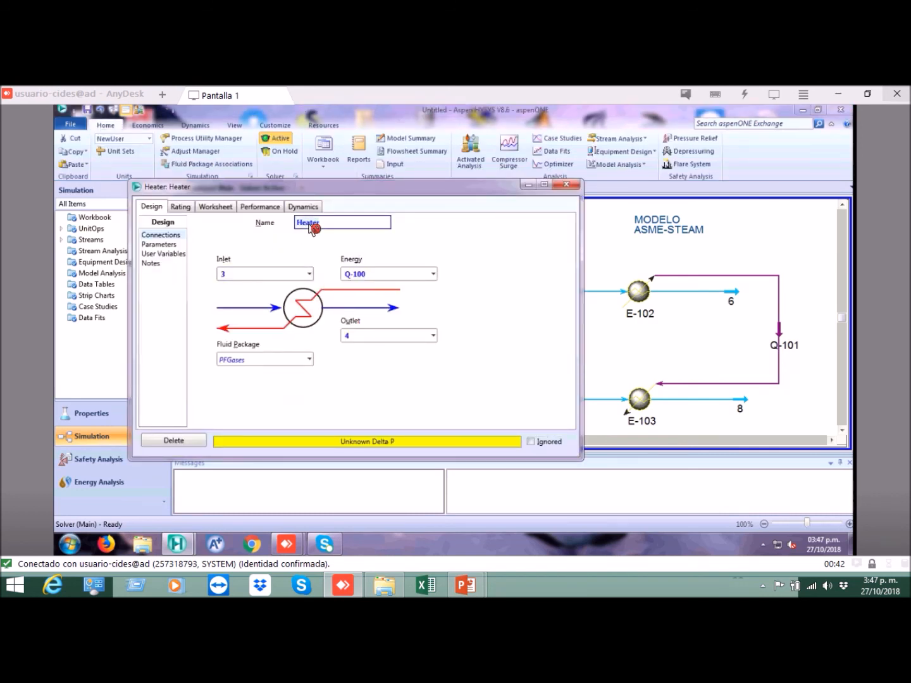
pyautogui.click(567, 185)
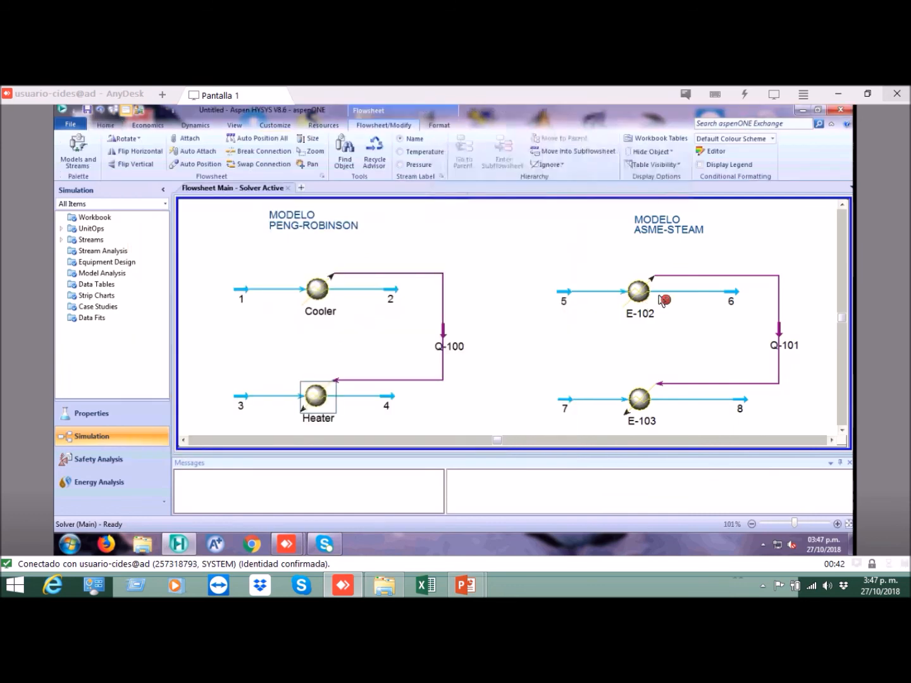
# - Rename cooler E-102 in the ASME-STEAM model as "Cooler_" and close its property view
pyautogui.doubleClick(663, 300)
pyautogui.click(368, 236)
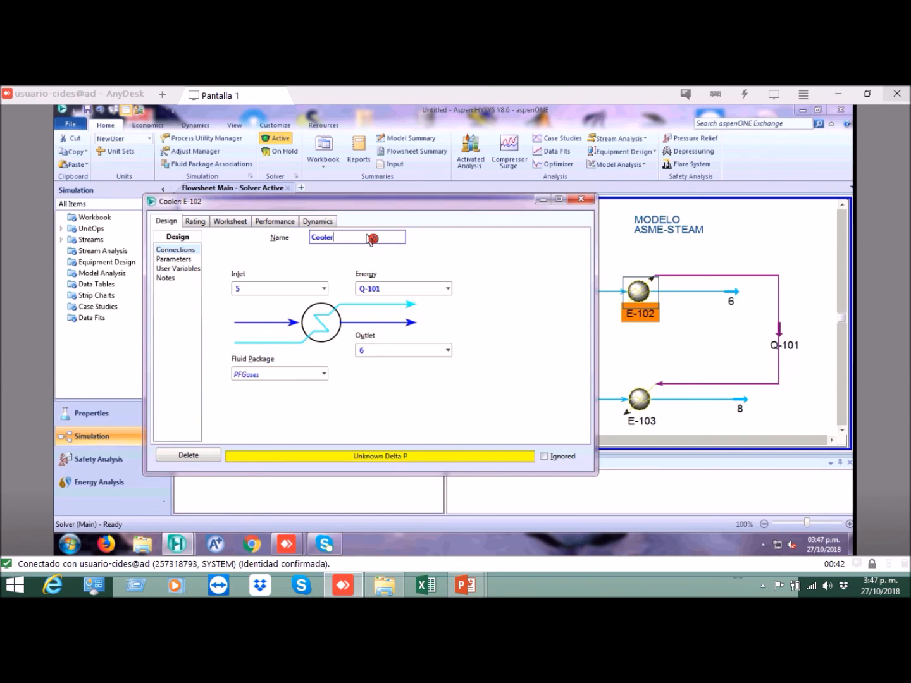
pyautogui.write('Cooler_')
pyautogui.press('Return')
pyautogui.click(581, 199)
# - Rename heater E-103 in the ASME-STEAM model as "Heater_" and close its property view
pyautogui.doubleClick(642, 405)
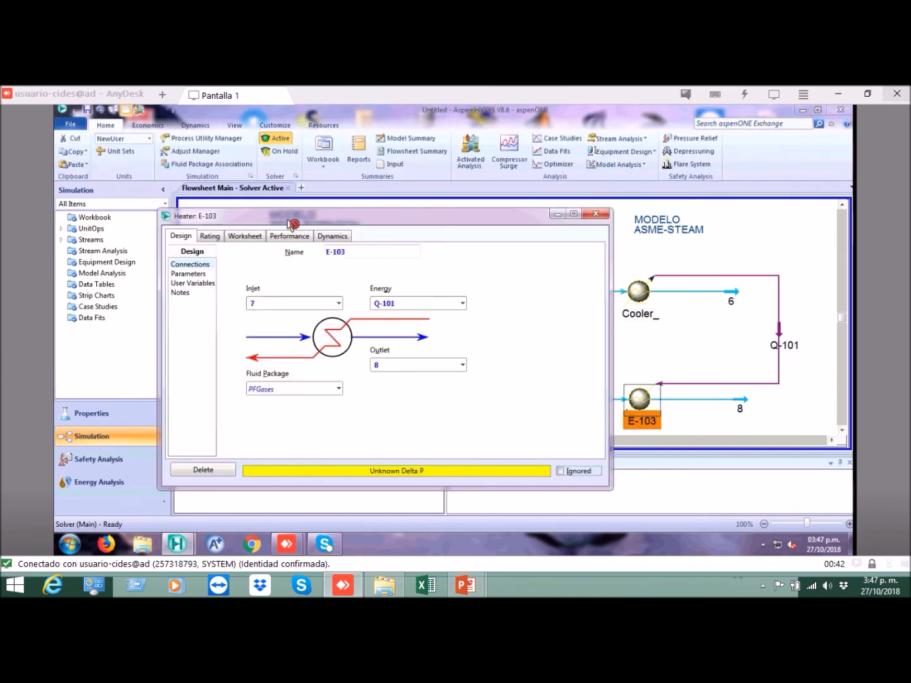
pyautogui.click(347, 257)
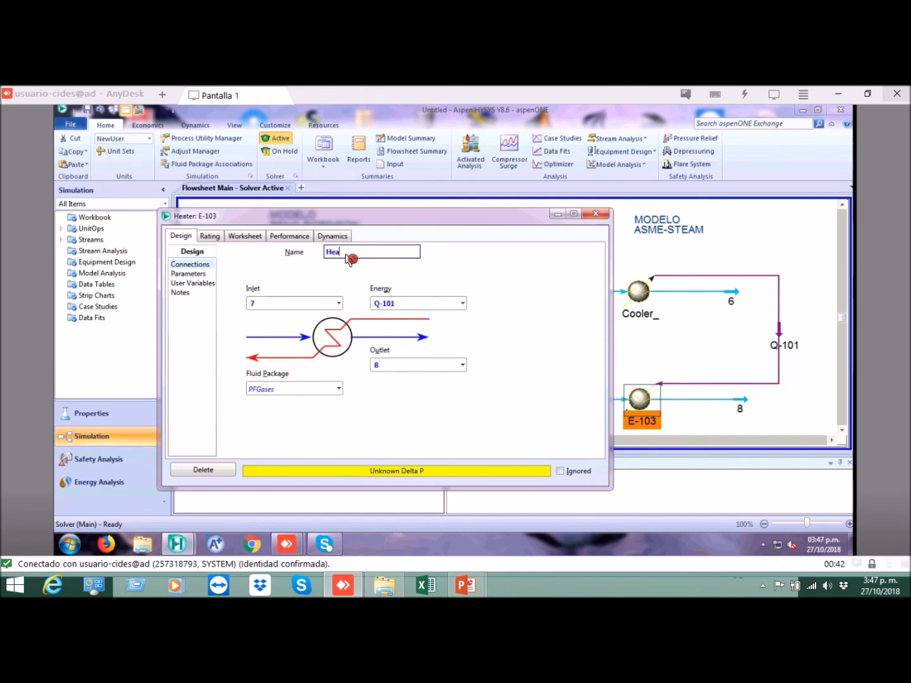
pyautogui.write('Heater_')
pyautogui.press('Return')
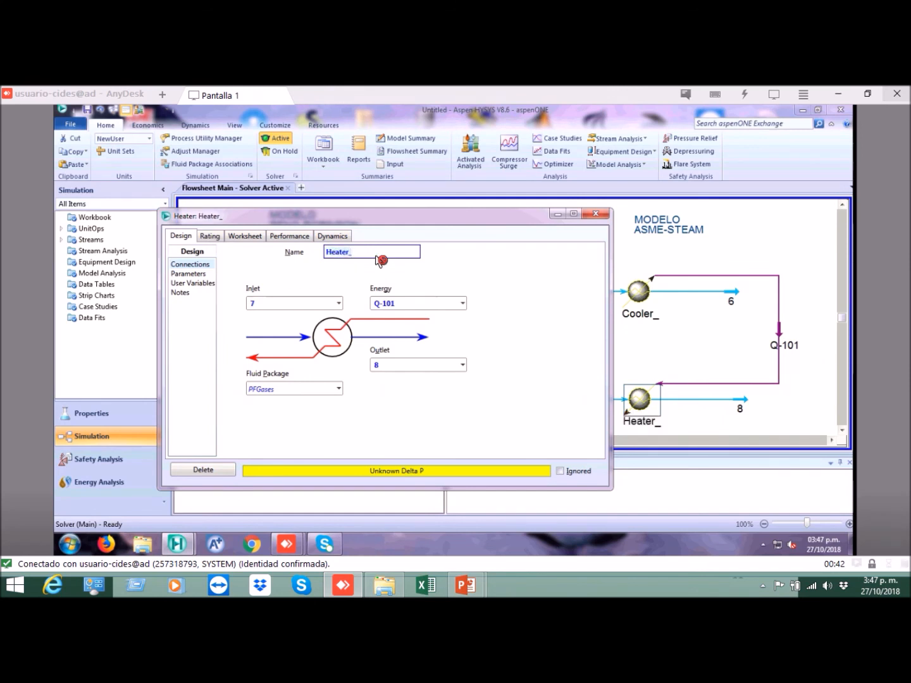
pyautogui.click(595, 214)
pyautogui.click(484, 324)
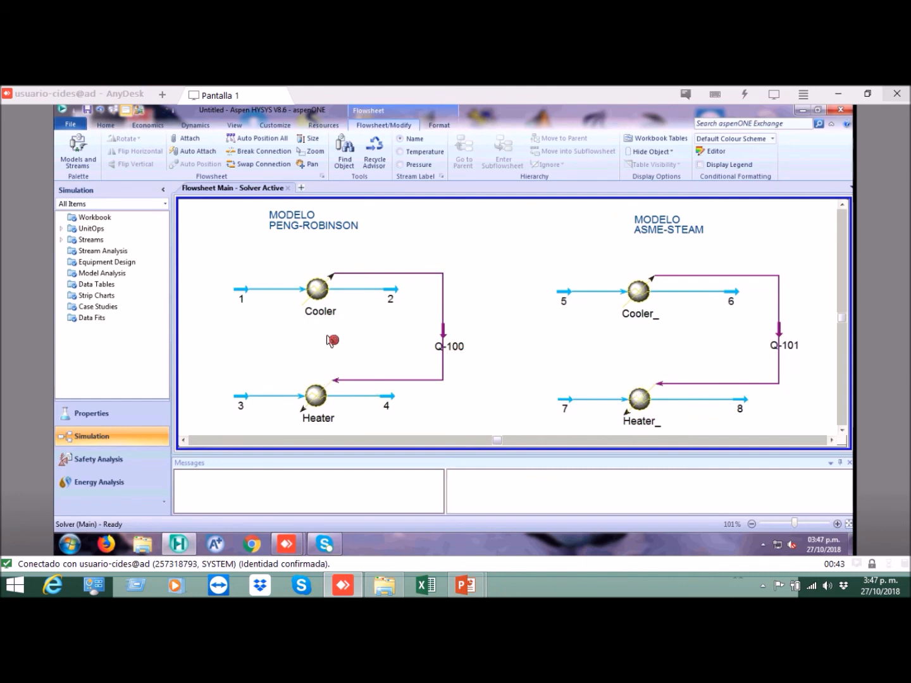
# - Rename energy stream Q-100 in the PENG-ROBINSON model as "Duty" and close its property view
pyautogui.moveTo(445, 342)
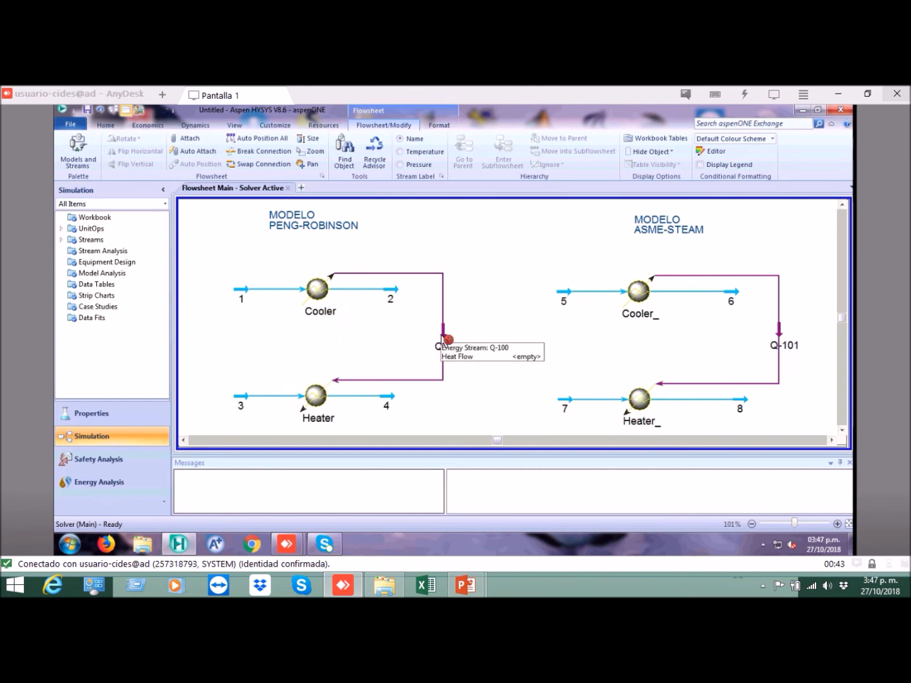
pyautogui.click(446, 332)
pyautogui.click(486, 316)
pyautogui.doubleClick(445, 334)
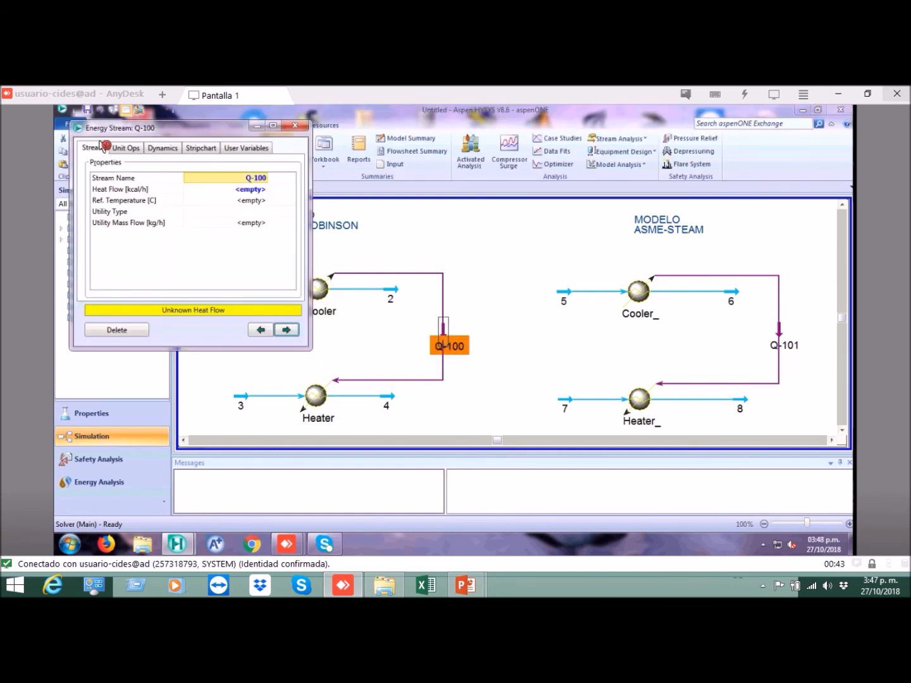
pyautogui.click(123, 179)
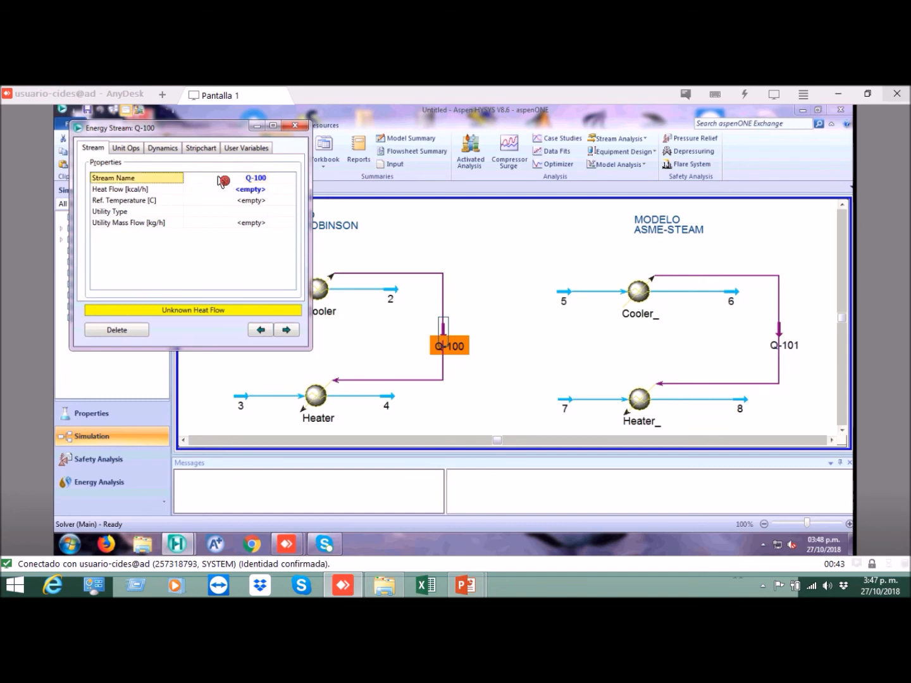
pyautogui.click(223, 180)
pyautogui.write('Du')
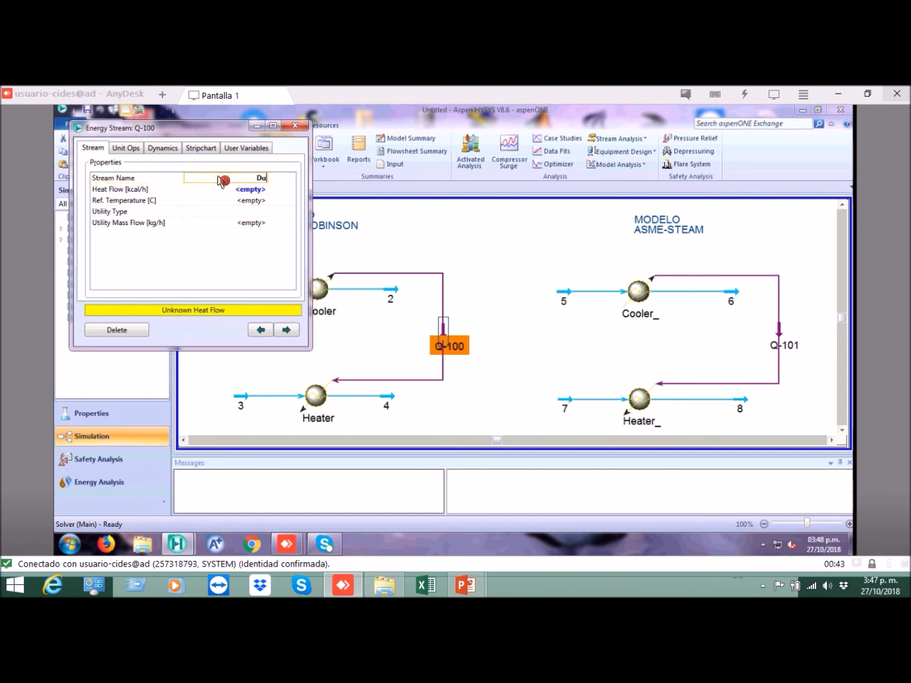
pyautogui.write('ty')
pyautogui.press('Return')
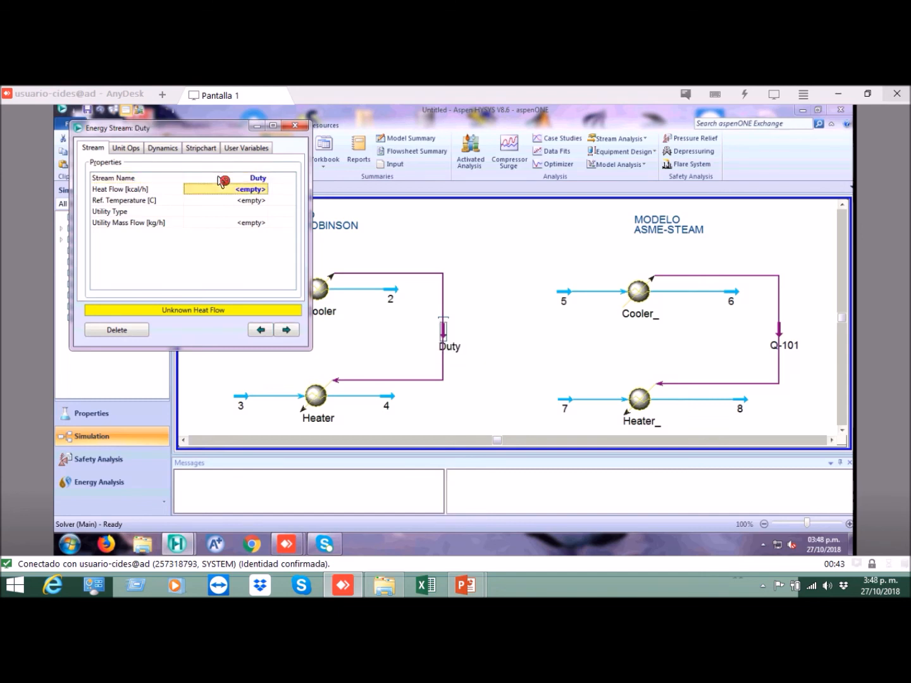
pyautogui.click(295, 125)
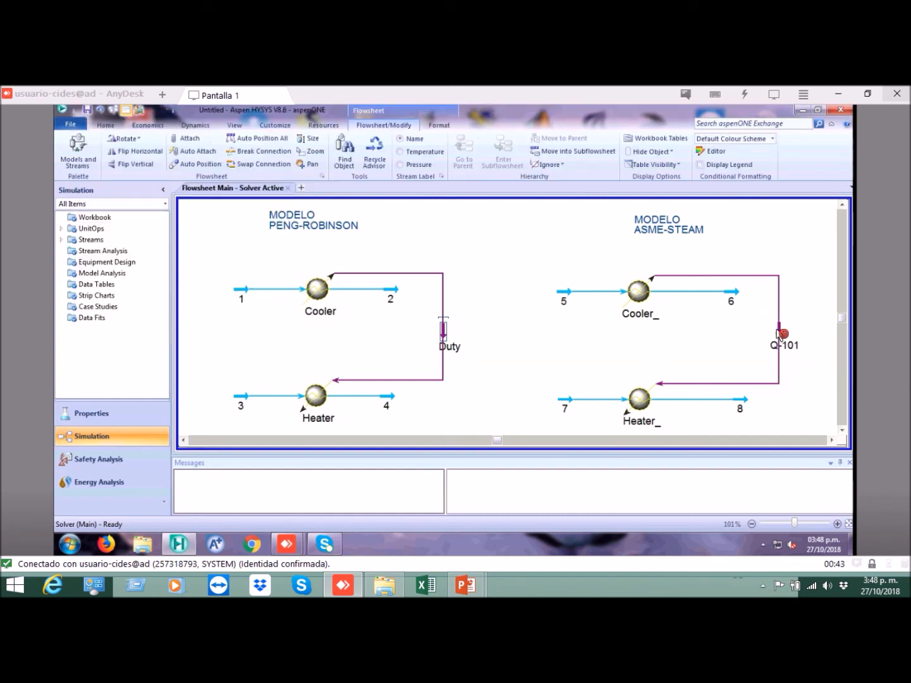
pyautogui.click(777, 332)
pyautogui.click(684, 337)
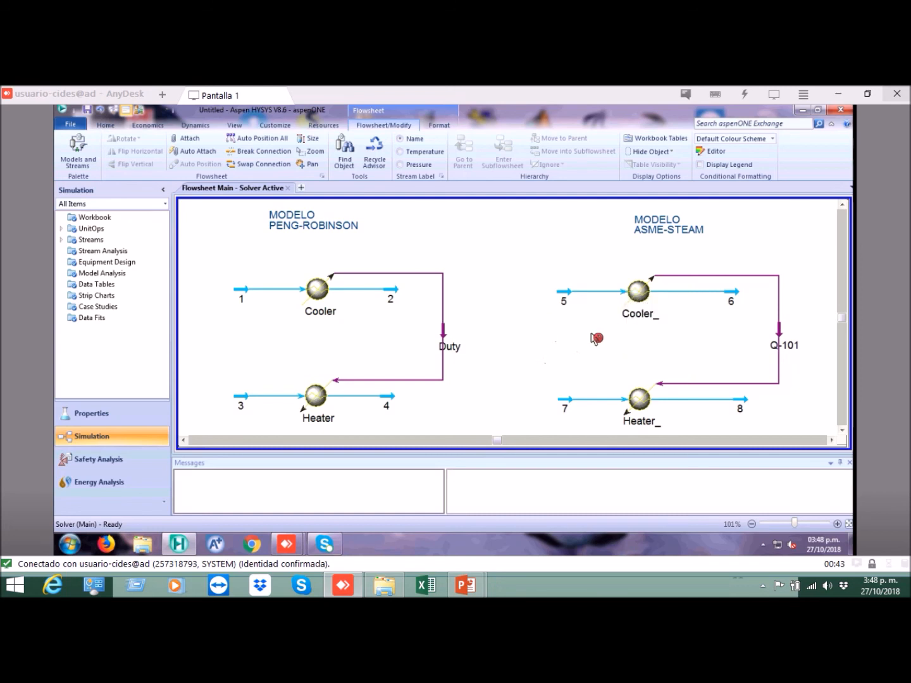
pyautogui.click(641, 293)
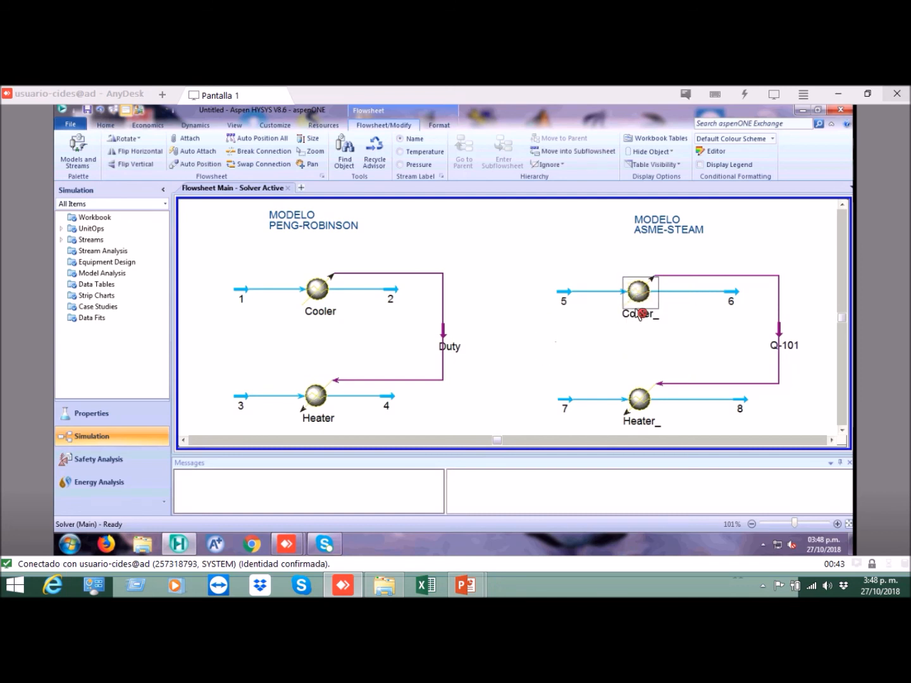
pyautogui.click(677, 330)
pyautogui.click(644, 294)
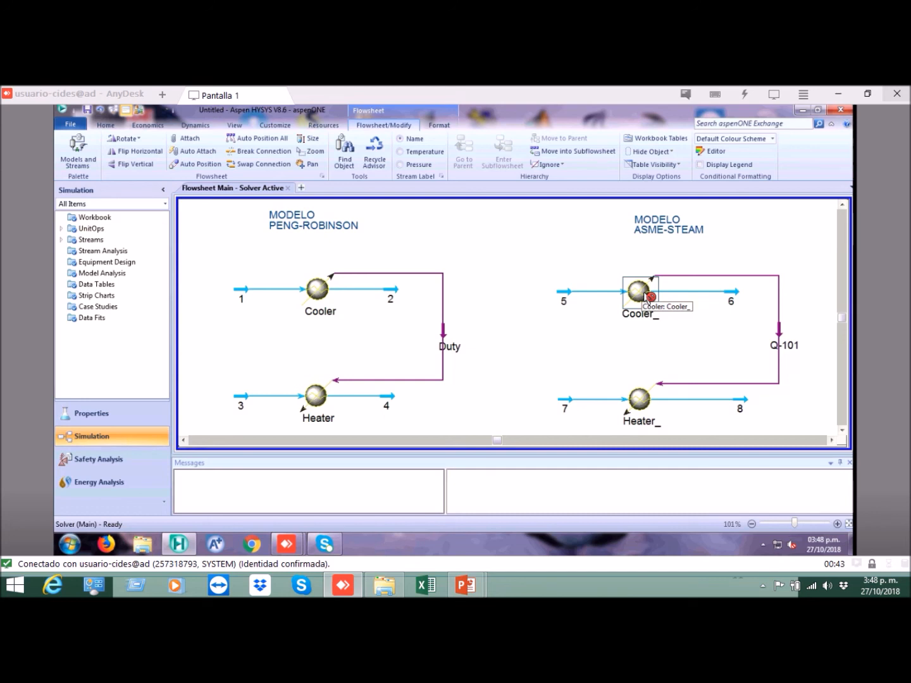
pyautogui.click(647, 344)
# - Rename streams 5 and 6 as "1_" and "2_" in the worksheet conditions of Cooler_
pyautogui.click(639, 293)
pyautogui.doubleClick(641, 293)
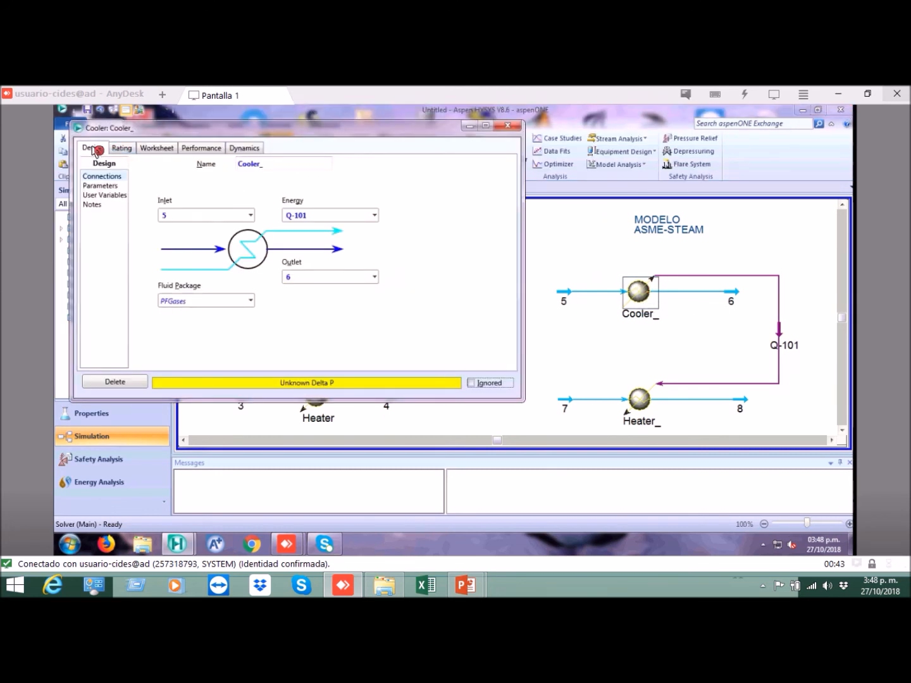
pyautogui.click(157, 149)
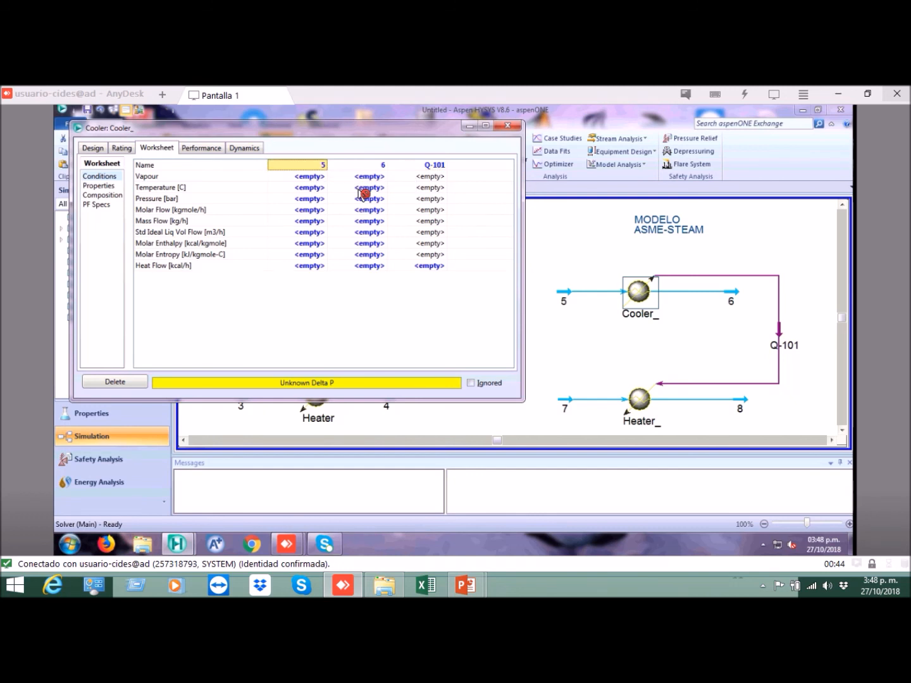
pyautogui.write('1')
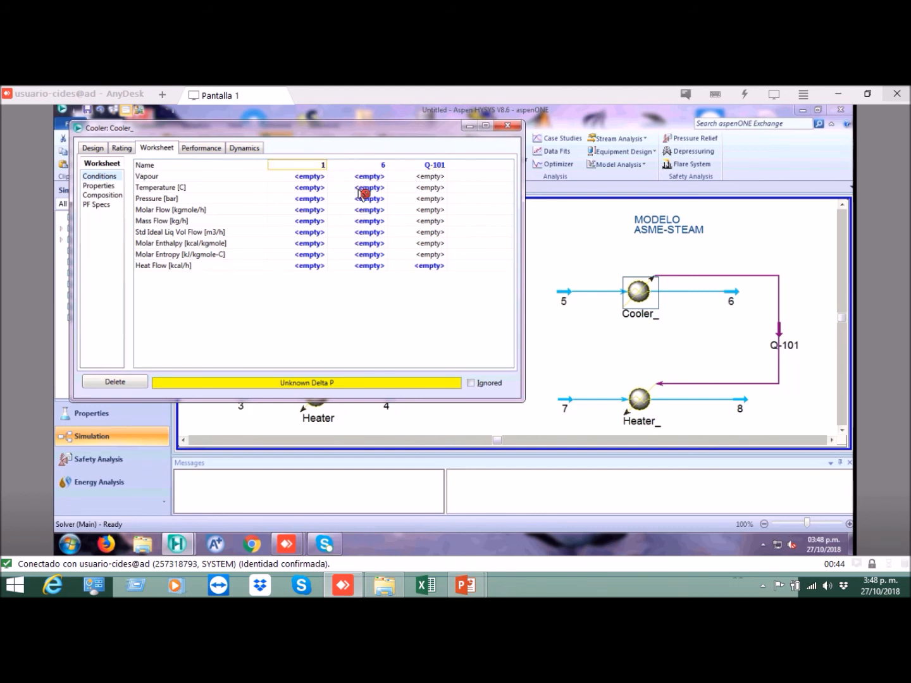
pyautogui.press('Return')
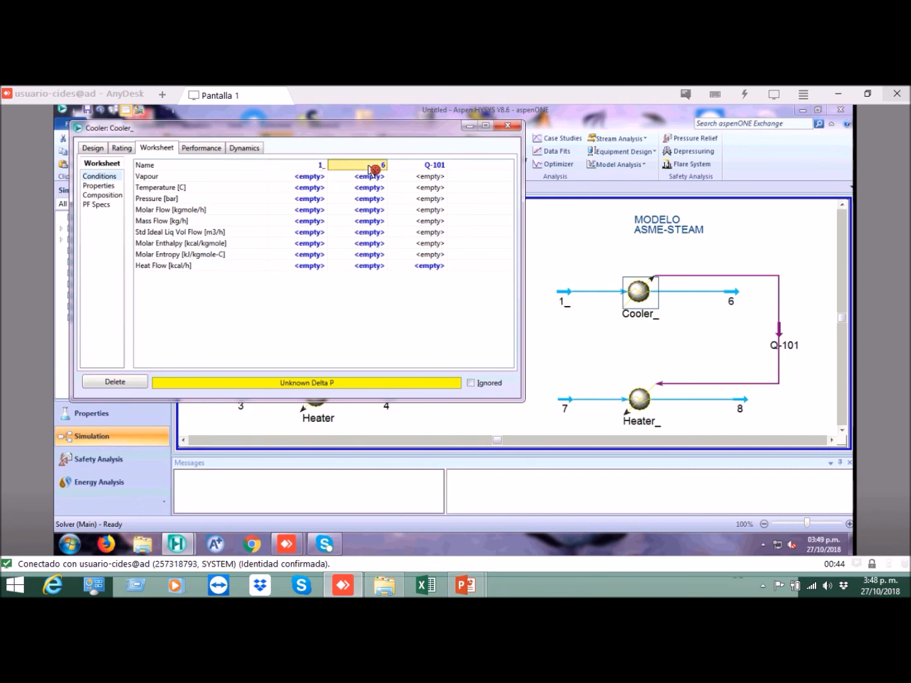
pyautogui.write('2_')
pyautogui.press('Return')
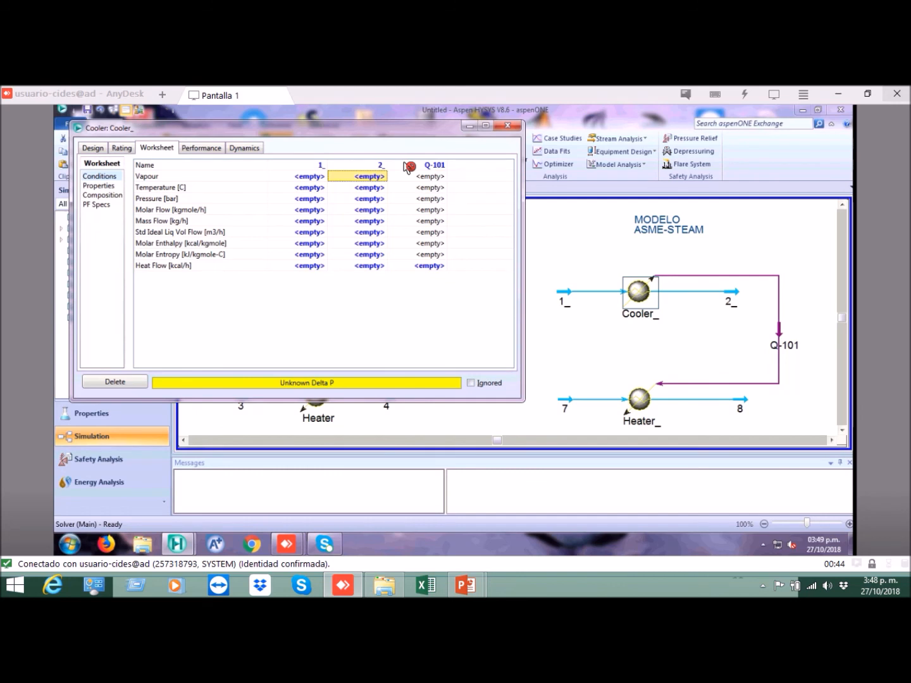
# - Rename energy stream Q-101 as "Duty_" in the Cooler_ worksheet and close its property view
pyautogui.click(436, 166)
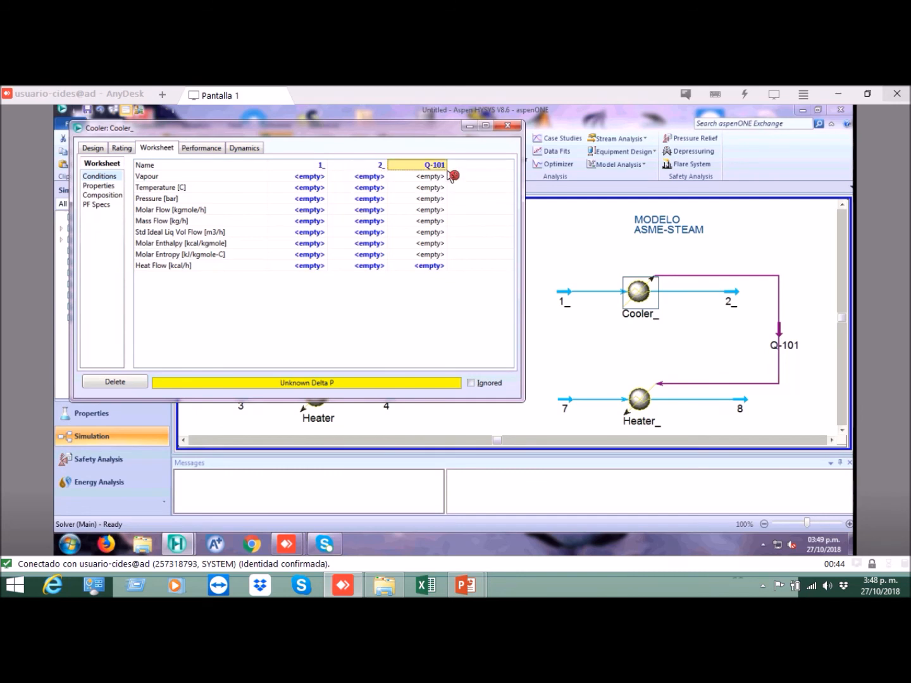
pyautogui.write('Duty_')
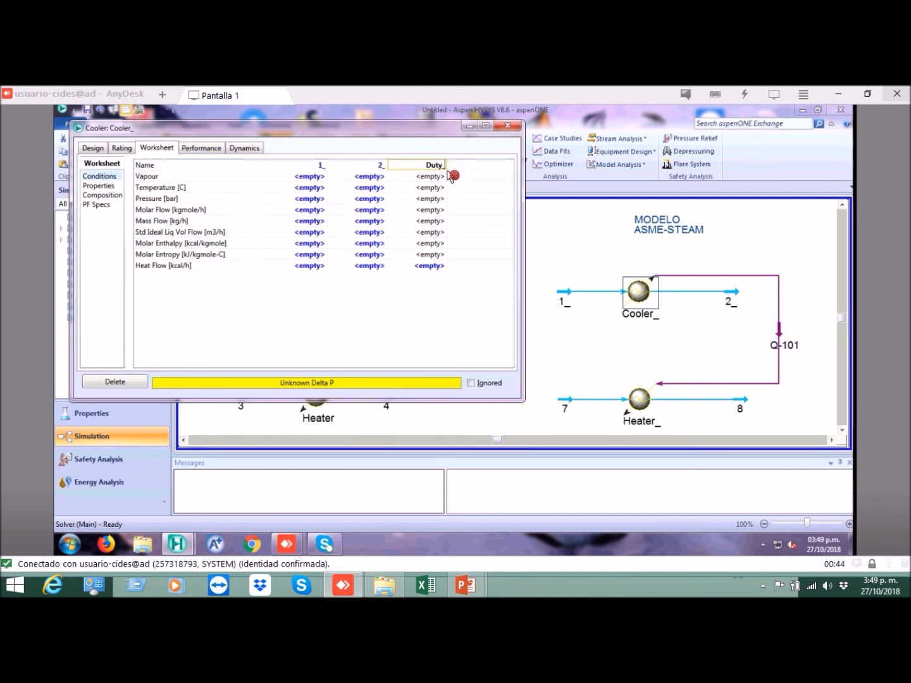
pyautogui.press('Return')
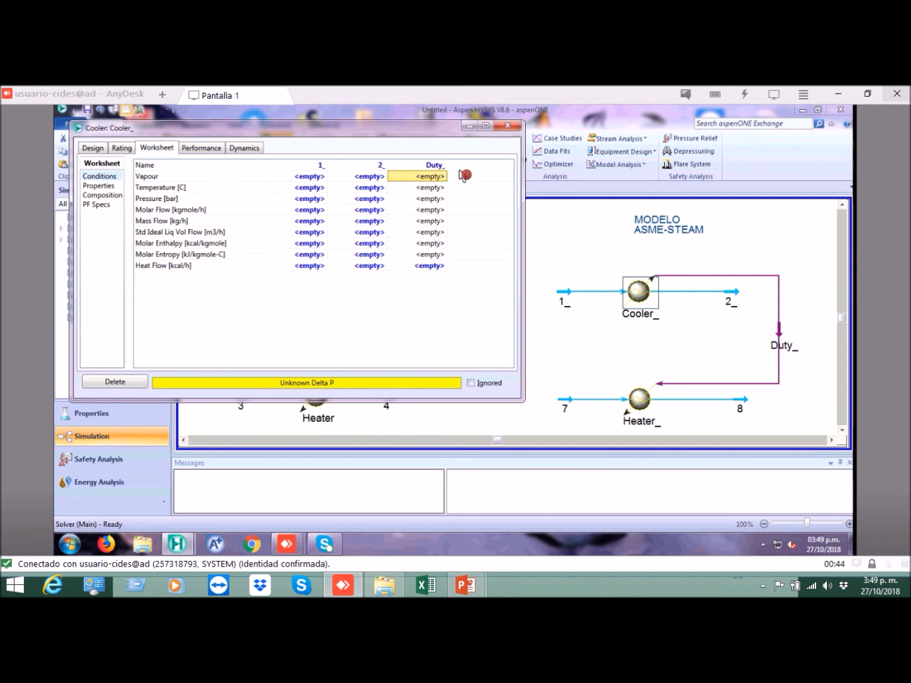
pyautogui.click(515, 126)
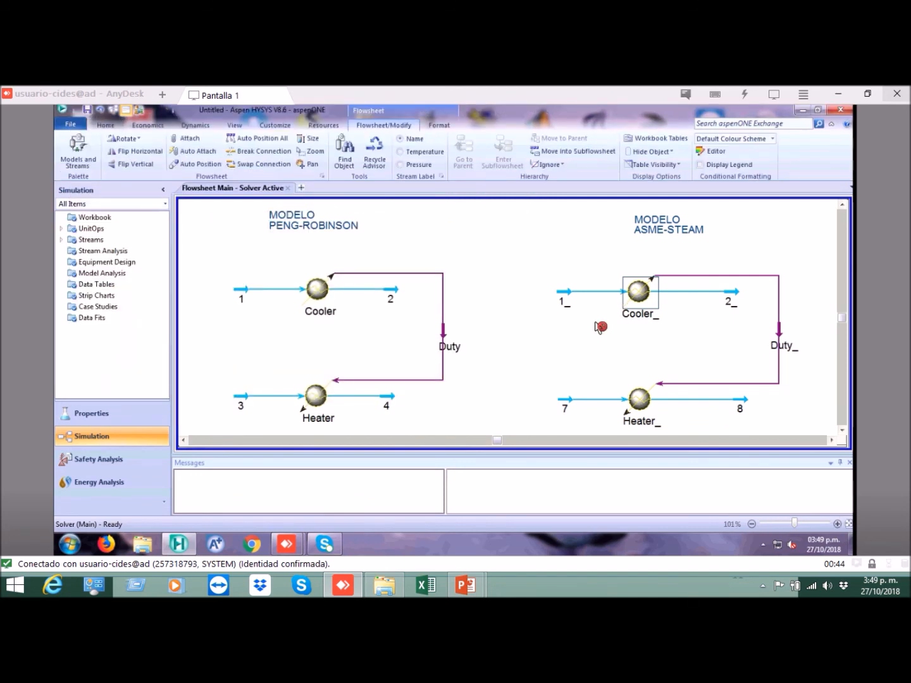
pyautogui.click(676, 362)
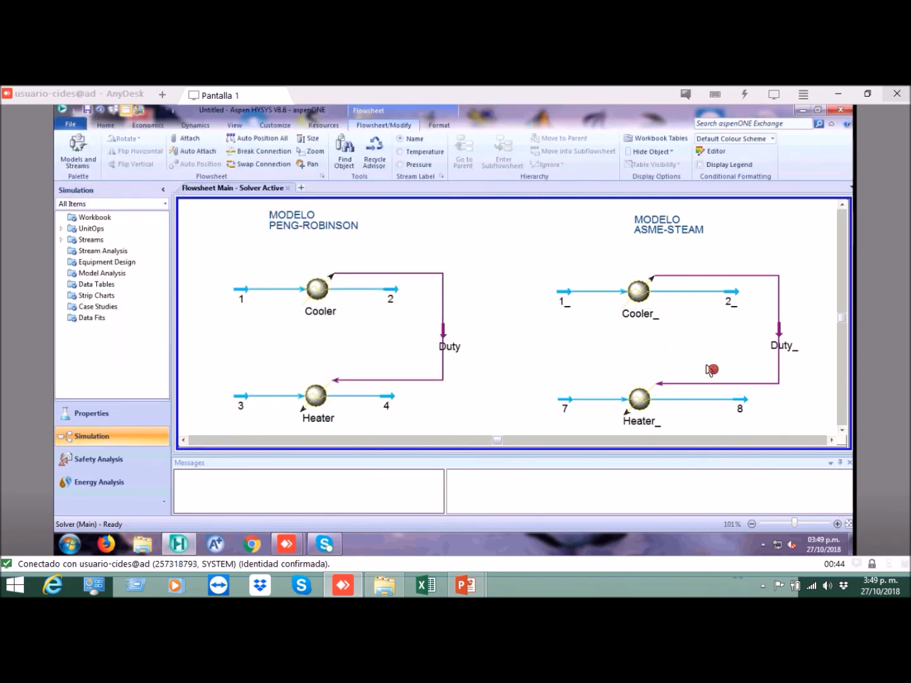
# - Rename inlet stream 7 as "3_" in the worksheet conditions of Heater_
pyautogui.click(643, 408)
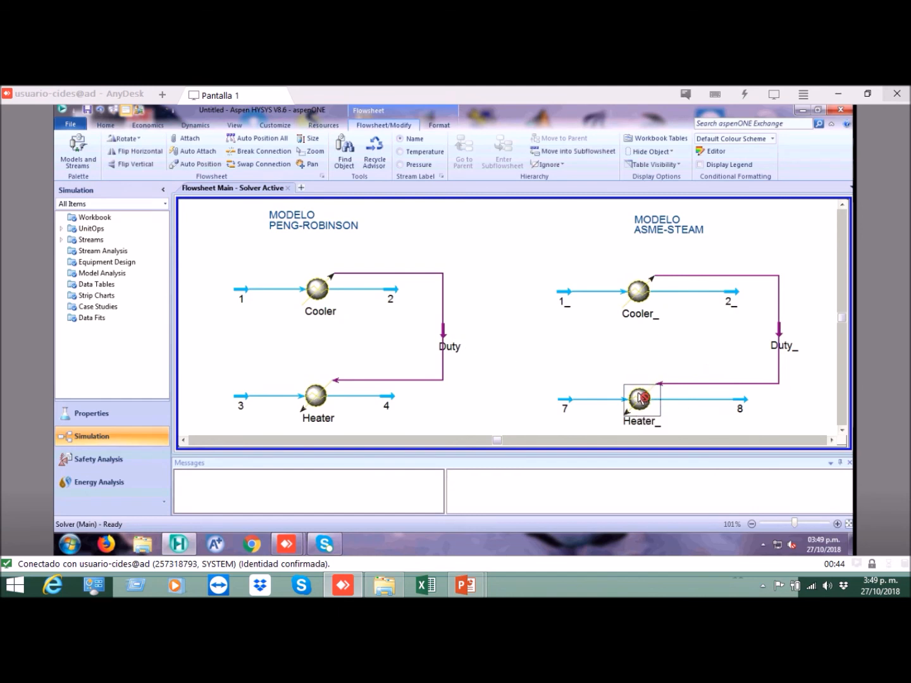
pyautogui.click(638, 366)
pyautogui.doubleClick(642, 409)
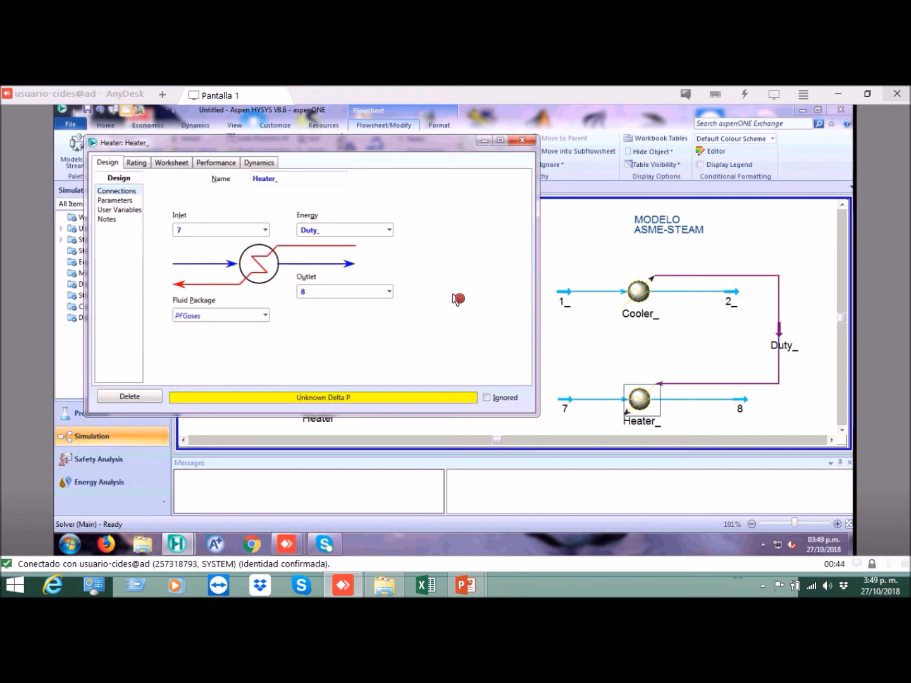
pyautogui.click(171, 162)
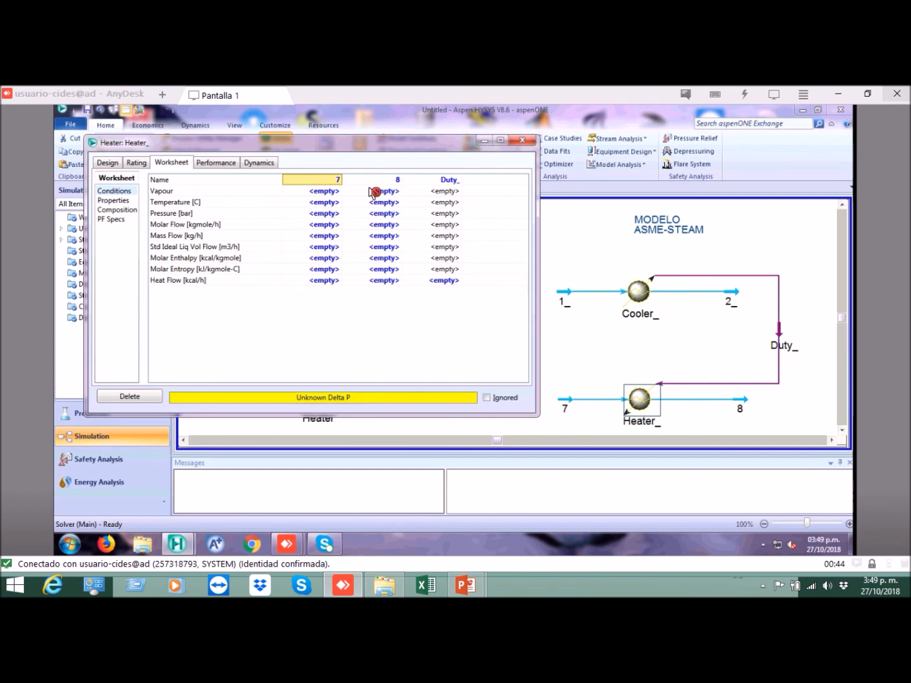
pyautogui.write('3')
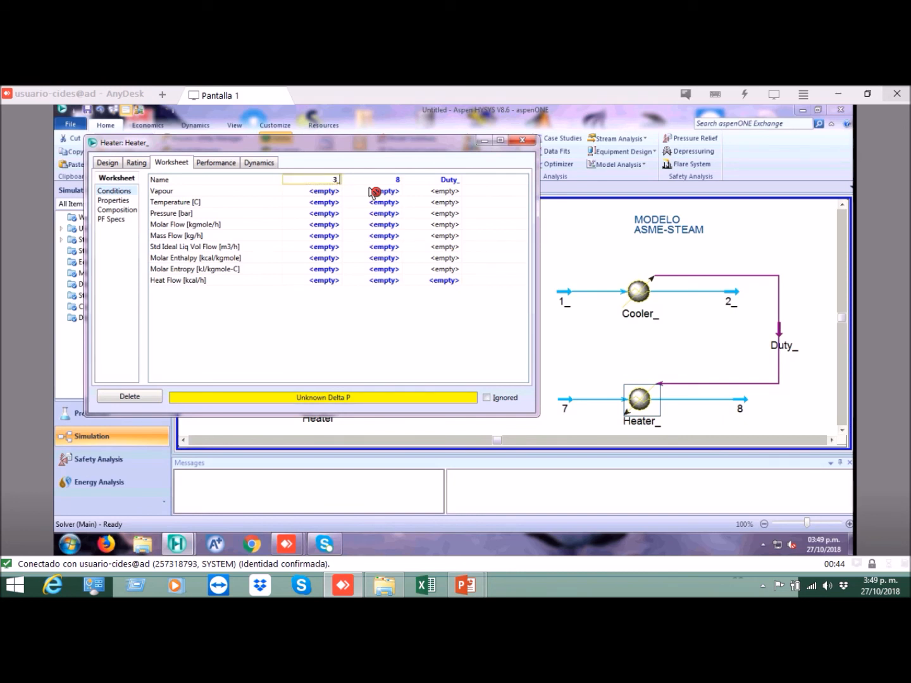
pyautogui.write('_')
pyautogui.press('Return')
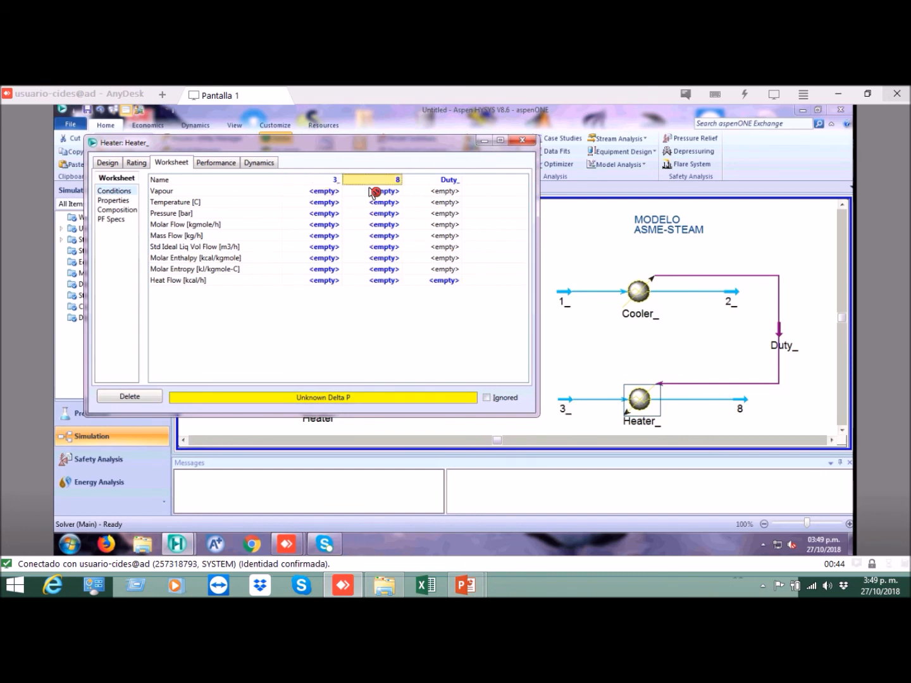
# - Rename outlet stream 8 as "4_" in the worksheet conditions of Heater_ and close its property view
pyautogui.write('4_')
pyautogui.press('Return')
pyautogui.click(530, 141)
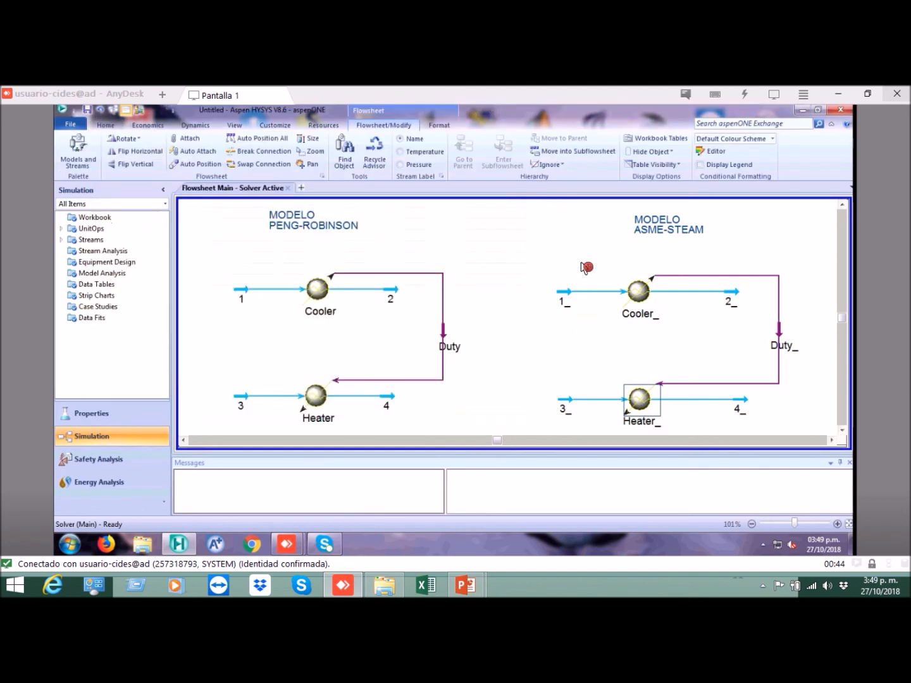
# - Save the simulation case on the desktop (Escritorio) as EjemploIntercambiadoresIdeales
pyautogui.click(88, 114)
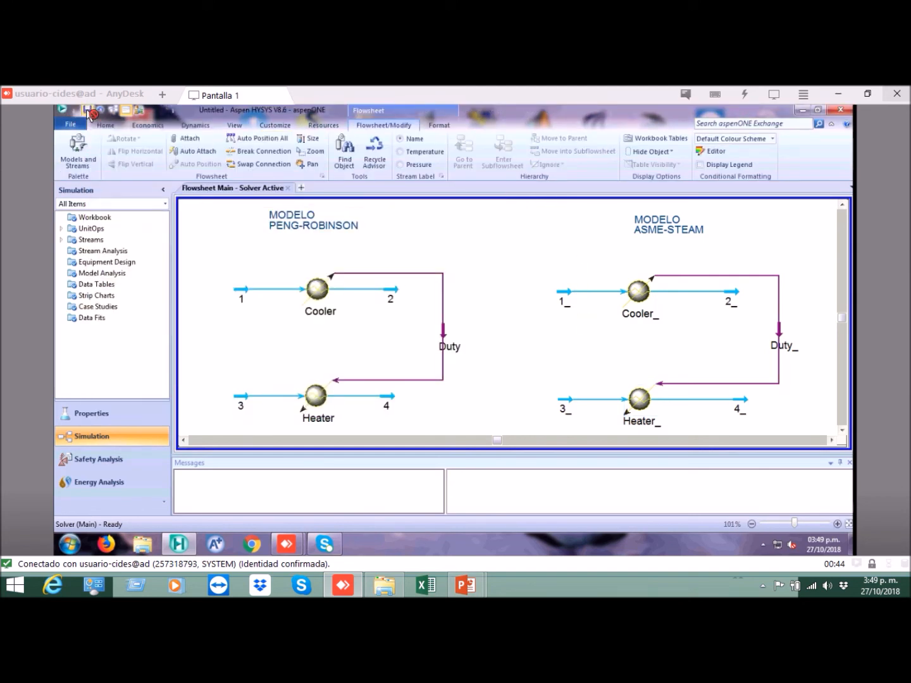
pyautogui.moveTo(373, 302); pyautogui.dragTo(379, 235)
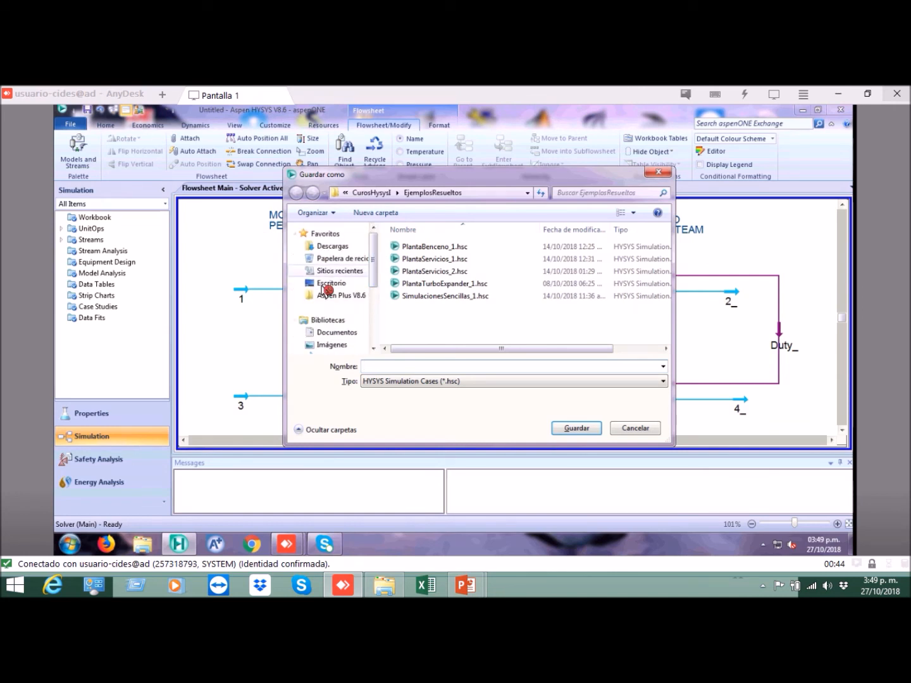
pyautogui.click(333, 283)
pyautogui.click(419, 368)
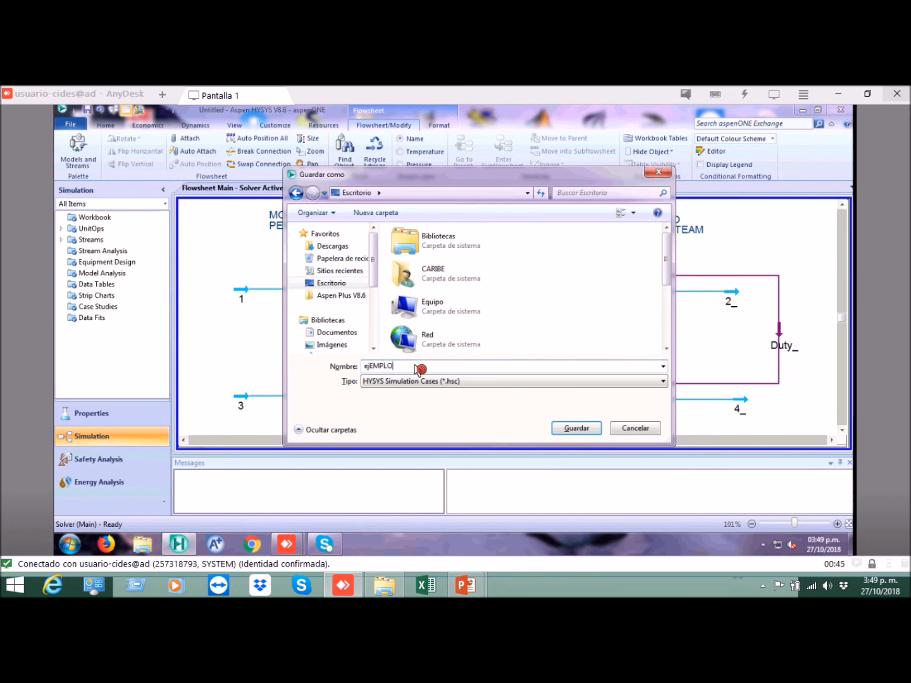
pyautogui.doubleClick(418, 369)
pyautogui.write('EjemploIntercambiadoresIdeales')
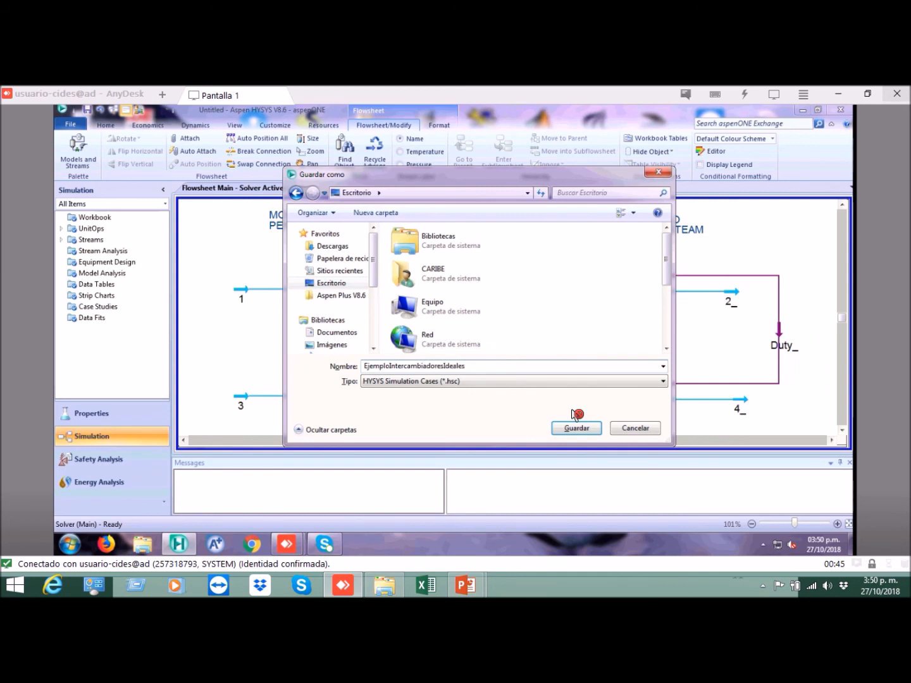
pyautogui.press('Return')
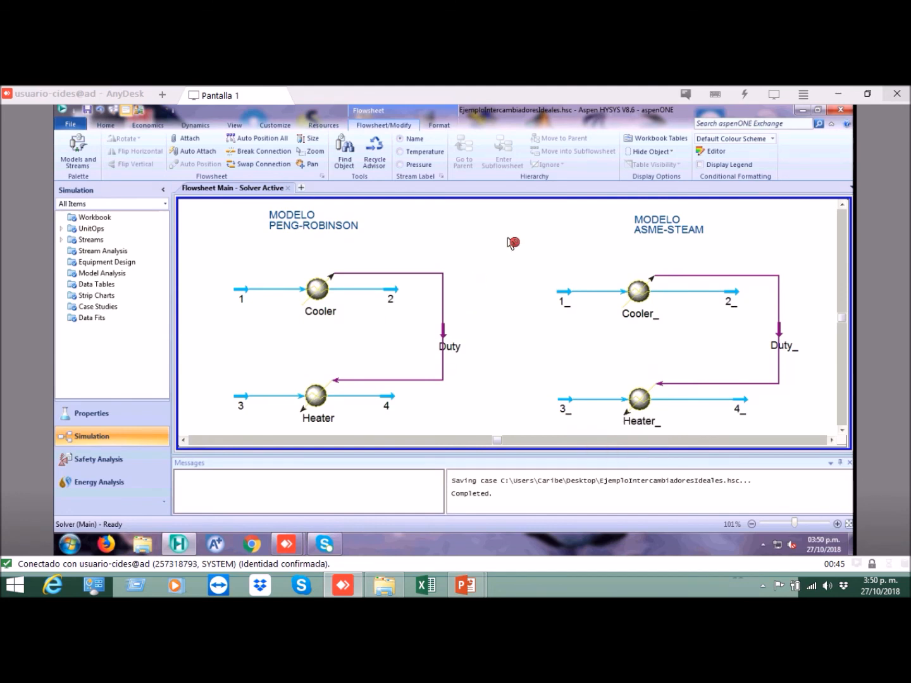
pyautogui.click(90, 110)
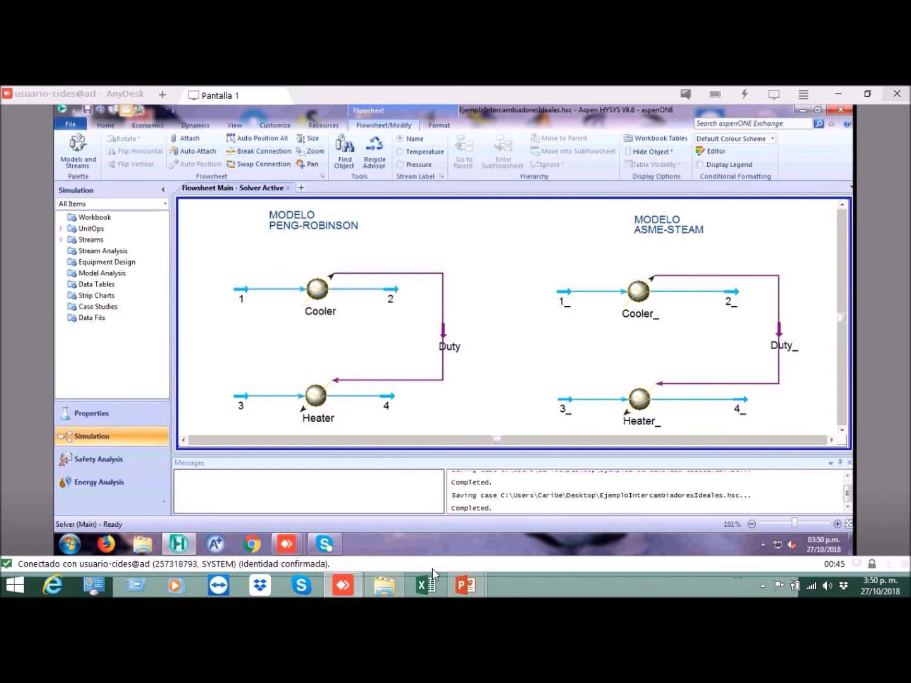
# - Switch to the PowerPoint slide show to examine the Peng Robinson and ASME Steam example's specifications, and return to the HYSYS flowsheet
pyautogui.moveTo(464, 588)
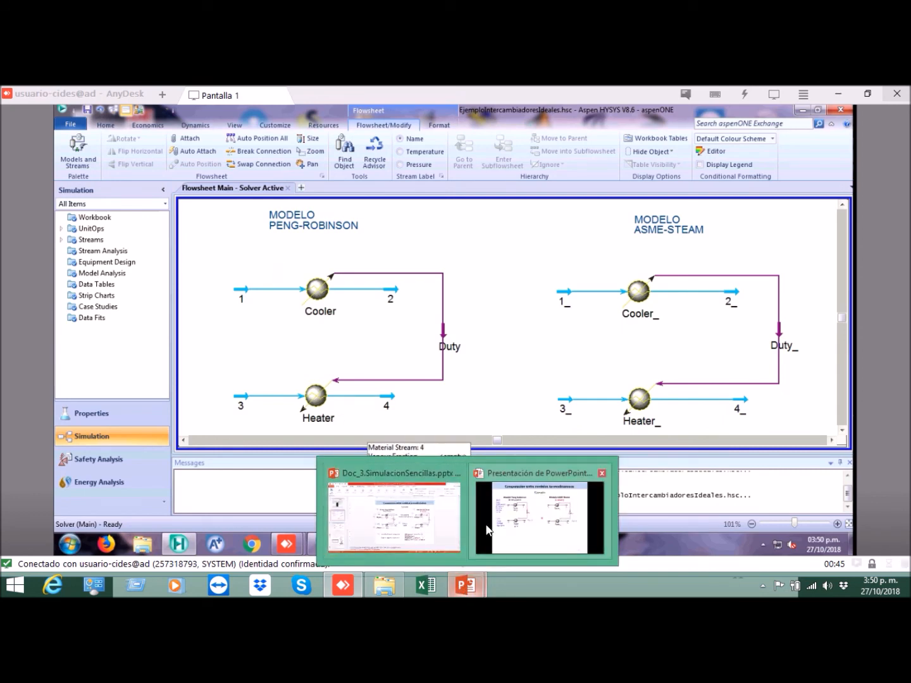
pyautogui.click(531, 519)
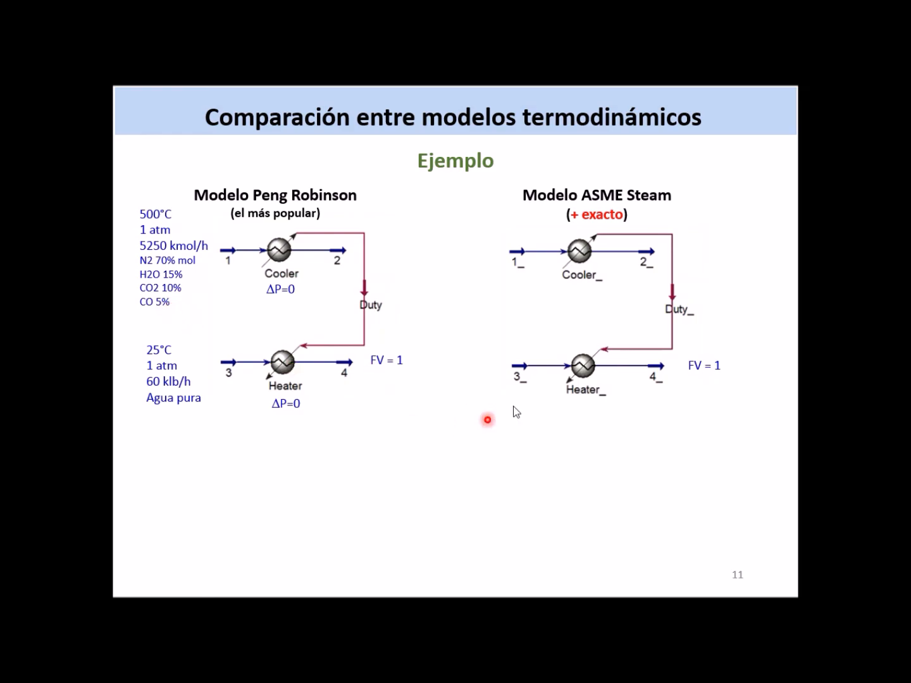
pyautogui.hotkey('alt', 'Tab')
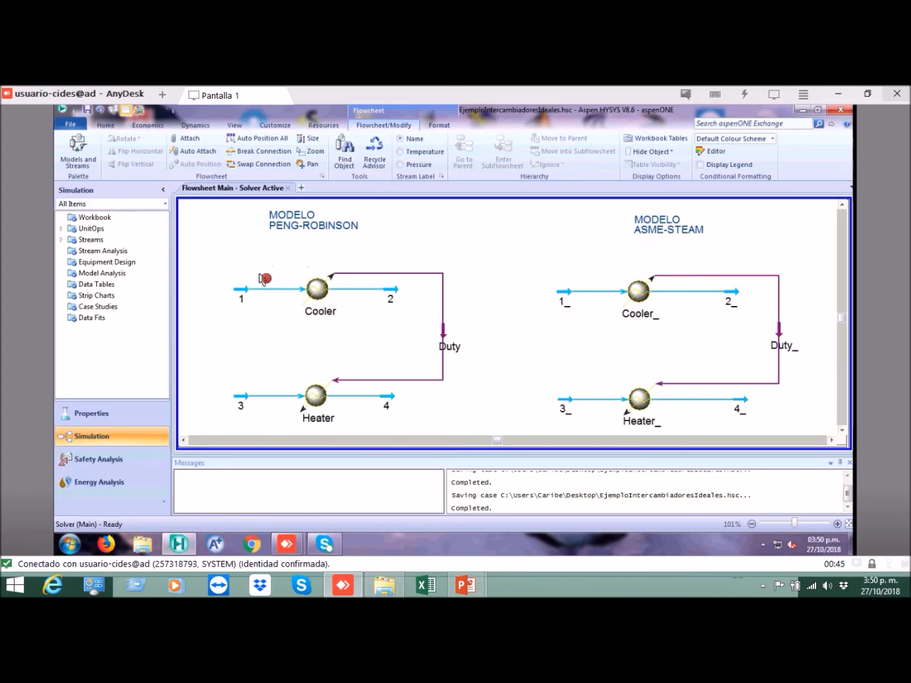
pyautogui.click(246, 295)
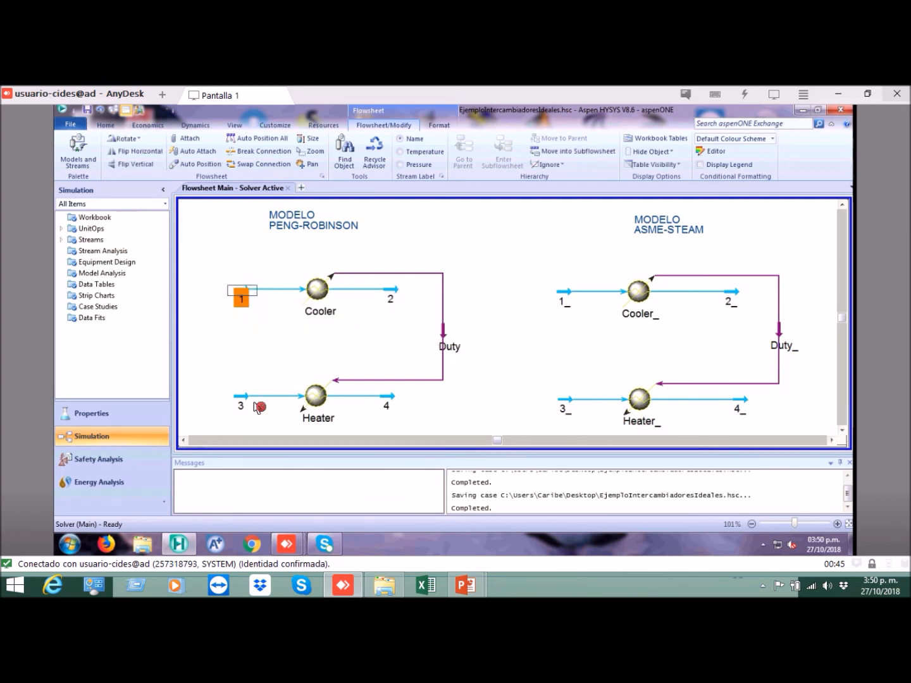
pyautogui.click(313, 397)
pyautogui.click(334, 358)
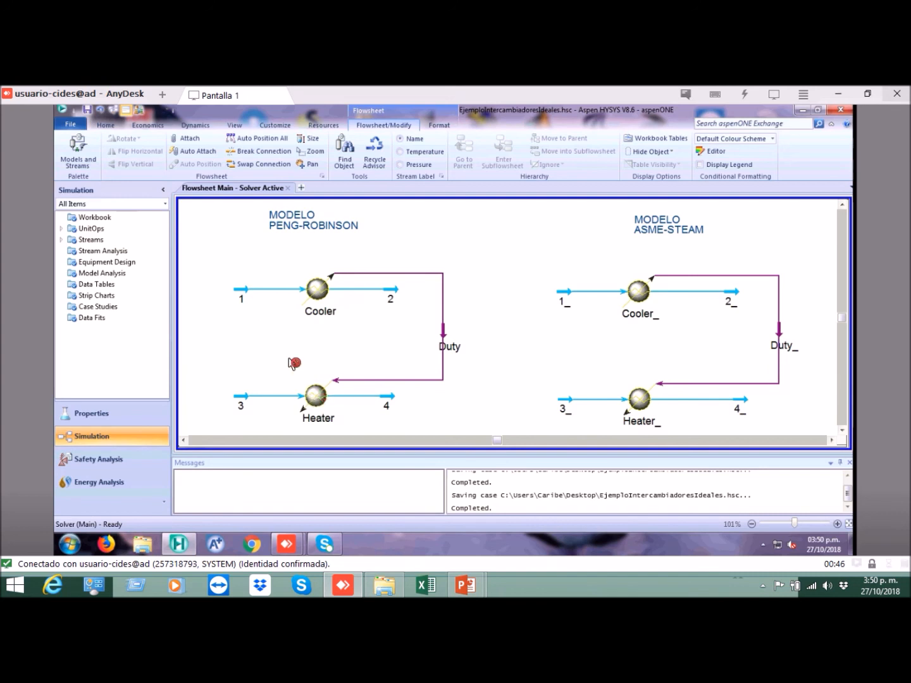
# - Open the property view of stream 3, compare it with the specifications on the PowerPoint slide, and close it
pyautogui.click(843, 429)
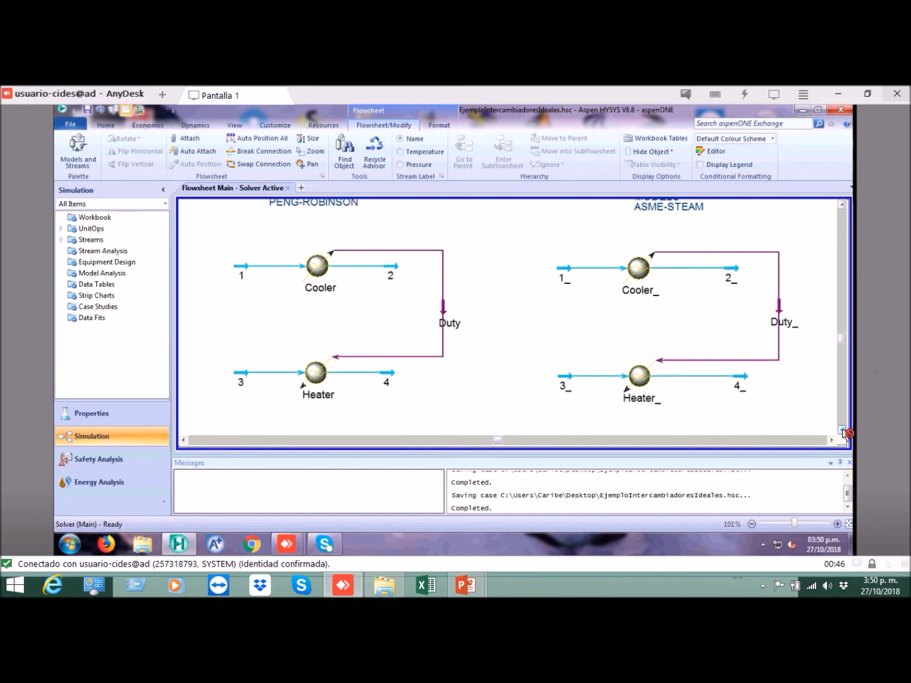
pyautogui.doubleClick(246, 379)
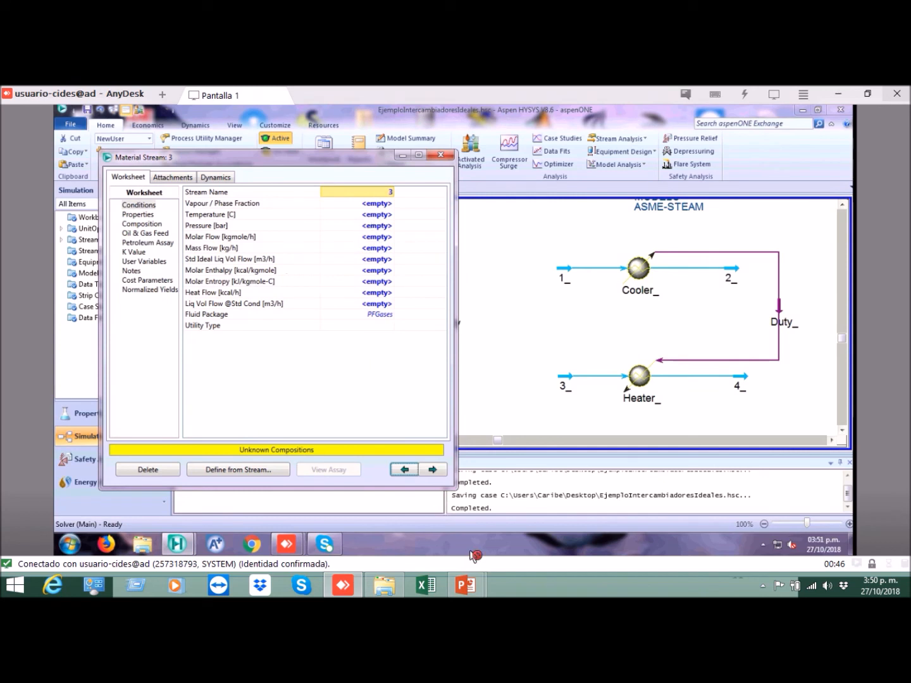
pyautogui.click(465, 582)
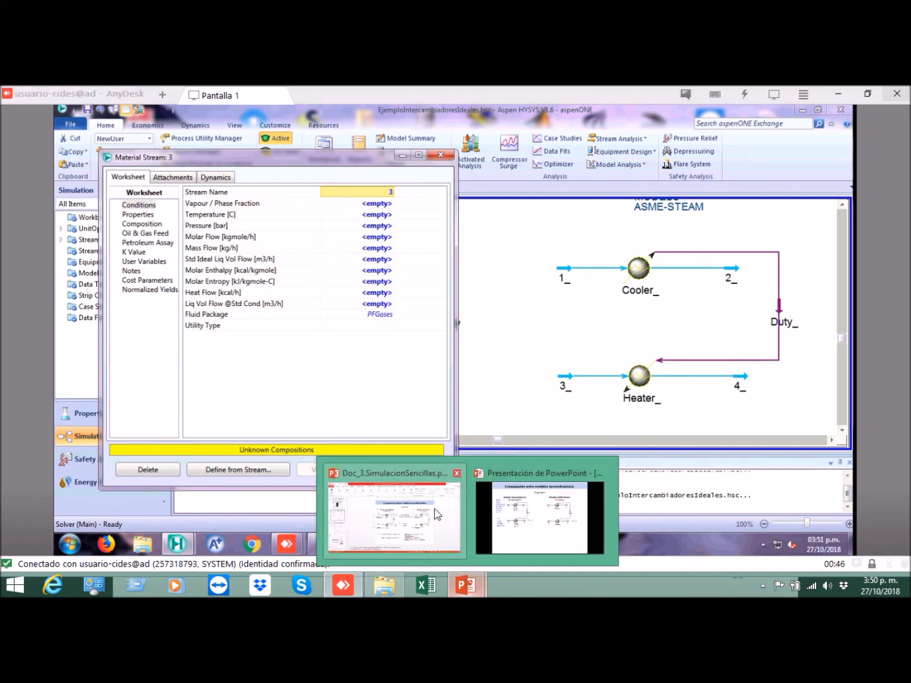
pyautogui.click(538, 515)
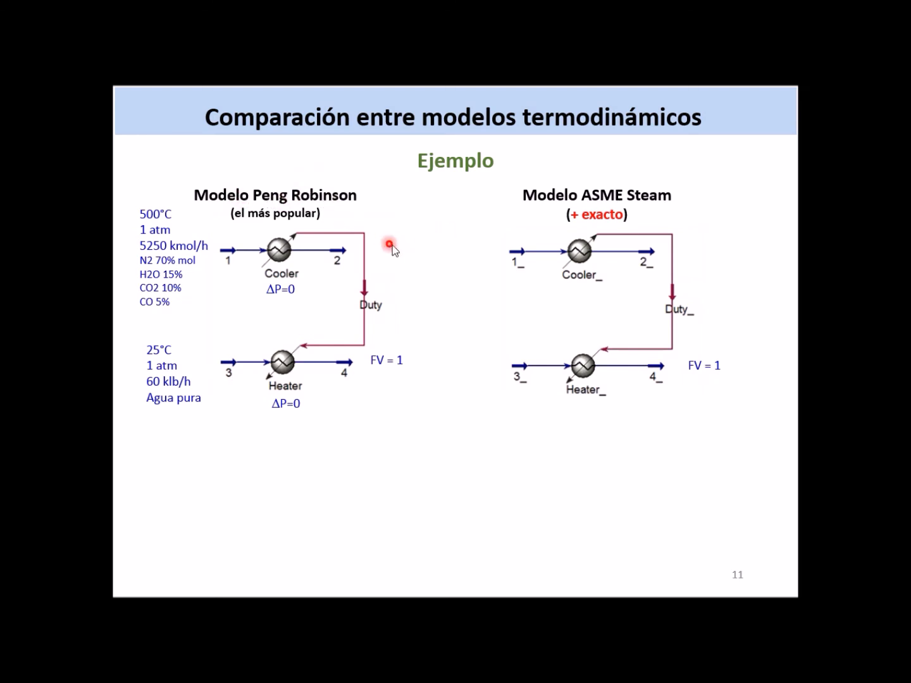
pyautogui.hotkey('alt', 'Tab')
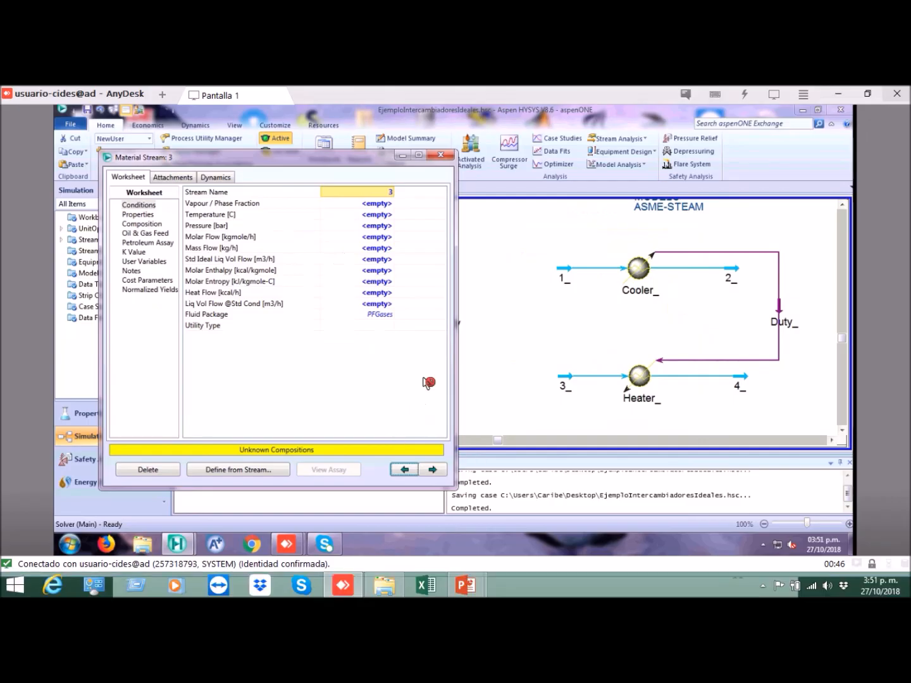
pyautogui.click(441, 154)
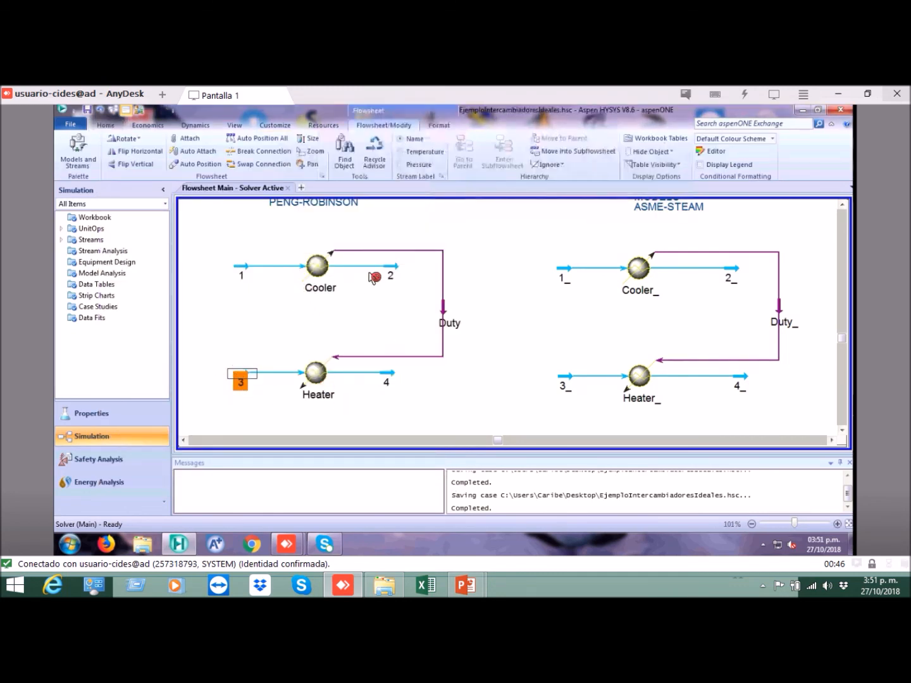
# - Examine the attachments, dynamics and conditions of stream 3, including its fluid package options, and close the property view
pyautogui.click(254, 367)
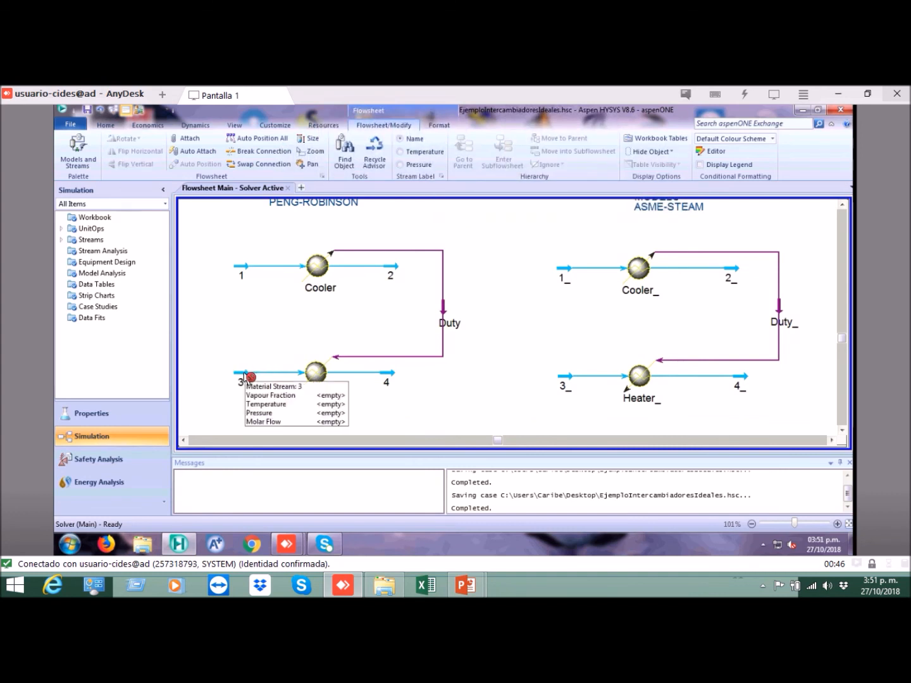
pyautogui.doubleClick(247, 378)
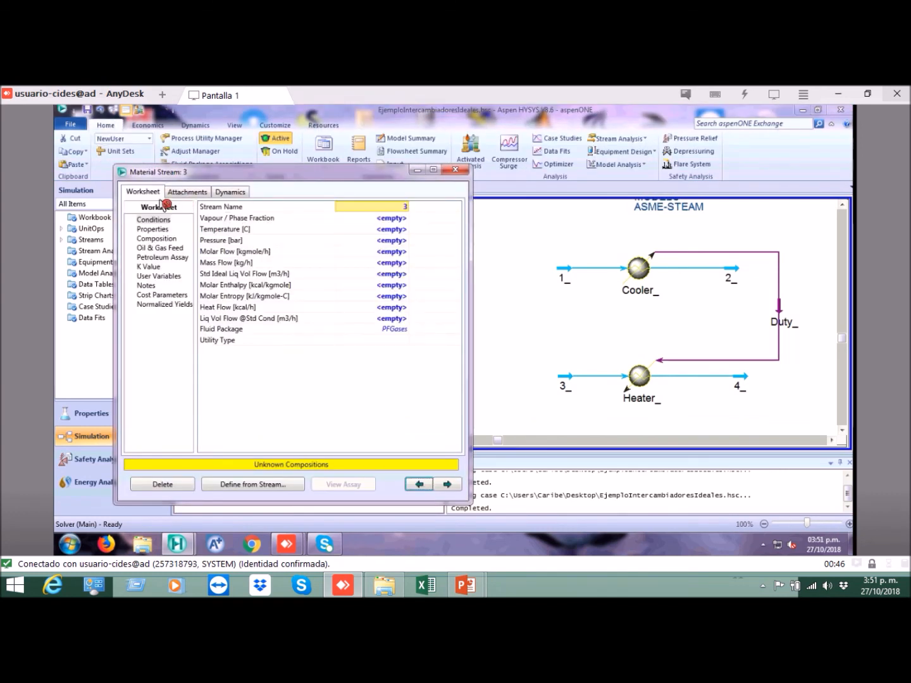
pyautogui.click(153, 193)
pyautogui.click(185, 193)
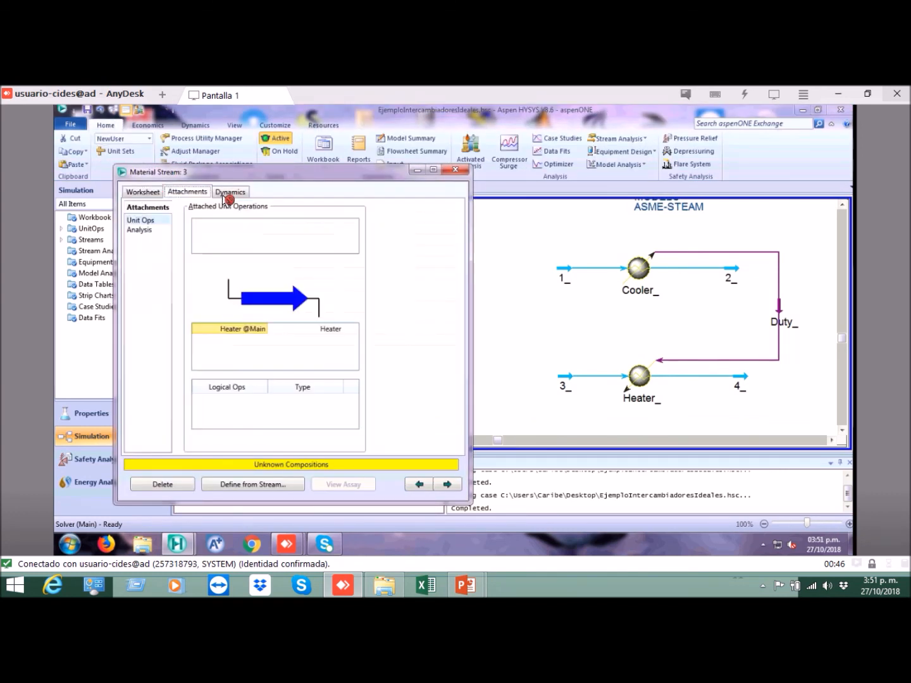
pyautogui.click(234, 194)
pyautogui.click(151, 193)
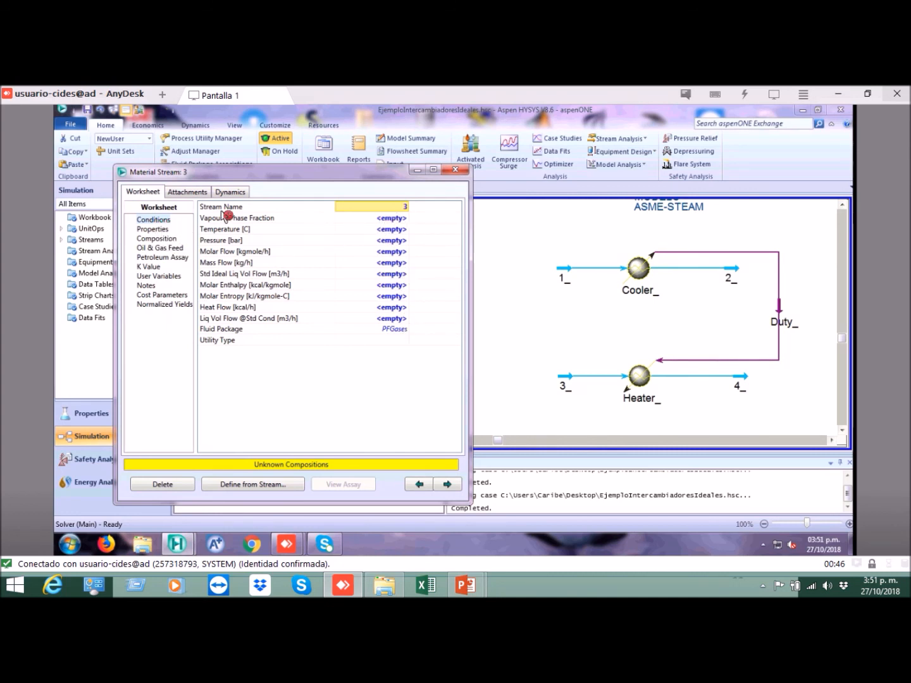
pyautogui.click(398, 332)
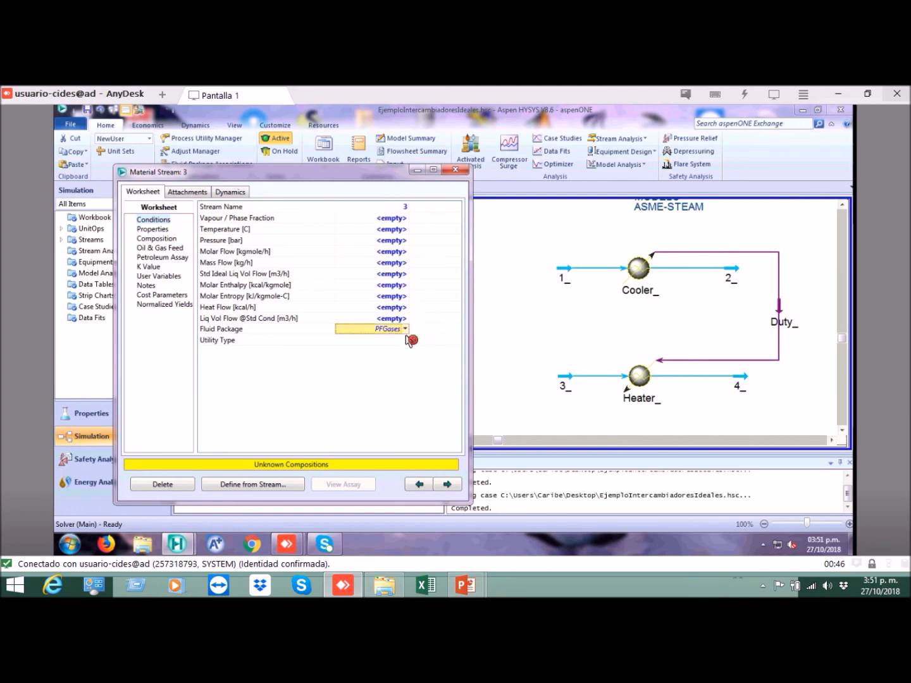
pyautogui.click(408, 330)
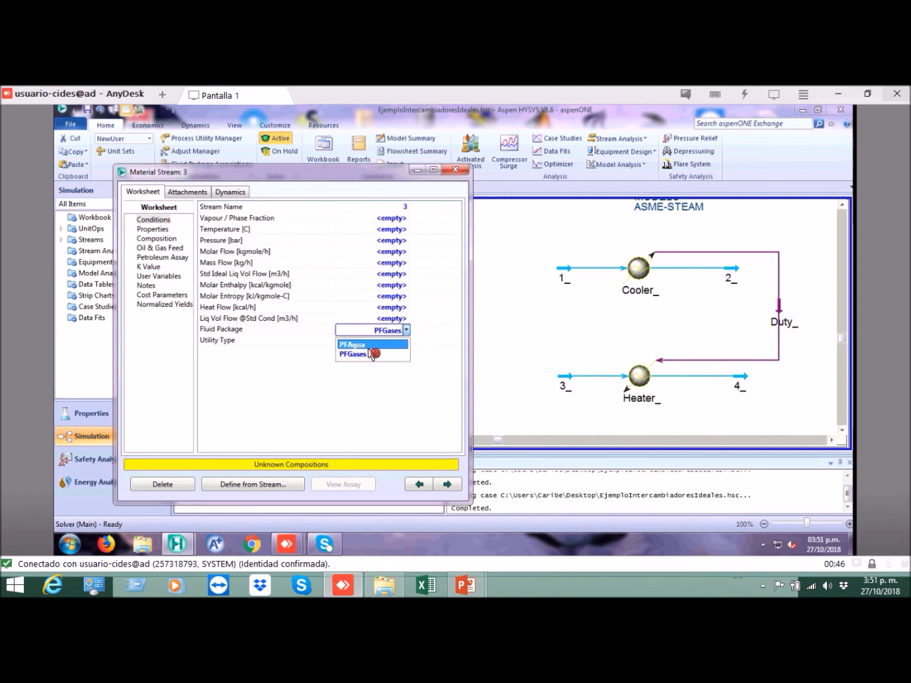
pyautogui.click(379, 397)
pyautogui.click(465, 174)
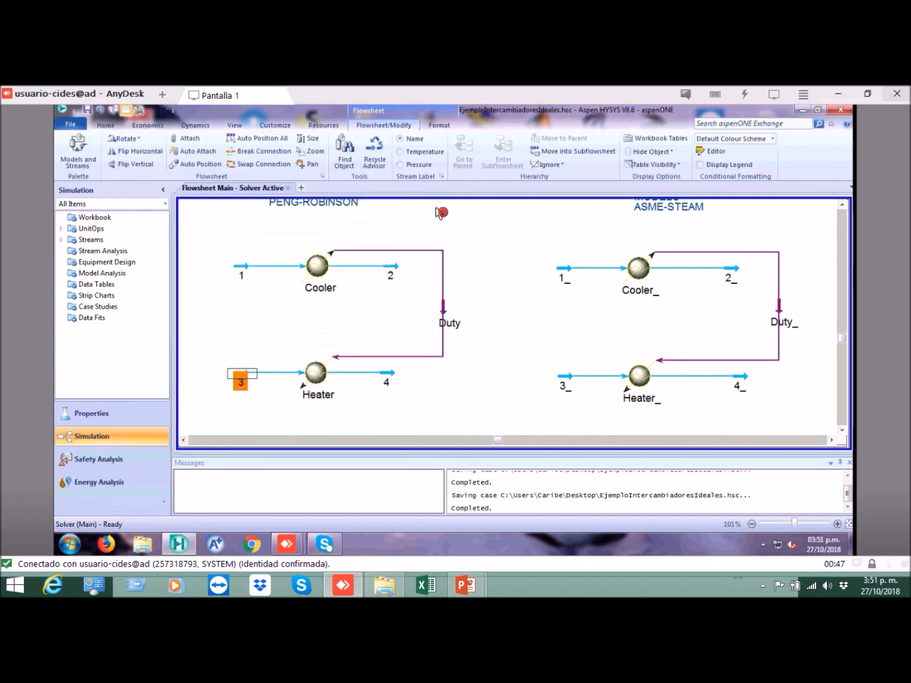
# - Check the fluid package options in the design connections of the PENG-ROBINSON Heater and close its property view
pyautogui.doubleClick(315, 375)
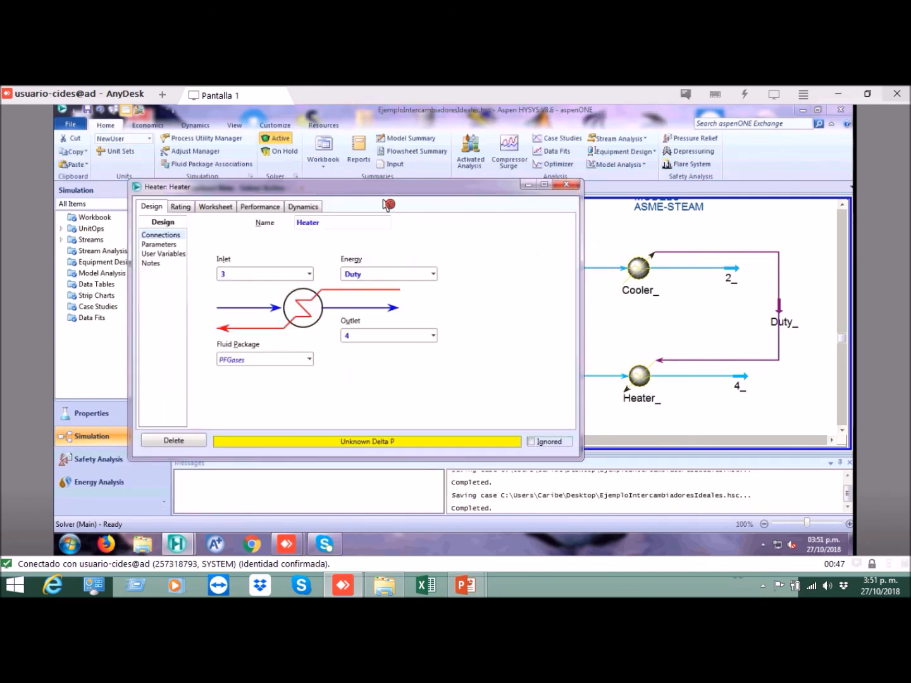
pyautogui.moveTo(339, 190); pyautogui.dragTo(384, 186)
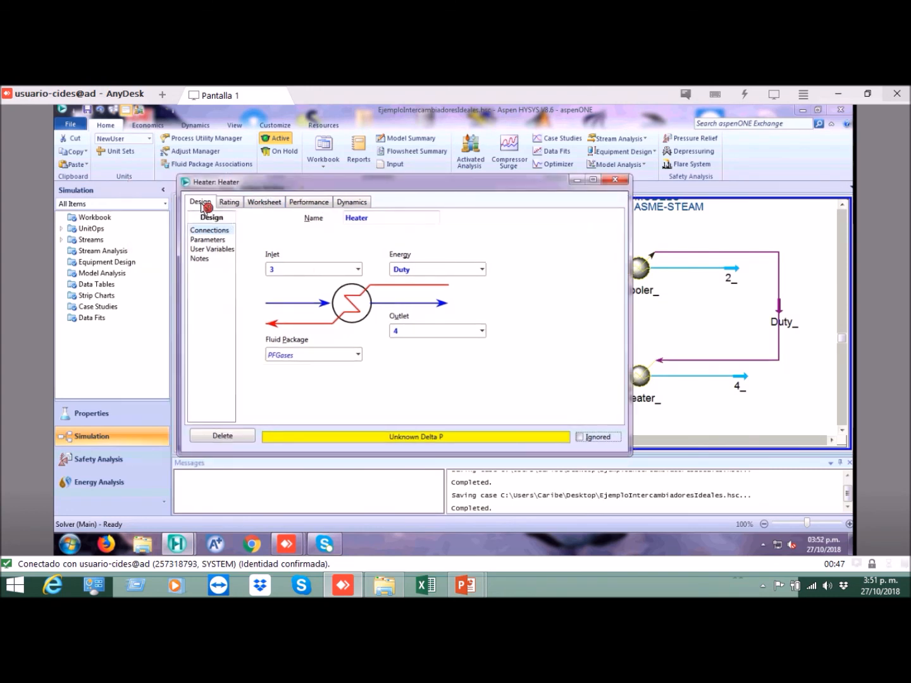
pyautogui.click(202, 206)
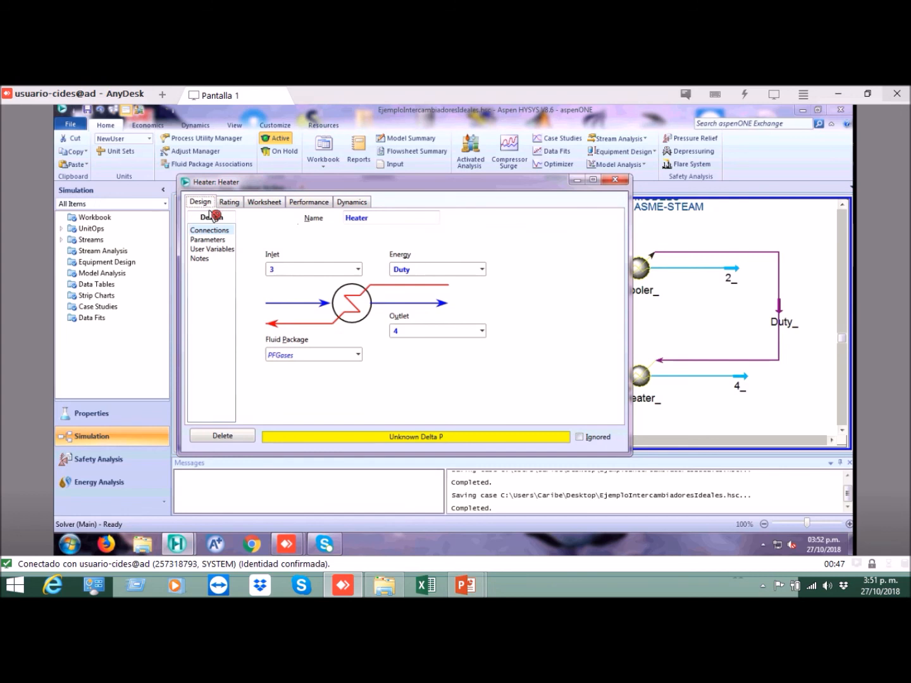
pyautogui.click(215, 231)
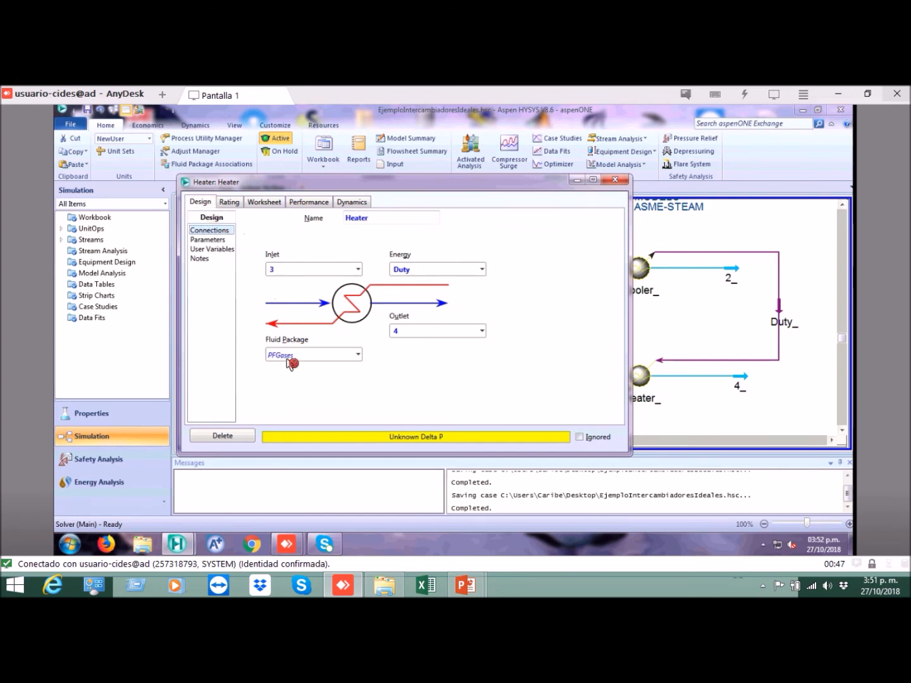
pyautogui.click(358, 356)
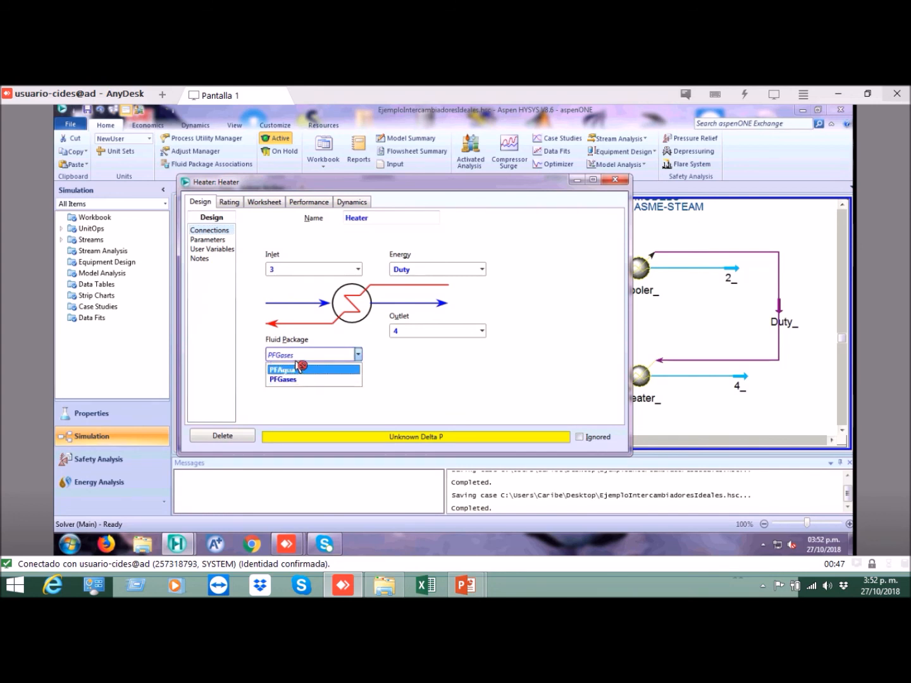
pyautogui.click(389, 375)
pyautogui.click(615, 179)
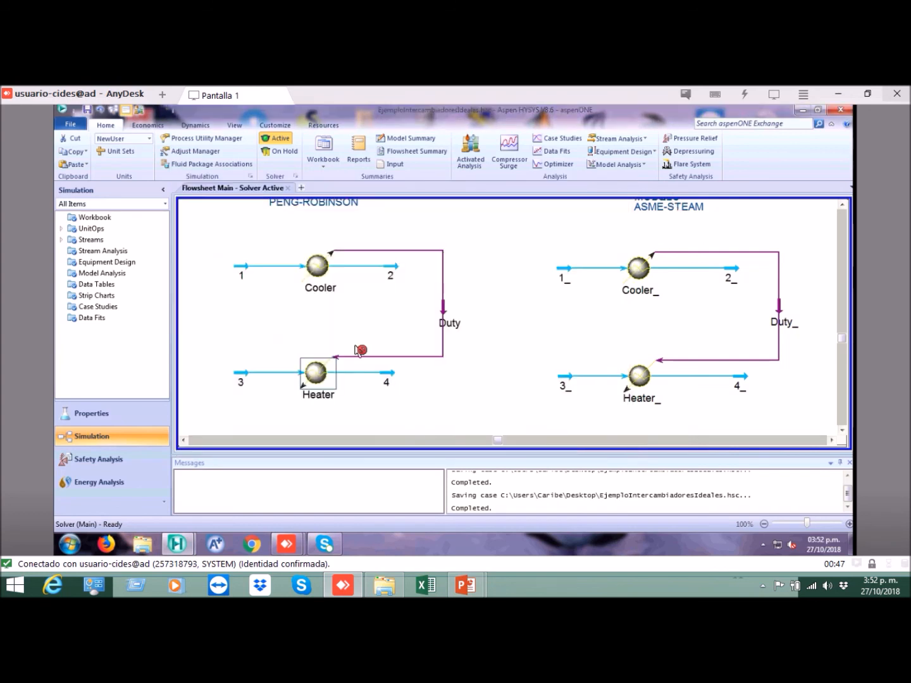
pyautogui.click(315, 357)
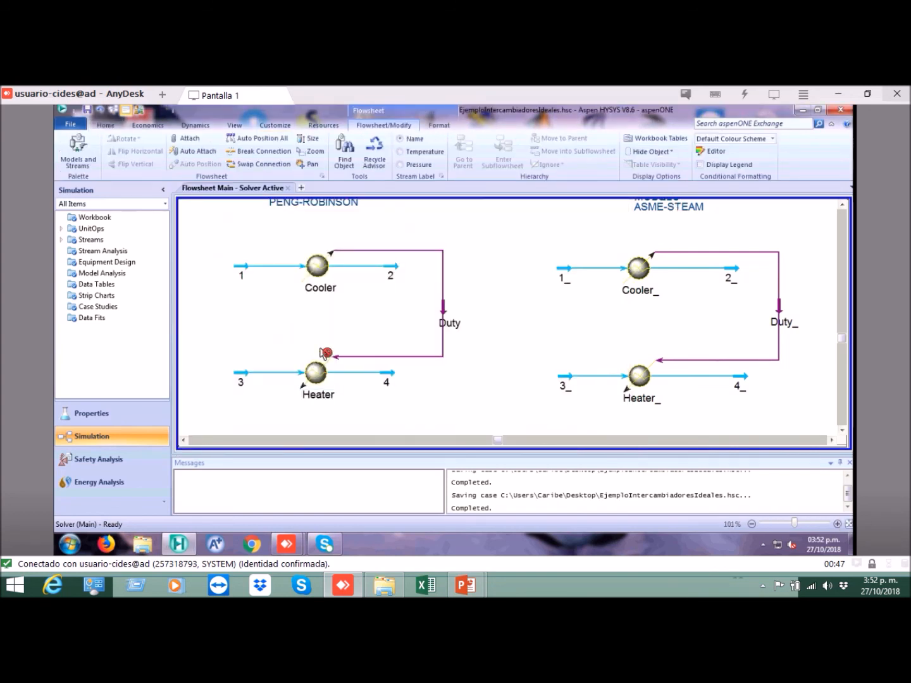
pyautogui.click(315, 369)
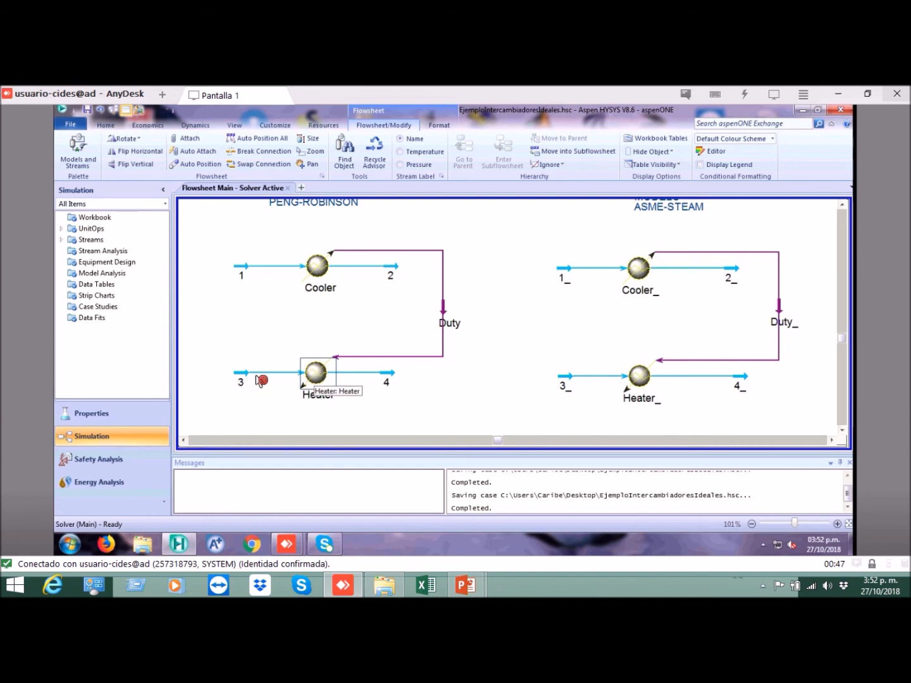
pyautogui.click(240, 378)
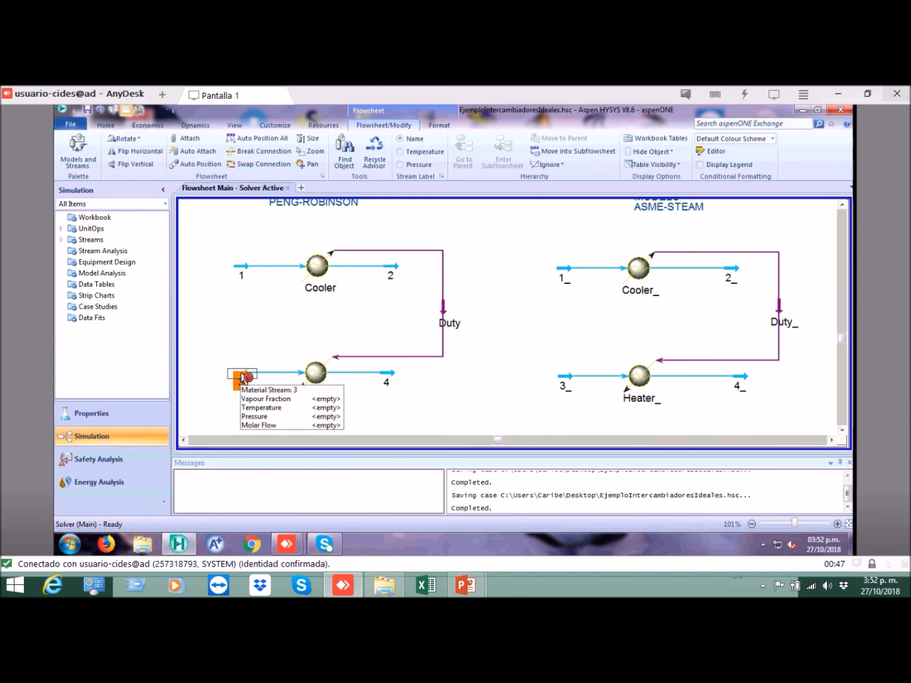
pyautogui.click(315, 375)
pyautogui.click(384, 373)
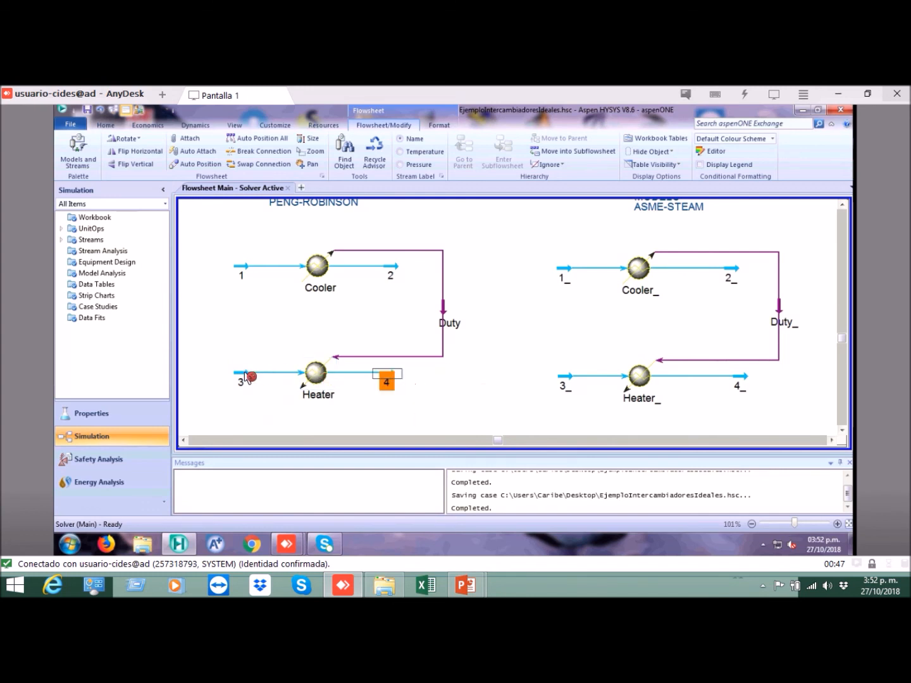
pyautogui.click(244, 378)
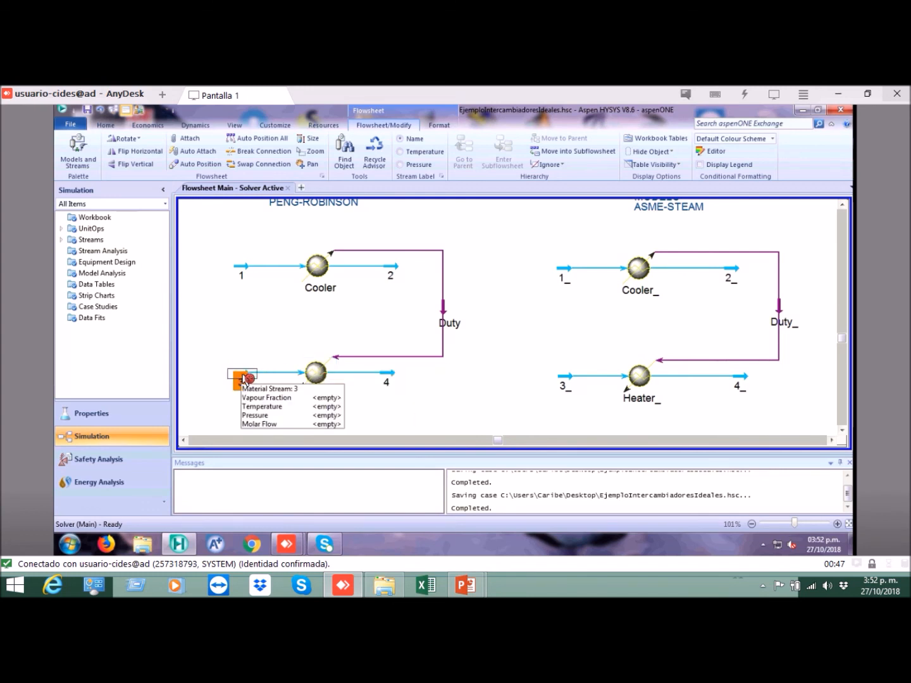
pyautogui.click(316, 377)
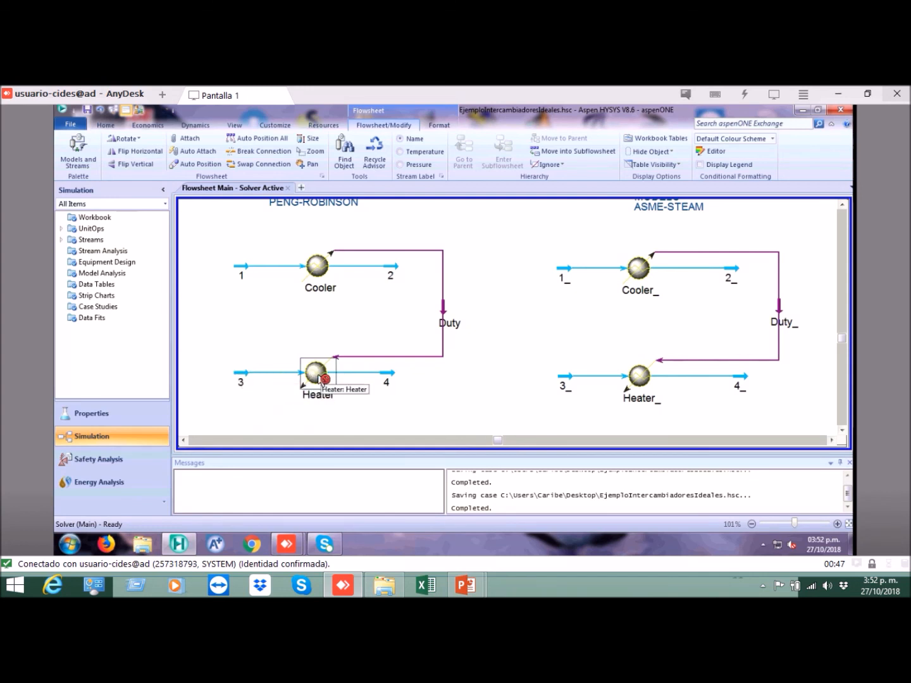
pyautogui.click(384, 383)
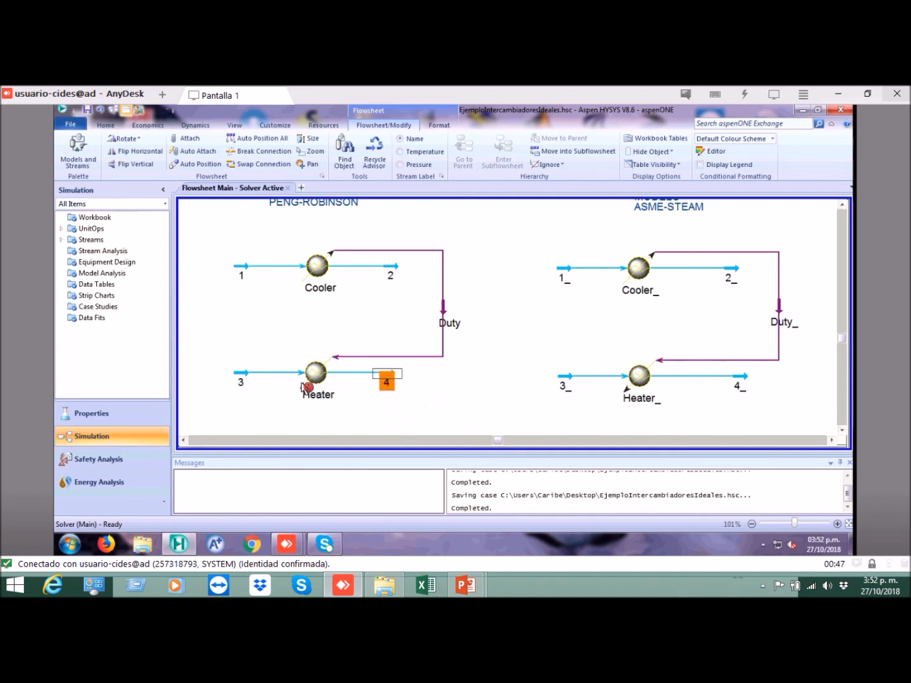
pyautogui.click(379, 365)
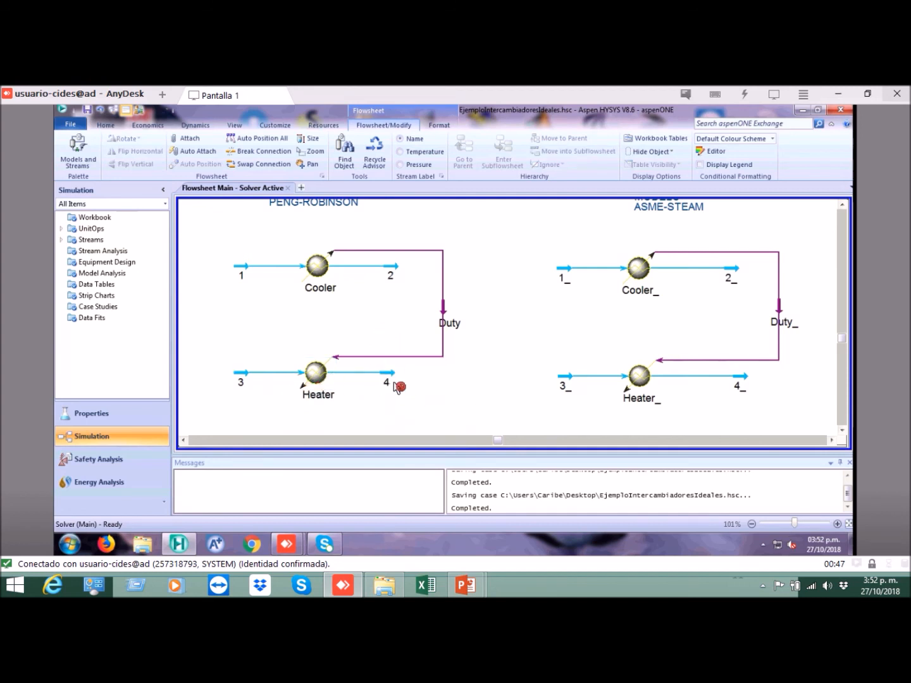
# - Open the property view of stream 3 and select PFGases as its fluid package
pyautogui.doubleClick(242, 375)
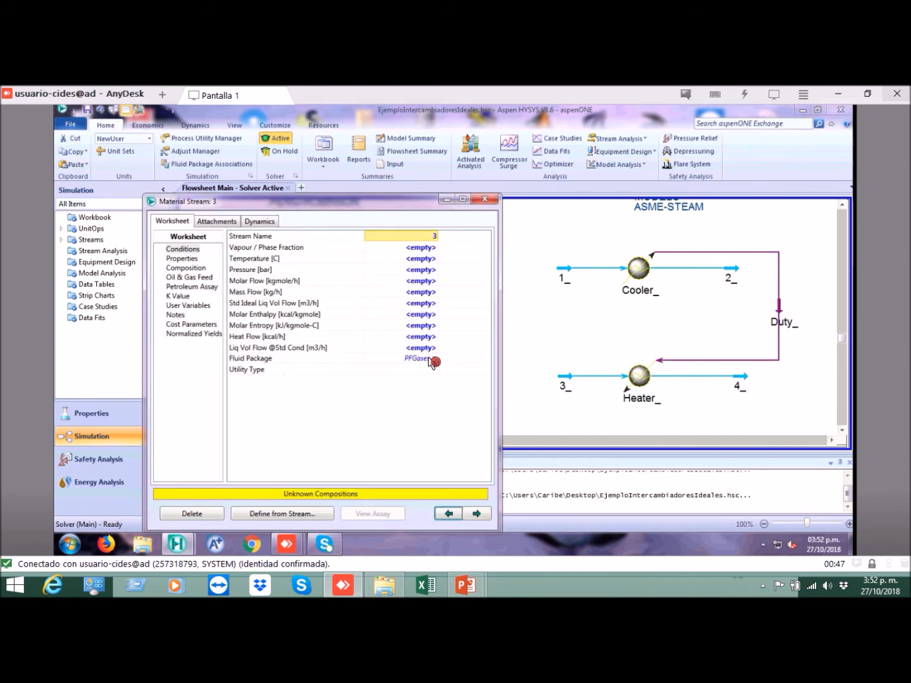
pyautogui.click(439, 360)
pyautogui.click(441, 360)
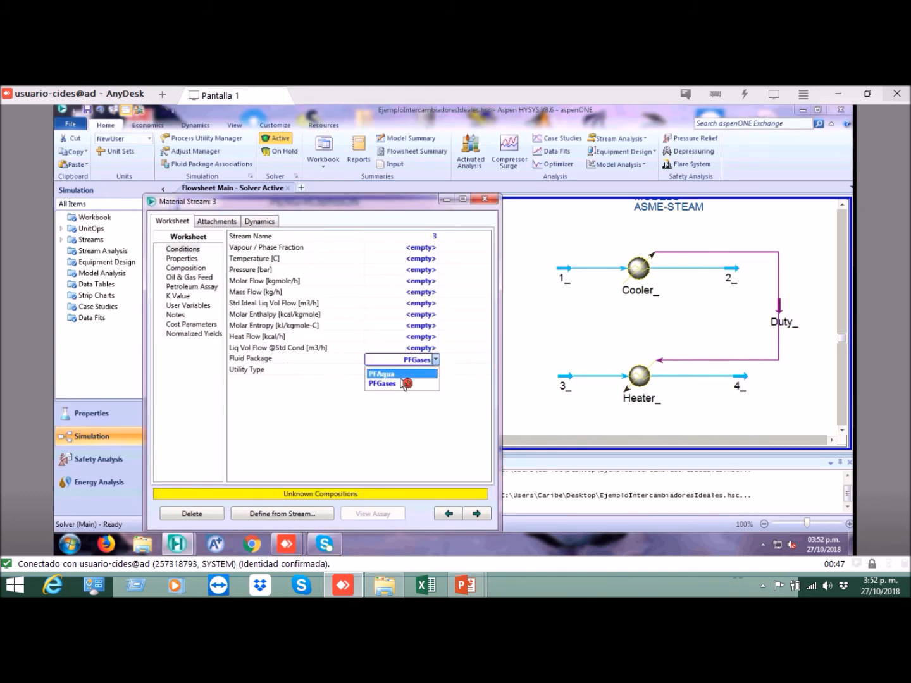
pyautogui.click(402, 385)
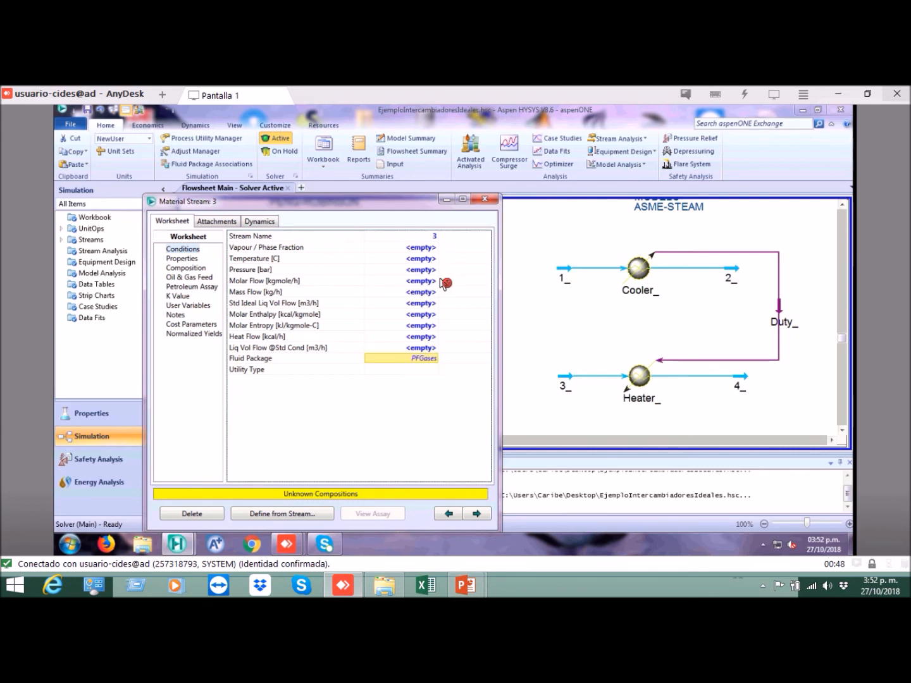
# - Set stream 3's temperature to 25 C and its pressure to 1 atm
pyautogui.click(432, 260)
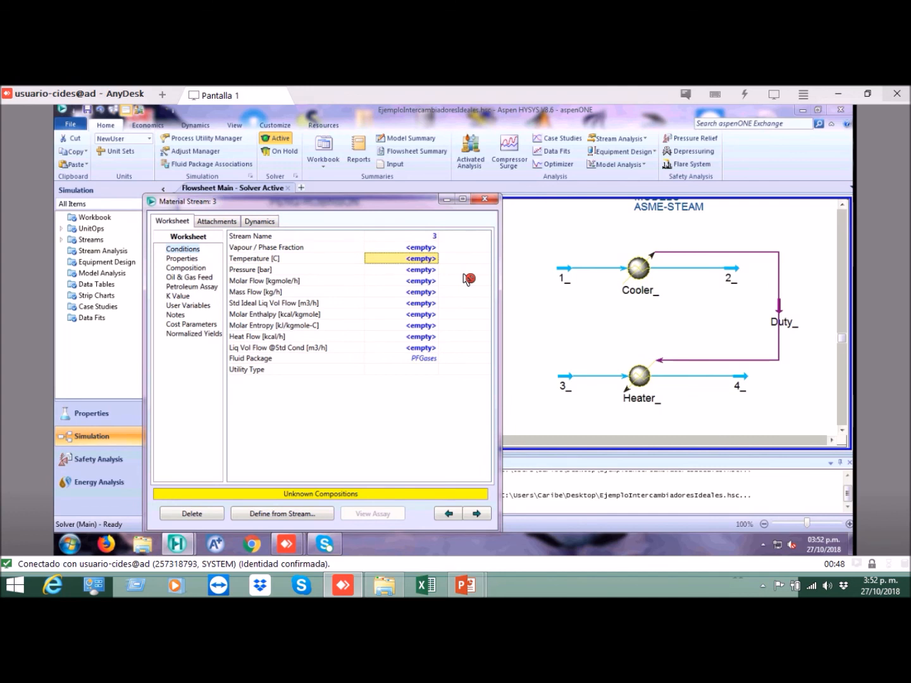
pyautogui.write('25')
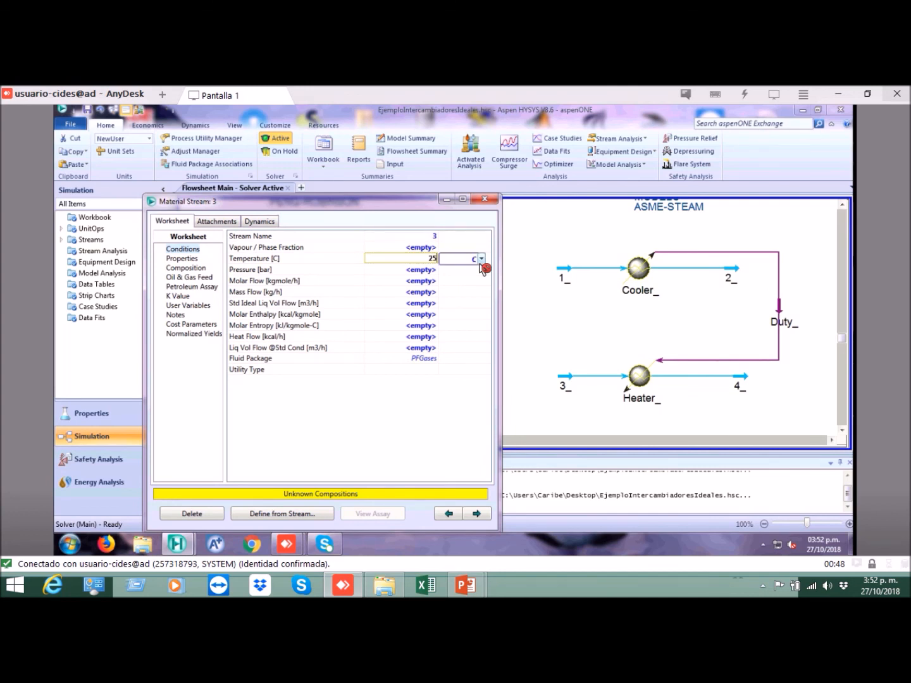
pyautogui.press('Return')
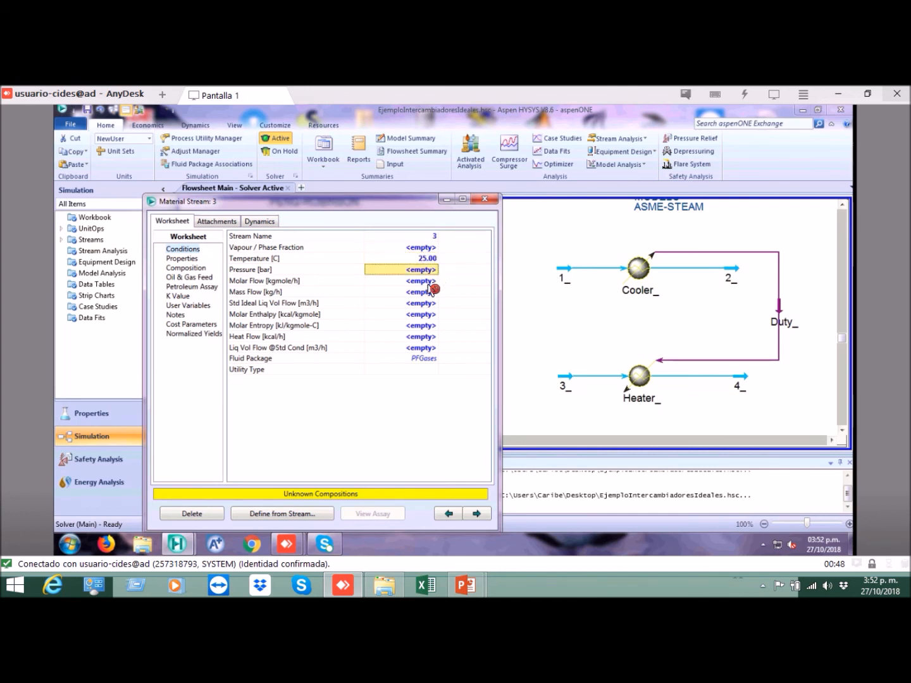
pyautogui.write('1')
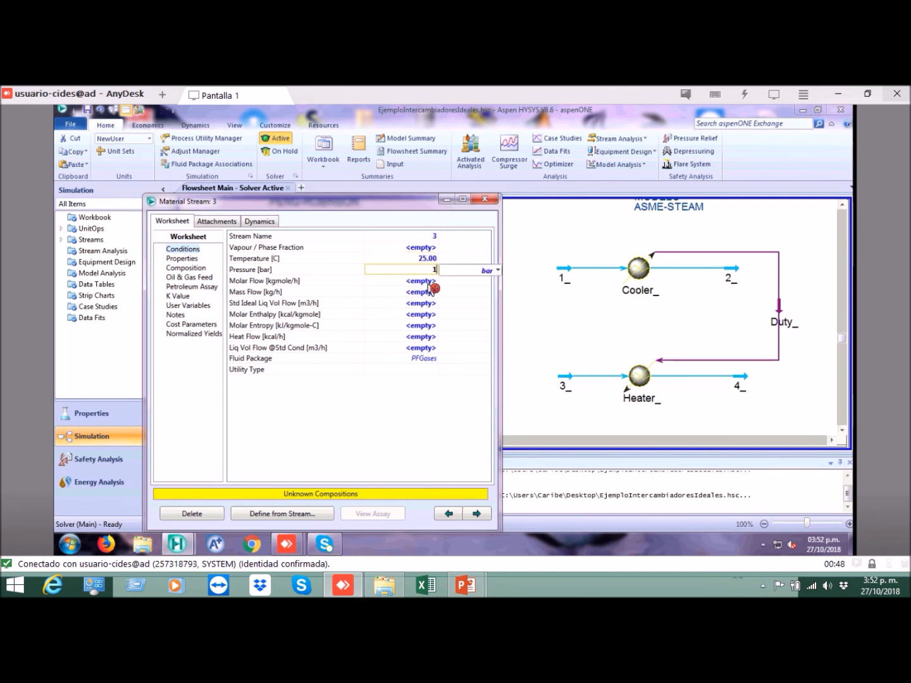
pyautogui.click(498, 270)
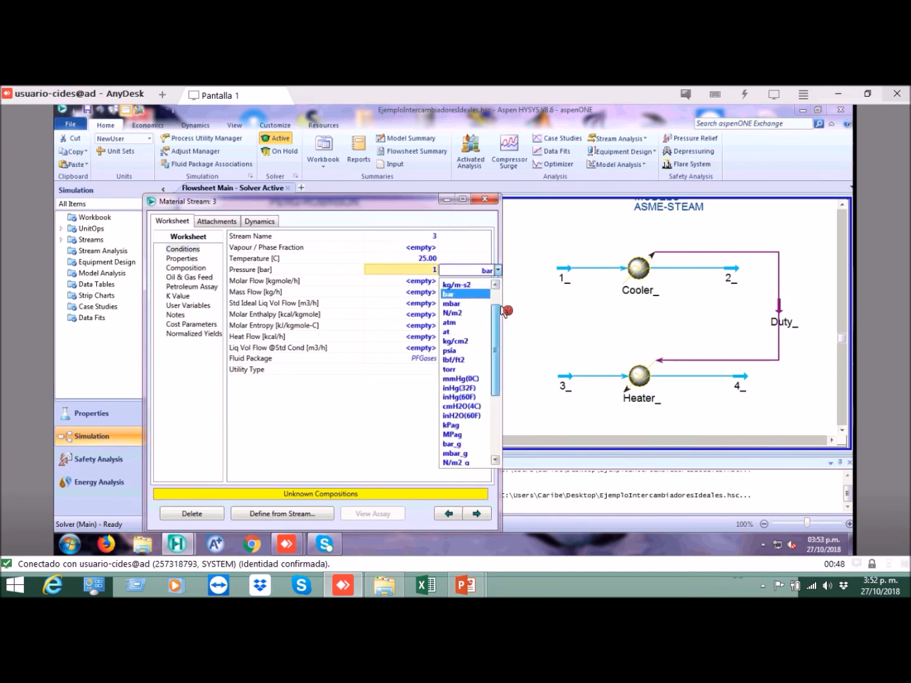
pyautogui.scroll(1, 502, 305)
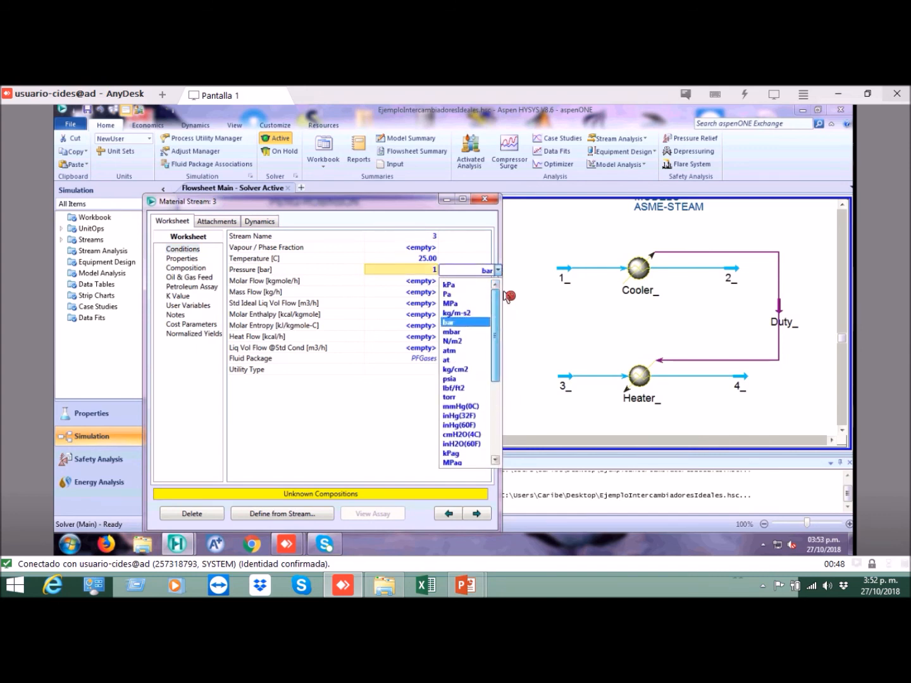
pyautogui.click(450, 350)
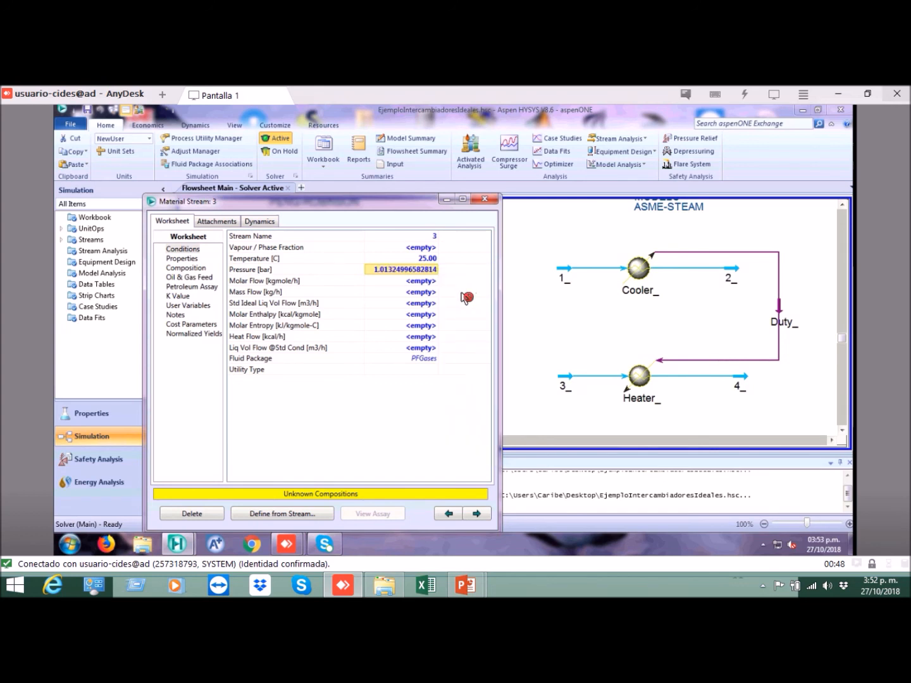
# - Set the mass flow of stream 3 to 60e3 lb/hr
pyautogui.click(424, 282)
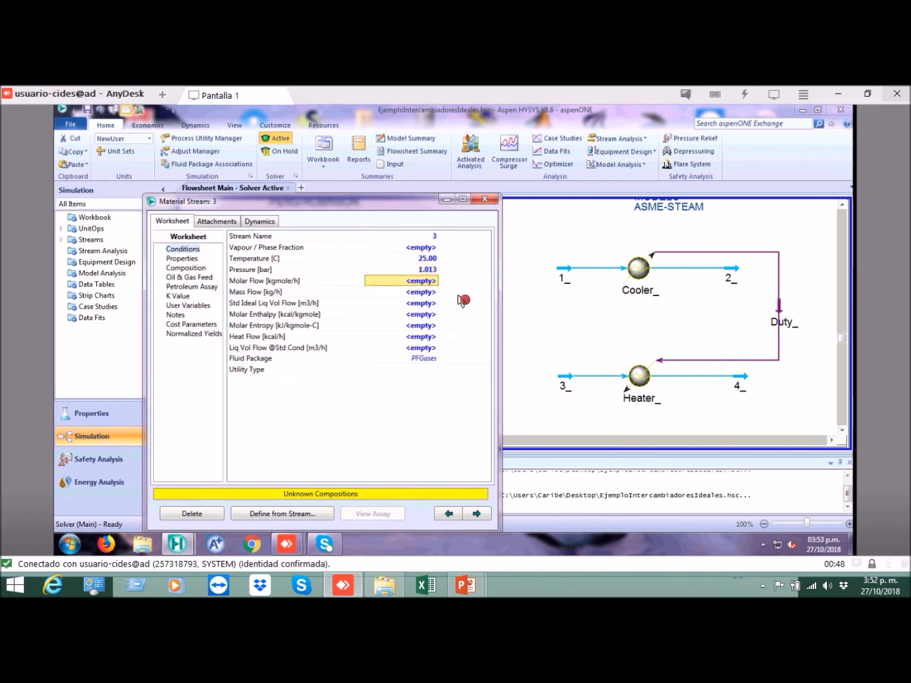
pyautogui.click(418, 293)
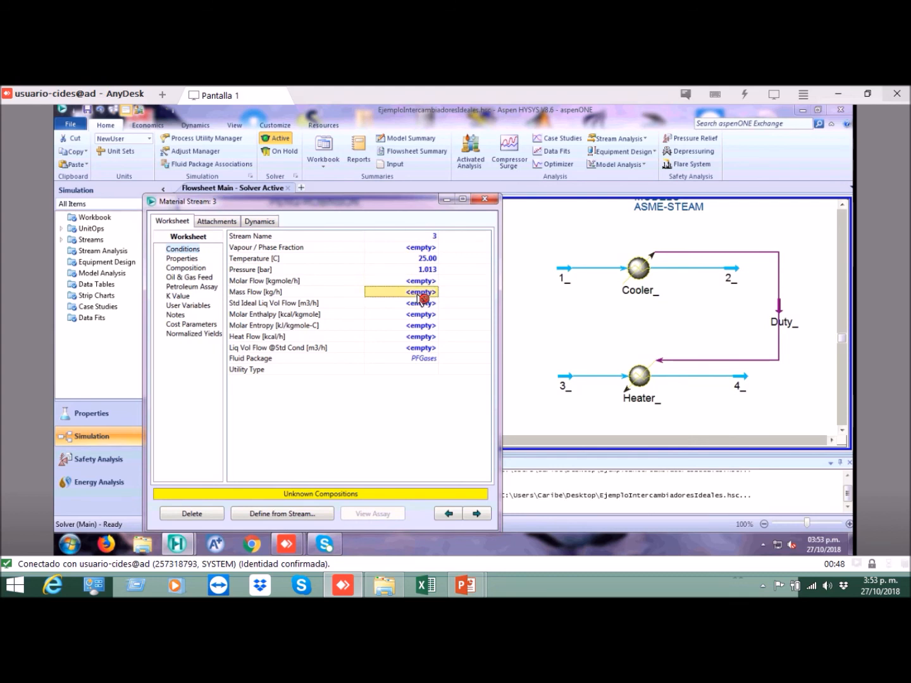
pyautogui.write('60')
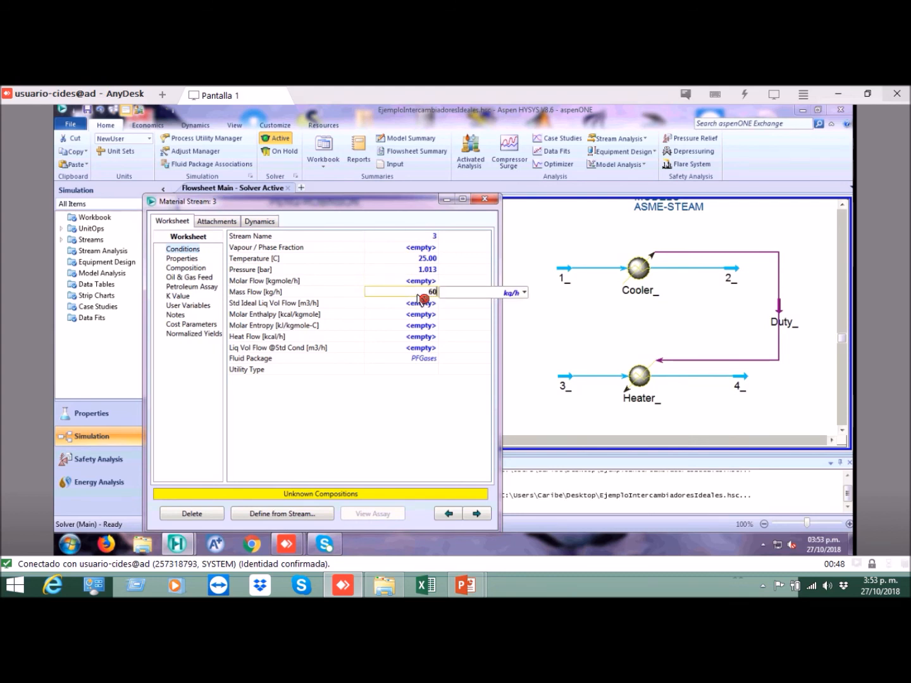
pyautogui.click(525, 292)
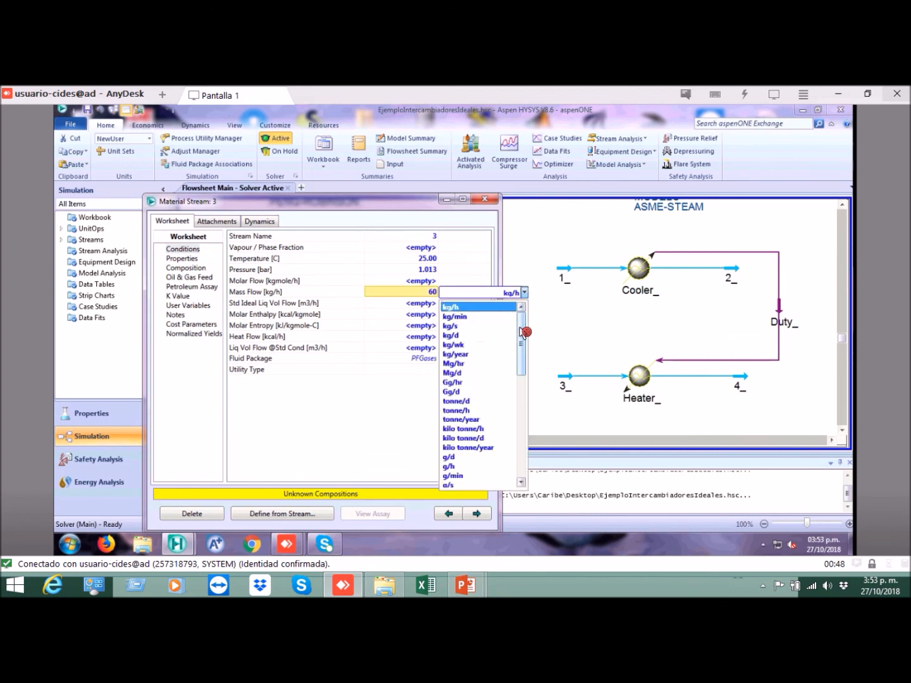
pyautogui.moveTo(524, 333); pyautogui.dragTo(530, 364)
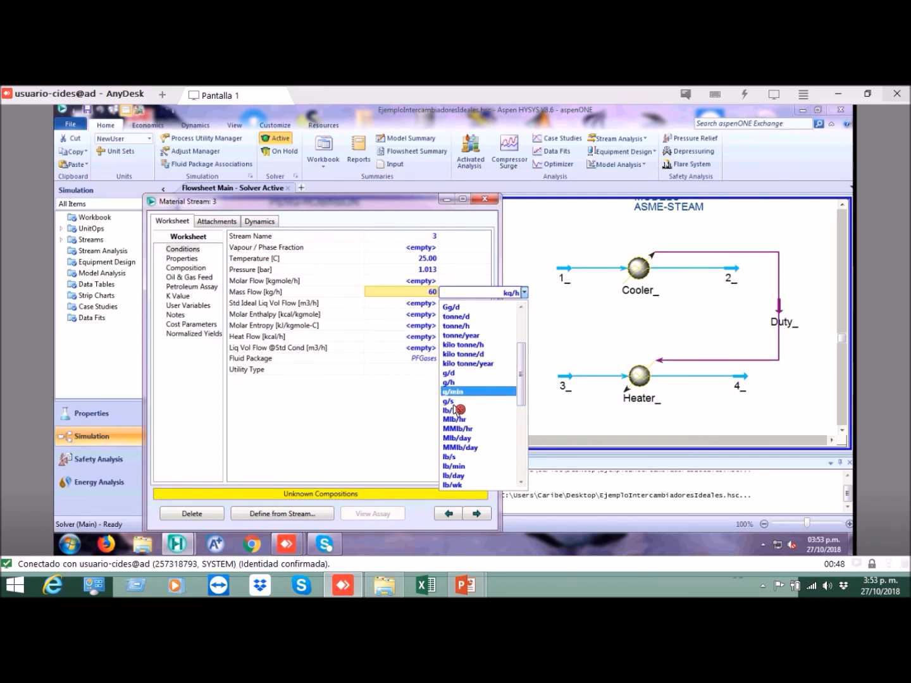
pyautogui.click(435, 292)
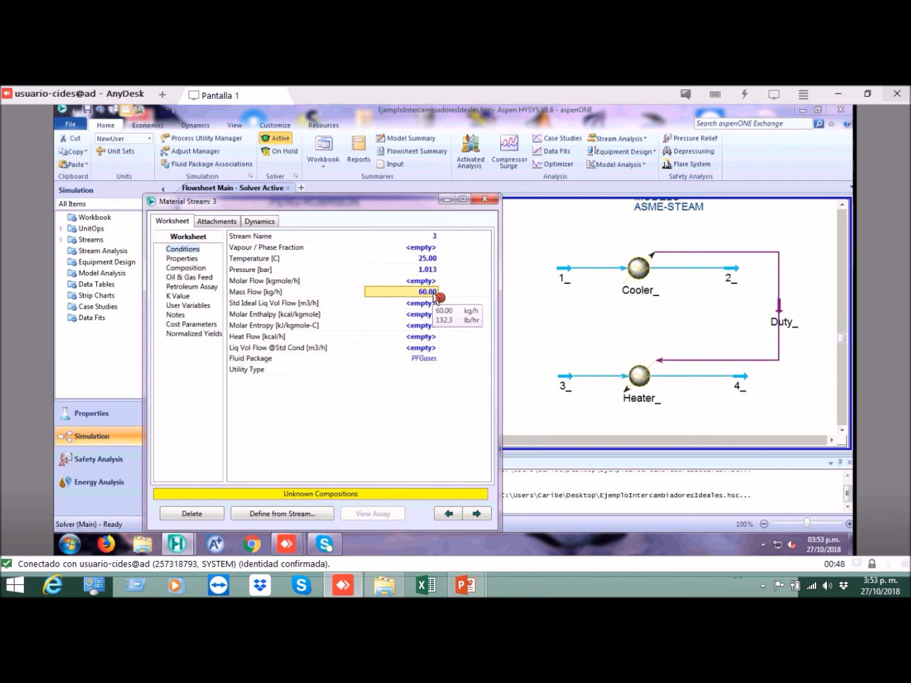
pyautogui.click(434, 292)
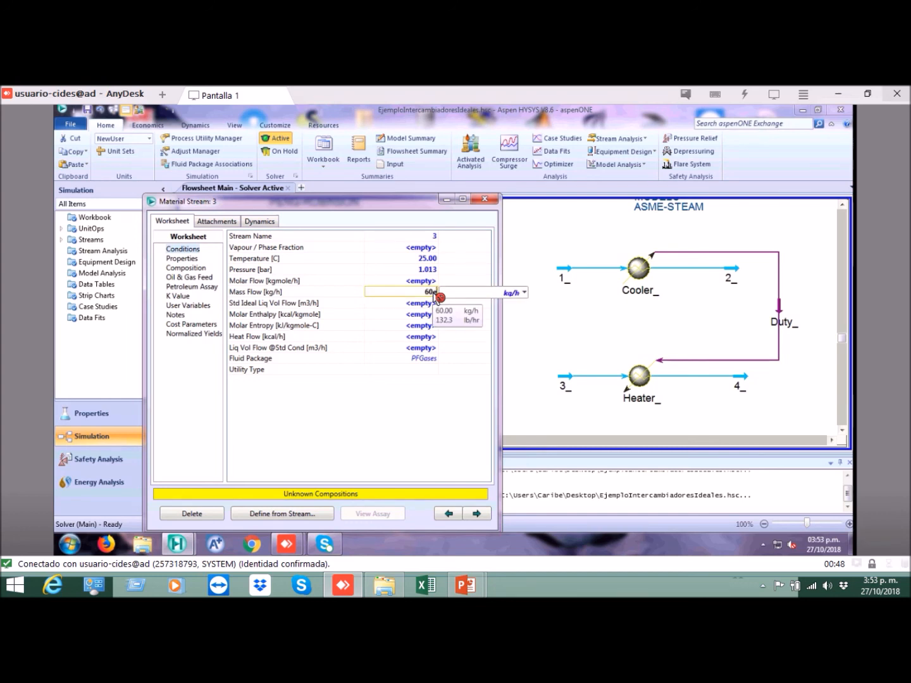
pyautogui.write('e3')
pyautogui.click(525, 293)
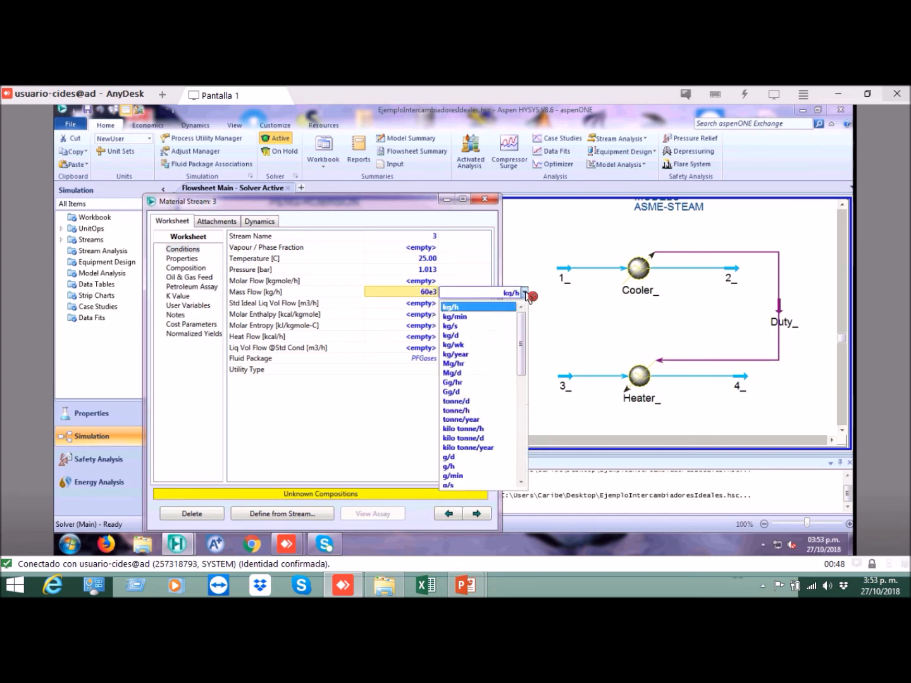
pyautogui.moveTo(522, 362); pyautogui.dragTo(515, 396)
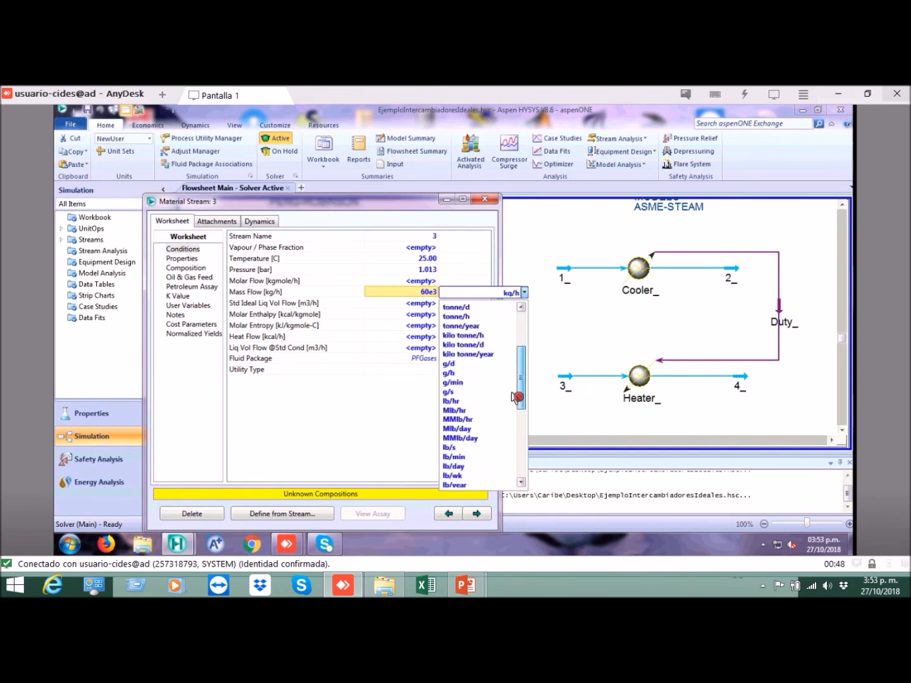
pyautogui.click(466, 402)
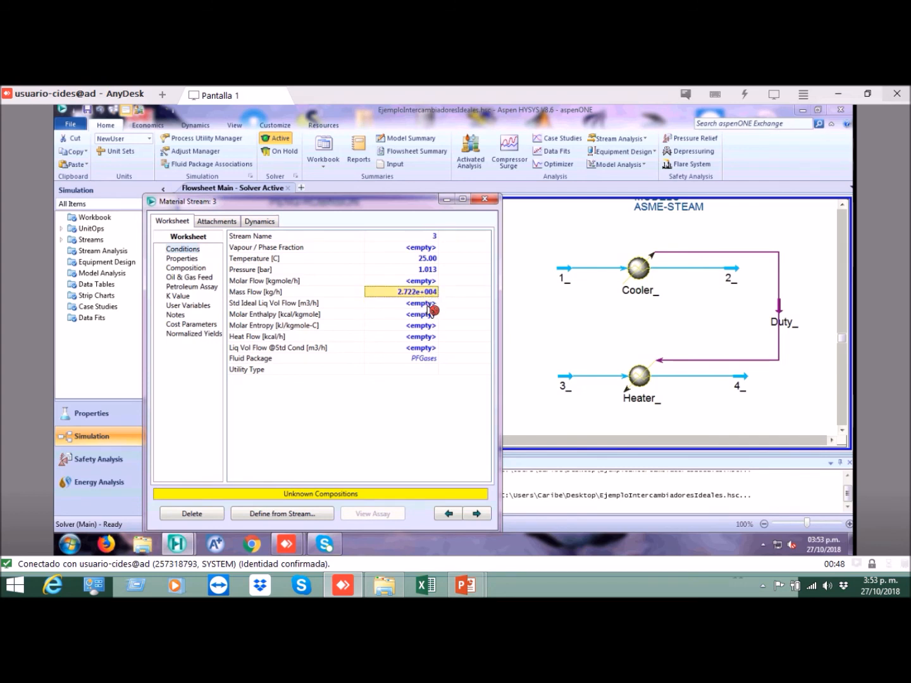
pyautogui.click(429, 305)
pyautogui.click(428, 260)
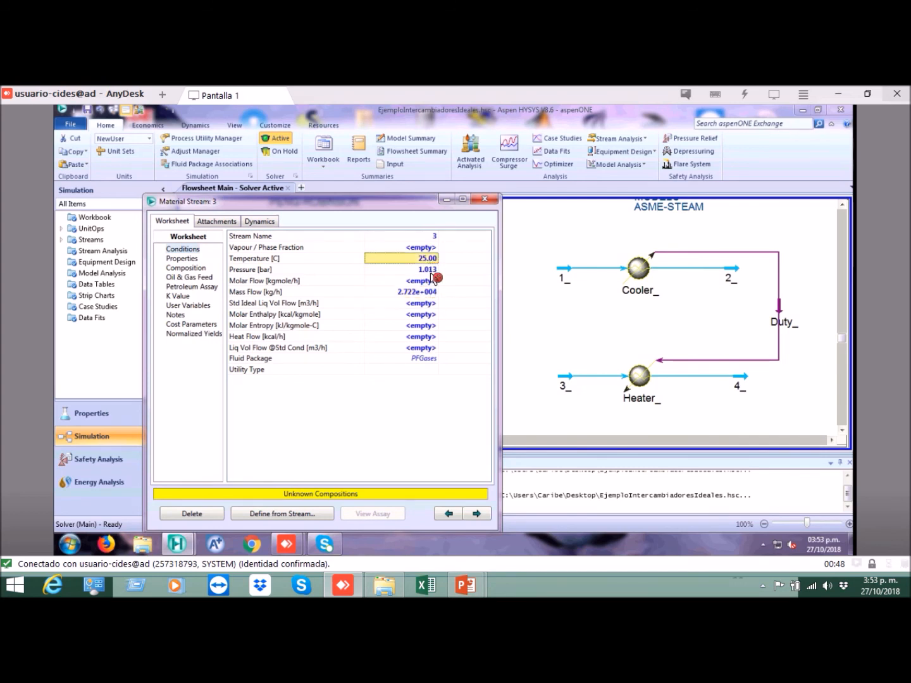
pyautogui.click(429, 272)
pyautogui.click(425, 293)
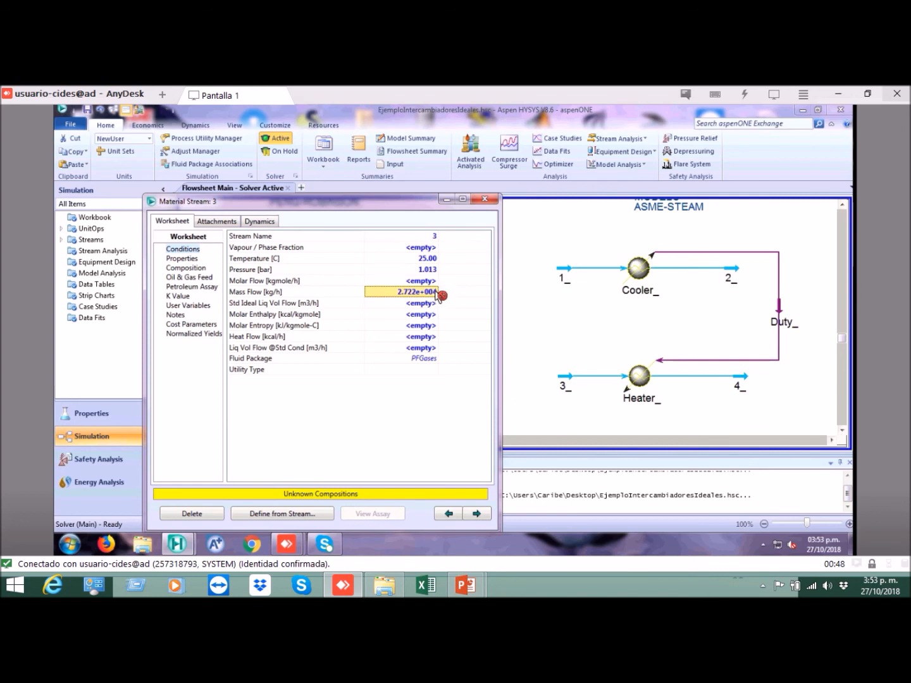
# - Define stream 3's composition as pure water with an H2O mole fraction of 1, and return to its conditions
pyautogui.click(191, 269)
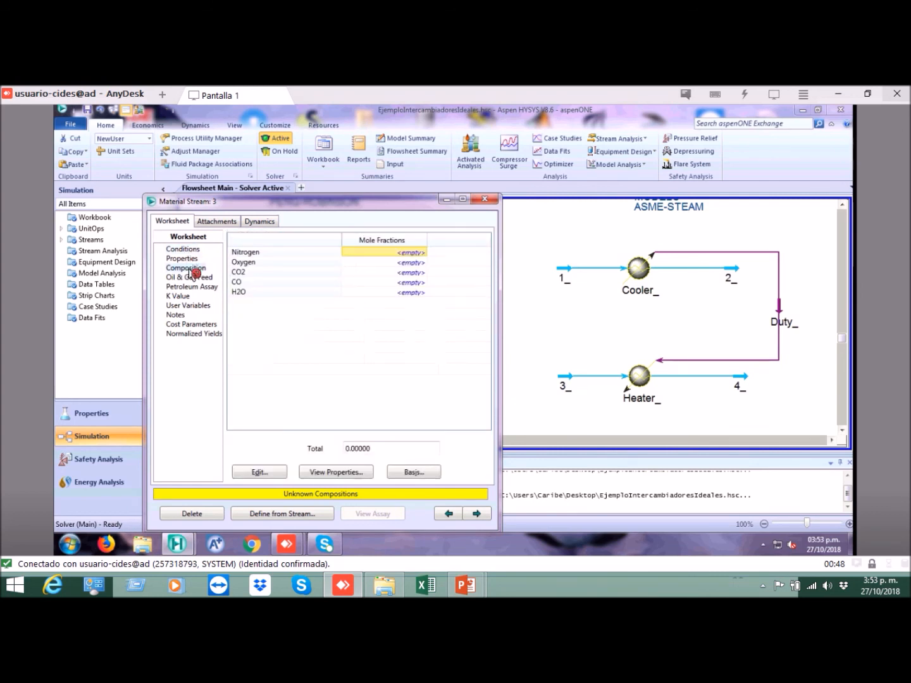
pyautogui.click(395, 253)
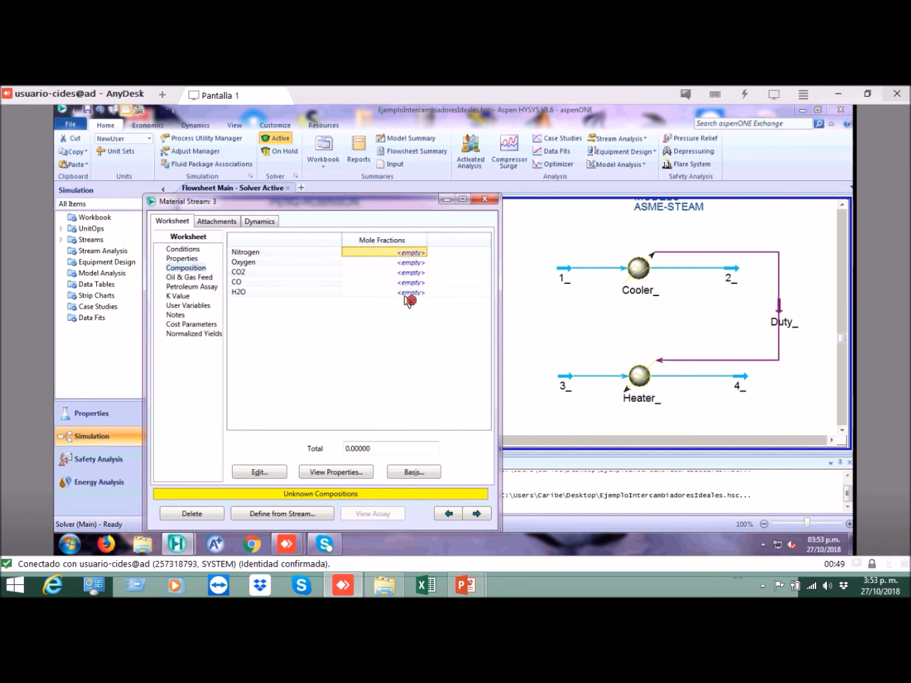
pyautogui.click(266, 473)
pyautogui.click(443, 242)
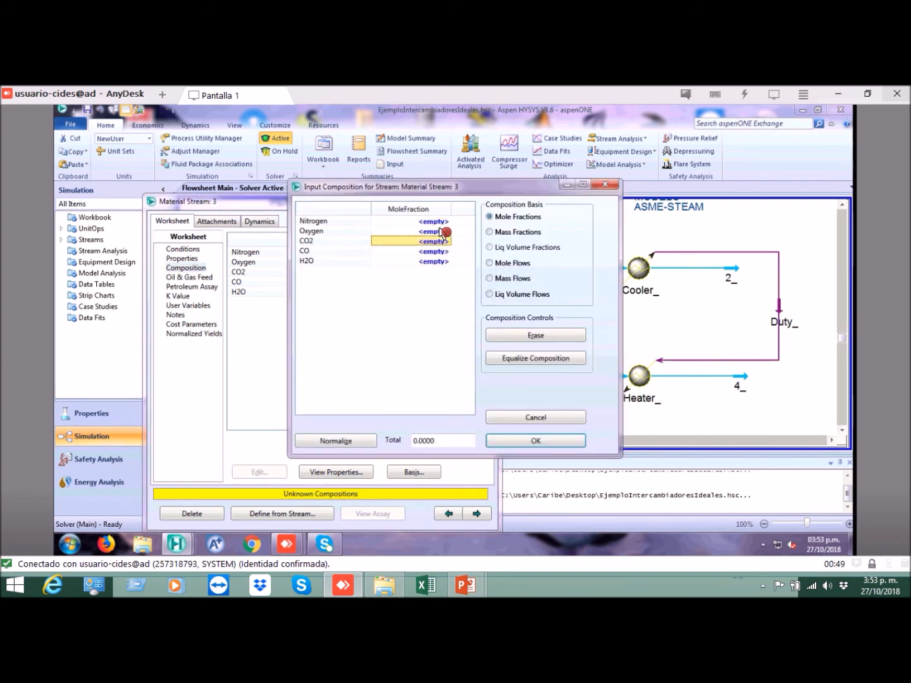
pyautogui.moveTo(443, 221); pyautogui.dragTo(445, 263)
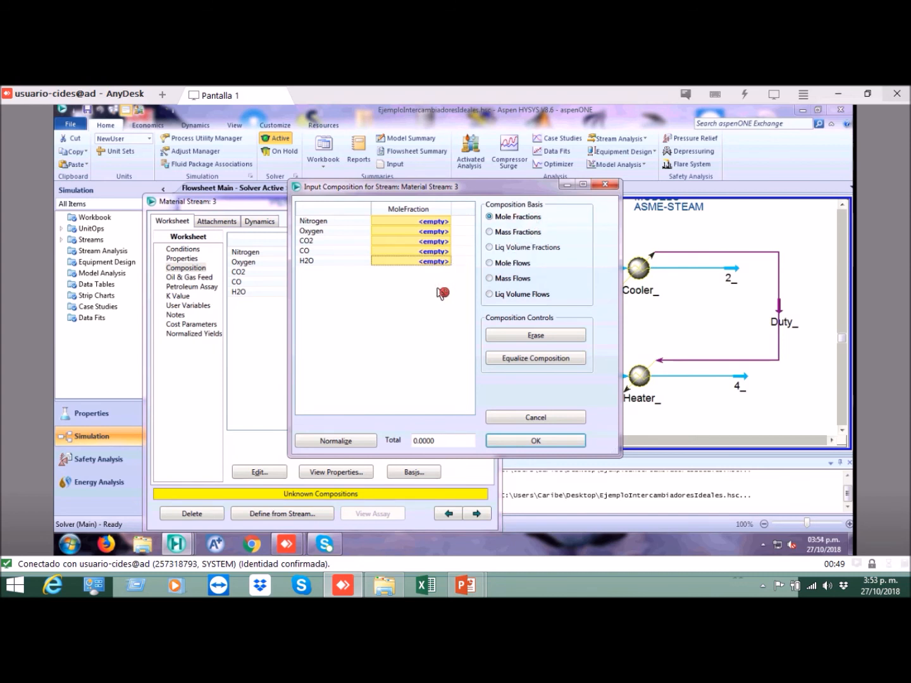
pyautogui.click(443, 243)
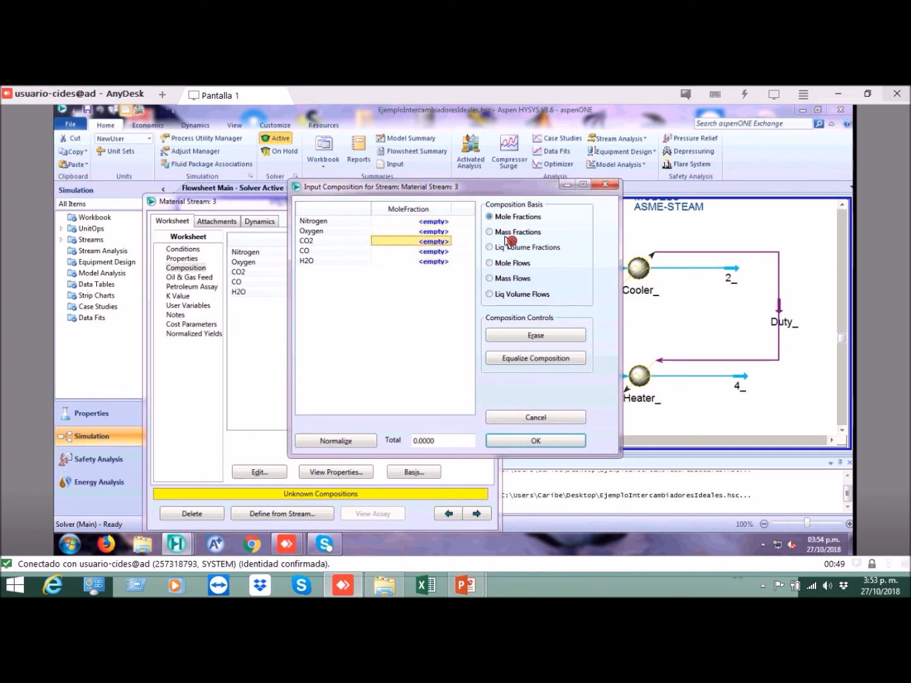
pyautogui.click(429, 262)
pyautogui.write('1')
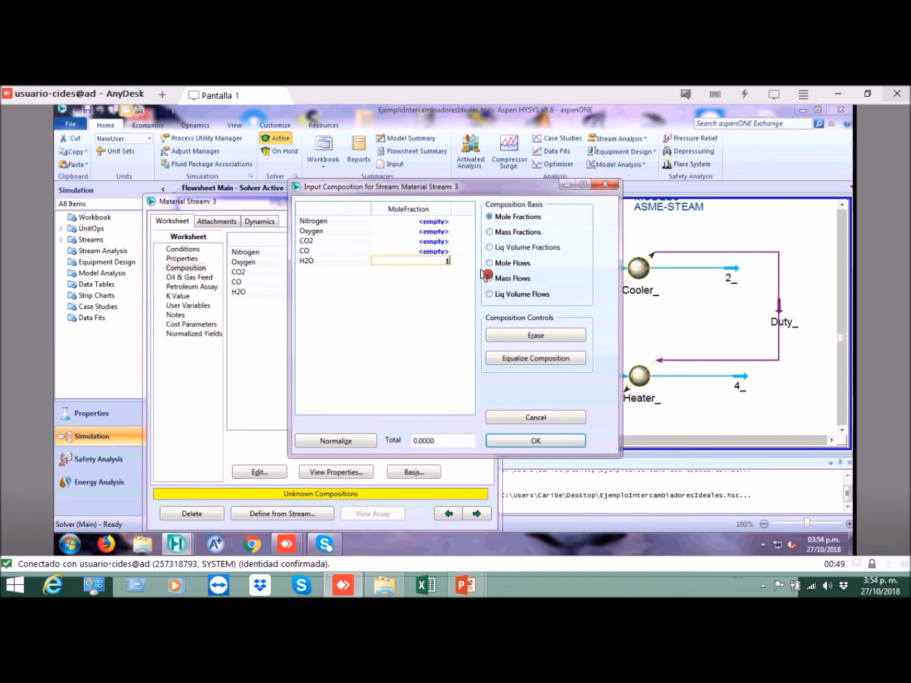
pyautogui.press('Return')
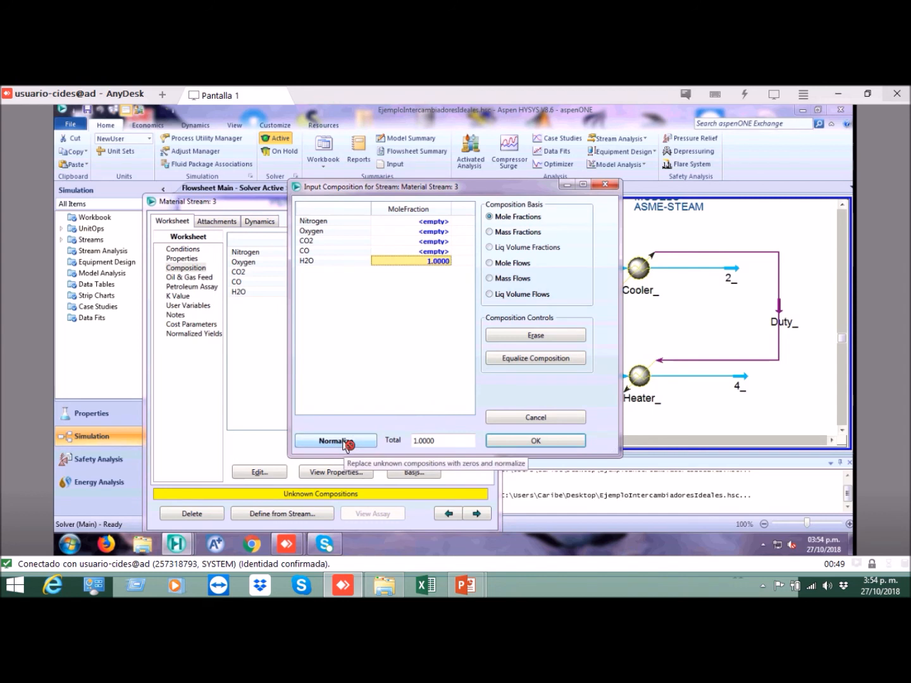
pyautogui.click(527, 443)
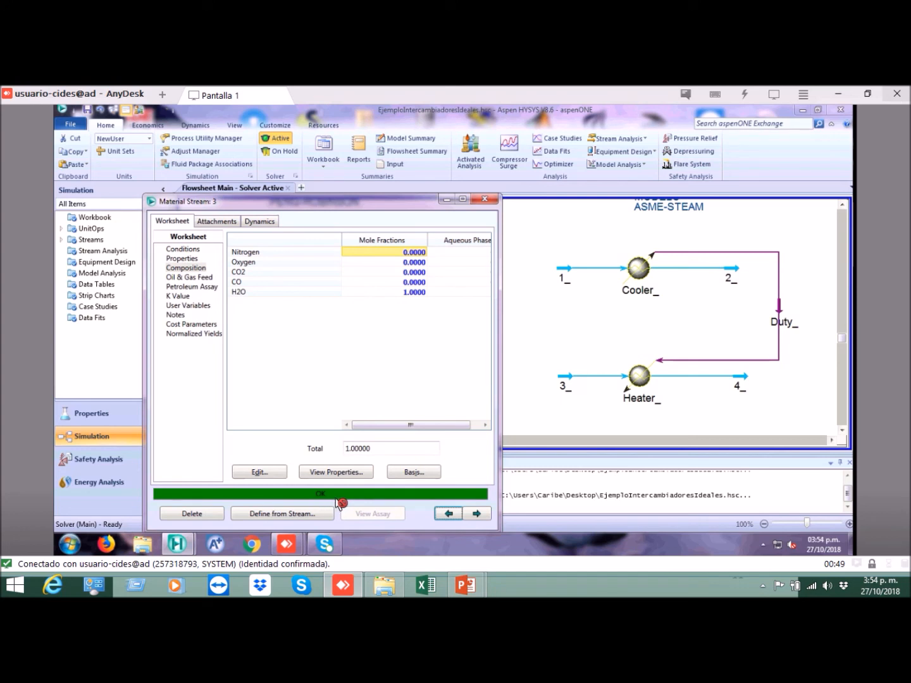
pyautogui.click(190, 250)
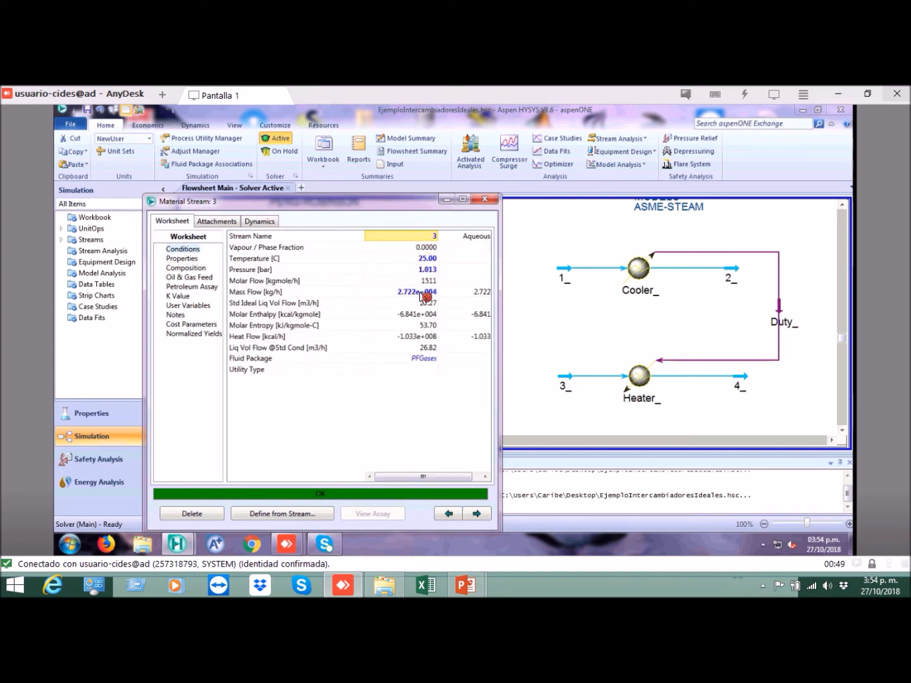
# - Check stream 3's mass flow and temperature in its conditions, and close its property view
pyautogui.moveTo(434, 319)
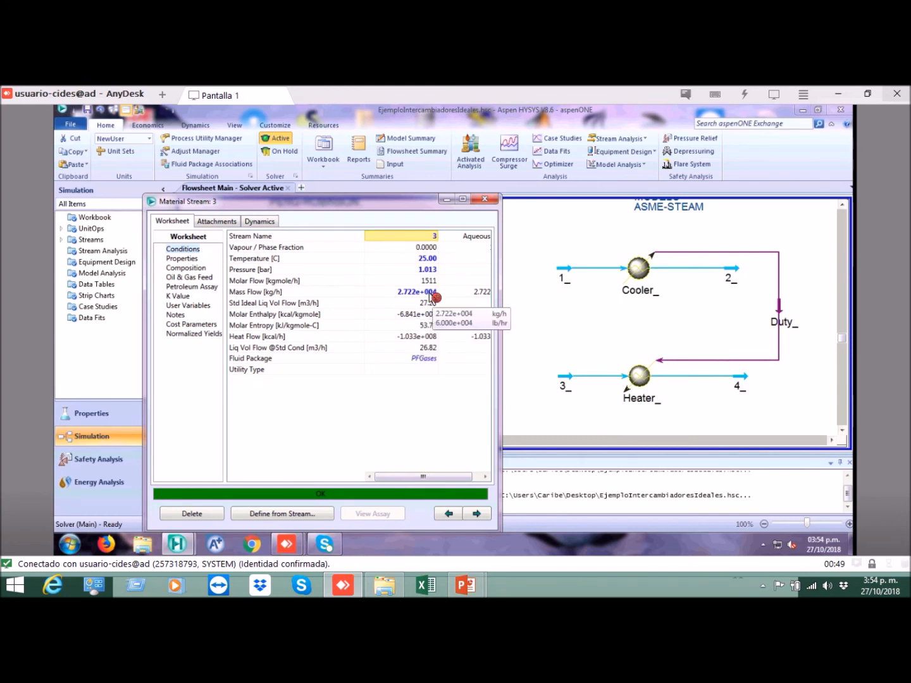
pyautogui.click(432, 293)
pyautogui.click(435, 261)
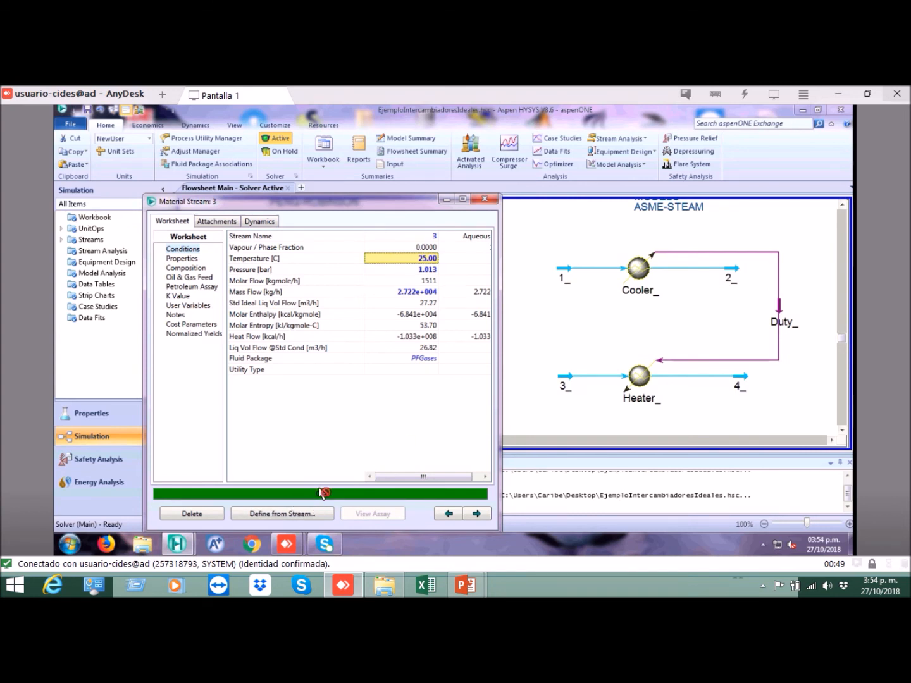
pyautogui.click(485, 199)
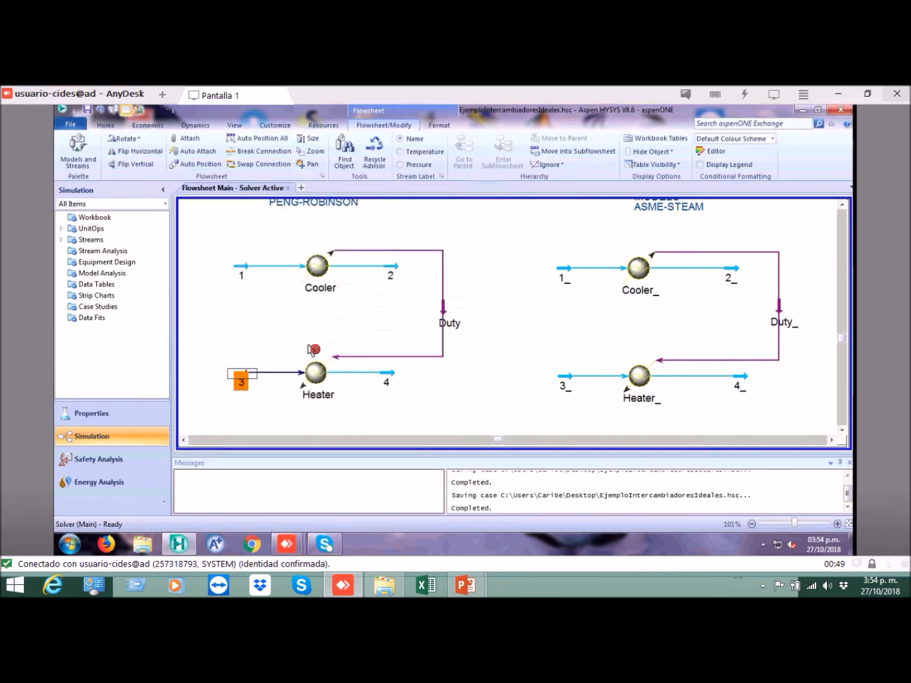
pyautogui.click(260, 400)
pyautogui.click(245, 381)
pyautogui.click(279, 419)
pyautogui.click(251, 379)
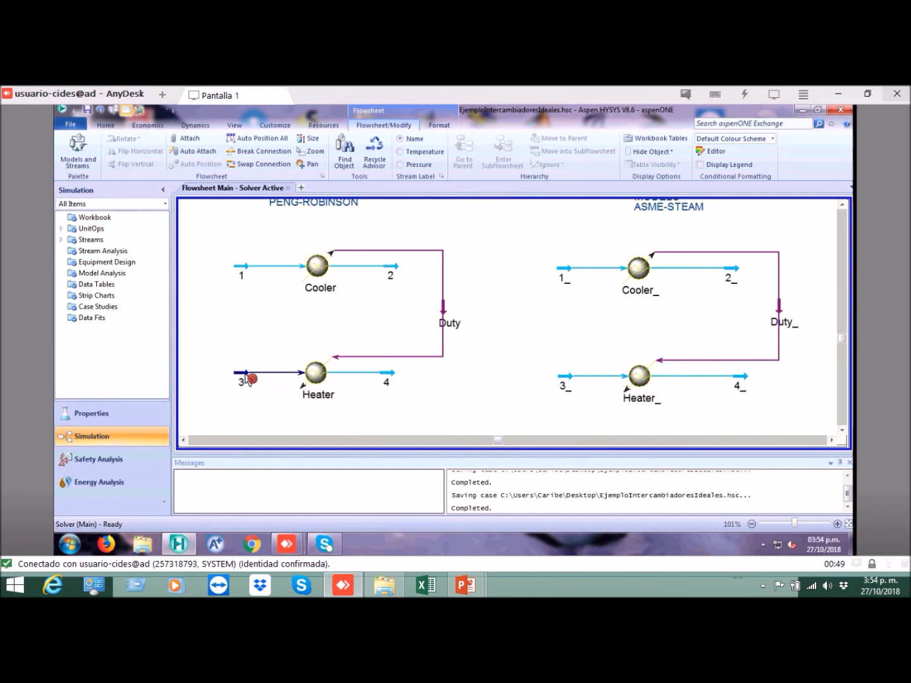
pyautogui.click(270, 396)
pyautogui.click(316, 376)
pyautogui.click(323, 334)
pyautogui.click(320, 378)
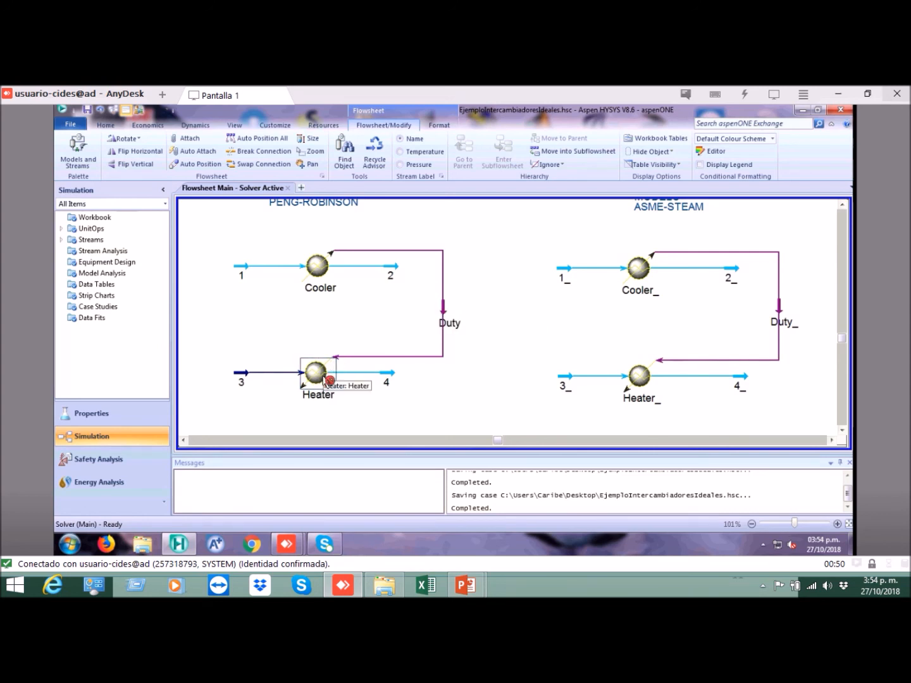
pyautogui.click(396, 375)
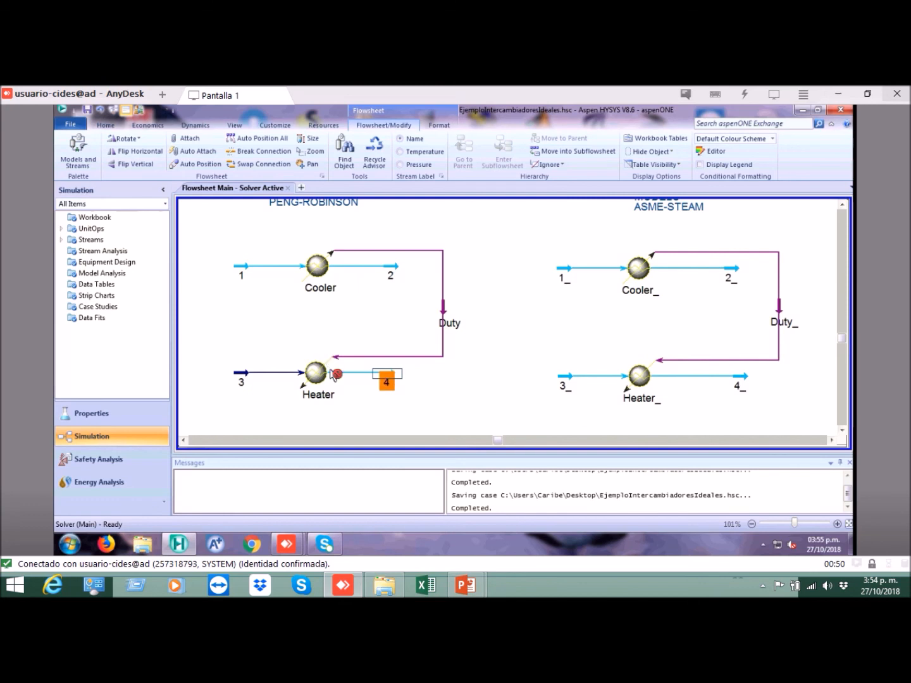
pyautogui.click(315, 372)
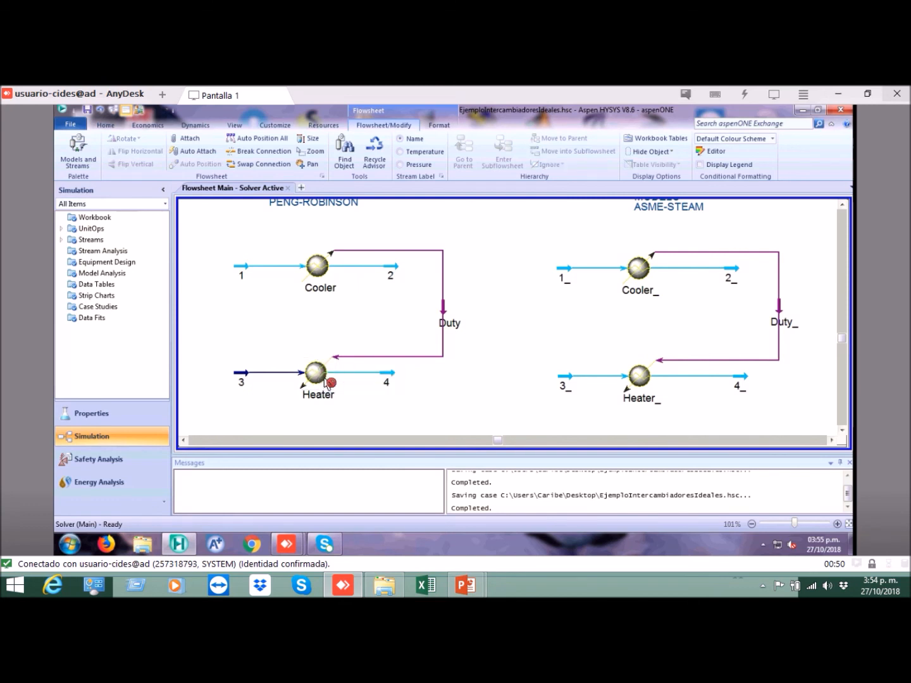
# - Set the pressure drop (Delta P) of the Peng-Robinson Heater to 0 bar and close its property view
pyautogui.doubleClick(316, 372)
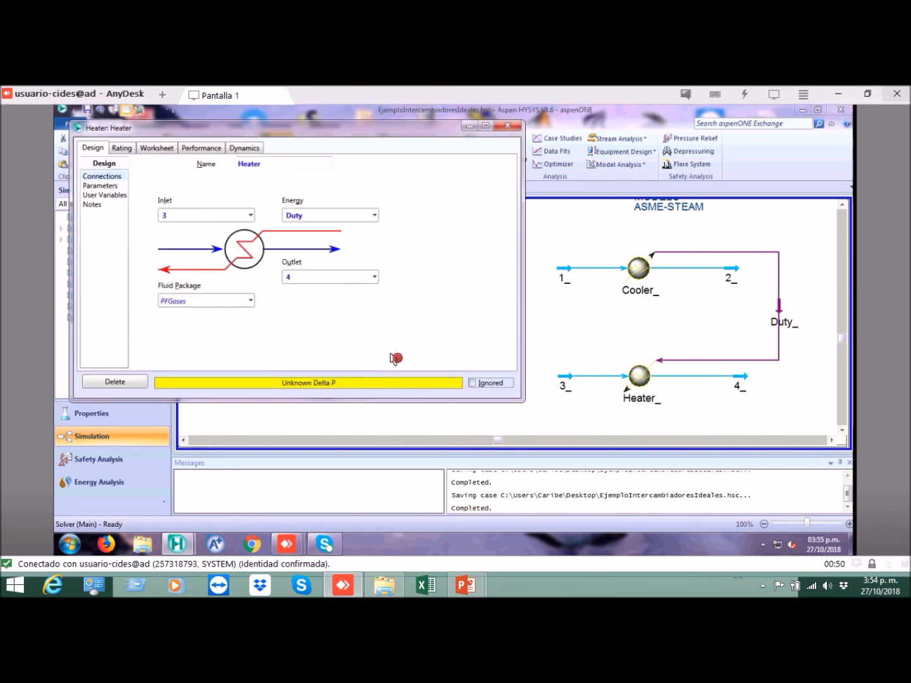
pyautogui.click(98, 151)
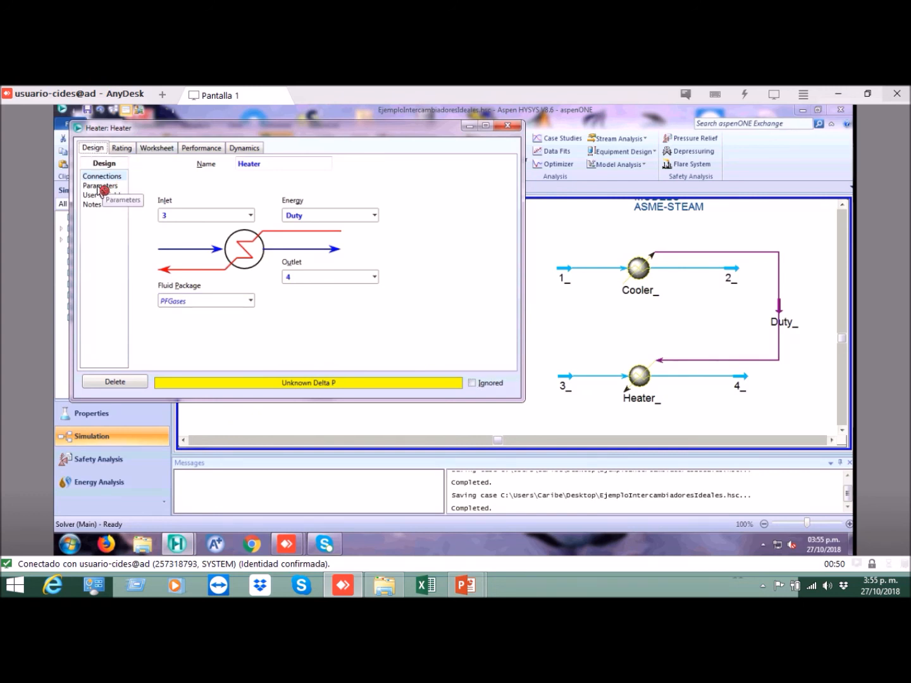
pyautogui.click(99, 186)
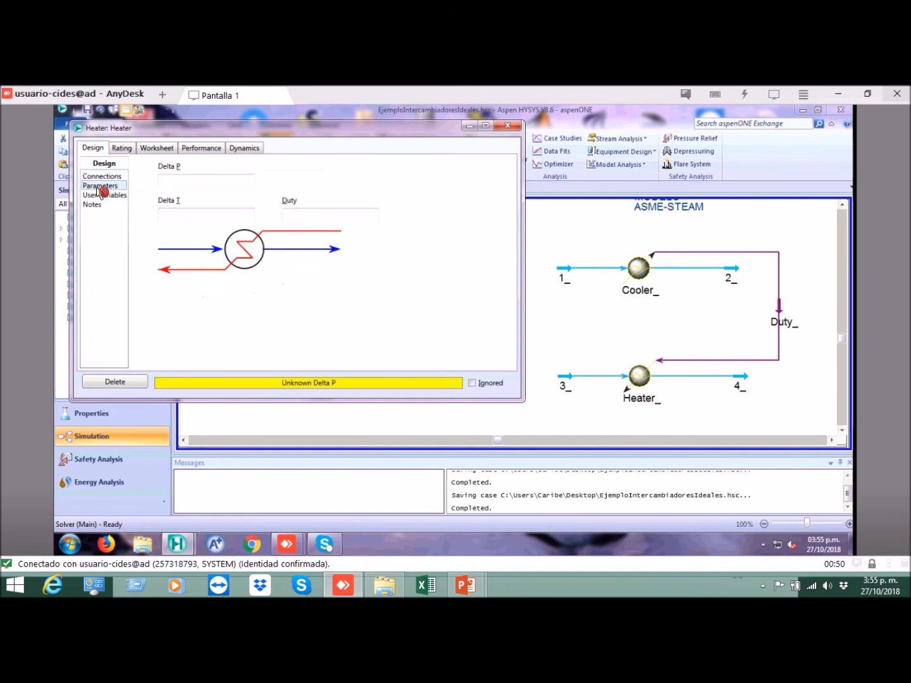
pyautogui.click(188, 184)
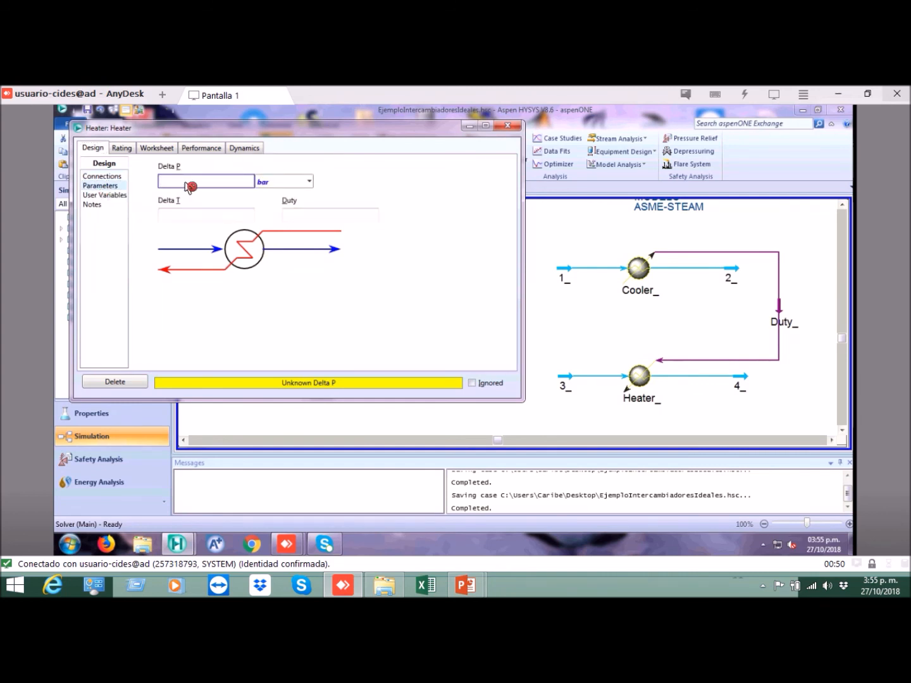
pyautogui.write('0')
pyautogui.click(310, 181)
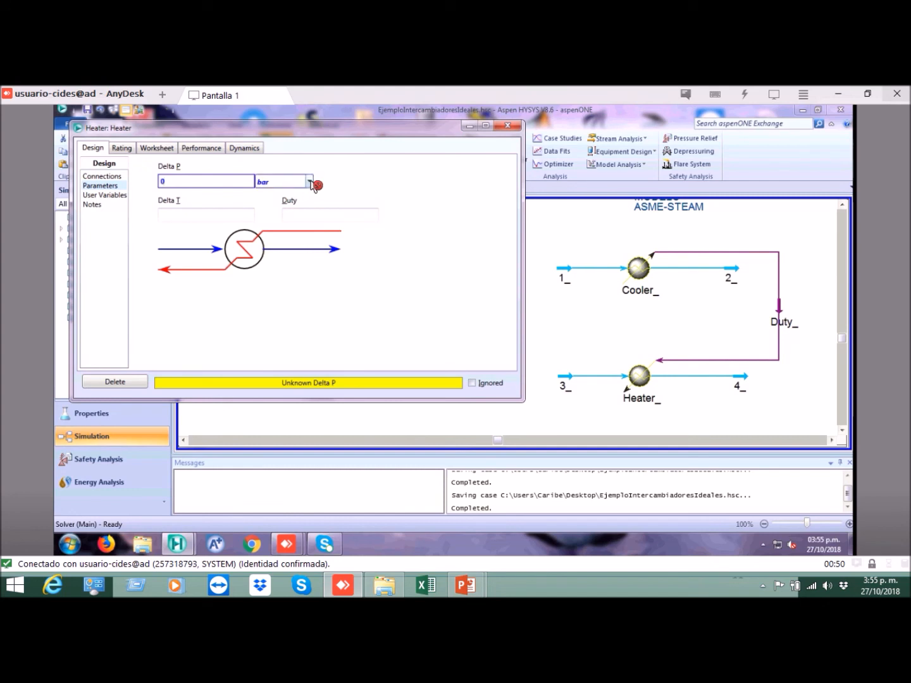
pyautogui.click(203, 185)
pyautogui.click(202, 180)
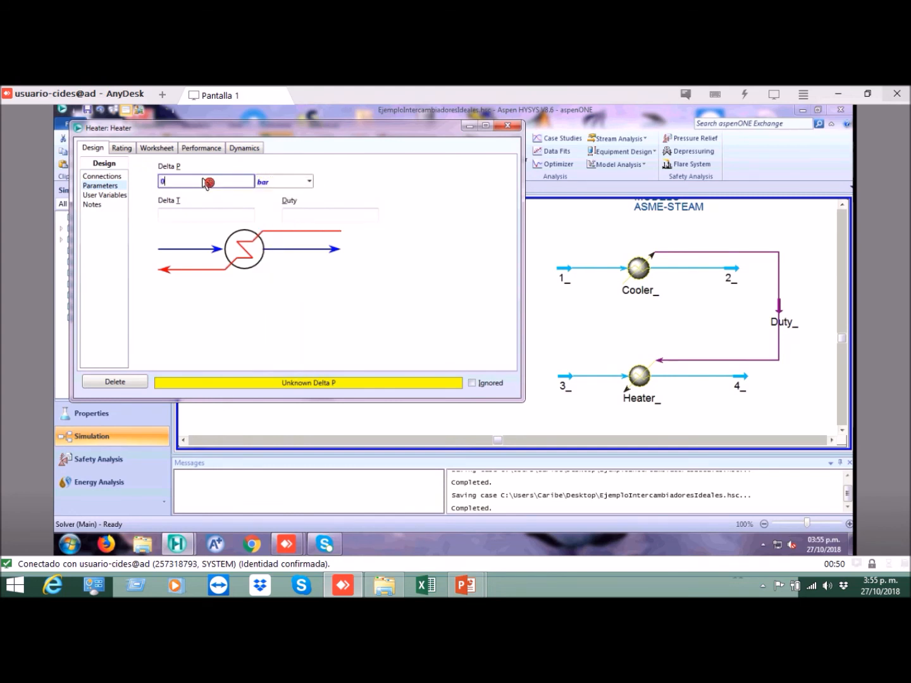
pyautogui.write('0')
pyautogui.press('Return')
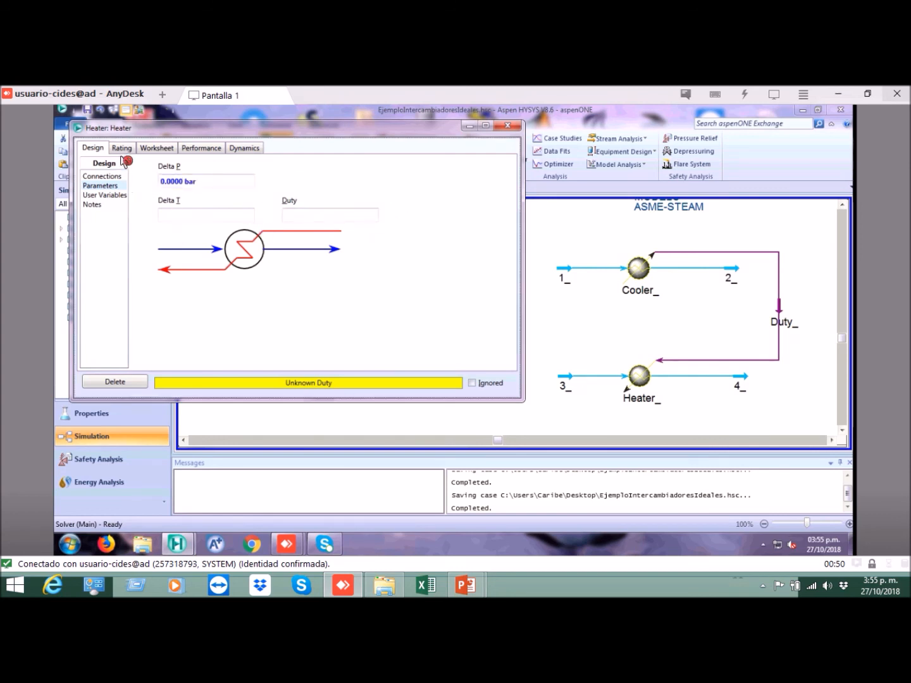
pyautogui.click(512, 129)
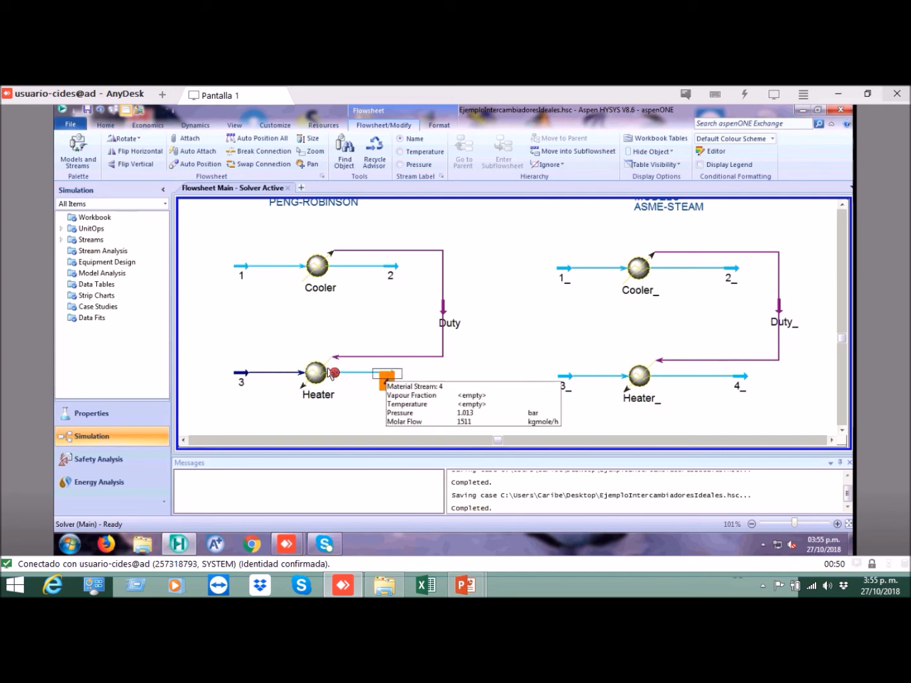
# - Open the property view of stream 4, the outlet of the Peng-Robinson Heater
pyautogui.click(388, 379)
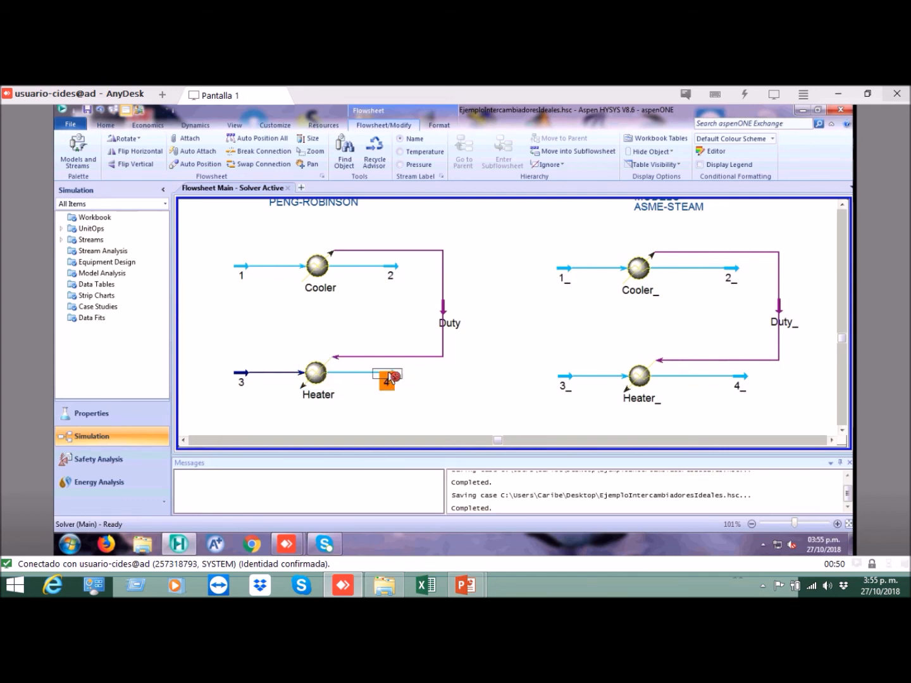
pyautogui.click(396, 393)
pyautogui.moveTo(395, 379)
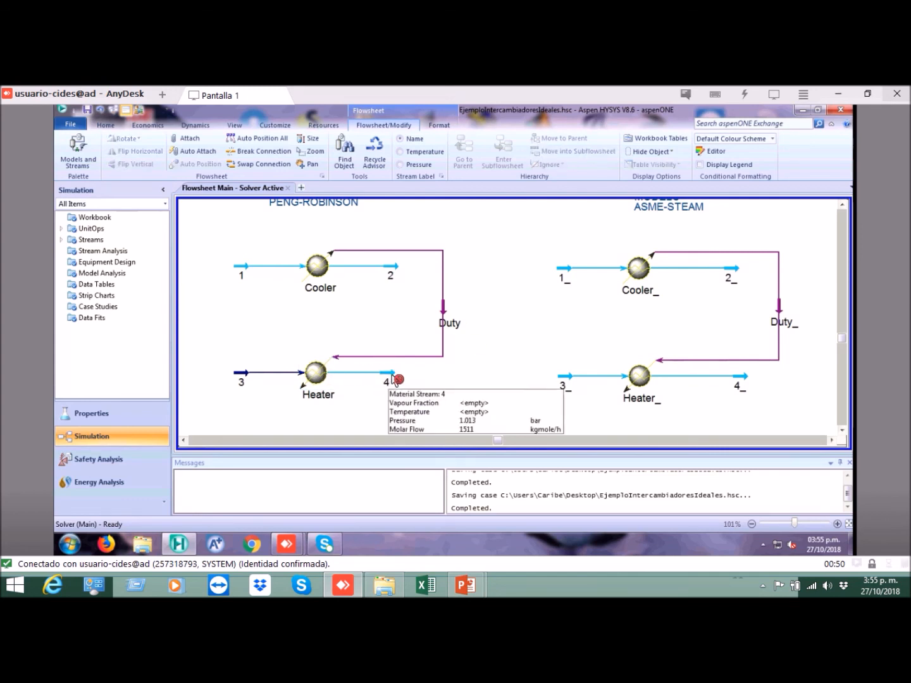
pyautogui.click(395, 378)
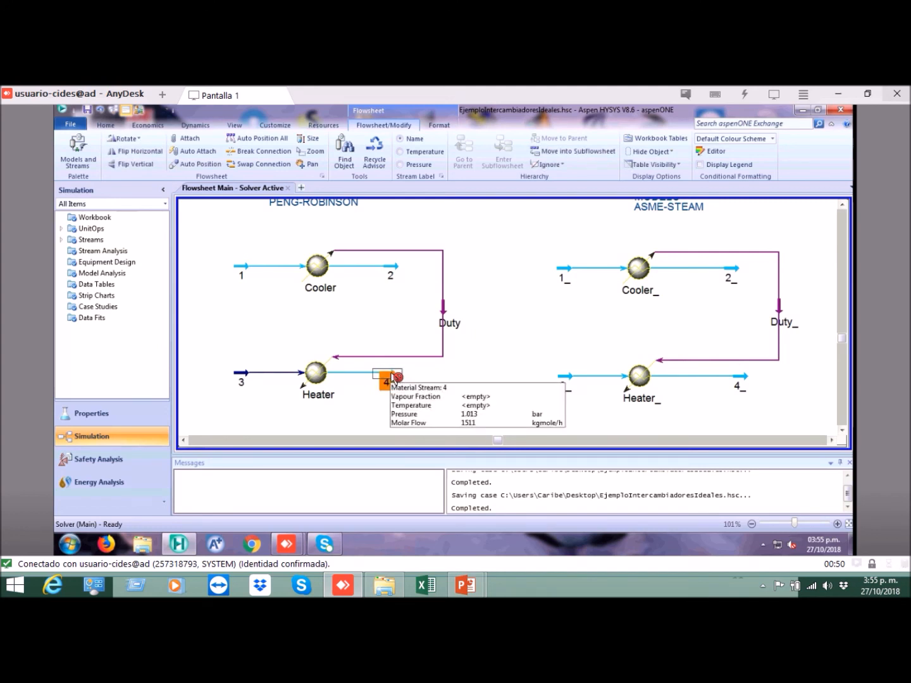
pyautogui.doubleClick(395, 378)
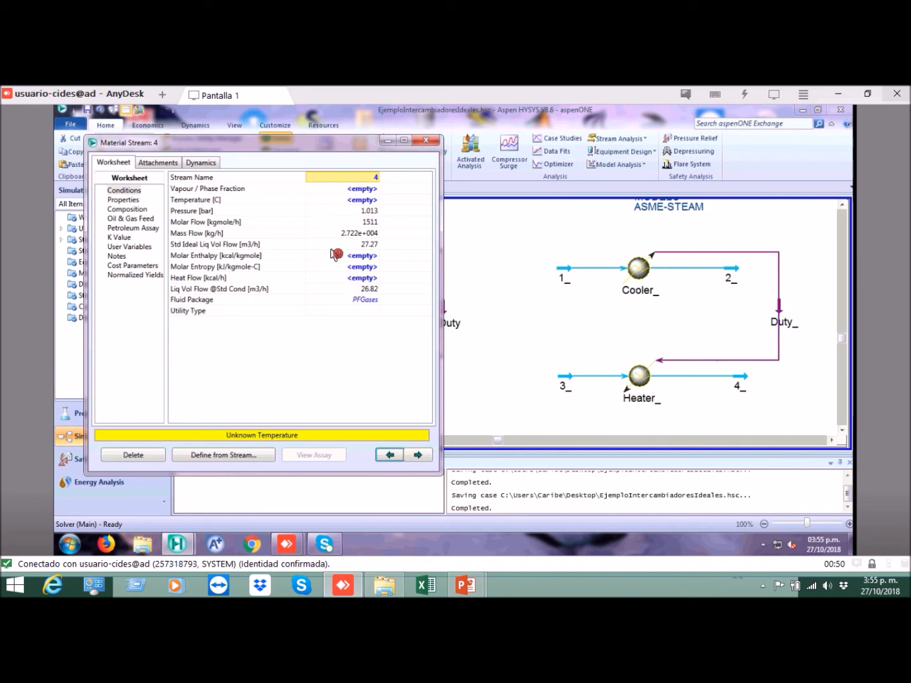
pyautogui.click(112, 164)
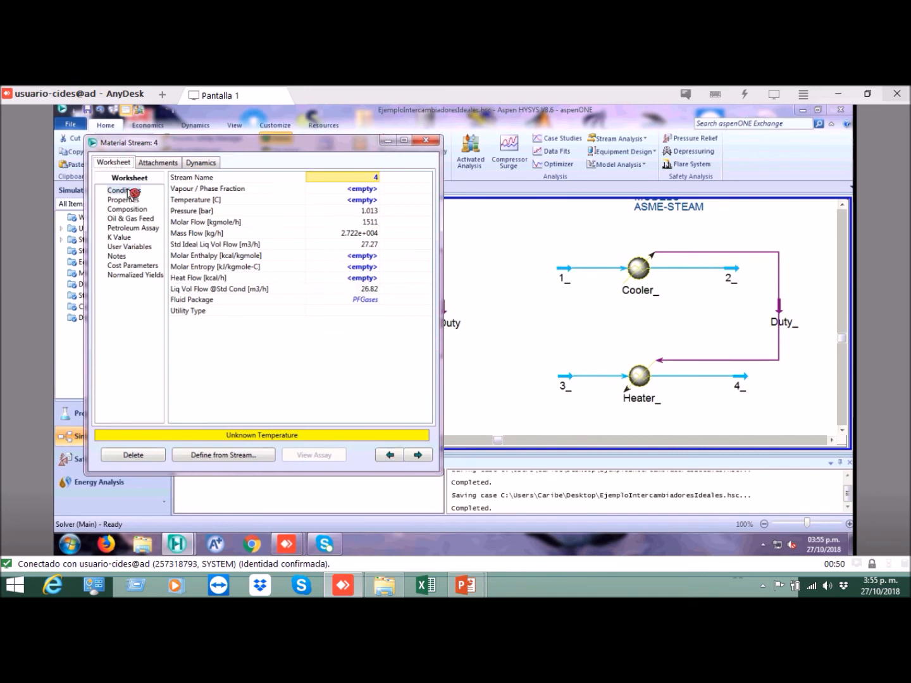
# - Examine stream 4's pressure, molar flow, mass flow and standard ideal liquid volume flow, and which conditions are still empty
pyautogui.click(367, 190)
pyautogui.click(364, 202)
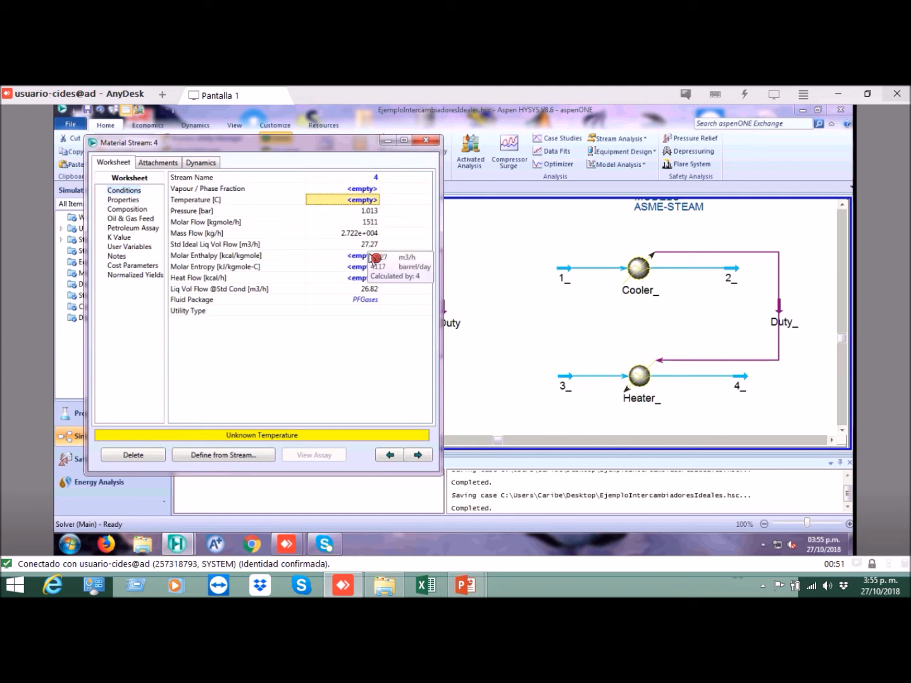
pyautogui.click(373, 255)
pyautogui.click(370, 212)
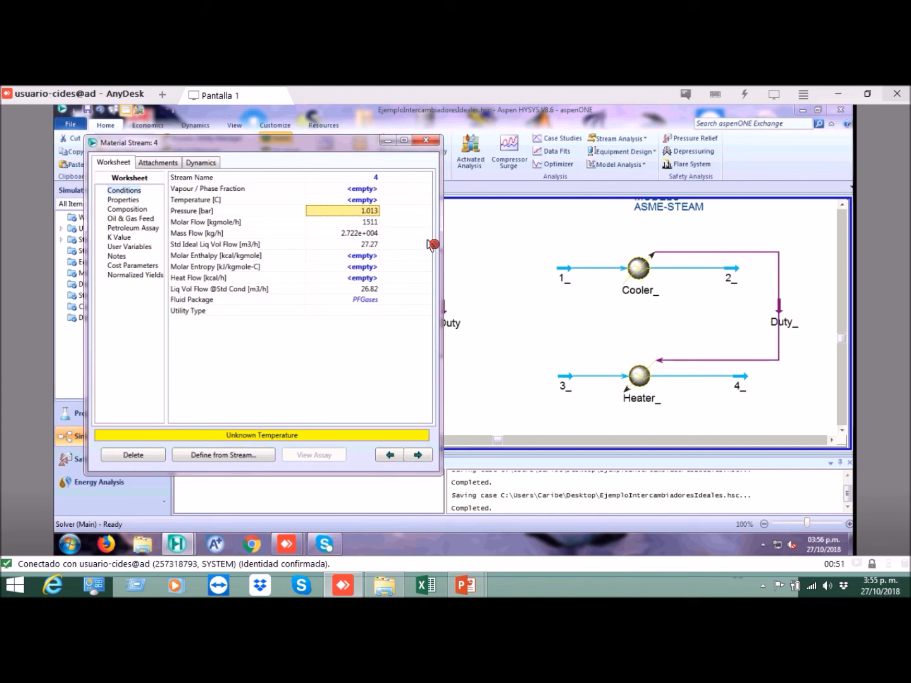
pyautogui.click(374, 223)
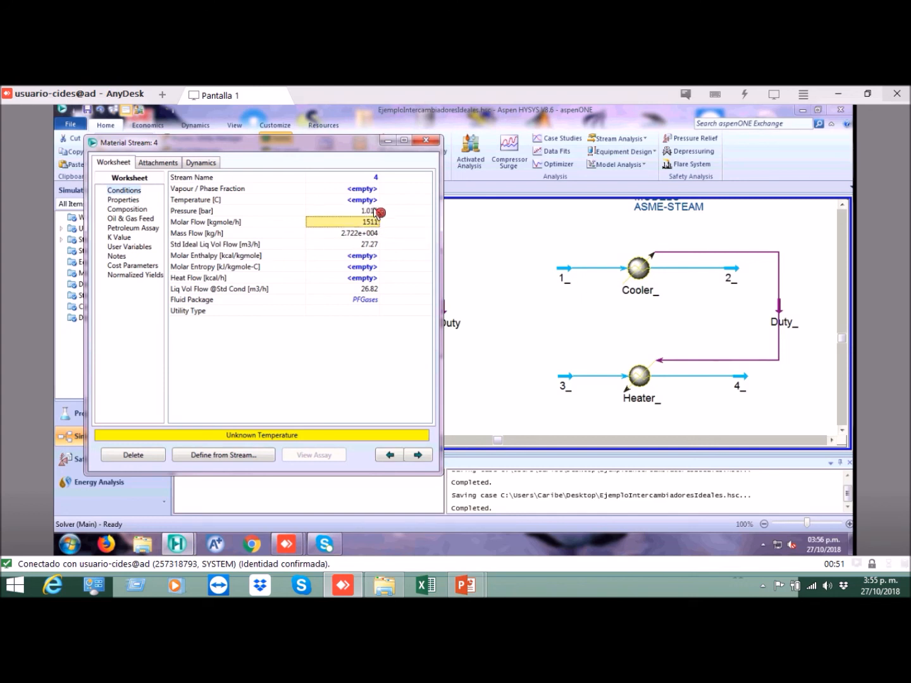
pyautogui.click(376, 212)
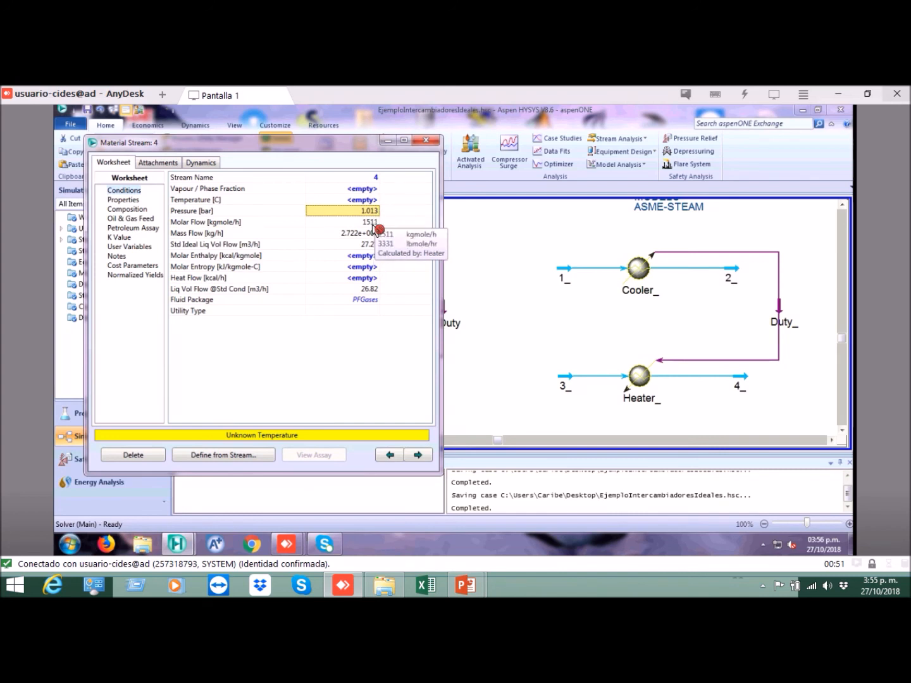
pyautogui.click(374, 226)
pyautogui.click(378, 235)
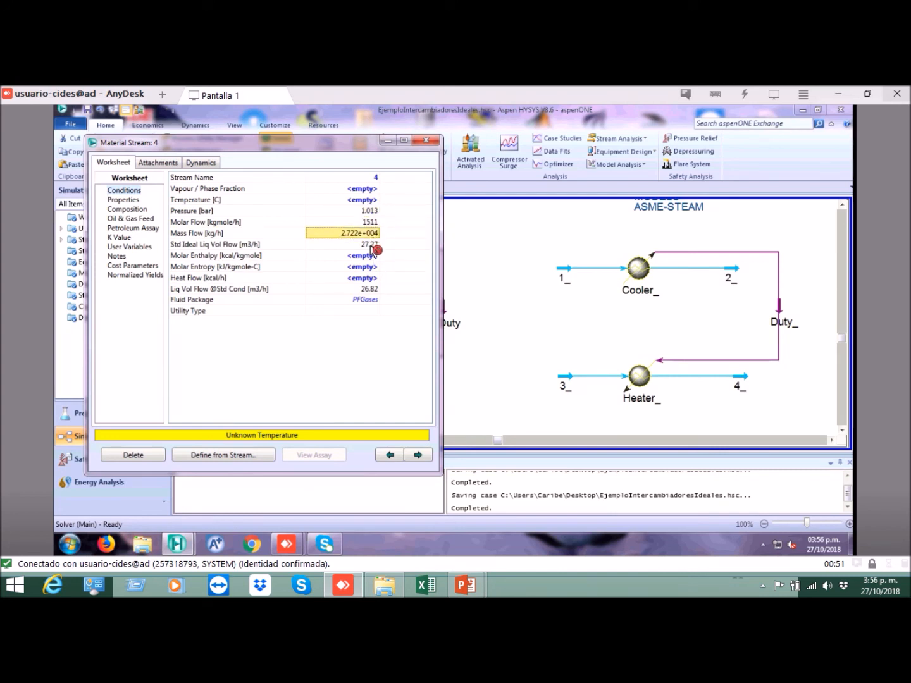
pyautogui.click(379, 245)
pyautogui.click(378, 232)
pyautogui.moveTo(375, 223); pyautogui.dragTo(373, 245)
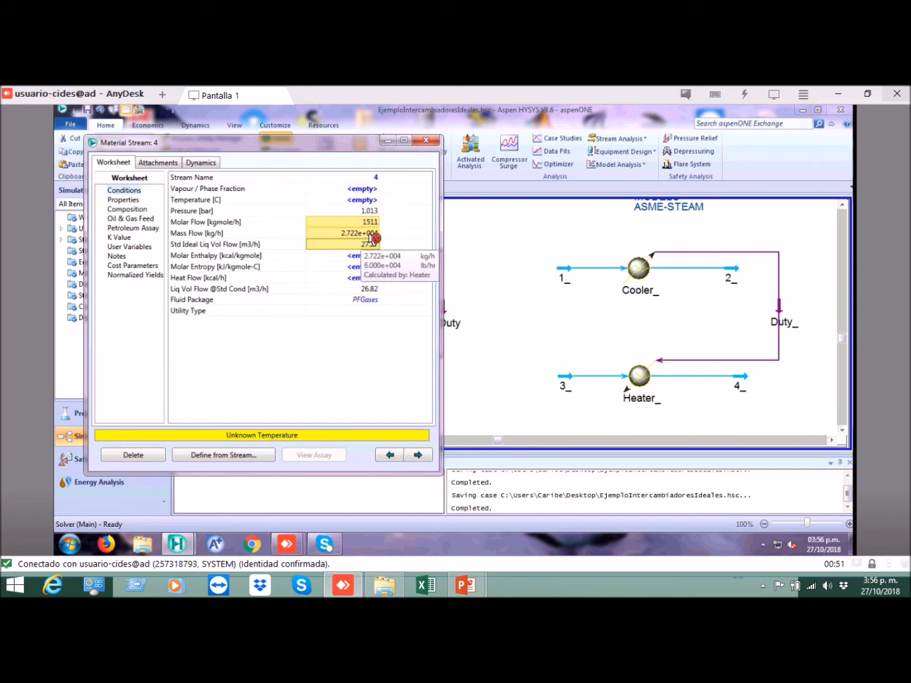
pyautogui.click(371, 235)
pyautogui.click(372, 223)
pyautogui.click(373, 234)
pyautogui.click(372, 242)
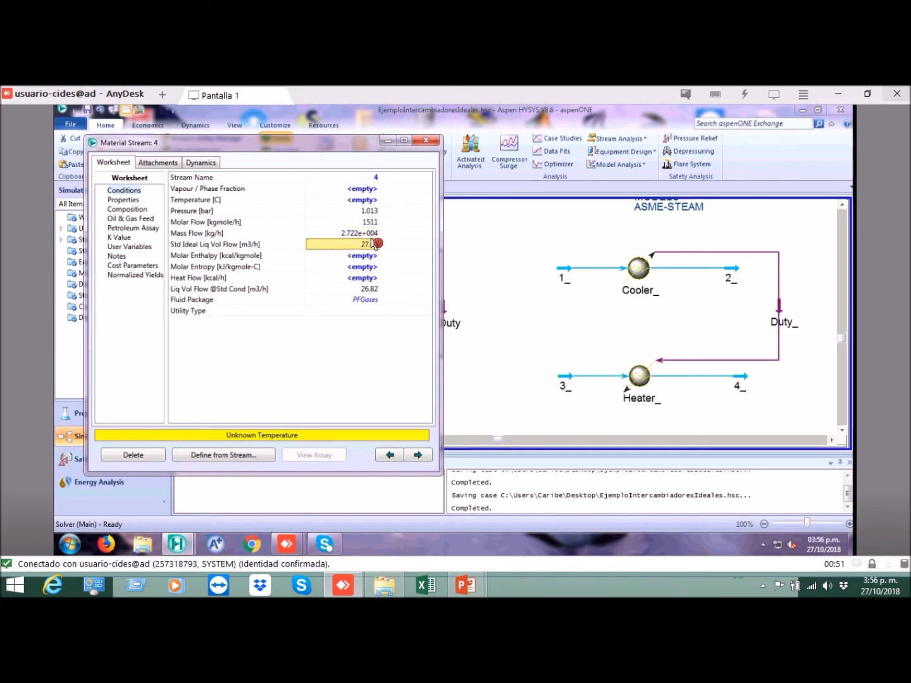
pyautogui.click(374, 223)
pyautogui.click(373, 234)
pyautogui.click(373, 245)
pyautogui.click(373, 234)
pyautogui.click(374, 222)
pyautogui.click(373, 234)
pyautogui.click(373, 244)
# - Check the H2O mole fraction in stream 4's composition and return to its conditions
pyautogui.click(132, 210)
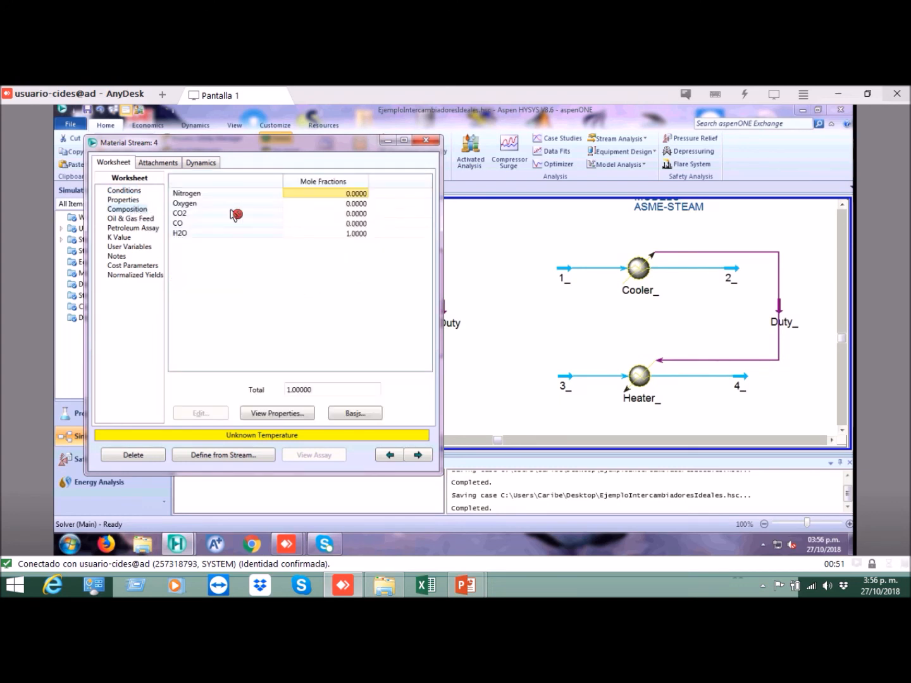
pyautogui.click(357, 235)
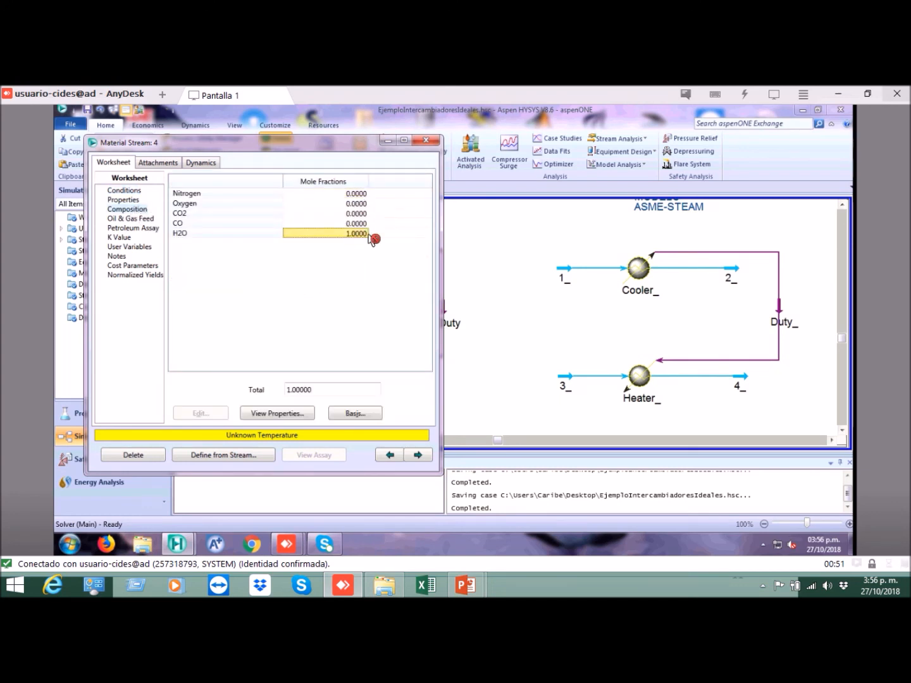
pyautogui.click(138, 192)
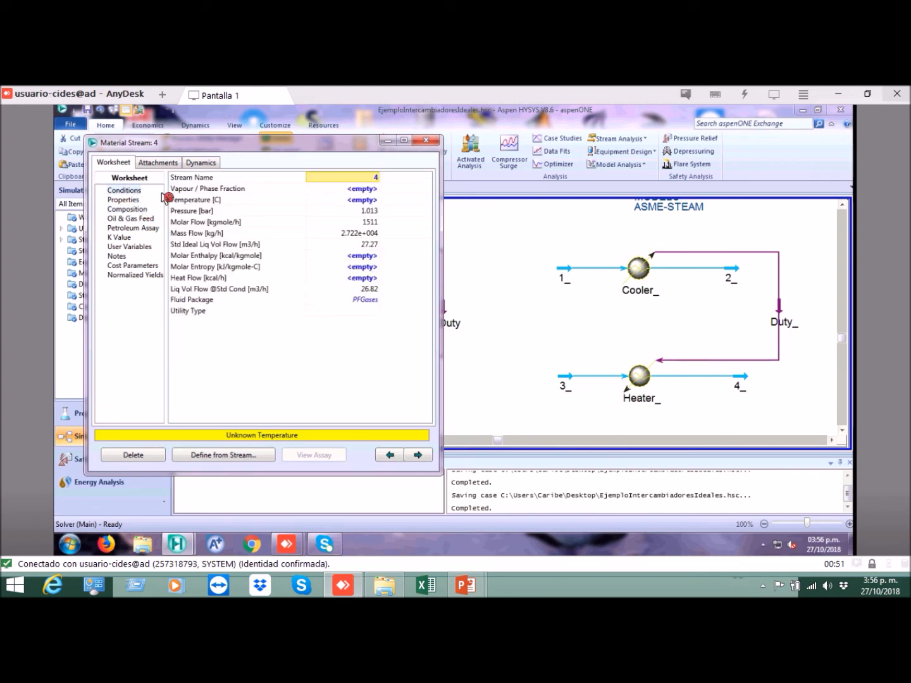
# - Set the vapour fraction of stream 4, the Peng-Robinson Heater outlet, to 1
pyautogui.click(361, 233)
pyautogui.click(370, 221)
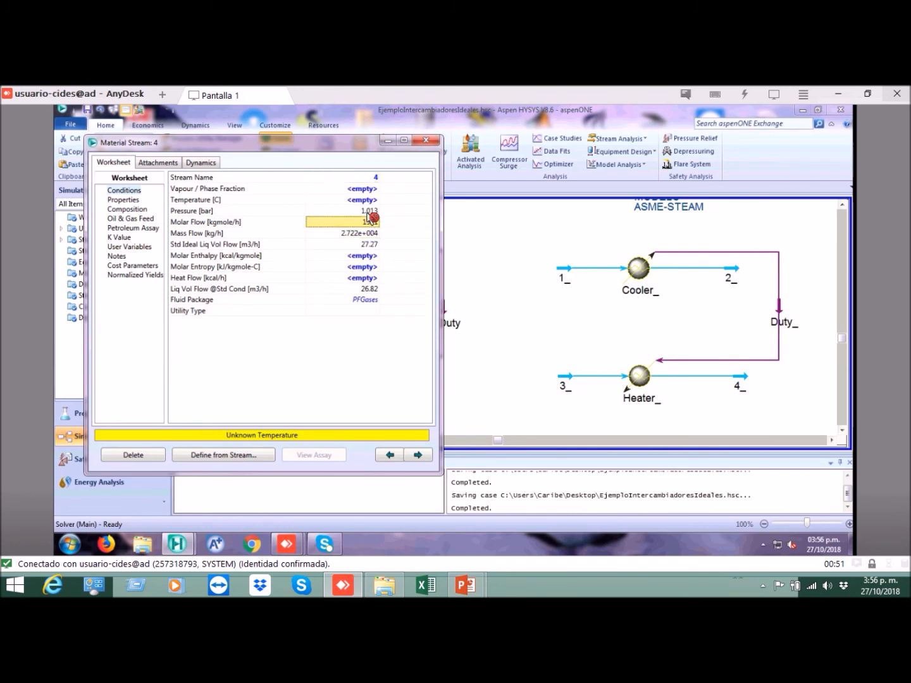
pyautogui.click(371, 211)
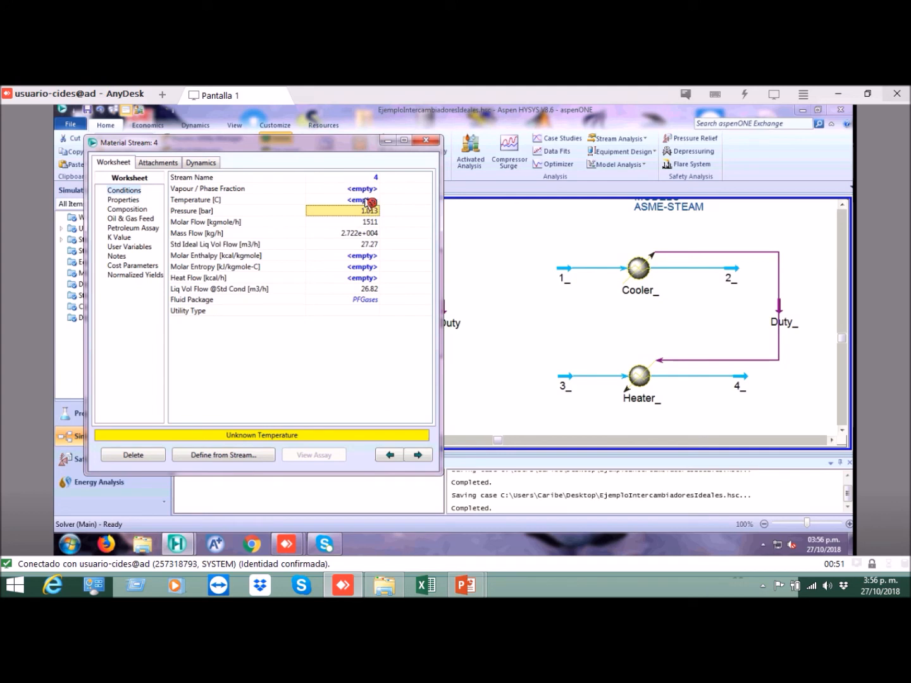
pyautogui.click(370, 202)
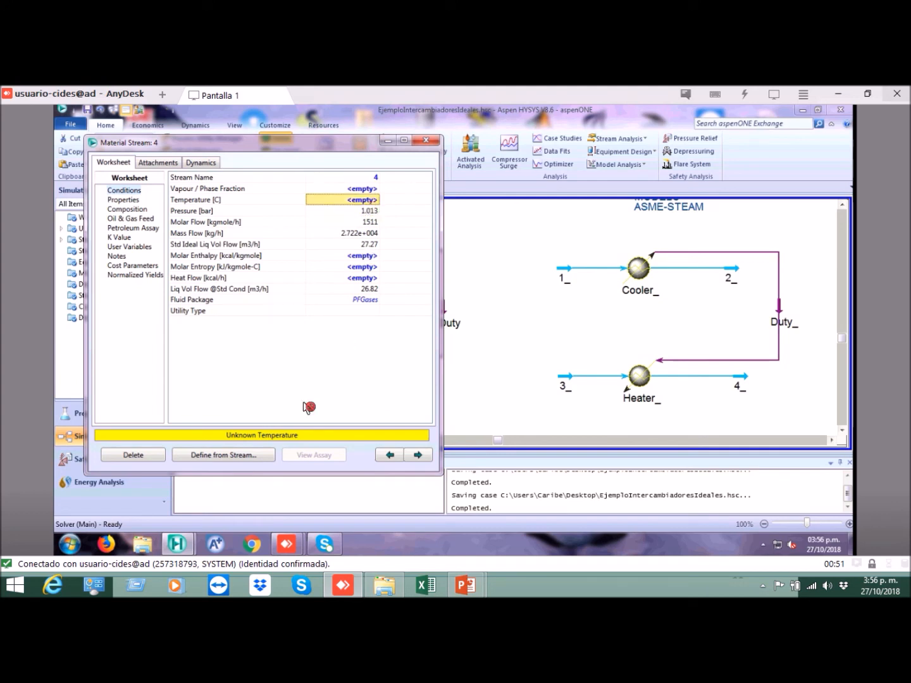
pyautogui.click(372, 209)
pyautogui.click(368, 200)
pyautogui.click(374, 191)
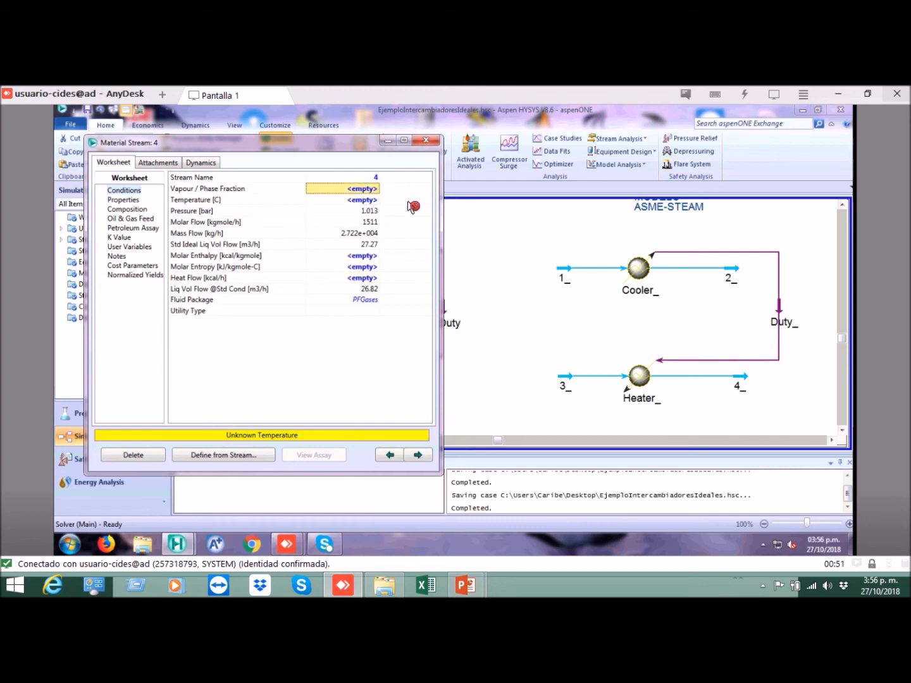
pyautogui.write('1')
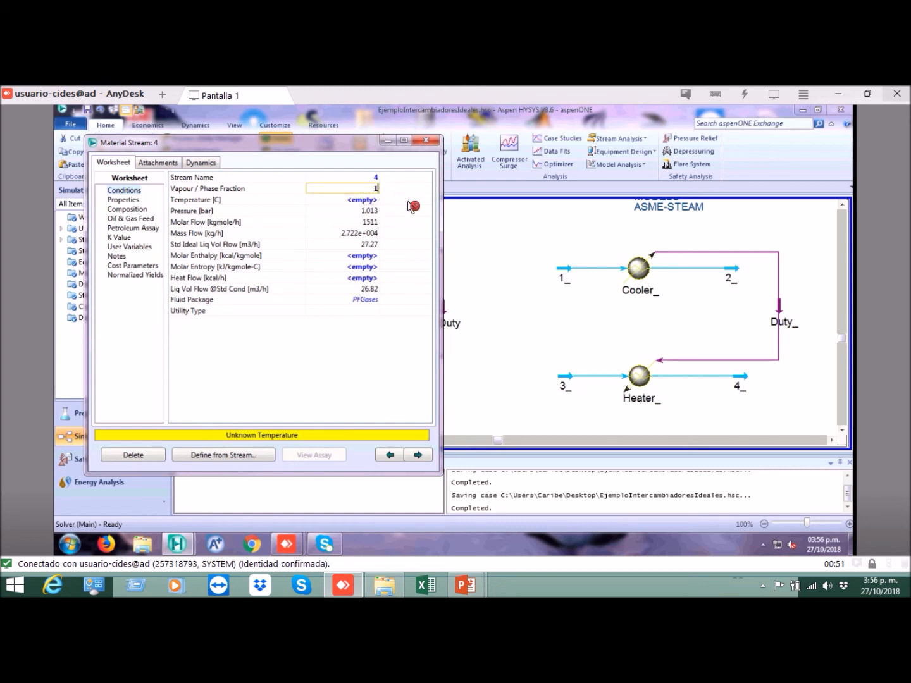
pyautogui.press('Return')
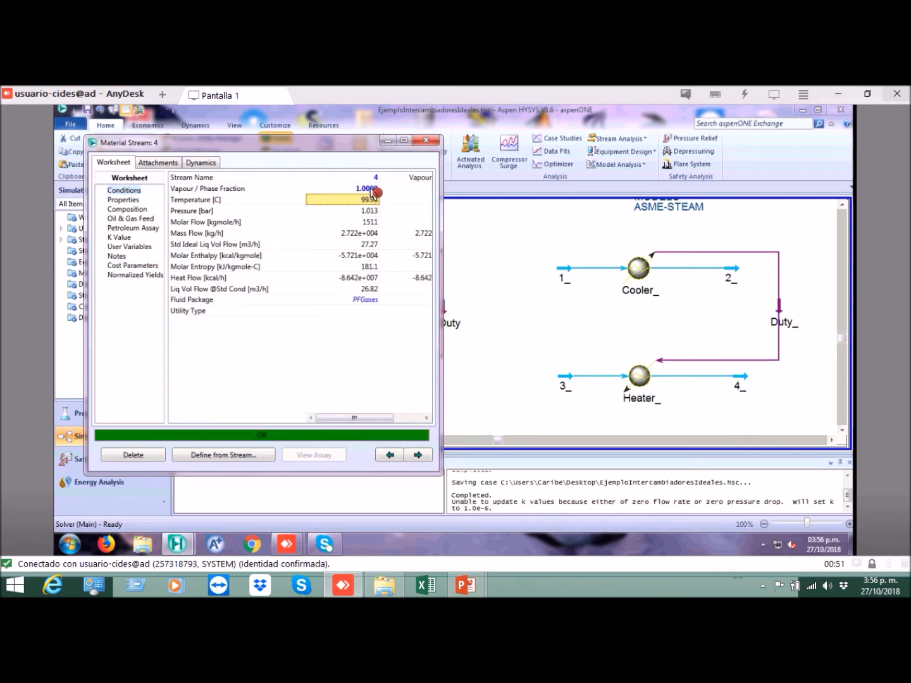
# - Review stream 4's vapour fraction and pressure, and close its property view
pyautogui.click(373, 189)
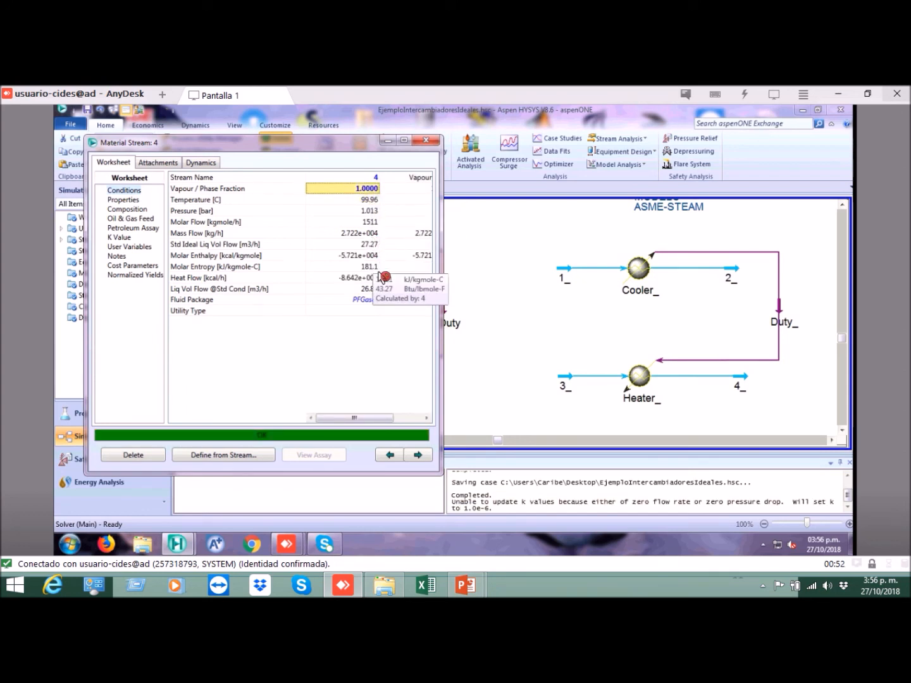
pyautogui.click(379, 210)
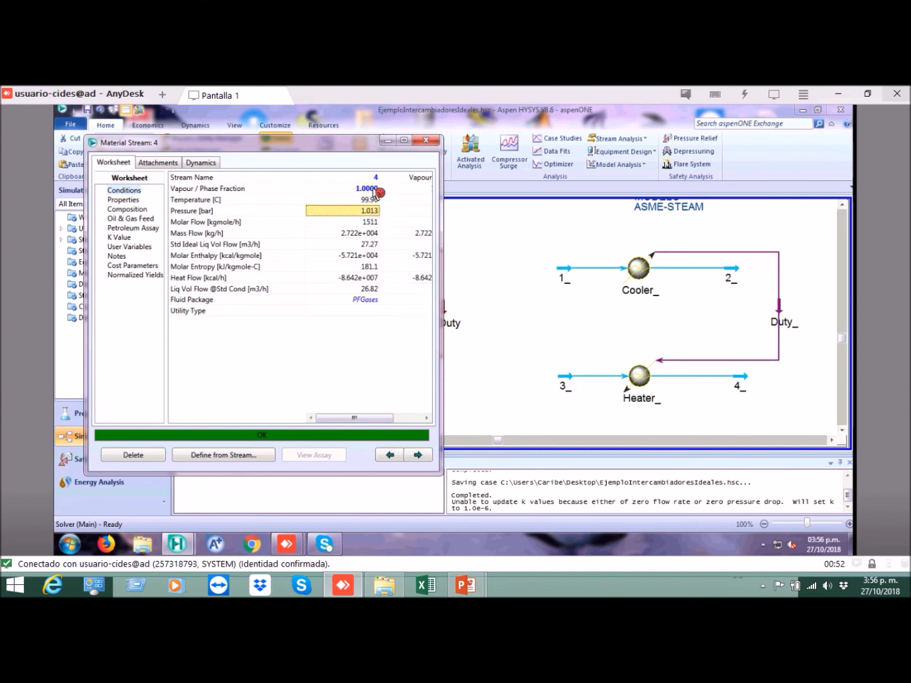
pyautogui.click(378, 191)
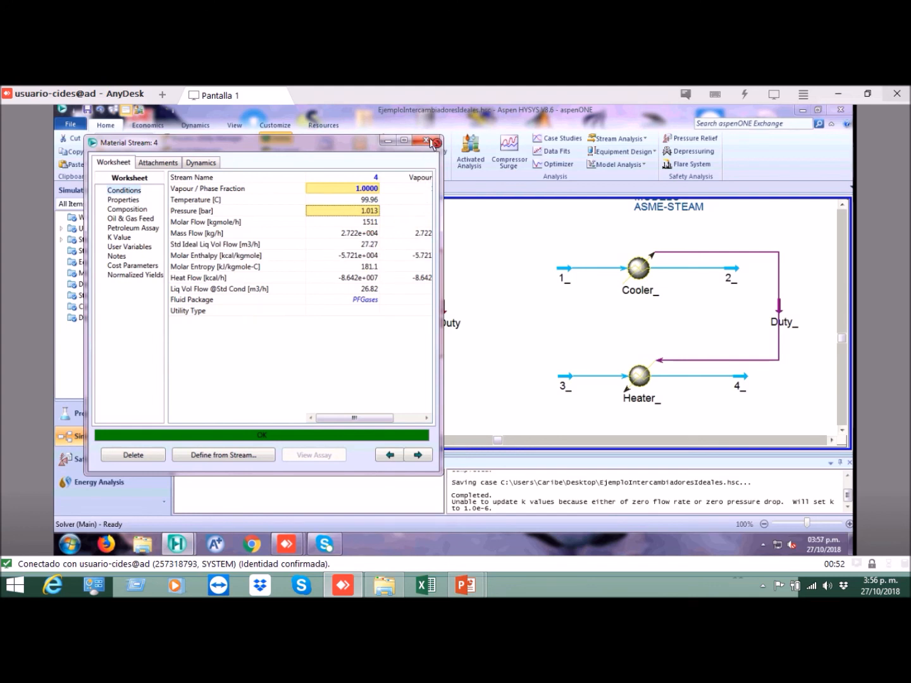
pyautogui.click(433, 144)
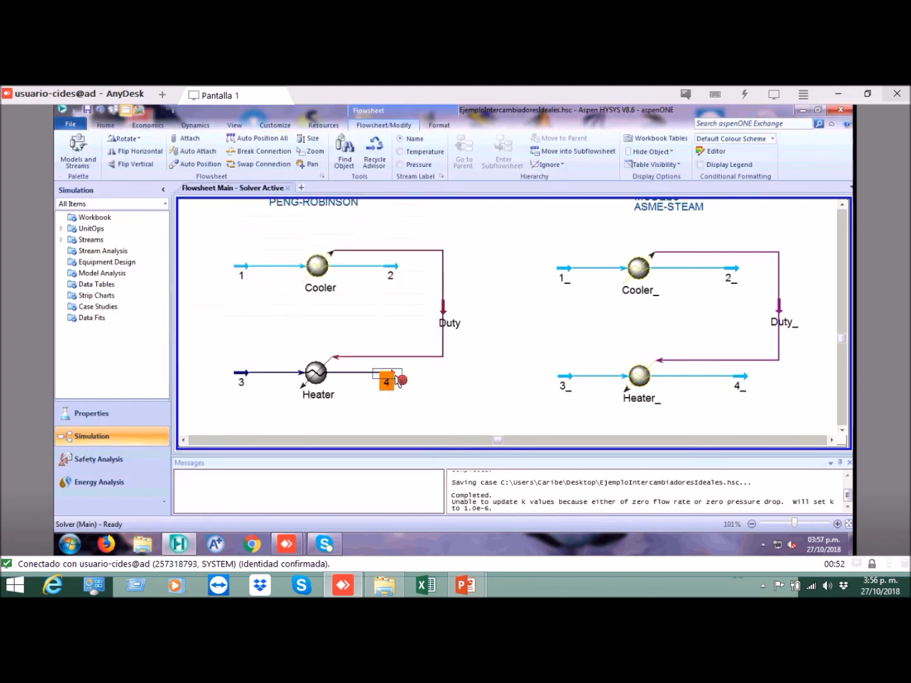
pyautogui.click(242, 378)
pyautogui.click(387, 379)
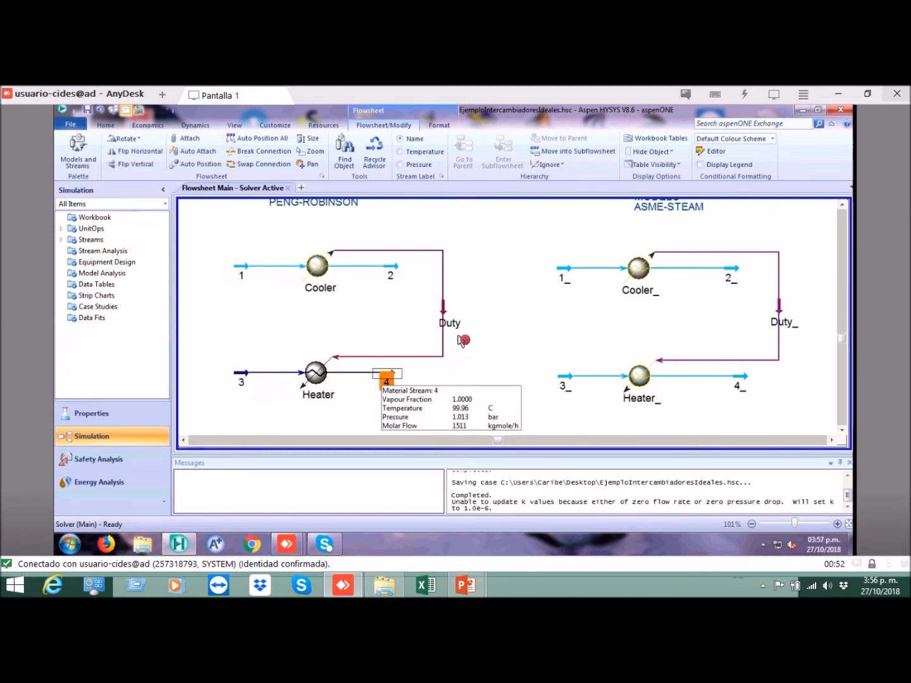
pyautogui.moveTo(447, 315)
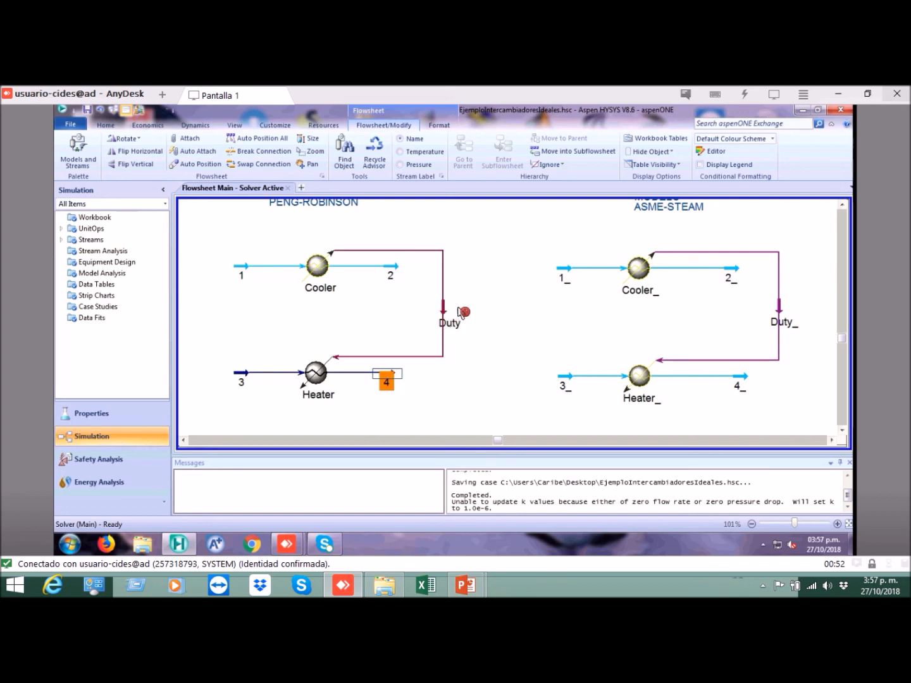
pyautogui.click(362, 310)
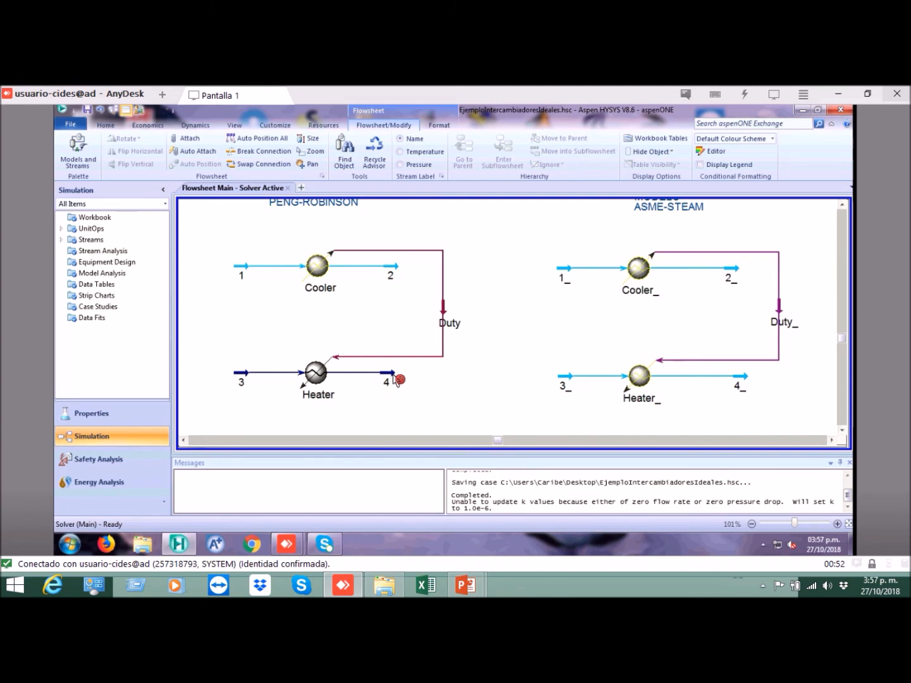
pyautogui.click(399, 378)
pyautogui.click(326, 285)
pyautogui.click(273, 305)
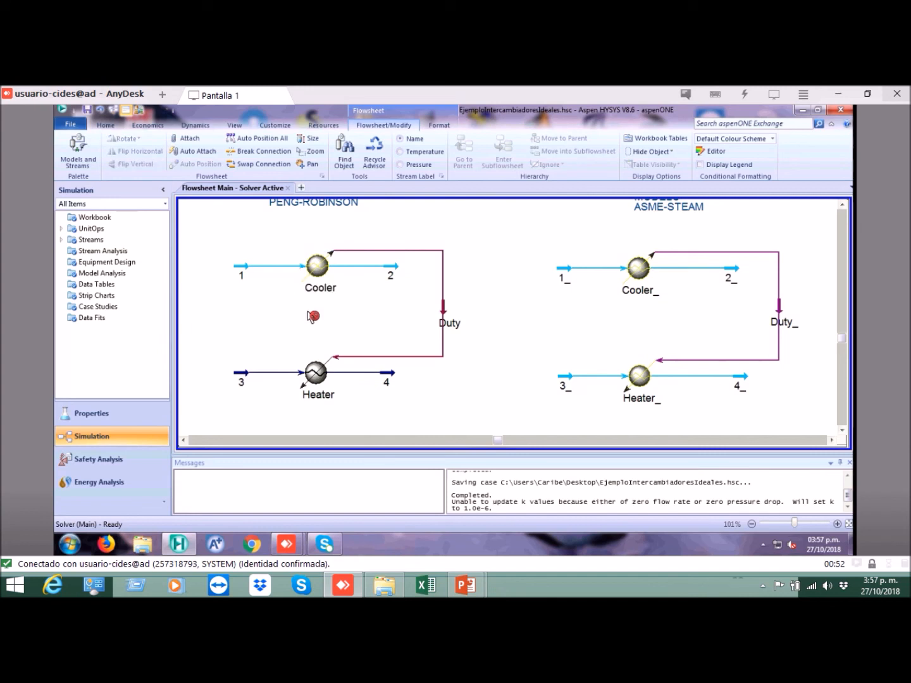
pyautogui.click(315, 271)
pyautogui.click(270, 293)
pyautogui.click(244, 268)
pyautogui.click(316, 272)
pyautogui.click(273, 316)
pyautogui.click(316, 270)
pyautogui.click(270, 315)
pyautogui.click(319, 269)
pyautogui.click(325, 319)
pyautogui.click(315, 266)
pyautogui.click(325, 322)
# - Open the Peng-Robinson Cooler's property view and show the worksheet conditions of streams 1, 2 and Duty
pyautogui.click(321, 270)
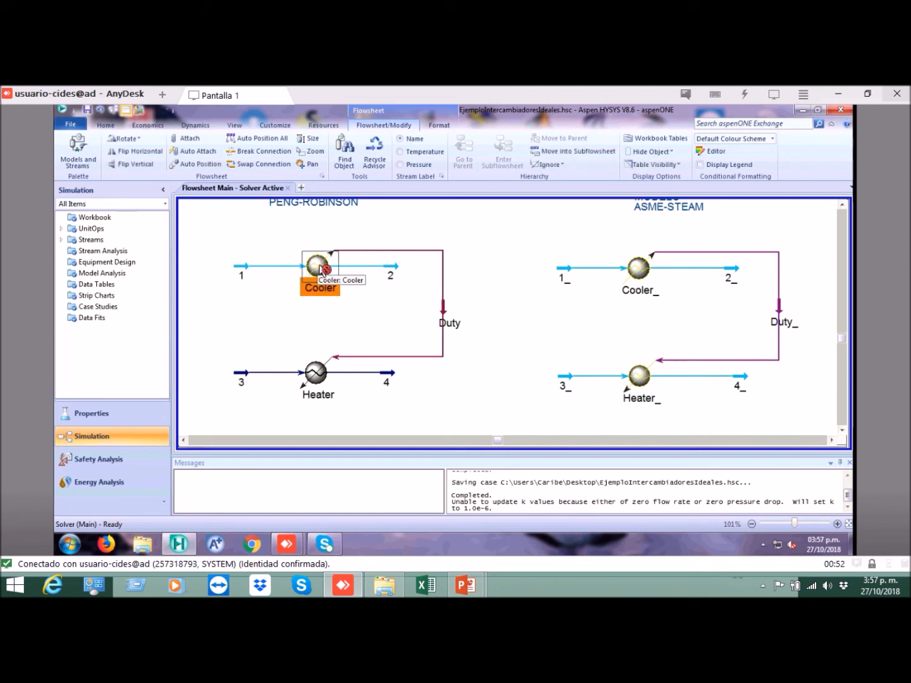
pyautogui.doubleClick(321, 270)
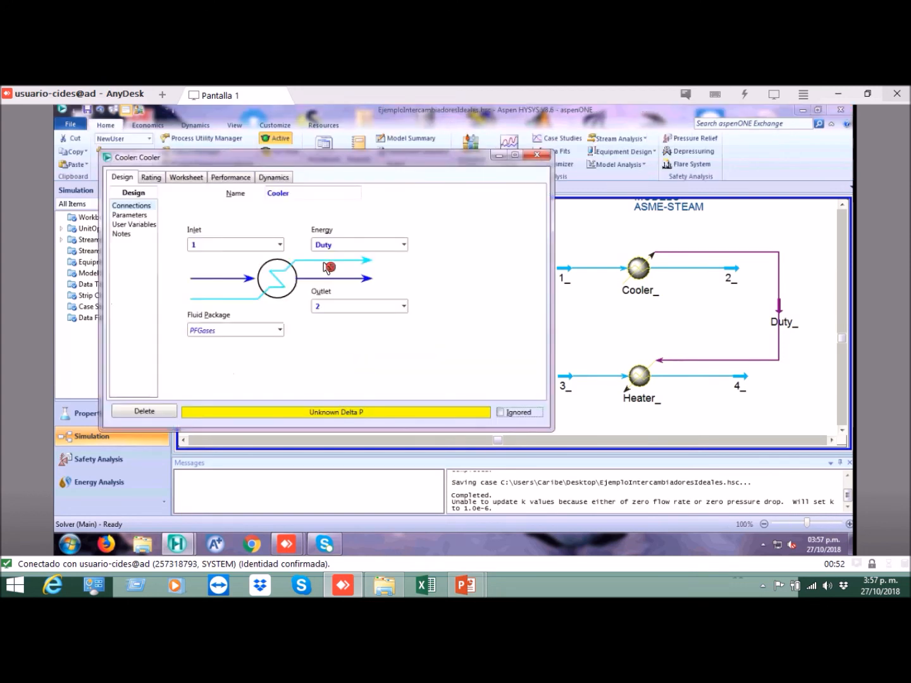
pyautogui.click(200, 181)
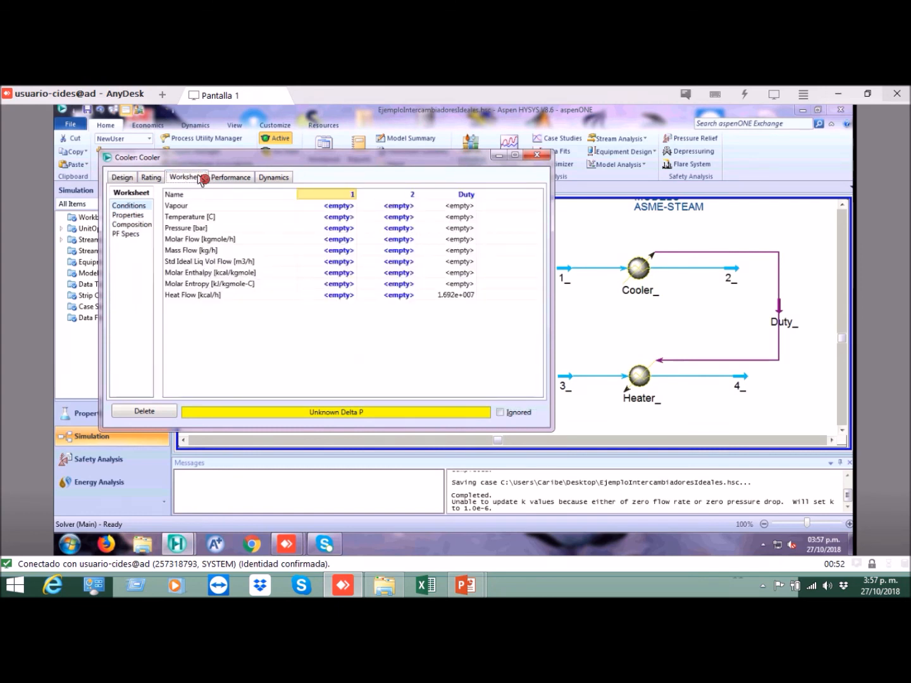
pyautogui.click(376, 198)
pyautogui.click(343, 219)
pyautogui.click(395, 226)
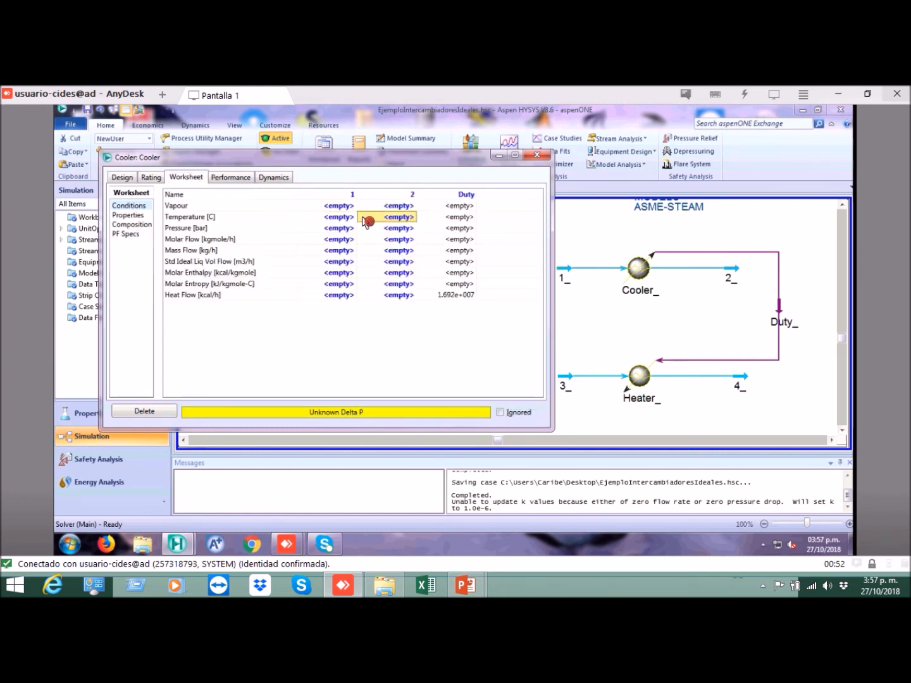
pyautogui.click(339, 225)
pyautogui.click(339, 240)
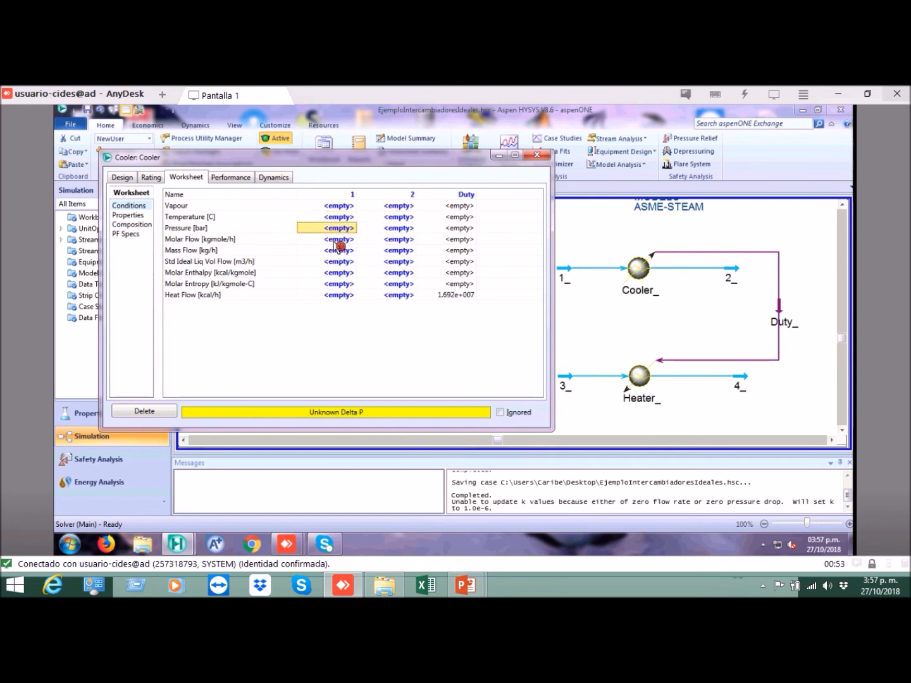
pyautogui.click(339, 218)
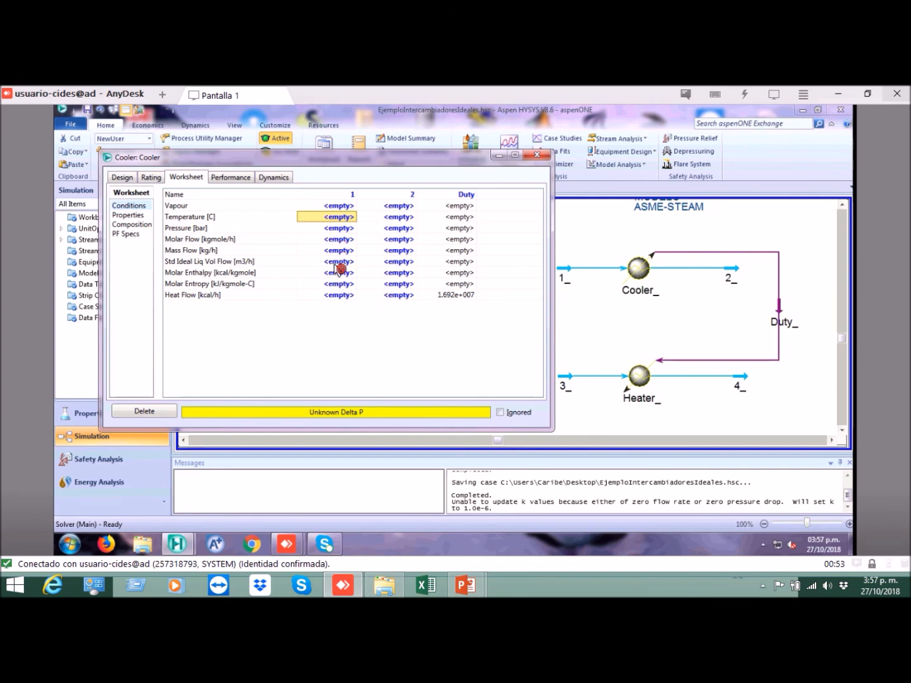
# - Switch to the PowerPoint slide show to check the conditions and composition specified for stream 1, and return to HYSYS
pyautogui.moveTo(465, 586)
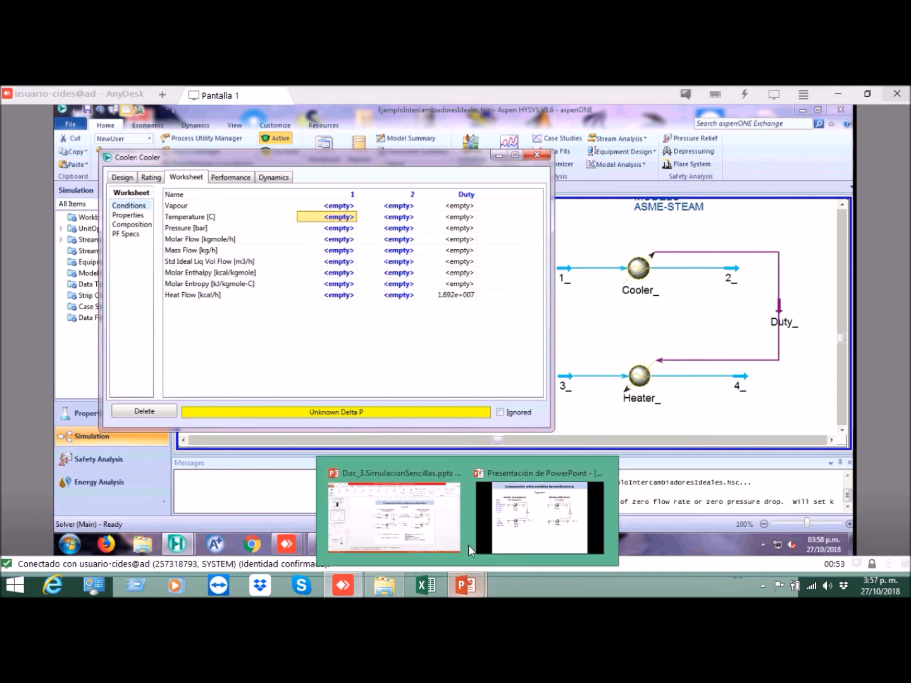
pyautogui.click(519, 526)
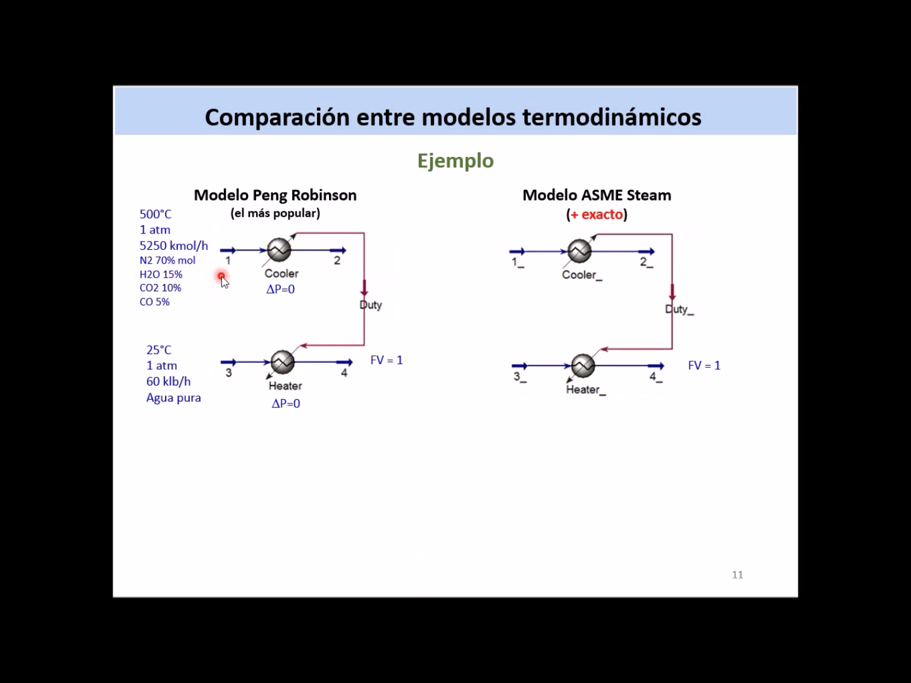
pyautogui.hotkey('alt', 'Tab')
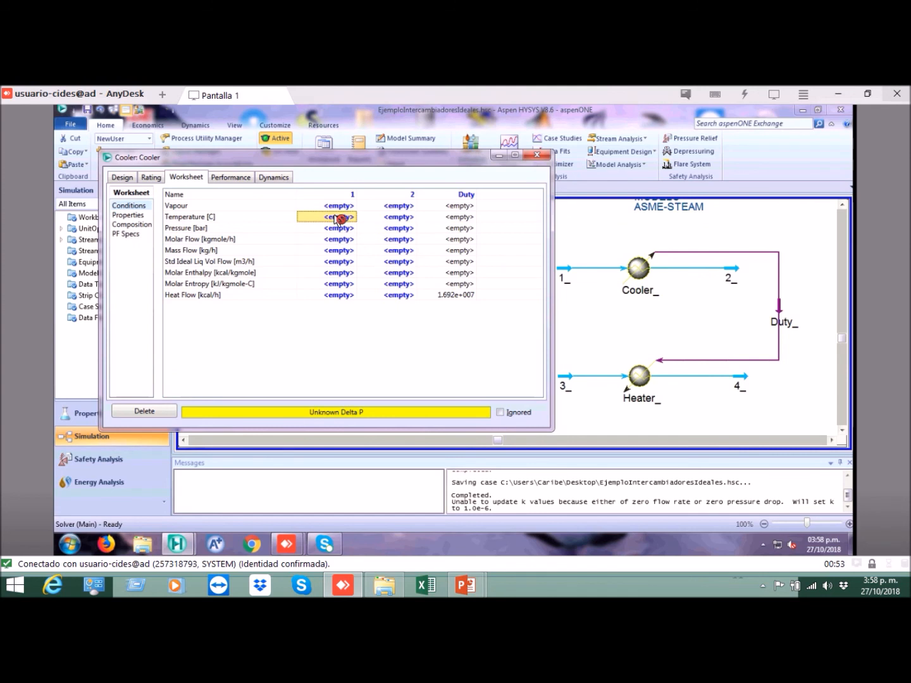
# - Set the temperature of Cooler inlet stream 1 to 500 °C and its pressure to 1 atm
pyautogui.write('500')
pyautogui.press('Return')
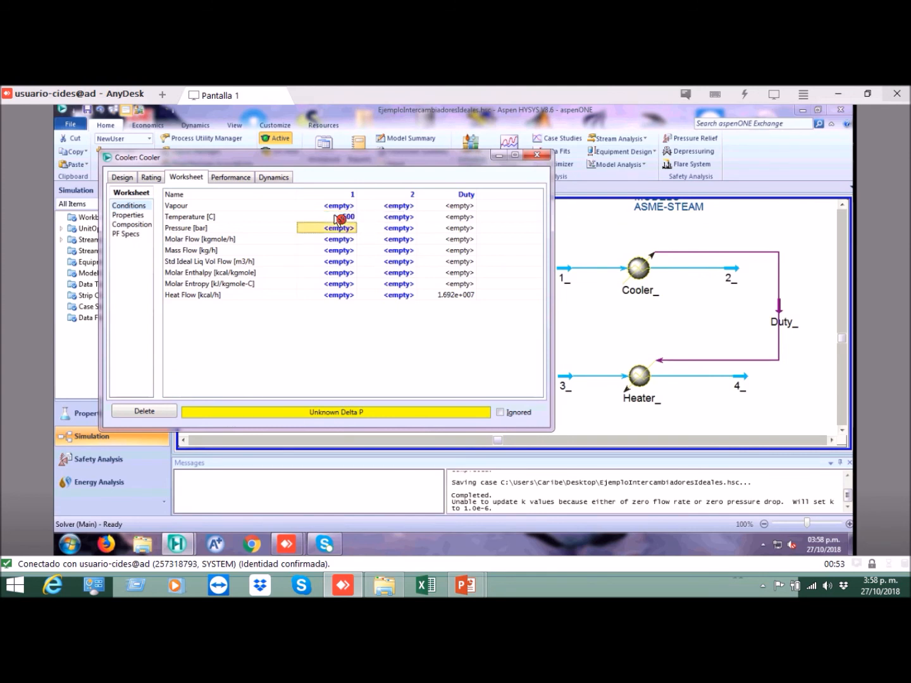
pyautogui.write('1')
pyautogui.click(417, 228)
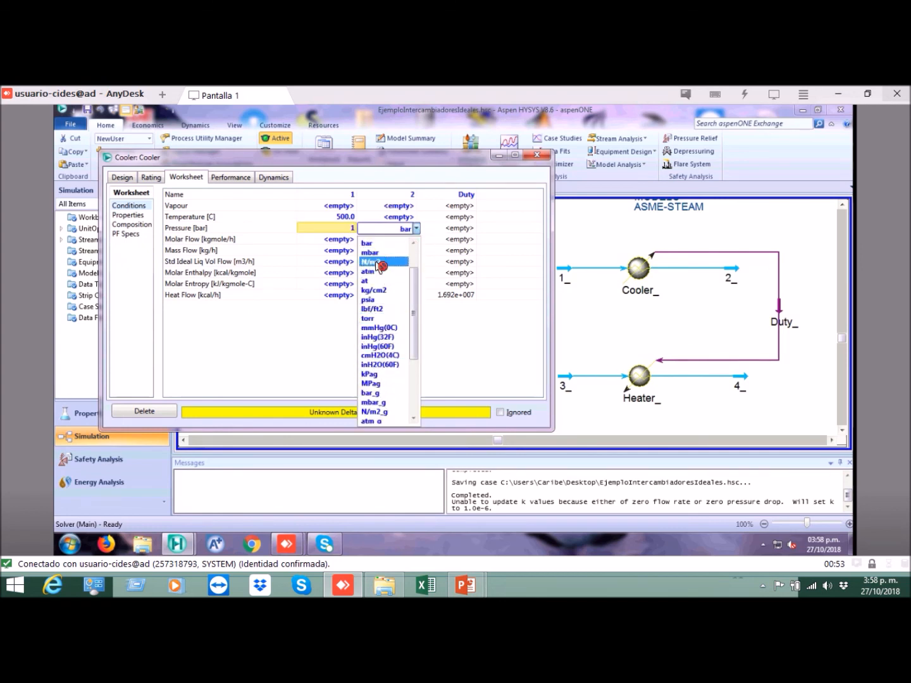
pyautogui.press('Down')
pyautogui.press('Down')
pyautogui.press('Up')
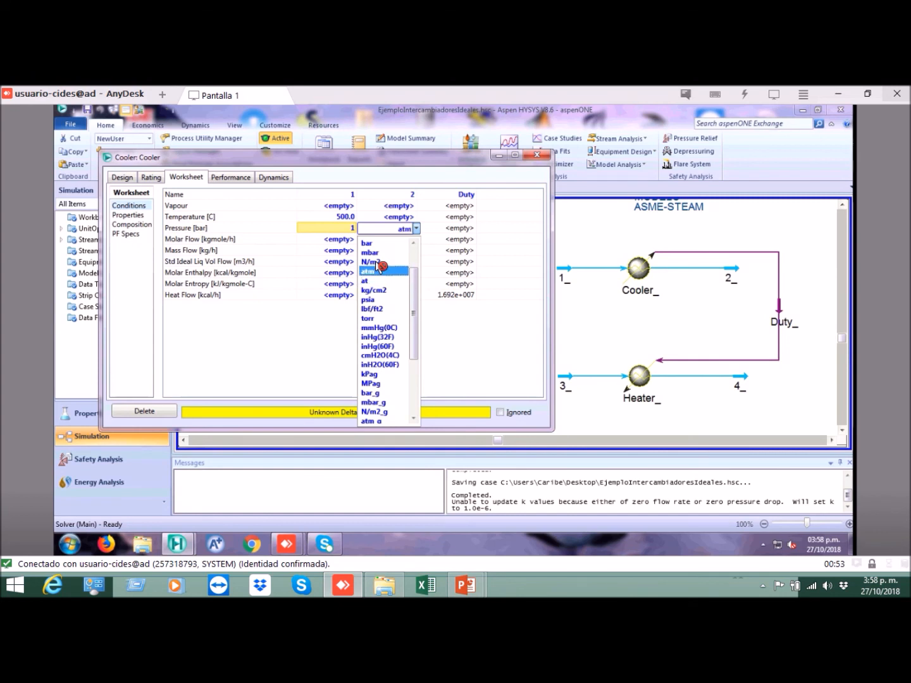
pyautogui.click(378, 272)
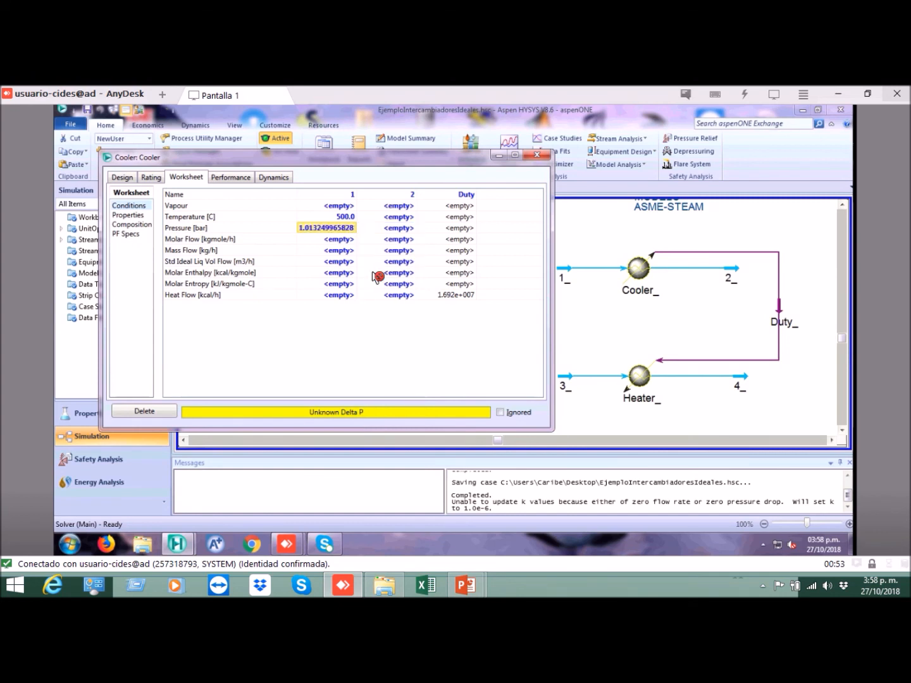
# - Set stream 1's molar flow to 5250 kgmole/h and review its temperature, pressure and molar flow entries
pyautogui.click(345, 241)
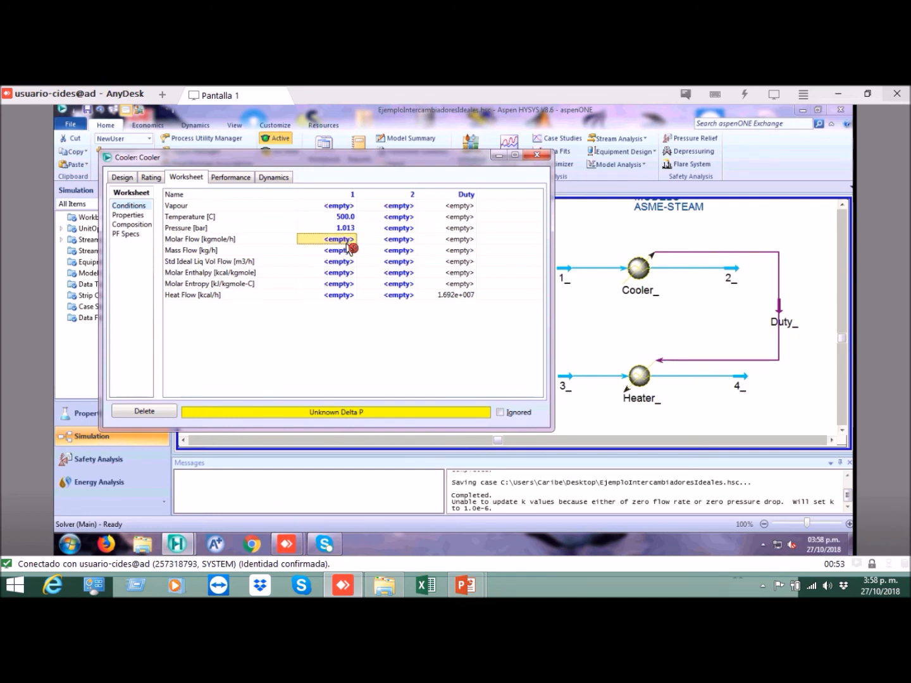
pyautogui.write('5250')
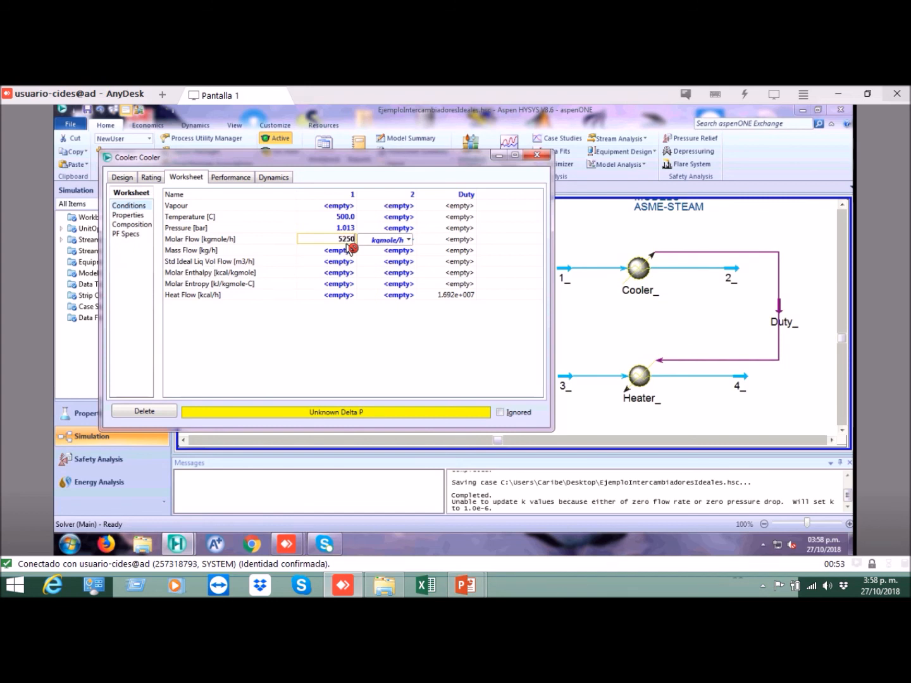
pyautogui.press('Return')
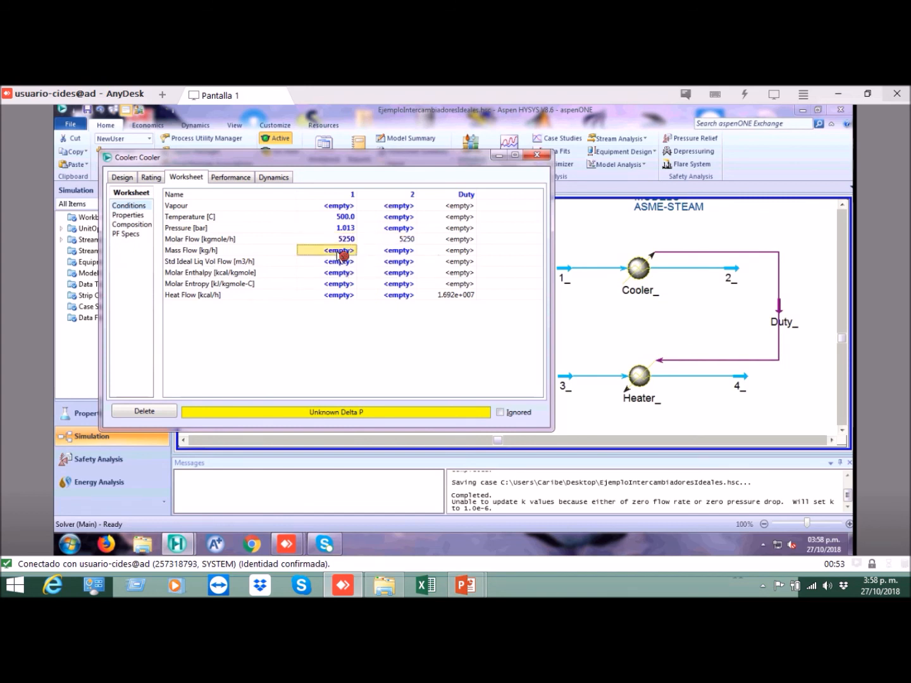
pyautogui.click(343, 239)
pyautogui.click(350, 216)
pyautogui.click(350, 229)
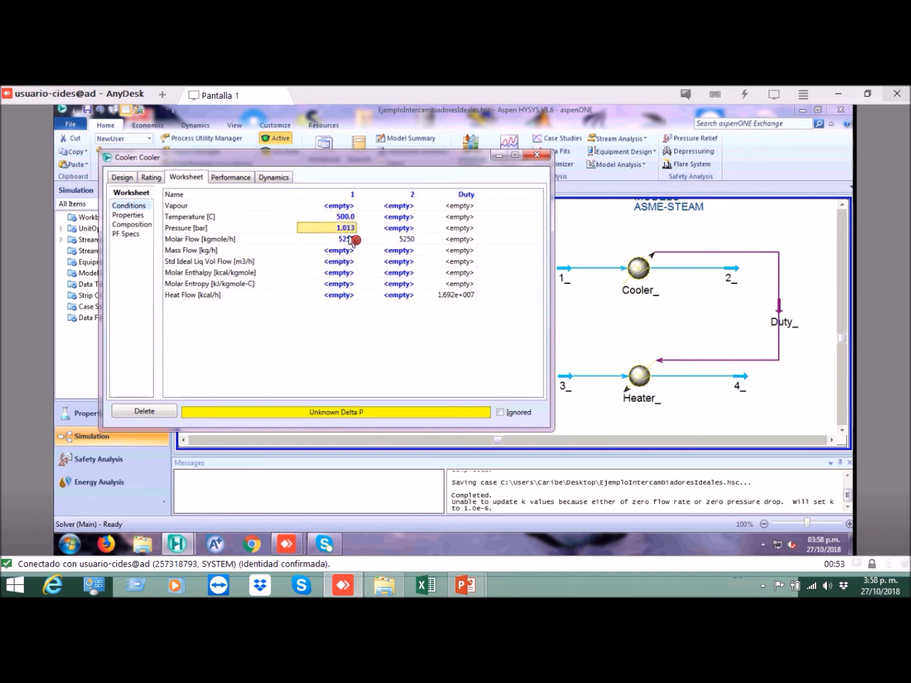
pyautogui.click(348, 241)
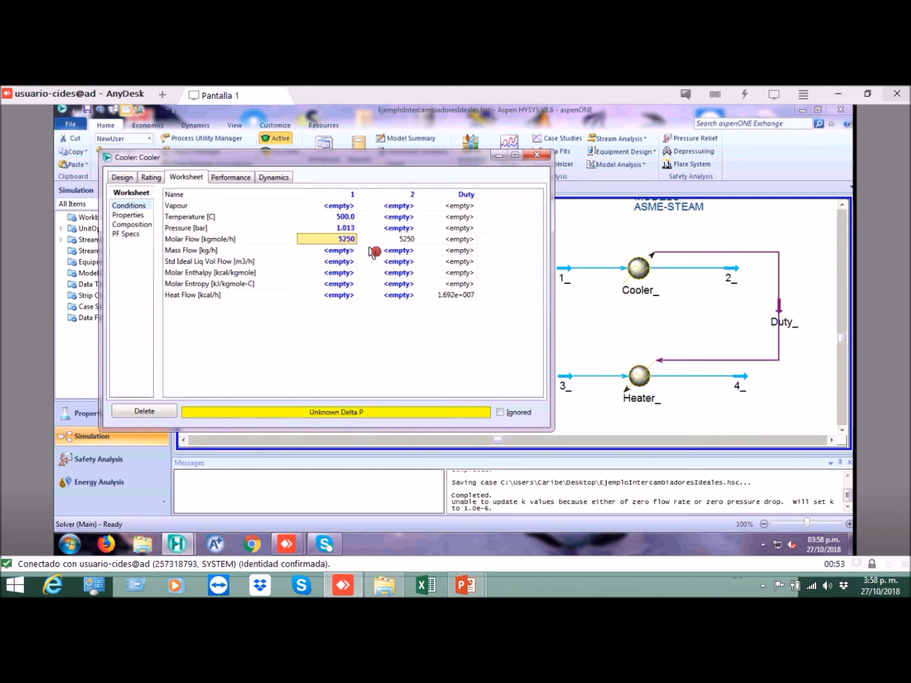
# - Show the Cooler worksheet's composition for streams 1 and 2 and select stream 1's nitrogen entry
pyautogui.click(145, 230)
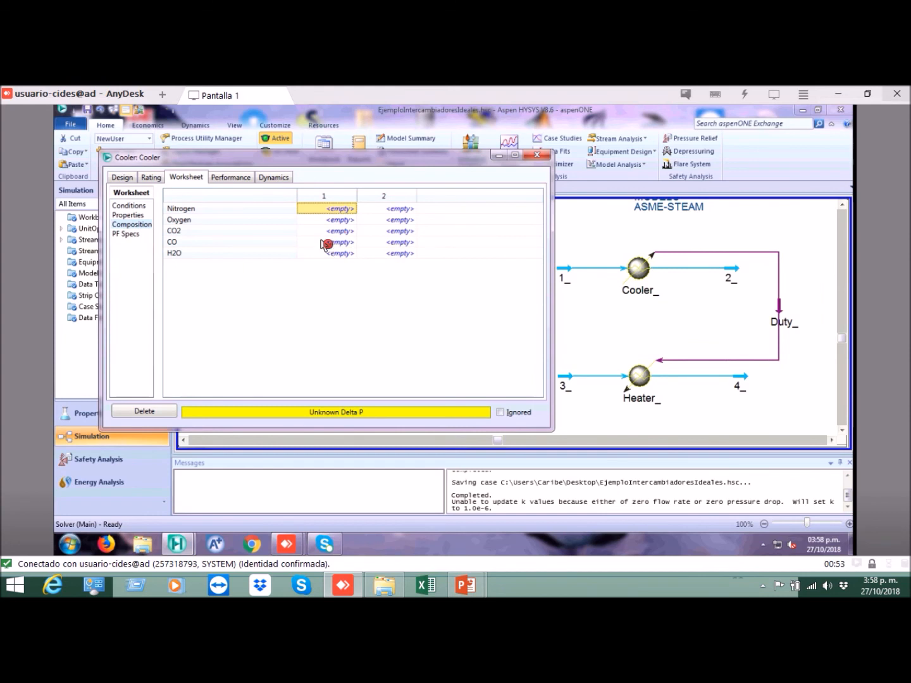
pyautogui.click(329, 243)
pyautogui.click(330, 256)
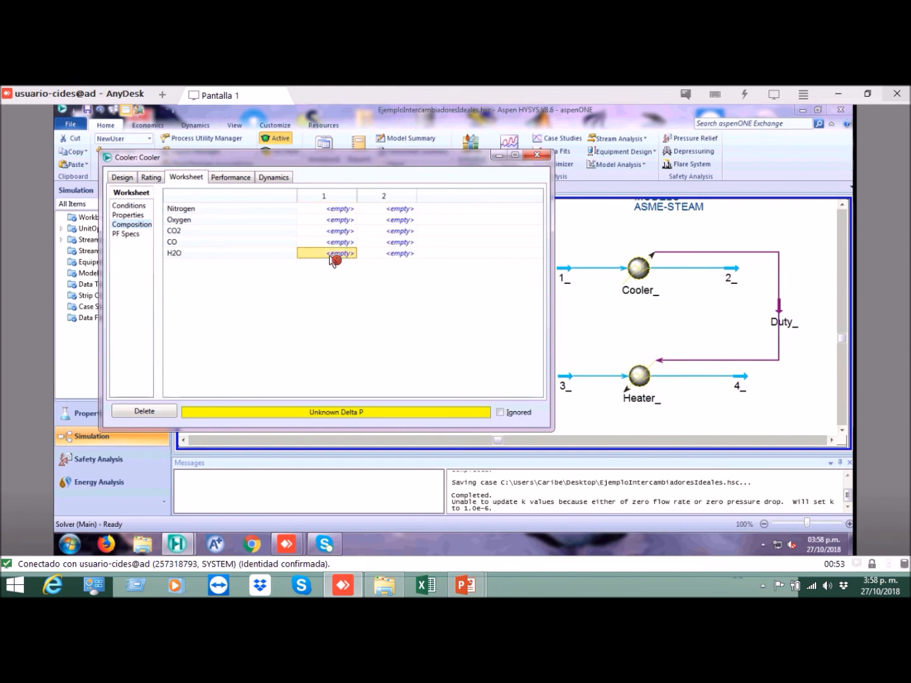
pyautogui.click(342, 210)
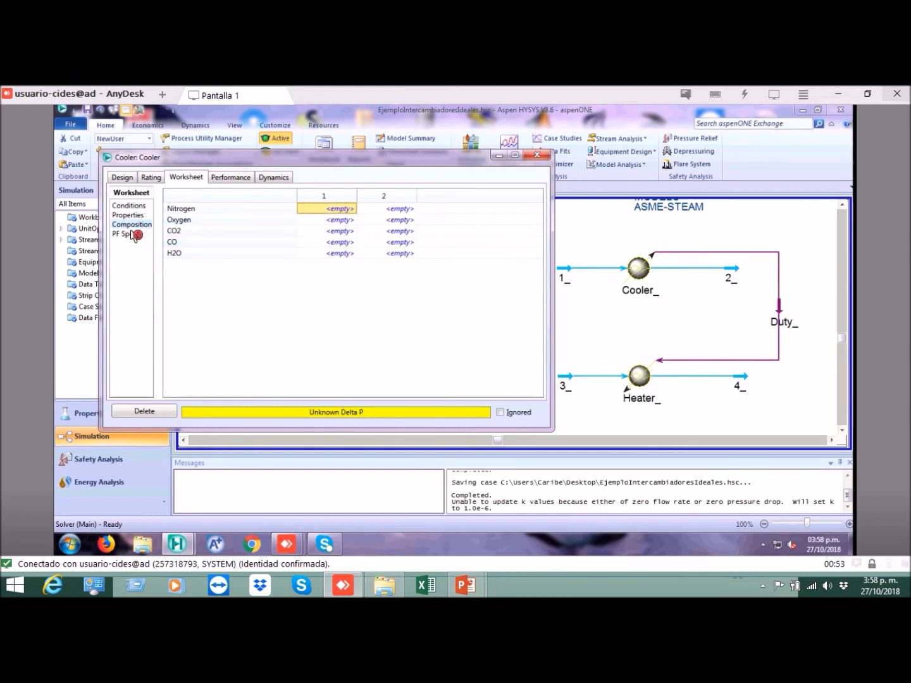
pyautogui.click(348, 230)
pyautogui.click(347, 210)
# - Try to enter 70 as the nitrogen fraction of stream 1
pyautogui.doubleClick(342, 211)
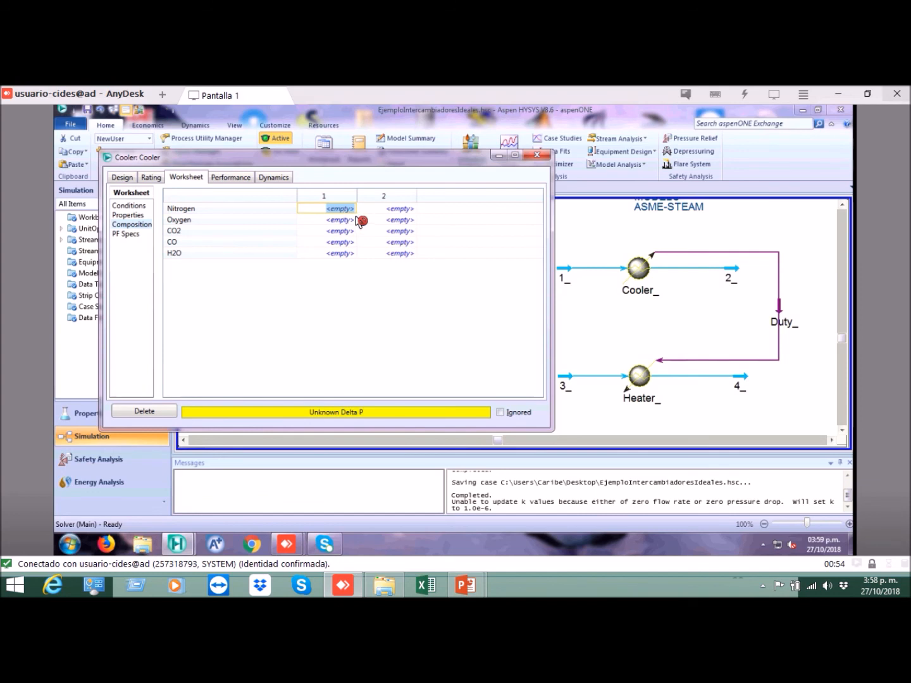
pyautogui.write('70')
pyautogui.press('Return')
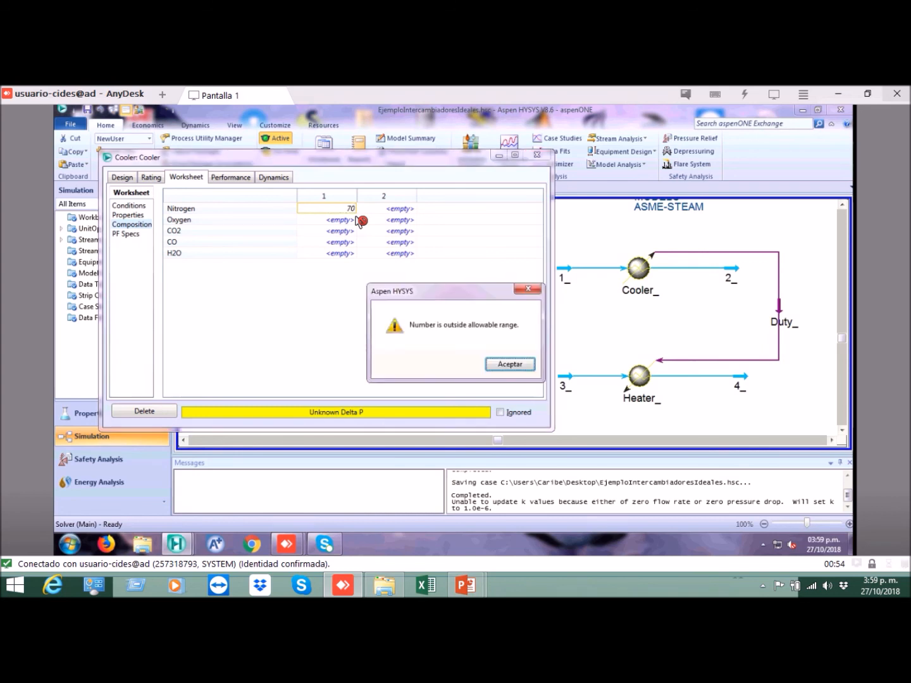
pyautogui.click(520, 367)
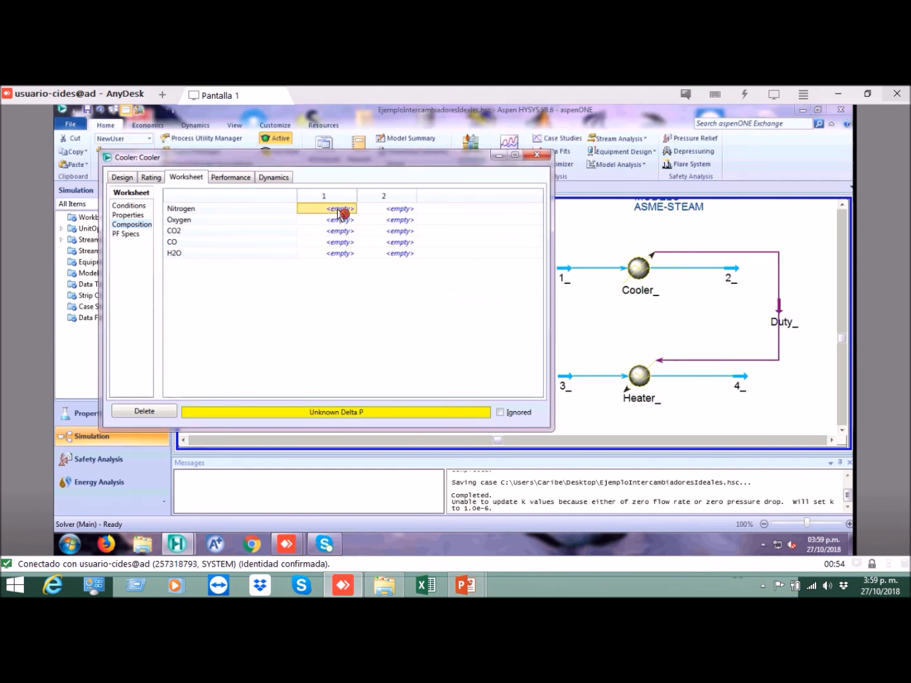
# - Set the nitrogen mole fraction of stream 1 to 0.7 and move on to its oxygen entry
pyautogui.write('0')
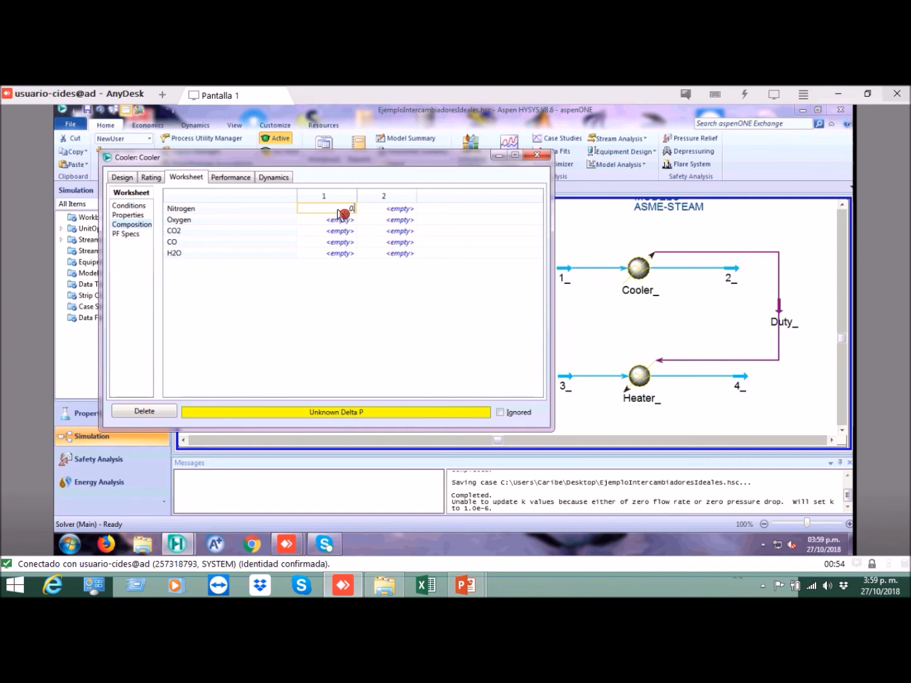
pyautogui.write('.7')
pyautogui.press('Return')
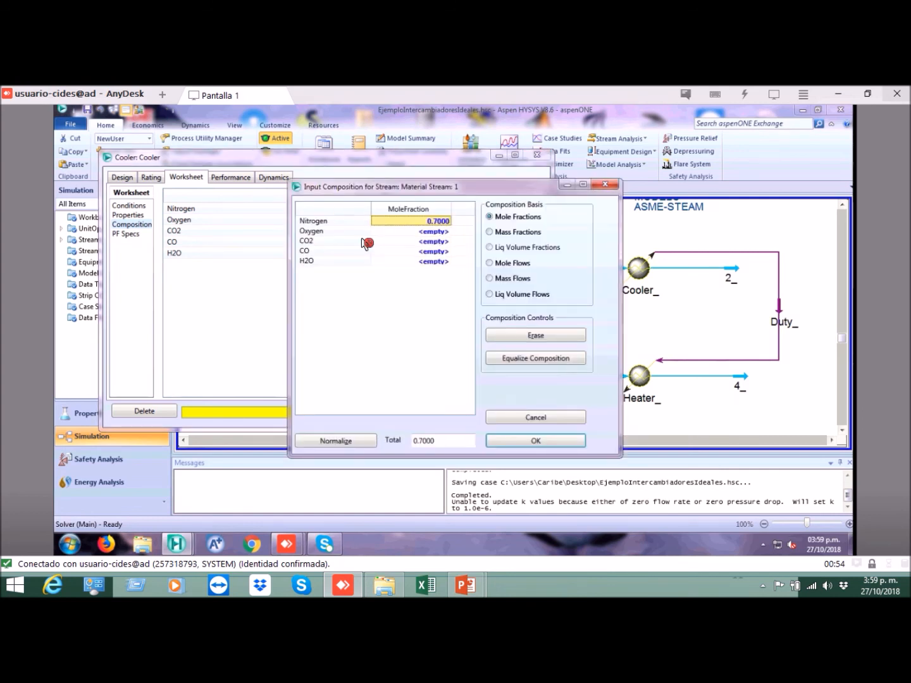
pyautogui.press('Down')
pyautogui.press('Down')
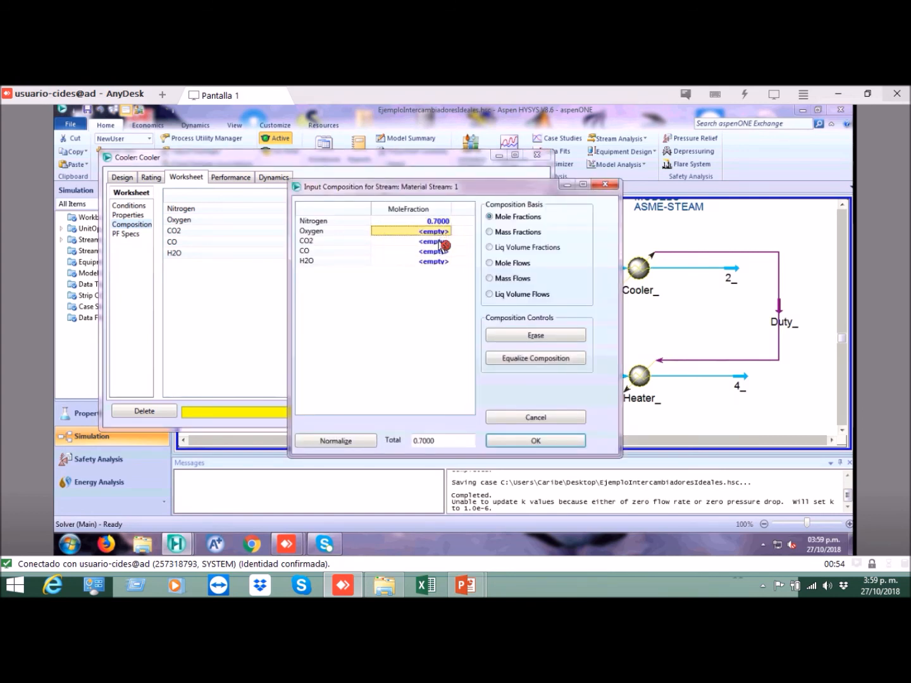
# - Switch to the PowerPoint slide show to check the remaining component percentages of stream 1, and return to HYSYS
pyautogui.click(442, 232)
pyautogui.click(441, 242)
pyautogui.click(442, 231)
pyautogui.moveTo(465, 584)
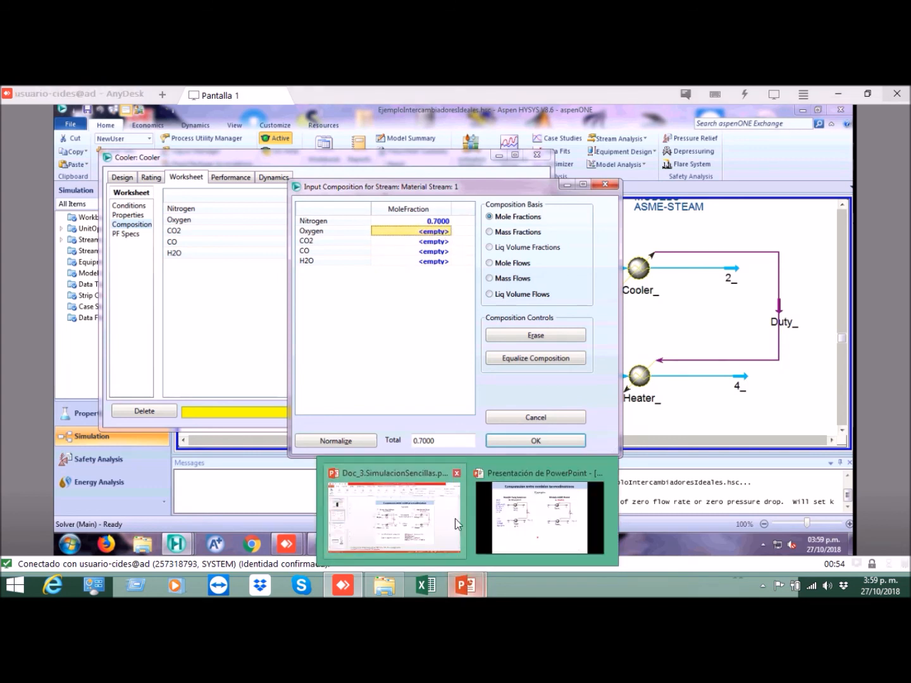
pyautogui.click(521, 510)
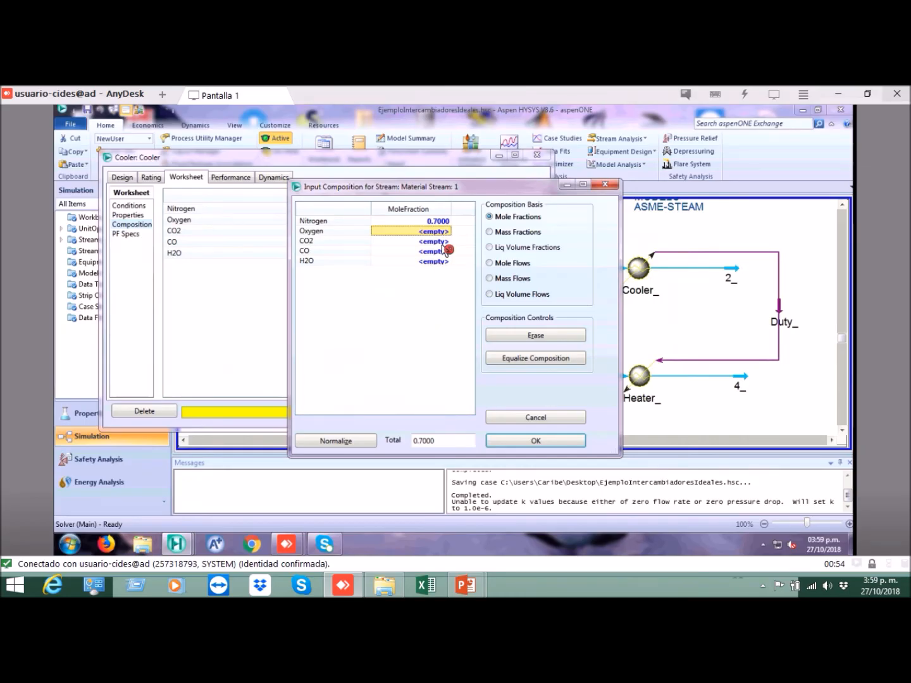
# - Enter mole fractions of 0 for oxygen, 0.15 for CO2 and 0.05 for CO in stream 1's composition
pyautogui.write('0')
pyautogui.press('Return')
pyautogui.write('15')
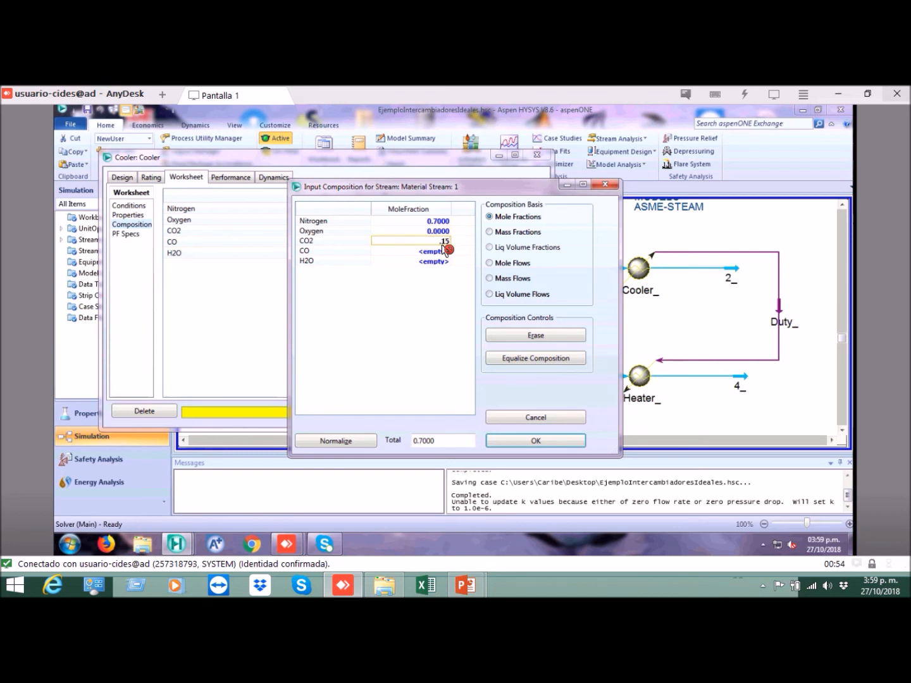
pyautogui.press('Return')
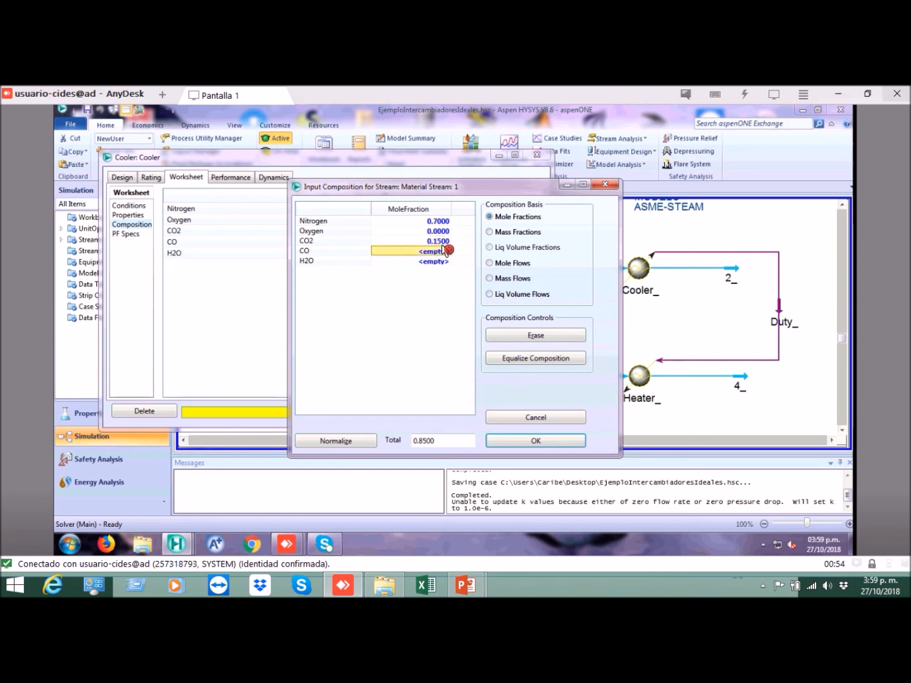
pyautogui.write('.')
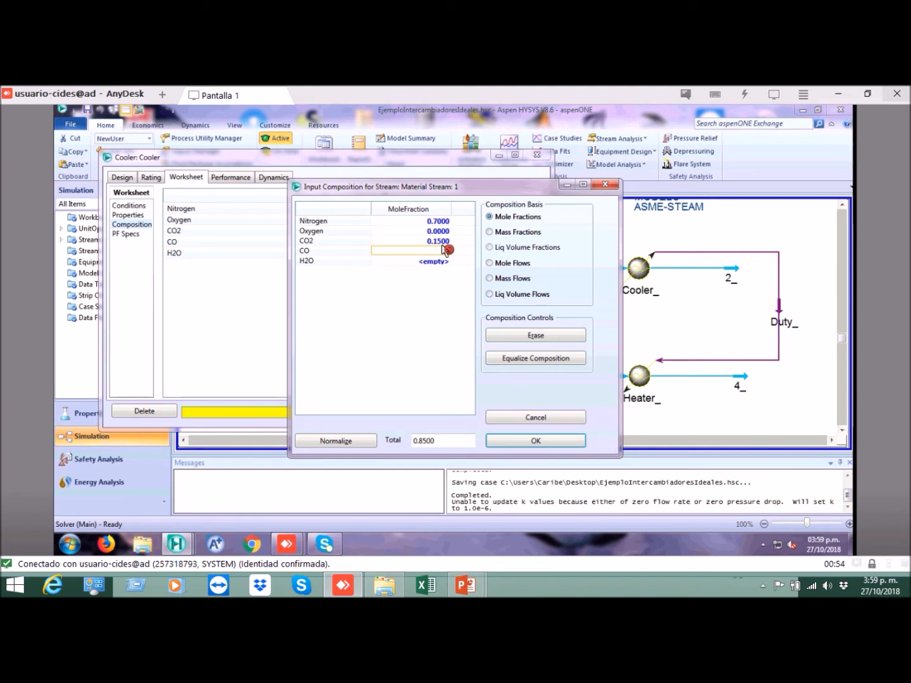
pyautogui.press('Return')
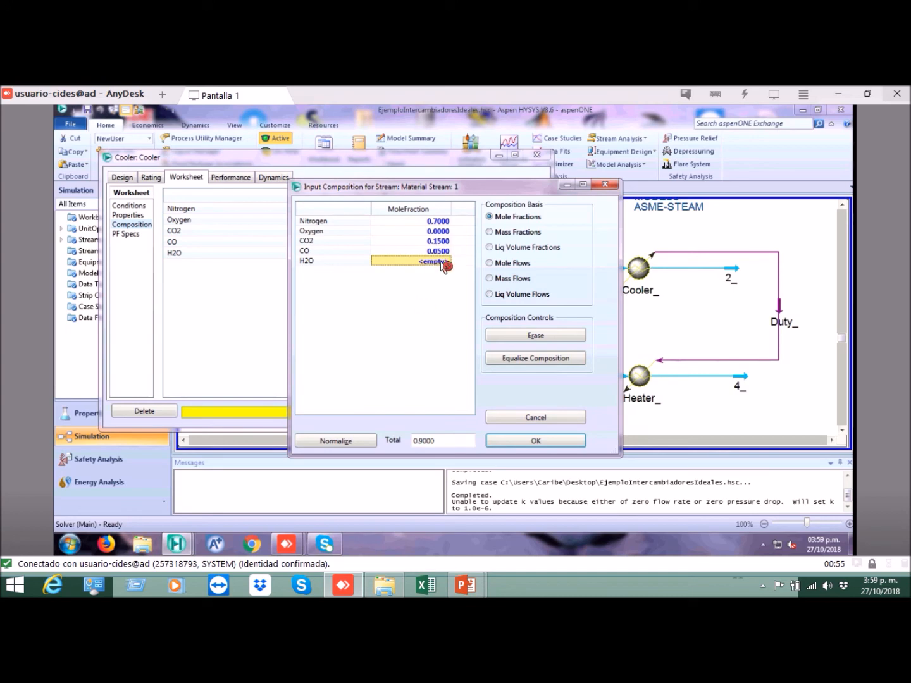
# - Switch to the PowerPoint slide show to recheck the H2O and CO2 percentages of stream 1, and return to HYSYS
pyautogui.click(465, 586)
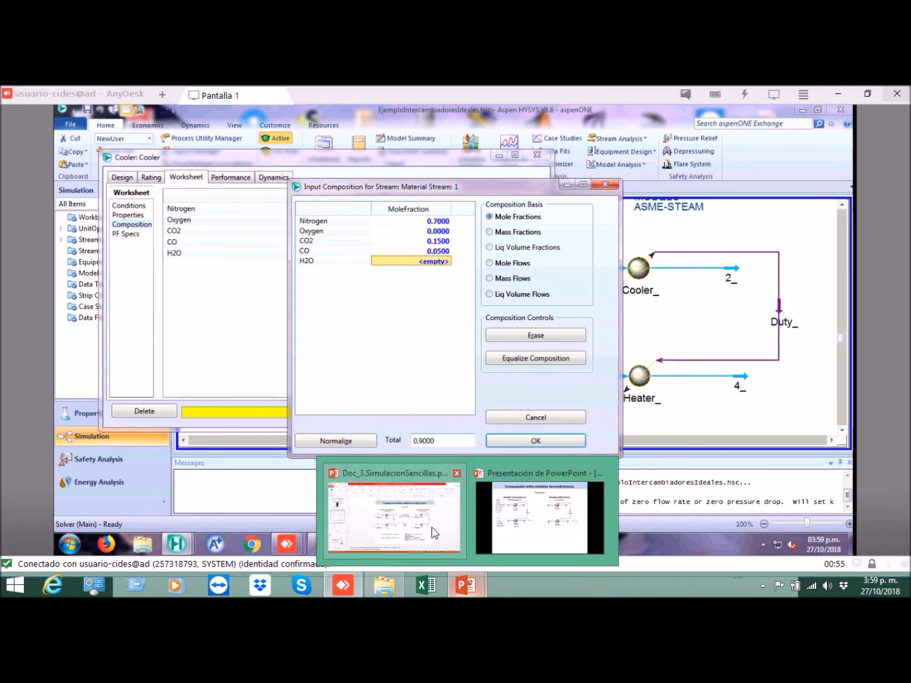
pyautogui.click(497, 511)
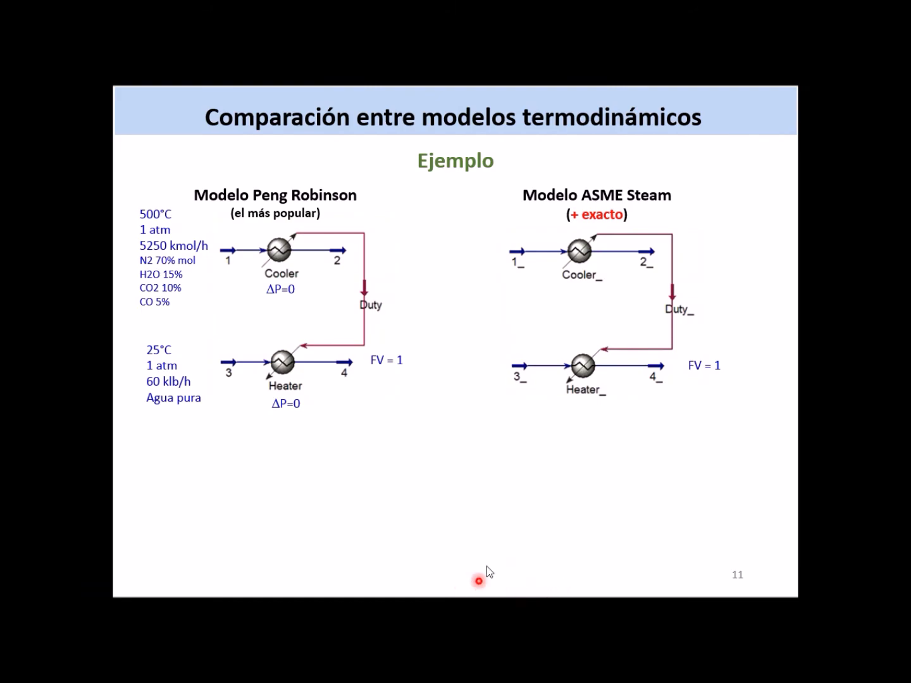
pyautogui.hotkey('alt', 'Tab')
# - Set stream 1's H2O mole fraction to 0.15 and correct its CO2 mole fraction to 0.1
pyautogui.click(435, 243)
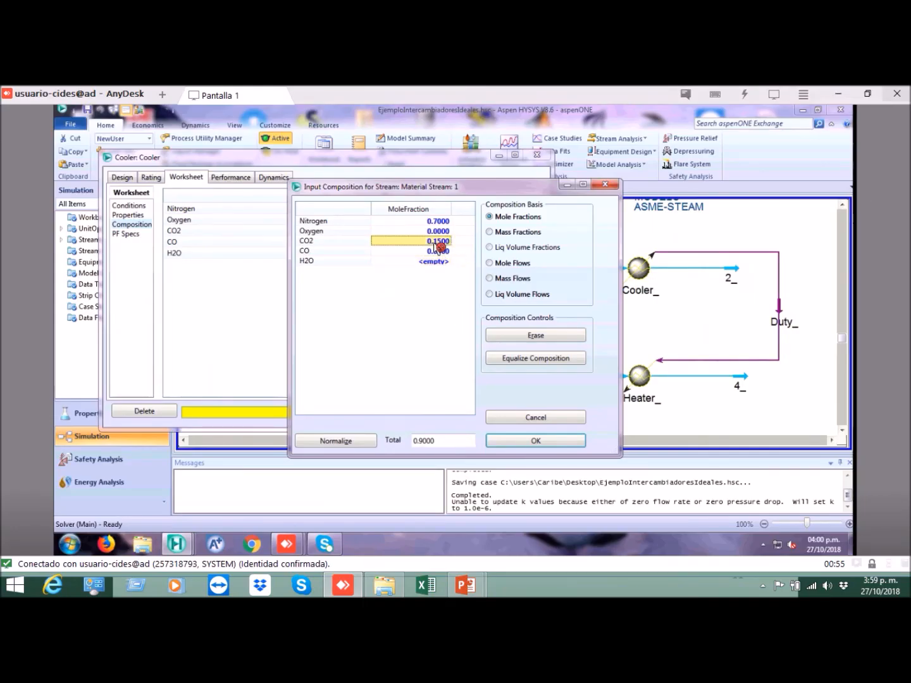
pyautogui.press('Down')
pyautogui.press('Down')
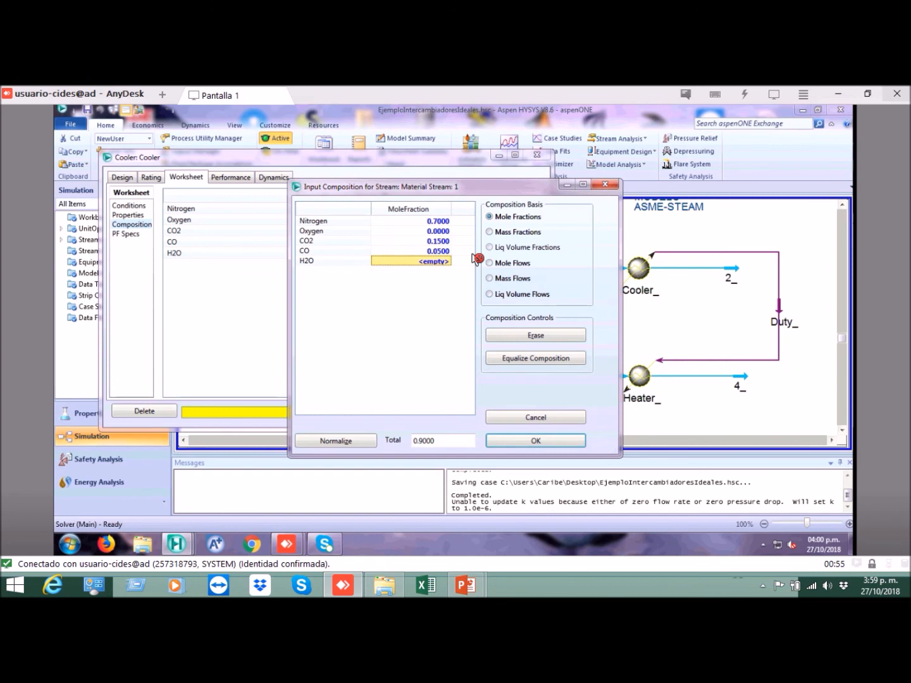
pyautogui.write('.1')
pyautogui.press('Return')
pyautogui.press('Up')
pyautogui.press('Up')
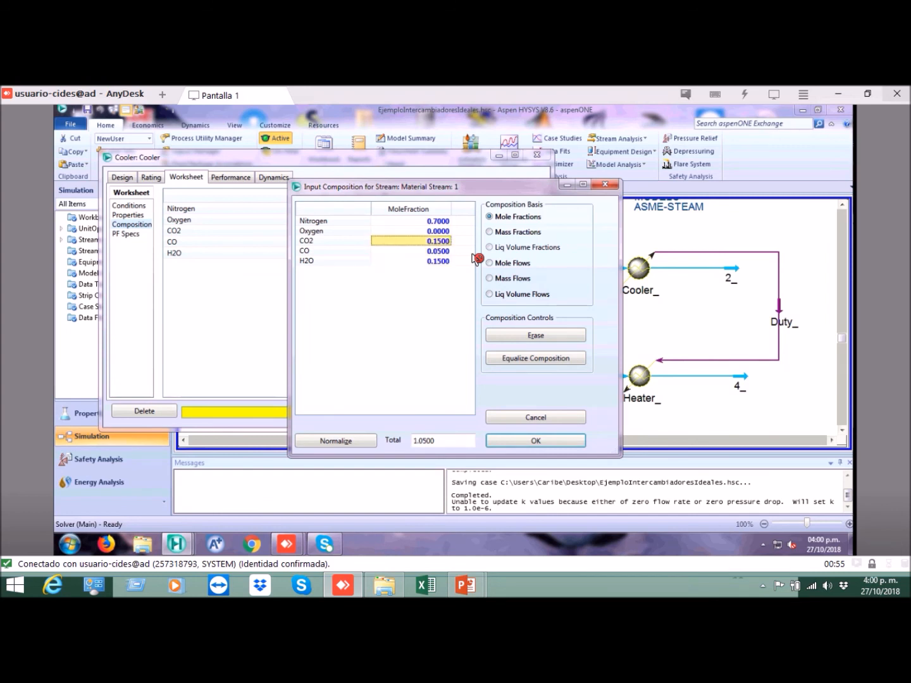
pyautogui.write('.1')
pyautogui.press('Return')
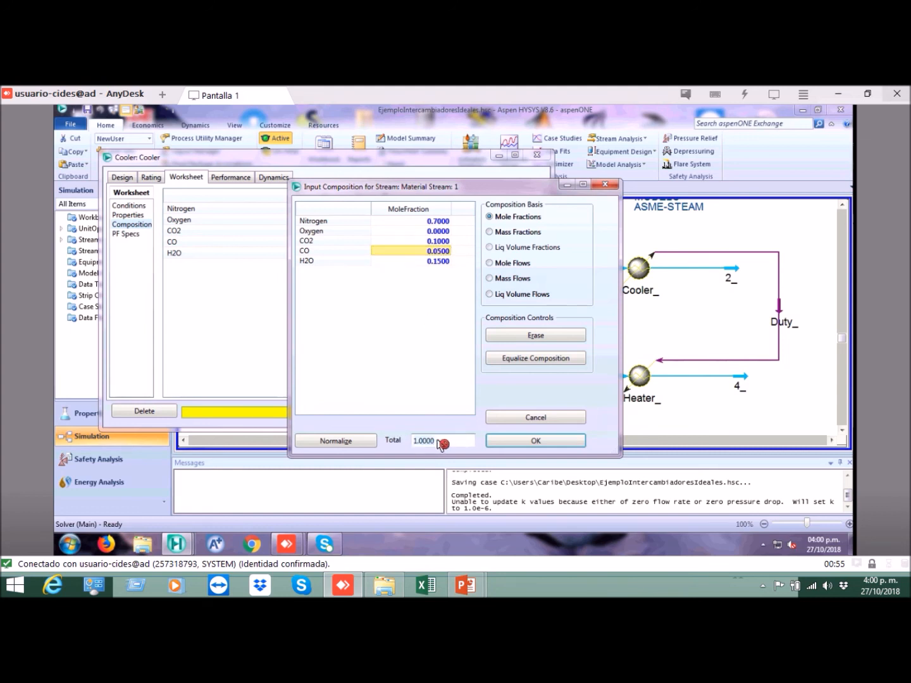
# - Review stream 1's nitrogen and H2O mole fractions, then normalize and accept the composition
pyautogui.click(440, 222)
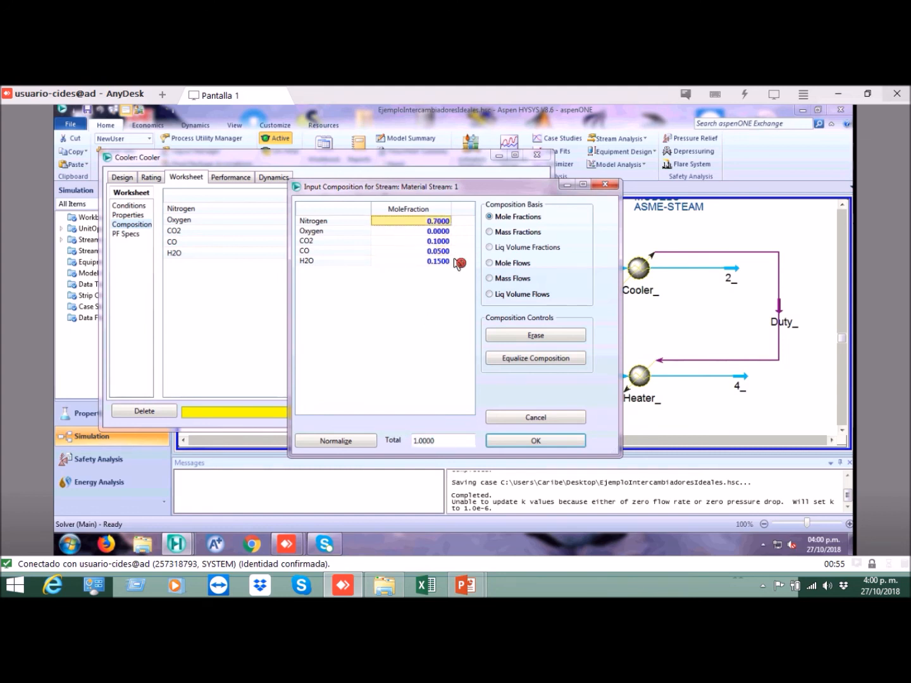
pyautogui.click(446, 262)
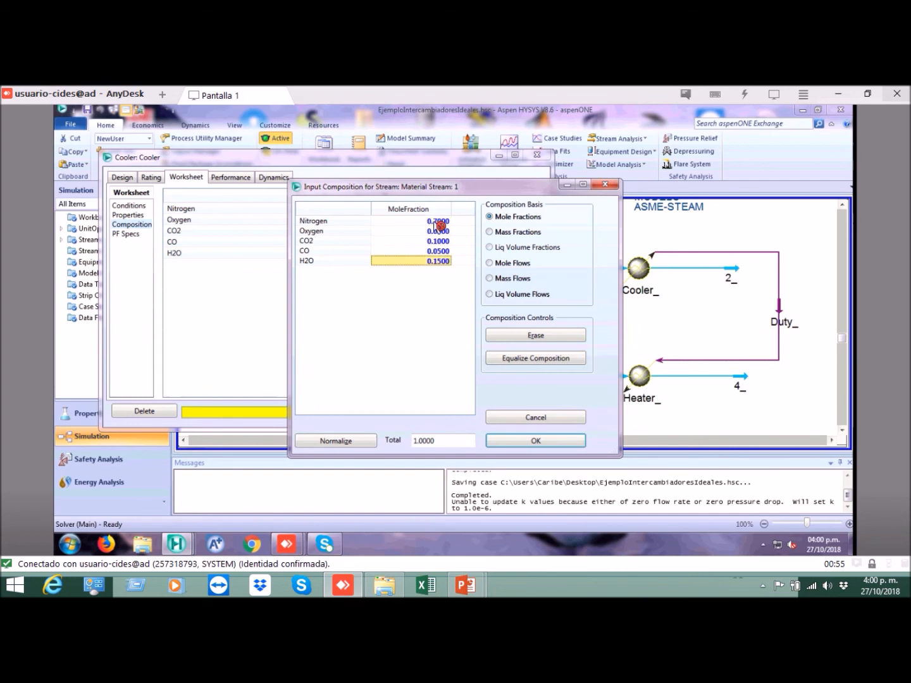
pyautogui.click(353, 442)
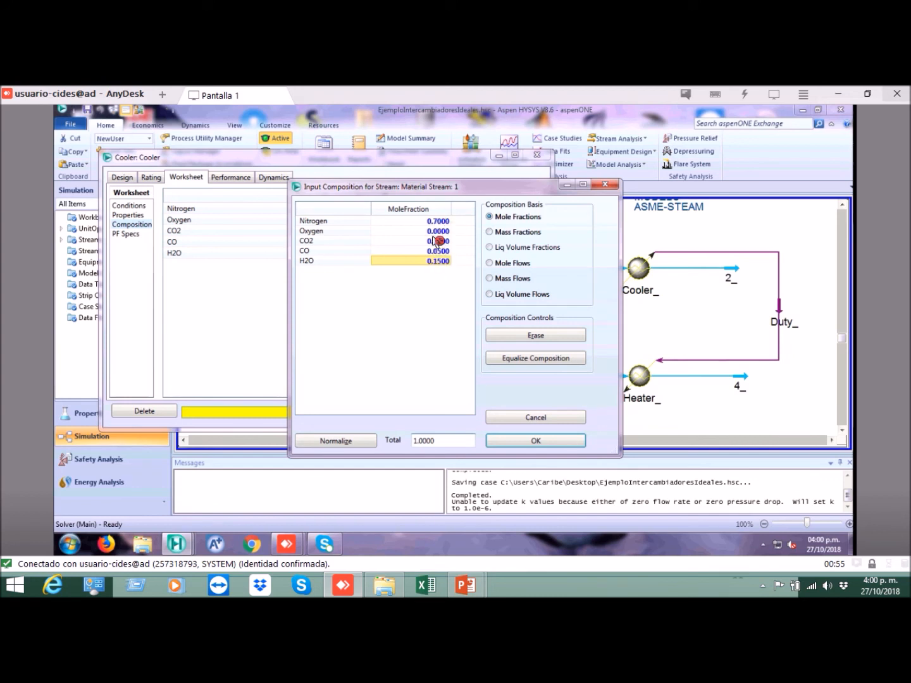
pyautogui.click(535, 442)
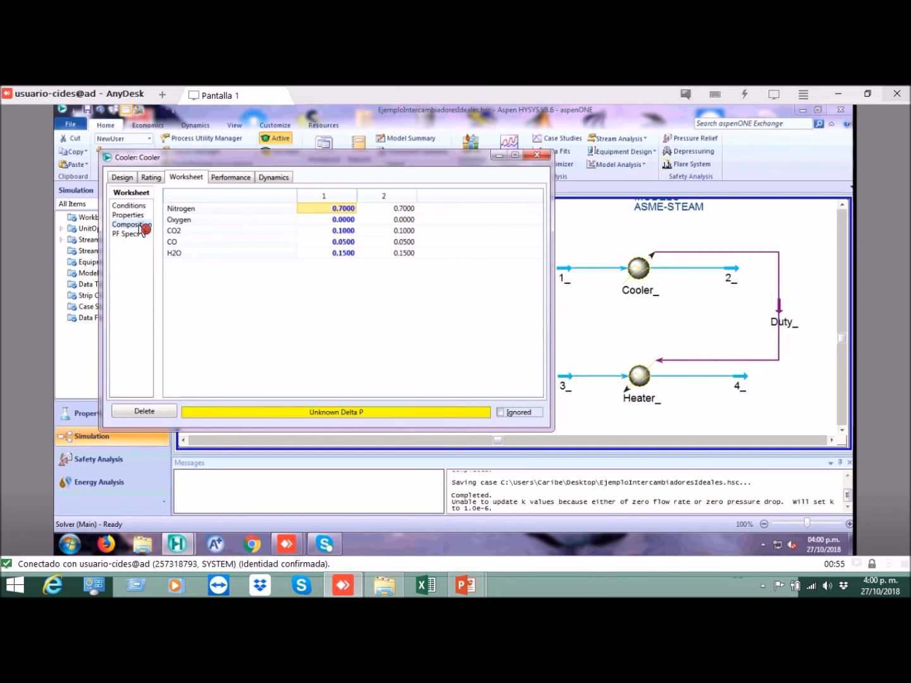
# - Examine the Cooler's worksheet conditions for the values still missing from outlet stream 2 and Duty
pyautogui.click(141, 206)
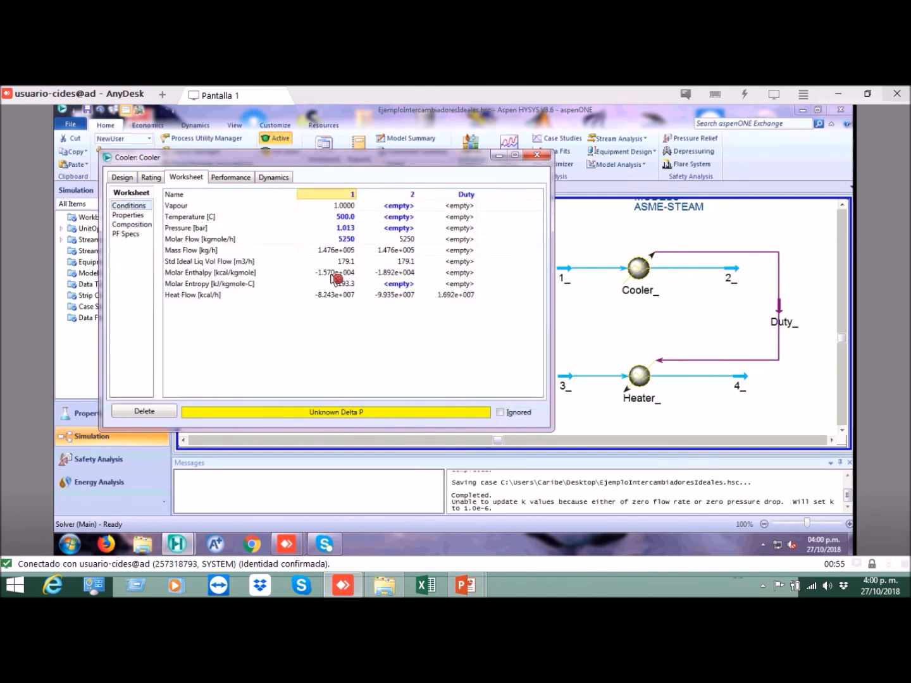
pyautogui.click(396, 226)
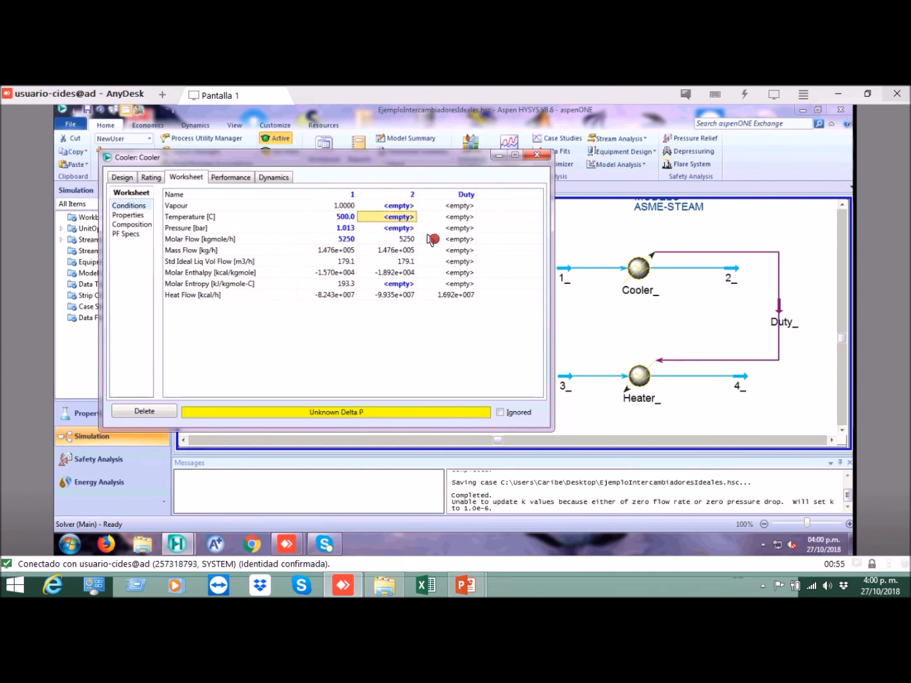
pyautogui.press('Up')
pyautogui.press('Up')
pyautogui.click(408, 230)
pyautogui.click(410, 208)
pyautogui.click(475, 196)
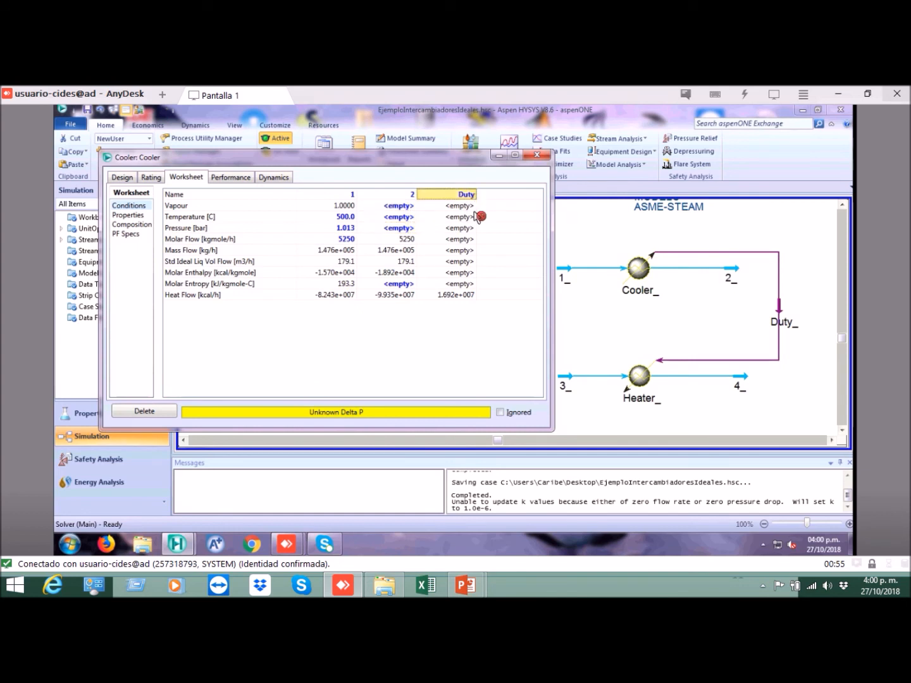
pyautogui.click(405, 207)
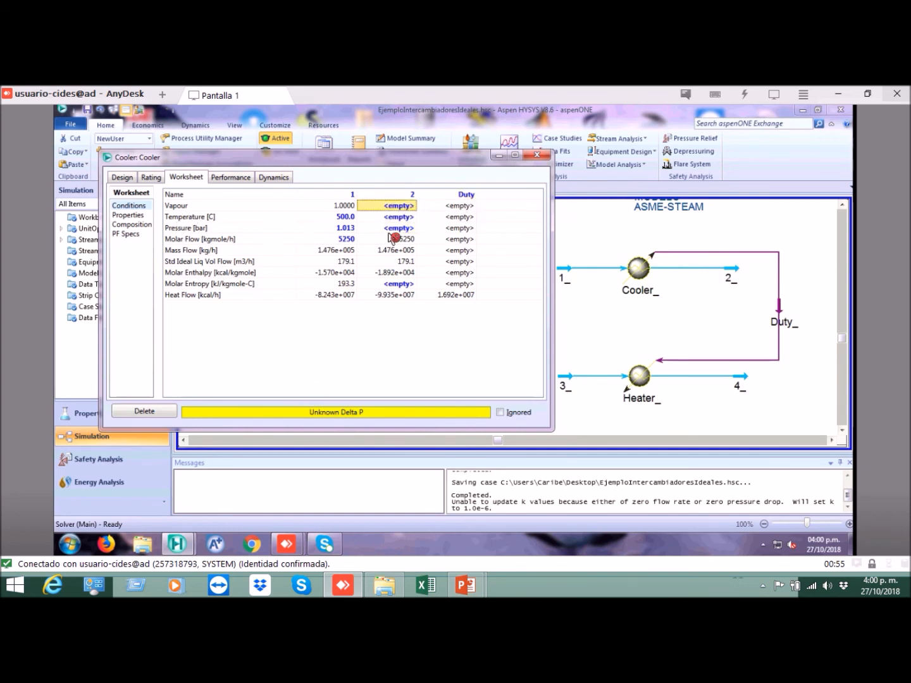
# - Set the Cooler's Delta P to 0 bar in its design parameters
pyautogui.moveTo(347, 160); pyautogui.dragTo(431, 163)
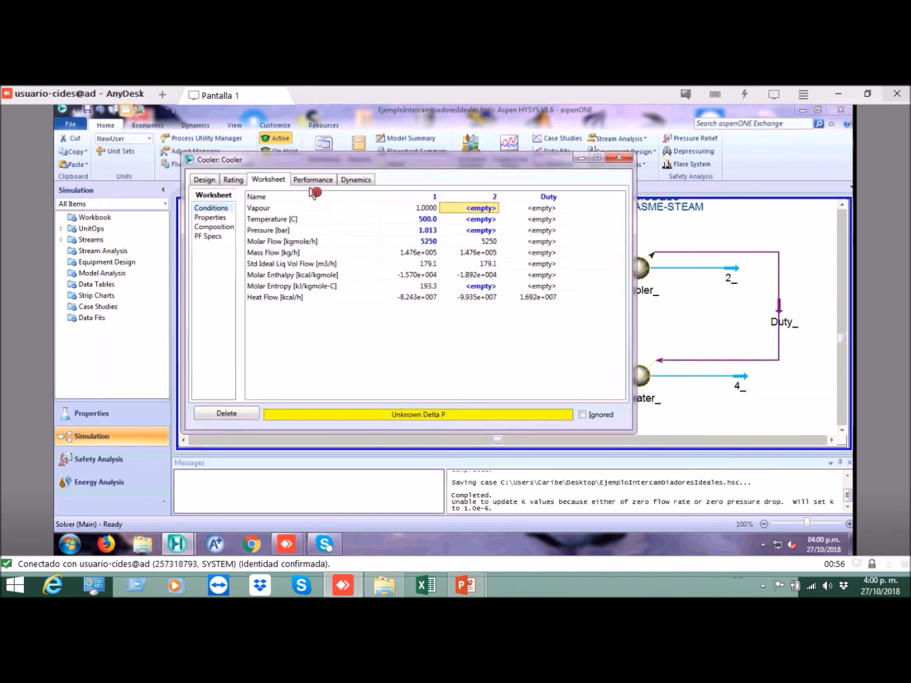
pyautogui.click(207, 180)
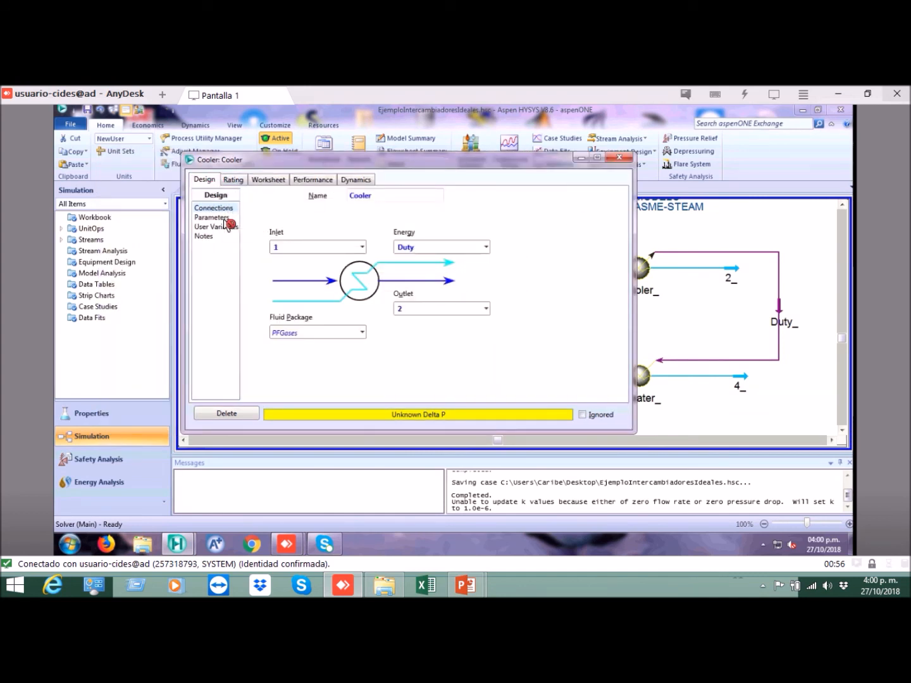
pyautogui.click(215, 218)
pyautogui.click(286, 213)
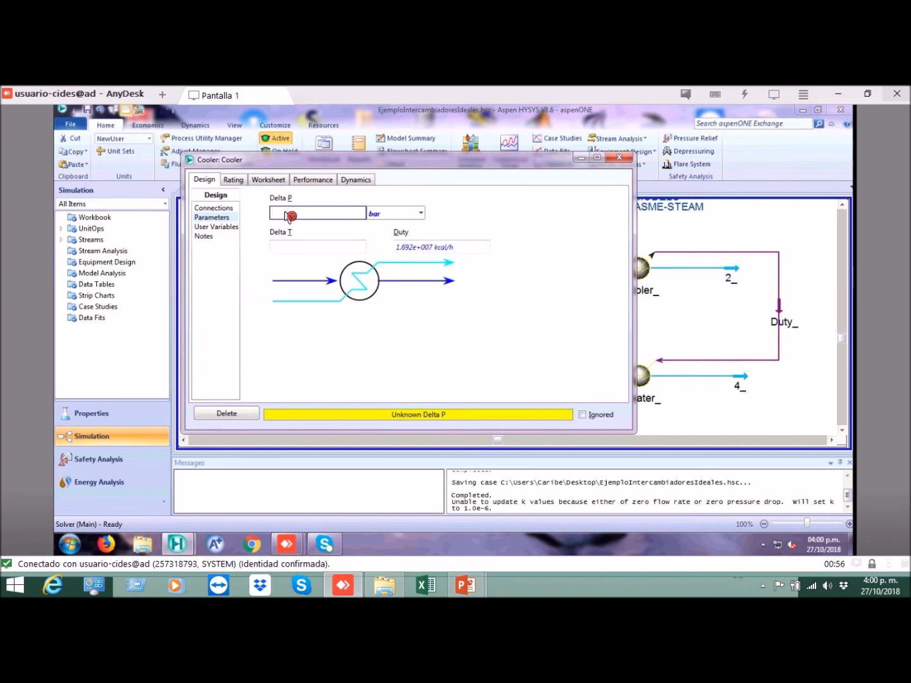
pyautogui.write('0')
pyautogui.press('Return')
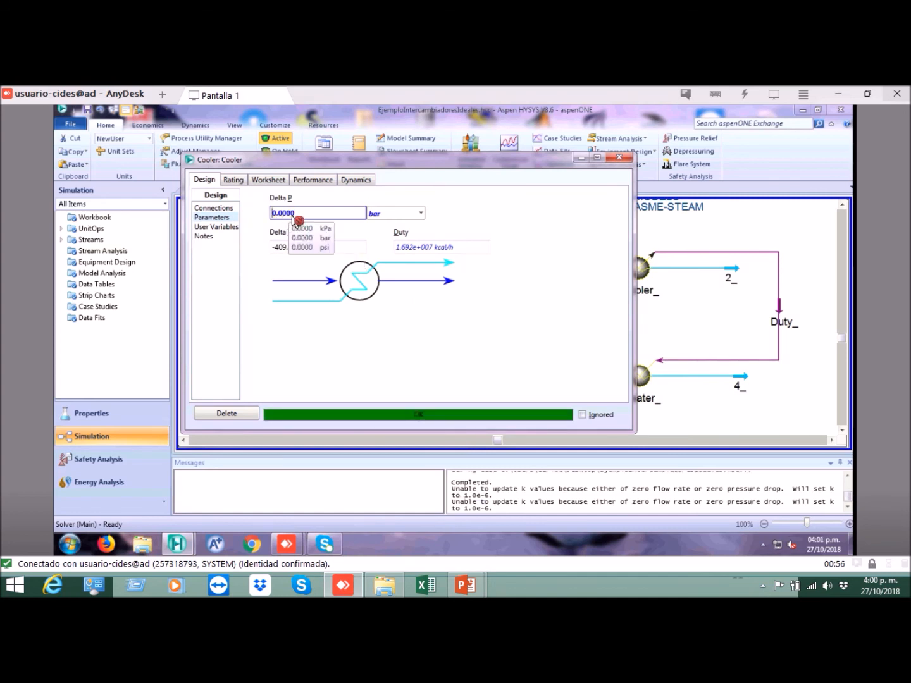
# - Return to the Cooler's worksheet conditions and review the values of stream 1, including its mass flow
pyautogui.click(277, 180)
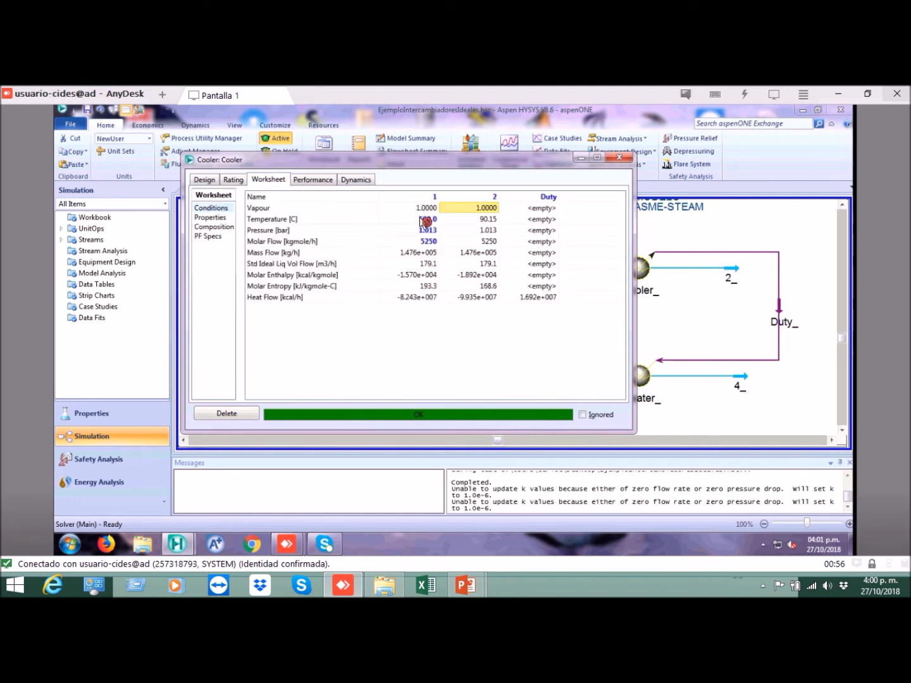
pyautogui.click(434, 197)
pyautogui.click(430, 253)
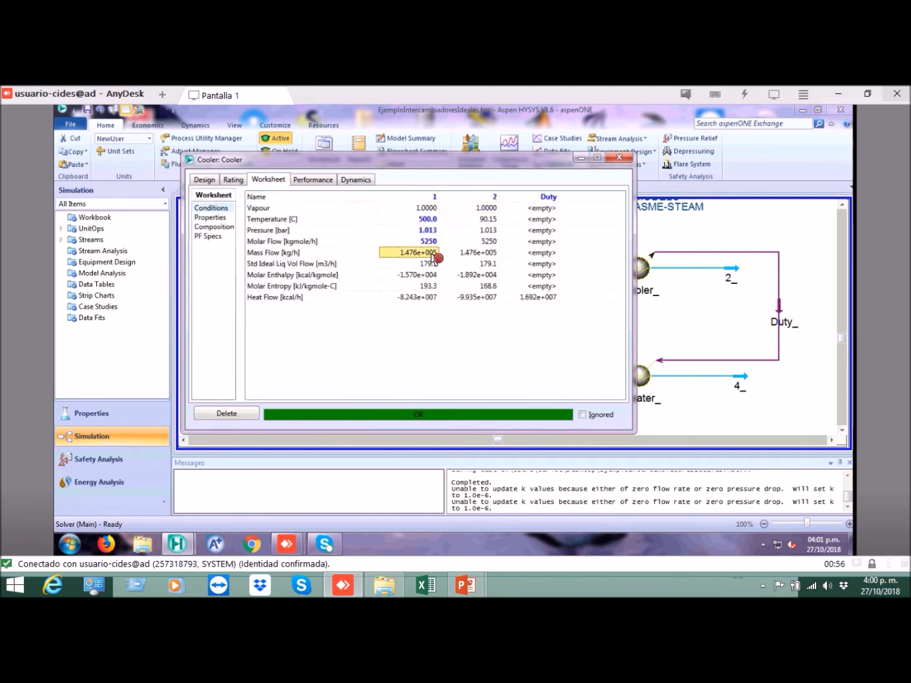
# - Examine the Duty heat flow in the Cooler's worksheet, close the Cooler's window and save the case
pyautogui.click(535, 198)
pyautogui.click(548, 302)
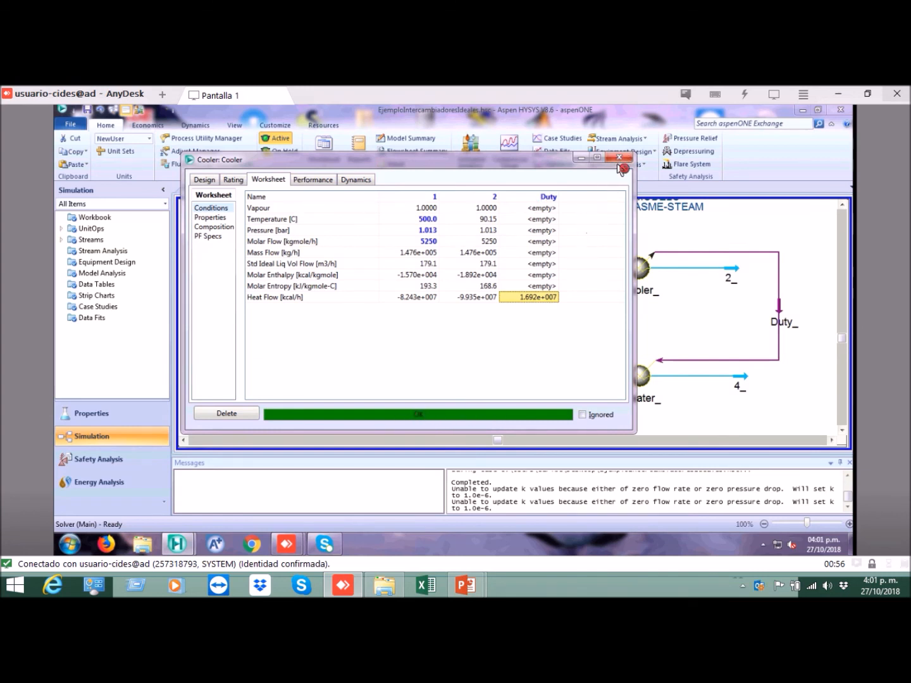
pyautogui.press('Escape')
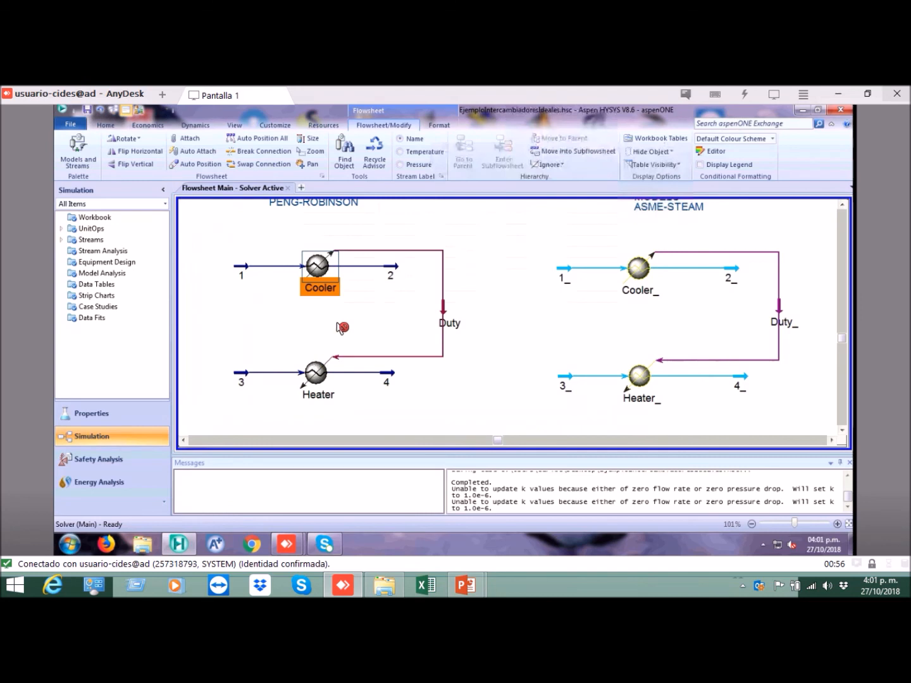
pyautogui.click(363, 305)
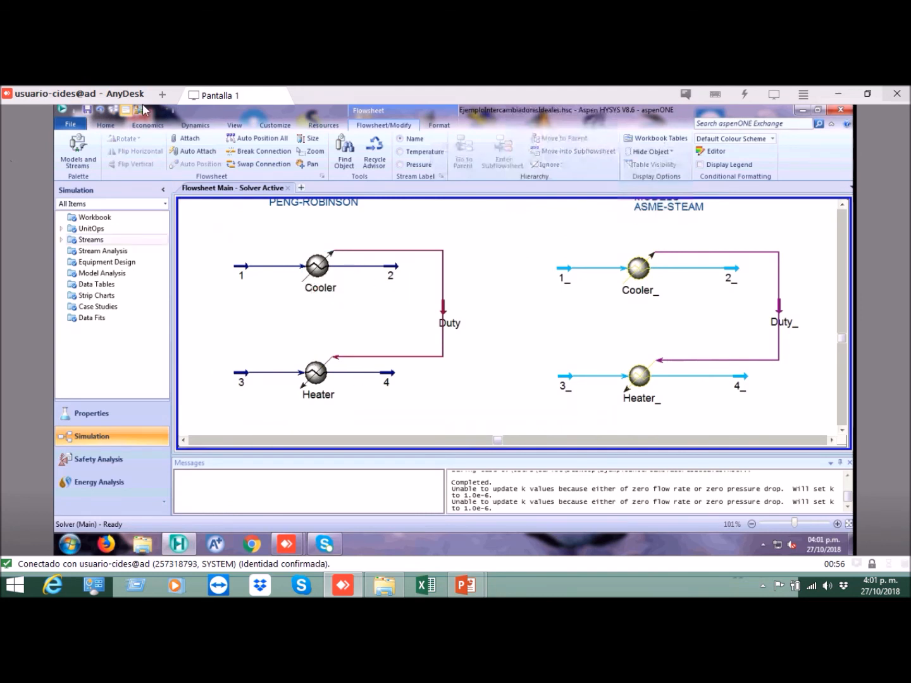
pyautogui.click(89, 111)
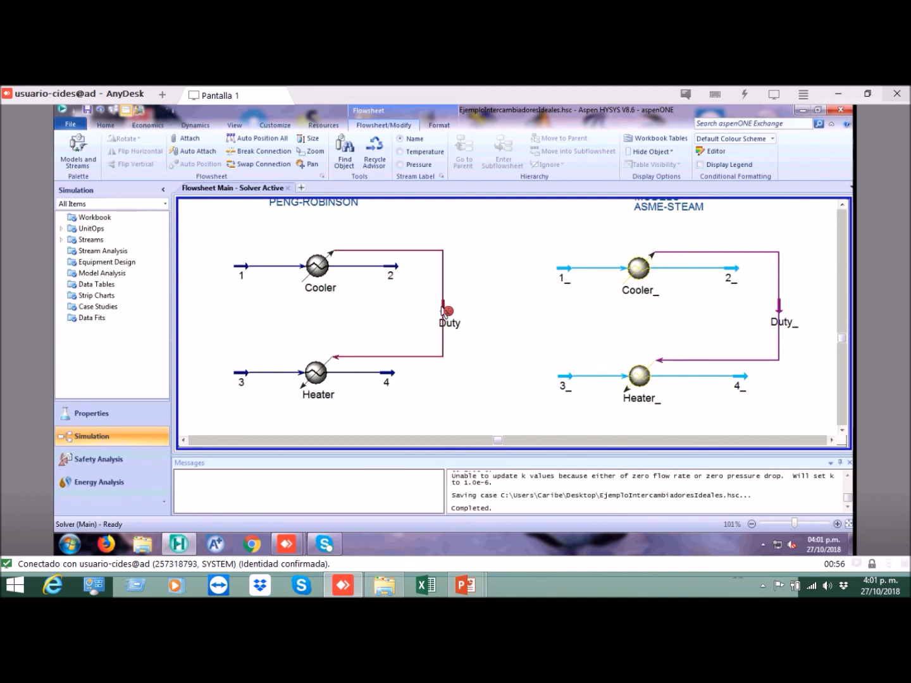
# - Show the data table of the Peng-Robinson Duty energy stream and place it just beside the stream on the flowsheet
pyautogui.click(444, 310)
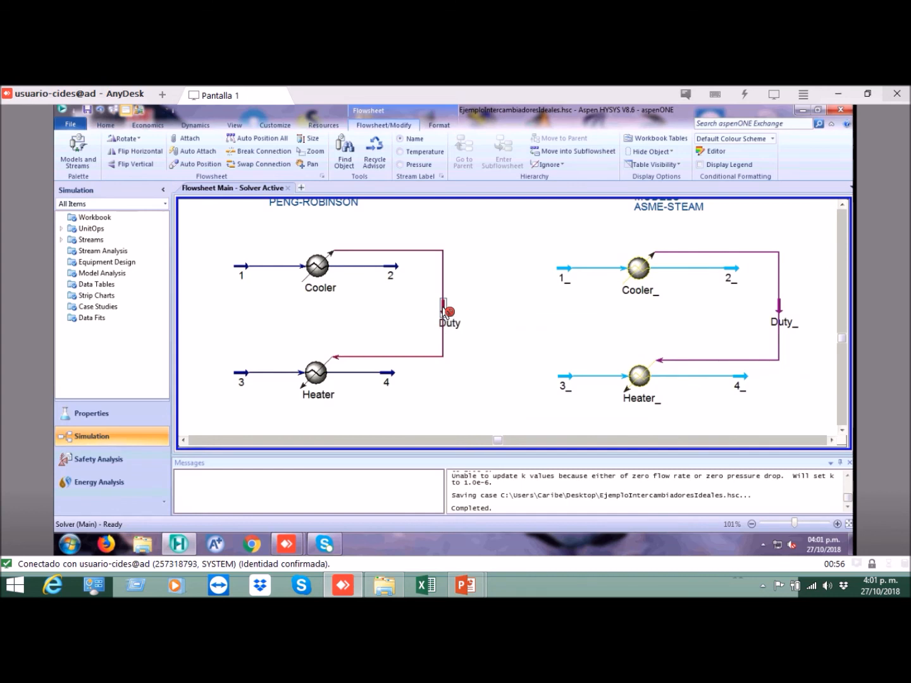
pyautogui.rightClick(443, 311)
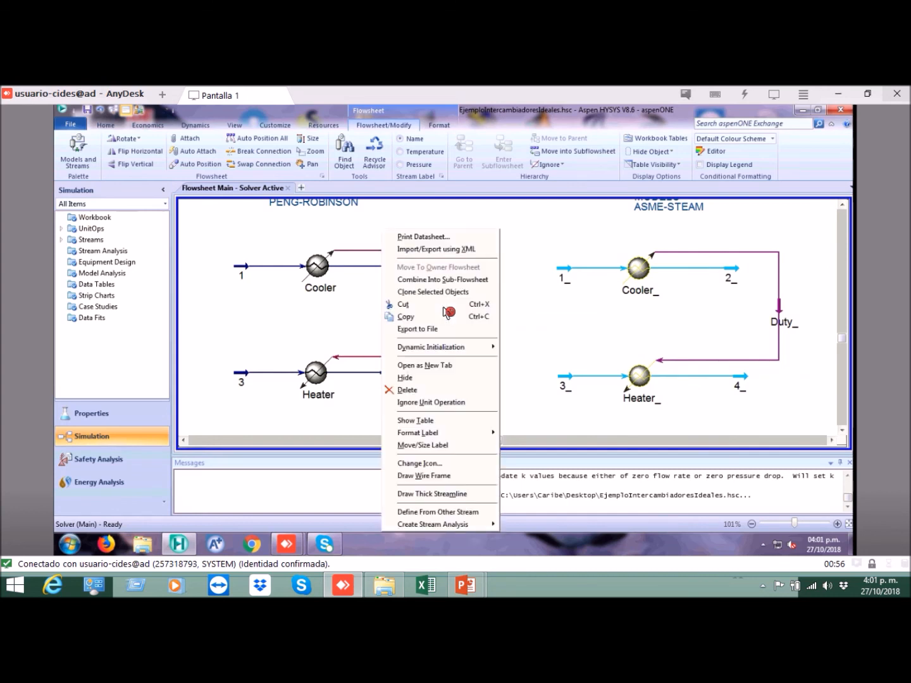
pyautogui.click(429, 423)
pyautogui.moveTo(495, 343); pyautogui.dragTo(514, 323)
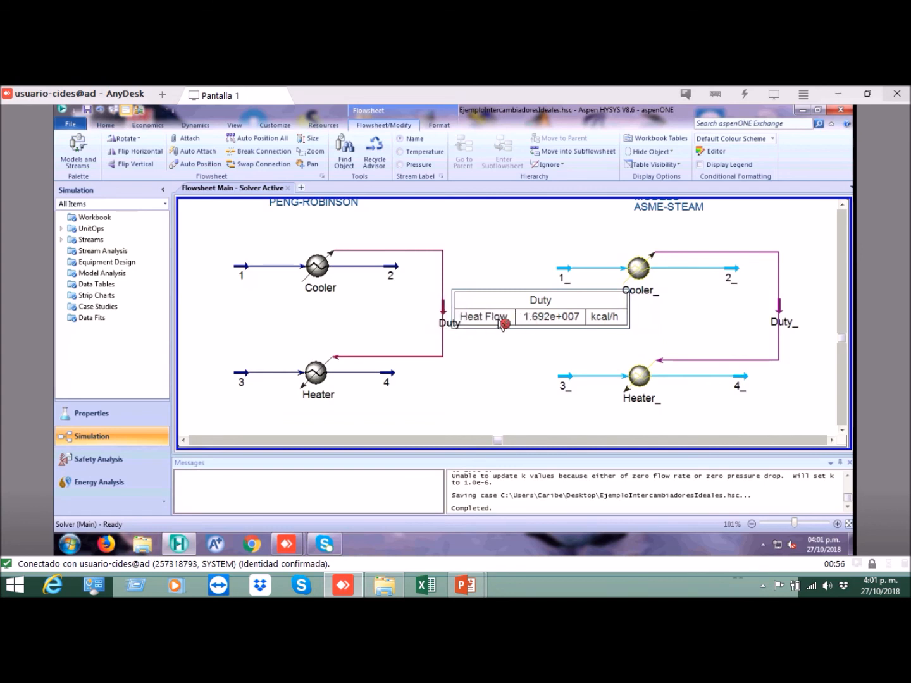
pyautogui.click(513, 355)
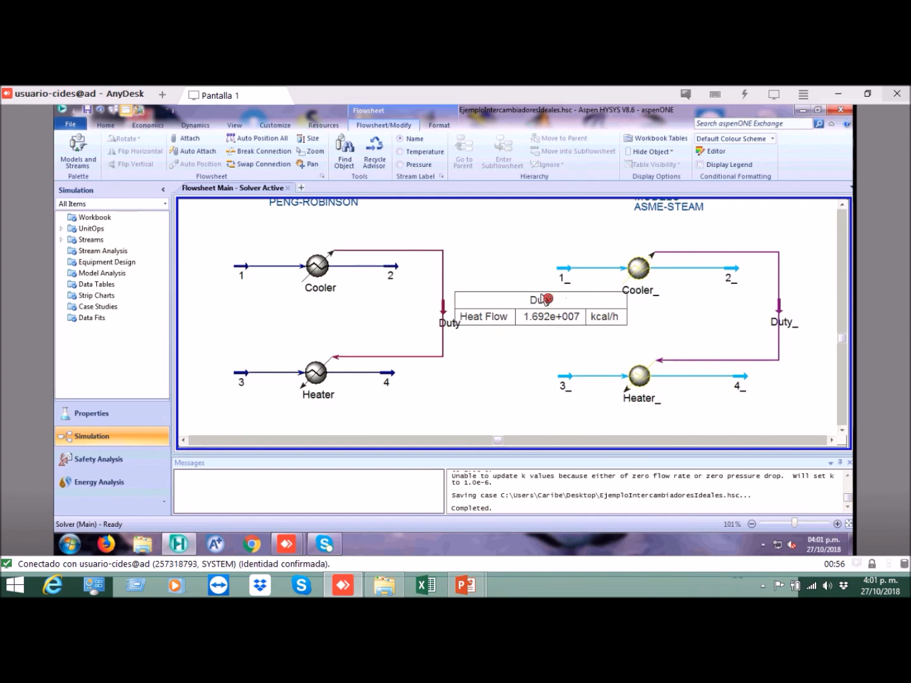
# - Turn off the name, labels and border in the Duty table's display settings, keeping the units shown
pyautogui.click(519, 314)
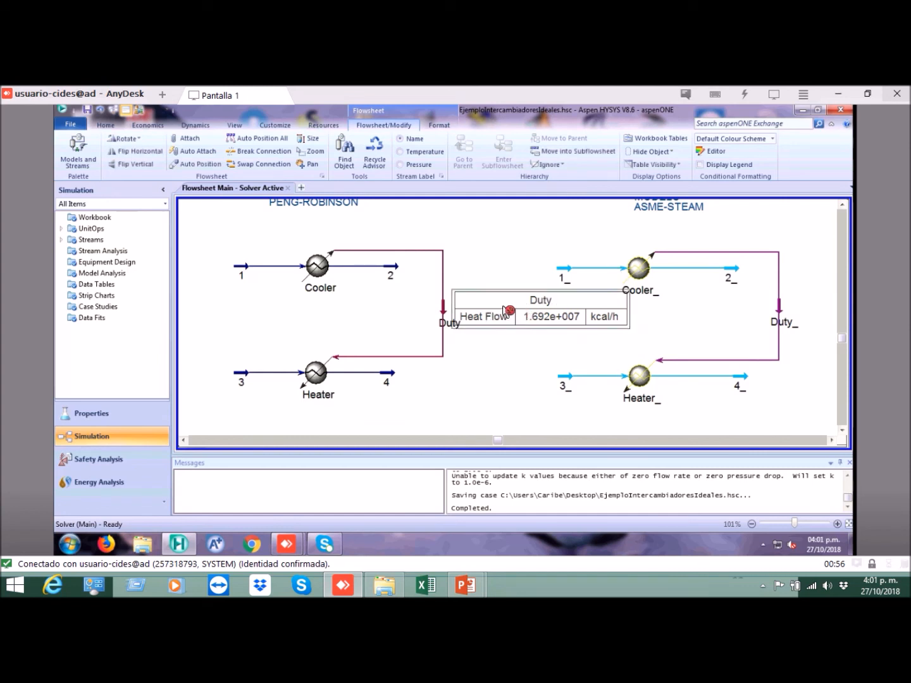
pyautogui.doubleClick(507, 311)
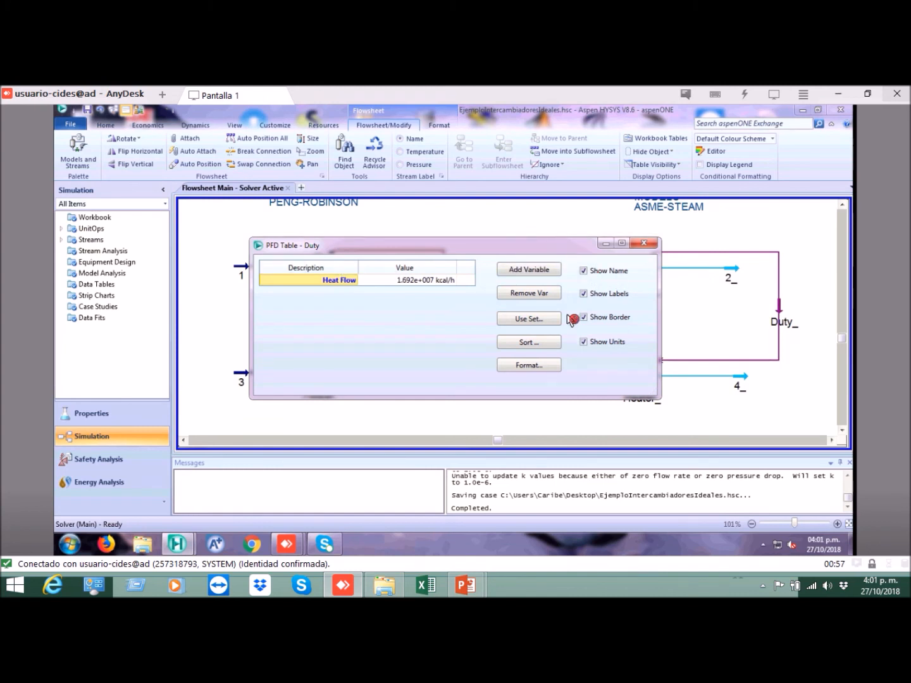
pyautogui.click(586, 272)
pyautogui.click(586, 295)
pyautogui.click(585, 318)
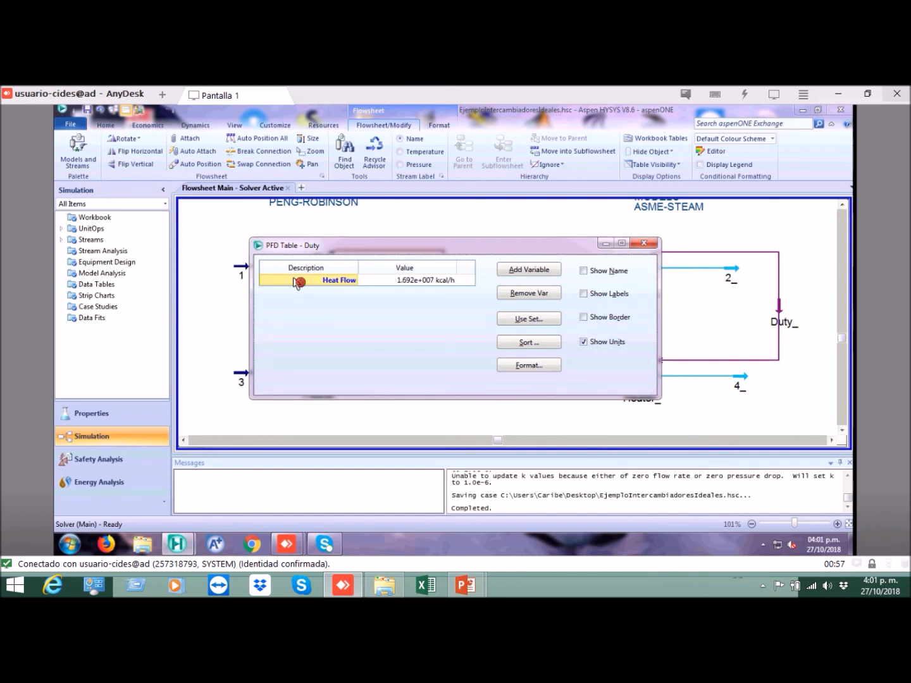
pyautogui.click(452, 285)
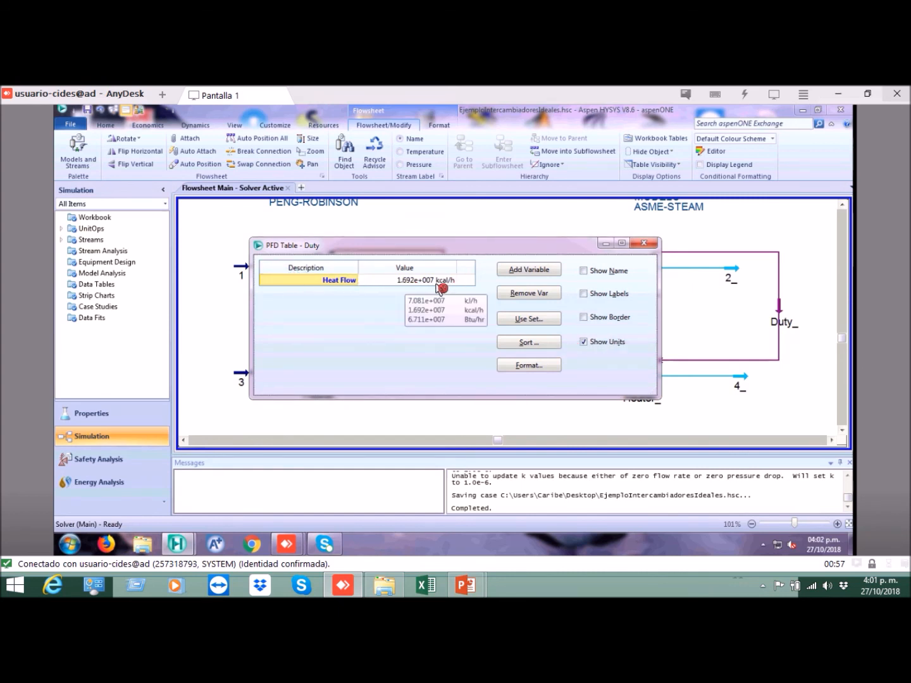
pyautogui.click(649, 247)
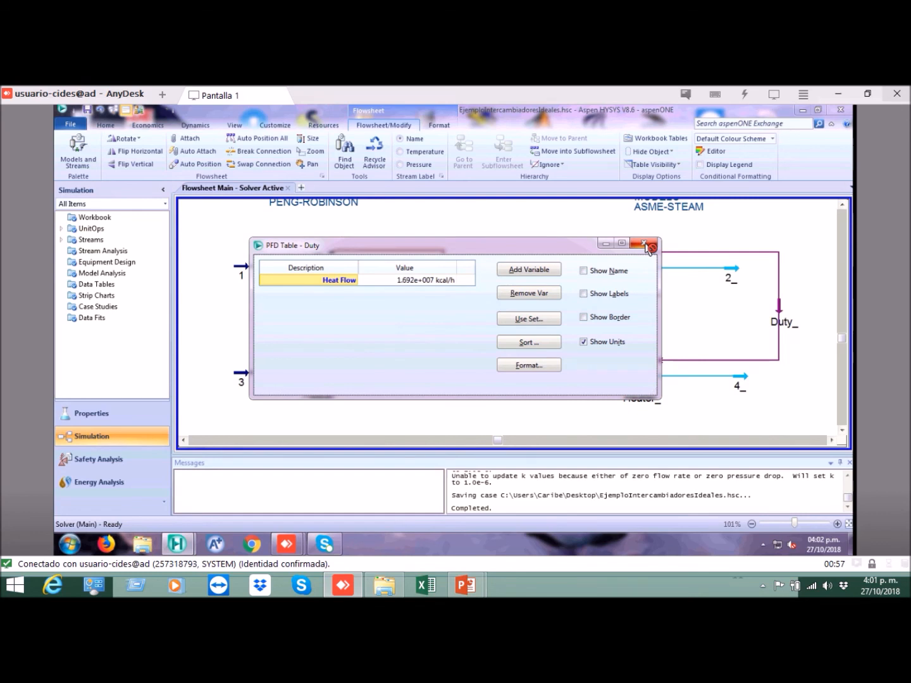
# - Reposition the simplified Duty heat flow table next to the Duty stream and save the case
pyautogui.moveTo(508, 304); pyautogui.dragTo(499, 312)
pyautogui.click(510, 279)
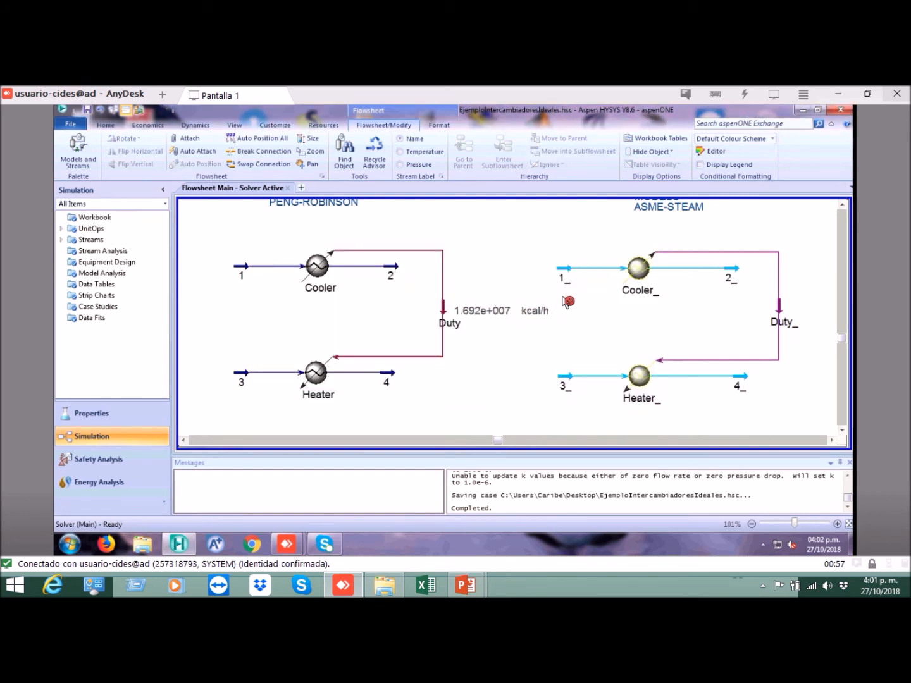
pyautogui.click(521, 319)
pyautogui.click(518, 290)
pyautogui.click(88, 110)
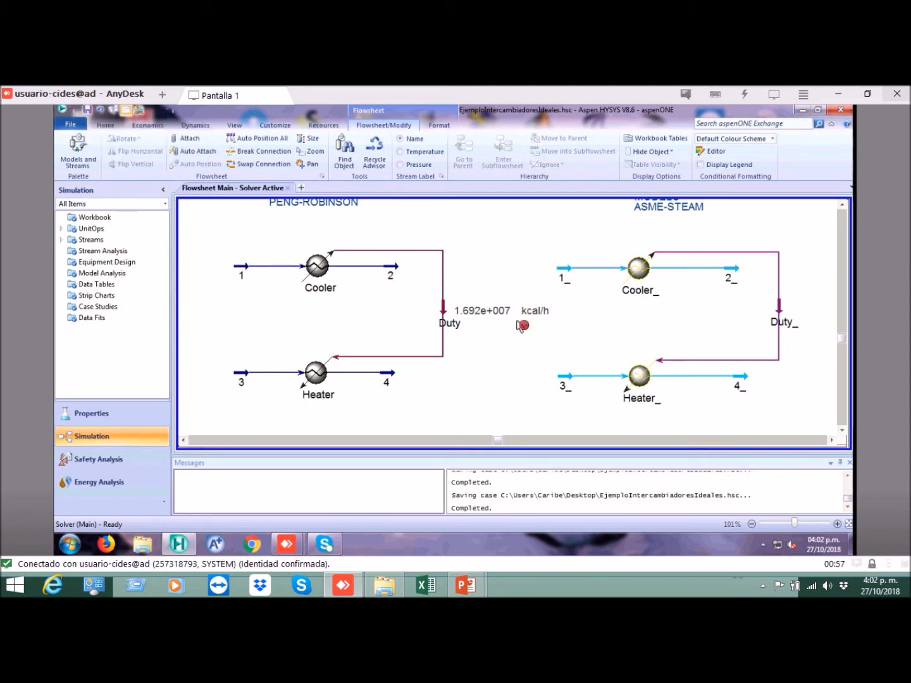
# - Show the property table for stream 4 at the Peng-Robinson heater's outlet and move it beside the stream
pyautogui.click(395, 378)
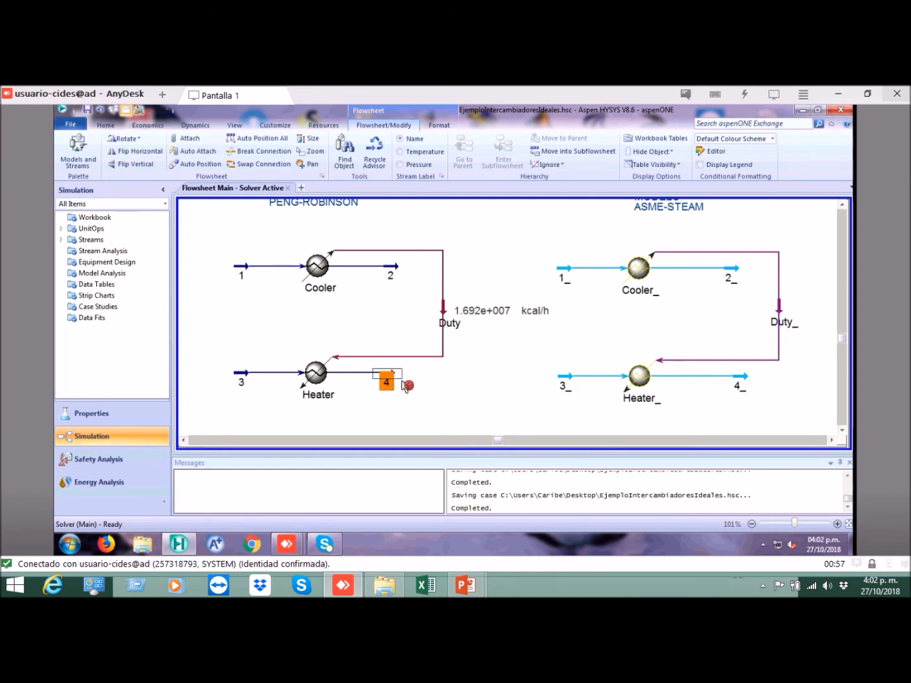
pyautogui.moveTo(394, 378)
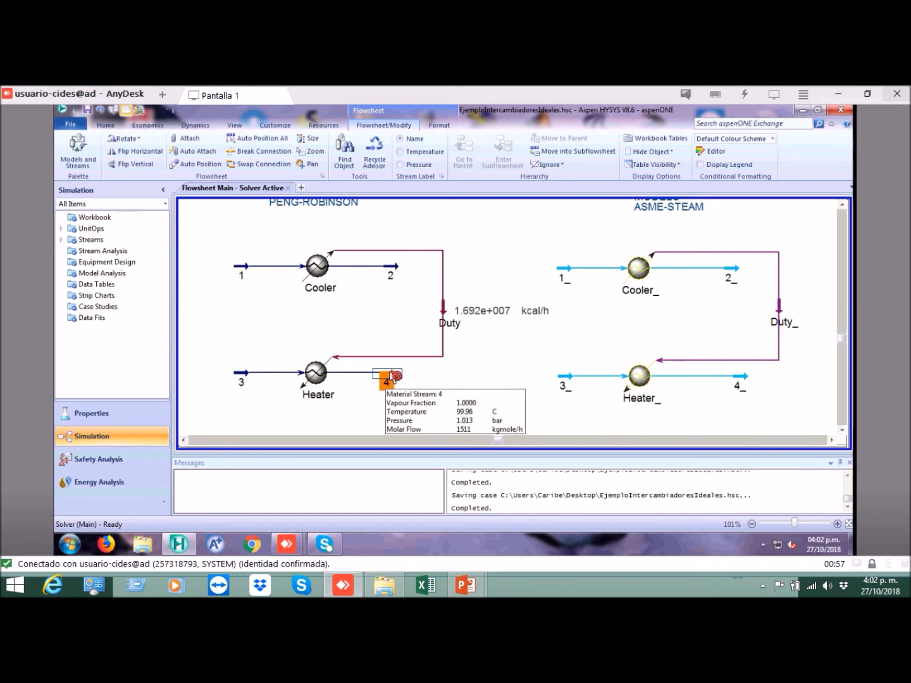
pyautogui.rightClick(395, 377)
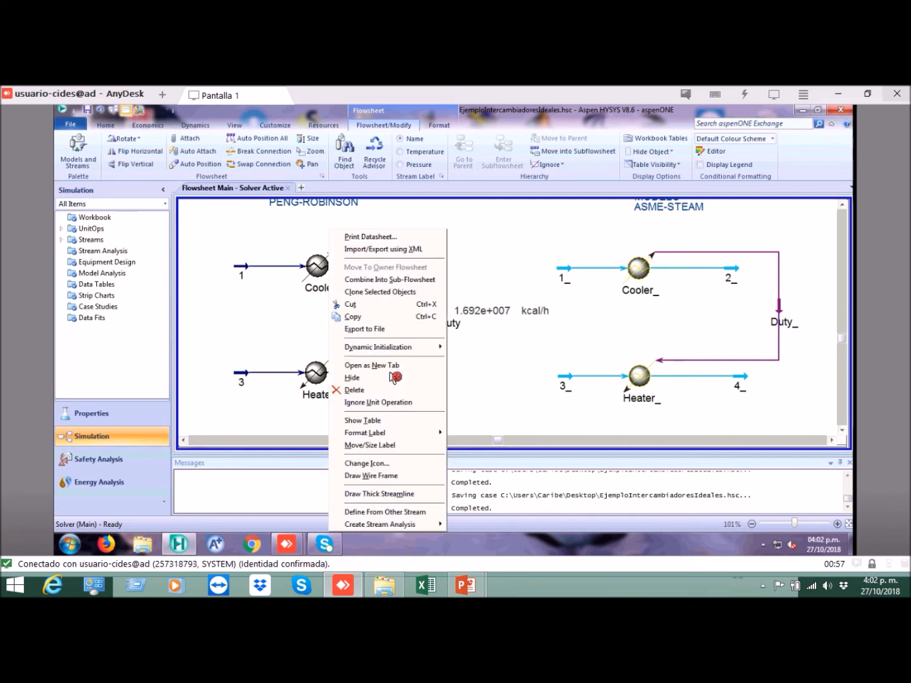
pyautogui.click(371, 420)
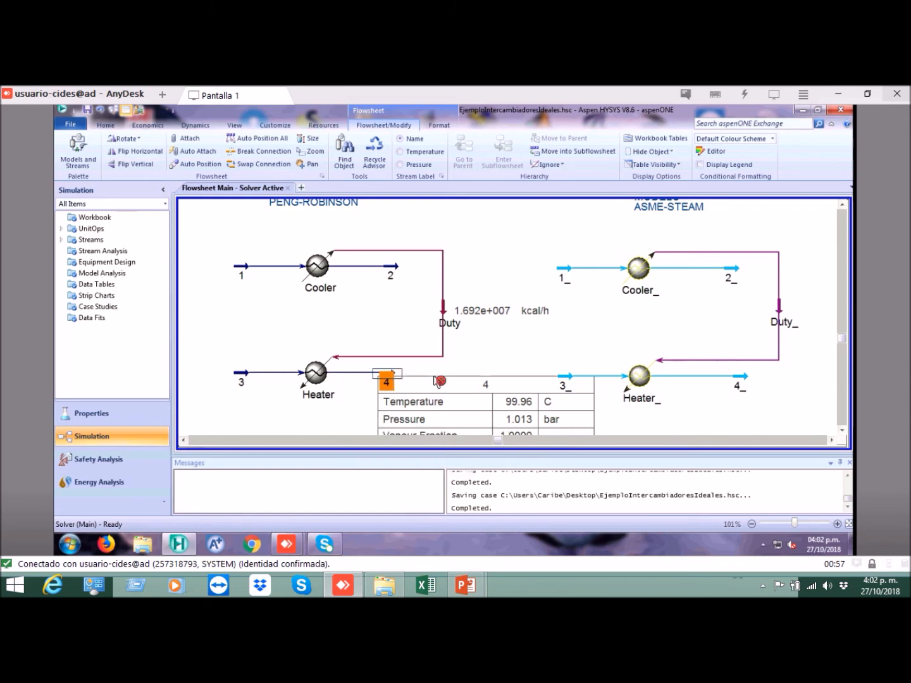
pyautogui.moveTo(467, 400); pyautogui.dragTo(493, 383)
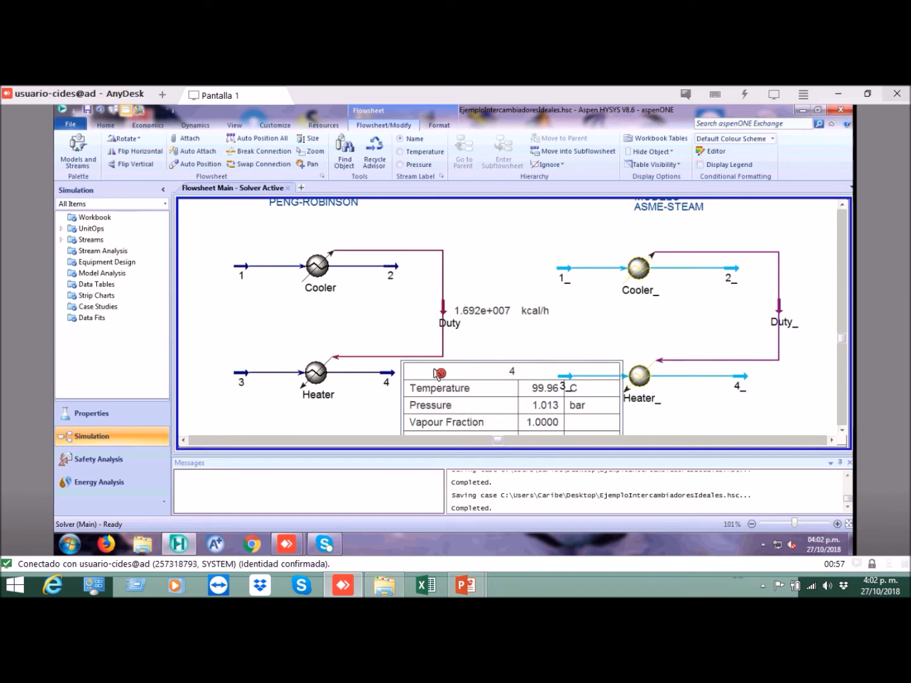
# - Remove Pressure, Molar Flow and Std Ideal Liq Vol Flow from stream 4's flowsheet table
pyautogui.doubleClick(450, 376)
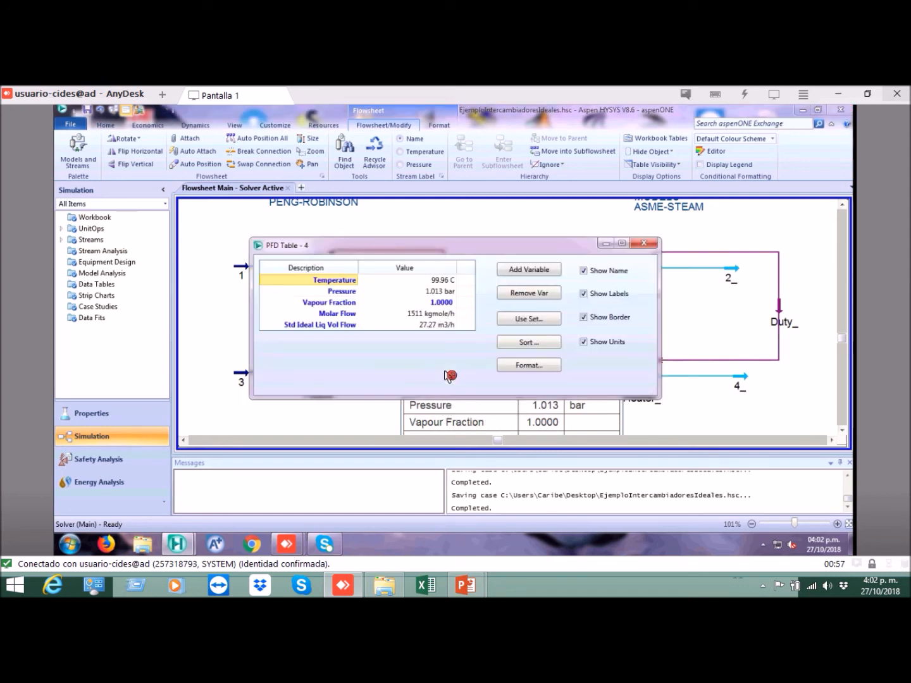
pyautogui.click(407, 284)
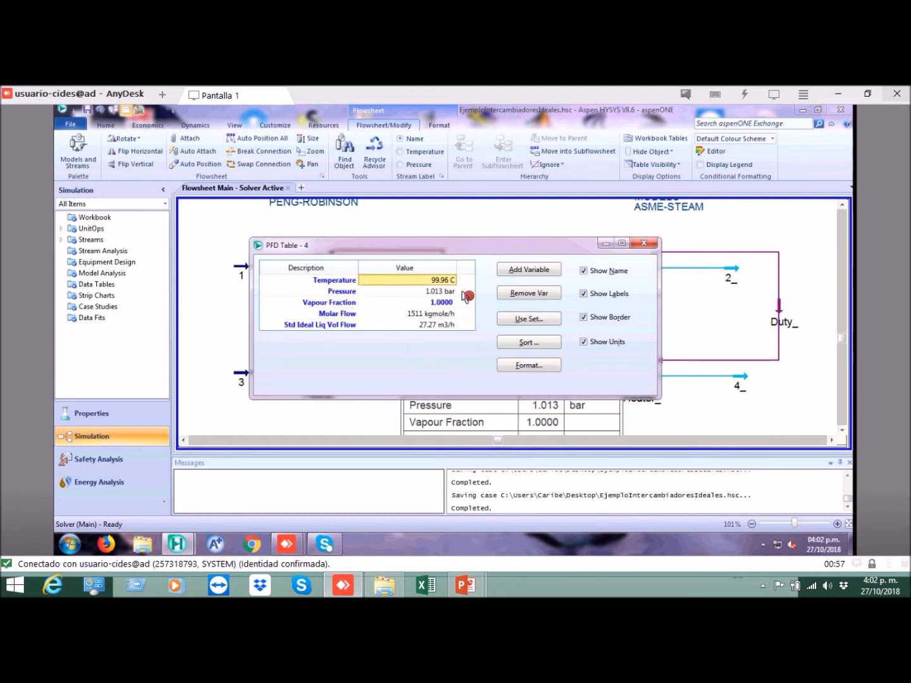
pyautogui.click(349, 283)
pyautogui.click(389, 282)
pyautogui.click(380, 292)
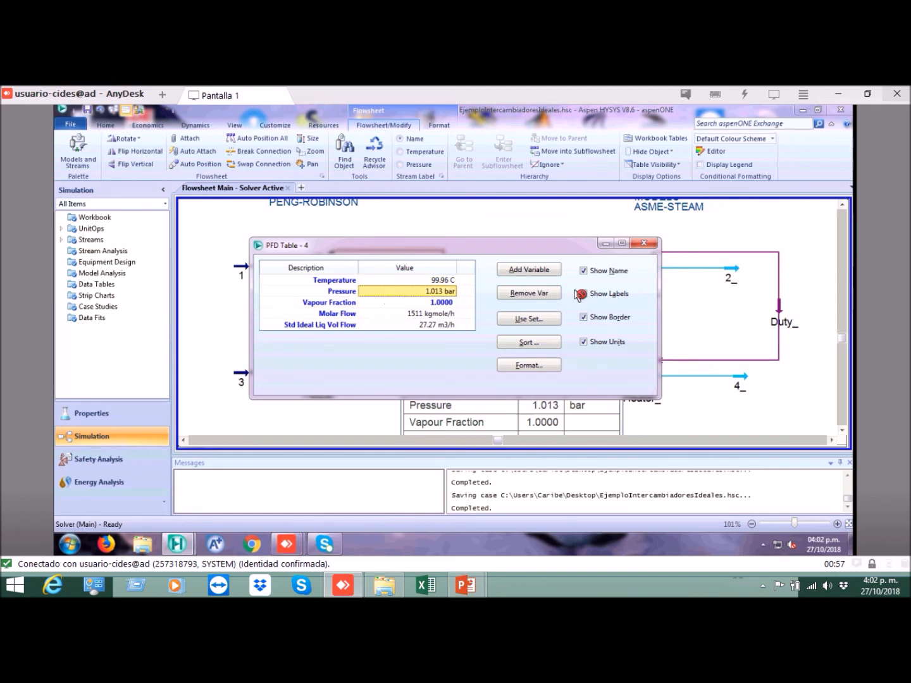
pyautogui.click(529, 294)
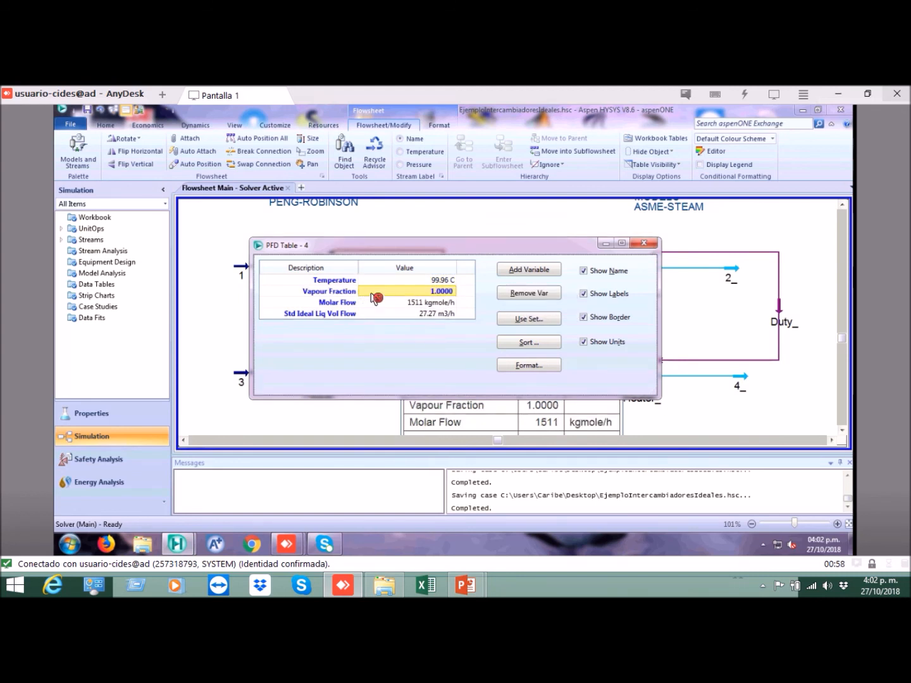
pyautogui.click(390, 304)
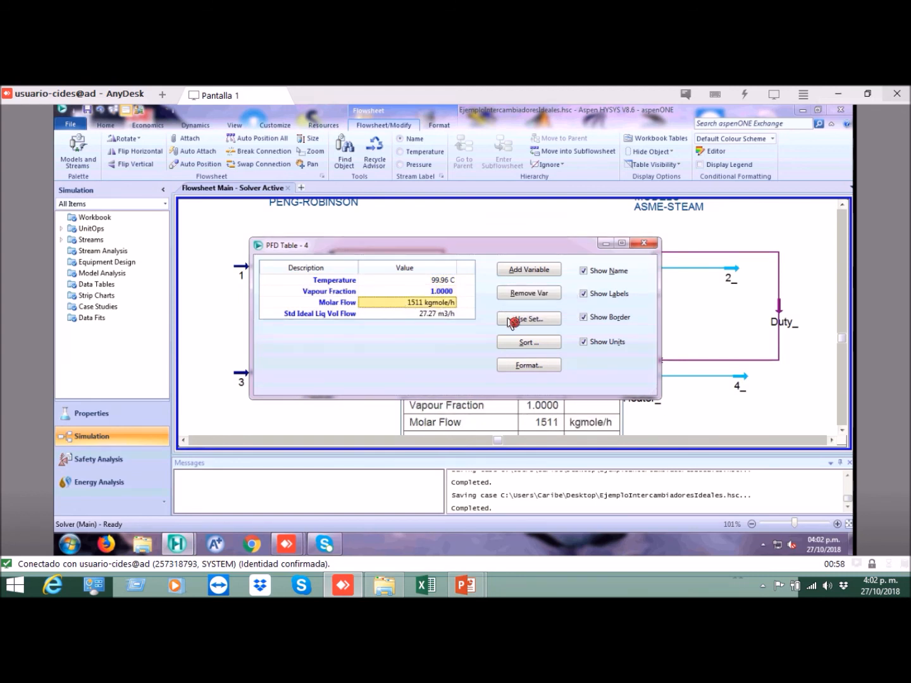
pyautogui.click(527, 294)
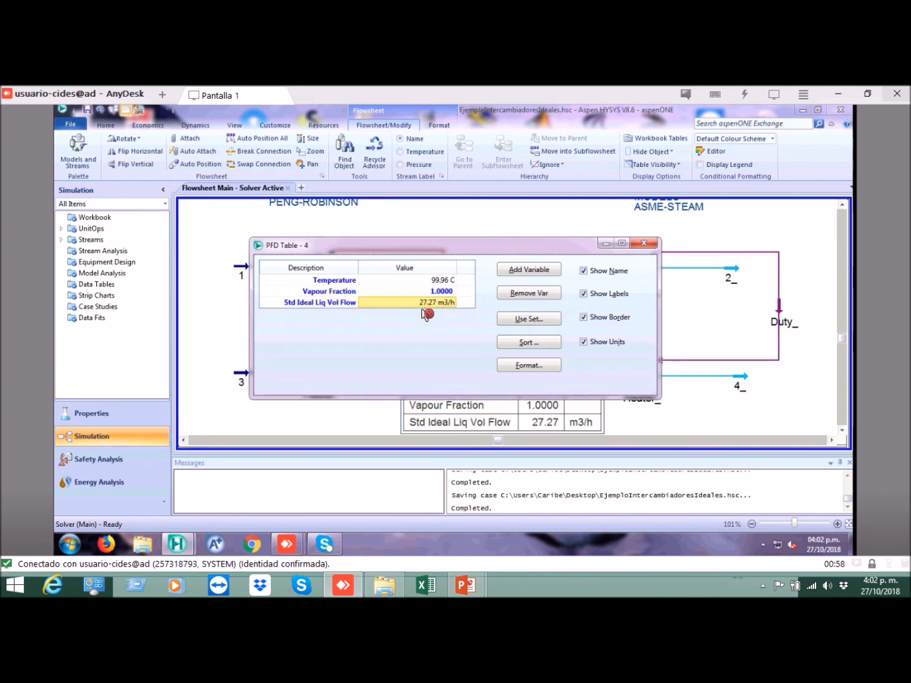
pyautogui.click(523, 295)
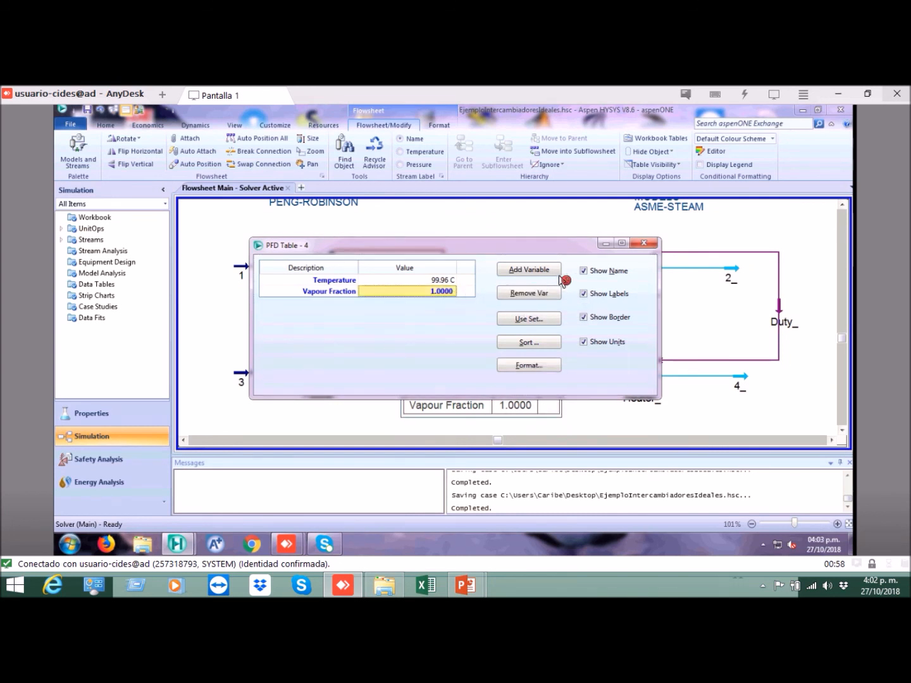
# - Hide the name, labels and border of stream 4's table and place it just beside the stream's outlet arrow
pyautogui.click(585, 271)
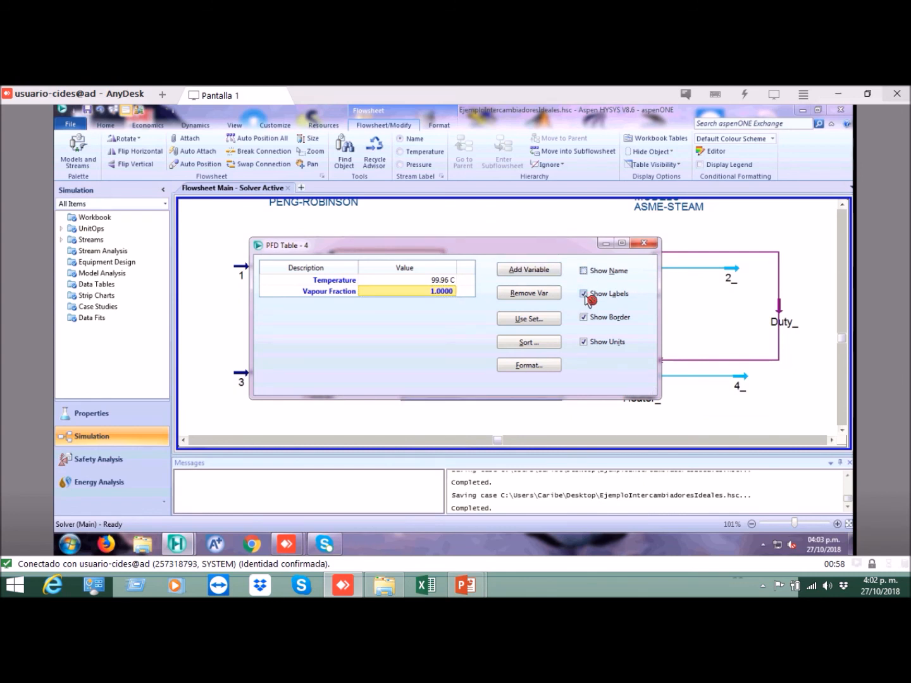
pyautogui.click(586, 295)
pyautogui.click(584, 318)
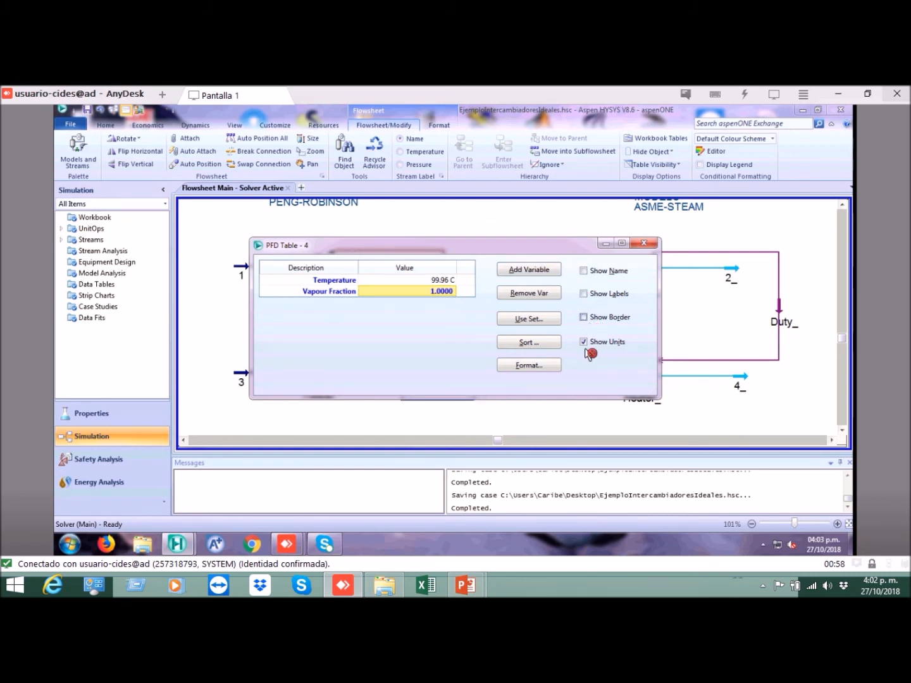
pyautogui.click(648, 247)
pyautogui.moveTo(442, 390); pyautogui.dragTo(440, 393)
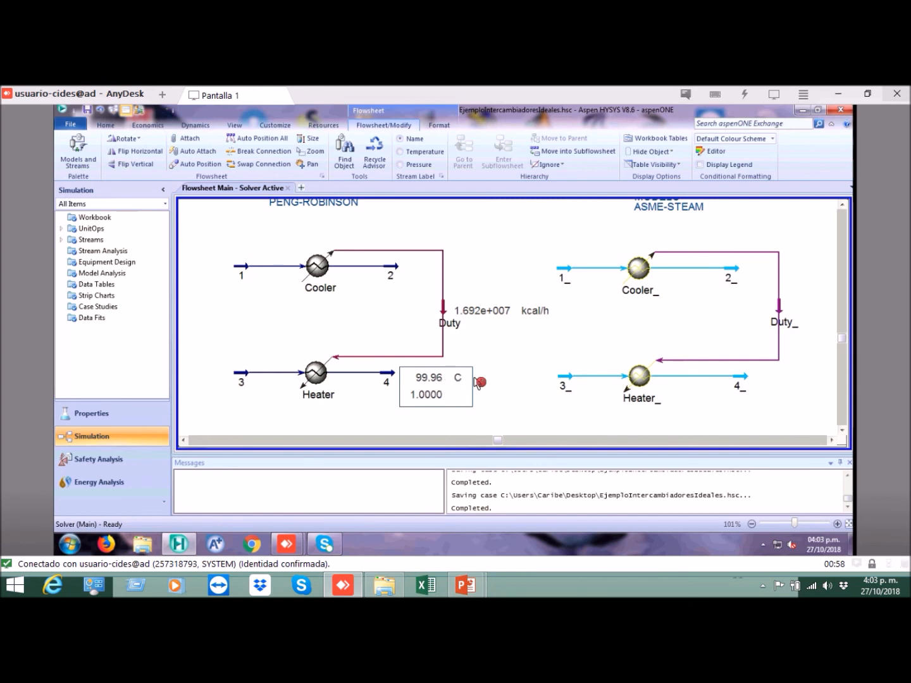
pyautogui.click(502, 359)
pyautogui.click(394, 375)
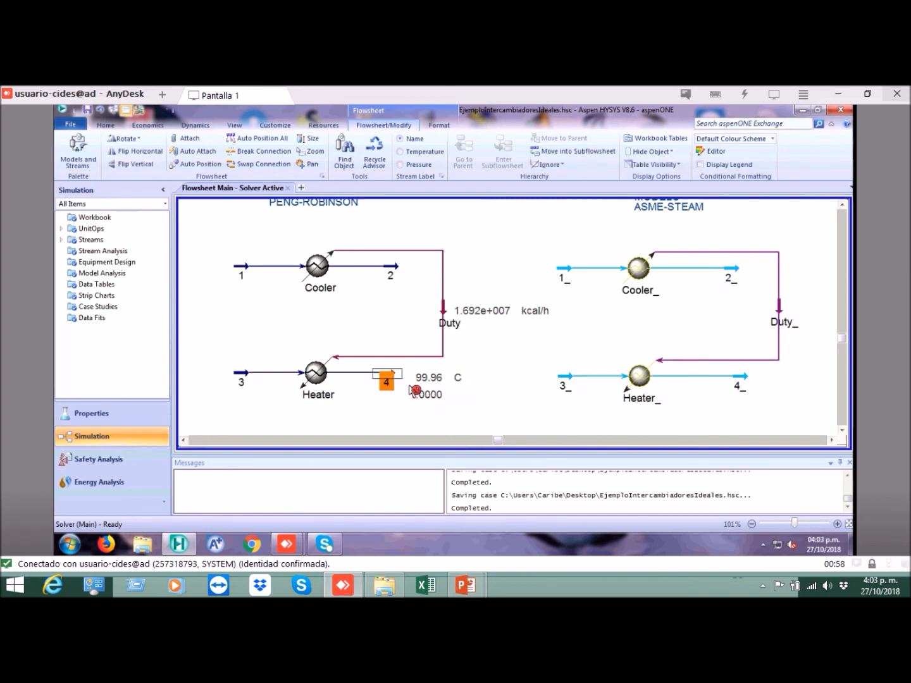
pyautogui.click(356, 414)
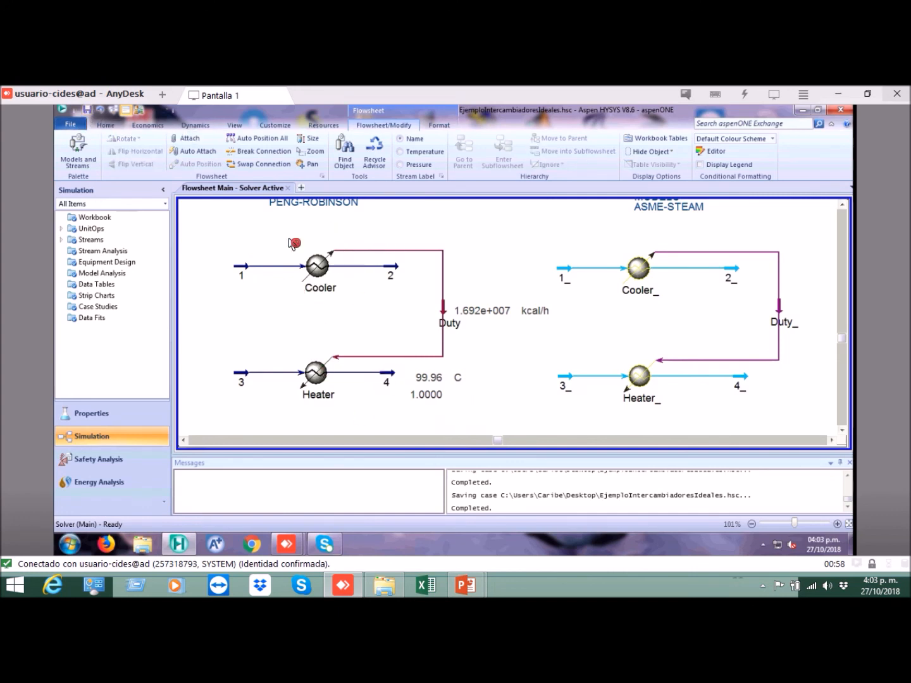
# - Show the property table for stream 2 at the Peng-Robinson cooler's outlet and shift it slightly upward
pyautogui.click(468, 316)
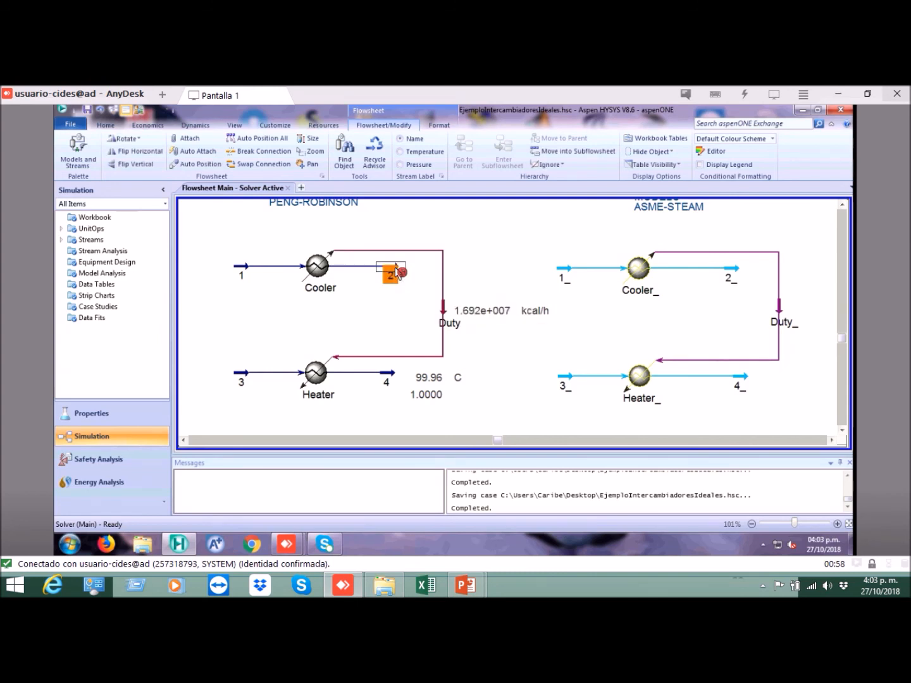
pyautogui.rightClick(398, 273)
pyautogui.click(383, 421)
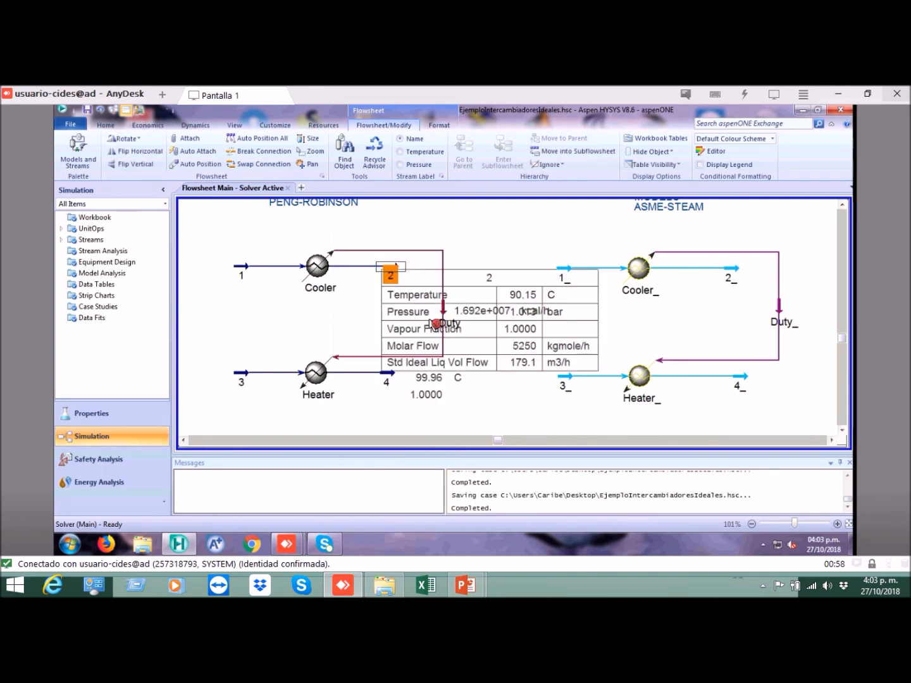
pyautogui.moveTo(475, 282); pyautogui.dragTo(463, 259)
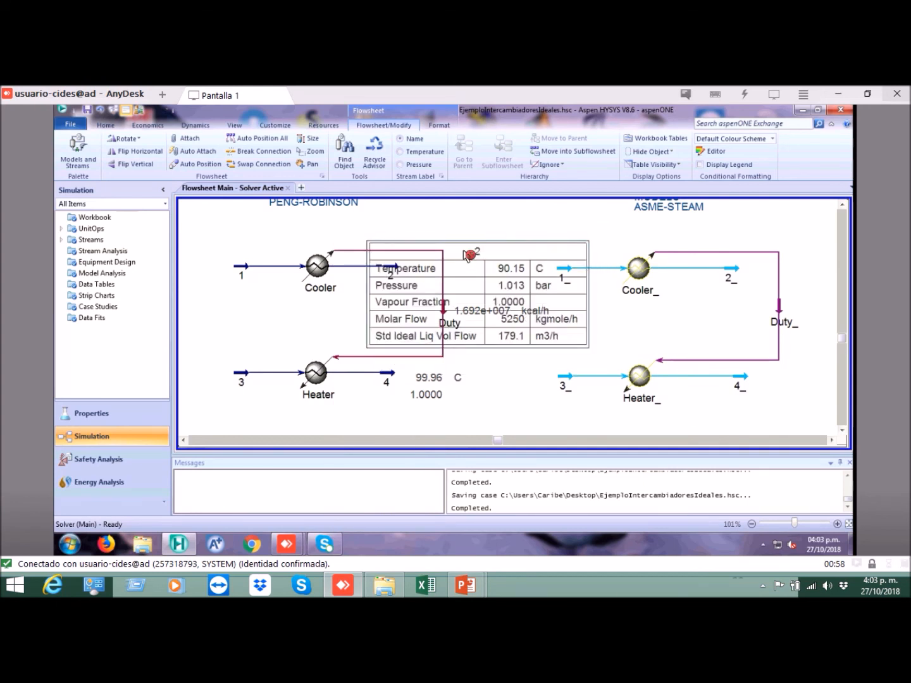
# - Remove Pressure, Vapour Fraction, Molar Flow and Std Ideal Liq Vol Flow from stream 2's table, leaving only Temperature
pyautogui.doubleClick(469, 255)
pyautogui.click(402, 292)
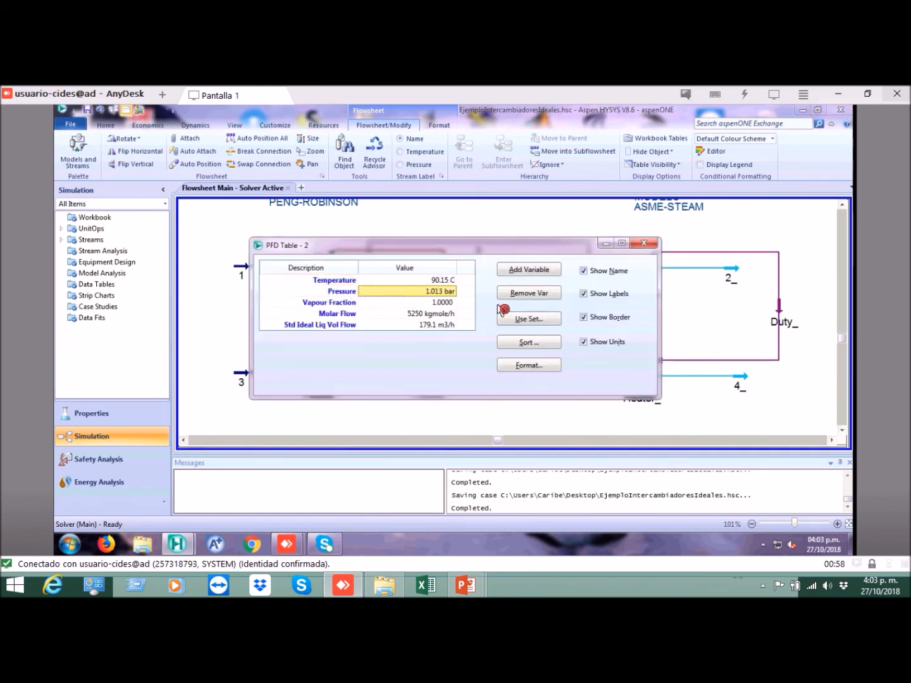
pyautogui.click(529, 294)
pyautogui.click(528, 293)
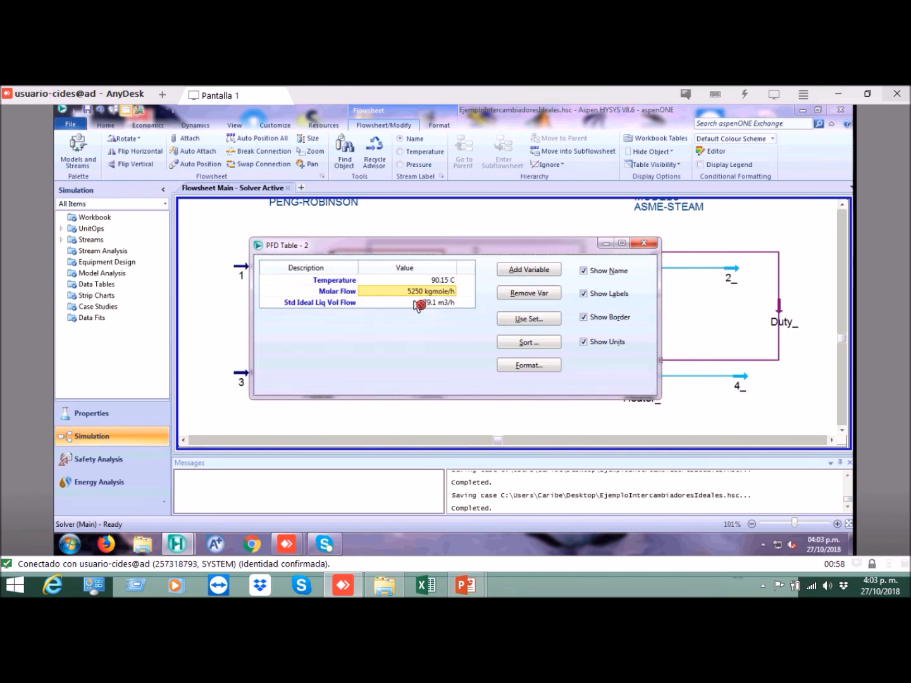
pyautogui.click(528, 293)
pyautogui.click(505, 296)
# - Hide the name, labels and border of stream 2's table and place it just beside the stream's outlet arrow
pyautogui.click(587, 272)
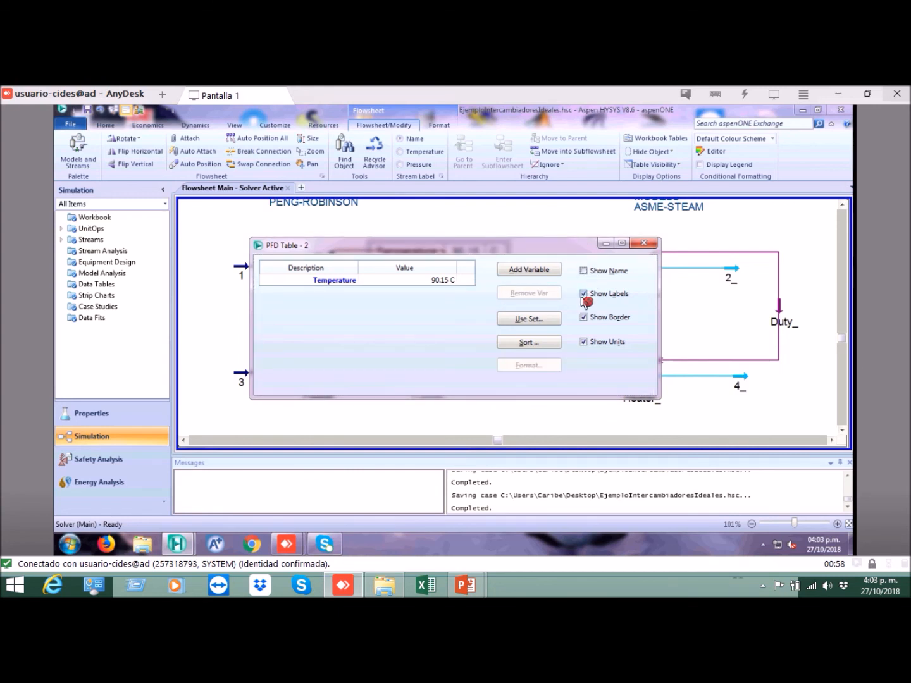
pyautogui.click(583, 293)
pyautogui.click(584, 318)
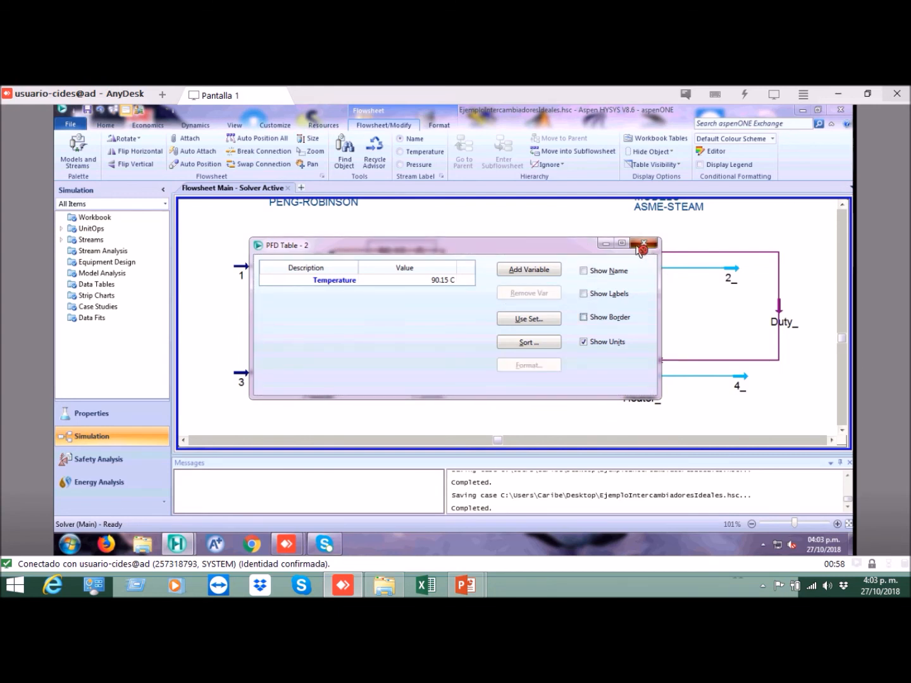
pyautogui.click(645, 245)
pyautogui.moveTo(414, 265); pyautogui.dragTo(455, 274)
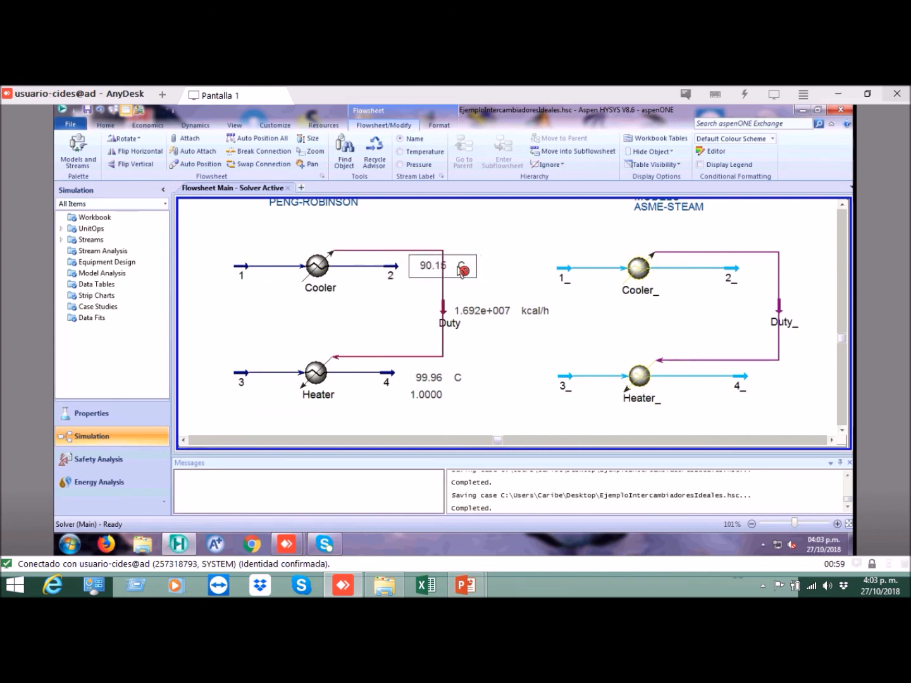
pyautogui.click(510, 247)
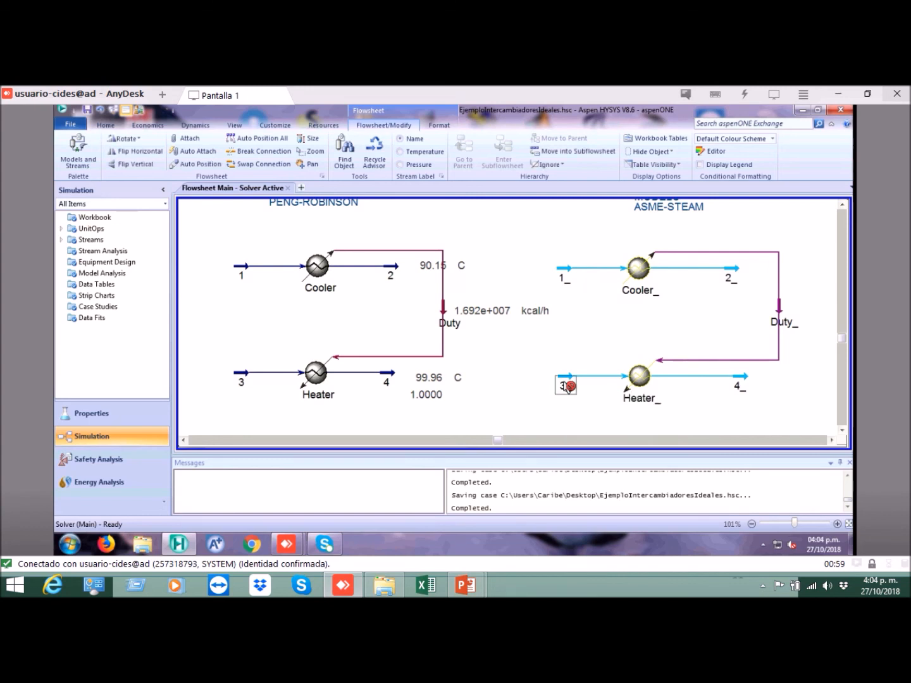
pyautogui.click(639, 376)
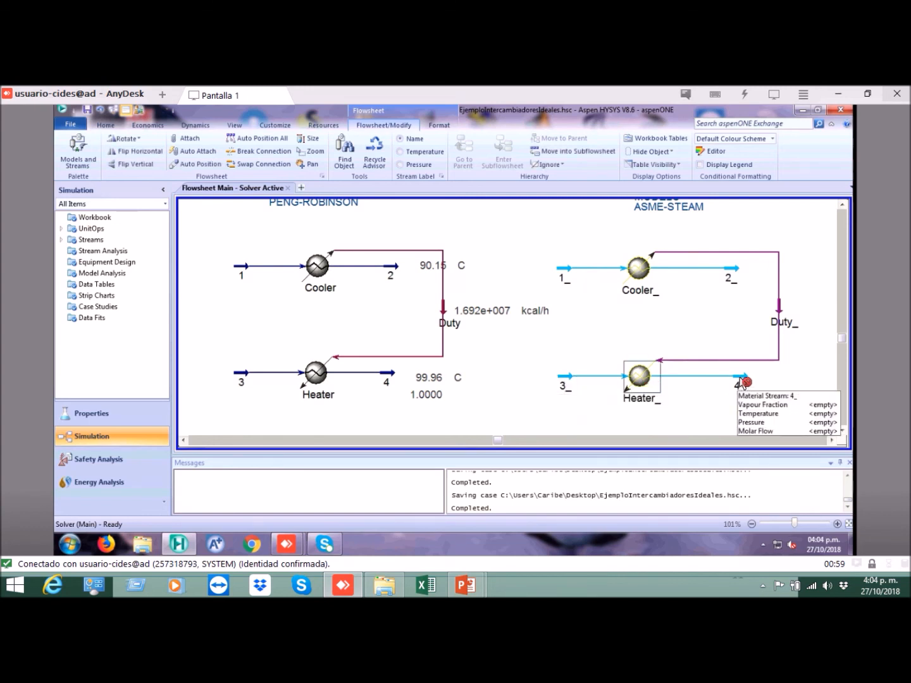
pyautogui.click(734, 279)
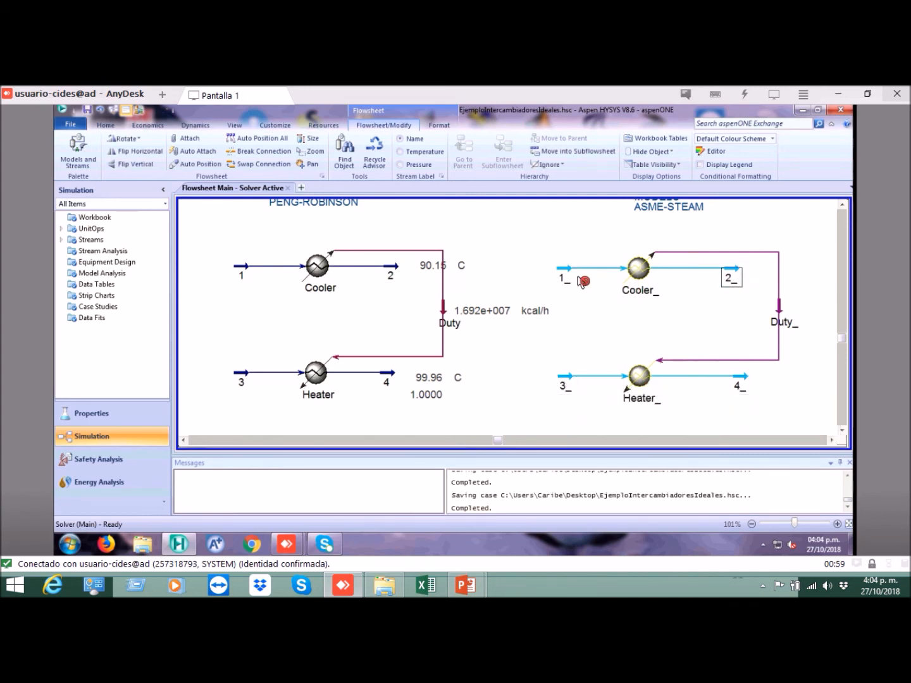
pyautogui.click(567, 270)
pyautogui.click(392, 252)
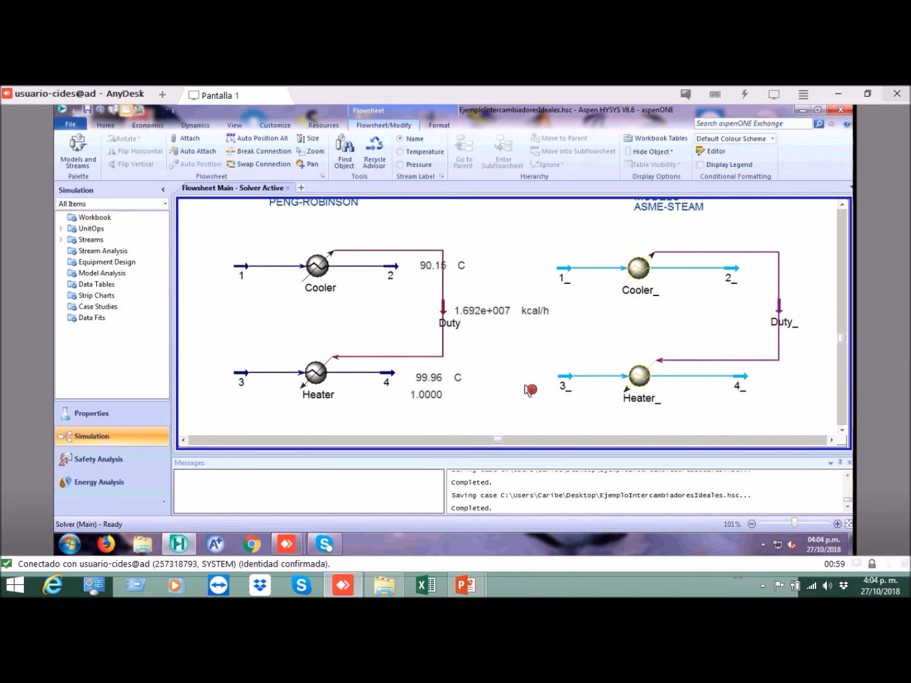
# - Open the worksheet conditions of stream 1_ at the inlet of the ASME-STEAM cooler
pyautogui.moveTo(571, 381)
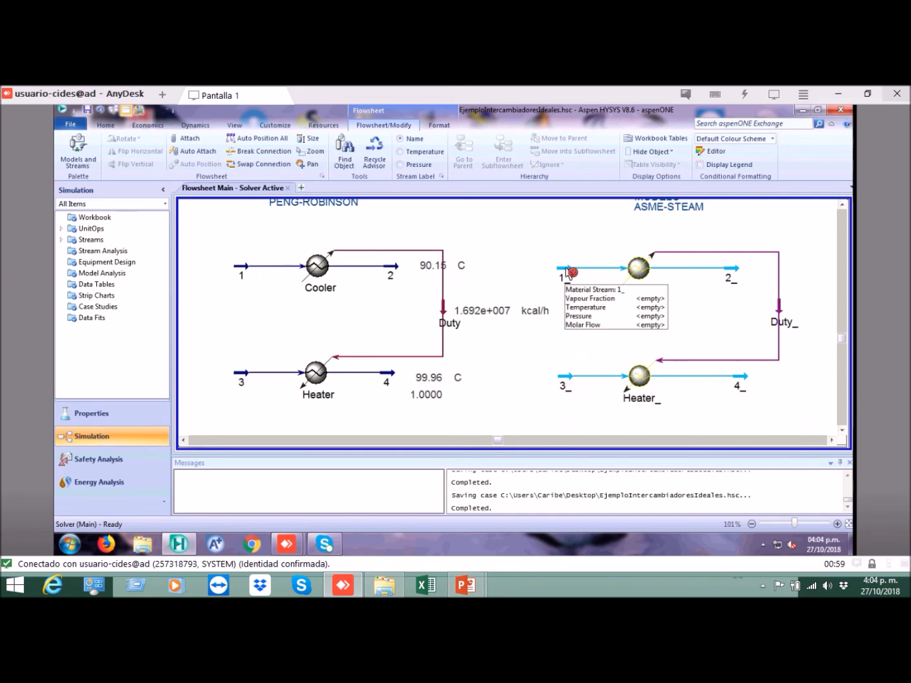
pyautogui.click(571, 274)
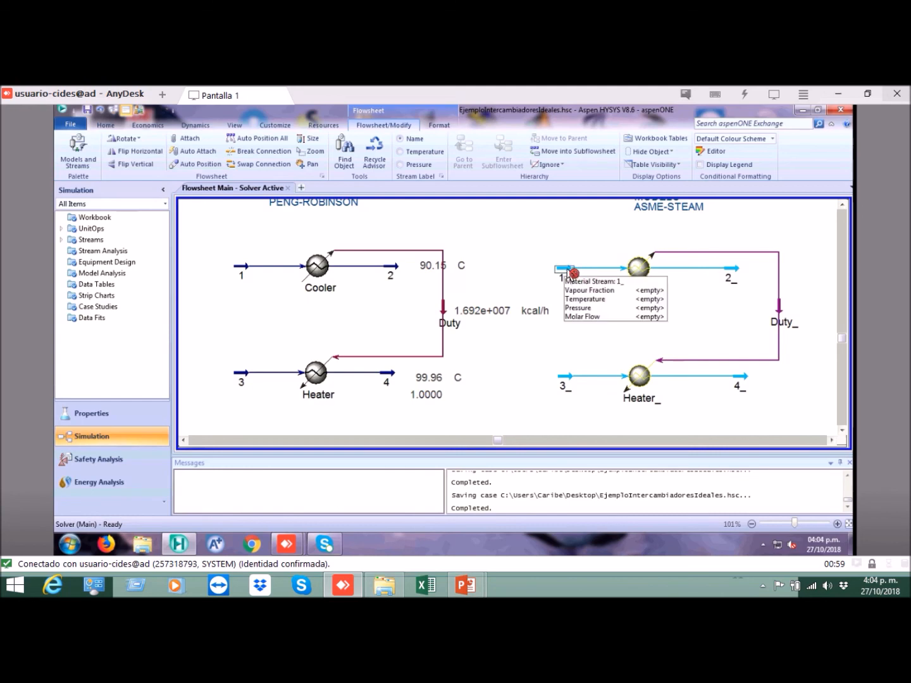
pyautogui.doubleClick(572, 273)
pyautogui.moveTo(361, 129); pyautogui.dragTo(414, 116)
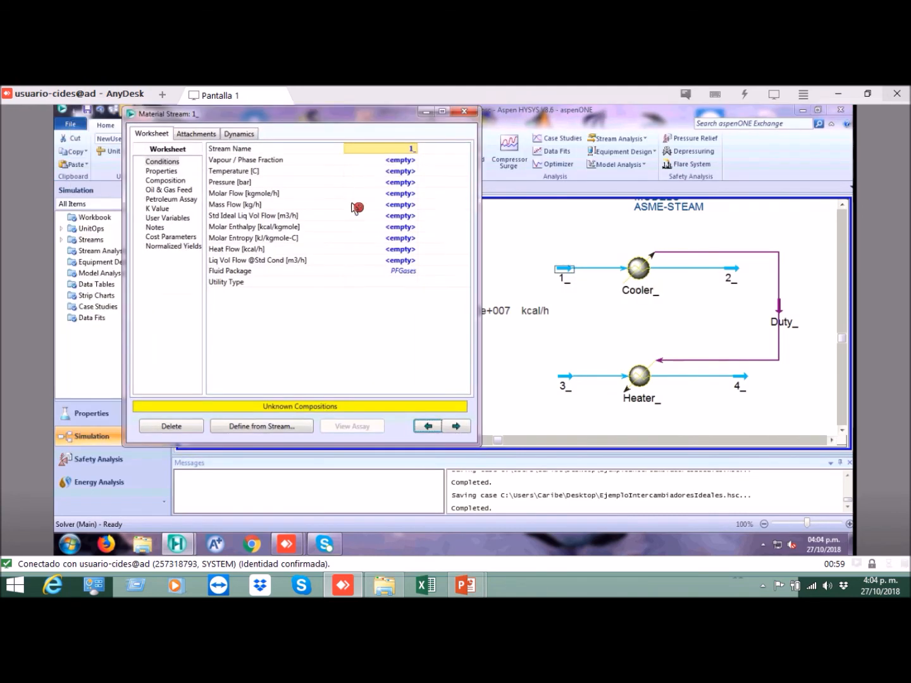
pyautogui.click(393, 215)
pyautogui.click(395, 193)
pyautogui.click(395, 216)
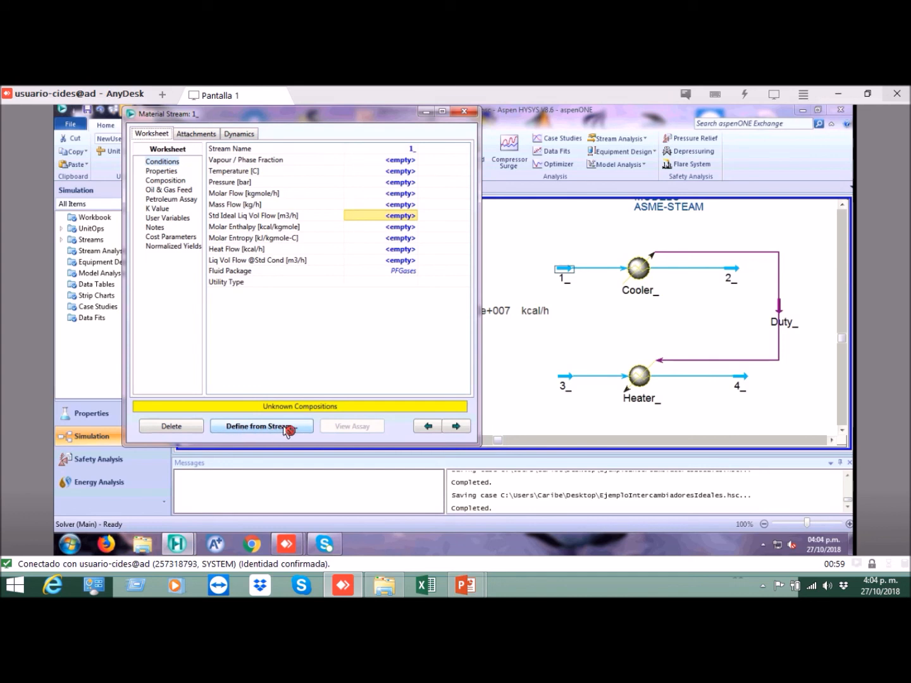
# - Choose stream 1 as the source for defining stream 1_, keeping the molar flow basis and all preset copy options
pyautogui.click(262, 428)
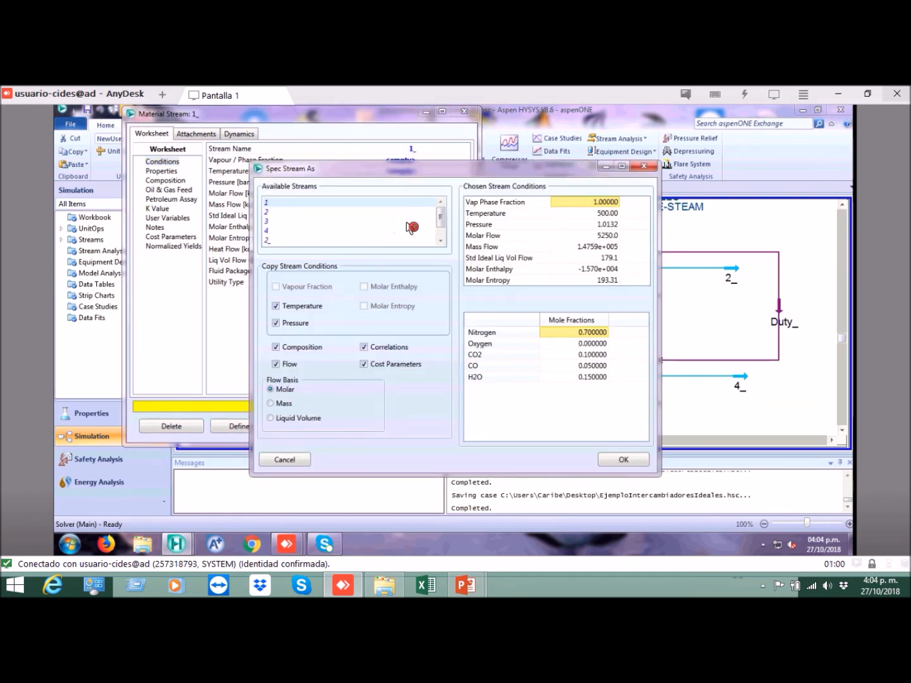
pyautogui.click(272, 204)
pyautogui.click(271, 213)
pyautogui.click(273, 204)
pyautogui.click(276, 212)
pyautogui.click(278, 203)
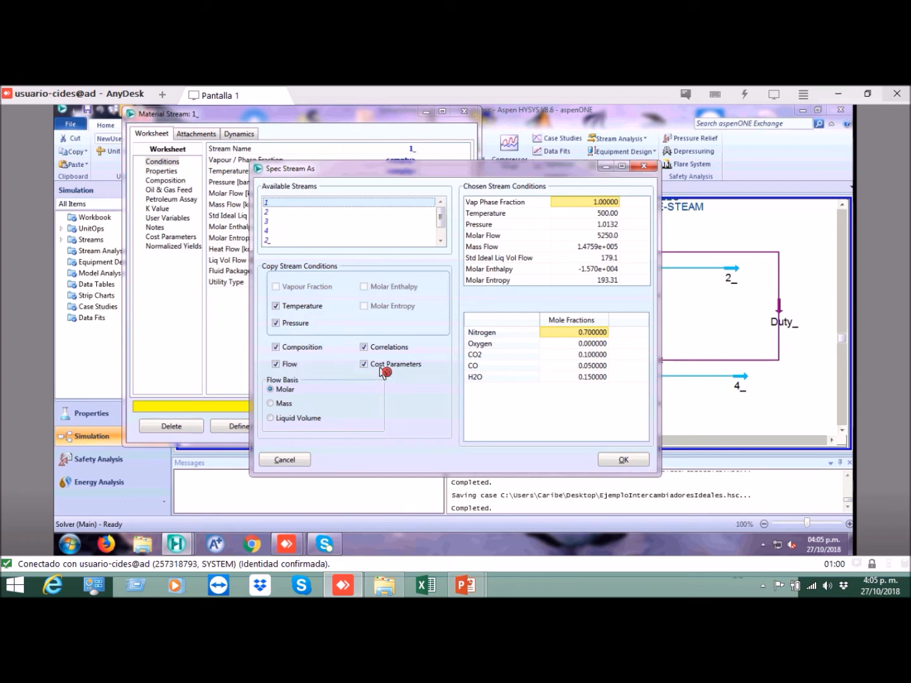
pyautogui.click(285, 405)
pyautogui.click(289, 419)
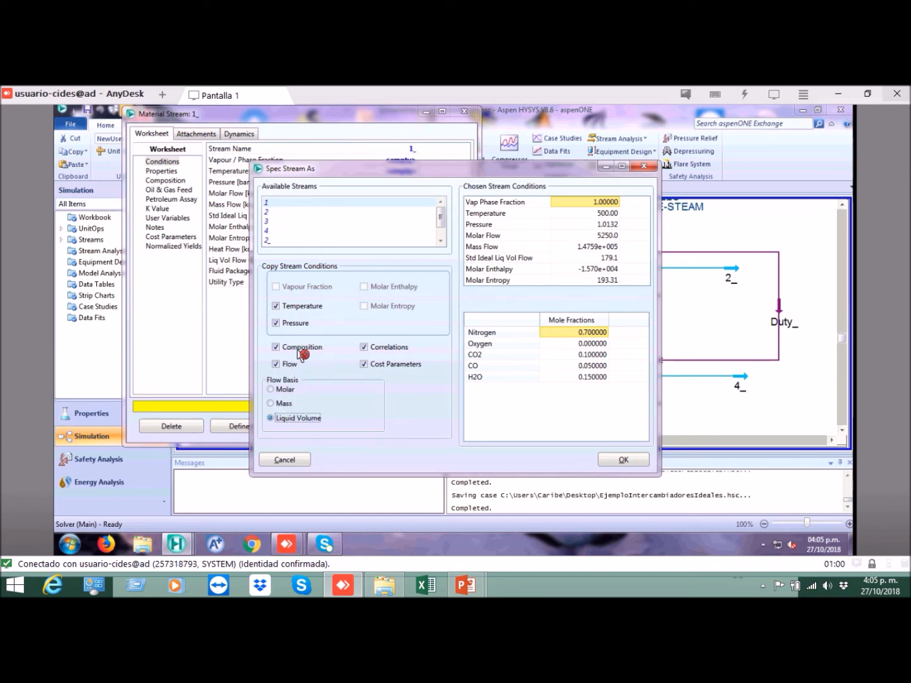
pyautogui.click(283, 405)
pyautogui.click(283, 389)
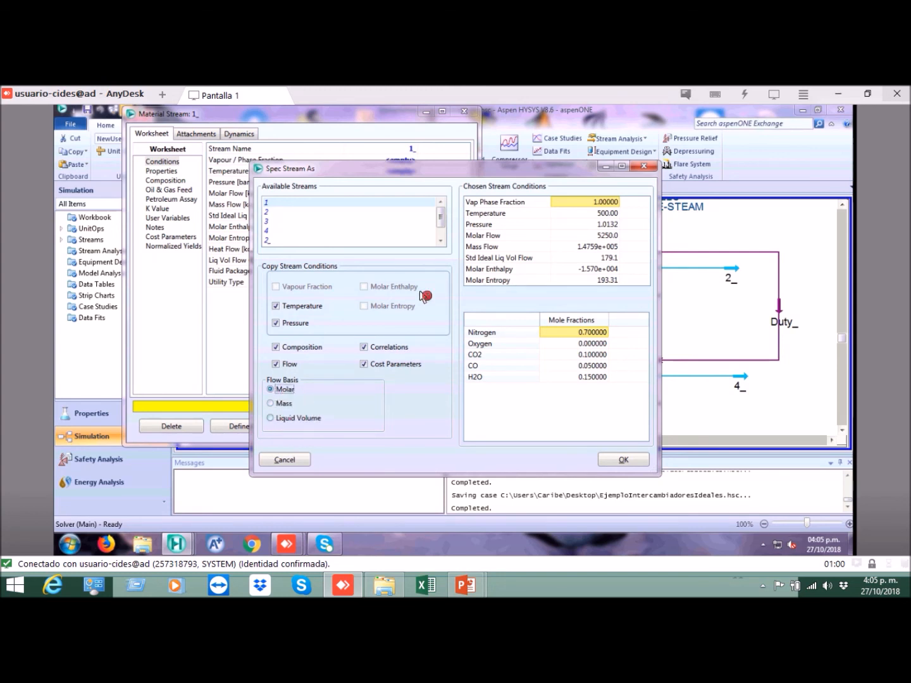
pyautogui.click(284, 204)
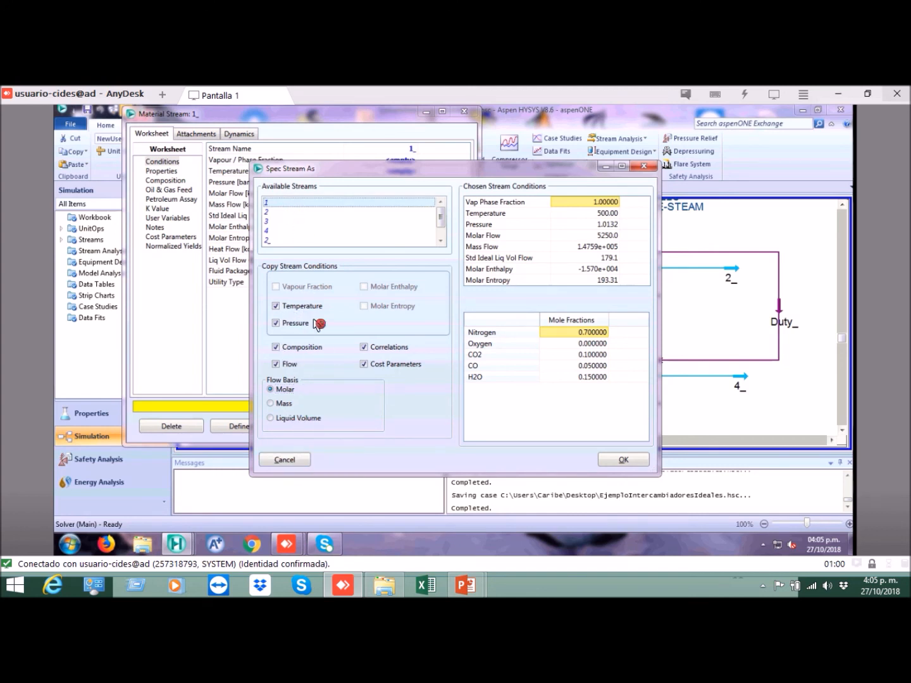
# - Review the chosen stream's conditions and mole fractions, including temperature, pressure, flows, nitrogen, oxygen and H2O
pyautogui.click(605, 203)
pyautogui.click(604, 224)
pyautogui.click(607, 239)
pyautogui.click(603, 260)
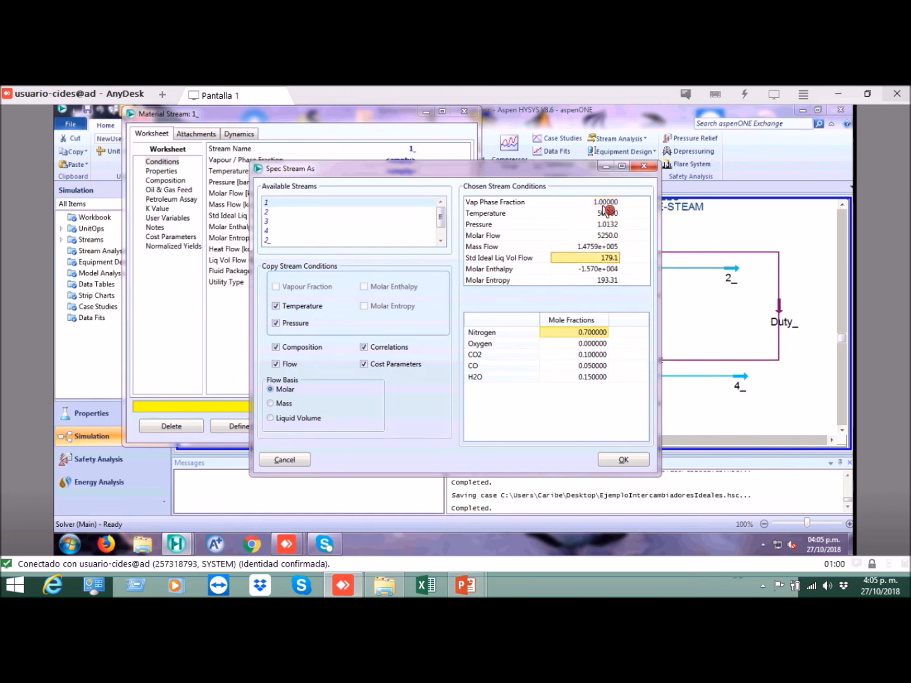
pyautogui.click(603, 204)
pyautogui.click(609, 216)
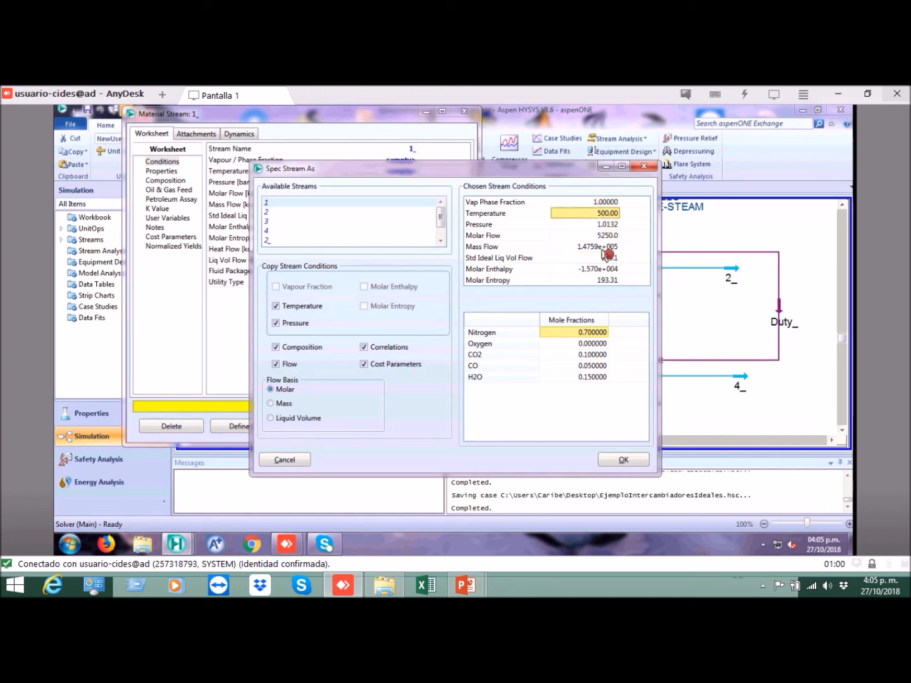
pyautogui.click(585, 344)
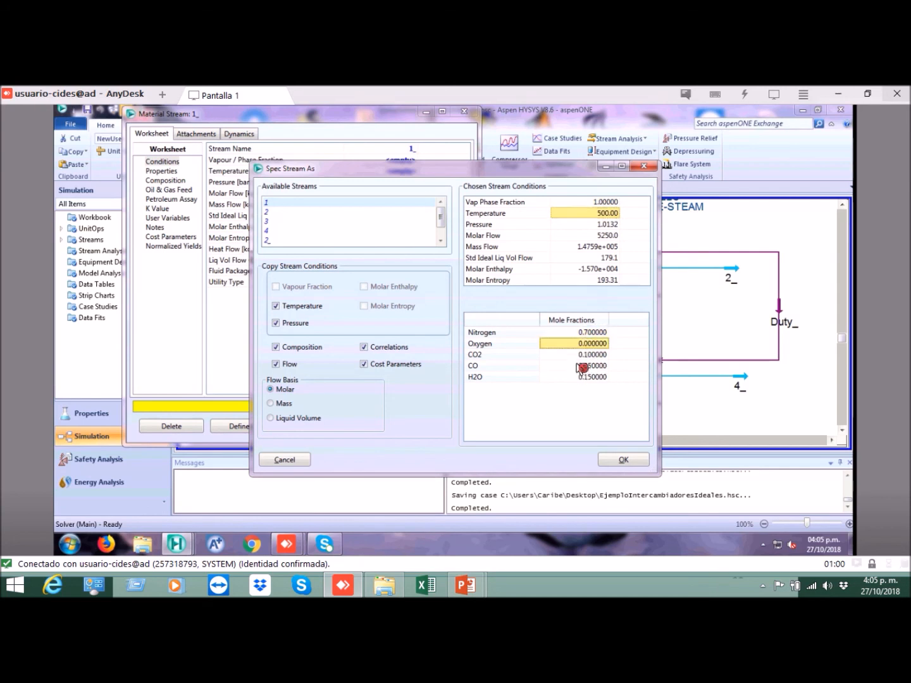
pyautogui.click(586, 378)
pyautogui.click(591, 332)
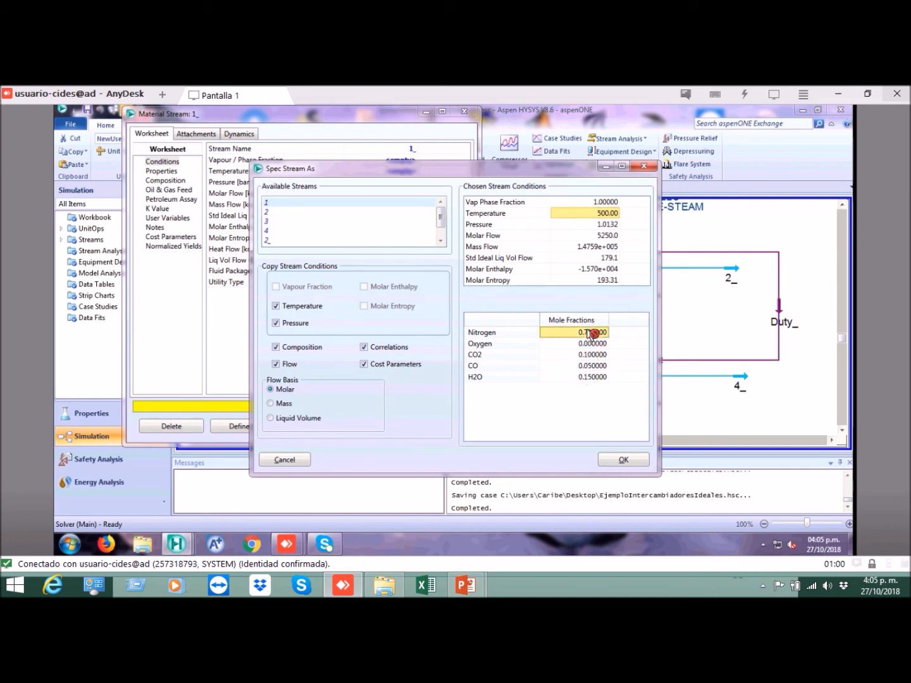
# - Apply stream 1's specifications to stream 1_ and check its copied temperature, pressure, molar flow and fluid package
pyautogui.click(624, 461)
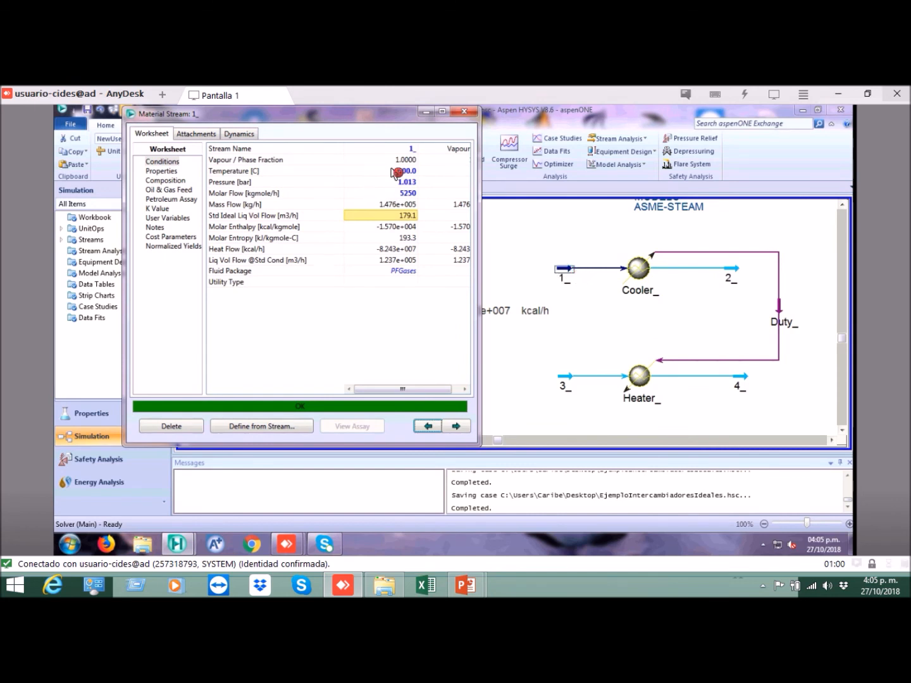
pyautogui.click(412, 172)
pyautogui.click(414, 183)
pyautogui.click(414, 194)
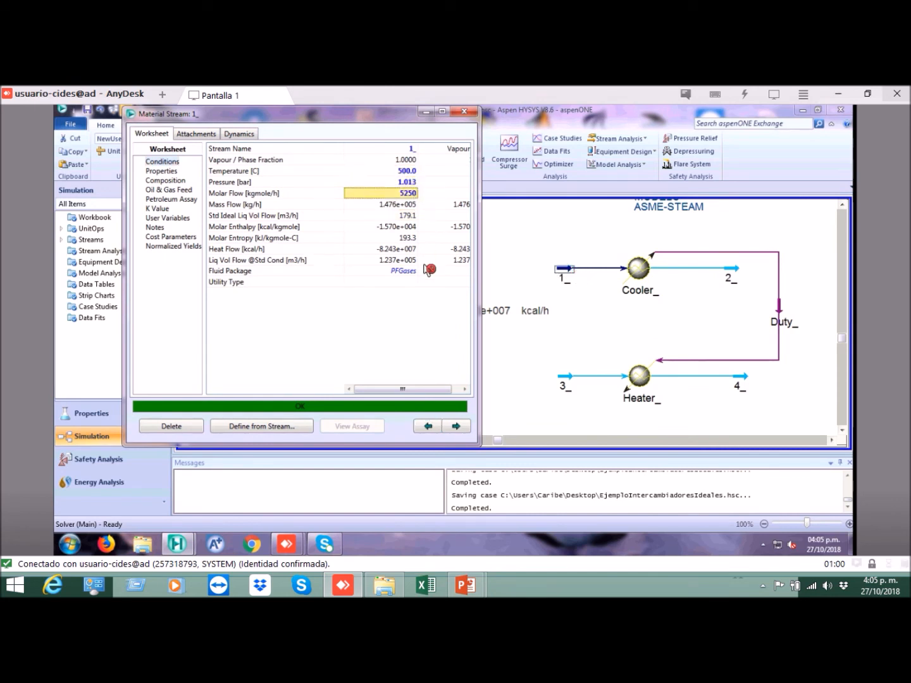
pyautogui.click(410, 272)
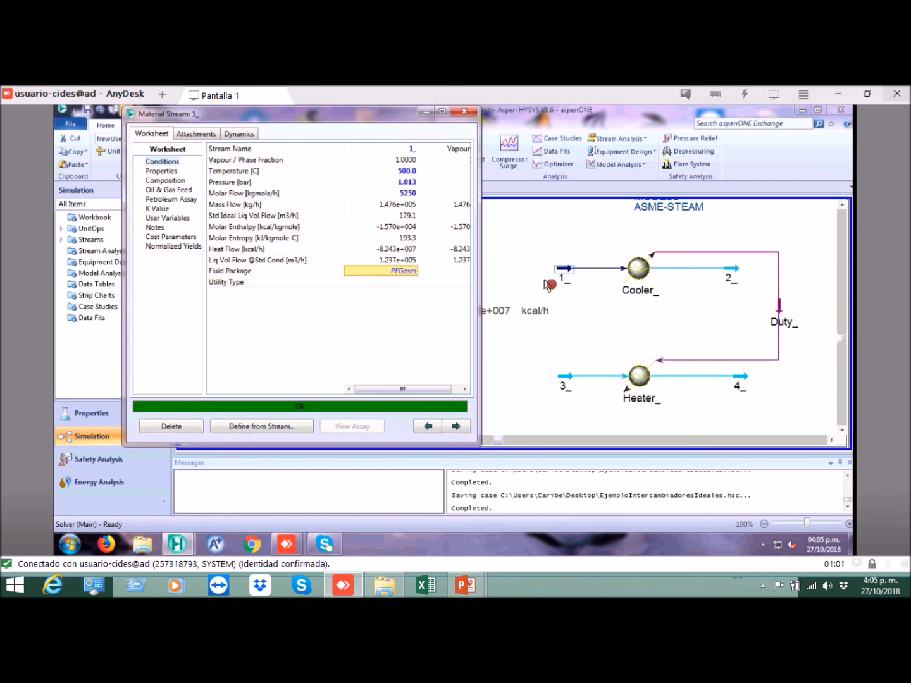
# - Set the pressure drop (Delta P) of the ASME-STEAM cooler Cooler_ to 0 bar and return to the flowsheet
pyautogui.click(639, 269)
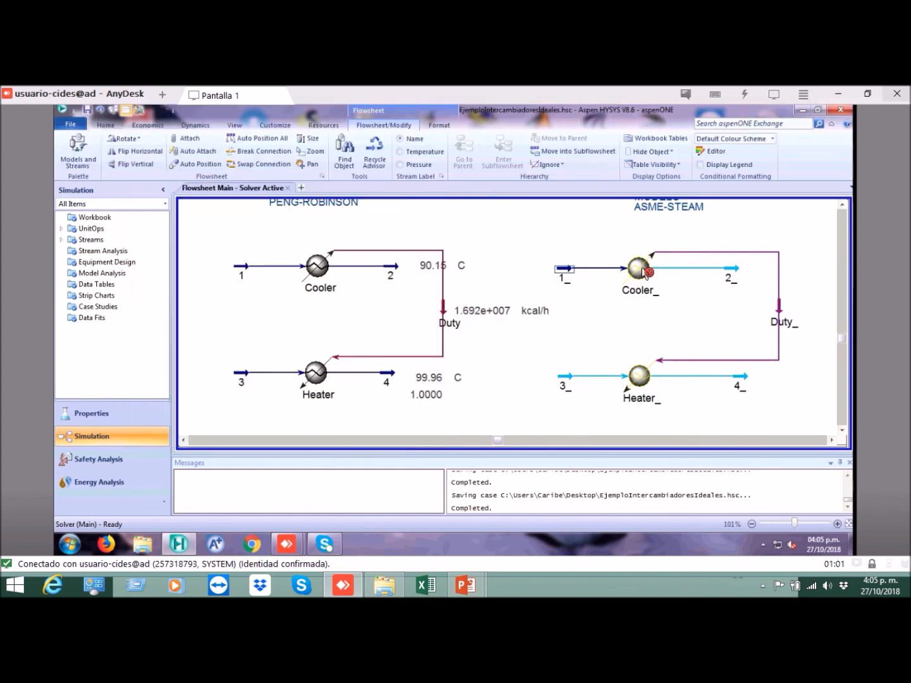
pyautogui.doubleClick(641, 271)
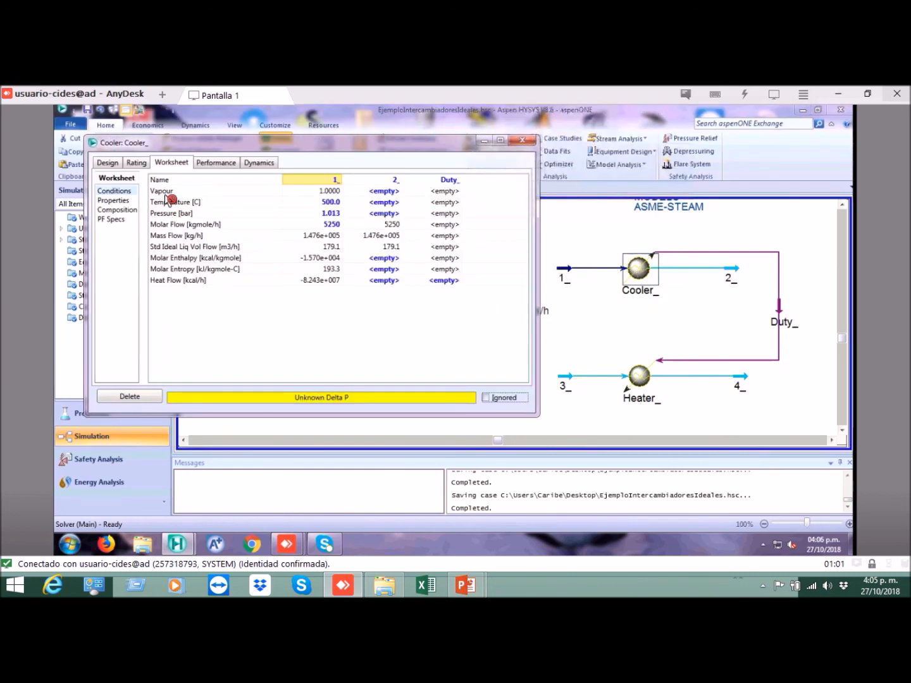
pyautogui.click(109, 163)
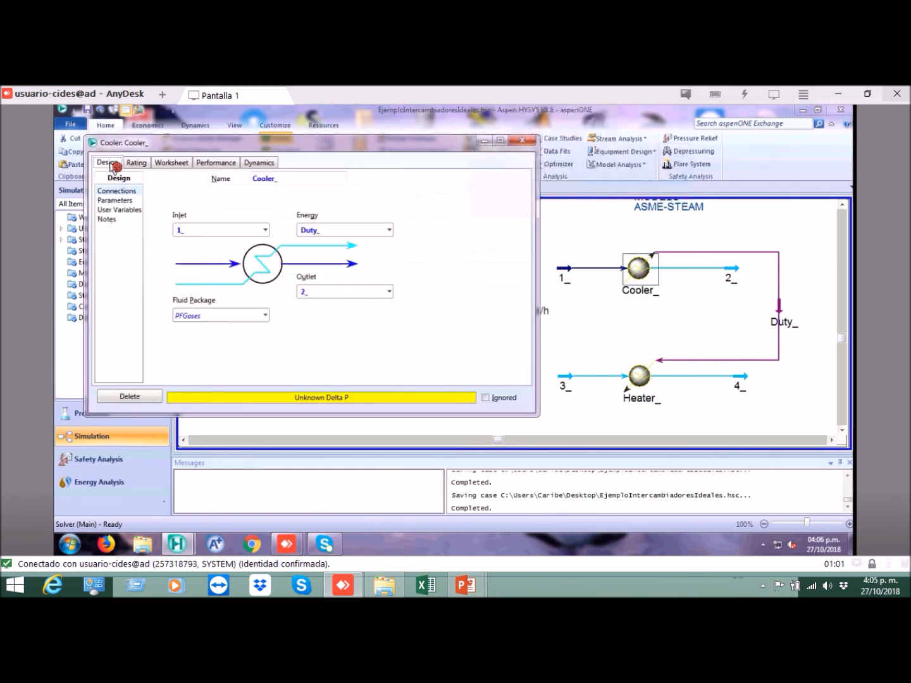
pyautogui.click(119, 201)
pyautogui.click(216, 197)
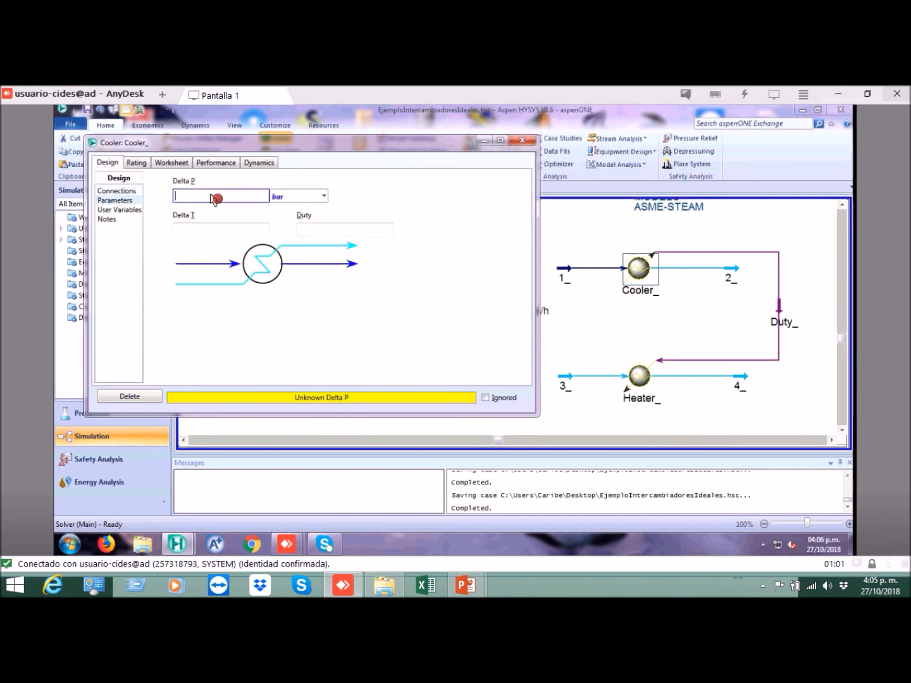
pyautogui.write('0')
pyautogui.press('Return')
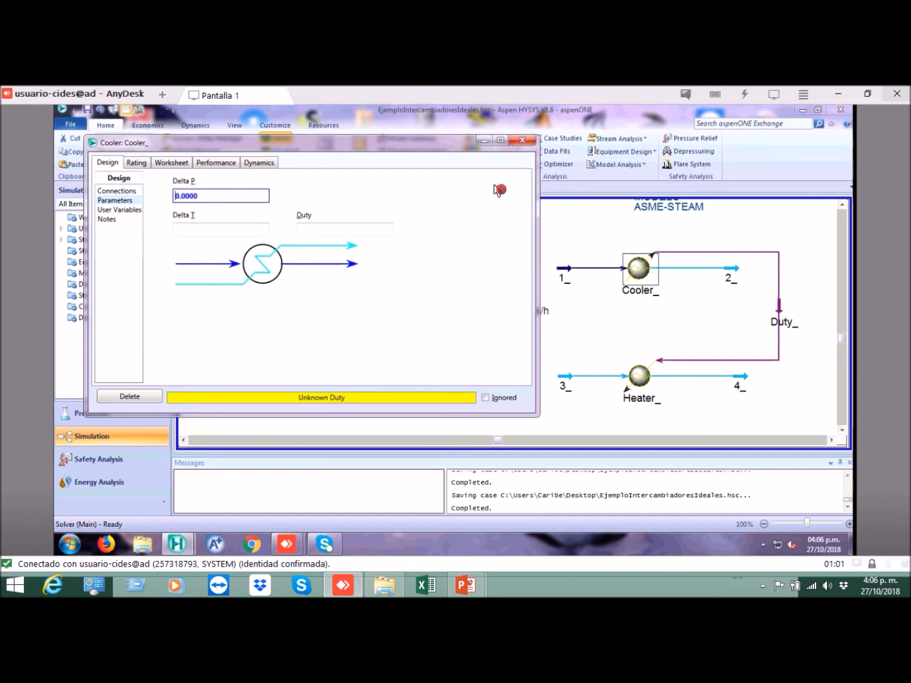
pyautogui.click(522, 139)
pyautogui.click(734, 274)
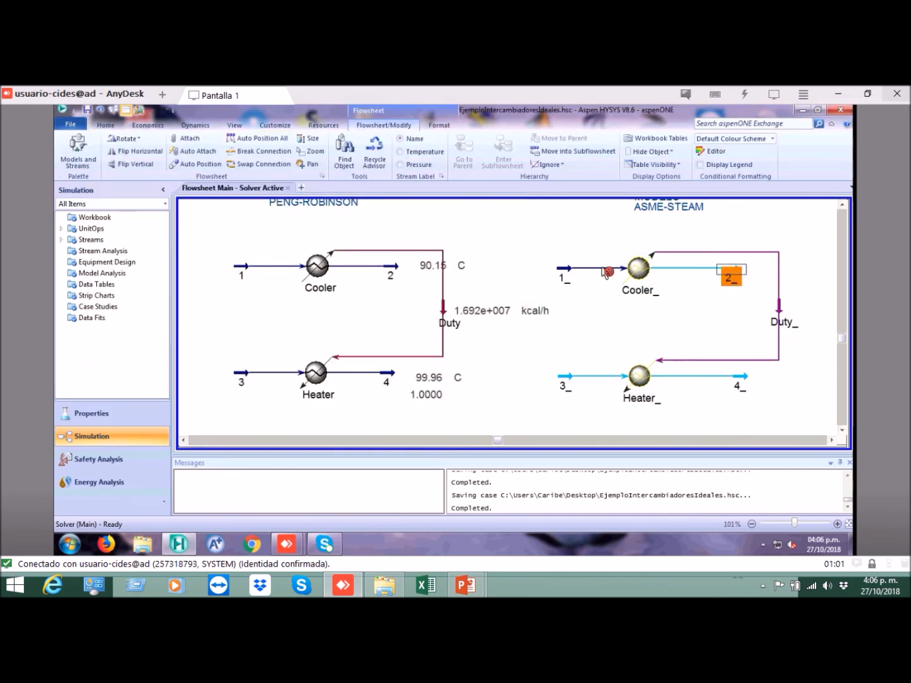
pyautogui.click(738, 280)
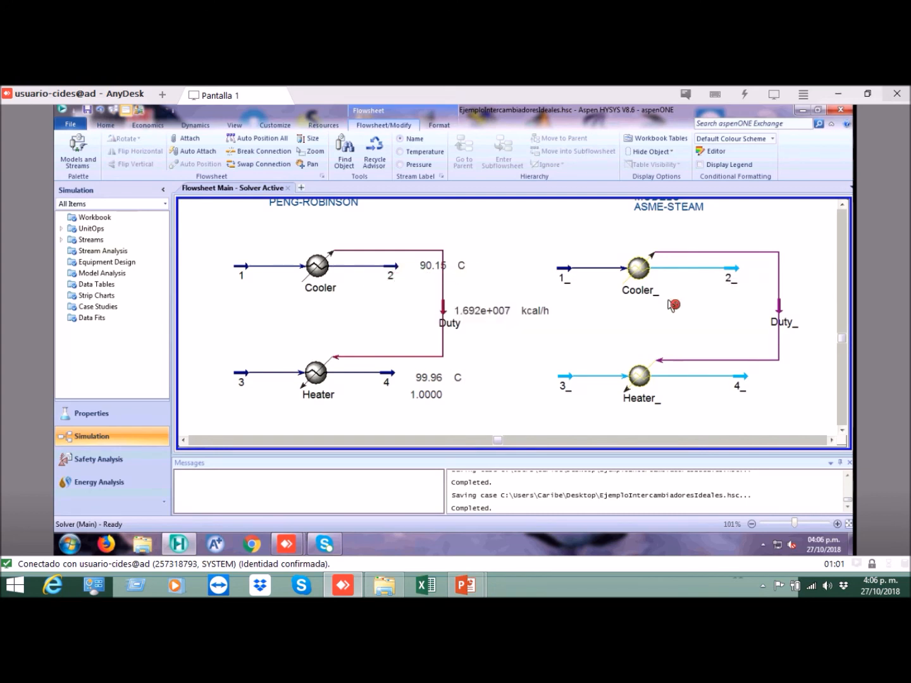
pyautogui.click(732, 273)
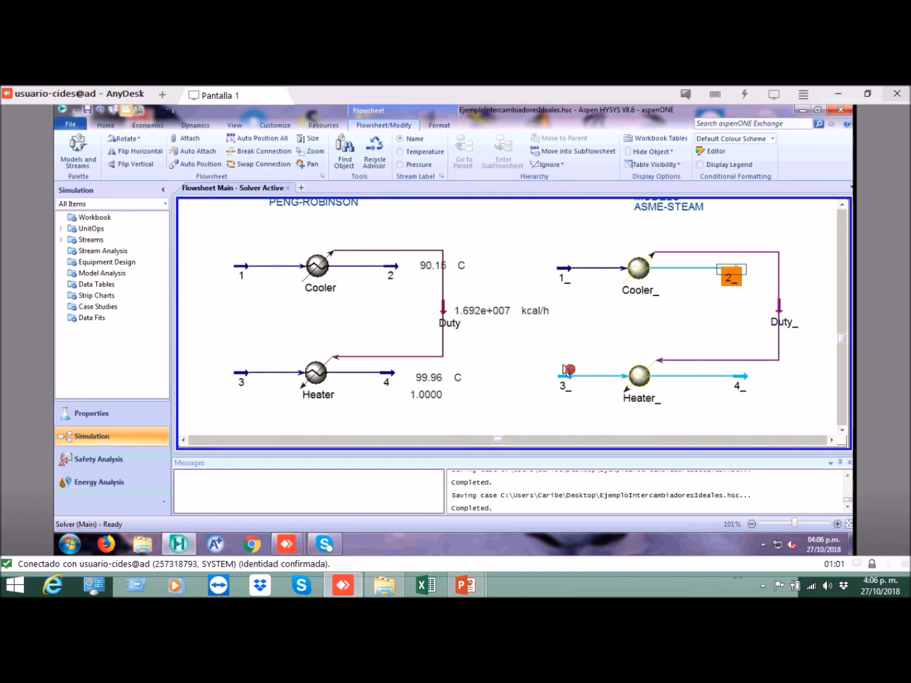
# - Show the property table for energy stream Duty_, fit the flowsheet in view, and move the table up beside the stream's arrow
pyautogui.rightClick(783, 310)
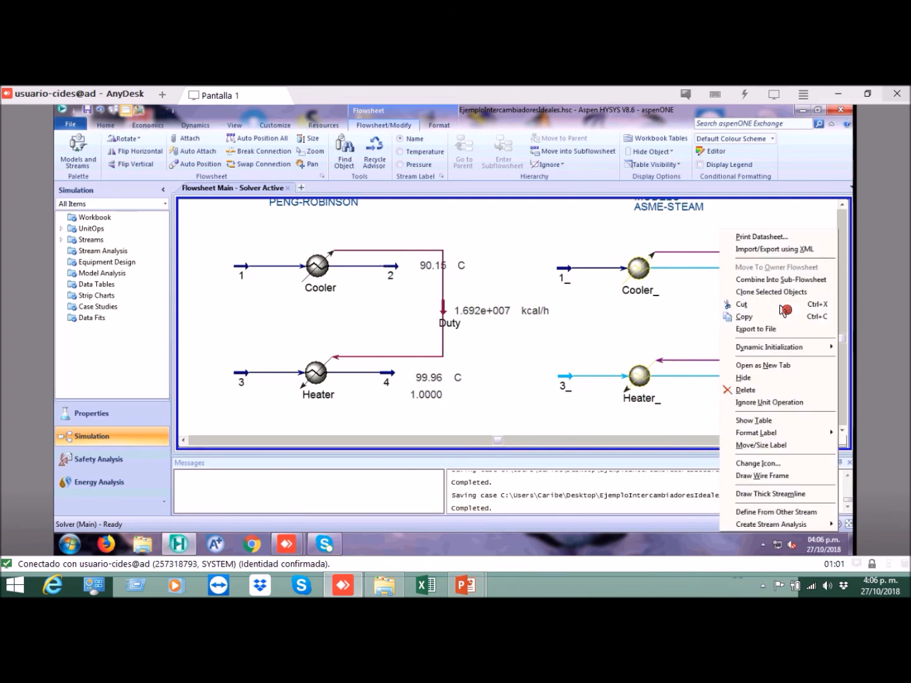
pyautogui.click(767, 420)
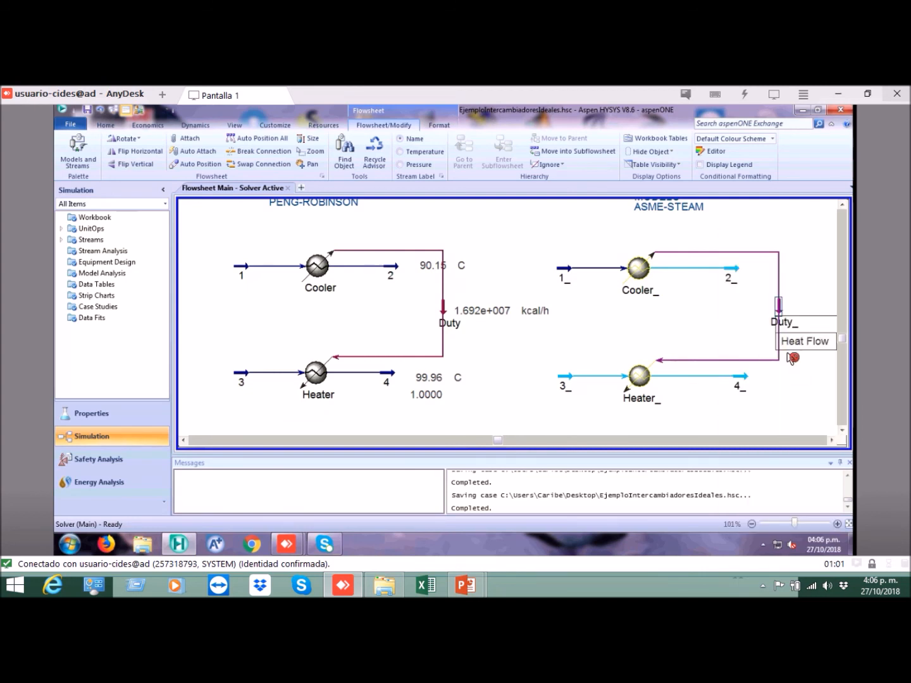
pyautogui.click(832, 443)
pyautogui.click(849, 525)
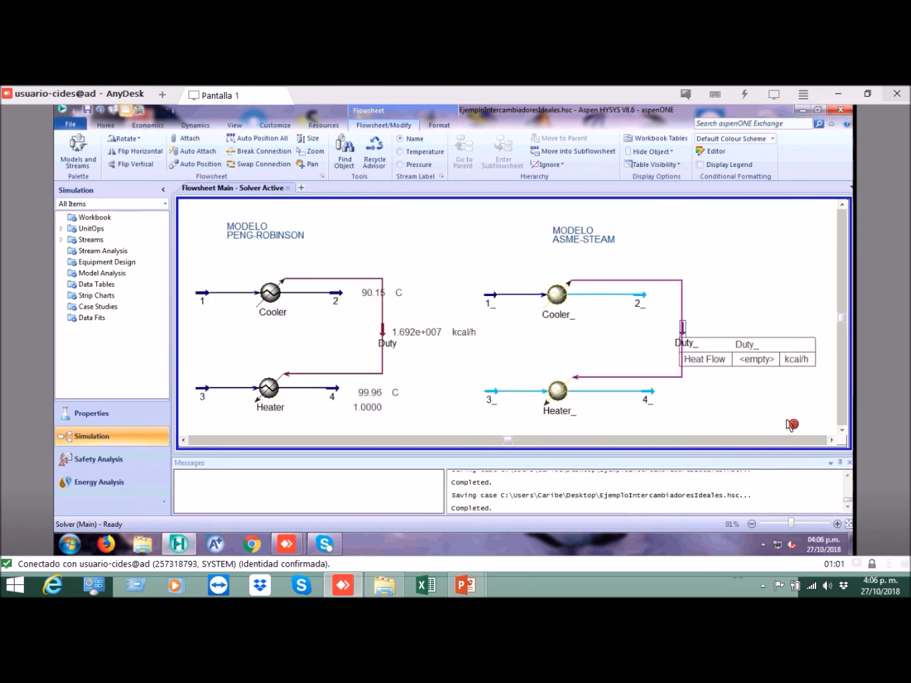
pyautogui.moveTo(729, 357); pyautogui.dragTo(726, 324)
# - Hide the name, labels and border of Duty_'s table, keeping its units, and place it close beside the stream's arrow
pyautogui.doubleClick(727, 324)
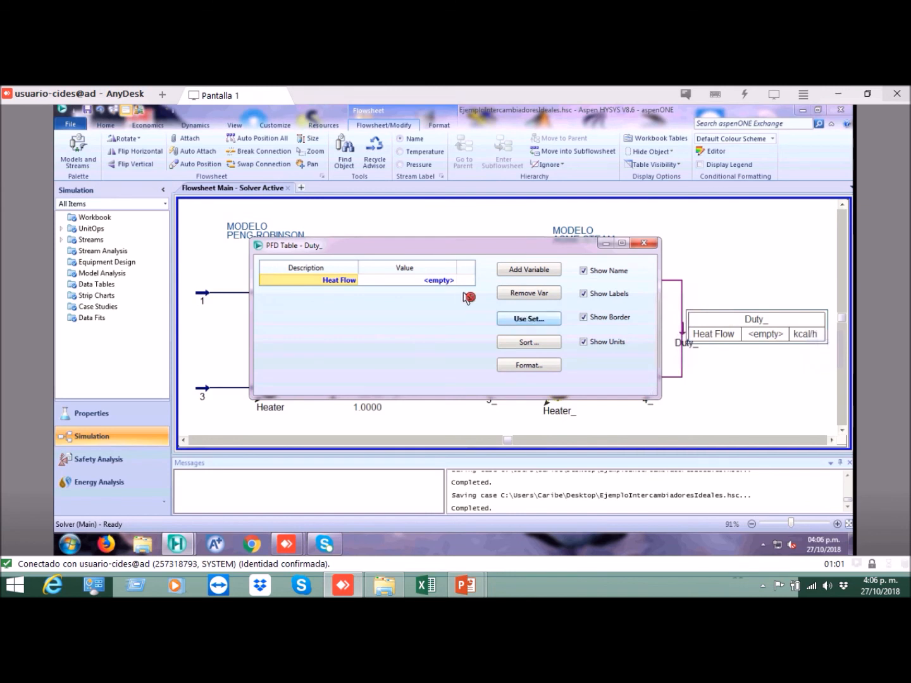
pyautogui.click(585, 271)
pyautogui.click(586, 295)
pyautogui.click(585, 316)
pyautogui.click(643, 243)
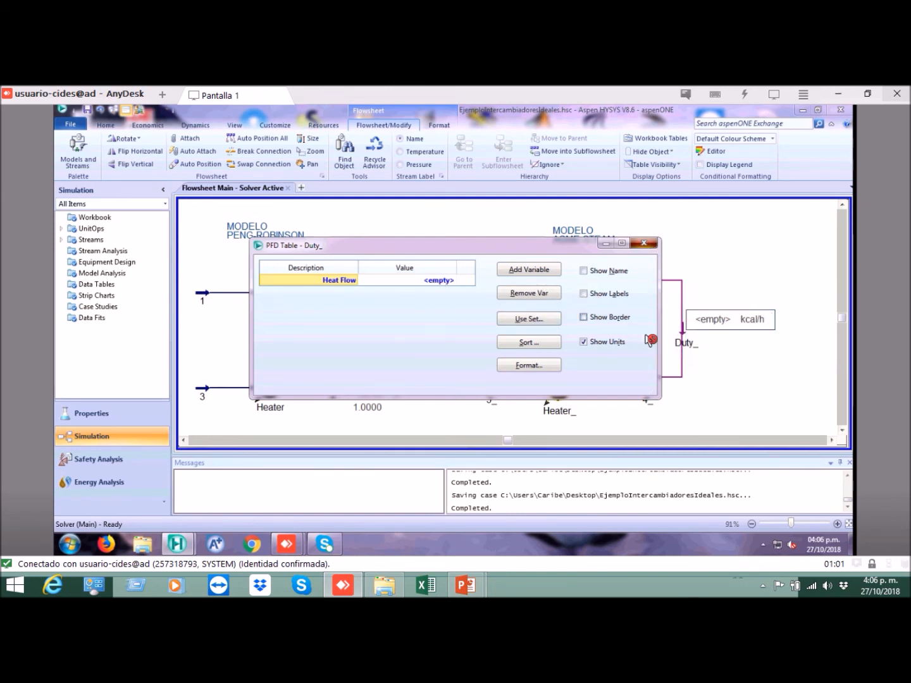
pyautogui.moveTo(733, 326); pyautogui.dragTo(697, 318)
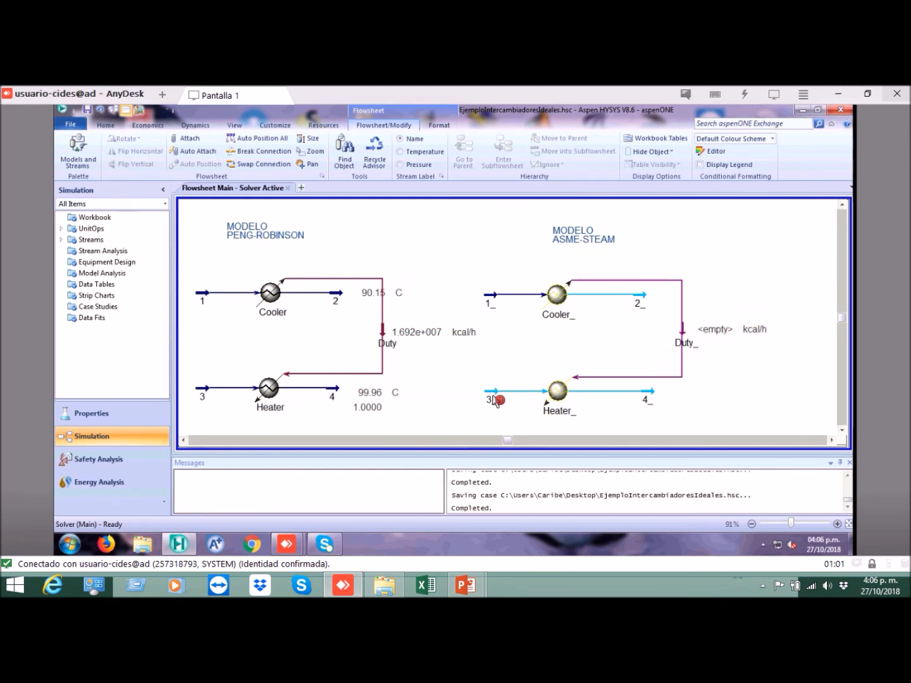
# - Define stream 3_ from stream 3, copying temperature, pressure and flow on a mass basis, without composition and correlations
pyautogui.click(497, 401)
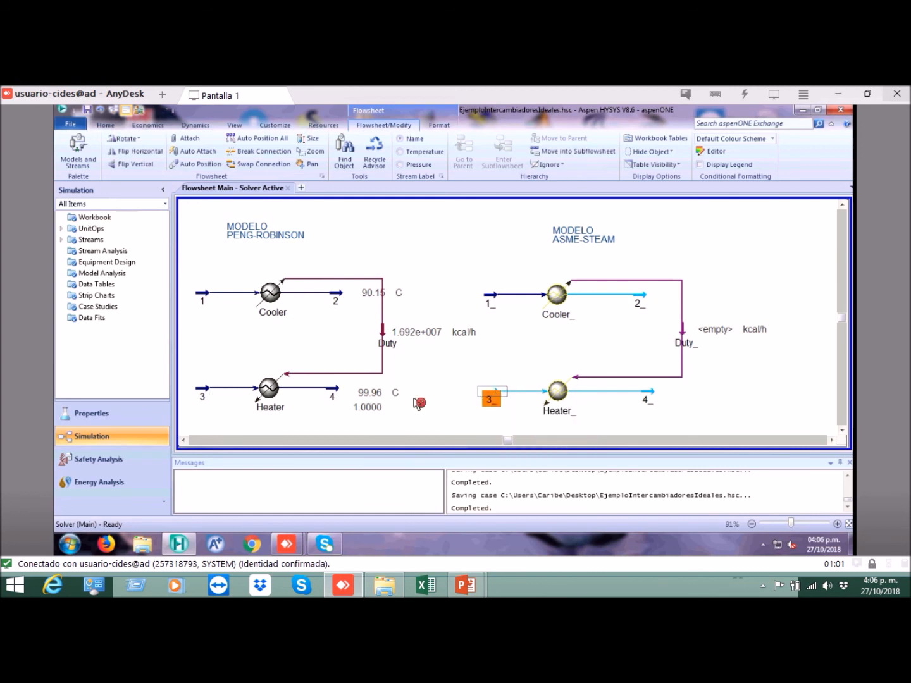
pyautogui.moveTo(498, 397)
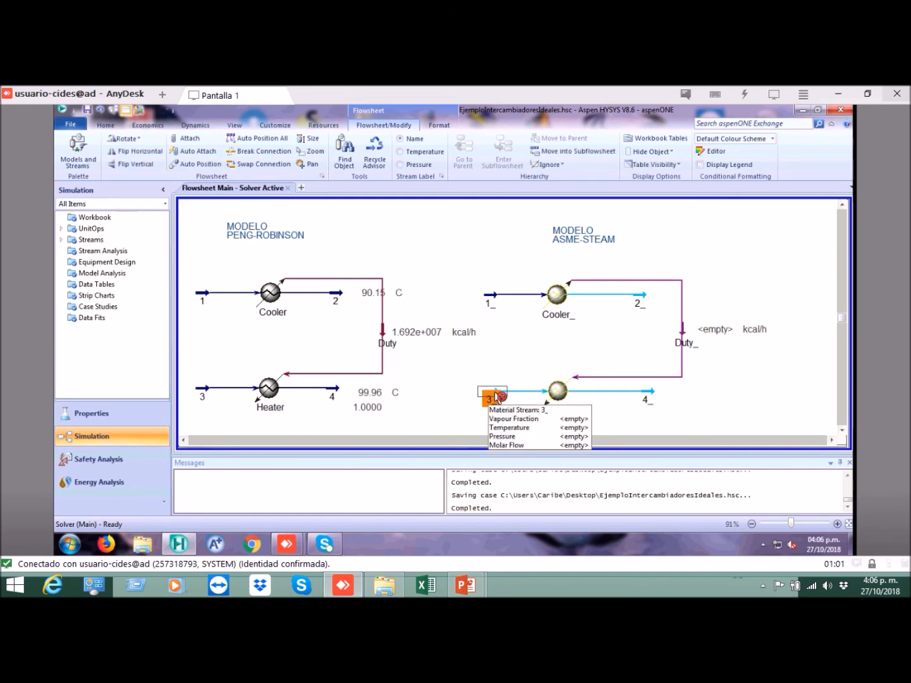
pyautogui.doubleClick(499, 397)
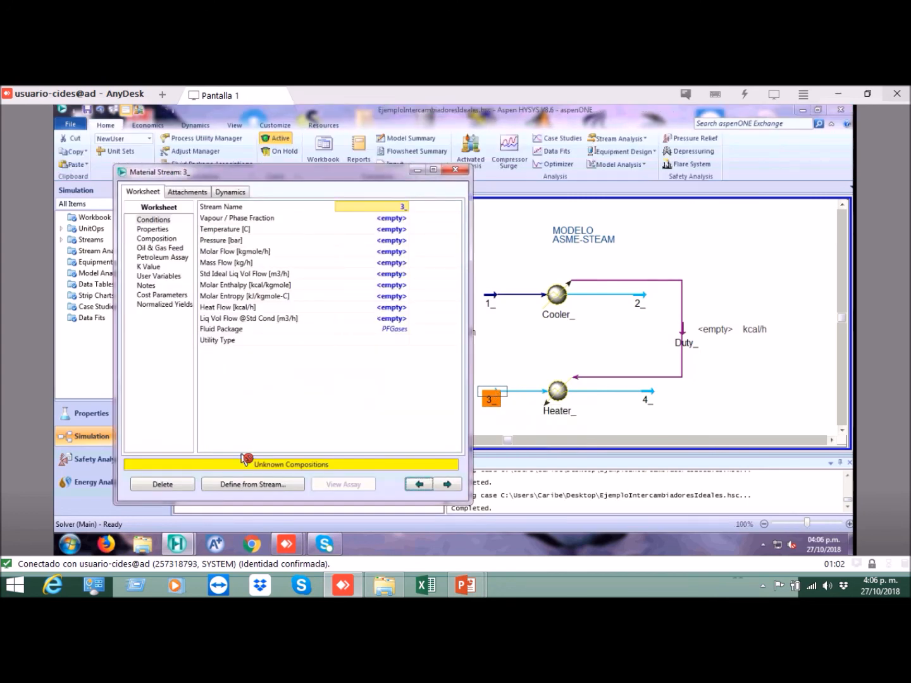
pyautogui.click(245, 487)
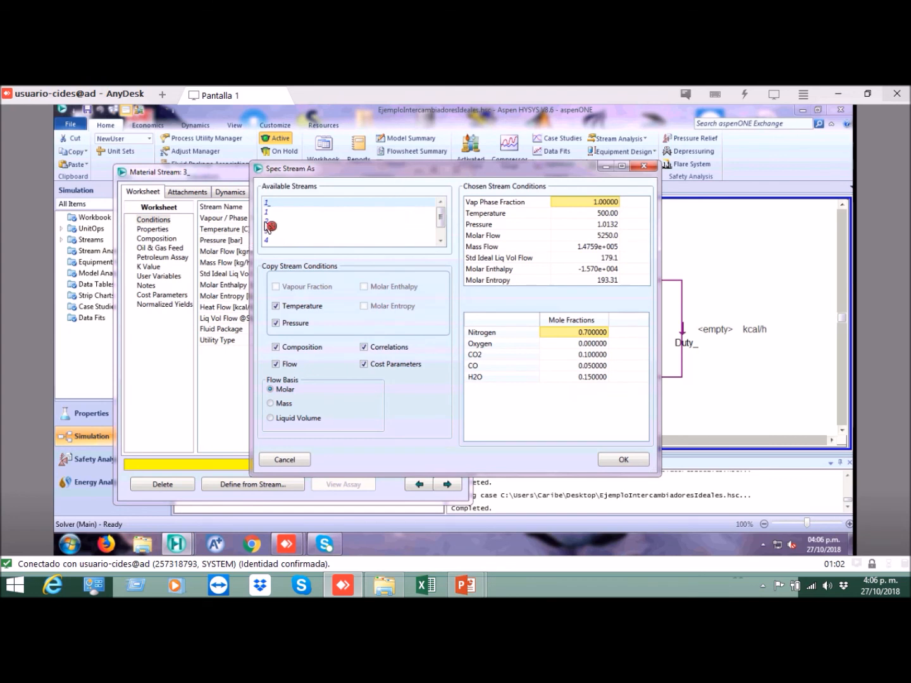
pyautogui.click(272, 232)
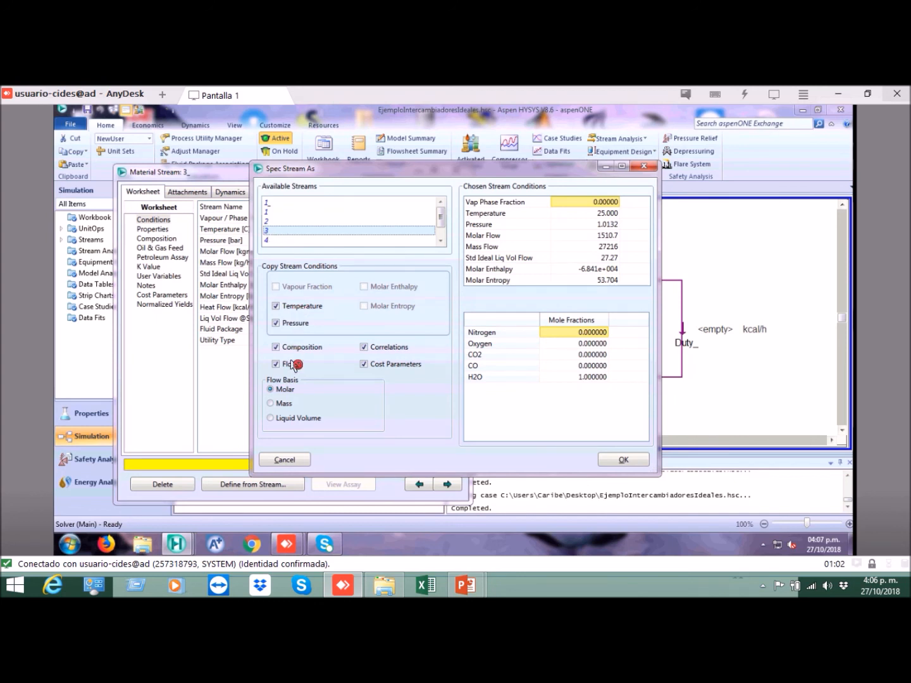
pyautogui.click(277, 349)
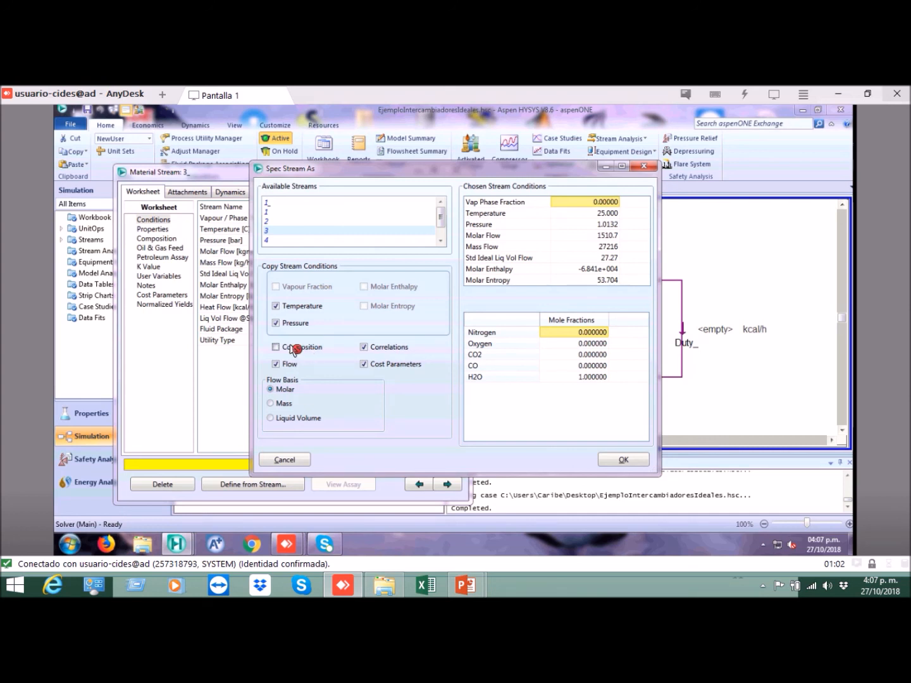
pyautogui.click(365, 347)
pyautogui.click(272, 404)
pyautogui.click(624, 461)
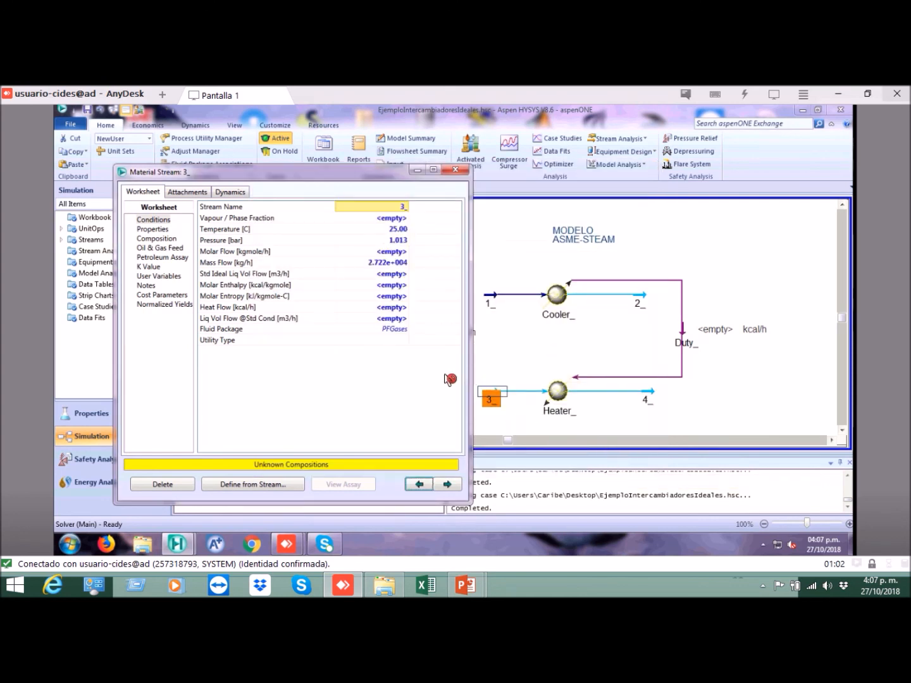
# - Assign the PFAgua fluid package to material stream 3_ and return to the flowsheet
pyautogui.click(391, 331)
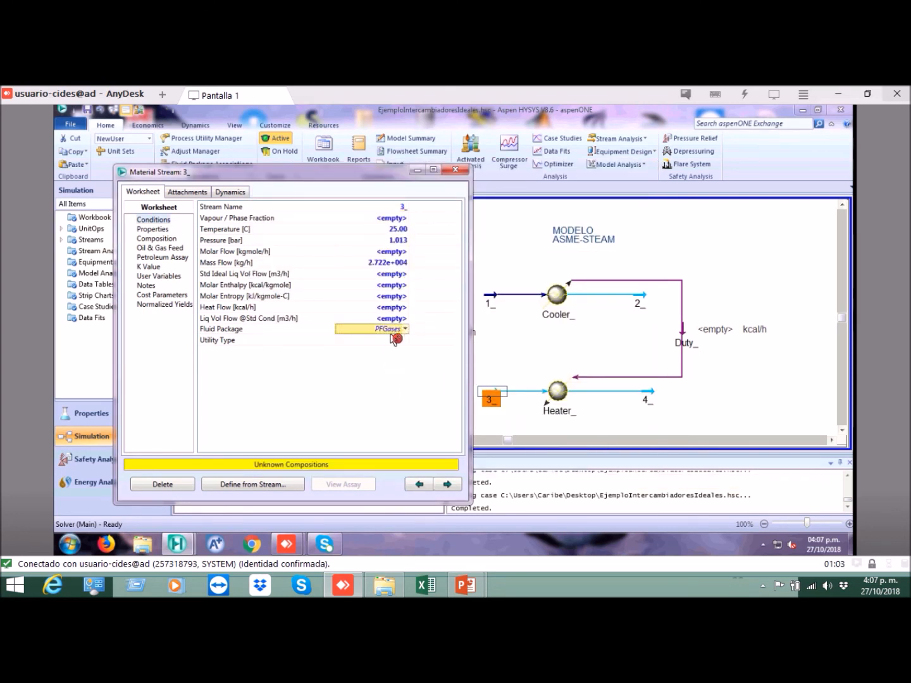
pyautogui.click(399, 231)
pyautogui.click(400, 242)
pyautogui.click(401, 264)
pyautogui.click(403, 333)
pyautogui.click(374, 333)
pyautogui.moveTo(405, 333)
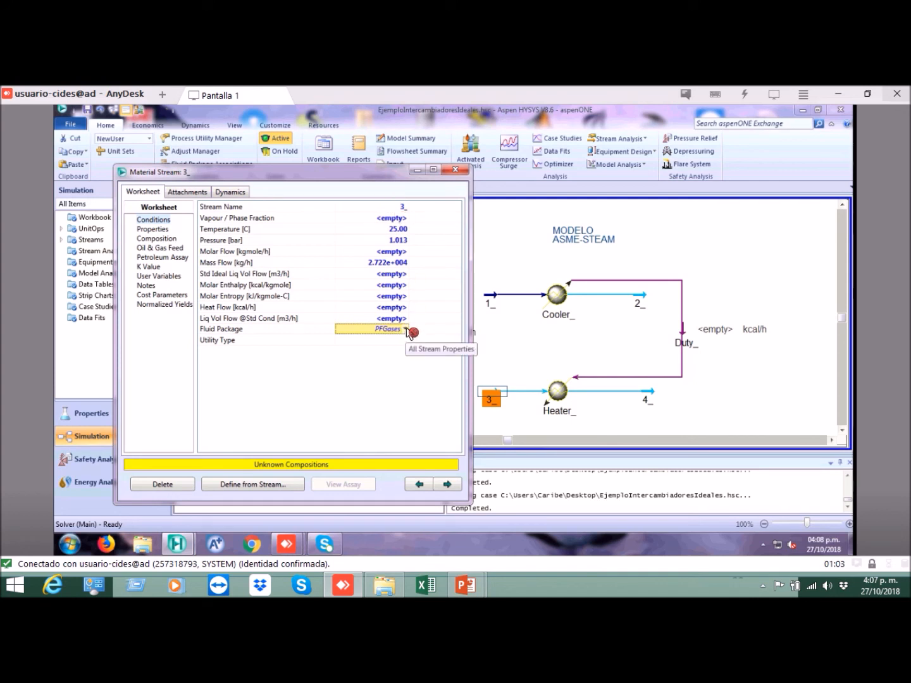
pyautogui.click(406, 329)
pyautogui.click(359, 345)
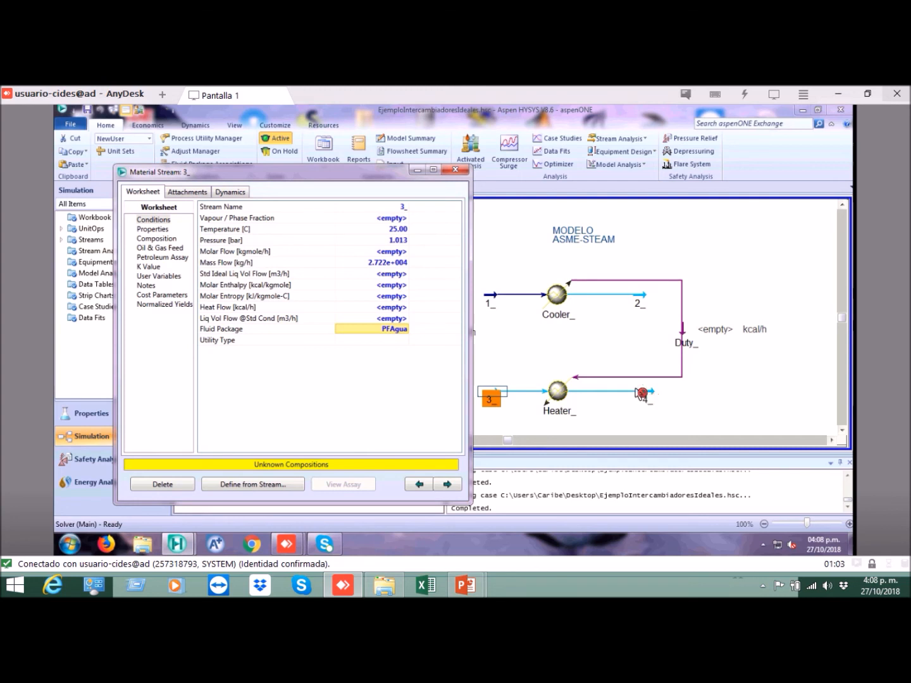
pyautogui.click(457, 172)
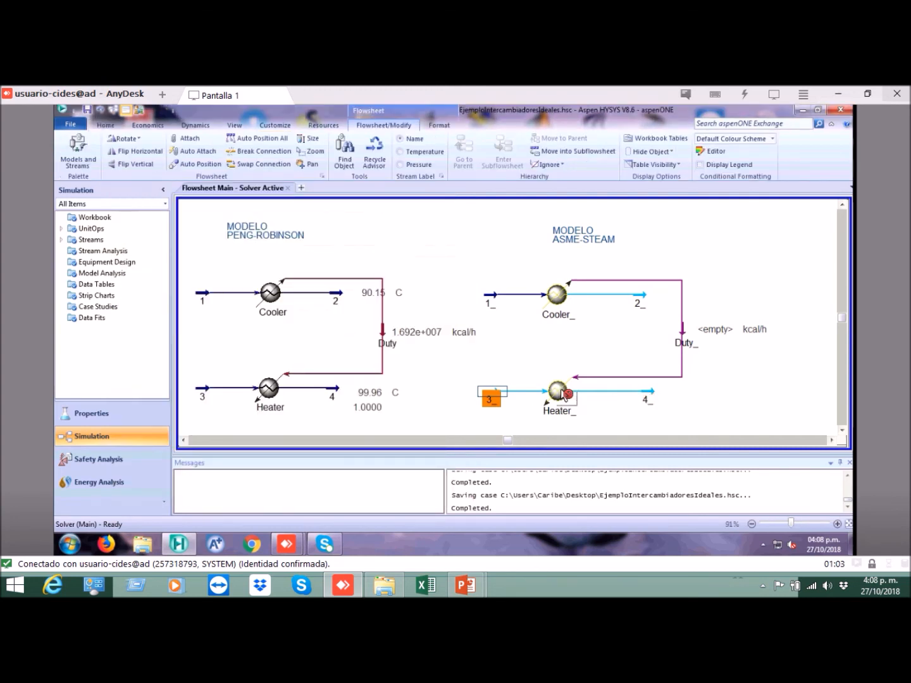
# - Check which fluid package is assigned to Heater_ and to its outlet stream 4_
pyautogui.doubleClick(562, 393)
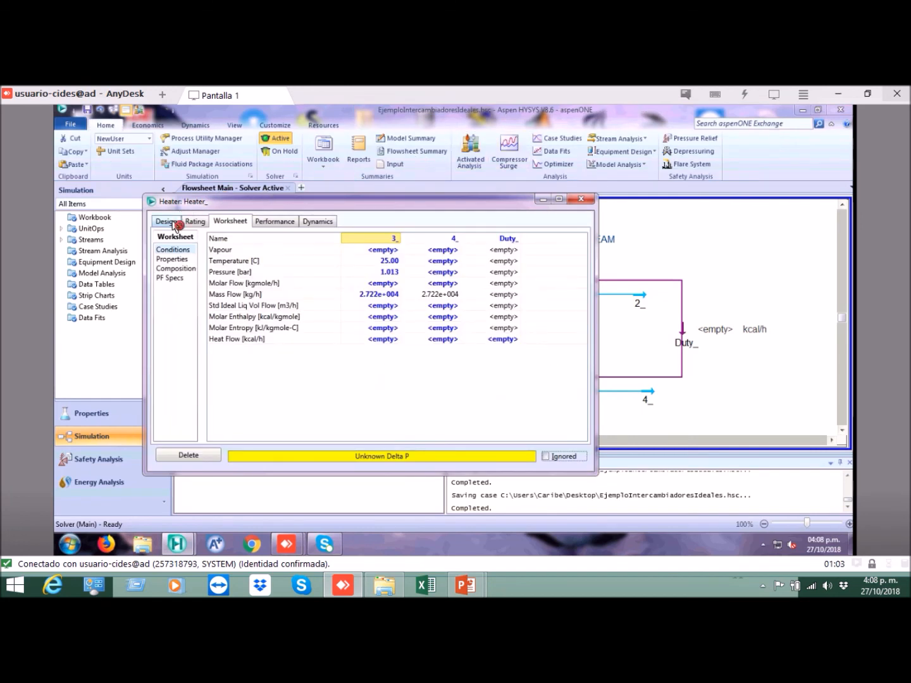
pyautogui.click(175, 223)
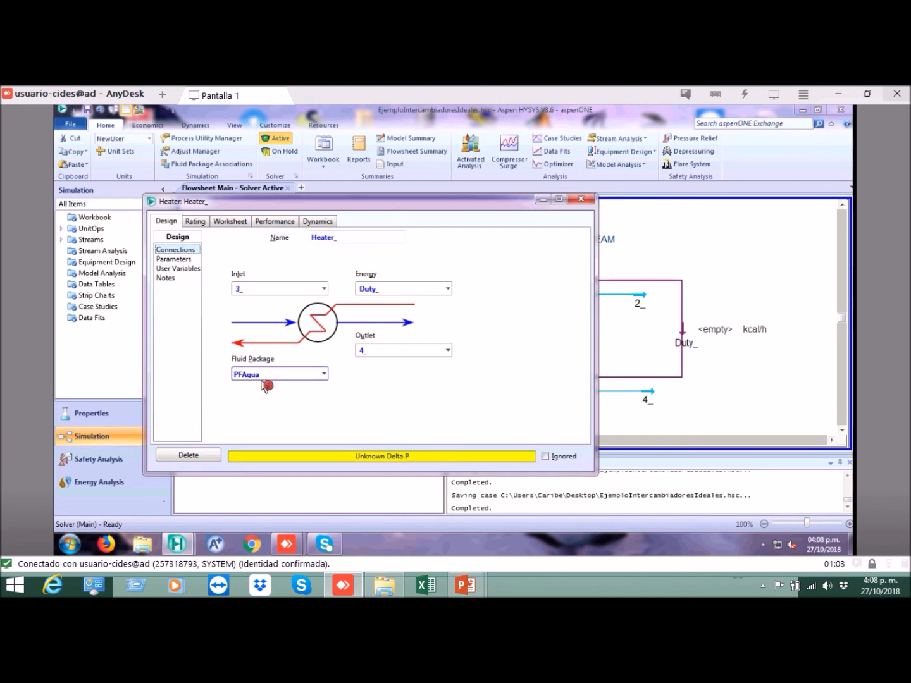
pyautogui.click(580, 199)
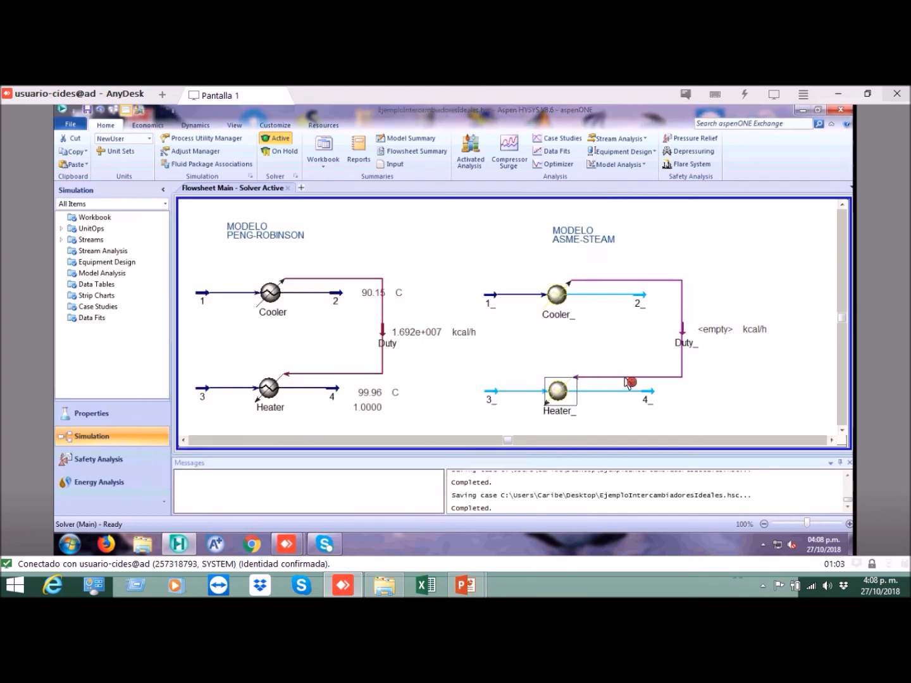
pyautogui.doubleClick(652, 395)
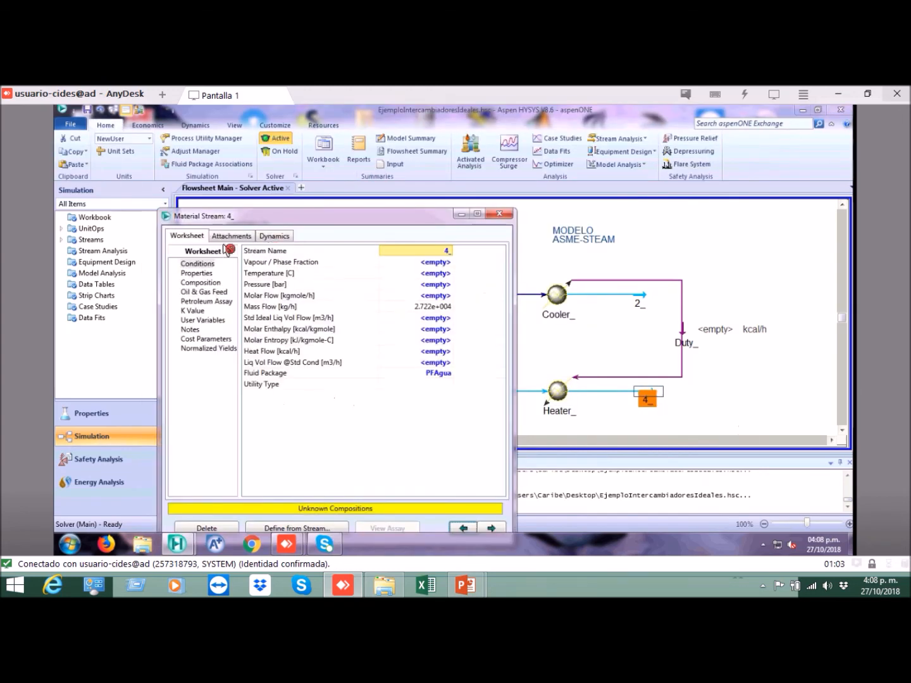
pyautogui.click(445, 374)
pyautogui.click(498, 213)
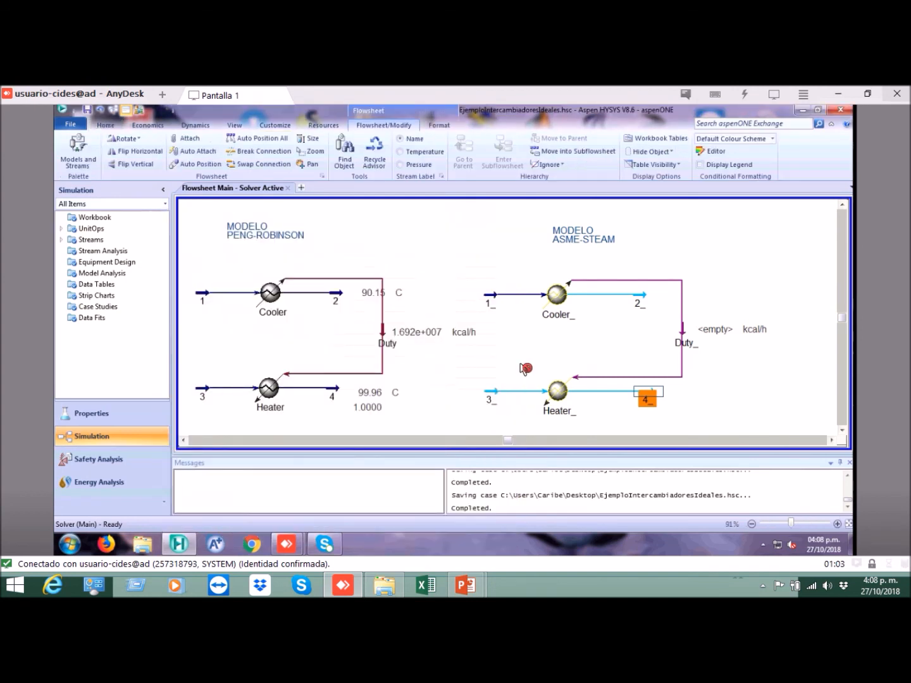
pyautogui.doubleClick(555, 396)
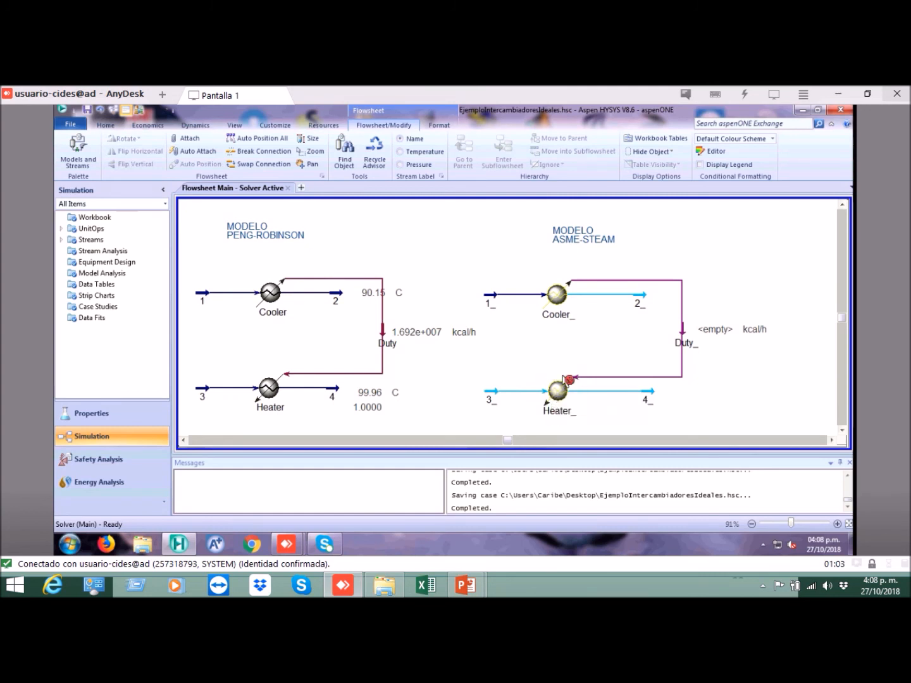
pyautogui.click(566, 379)
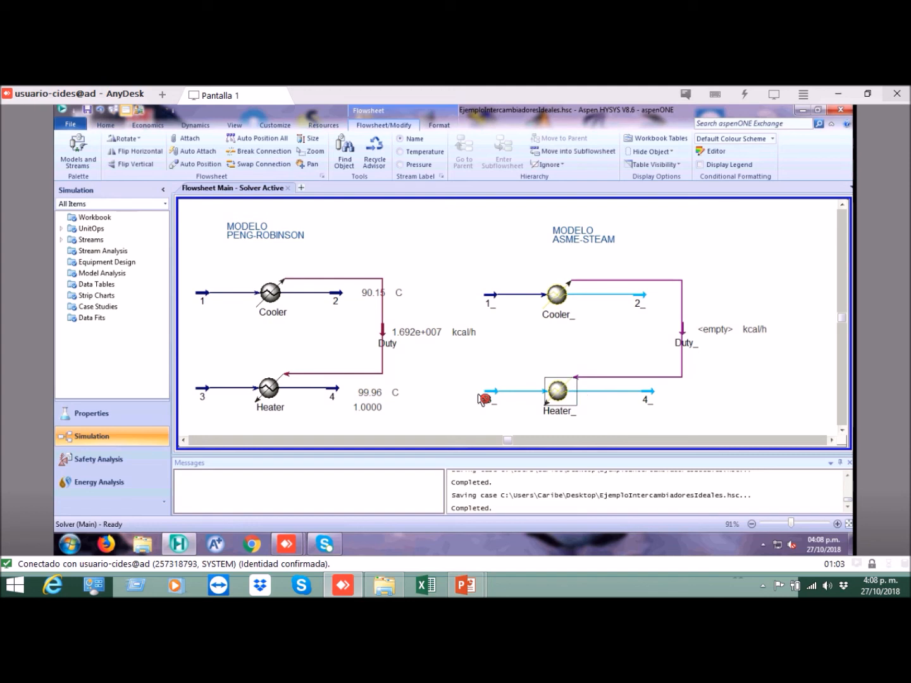
# - Define the composition of stream 3_ with an H2O mole fraction of 1 and return to the flowsheet
pyautogui.doubleClick(493, 399)
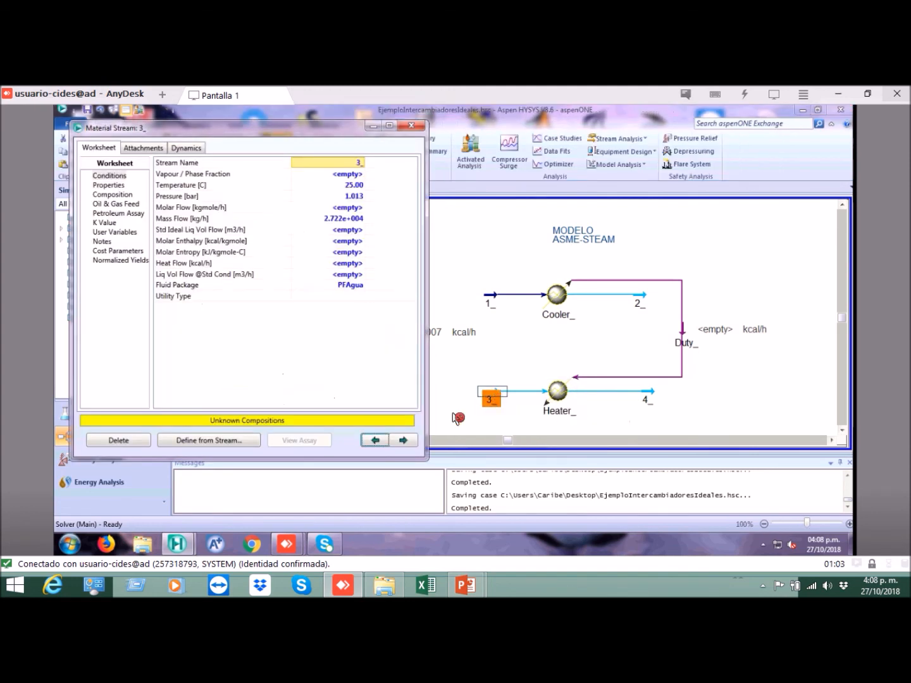
pyautogui.click(349, 287)
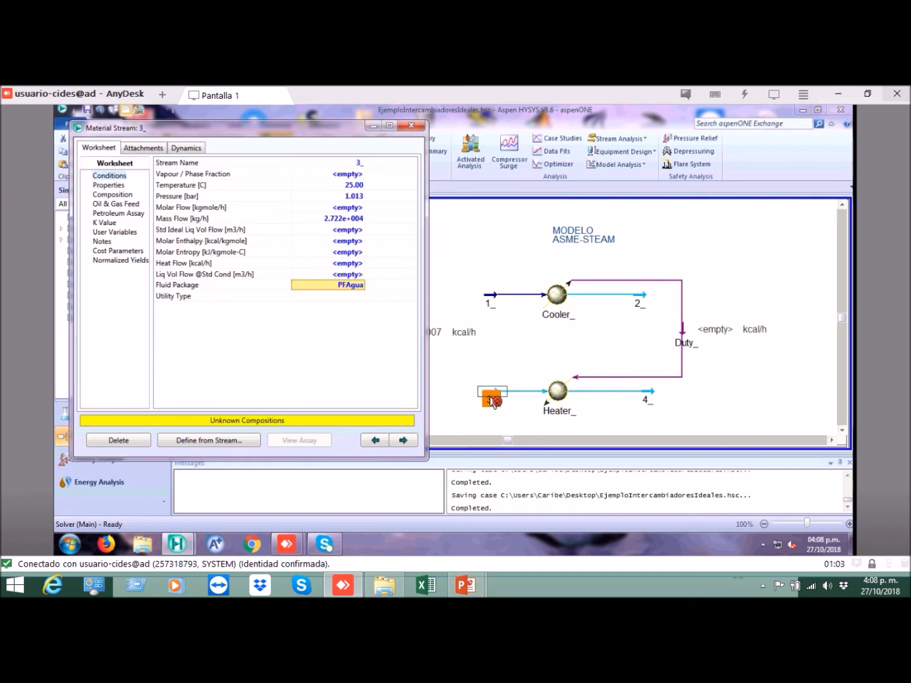
pyautogui.click(351, 230)
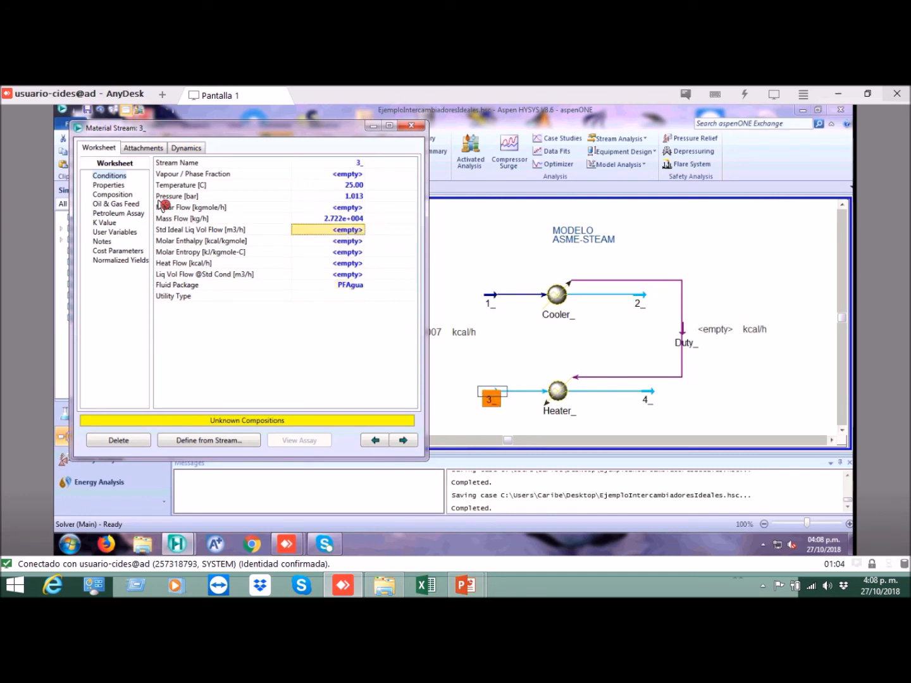
pyautogui.click(357, 187)
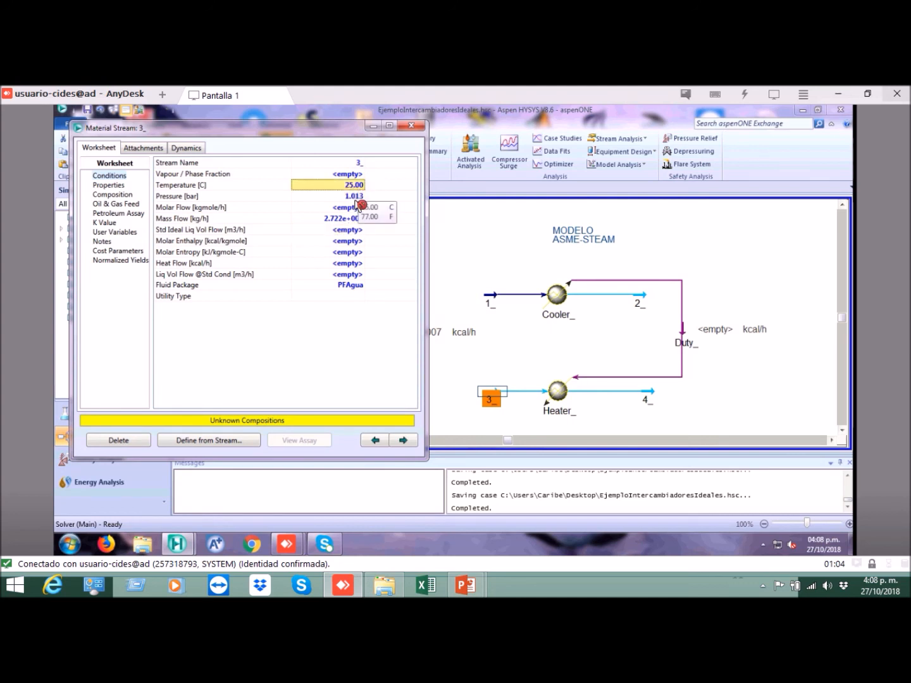
pyautogui.click(357, 219)
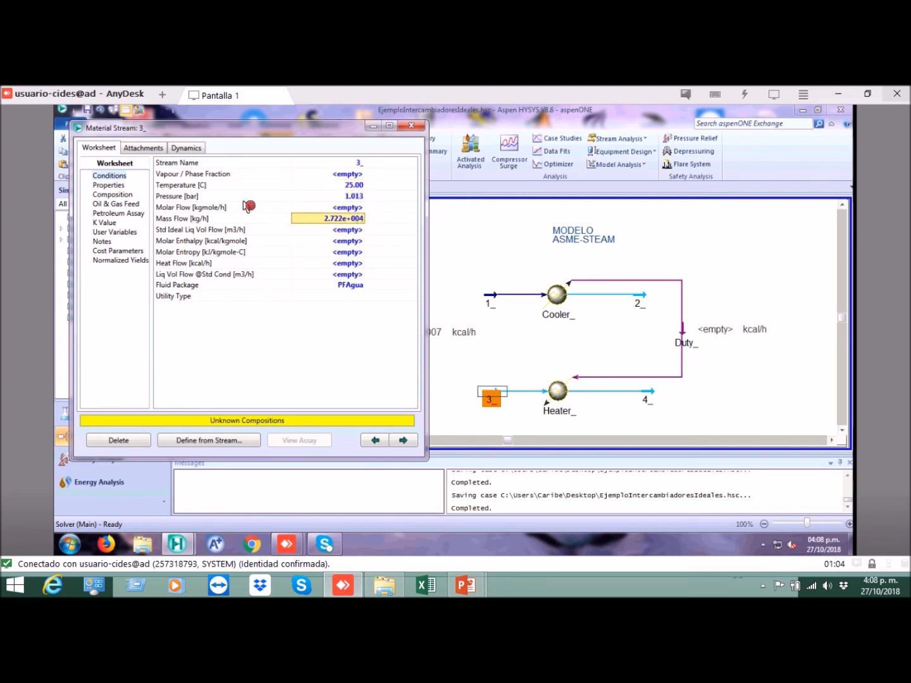
pyautogui.click(116, 195)
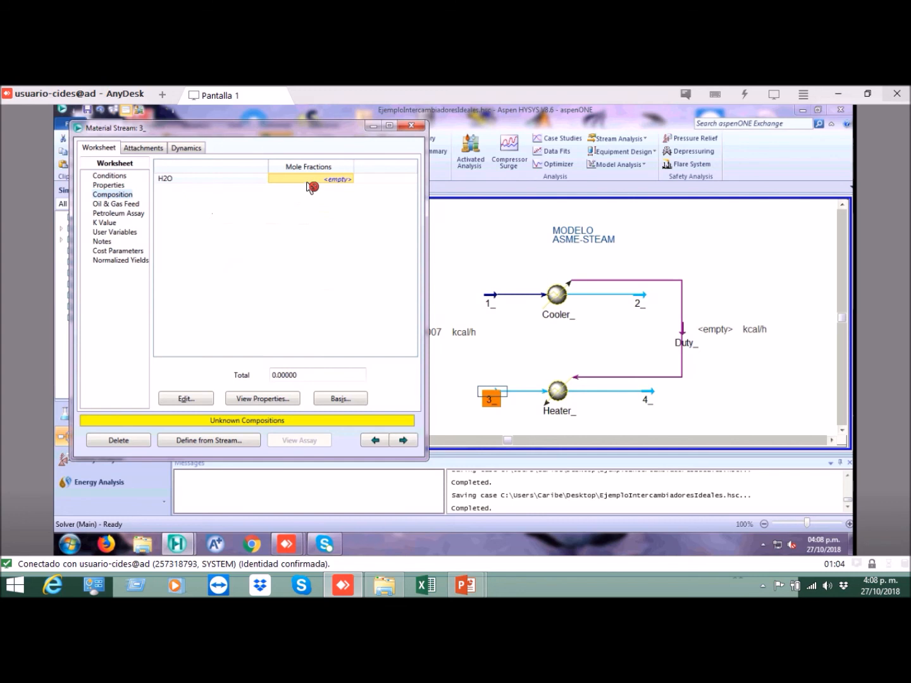
pyautogui.click(194, 399)
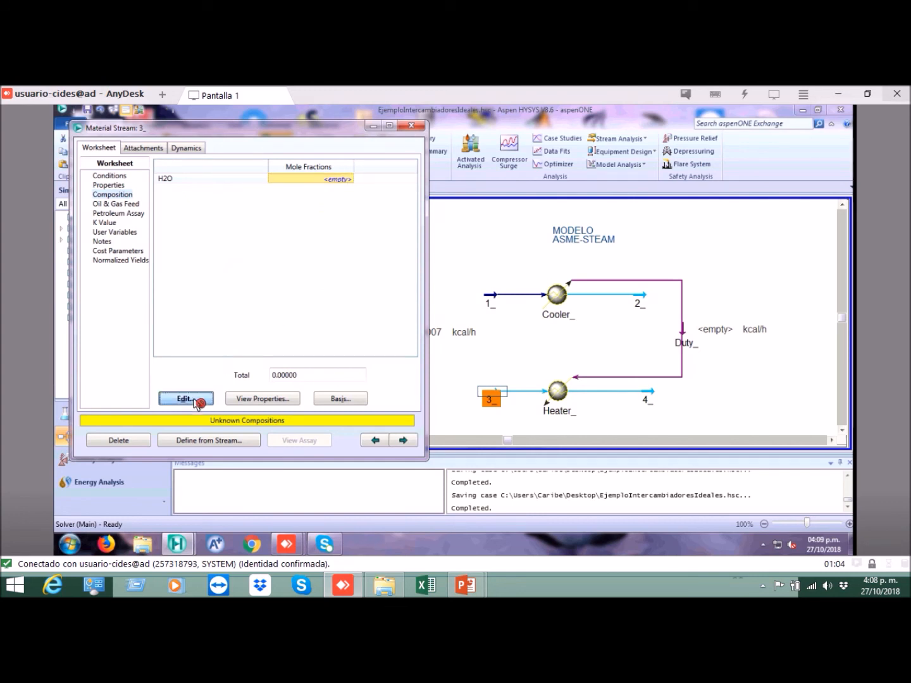
pyautogui.click(429, 225)
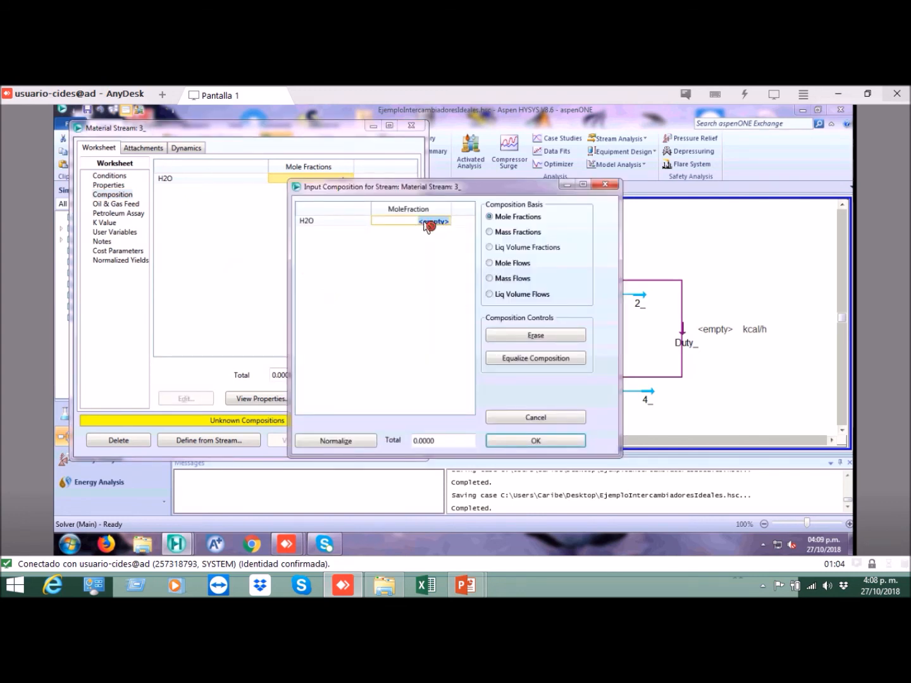
pyautogui.press('Return')
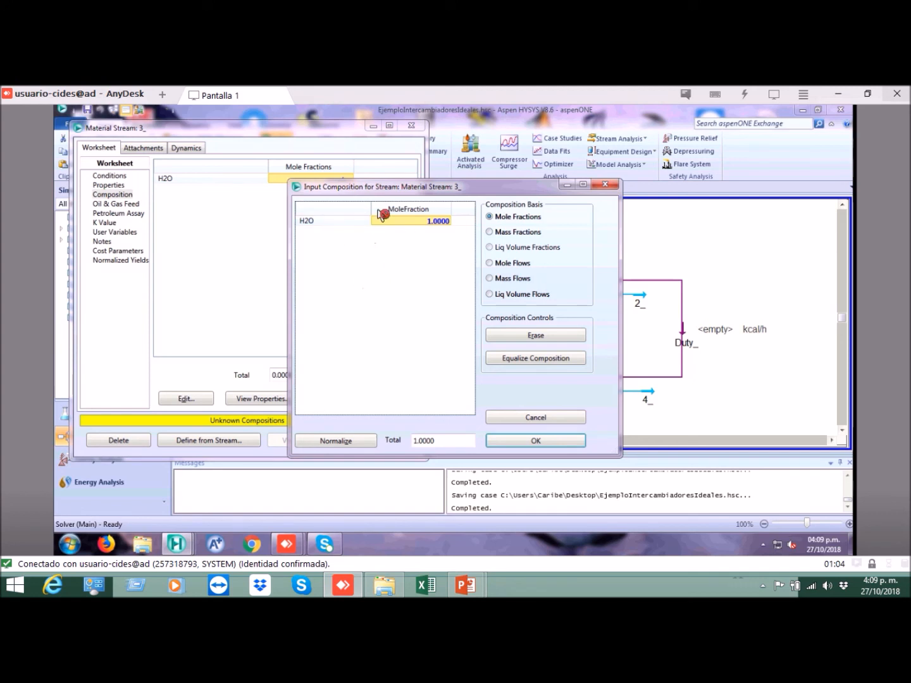
pyautogui.click(514, 444)
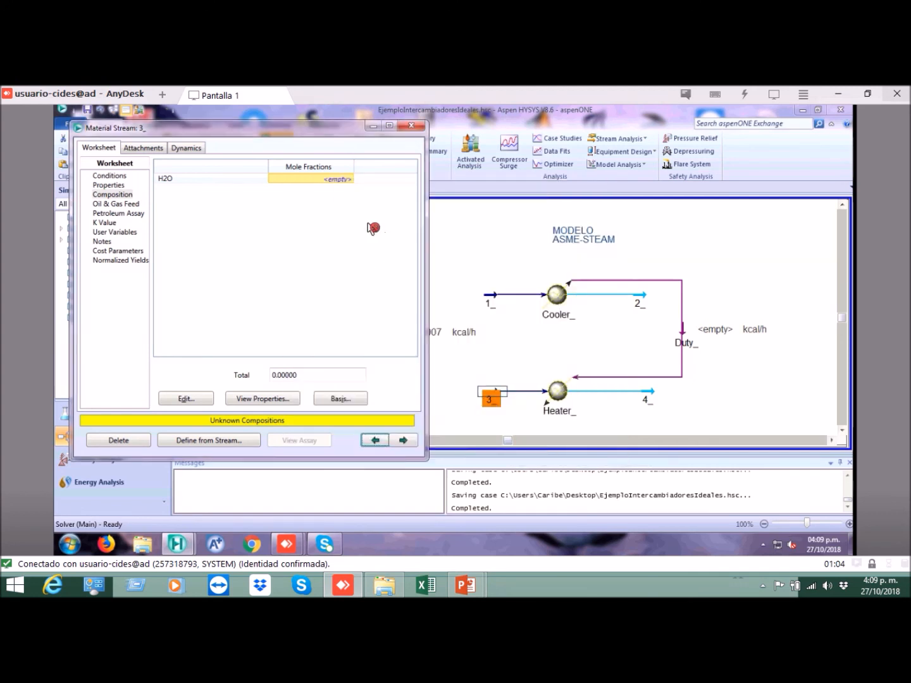
pyautogui.click(415, 129)
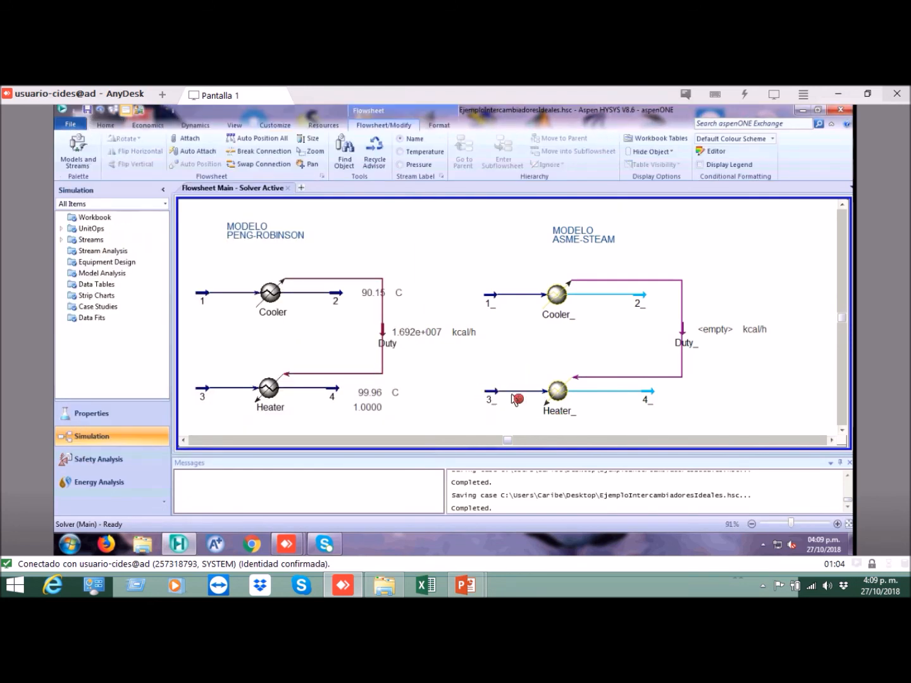
# - Set the pressure drop (Delta P) of the ASME-STEAM heater Heater_ to 0 bar
pyautogui.doubleClick(559, 391)
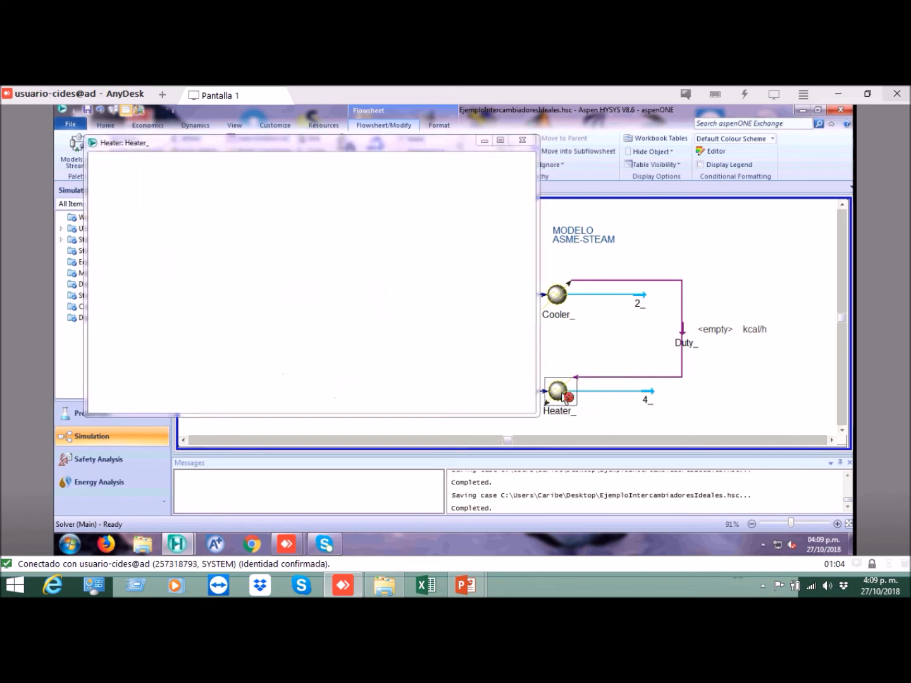
pyautogui.click(117, 191)
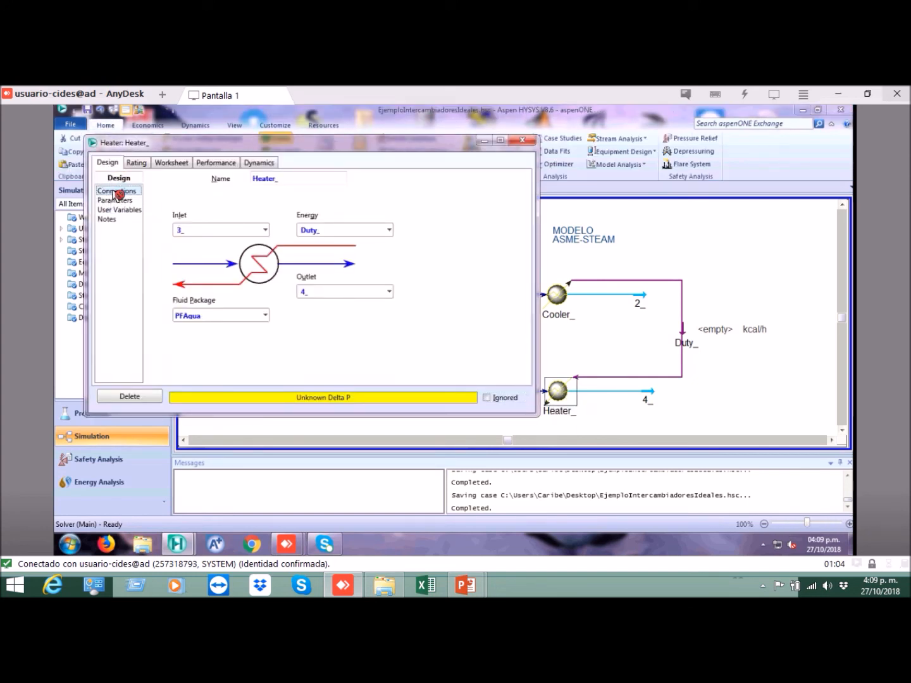
pyautogui.click(112, 163)
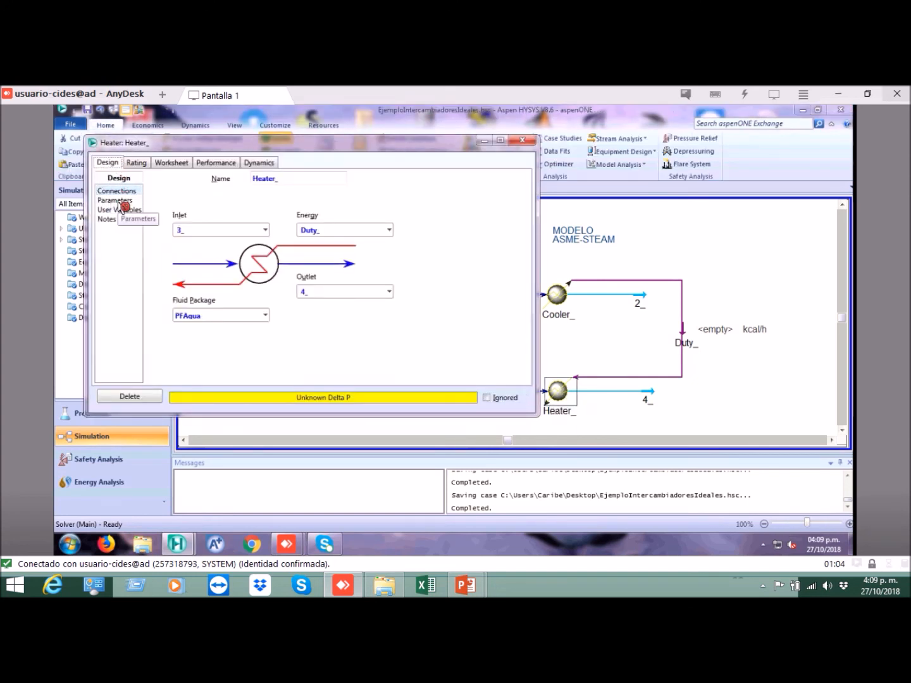
pyautogui.click(120, 200)
pyautogui.click(203, 196)
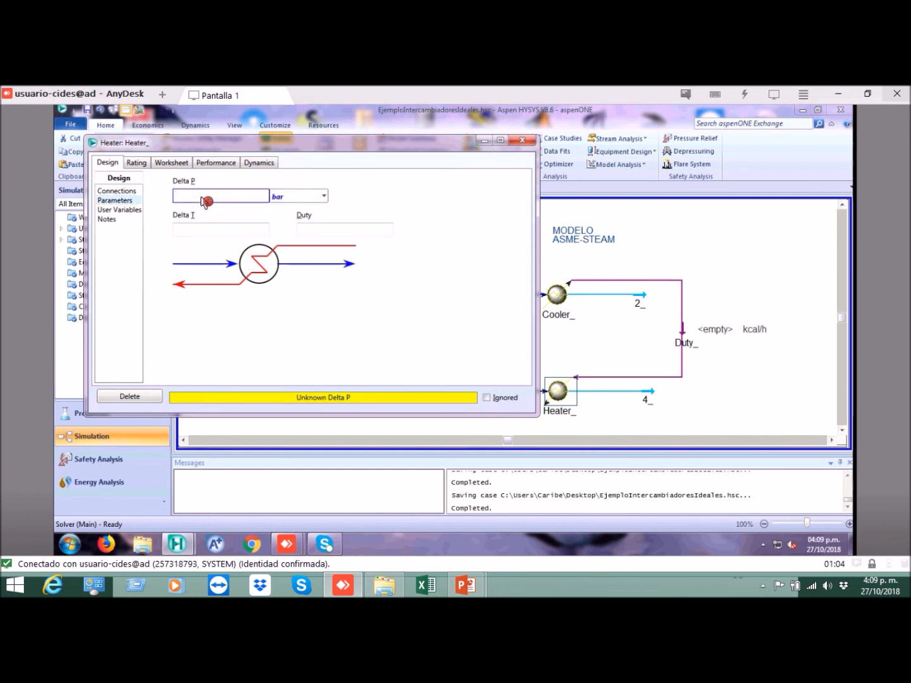
pyautogui.write('0')
pyautogui.press('Return')
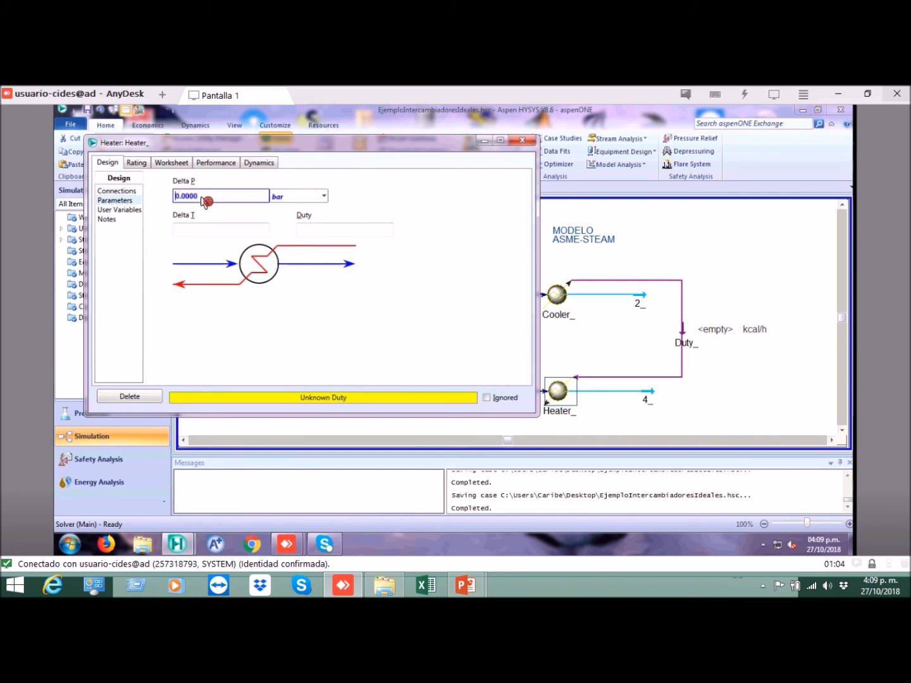
# - Set the vapour fraction of outlet stream 4_ to 1 in Heater_'s worksheet, and close the messages pane on the flowsheet
pyautogui.click(179, 163)
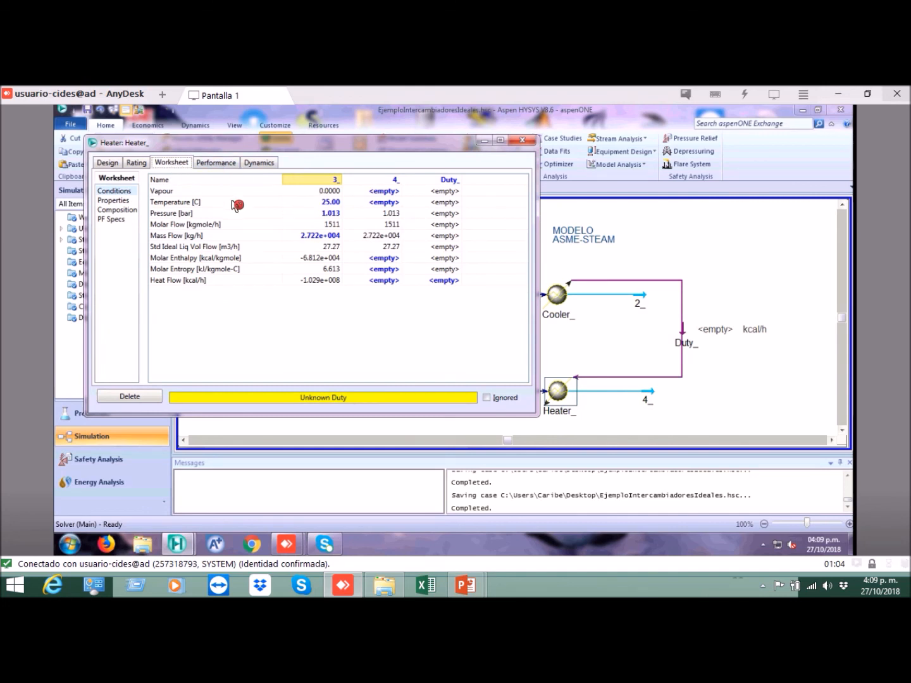
pyautogui.click(384, 191)
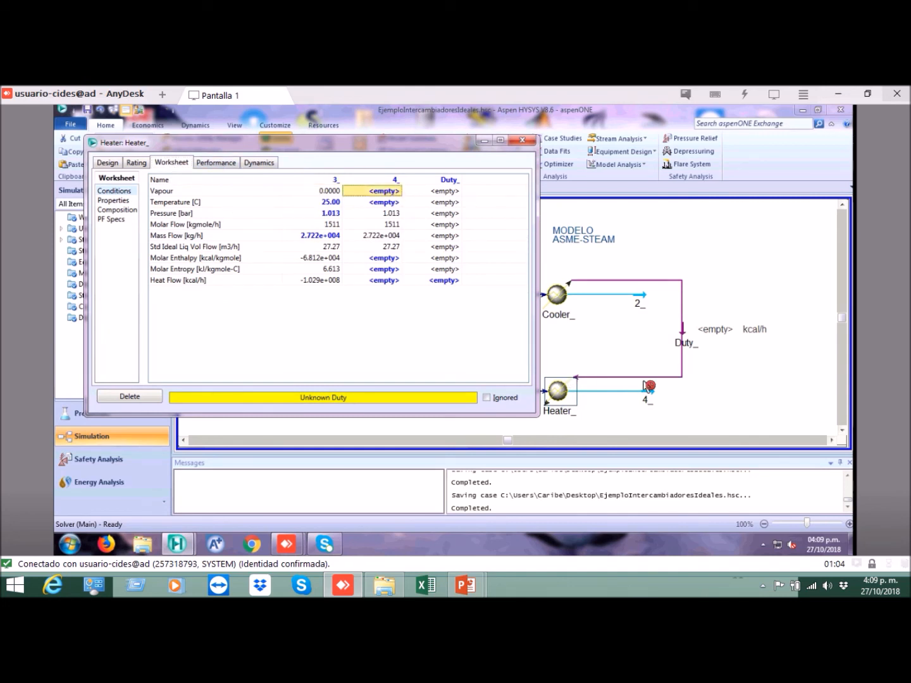
pyautogui.click(387, 204)
pyautogui.click(387, 193)
pyautogui.doubleClick(390, 191)
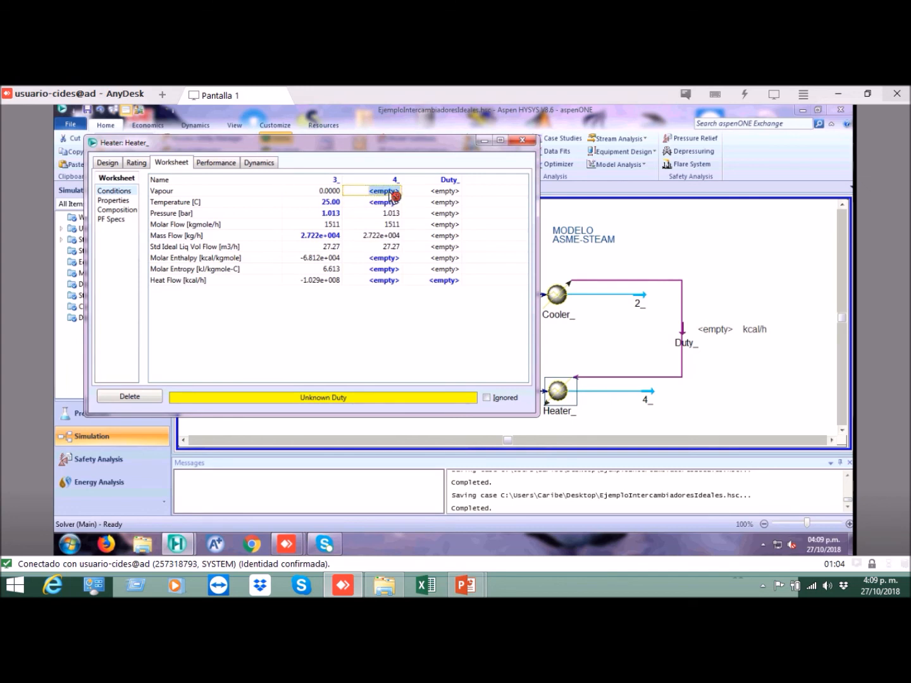
pyautogui.write('1')
pyautogui.press('Return')
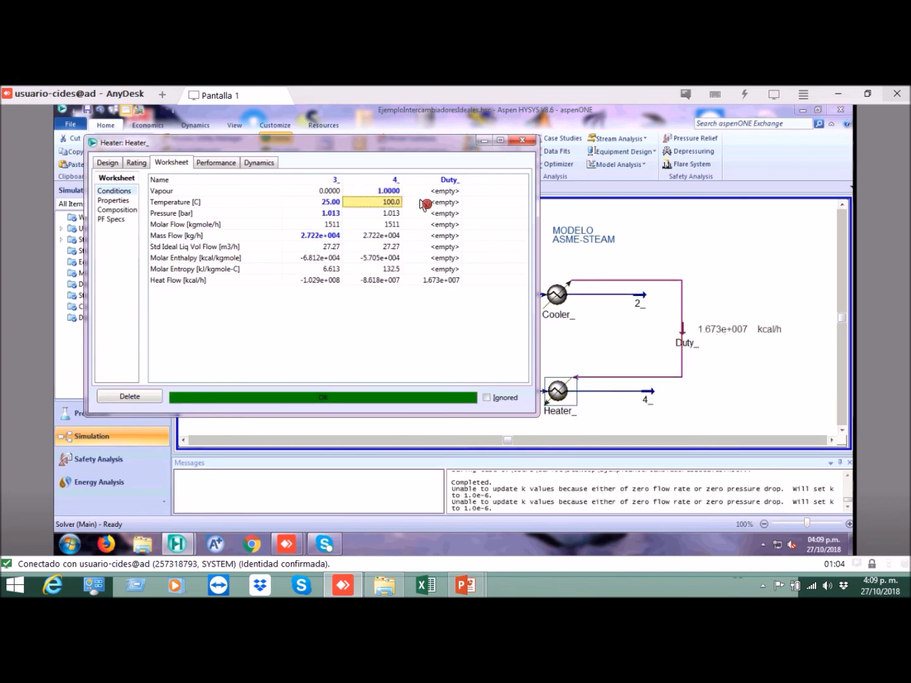
pyautogui.click(522, 140)
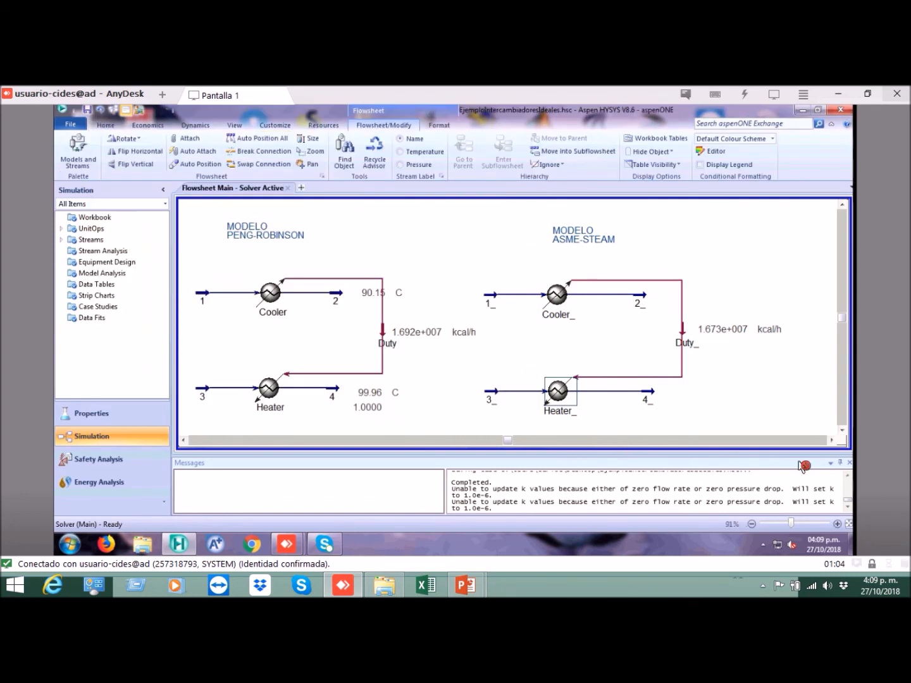
pyautogui.click(851, 463)
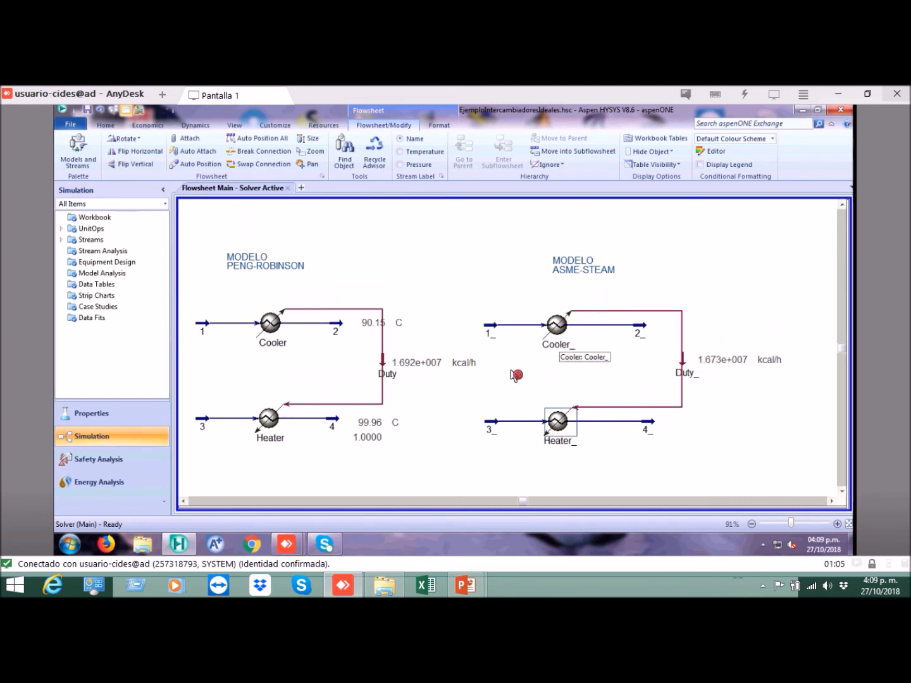
# - Compare the heat flow of Duty in the Peng-Robinson model with that of Duty_ in the ASME-STEAM model
pyautogui.click(414, 365)
pyautogui.click(720, 362)
pyautogui.click(430, 362)
pyautogui.click(721, 364)
pyautogui.click(443, 367)
pyautogui.click(727, 366)
pyautogui.click(437, 368)
pyautogui.click(718, 364)
pyautogui.click(464, 367)
pyautogui.click(721, 363)
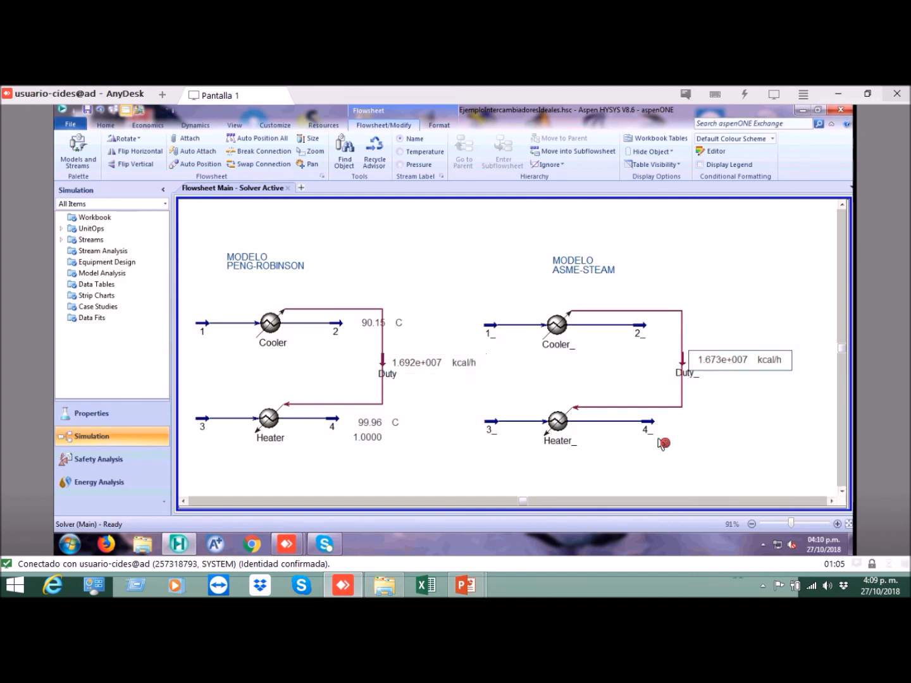
pyautogui.click(716, 424)
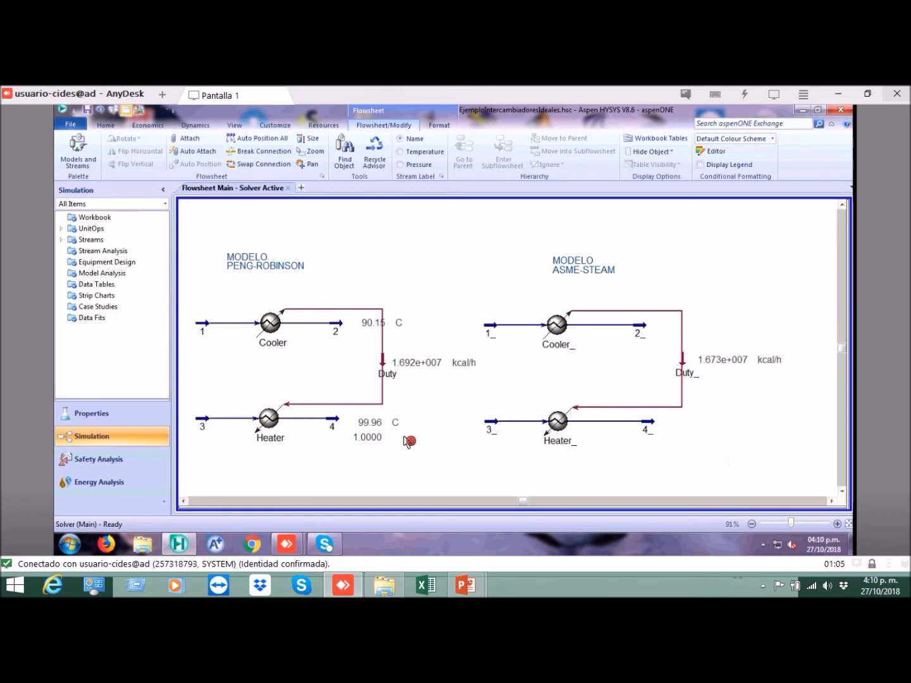
# - Show the property table of stream 4_ on the flowsheet without its name, labels and border
pyautogui.moveTo(651, 429)
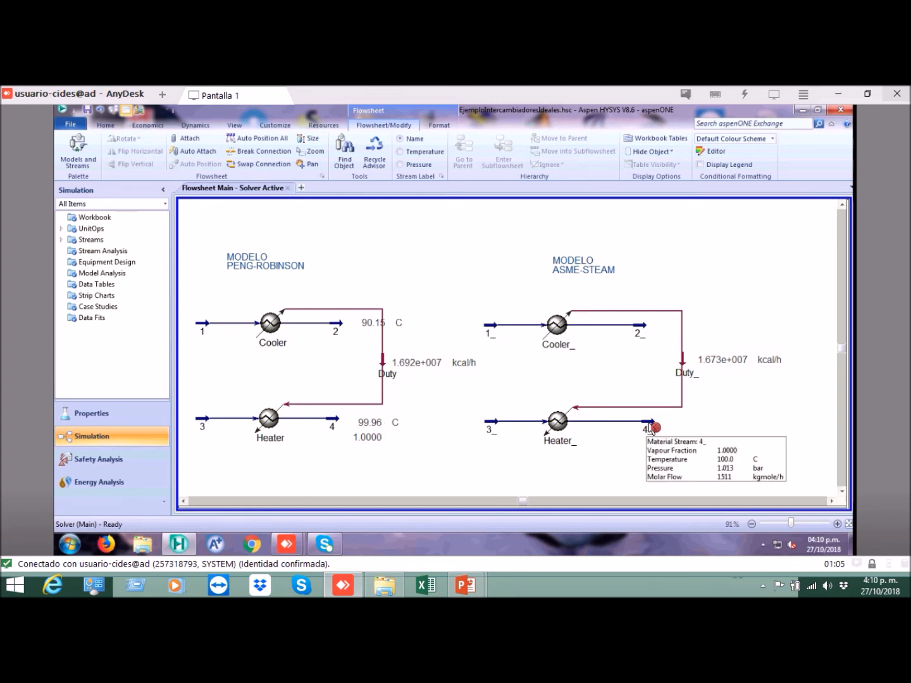
pyautogui.rightClick(651, 429)
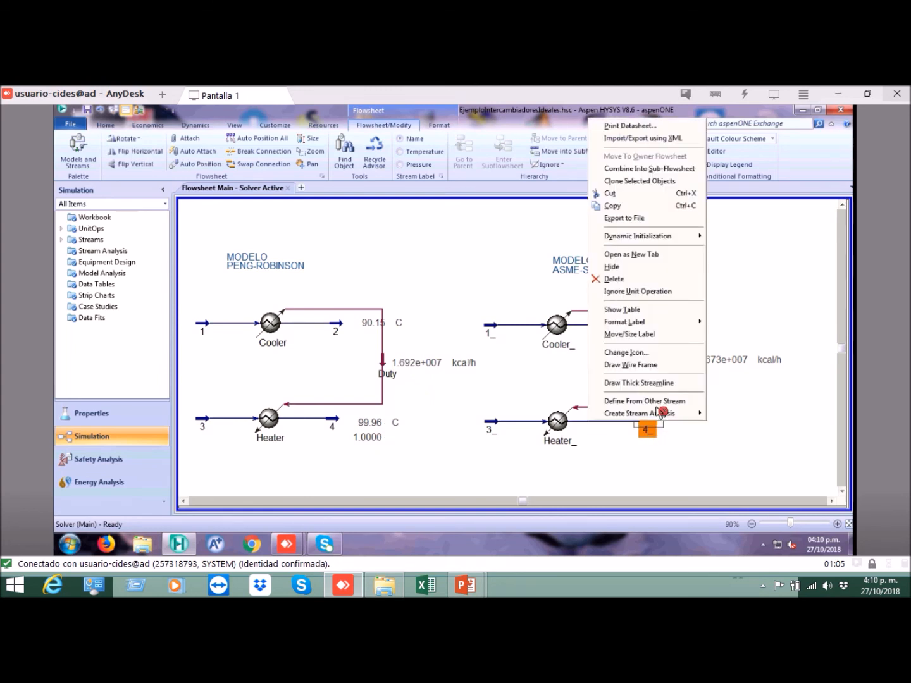
pyautogui.click(652, 311)
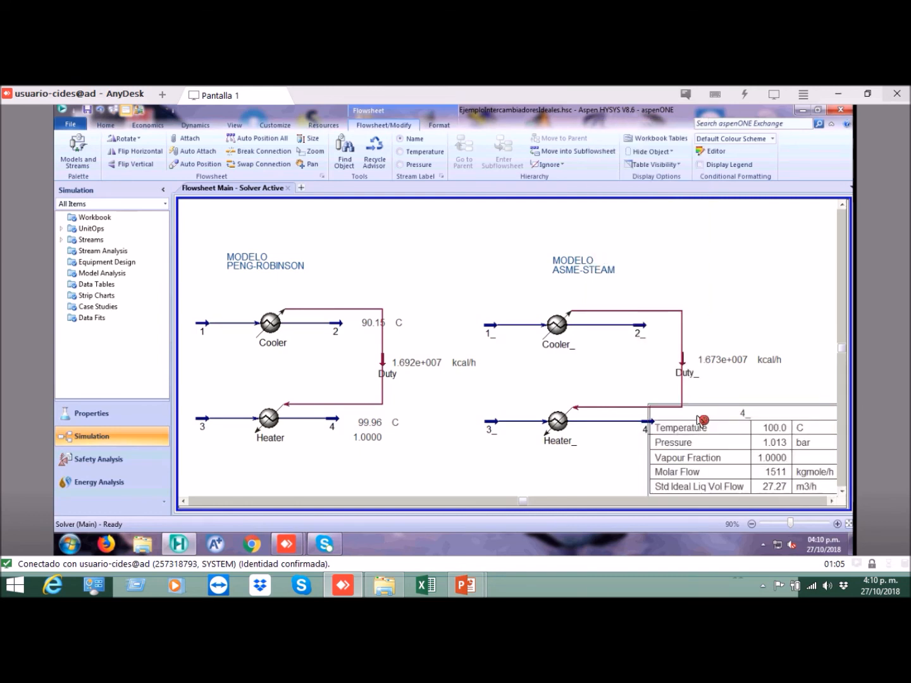
pyautogui.doubleClick(702, 420)
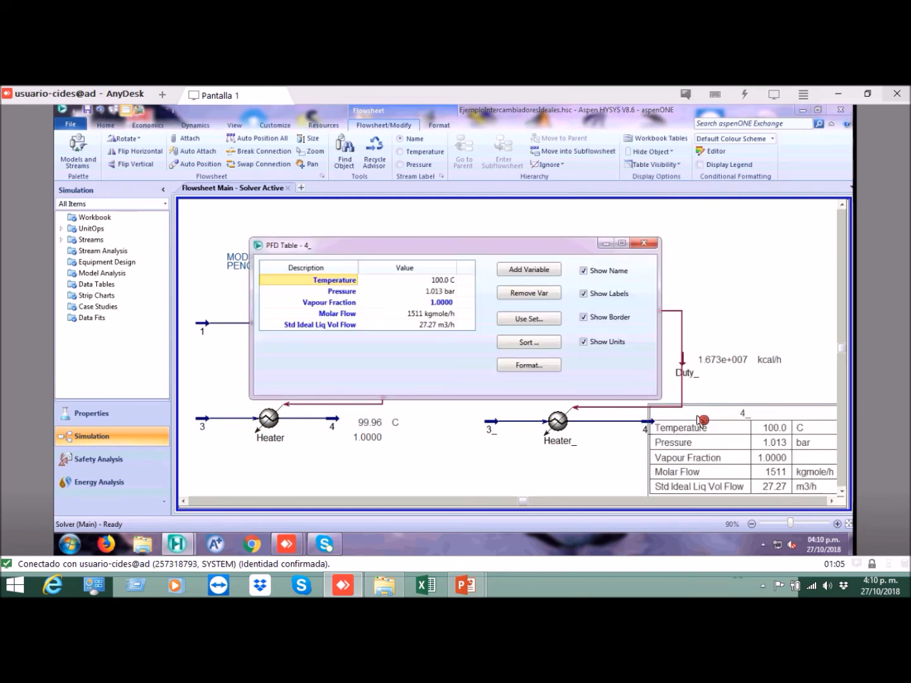
pyautogui.click(584, 271)
pyautogui.click(583, 294)
pyautogui.click(584, 316)
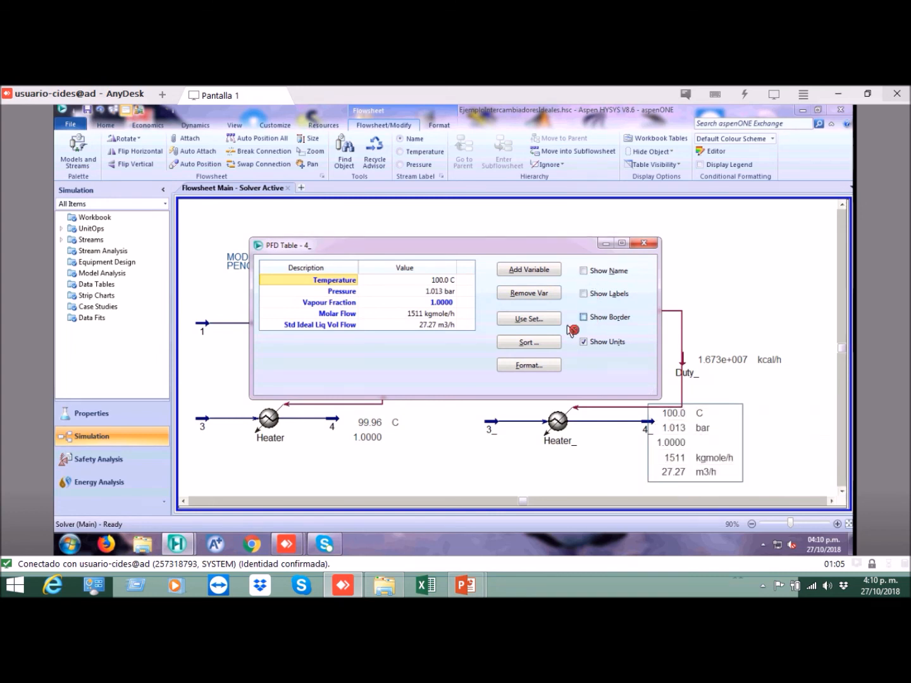
# - Remove the Temperature and Pressure variables from stream 4_'s table
pyautogui.click(514, 294)
pyautogui.click(530, 293)
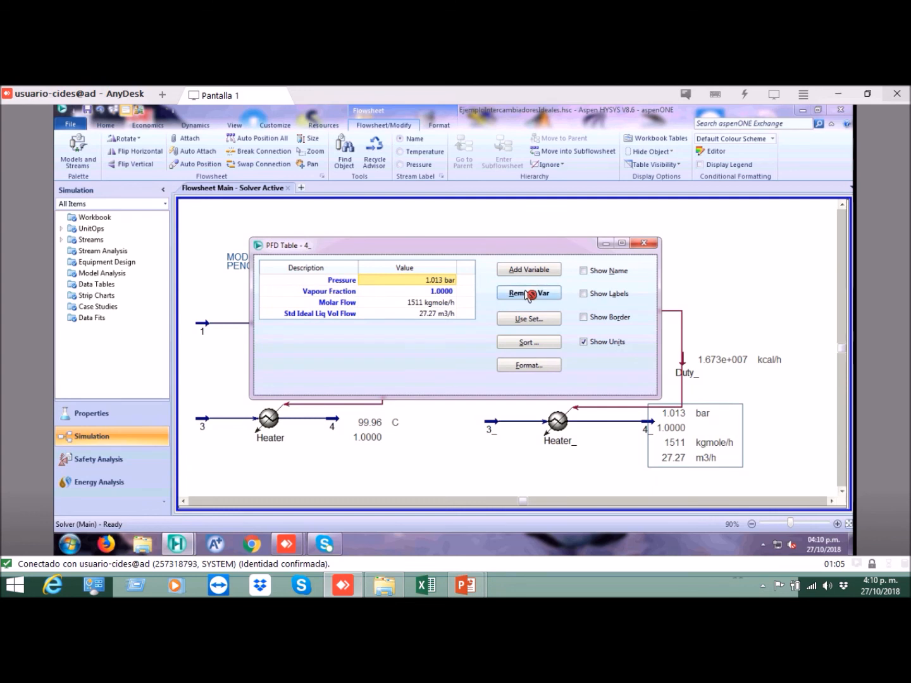
pyautogui.click(445, 293)
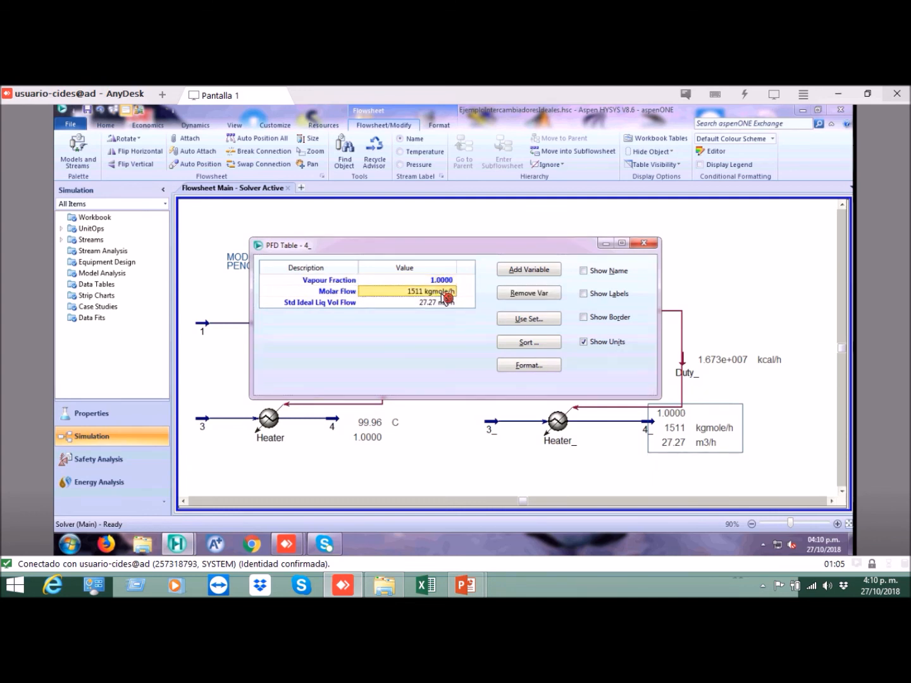
# - Add the Temperature variable to stream 4_'s table
pyautogui.click(518, 270)
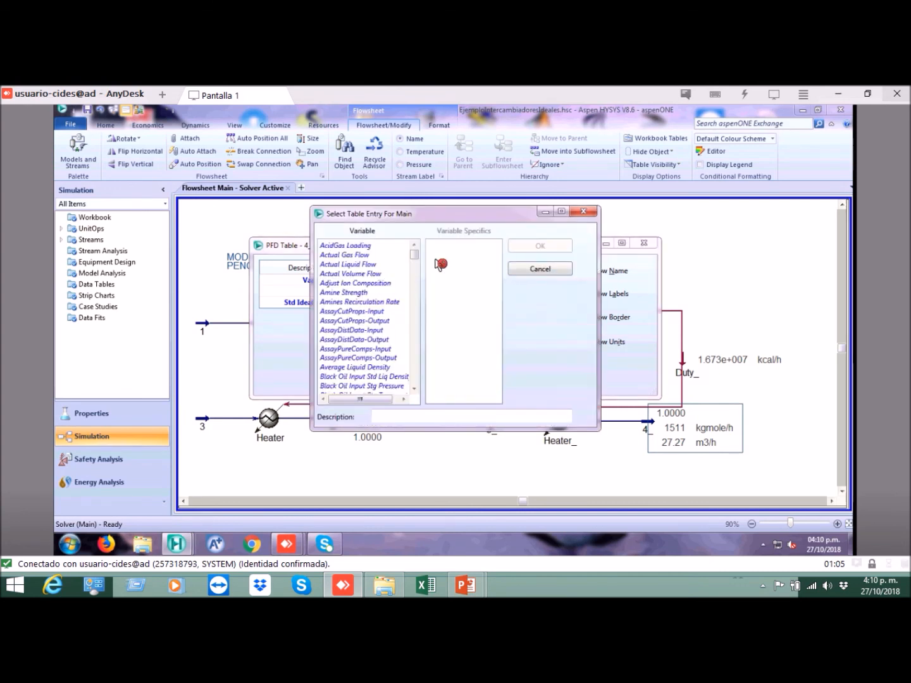
pyautogui.click(541, 271)
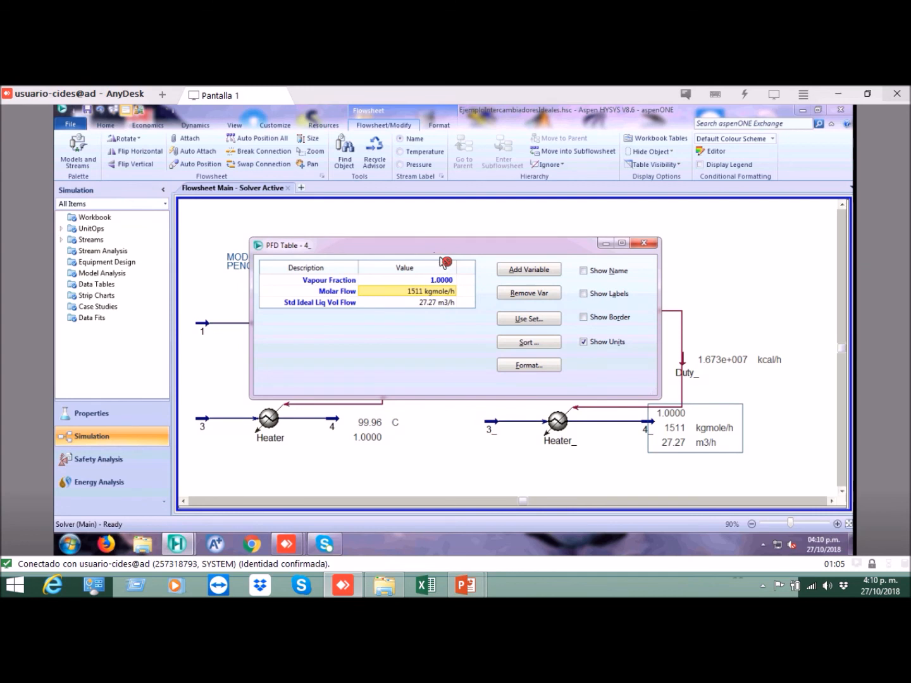
pyautogui.click(522, 272)
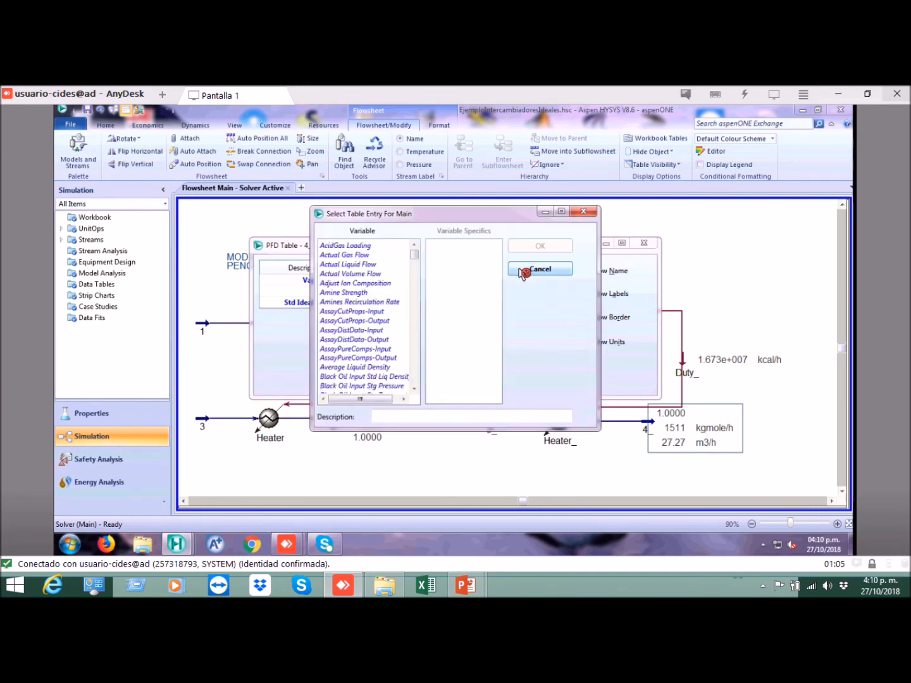
pyautogui.click(353, 294)
pyautogui.scroll(-9, 418, 264)
pyautogui.scroll(-15, 418, 286)
pyautogui.scroll(-5, 409, 375)
pyautogui.scroll(3, 410, 376)
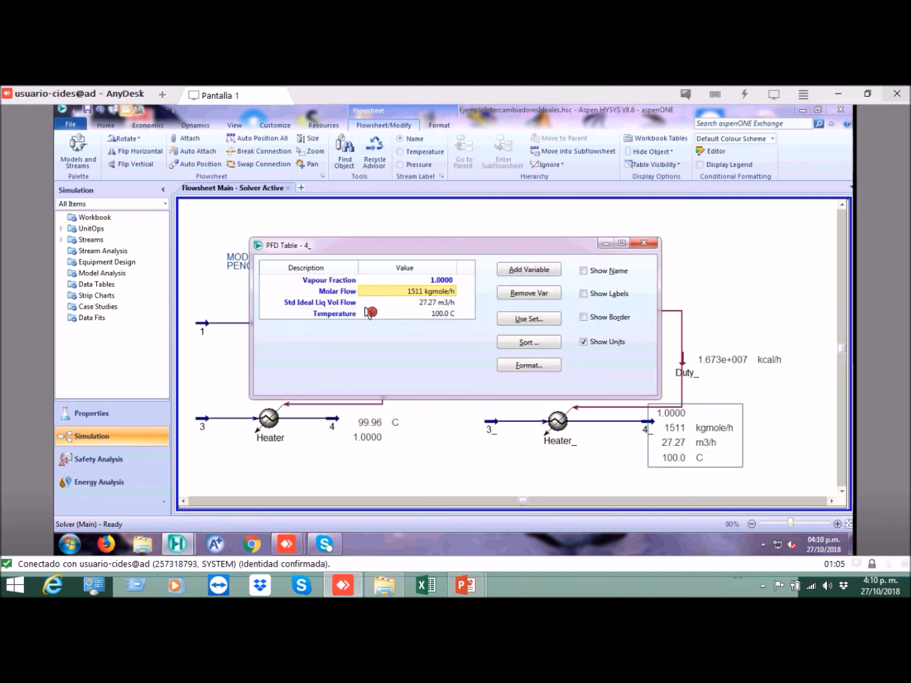
# - Remove Molar Flow and Std Ideal Liq Vol Flow from stream 4_'s table and close its settings
pyautogui.click(355, 303)
pyautogui.click(411, 292)
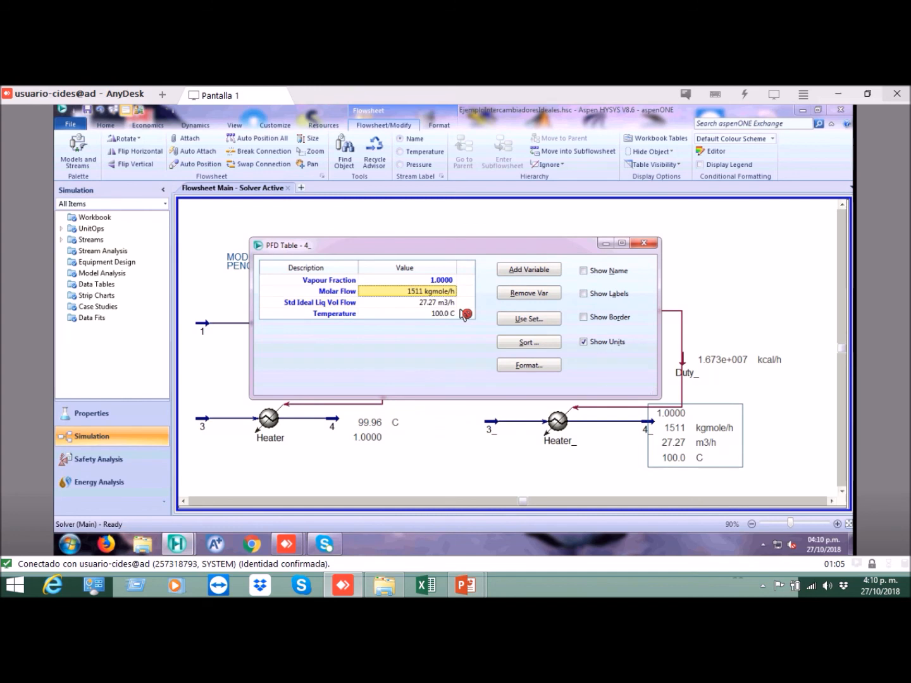
pyautogui.click(538, 293)
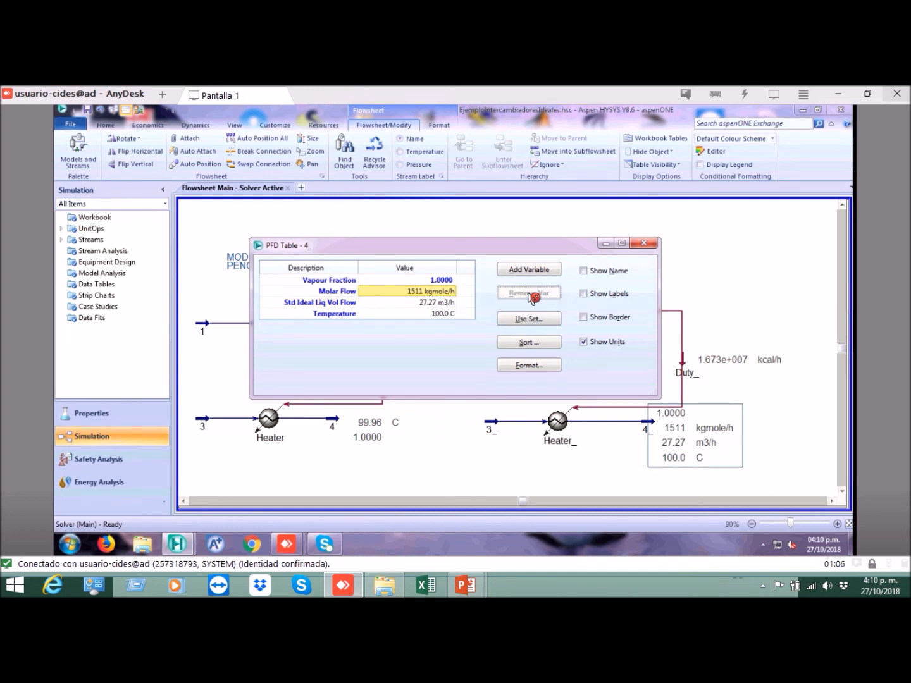
pyautogui.click(520, 293)
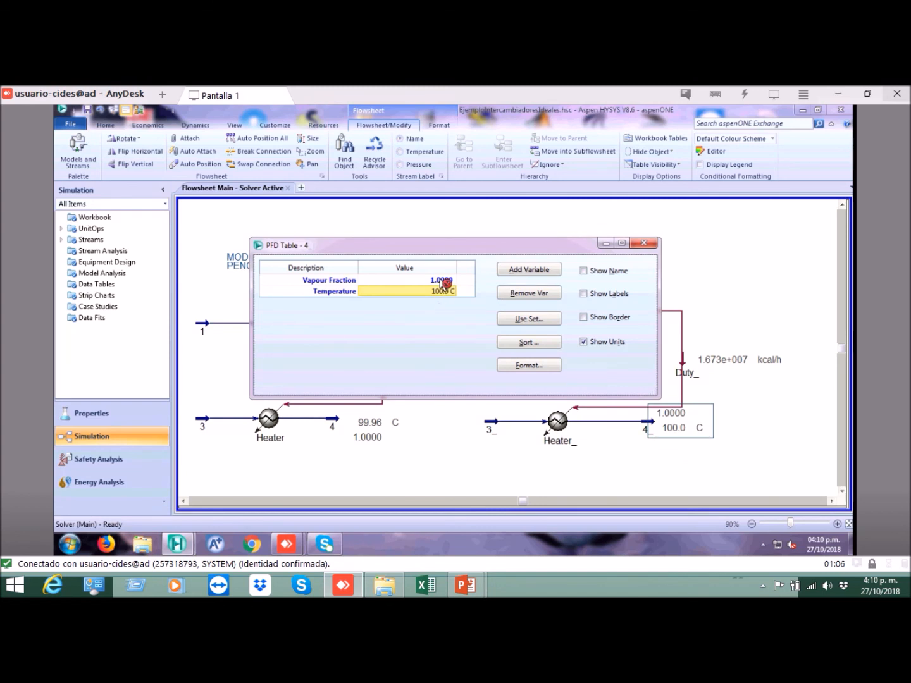
pyautogui.click(652, 244)
# - Place stream 4_'s value table just beyond the end of its arrow and fit the whole flowsheet in the window
pyautogui.click(679, 421)
pyautogui.moveTo(692, 438)
pyautogui.mouseDown()
pyautogui.moveTo(701, 442)
pyautogui.moveTo(695, 427)
pyautogui.mouseUp()
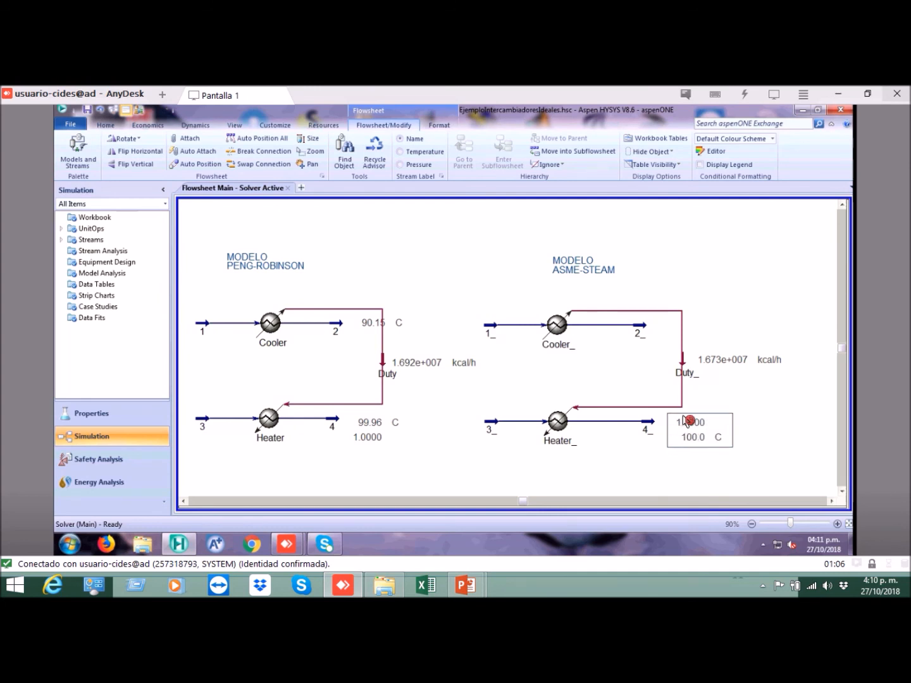
pyautogui.click(393, 465)
pyautogui.click(373, 437)
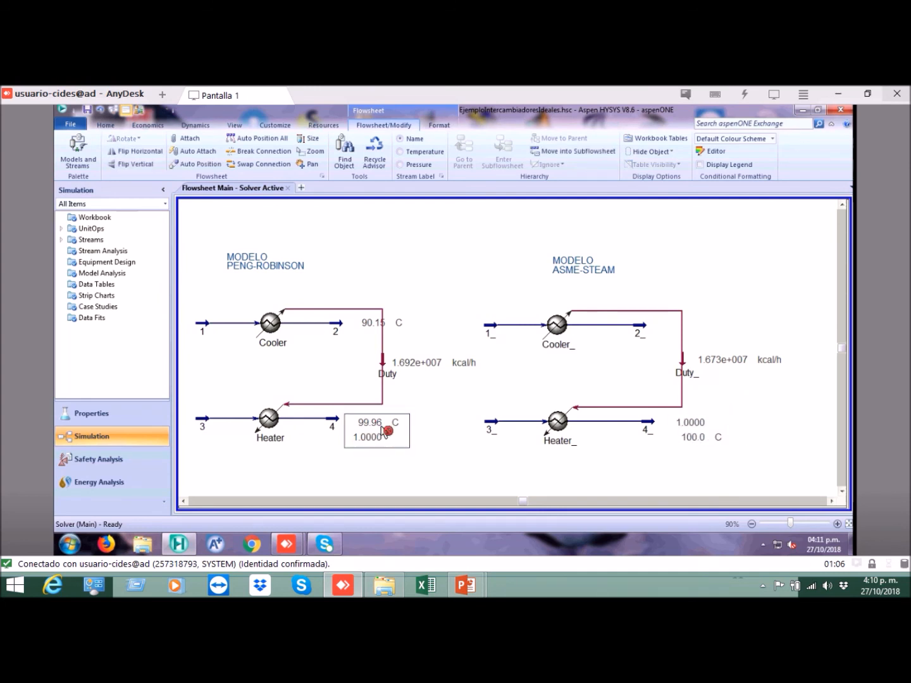
pyautogui.click(692, 434)
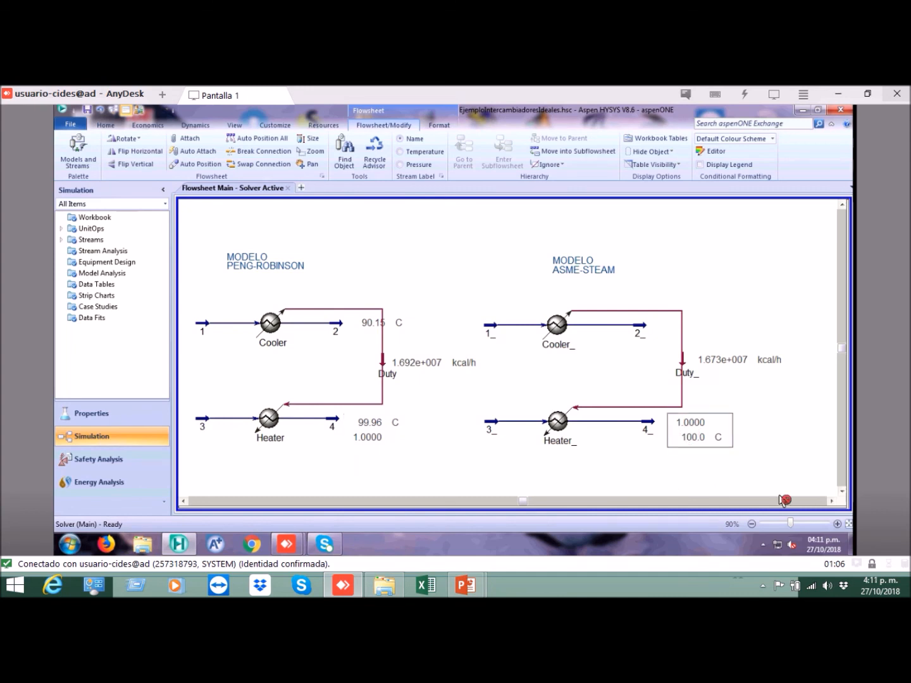
pyautogui.click(849, 525)
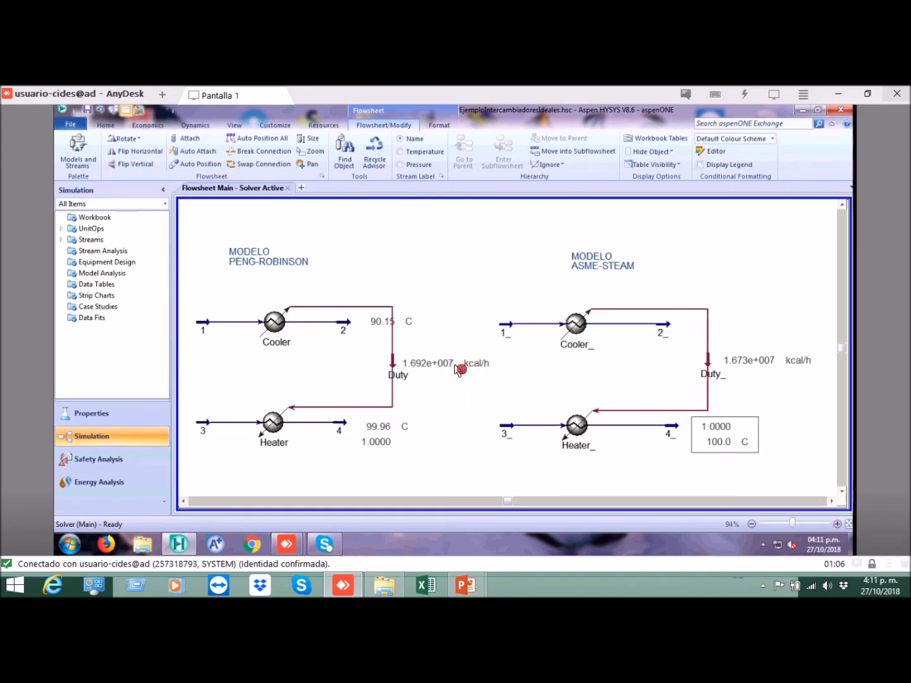
pyautogui.click(769, 361)
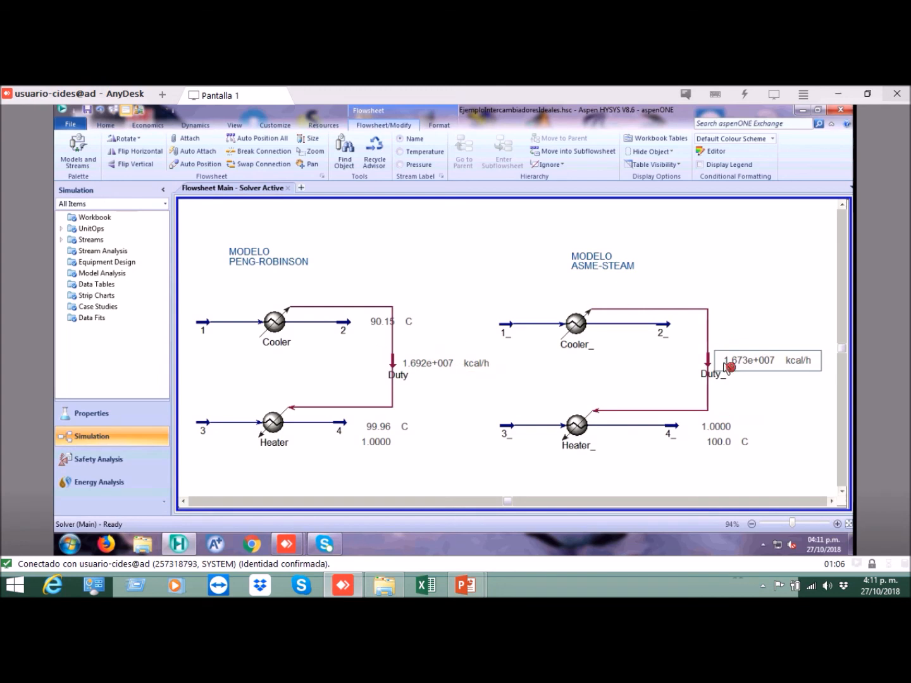
# - Show the property table of stream 2_ and remove Pressure, Vapour Fraction, Std Ideal Liq Vol Flow and Molar Flow from it
pyautogui.rightClick(669, 328)
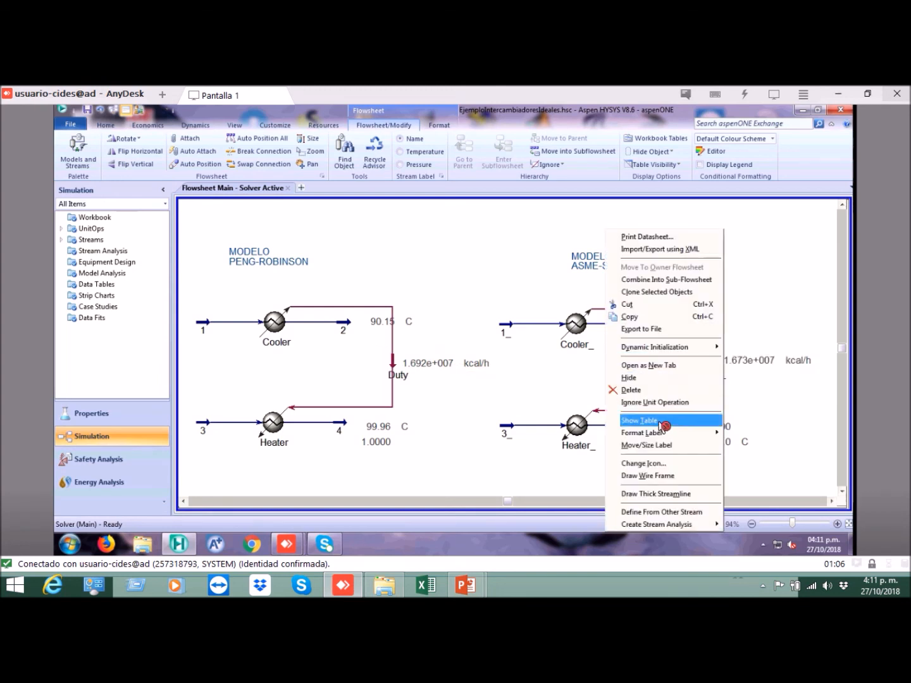
pyautogui.moveTo(731, 342); pyautogui.dragTo(727, 310)
pyautogui.doubleClick(733, 312)
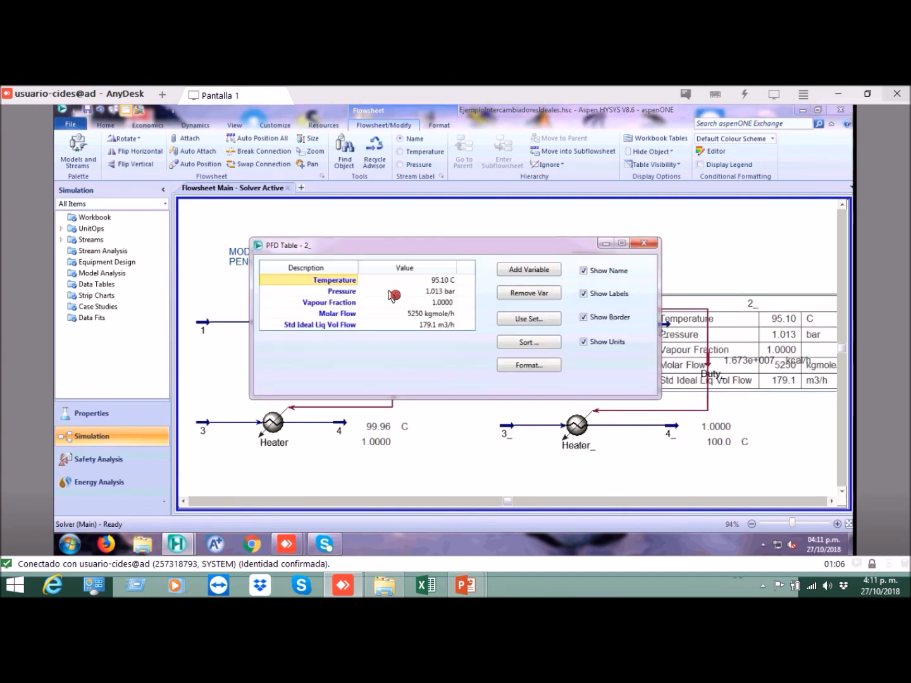
pyautogui.click(343, 295)
pyautogui.click(505, 299)
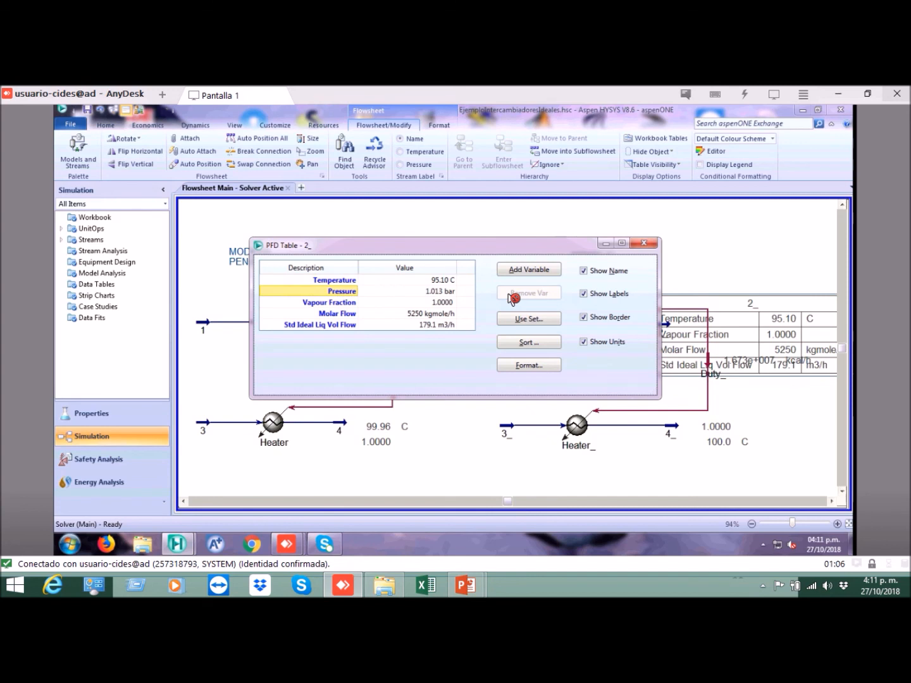
pyautogui.click(430, 292)
pyautogui.click(514, 294)
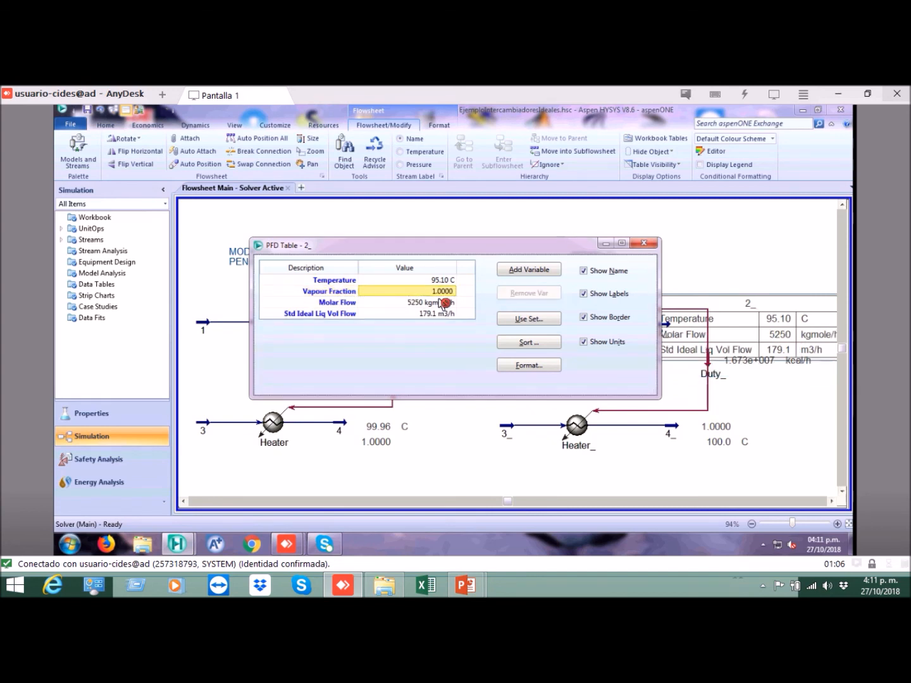
pyautogui.click(443, 303)
pyautogui.click(529, 294)
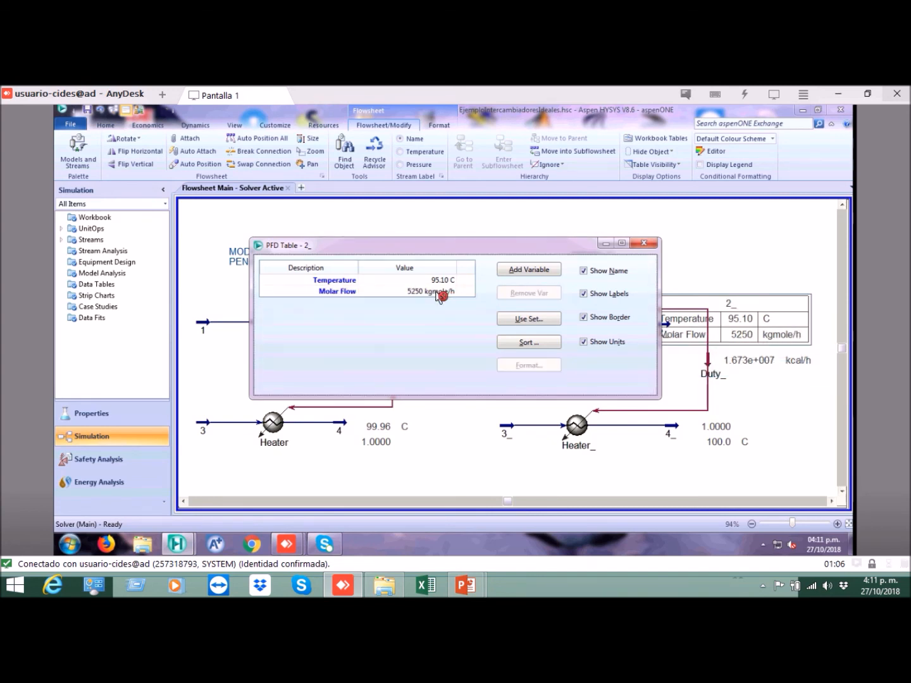
pyautogui.click(443, 292)
pyautogui.click(505, 294)
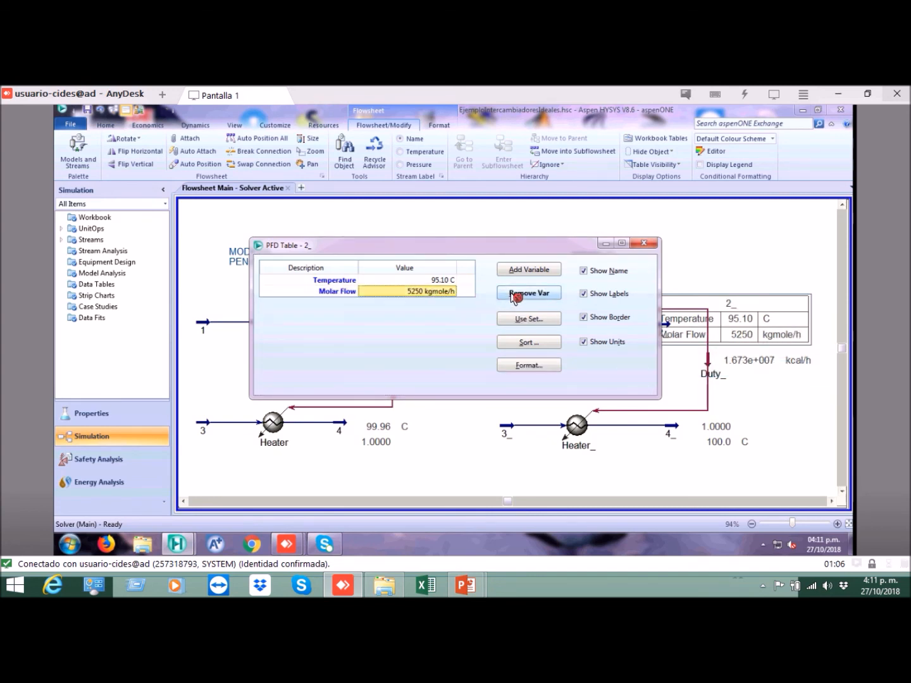
# - Turn off the name, labels and border of stream 2_'s table and place it beside the end of the stream's arrow
pyautogui.click(584, 270)
pyautogui.click(584, 294)
pyautogui.click(584, 317)
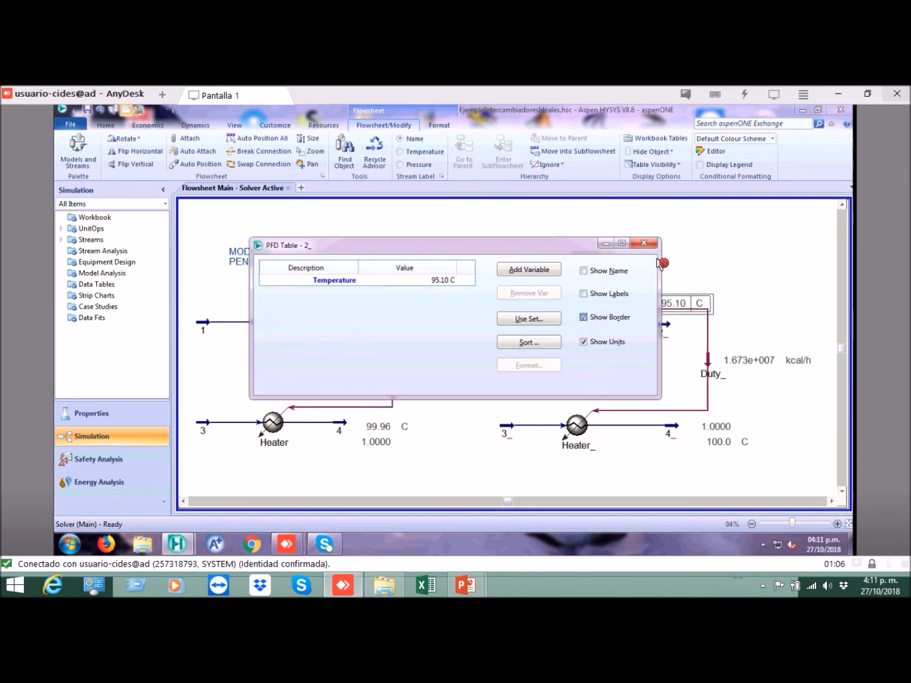
pyautogui.click(648, 245)
pyautogui.moveTo(668, 306); pyautogui.dragTo(708, 327)
pyautogui.click(731, 282)
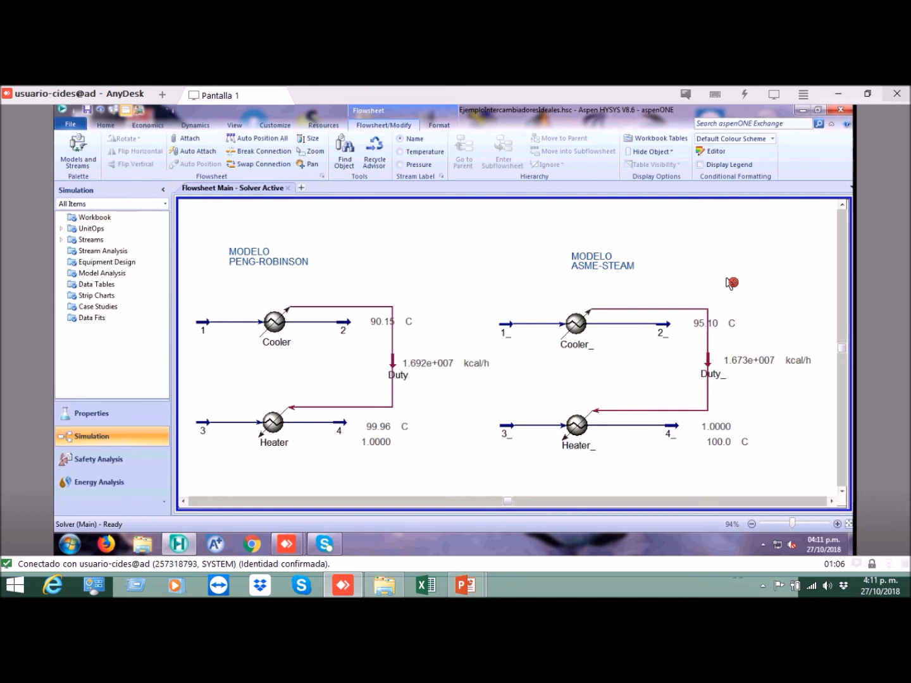
# - Switch to the PowerPoint slide show comparing the Peng Robinson and ASME Steam models
pyautogui.click(468, 585)
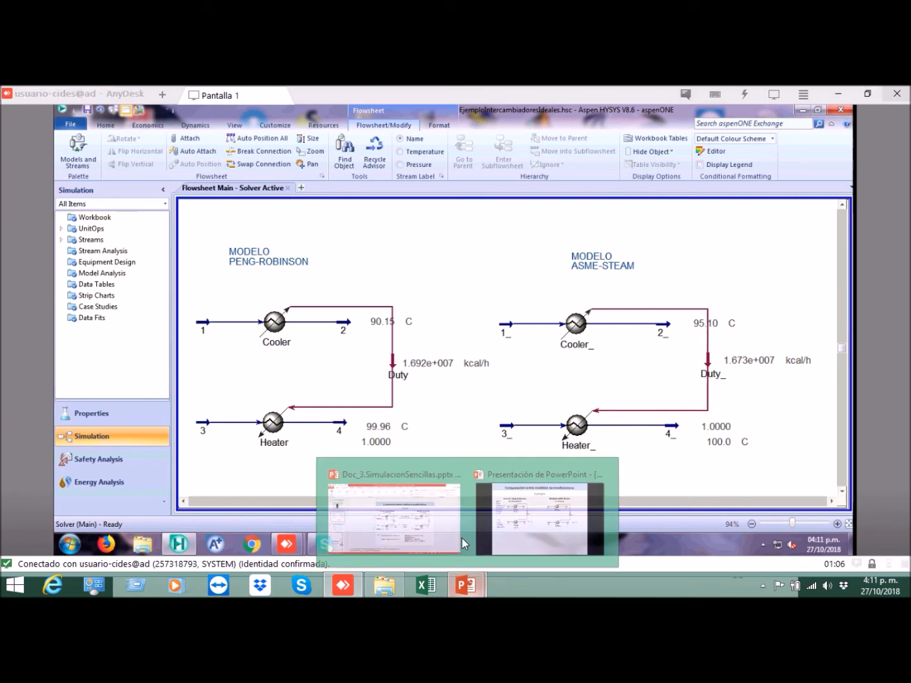
pyautogui.click(522, 521)
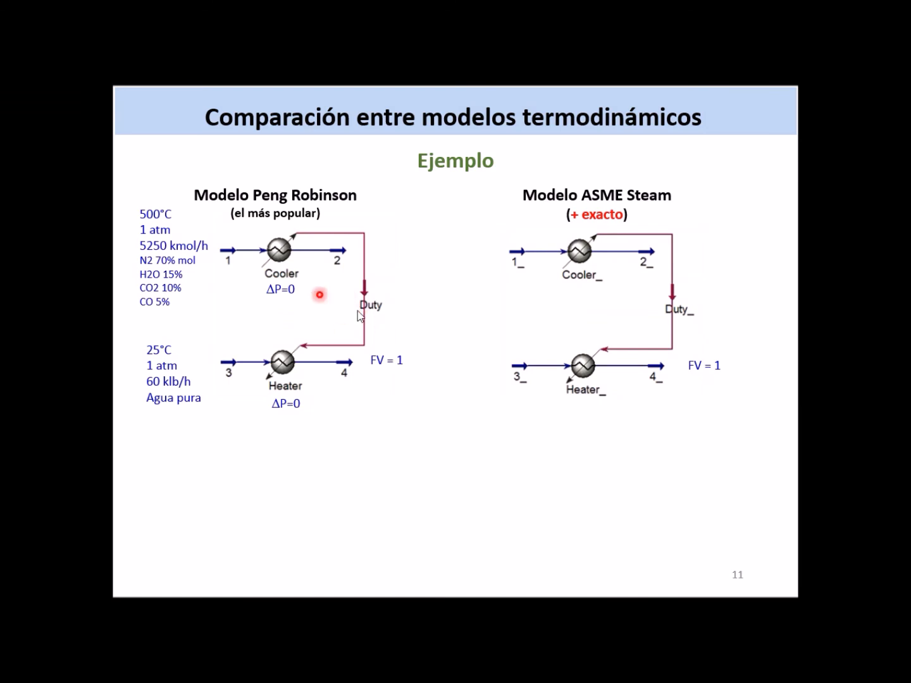
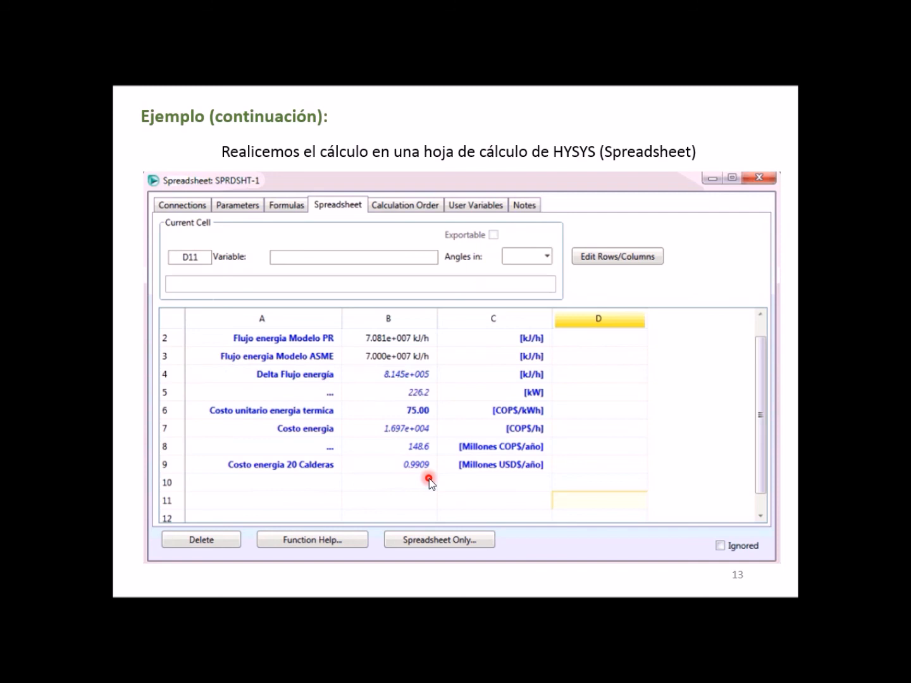
# - Switch back to the HYSYS flowsheet in the AnyDesk session and make empty space beneath both models
pyautogui.hotkey('alt', 'Tab')
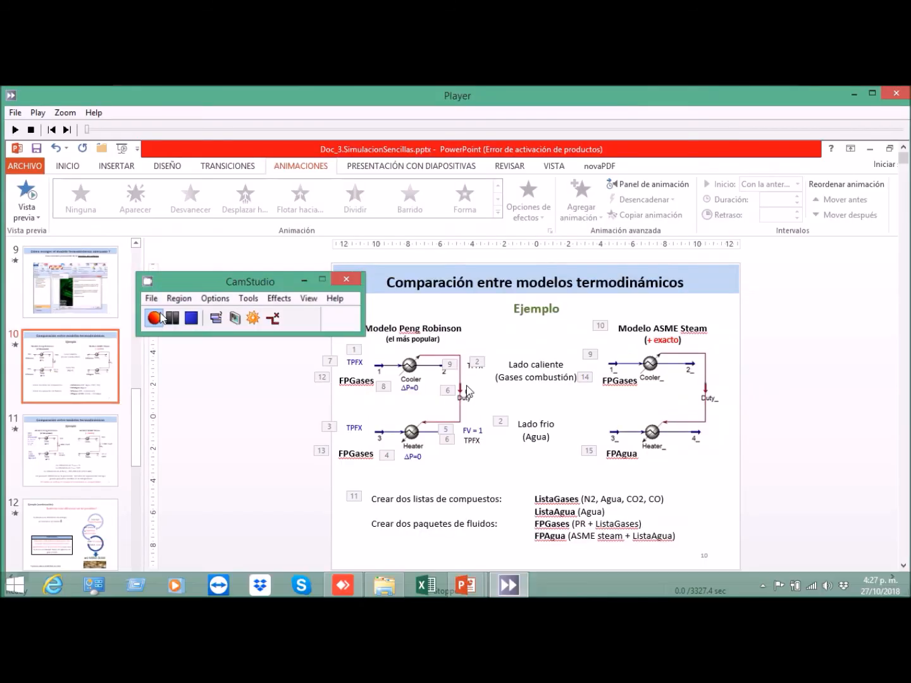
pyautogui.hotkey('alt', 'Tab')
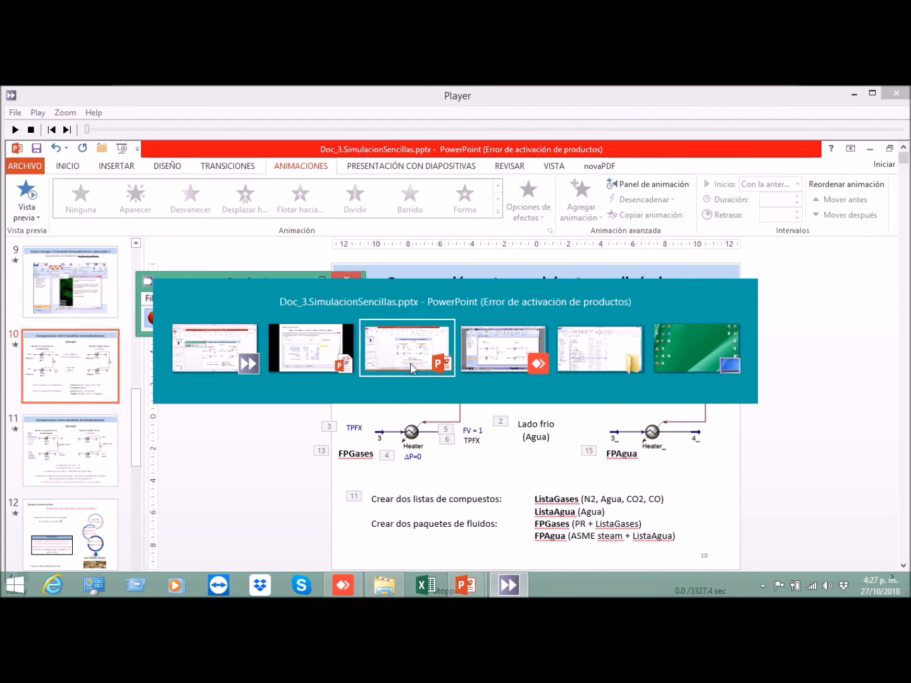
pyautogui.click(475, 367)
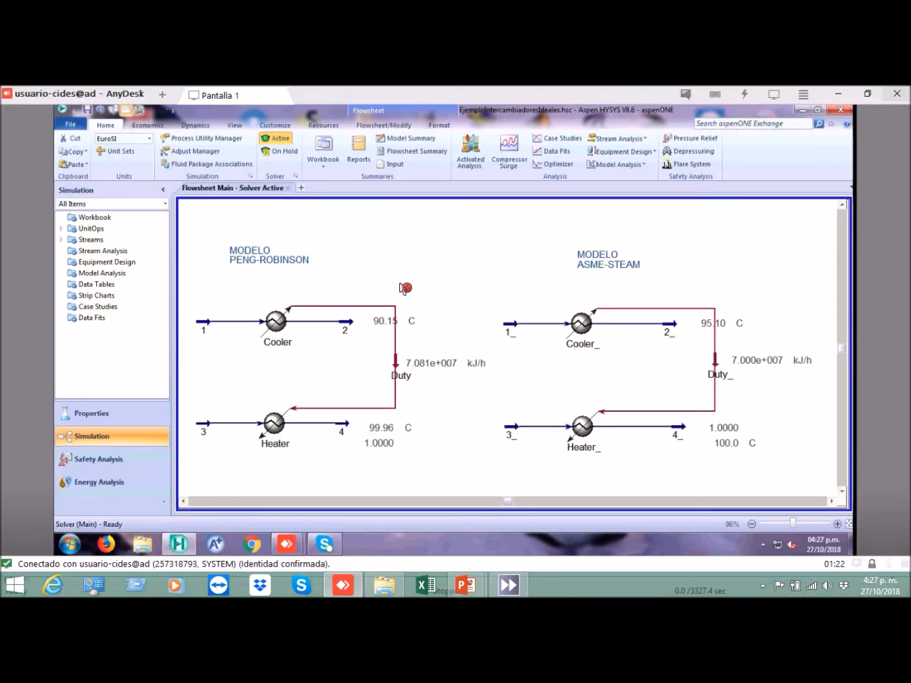
pyautogui.click(752, 524)
pyautogui.click(753, 524)
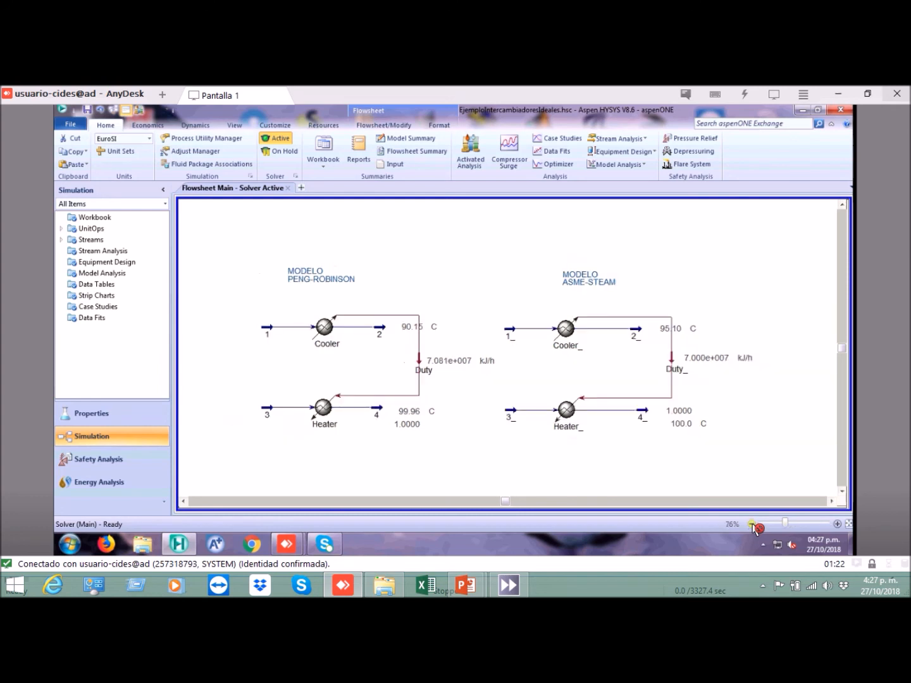
pyautogui.click(841, 491)
pyautogui.click(842, 491)
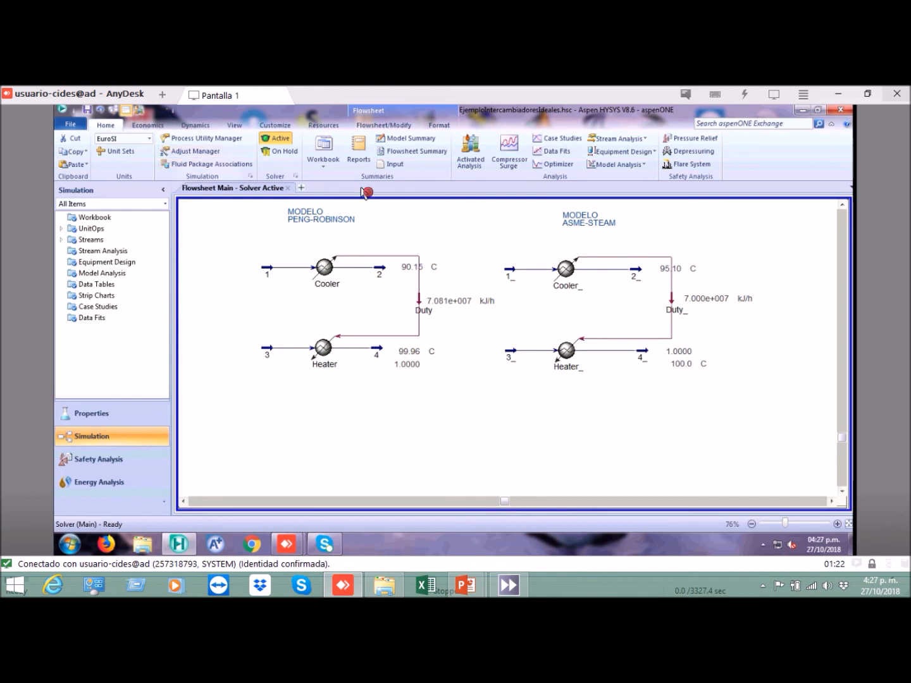
# - Add a Spreadsheet operation to the flowsheet and place it centred beneath the Peng-Robinson and ASME-Steam models
pyautogui.click(393, 126)
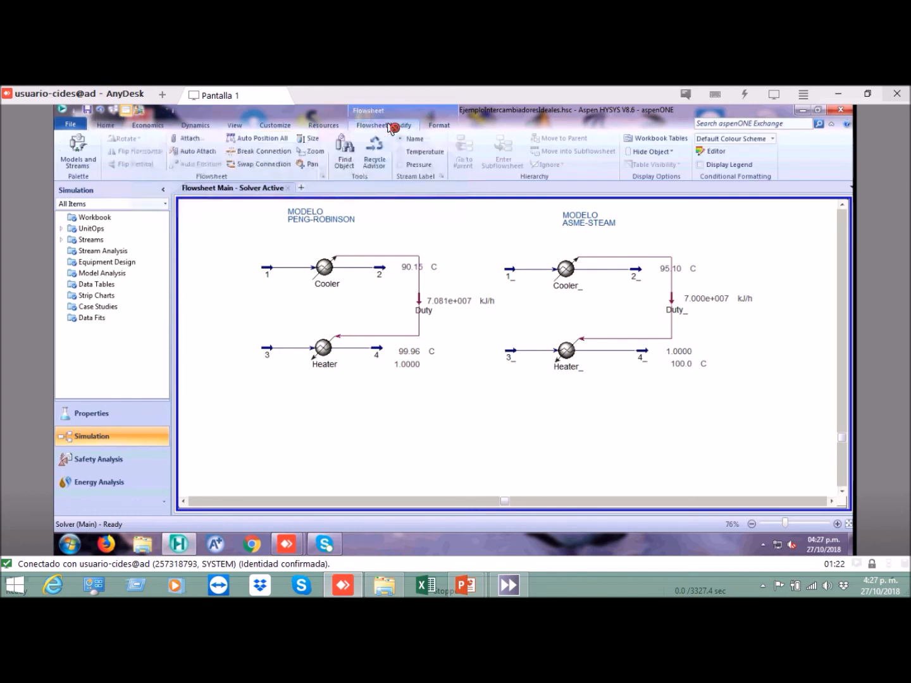
pyautogui.click(81, 150)
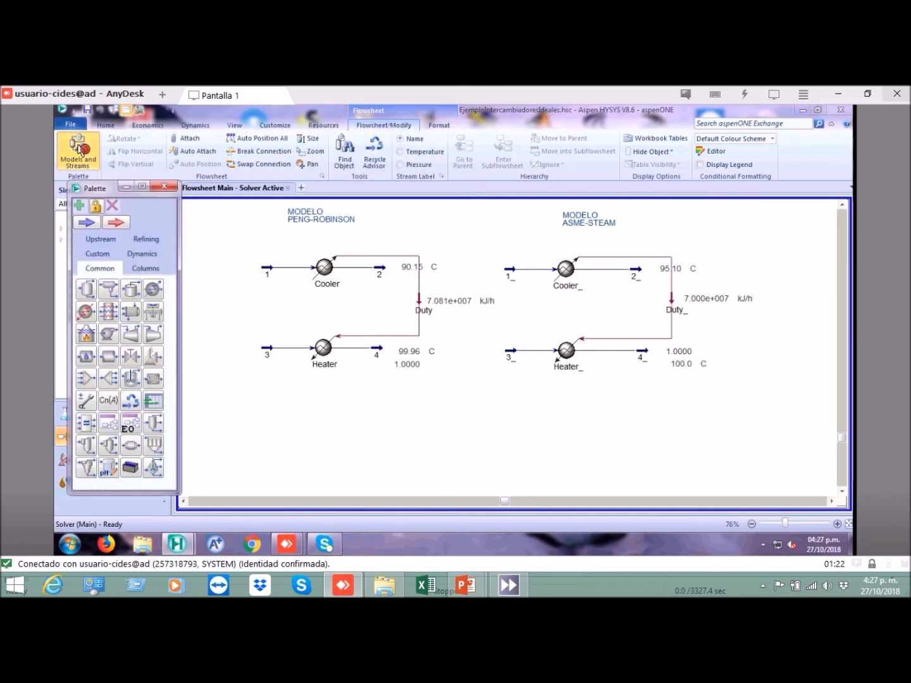
pyautogui.moveTo(97, 190); pyautogui.dragTo(144, 190)
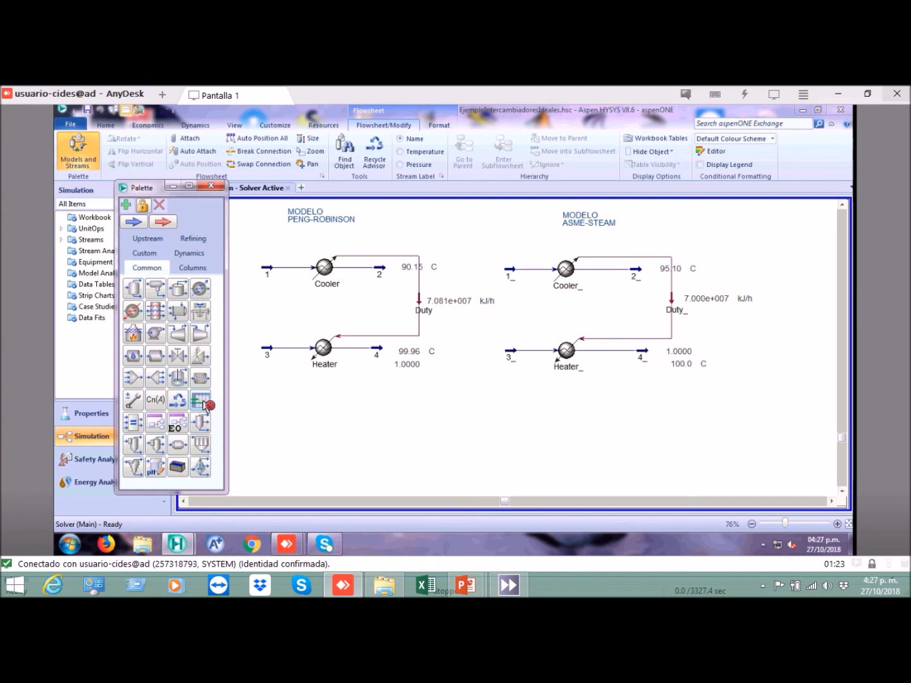
pyautogui.moveTo(204, 405); pyautogui.dragTo(471, 434)
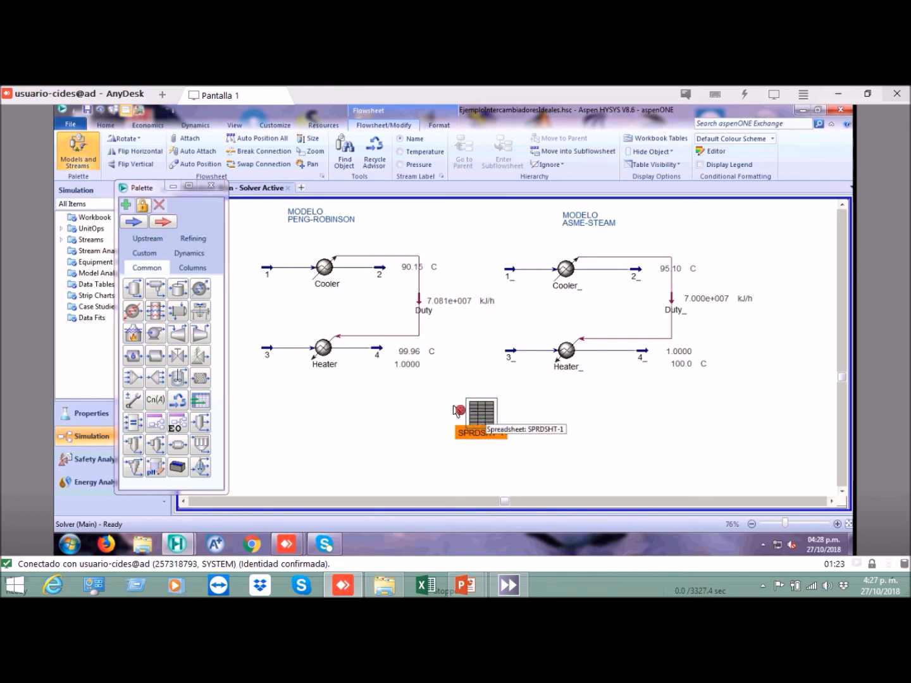
pyautogui.click(212, 186)
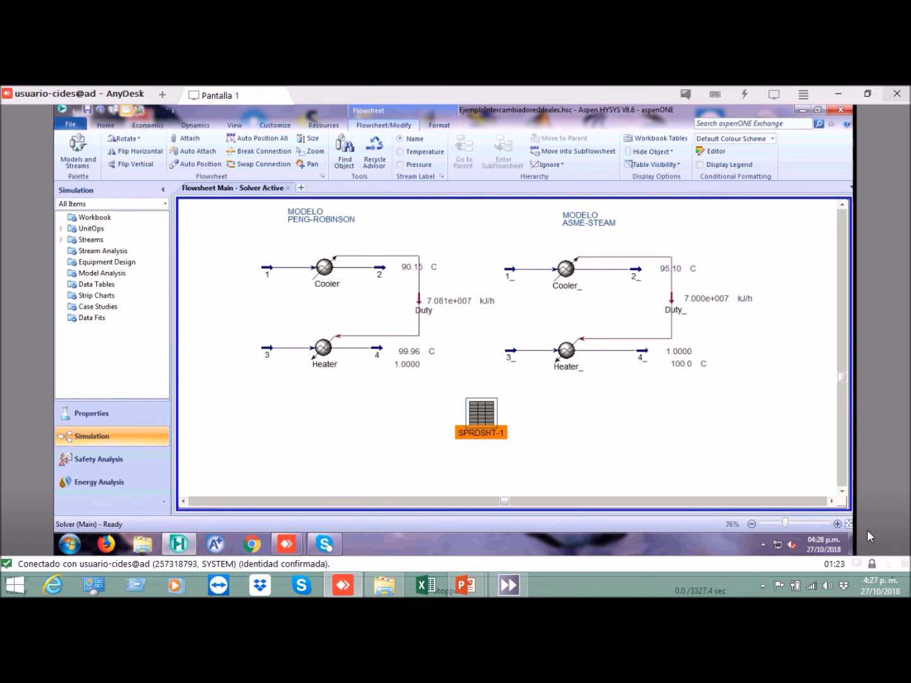
pyautogui.click(848, 524)
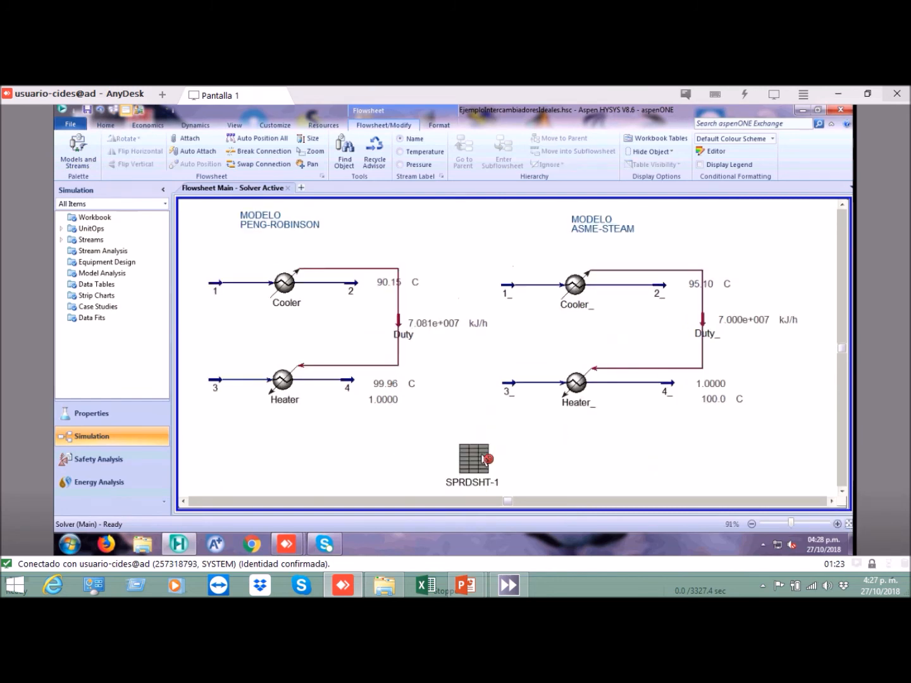
pyautogui.moveTo(475, 455); pyautogui.dragTo(471, 442)
pyautogui.click(527, 459)
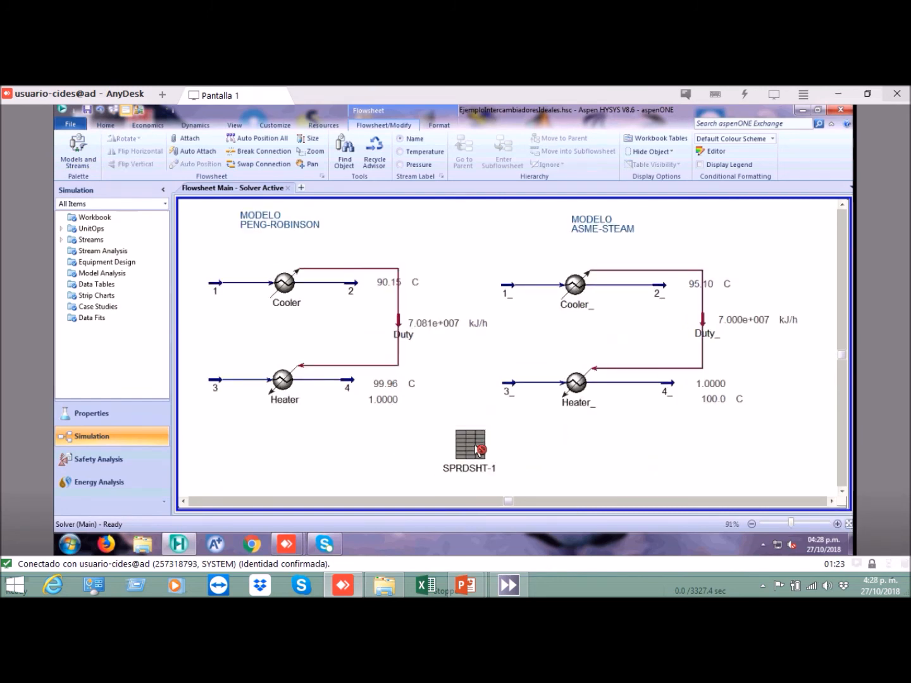
# - Open the SPRDSHT-1 spreadsheet and look through its parameters, formulas, cell grid, calculation order and user variables
pyautogui.doubleClick(477, 451)
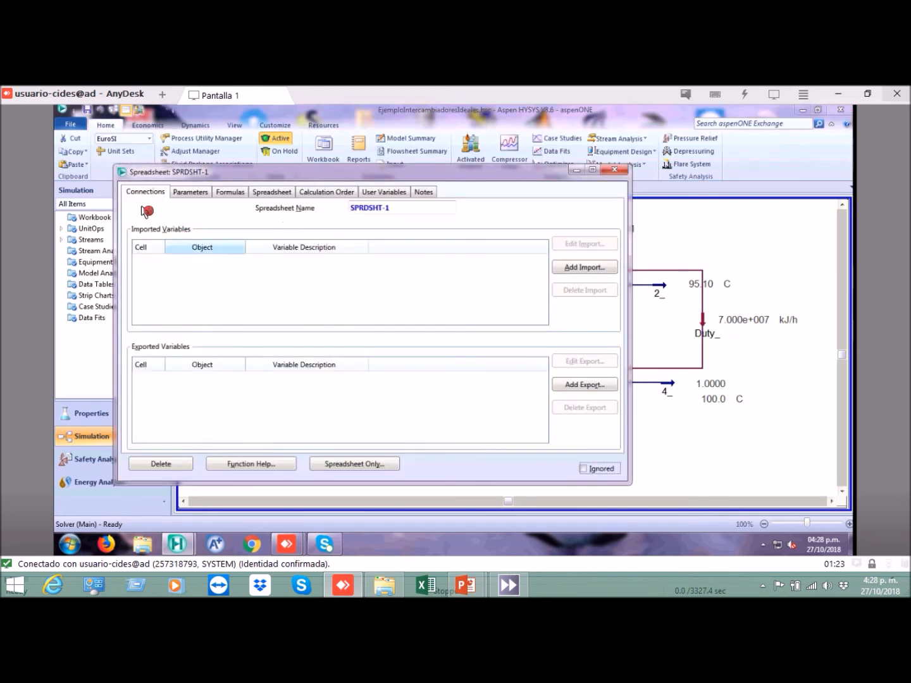
pyautogui.click(183, 196)
pyautogui.click(236, 196)
pyautogui.click(289, 194)
pyautogui.click(356, 193)
pyautogui.click(391, 192)
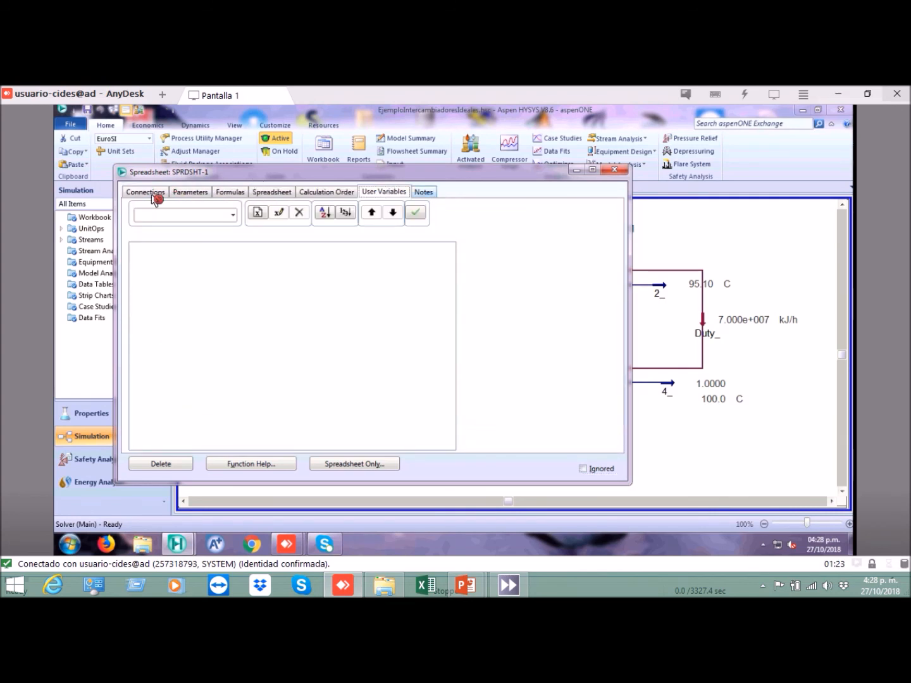
# - Examine the number of columns and rows in the parameters of the SPRDSHT-1 spreadsheet
pyautogui.click(201, 193)
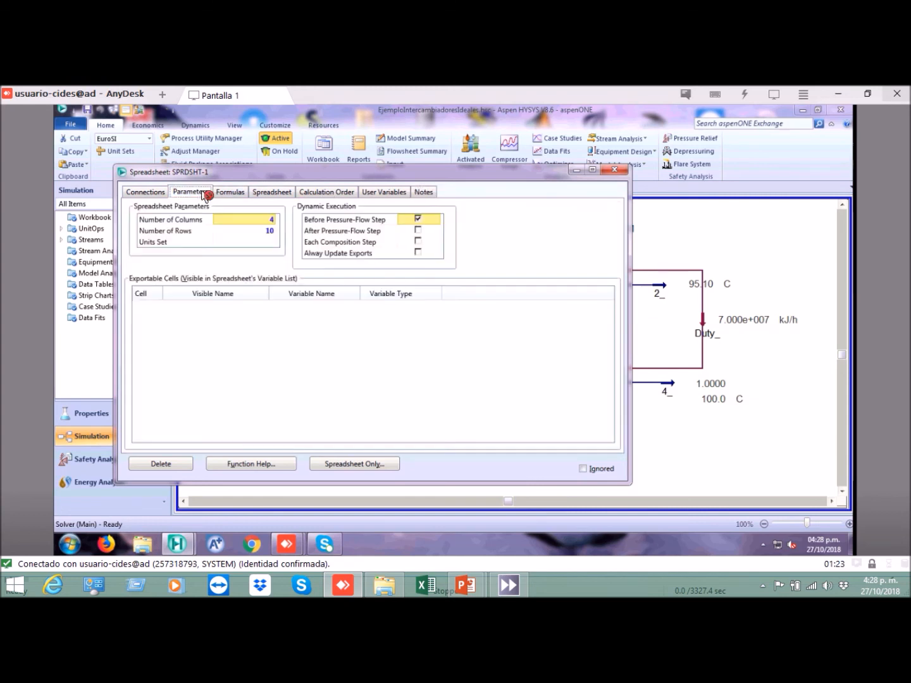
pyautogui.click(271, 220)
pyautogui.click(269, 232)
pyautogui.click(270, 220)
pyautogui.click(270, 232)
pyautogui.click(270, 220)
pyautogui.click(271, 229)
pyautogui.click(270, 221)
pyautogui.click(271, 230)
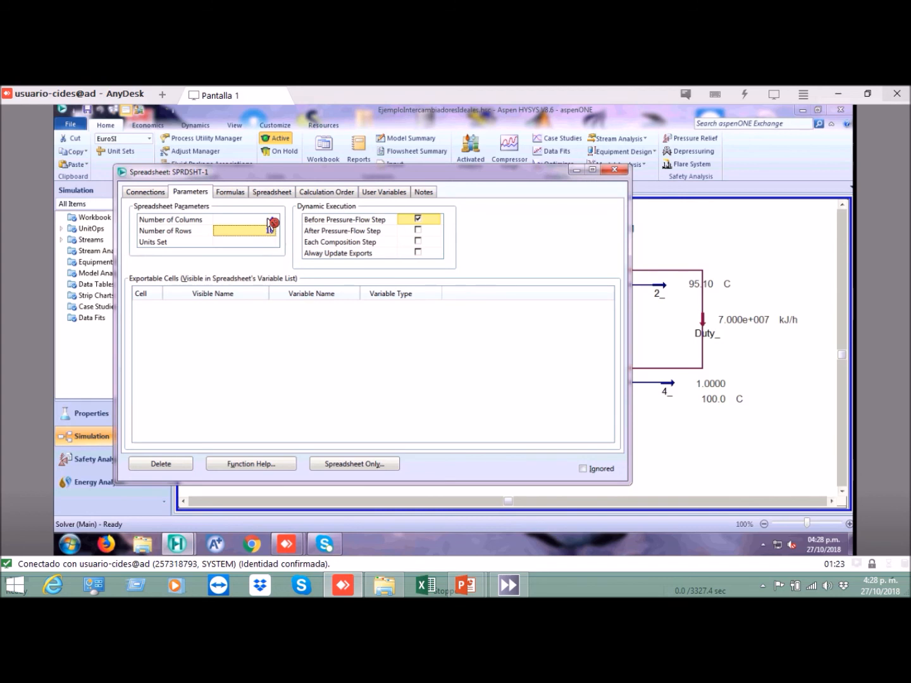
pyautogui.click(269, 219)
pyautogui.click(271, 231)
pyautogui.click(271, 221)
pyautogui.click(272, 228)
pyautogui.click(269, 221)
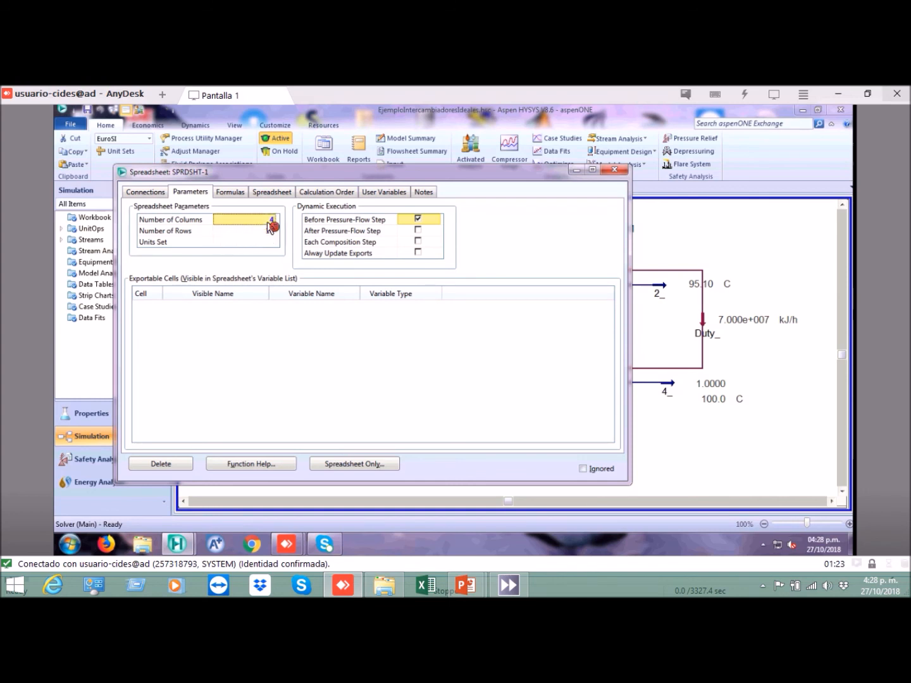
pyautogui.click(271, 230)
pyautogui.click(270, 221)
pyautogui.click(271, 232)
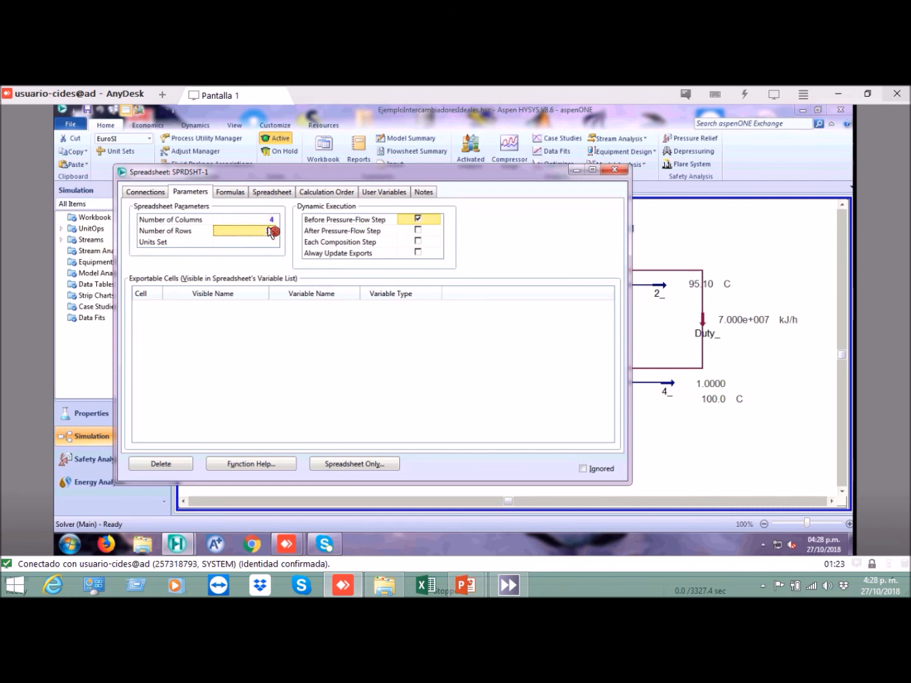
pyautogui.click(271, 220)
pyautogui.click(273, 231)
pyautogui.click(273, 221)
pyautogui.click(273, 233)
pyautogui.click(274, 221)
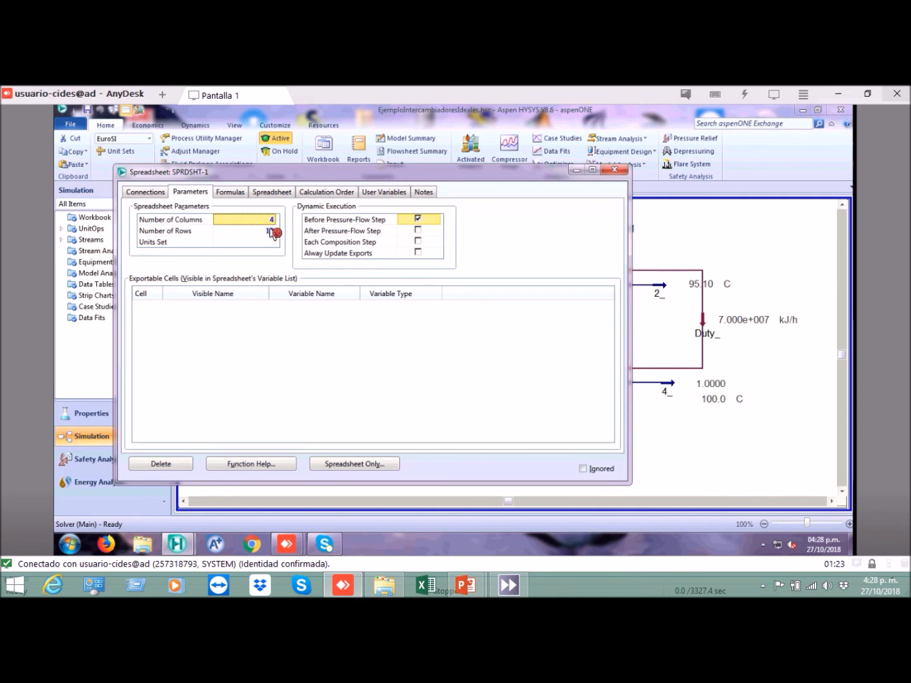
pyautogui.click(273, 231)
pyautogui.click(271, 222)
pyautogui.click(272, 233)
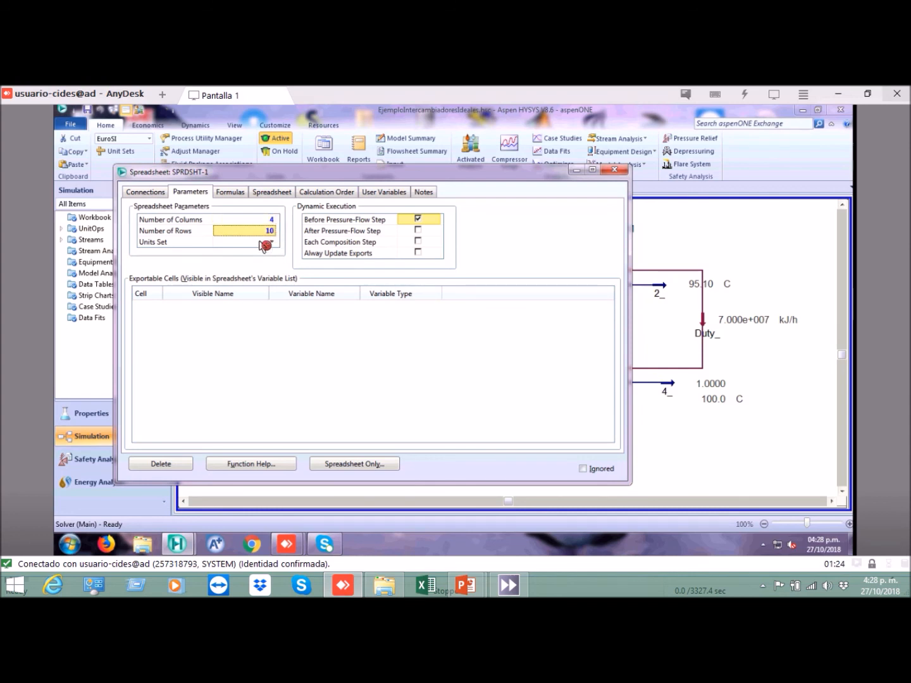
# - Set the spreadsheet's units set to EuroSI
pyautogui.click(259, 243)
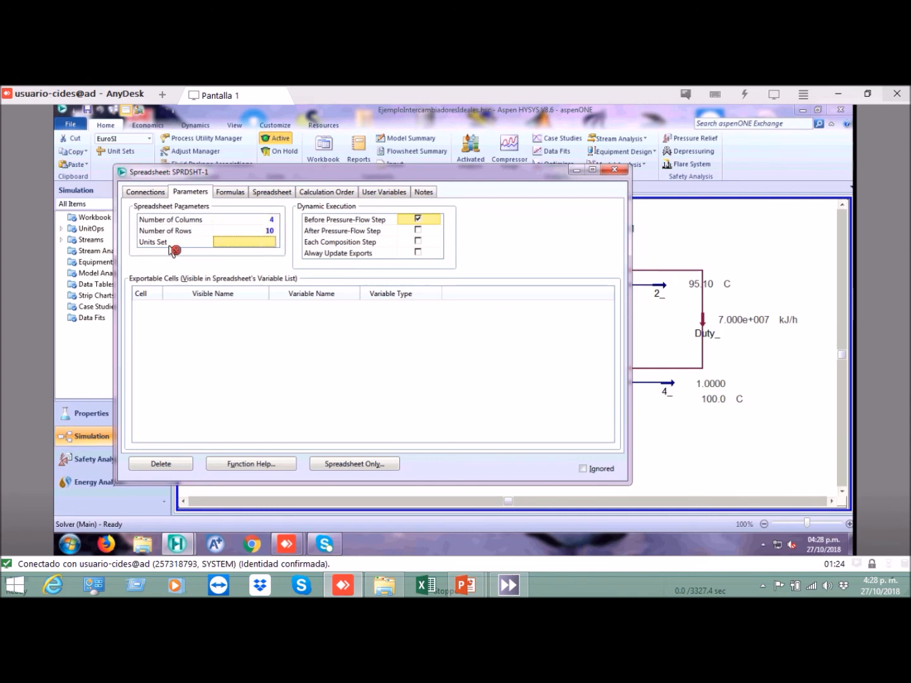
pyautogui.click(273, 243)
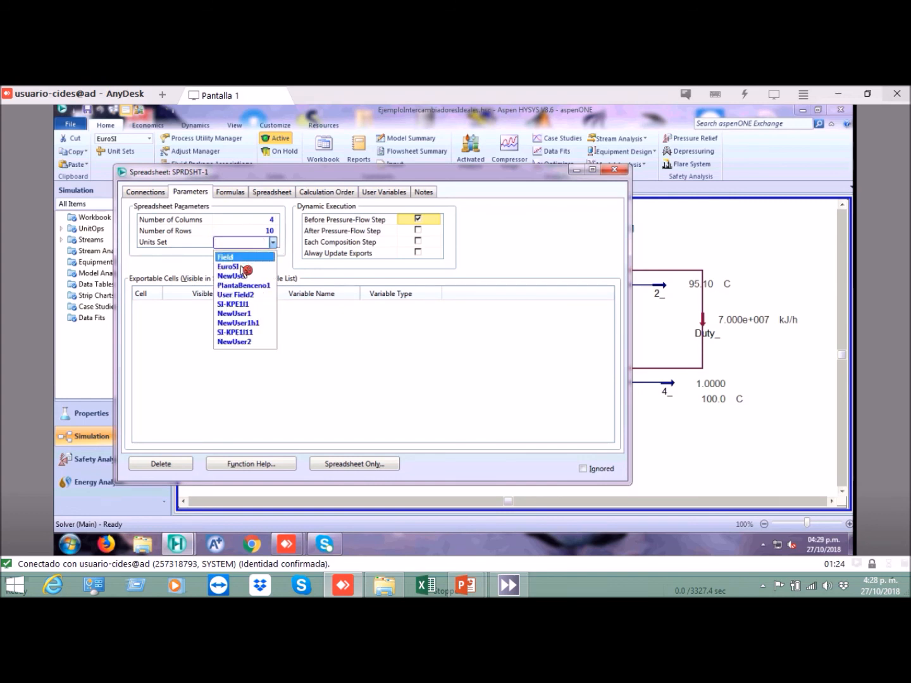
pyautogui.click(244, 266)
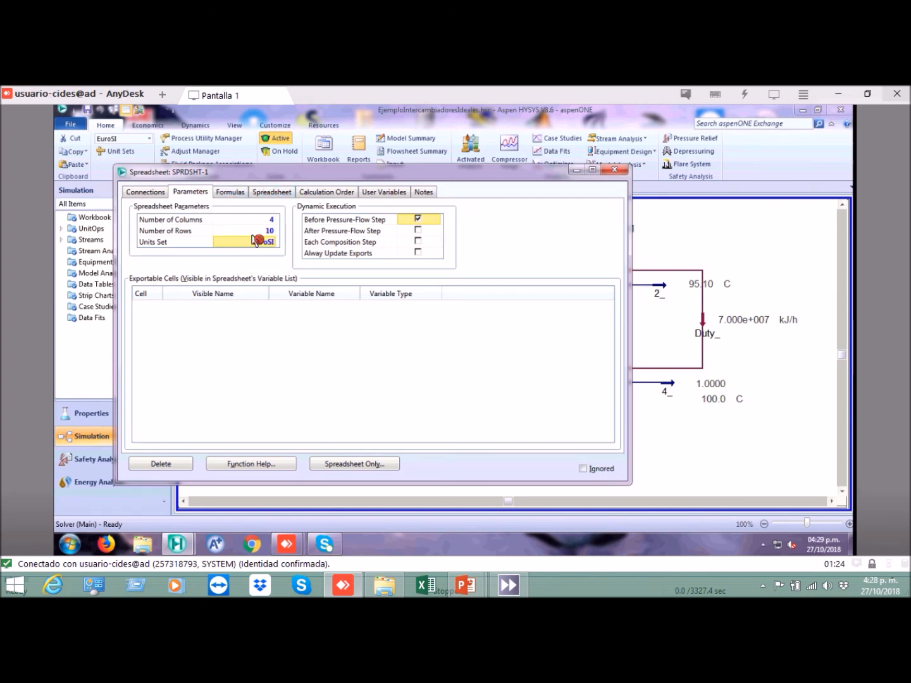
# - Look over the spreadsheet's empty cell grid, going across its columns and down its rows from cell A1
pyautogui.click(278, 194)
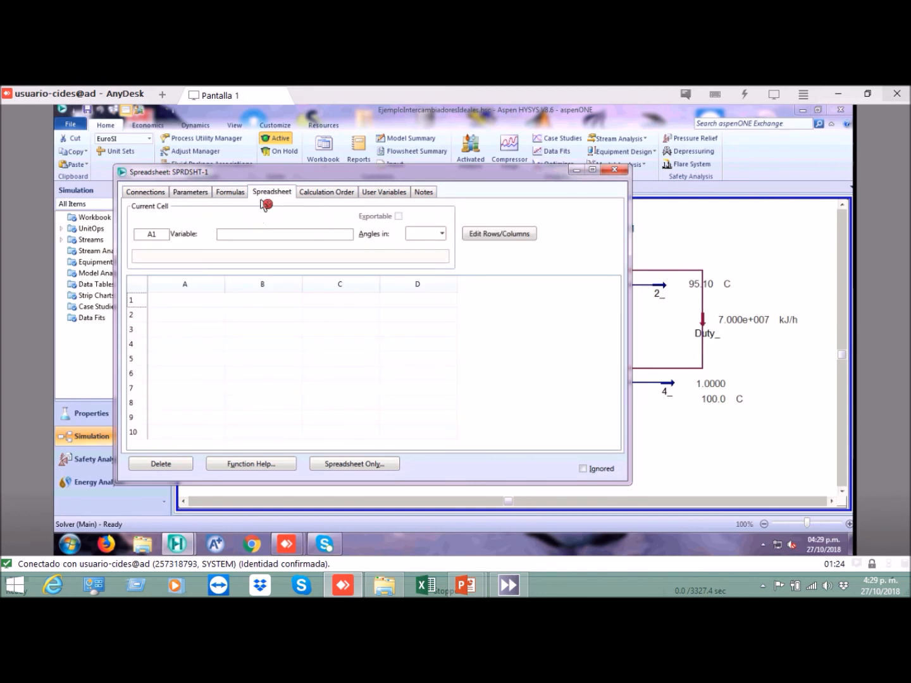
pyautogui.click(202, 304)
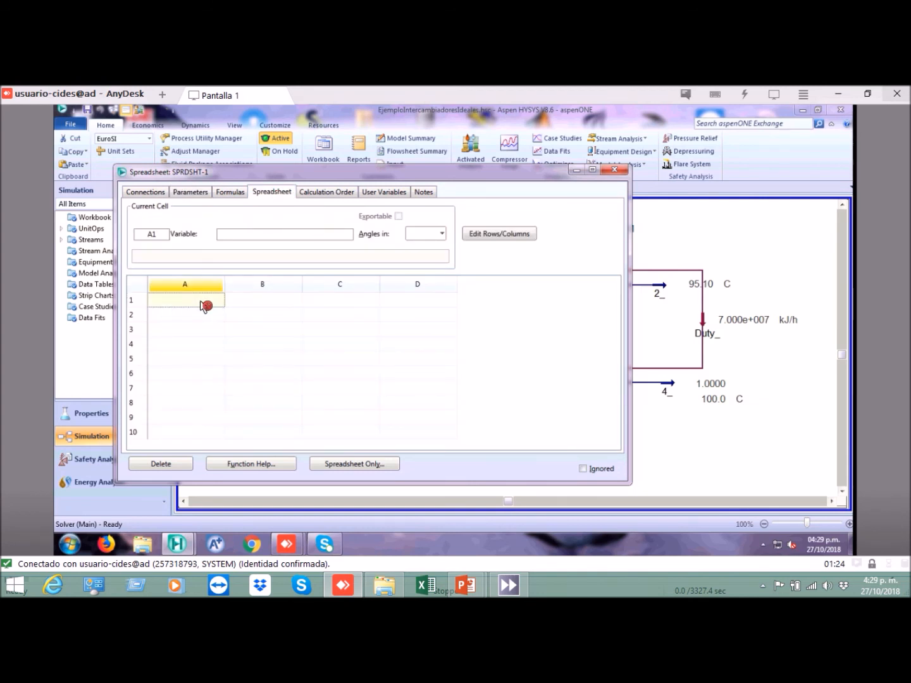
pyautogui.press('Down')
pyautogui.press('Up')
pyautogui.press('Right')
pyautogui.press('Right')
pyautogui.press('Right')
pyautogui.press('Left')
pyautogui.press('Left')
pyautogui.press('Left')
pyautogui.press('Left')
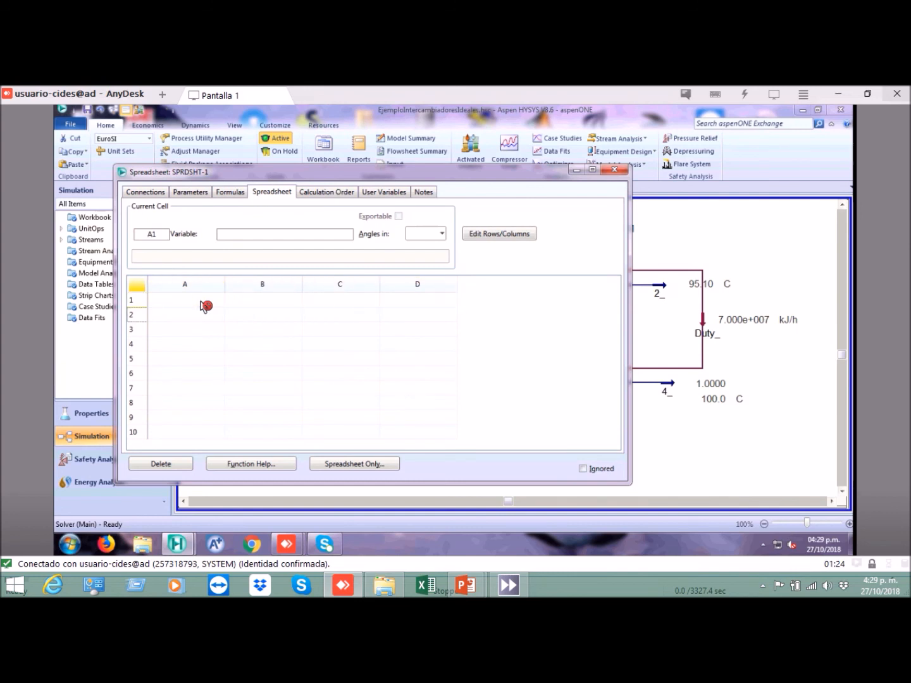
pyautogui.press('Right')
pyautogui.press('Down')
pyautogui.press('Down')
pyautogui.press('Down')
pyautogui.press('Down')
pyautogui.press('Down')
pyautogui.press('Down')
pyautogui.press('Down')
pyautogui.press('Down')
pyautogui.press('Down')
pyautogui.press('Up')
pyautogui.press('Up')
pyautogui.press('Up')
pyautogui.press('Up')
pyautogui.press('Up')
pyautogui.press('Up')
pyautogui.press('Up')
pyautogui.press('Up')
pyautogui.press('Up')
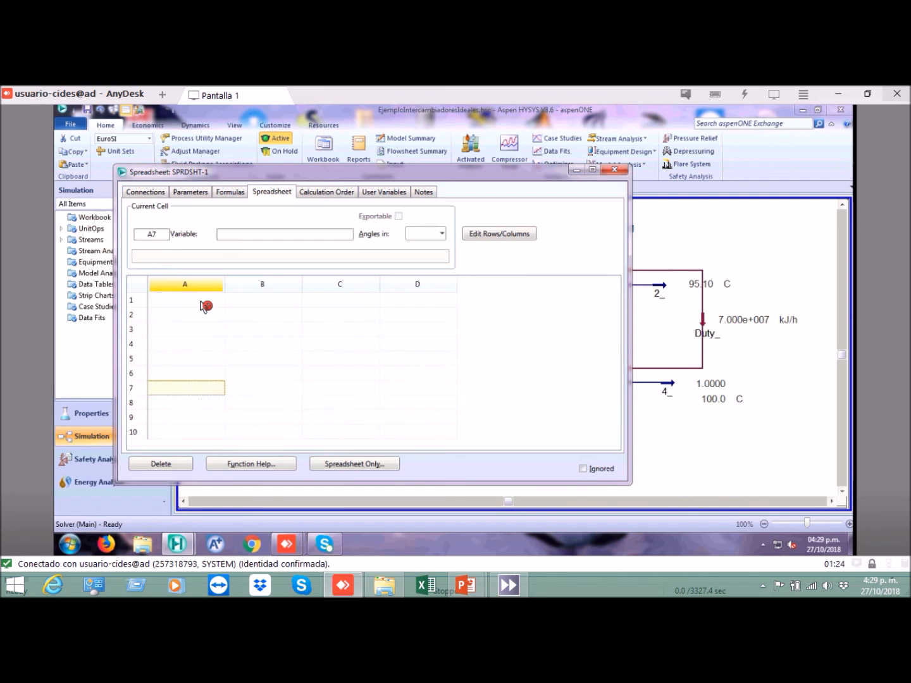
# - Check the column and row counts in the parameters again and return to cell A1 of the grid
pyautogui.click(204, 194)
pyautogui.click(272, 221)
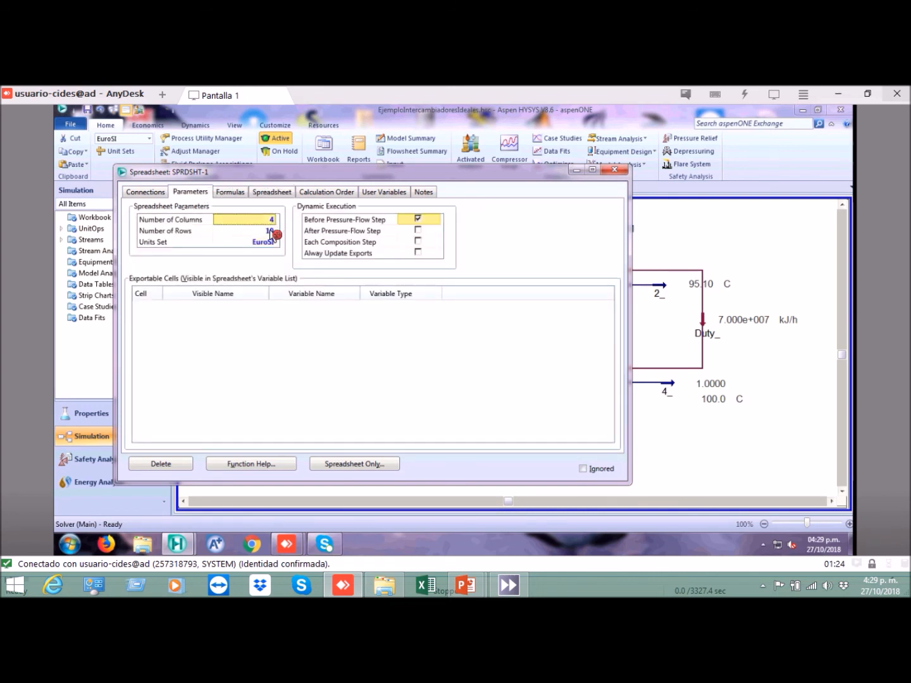
pyautogui.click(271, 231)
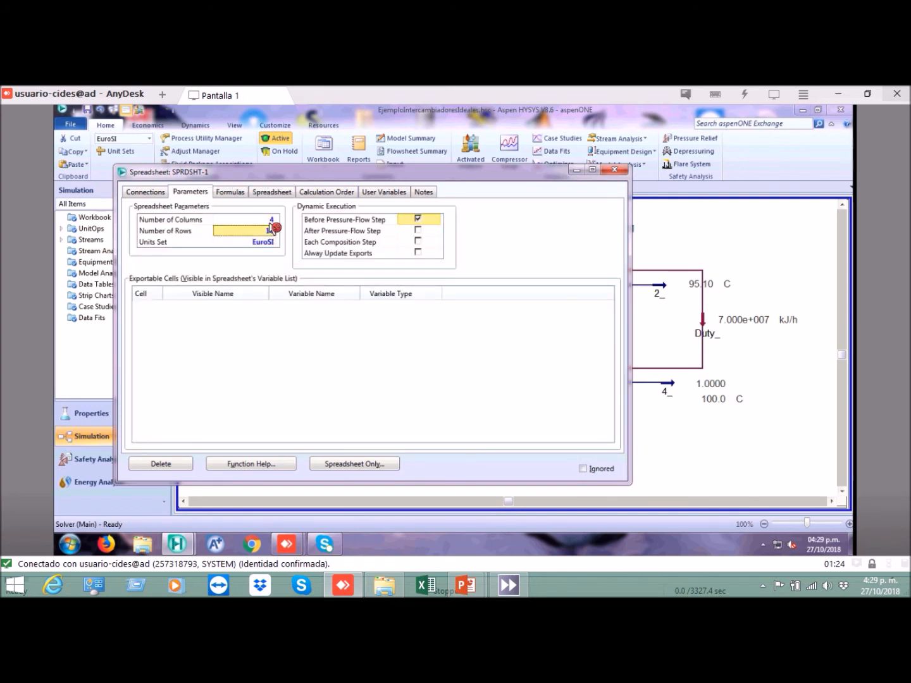
pyautogui.click(279, 193)
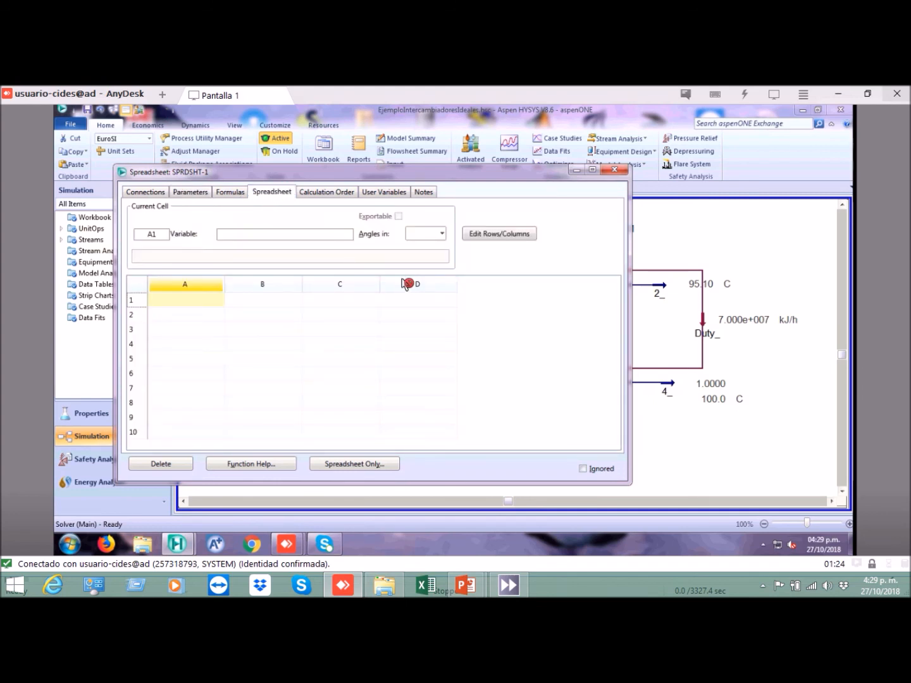
pyautogui.click(203, 305)
pyautogui.press('Down')
pyautogui.press('Down')
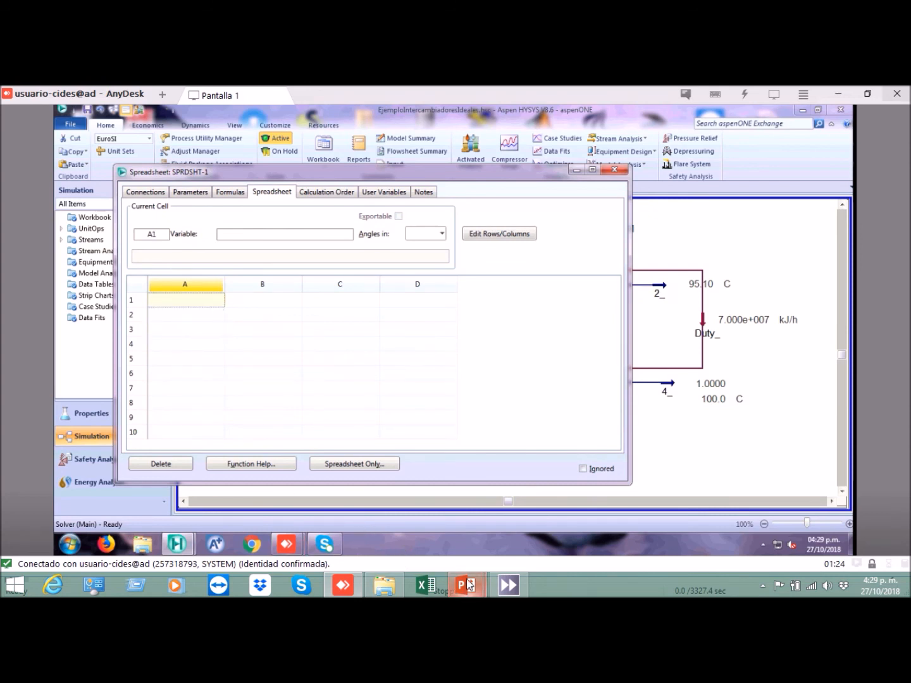
# - Switch to the PowerPoint slide show to read the spreadsheet layout for the energy-cost calculation, and return to the HYSYS spreadsheet in AnyDesk
pyautogui.moveTo(475, 583)
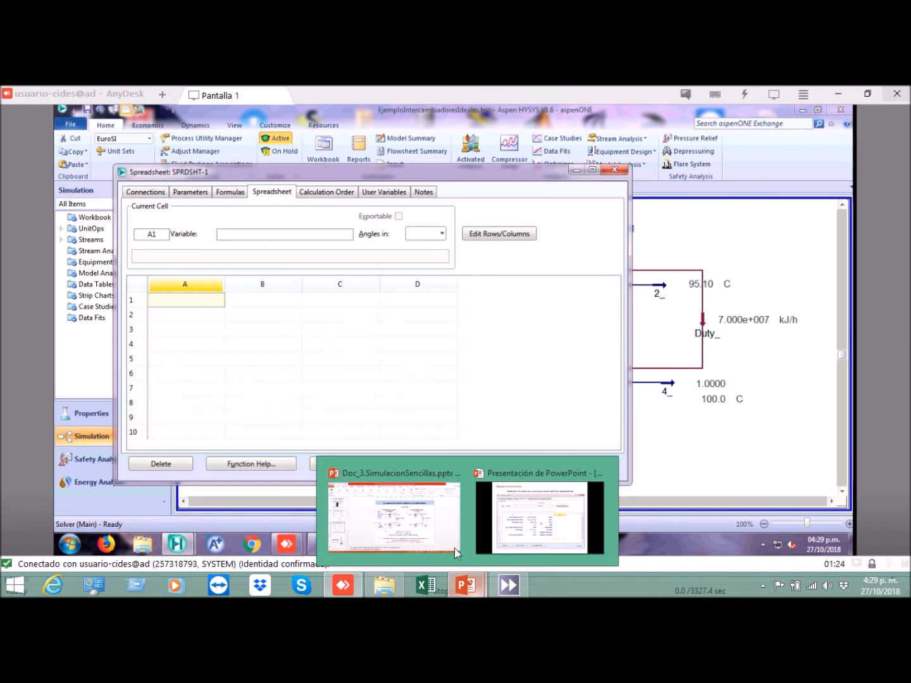
pyautogui.click(532, 510)
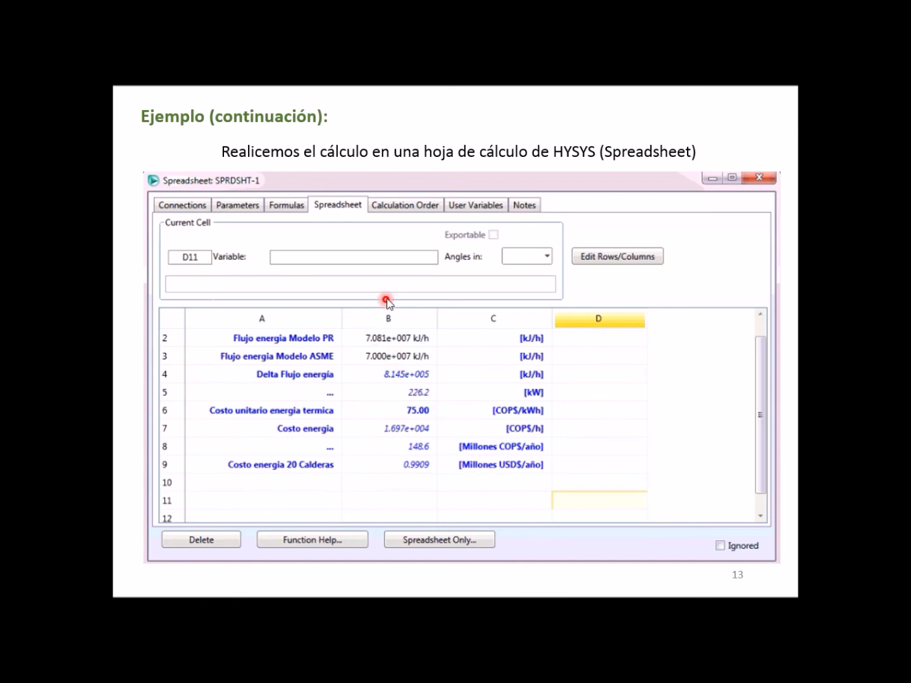
pyautogui.hotkey('alt', 'Tab')
pyautogui.hotkey('alt', 'Tab')
pyautogui.hotkey('alt', 'Tab')
pyautogui.hotkey('alt', 'Tab')
pyautogui.hotkey('alt', 'Tab')
pyautogui.hotkey('alt', 'Tab')
pyautogui.hotkey('alt', 'Tab')
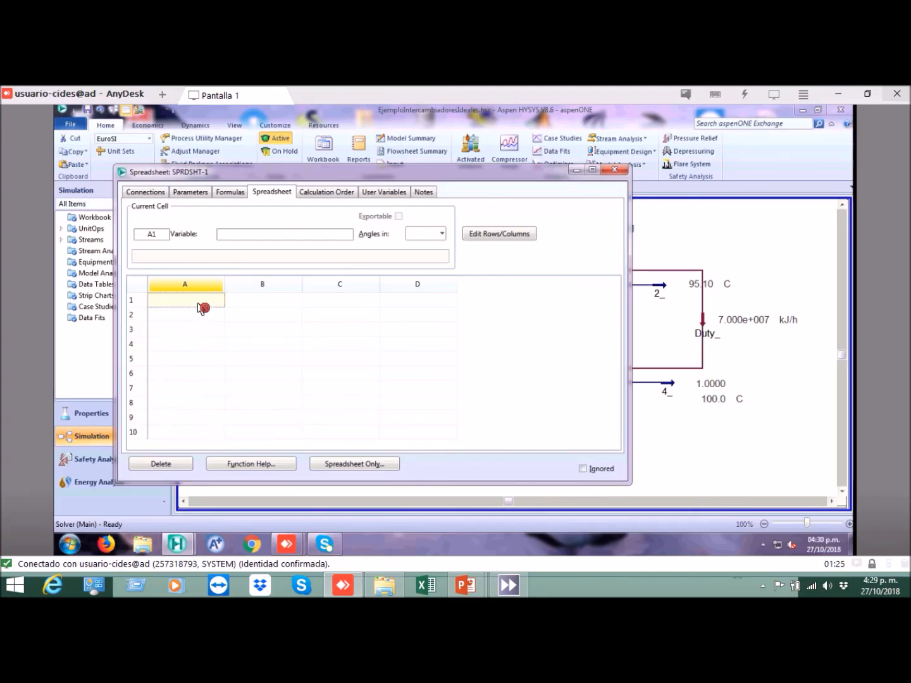
# - Enter the label "Flujo energia modelo PR" in cell A2 and widen column A to fit it
pyautogui.click(200, 315)
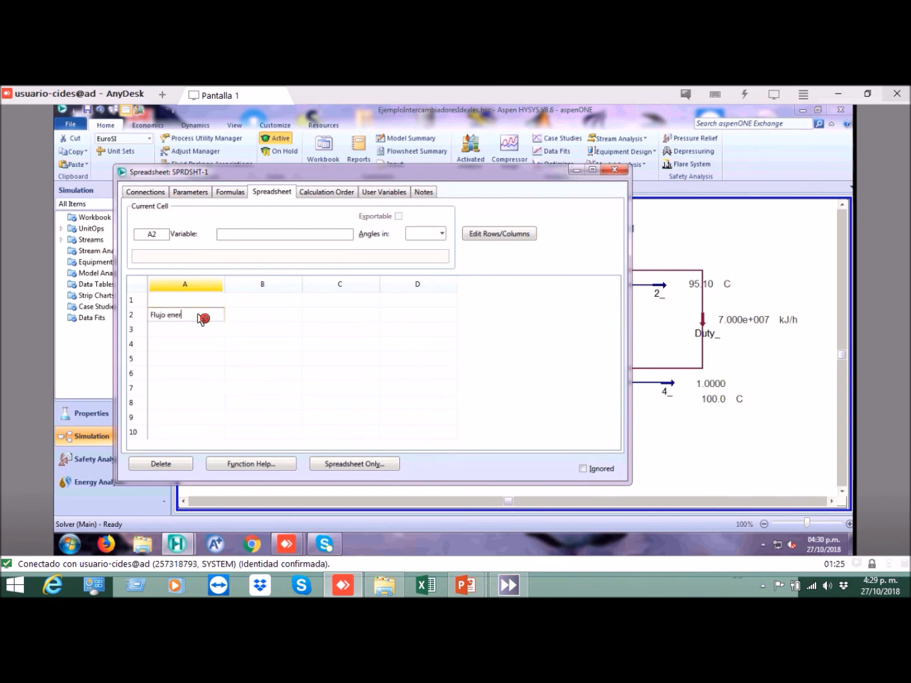
pyautogui.write('Flujo energia modelo ASME')
pyautogui.press('BackSpace')
pyautogui.press('BackSpace')
pyautogui.press('BackSpace')
pyautogui.press('BackSpace')
pyautogui.write('PR')
pyautogui.press('Return')
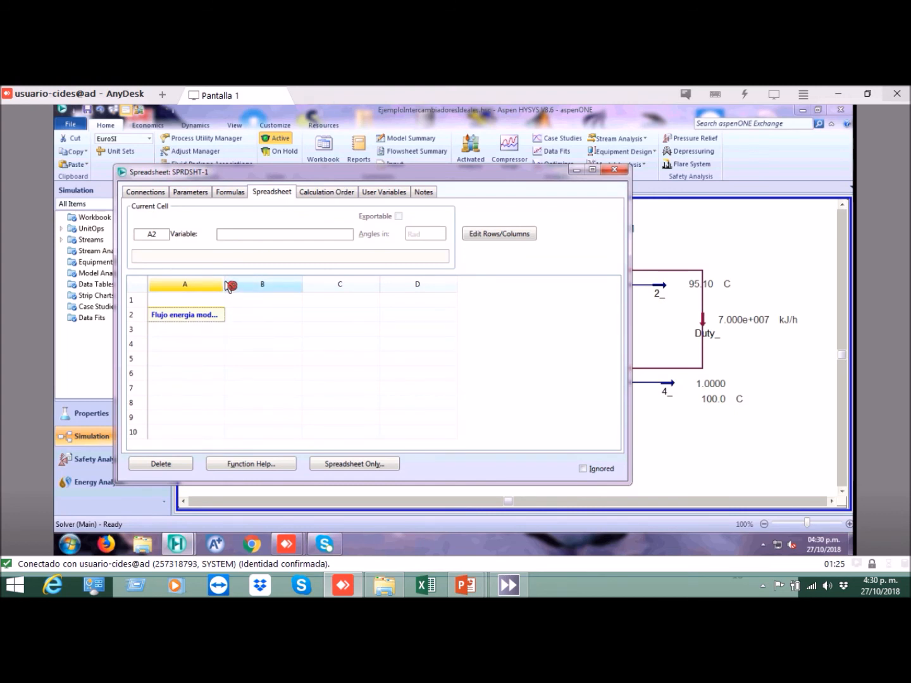
pyautogui.moveTo(225, 281); pyautogui.dragTo(247, 284)
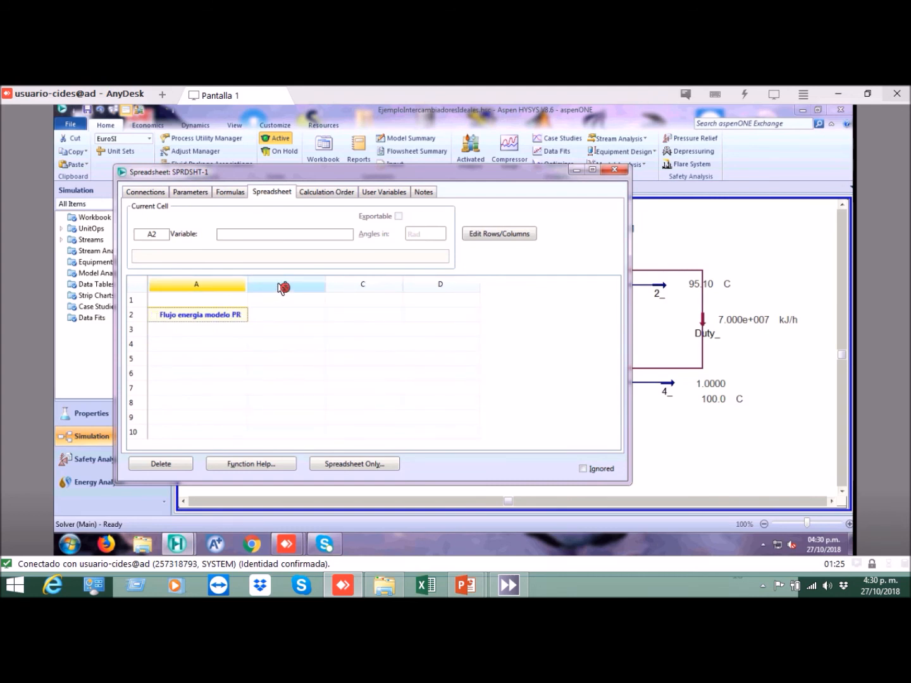
# - Enter the labels "Flujo energia modelo ASME" in cell A3 and "Delta fluo energia" in cell A4
pyautogui.click(259, 331)
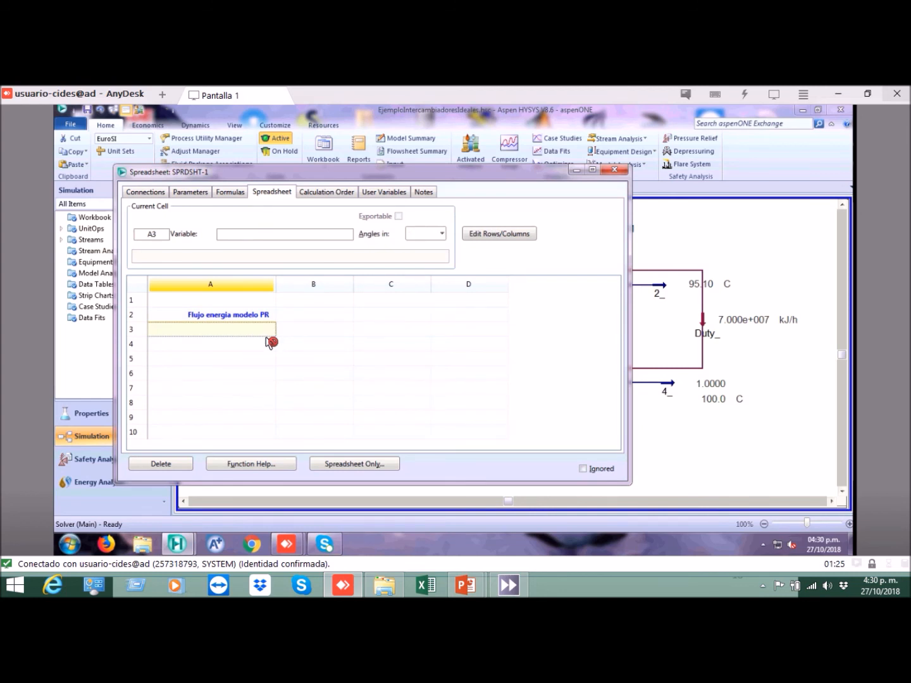
pyautogui.write('Flujo energia modelo ASME')
pyautogui.press('Return')
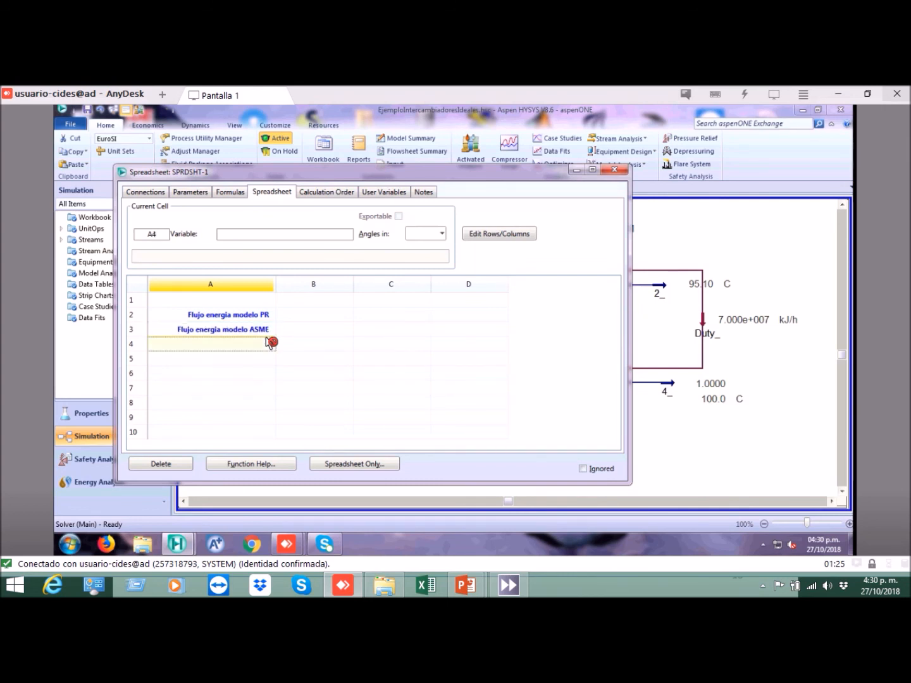
pyautogui.write('Delta fluo energia')
pyautogui.click(269, 342)
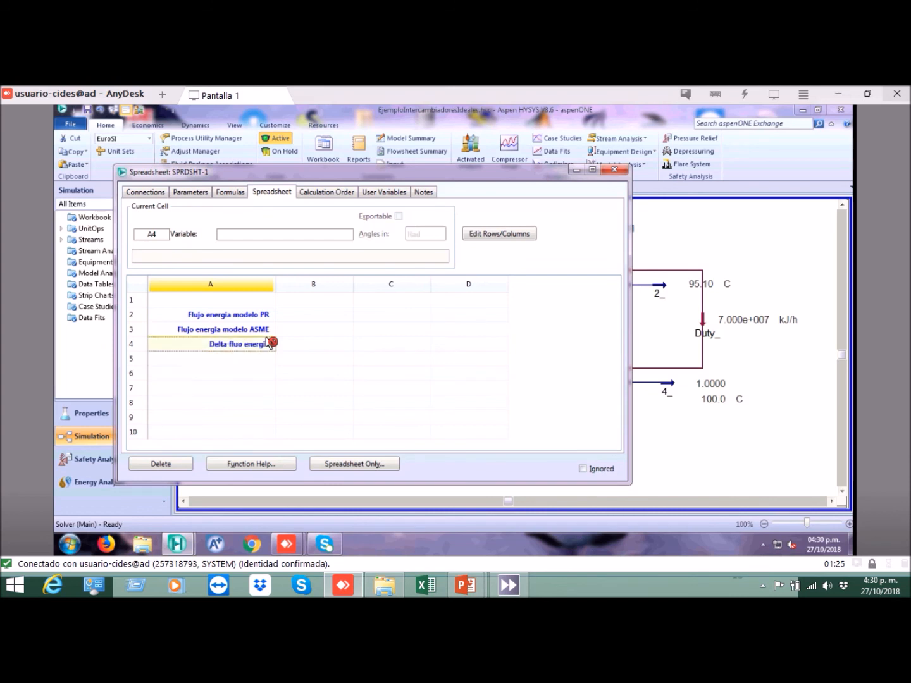
# - Correct the label in cell A4 to "Delta flujo energia"
pyautogui.doubleClick(237, 350)
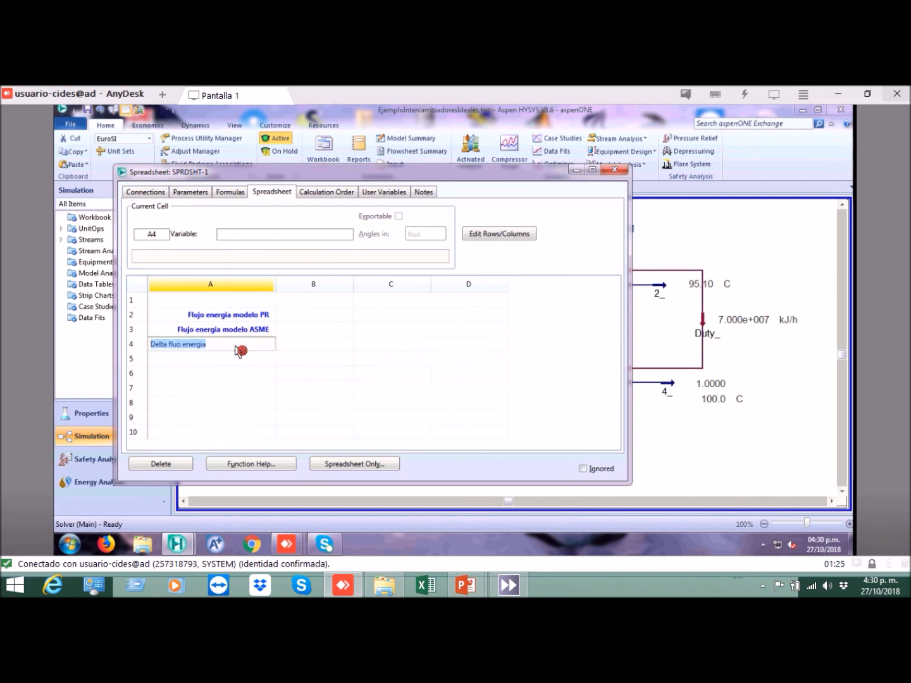
pyautogui.click(178, 345)
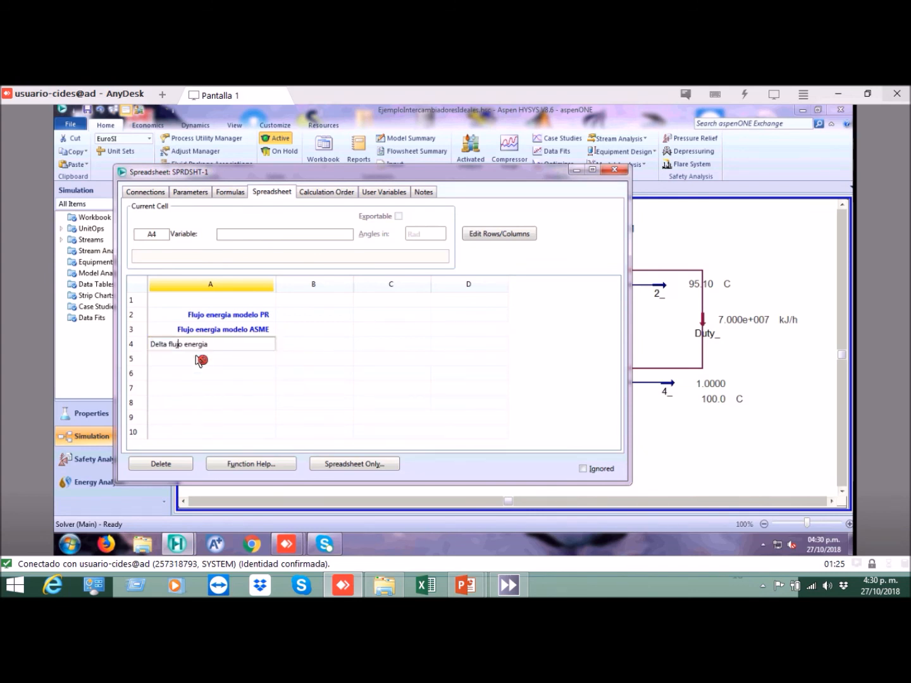
pyautogui.press('Return')
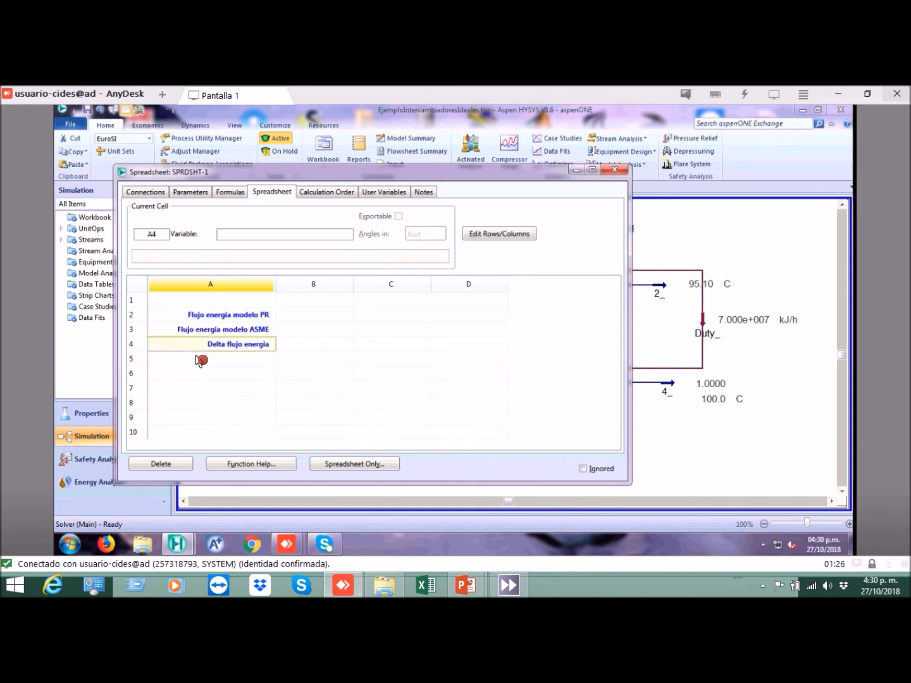
# - Move the spreadsheet window aside to check the Peng-Robinson Duty heat flow on the flowsheet, and bring the window back
pyautogui.click(251, 318)
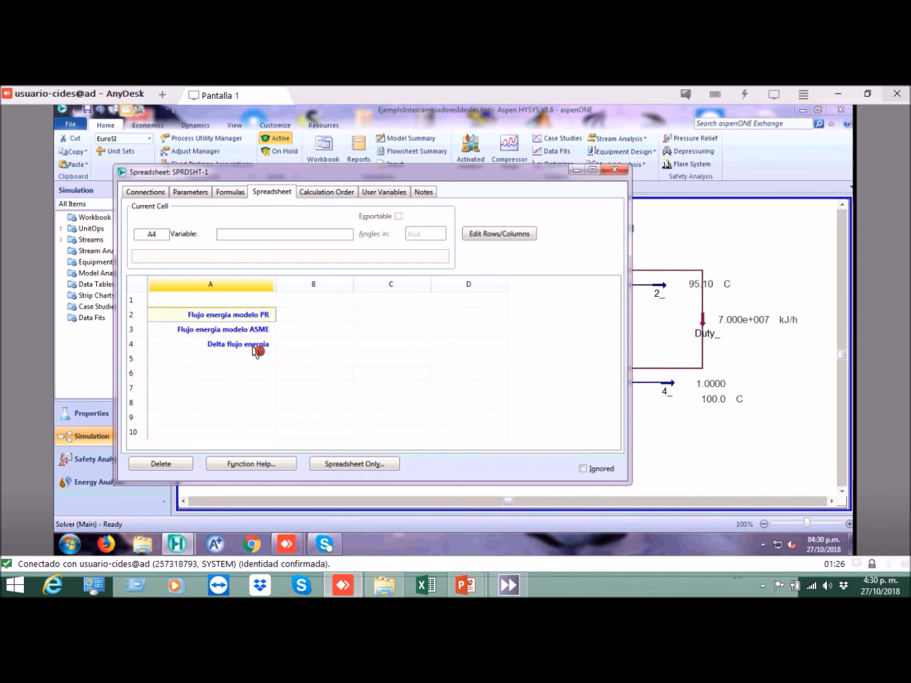
pyautogui.click(307, 315)
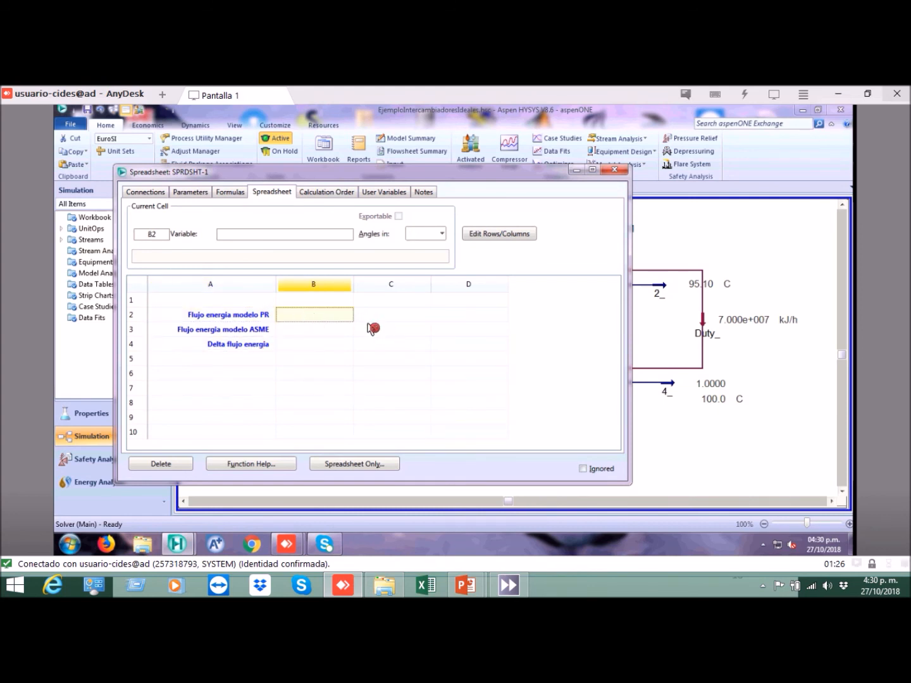
pyautogui.click(286, 333)
pyautogui.click(245, 321)
pyautogui.click(305, 318)
pyautogui.moveTo(482, 178); pyautogui.dragTo(326, 203)
pyautogui.moveTo(390, 205); pyautogui.dragTo(326, 202)
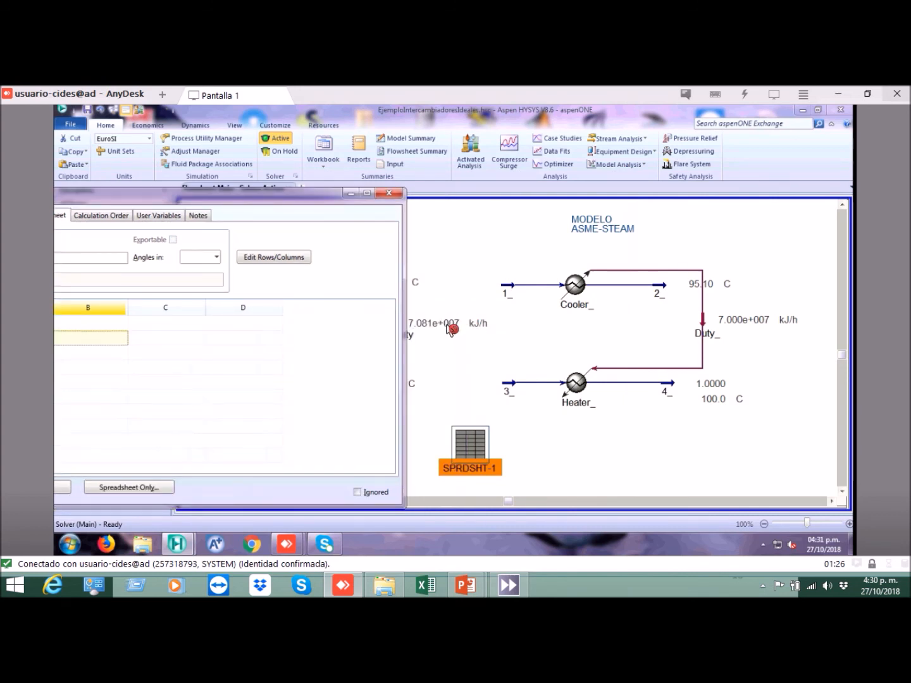
pyautogui.click(451, 328)
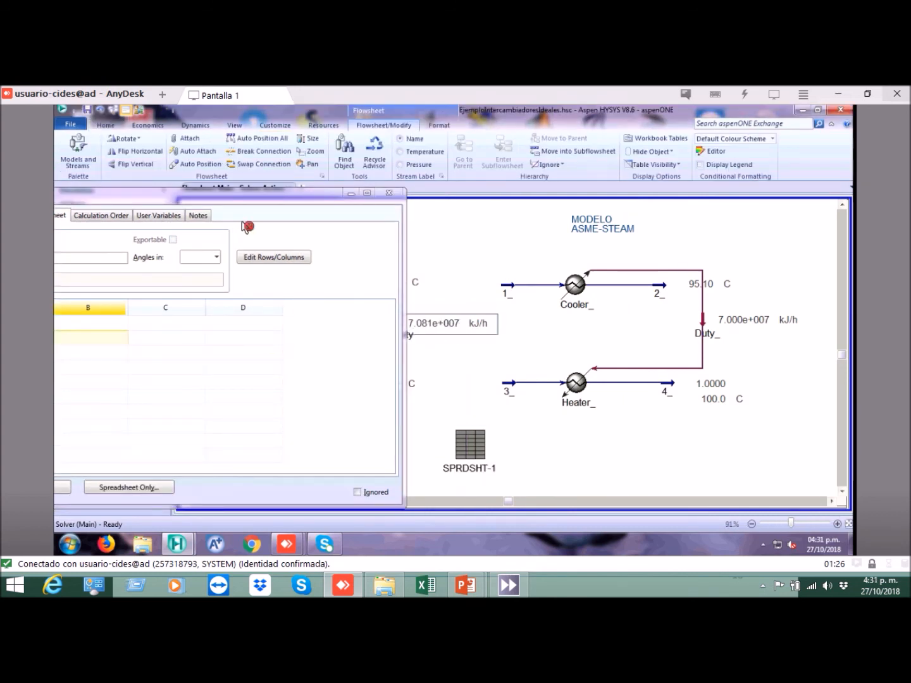
pyautogui.moveTo(269, 197); pyautogui.dragTo(511, 202)
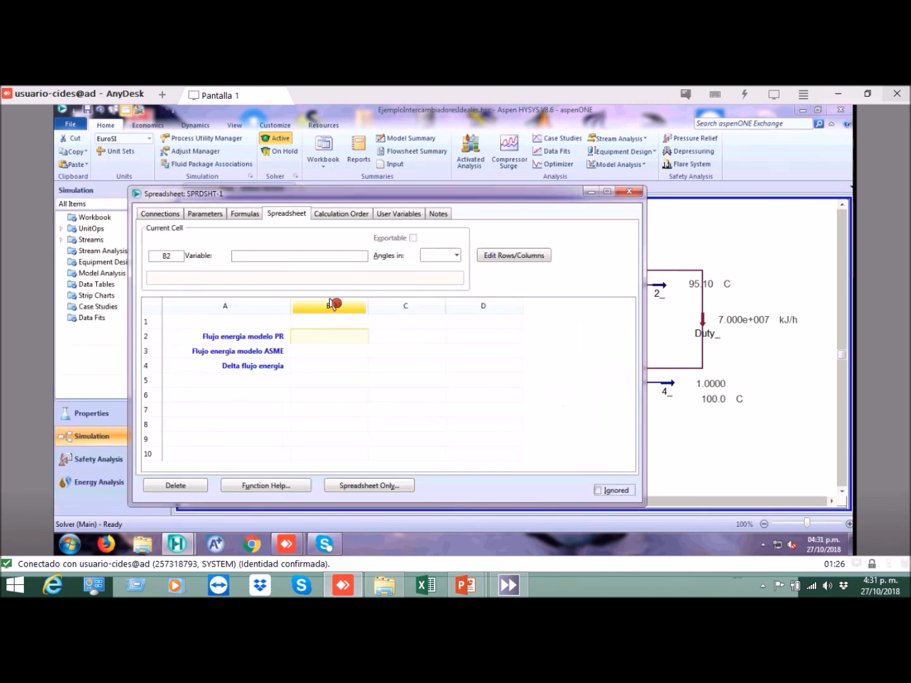
# - Import the Heat Flow variable of the Duty energy stream into cell B2
pyautogui.click(321, 337)
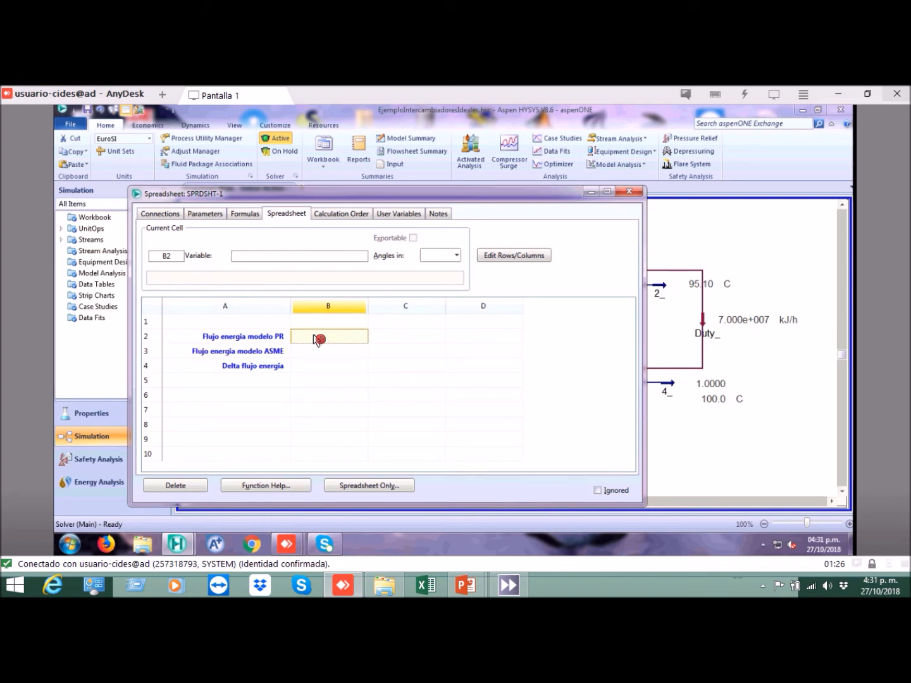
pyautogui.rightClick(318, 339)
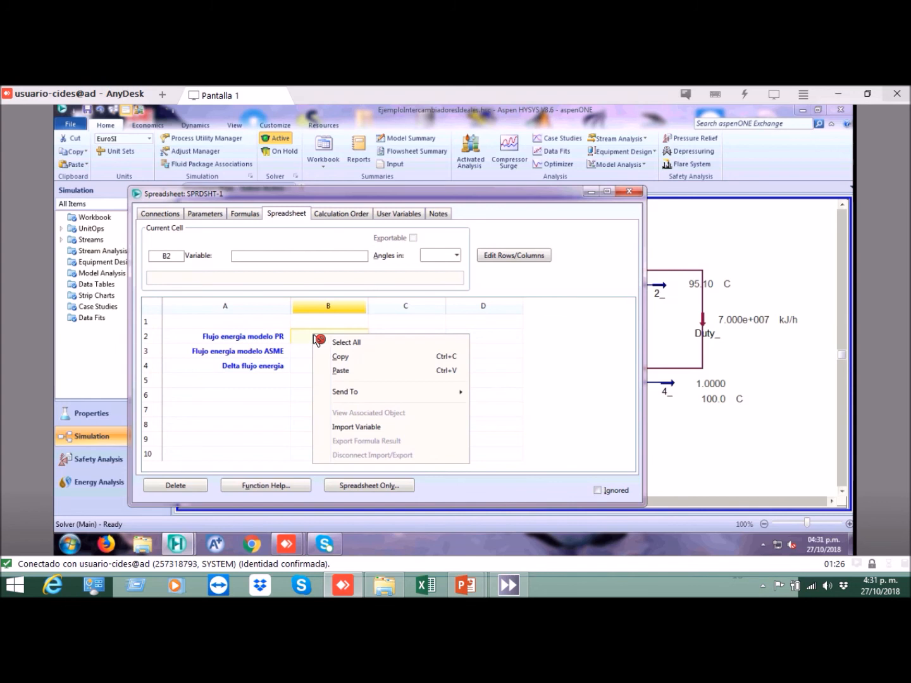
pyautogui.click(356, 428)
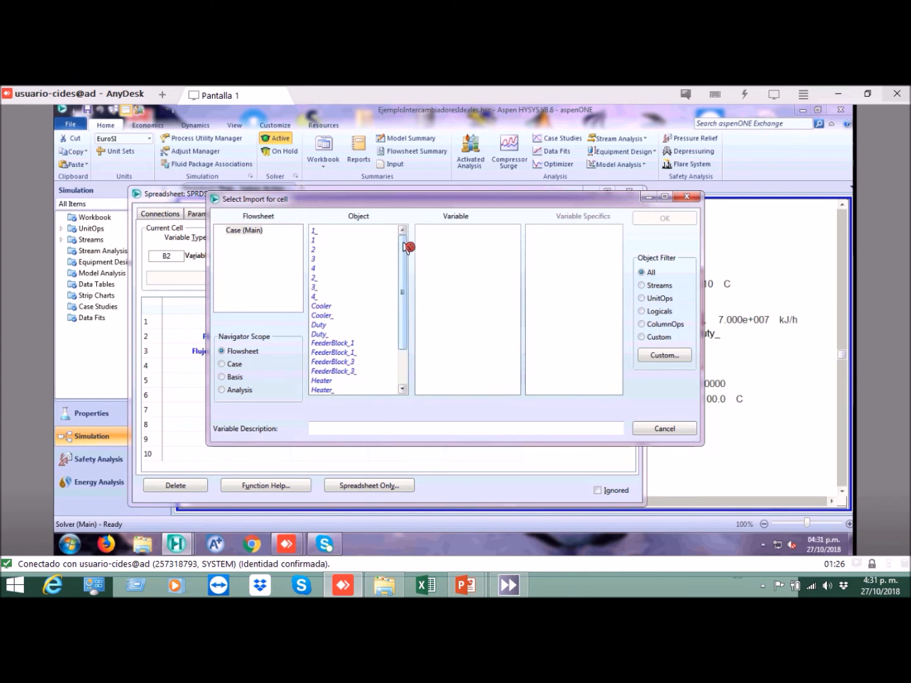
pyautogui.click(338, 325)
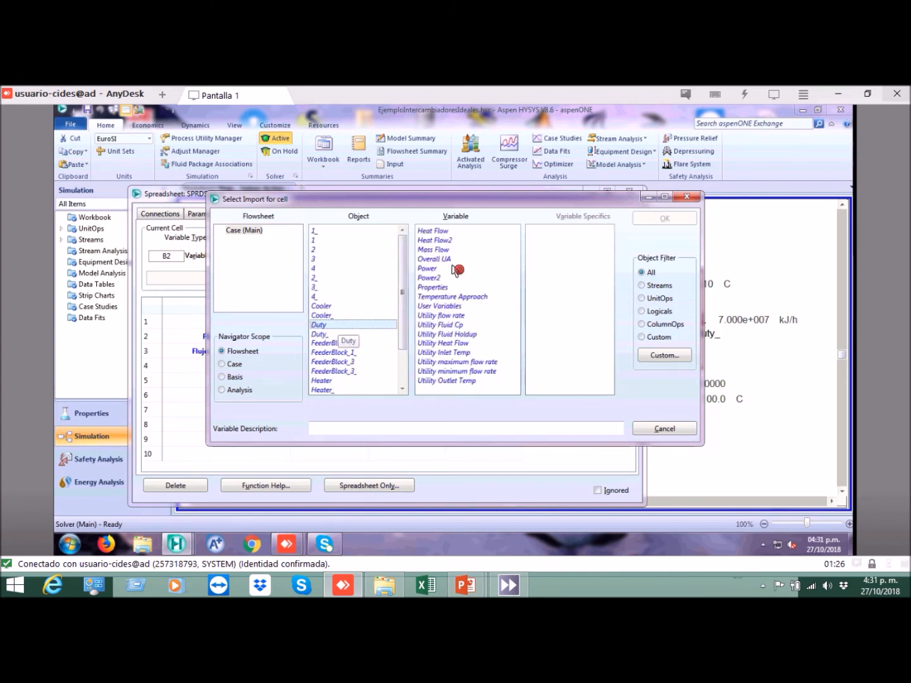
pyautogui.click(442, 233)
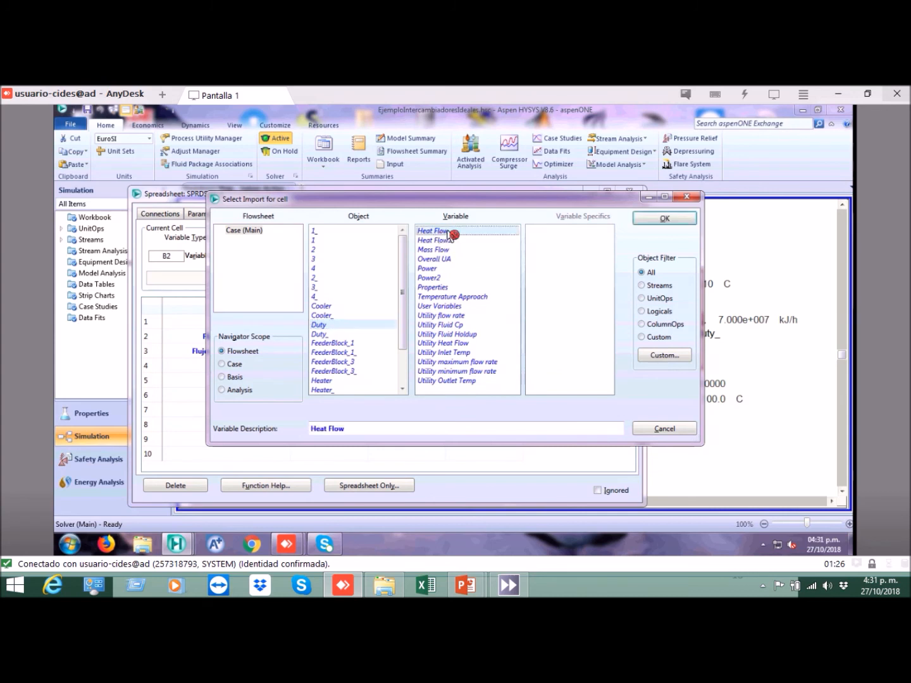
pyautogui.click(671, 221)
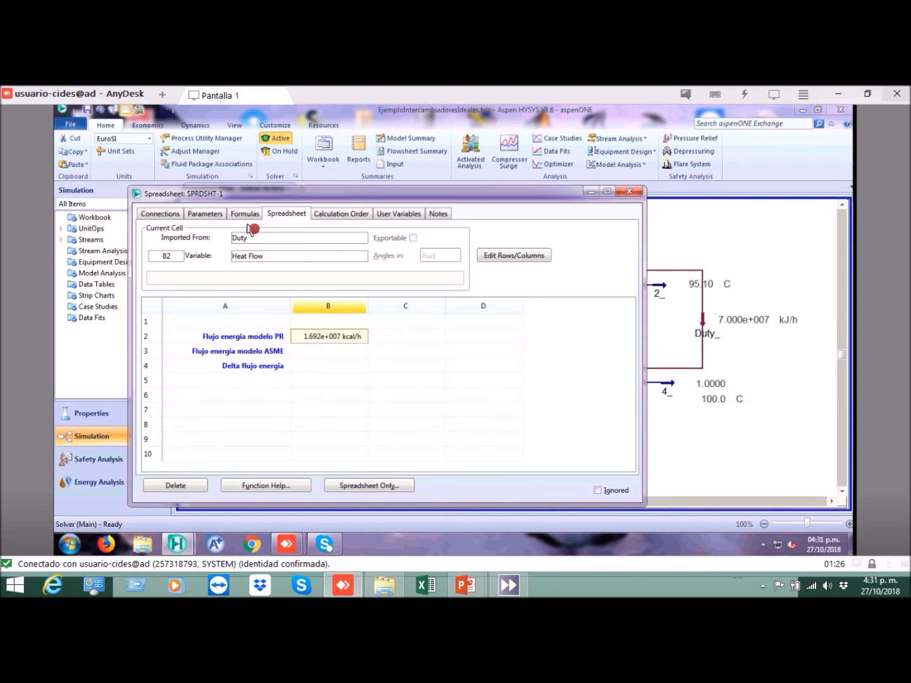
# - Set the spreadsheet's units set to NewUser, accept the change, and check the unit of cell B2 in the grid
pyautogui.click(211, 216)
pyautogui.click(283, 265)
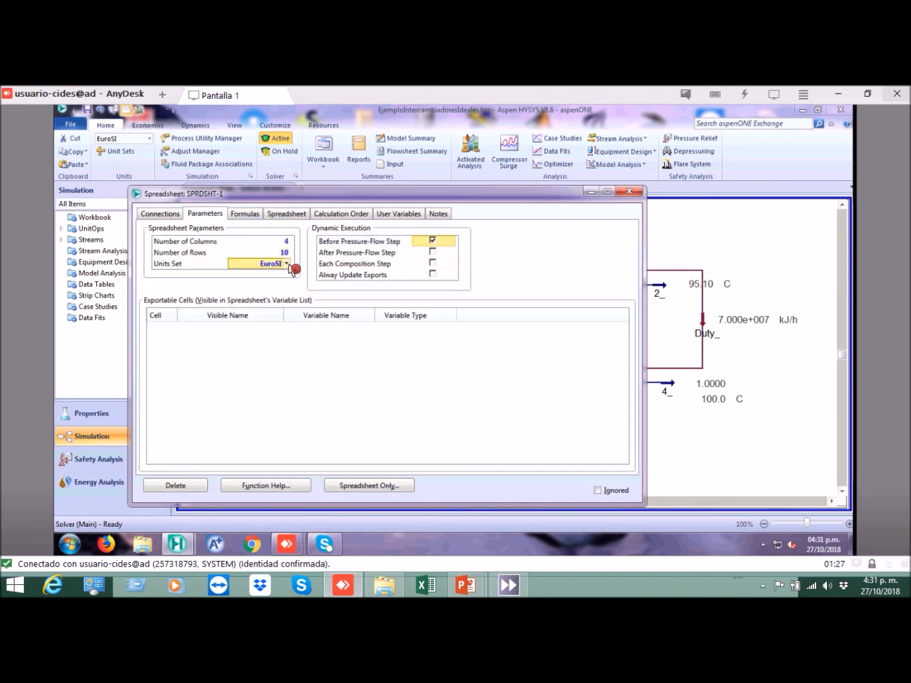
pyautogui.click(288, 265)
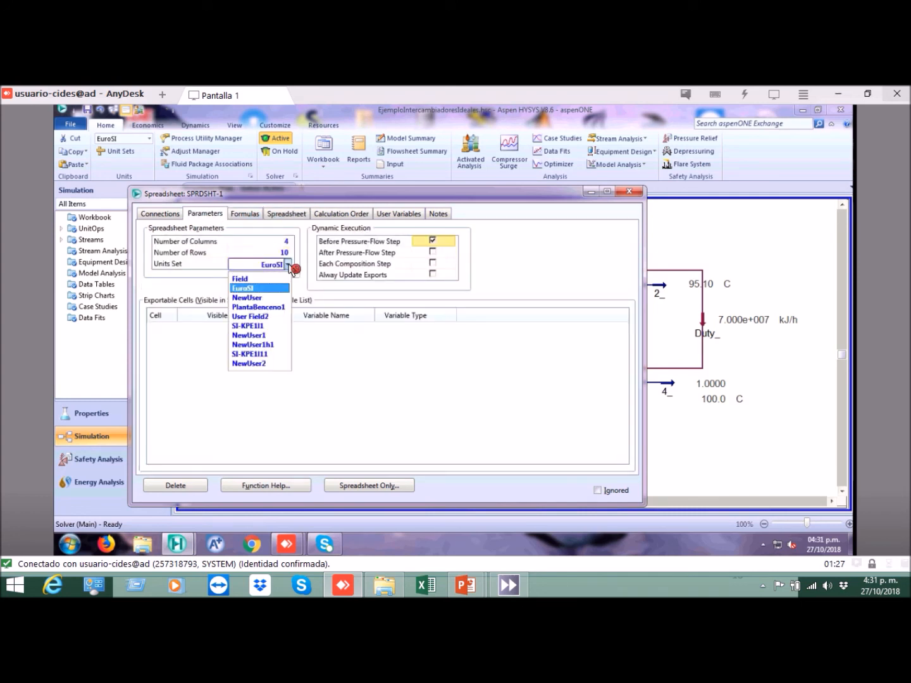
pyautogui.click(270, 299)
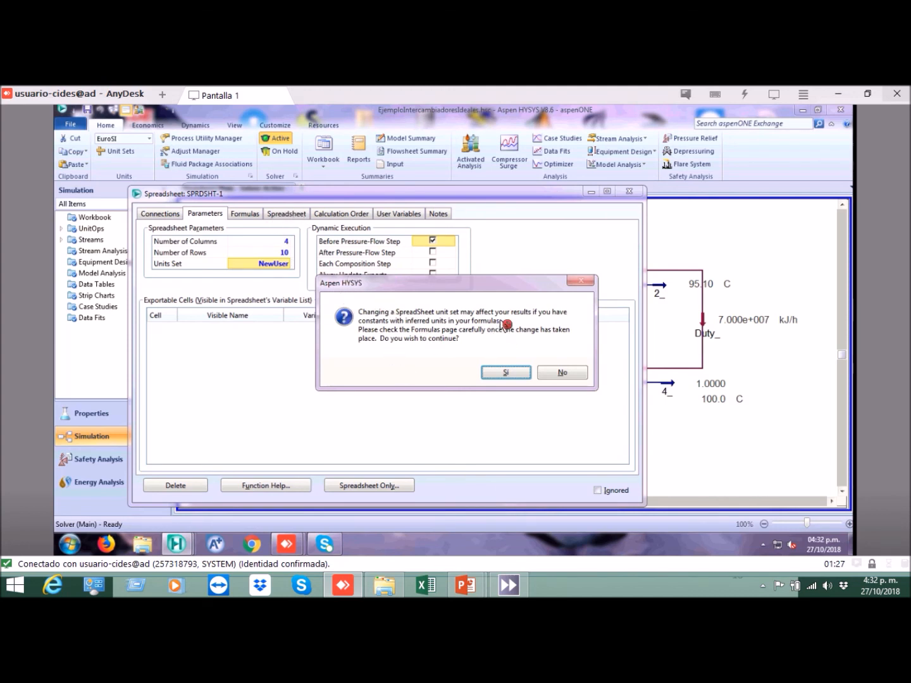
pyautogui.click(512, 374)
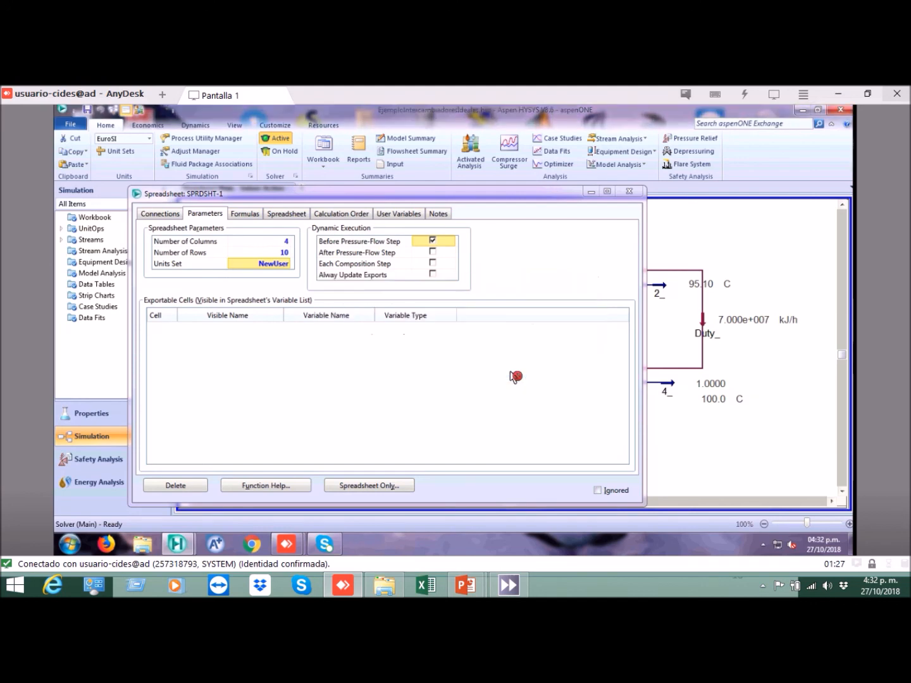
pyautogui.click(290, 213)
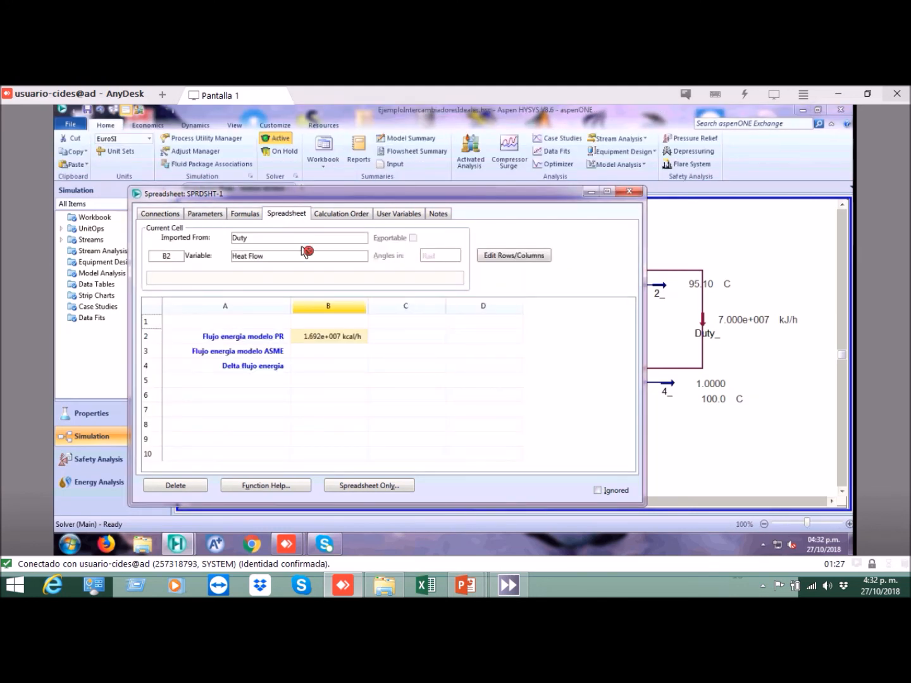
pyautogui.click(354, 340)
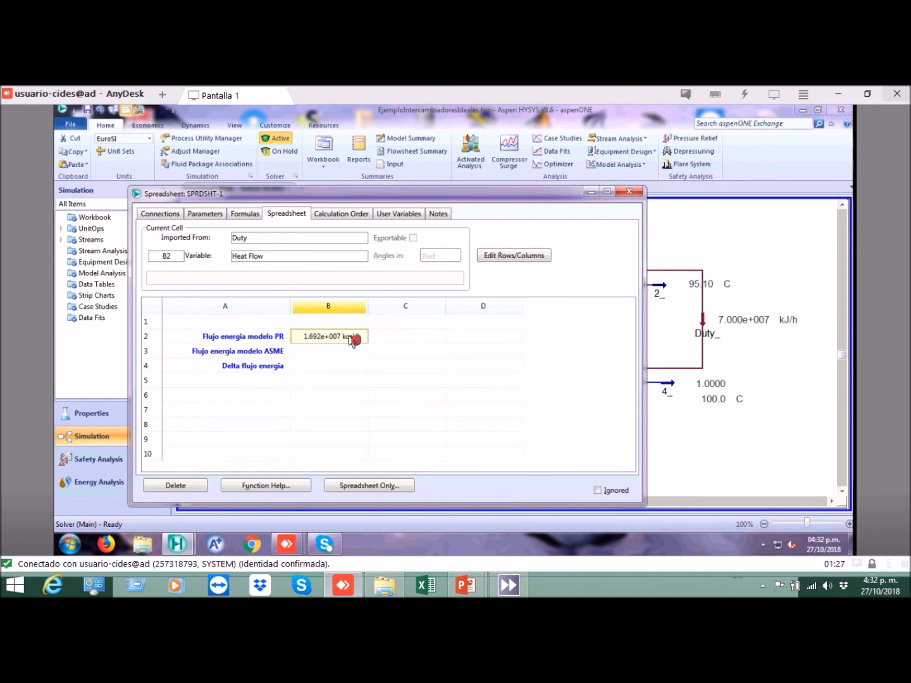
# - Recheck the spreadsheet's units set, close the spreadsheet, and open the Unit Sets settings of the simulation
pyautogui.click(208, 215)
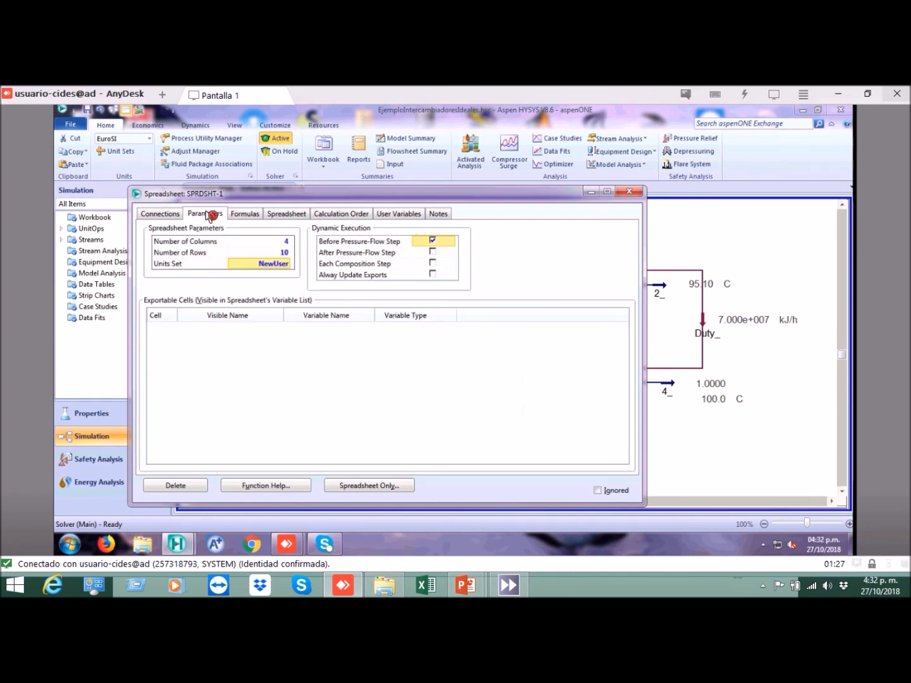
pyautogui.click(633, 195)
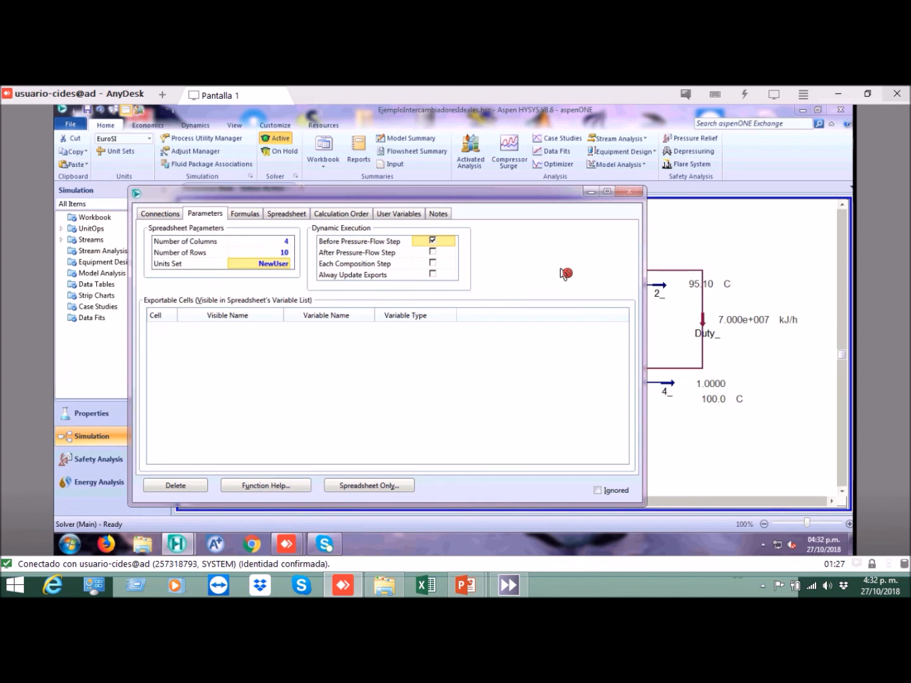
pyautogui.click(451, 326)
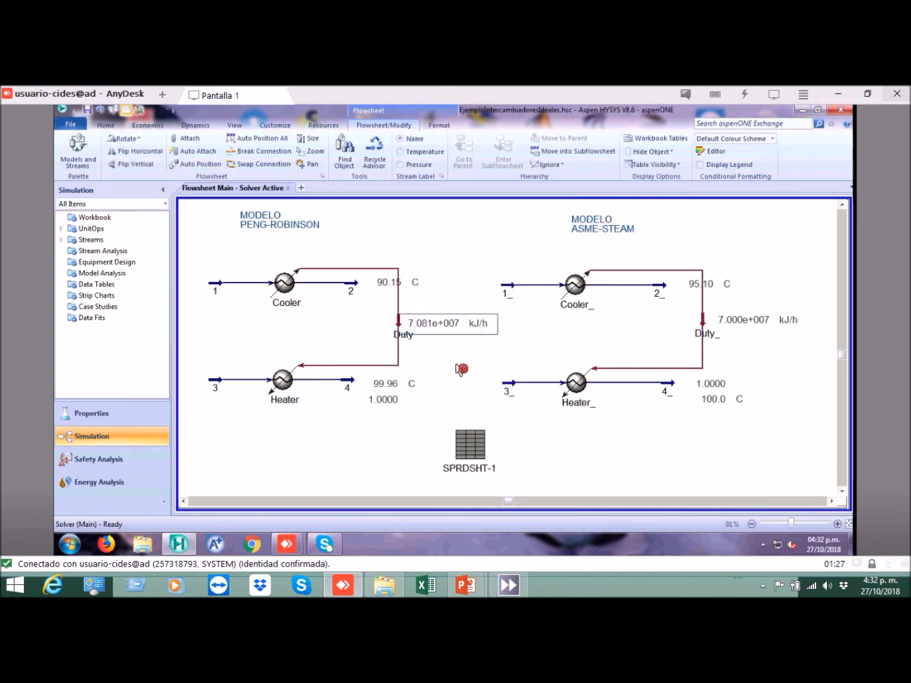
pyautogui.click(105, 126)
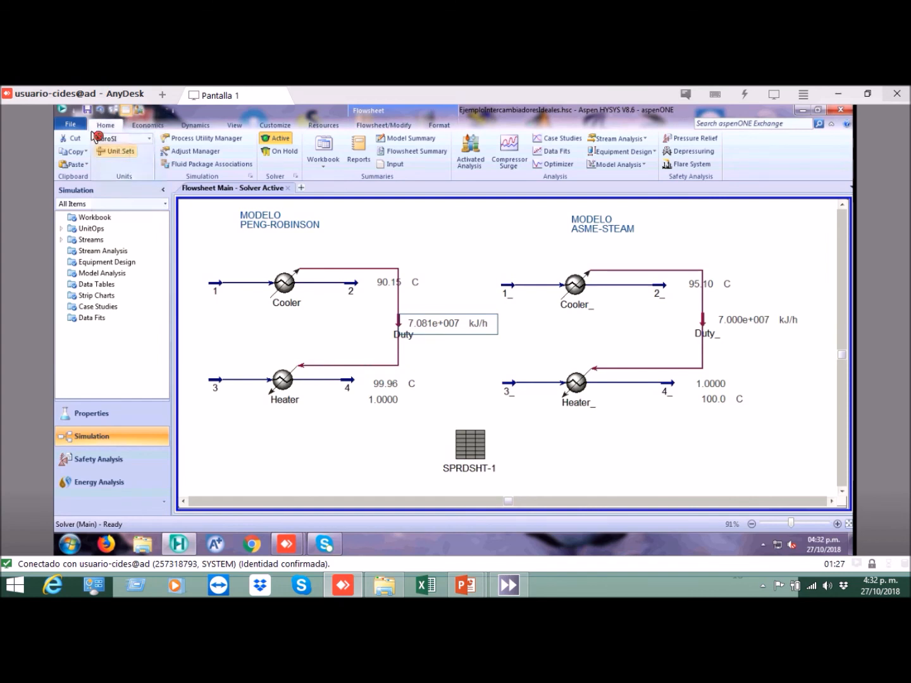
pyautogui.click(124, 151)
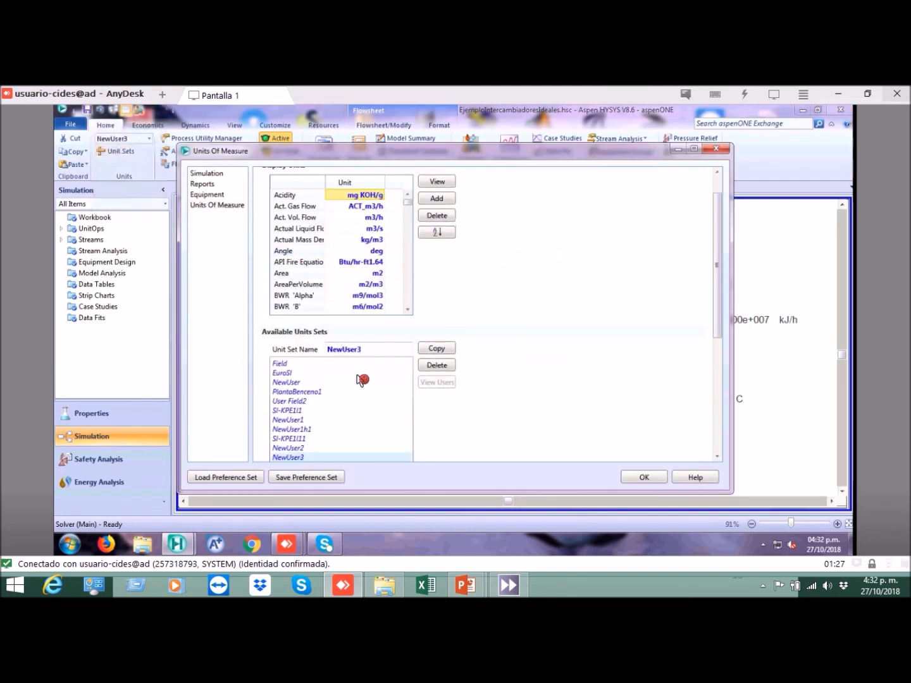
# - Examine the Energy unit in the EuroSI unit set, compare it with the NewUser set, and reselect EuroSI
pyautogui.click(282, 372)
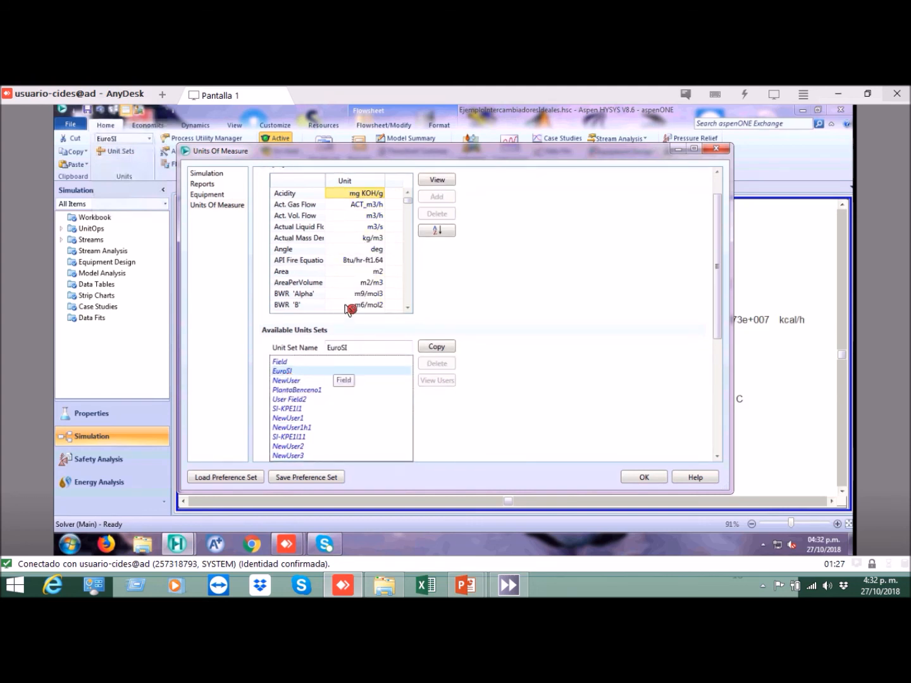
pyautogui.click(382, 241)
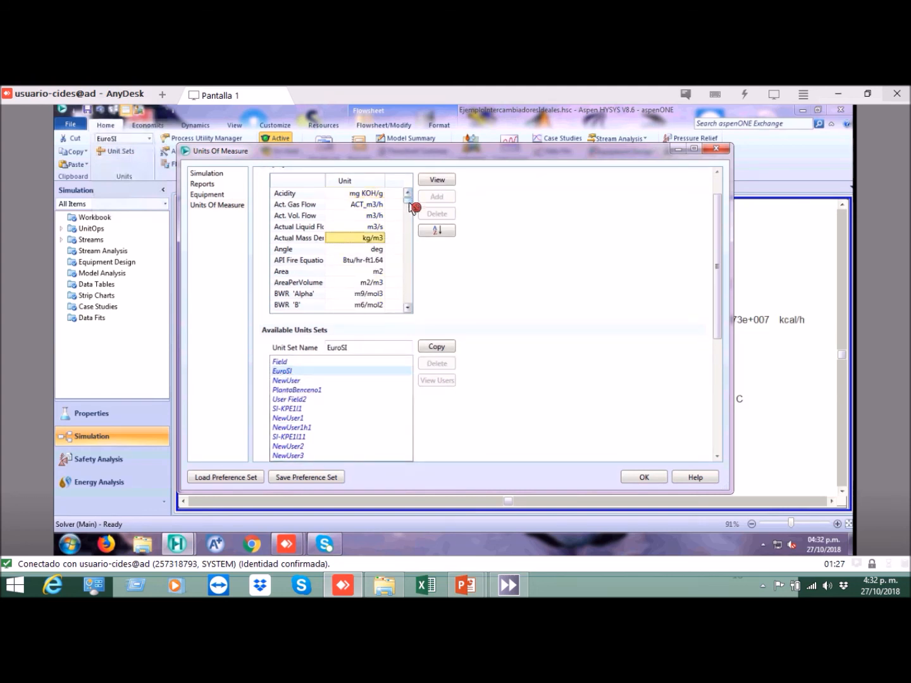
pyautogui.moveTo(411, 204); pyautogui.dragTo(410, 246)
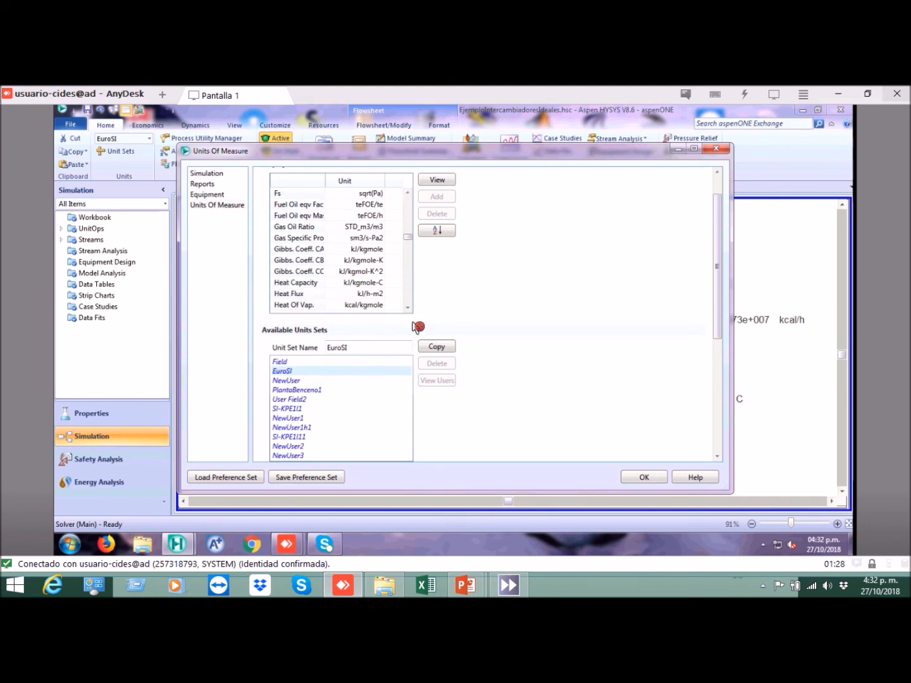
pyautogui.click(411, 309)
pyautogui.click(411, 309)
pyautogui.click(407, 307)
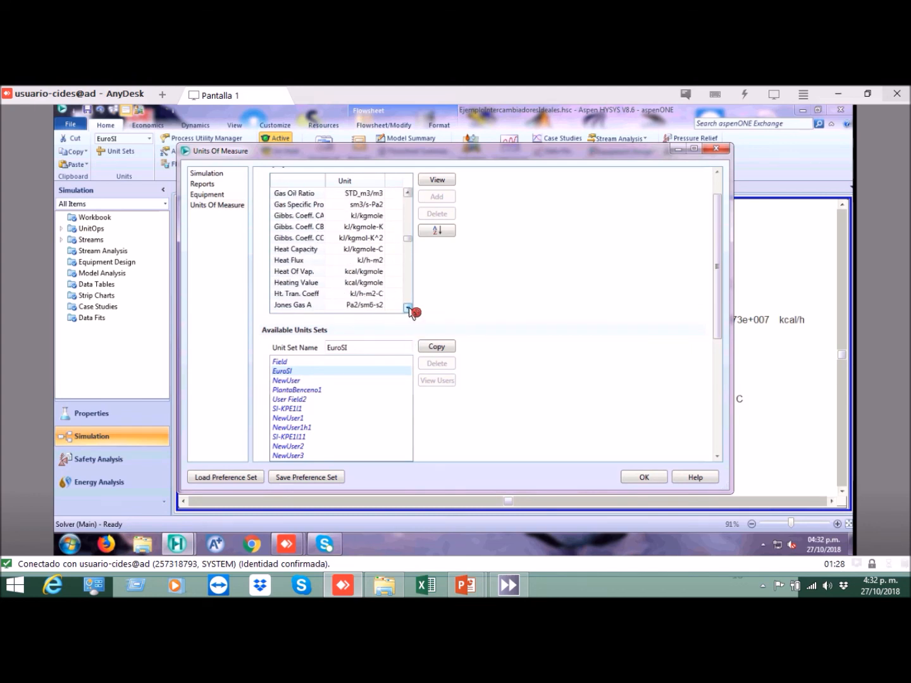
pyautogui.click(410, 310)
pyautogui.click(410, 310)
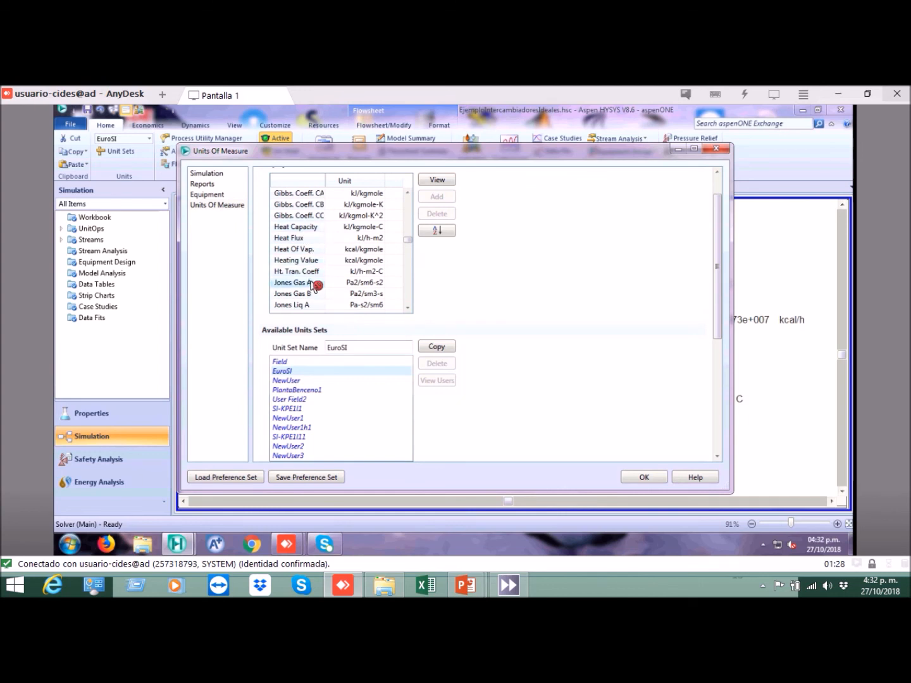
pyautogui.click(408, 191)
pyautogui.moveTo(408, 196); pyautogui.dragTo(409, 195)
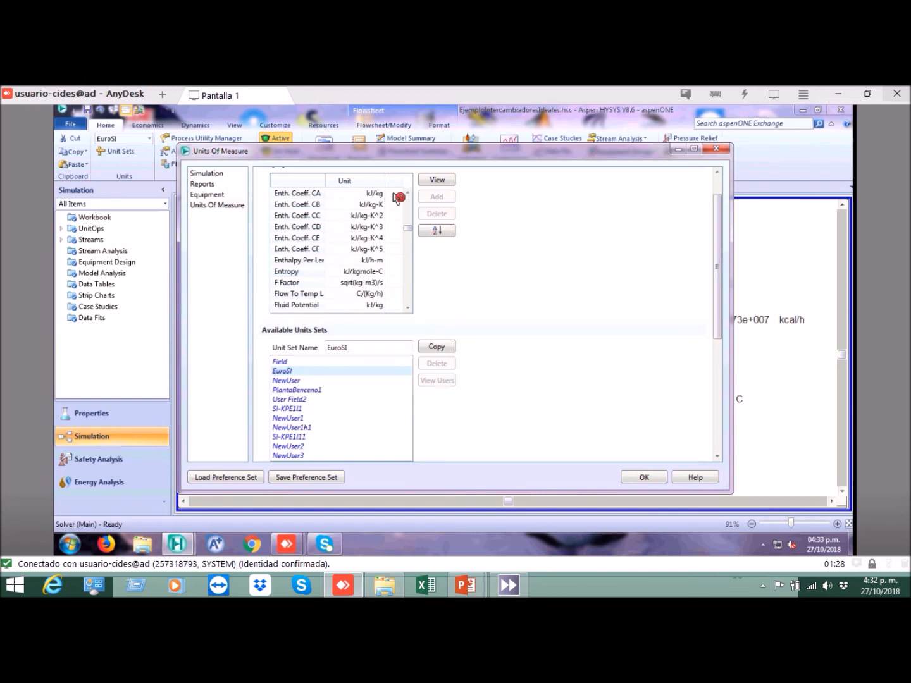
pyautogui.moveTo(408, 193); pyautogui.dragTo(407, 193)
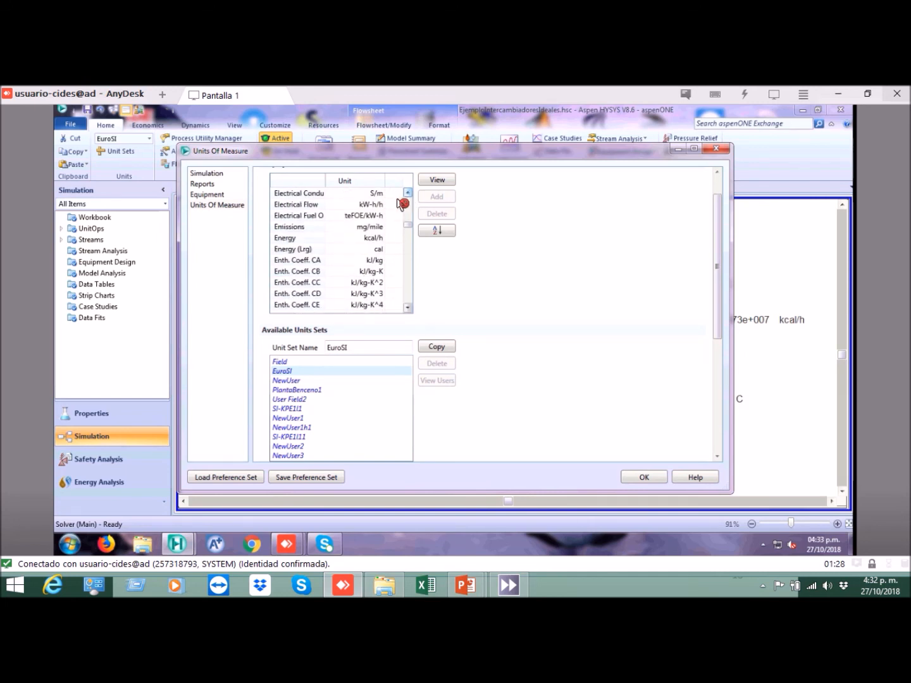
pyautogui.click(347, 242)
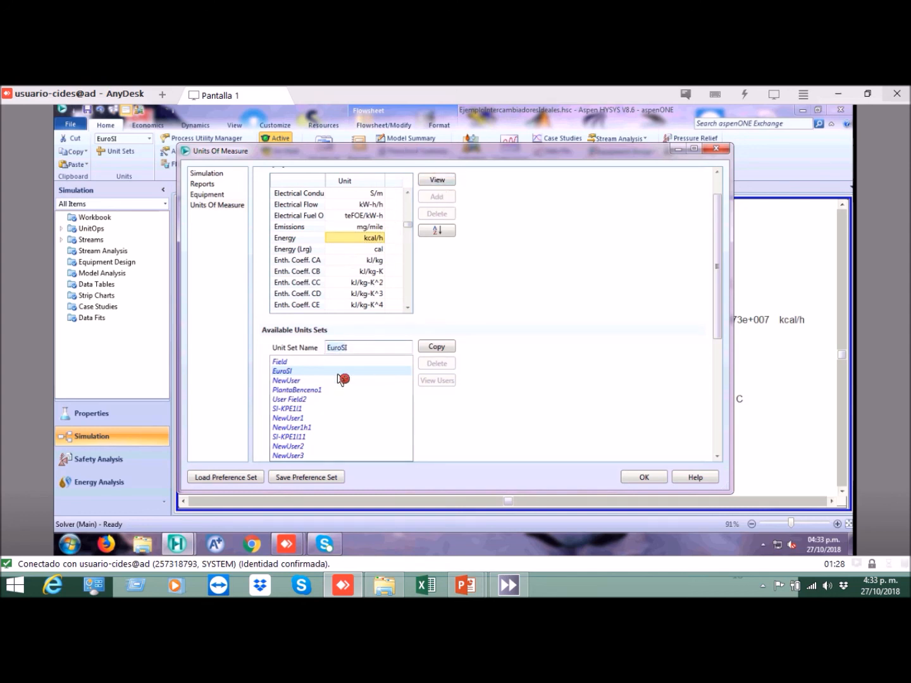
pyautogui.click(293, 382)
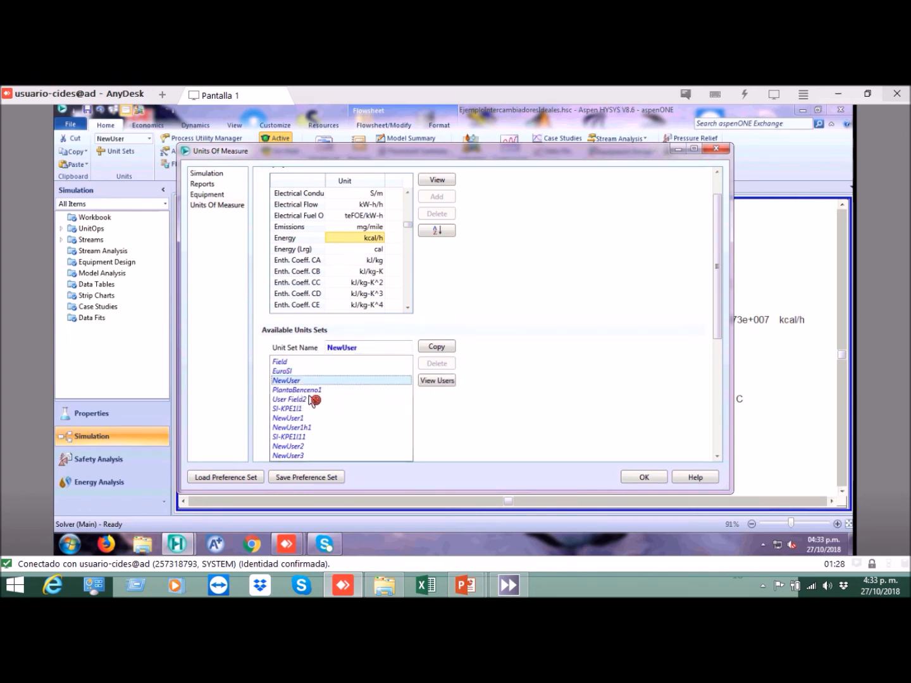
pyautogui.click(295, 372)
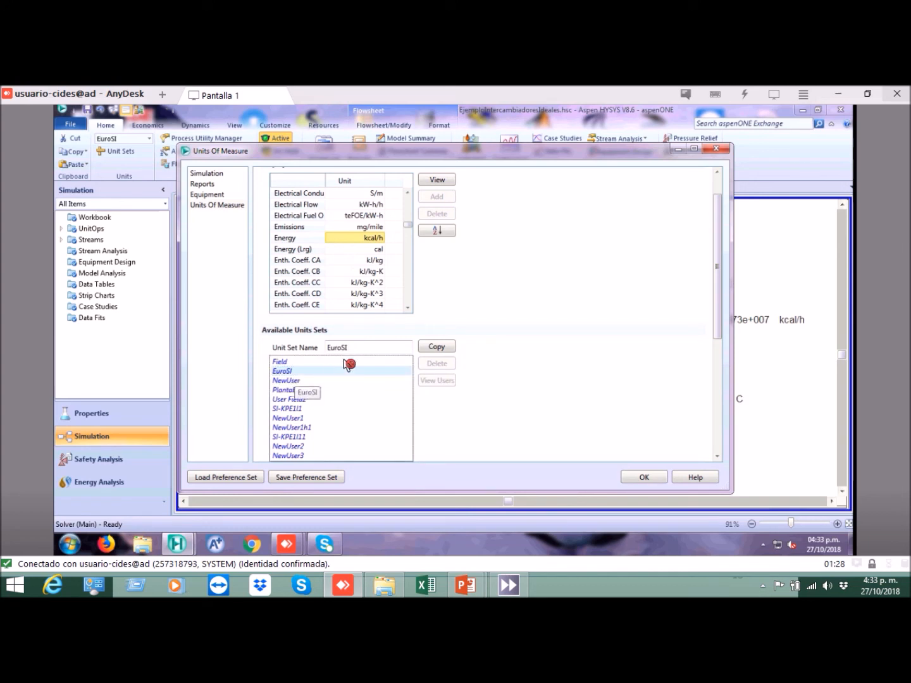
# - Copy the EuroSI unit set and rename the copy EjemploIntercambidores
pyautogui.click(437, 348)
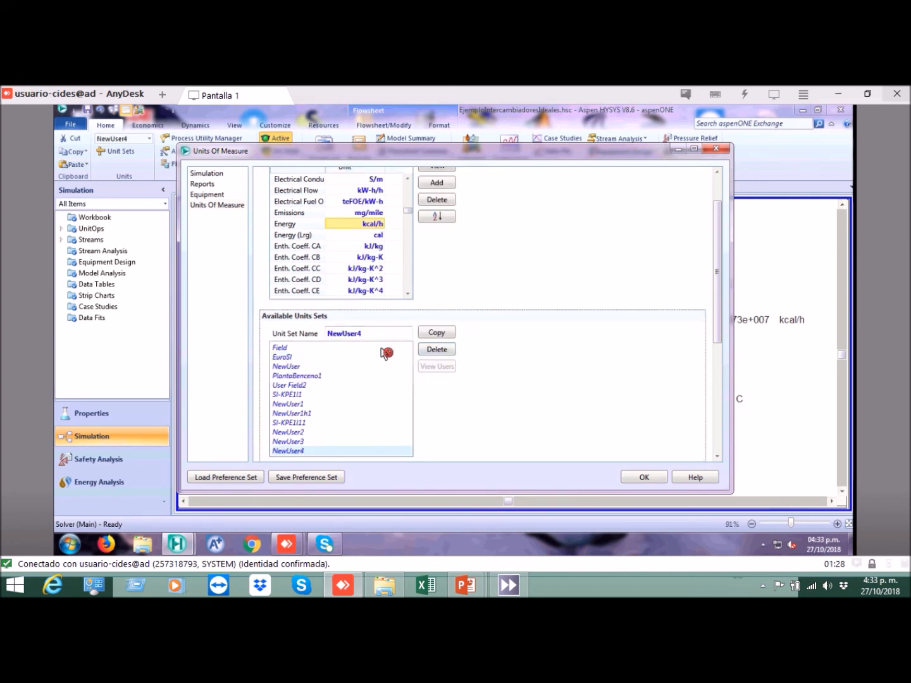
pyautogui.doubleClick(364, 337)
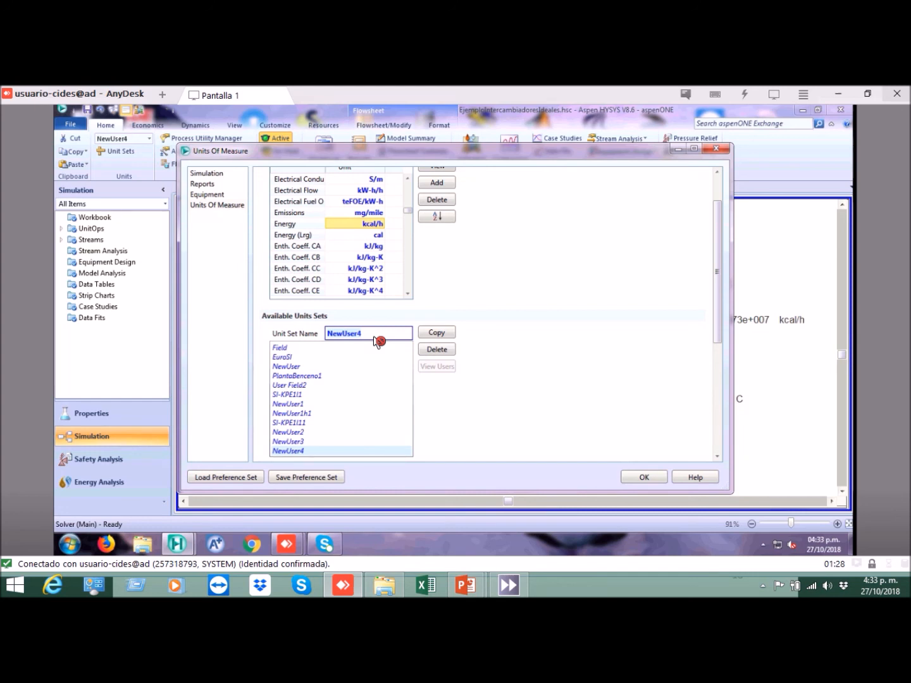
pyautogui.write('N')
pyautogui.press('Return')
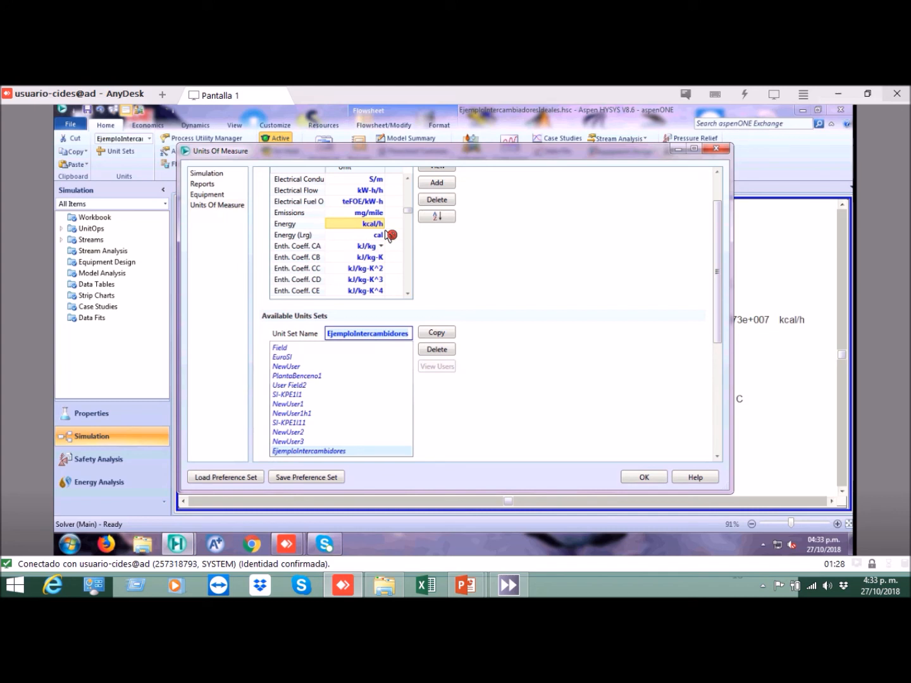
# - Set the Energy unit of the EjemploIntercambidores set to kJ/h and close the Units Of Measure window
pyautogui.click(380, 225)
pyautogui.click(382, 225)
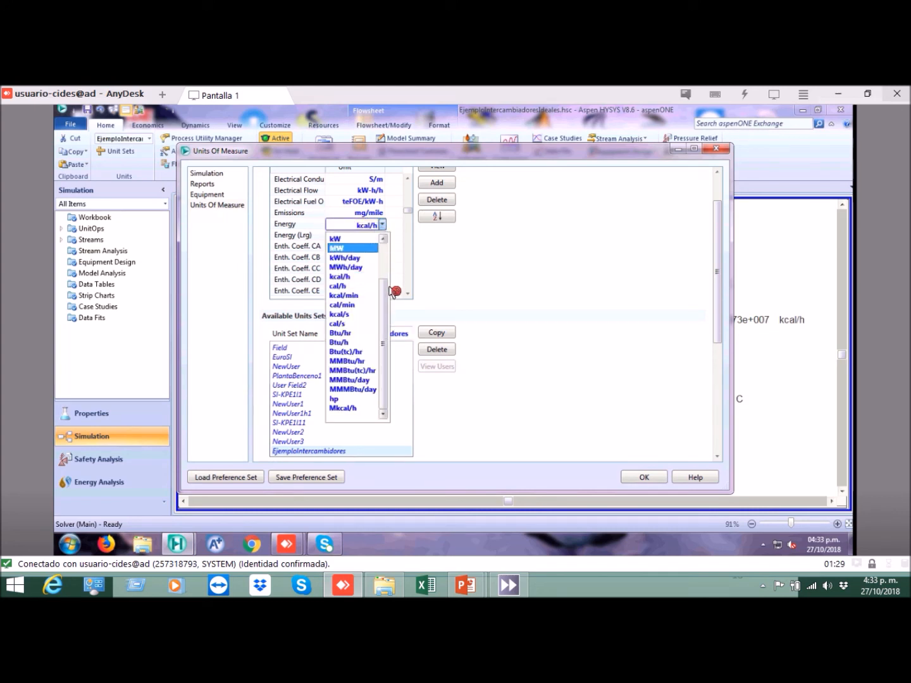
pyautogui.moveTo(391, 287); pyautogui.dragTo(386, 257)
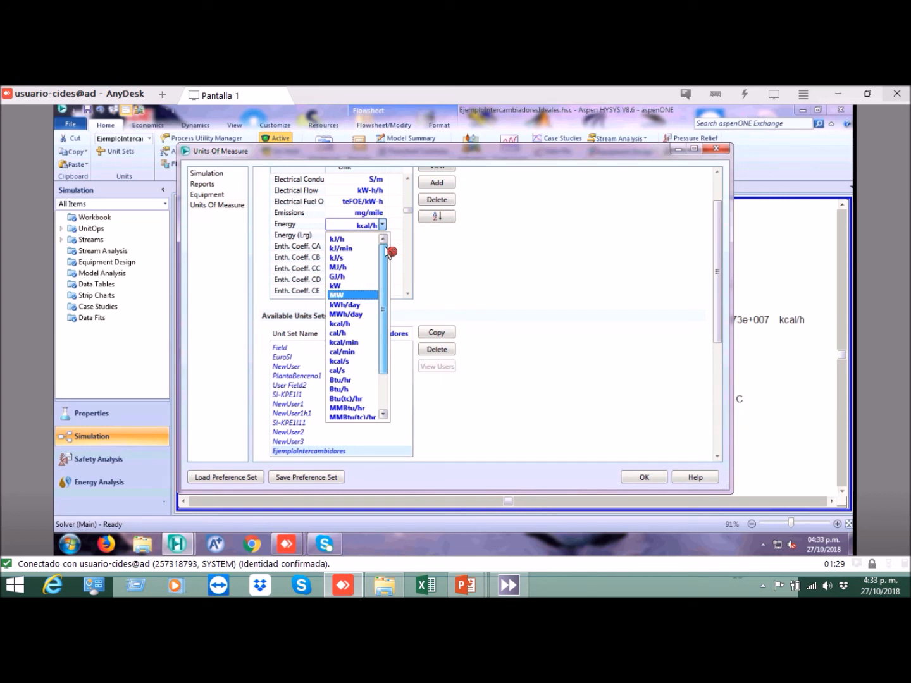
pyautogui.click(344, 240)
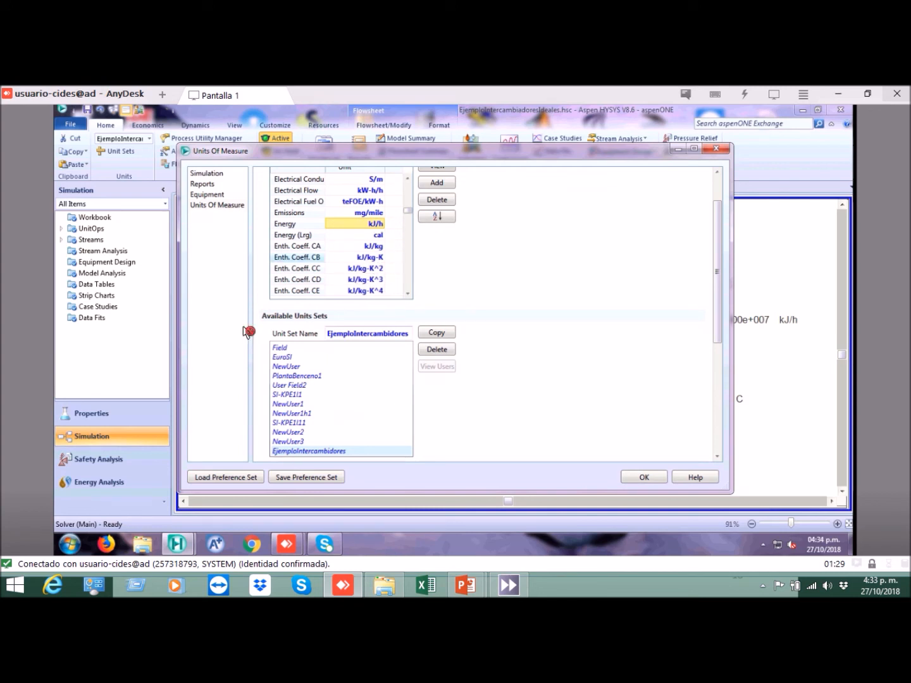
pyautogui.click(349, 334)
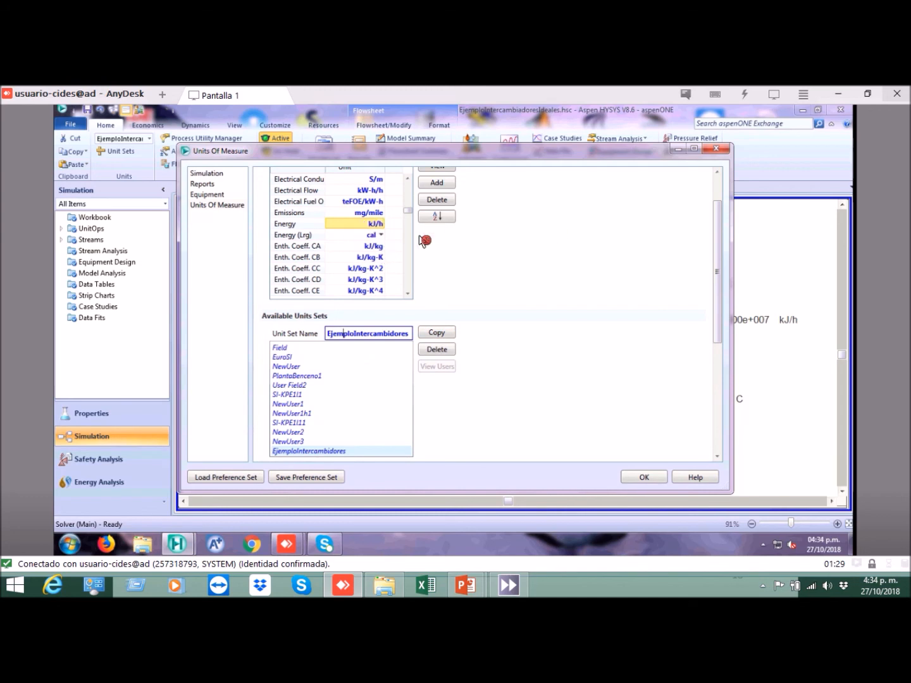
pyautogui.click(716, 149)
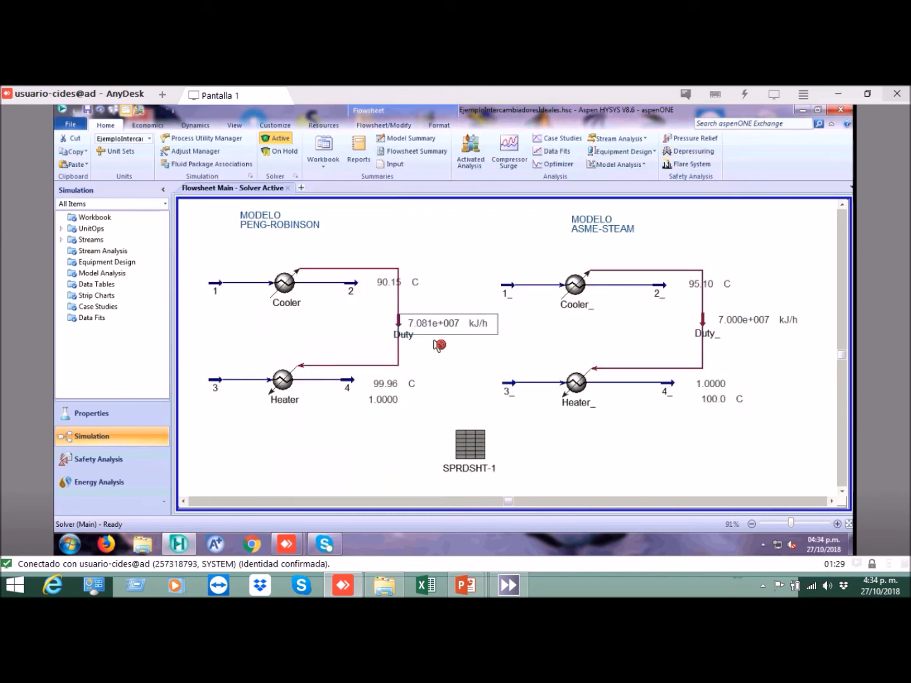
# - Reopen spreadsheet SPRDSHT-1, assign it the EjemploIntercambidores units set, and show its cell grid
pyautogui.doubleClick(476, 445)
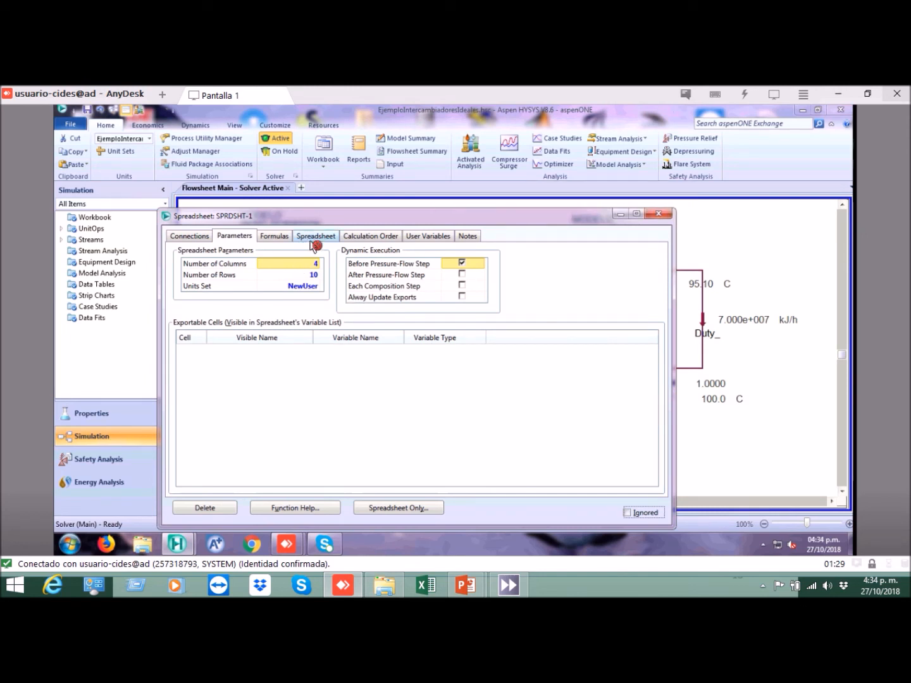
pyautogui.click(322, 288)
pyautogui.click(318, 288)
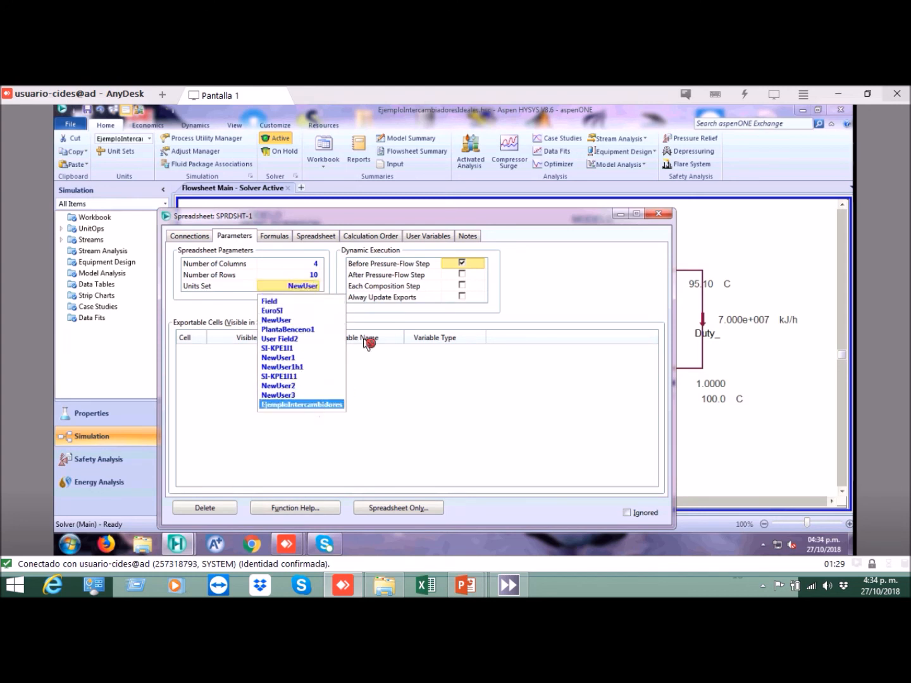
pyautogui.click(318, 406)
pyautogui.click(507, 376)
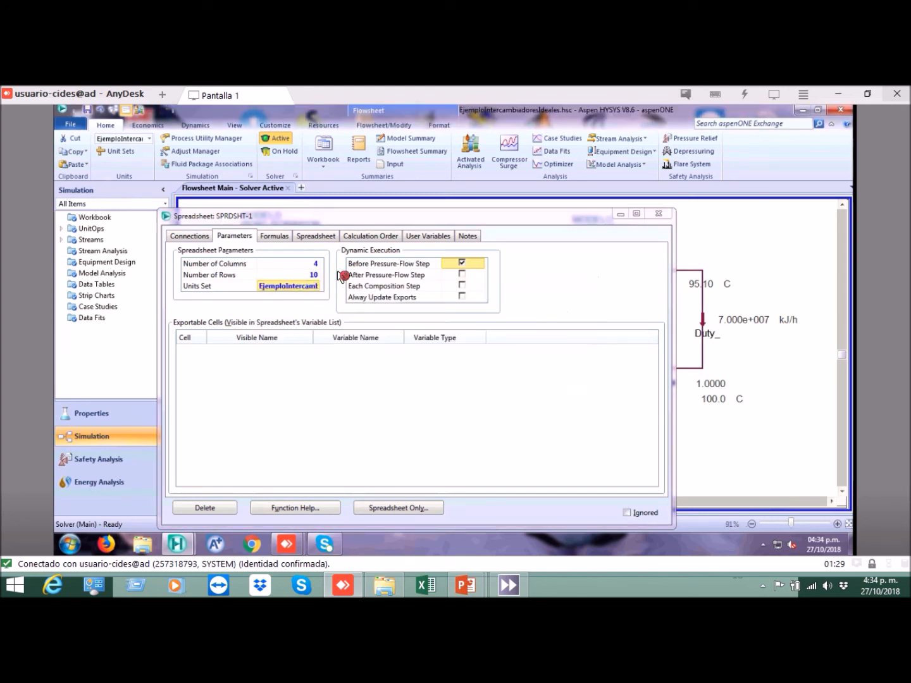
pyautogui.click(327, 238)
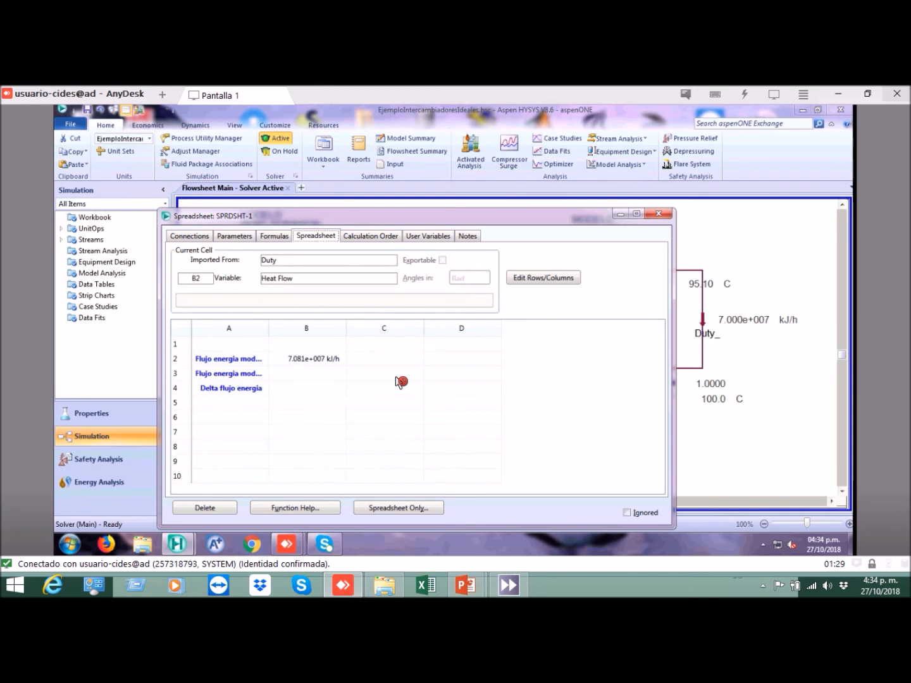
# - Widen column A of the spreadsheet to fit the full row labels
pyautogui.click(327, 360)
pyautogui.click(368, 365)
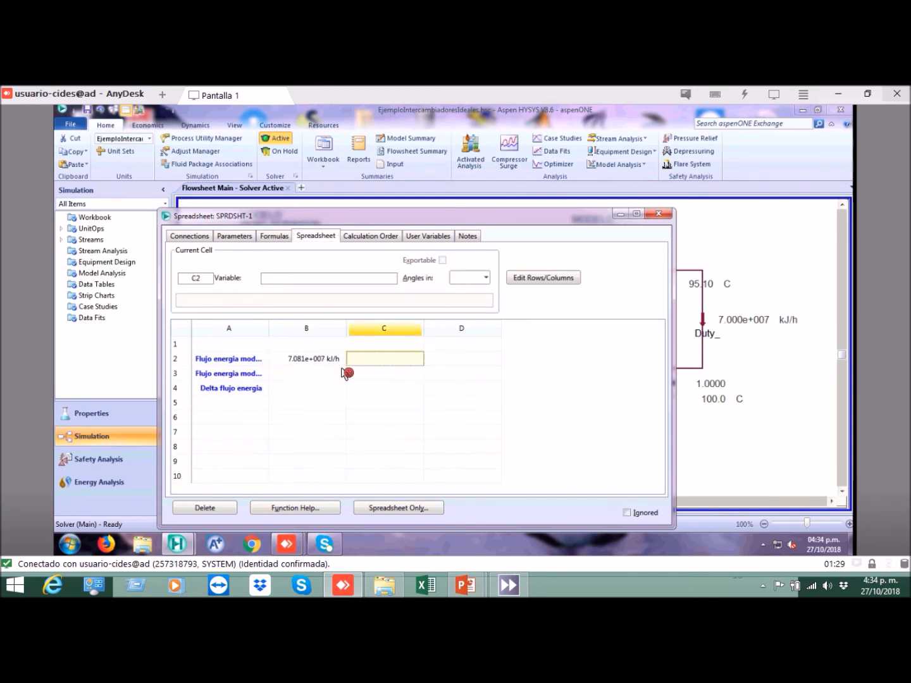
pyautogui.click(323, 362)
pyautogui.click(332, 375)
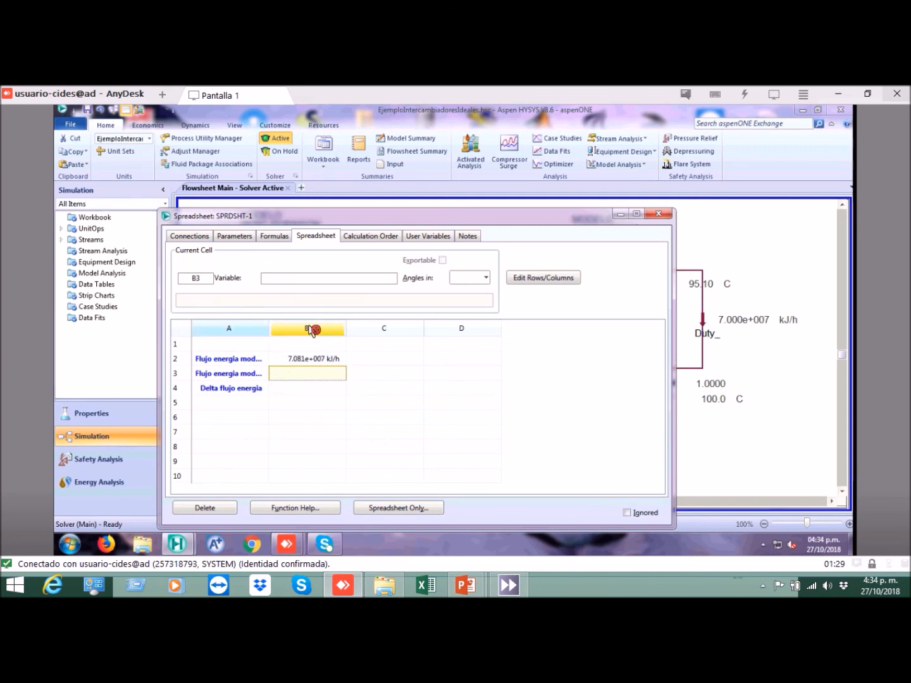
pyautogui.moveTo(312, 326); pyautogui.dragTo(313, 327)
pyautogui.click(352, 383)
# - Import the Heat Flow variable of the Duty_ energy stream into cell B3
pyautogui.click(350, 375)
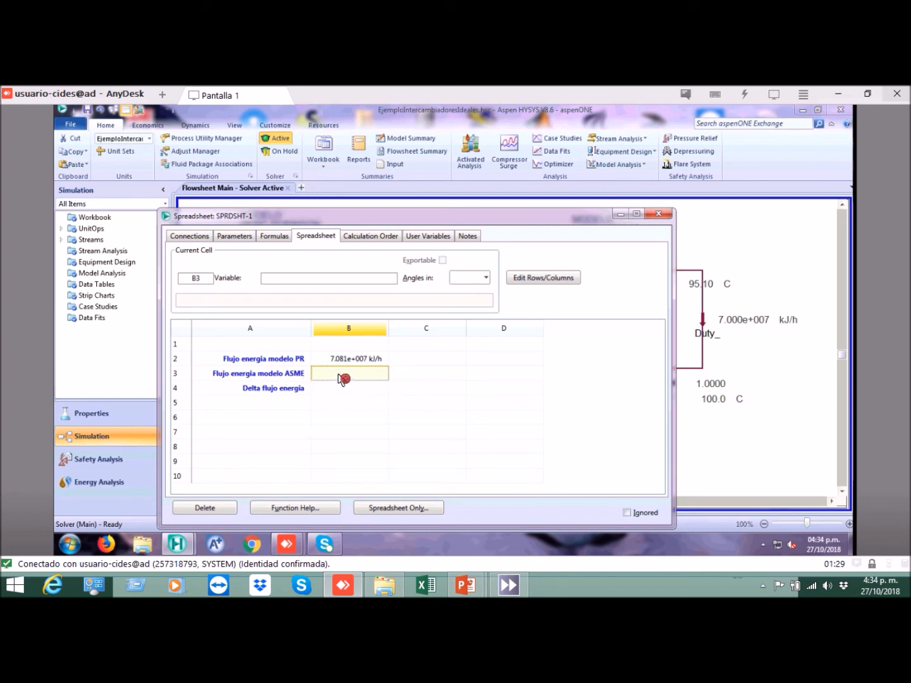
pyautogui.rightClick(343, 378)
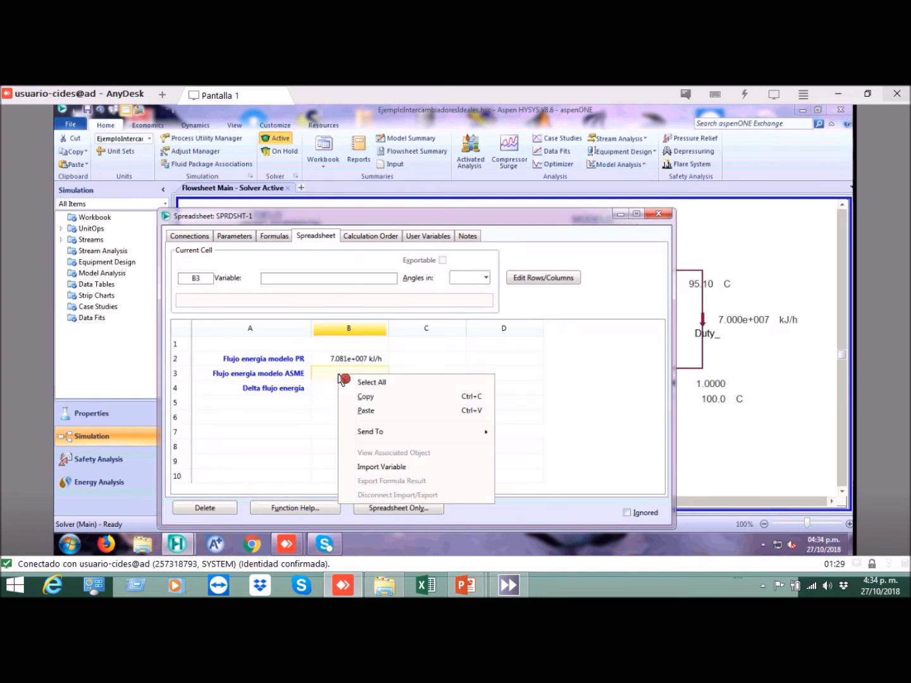
pyautogui.click(382, 468)
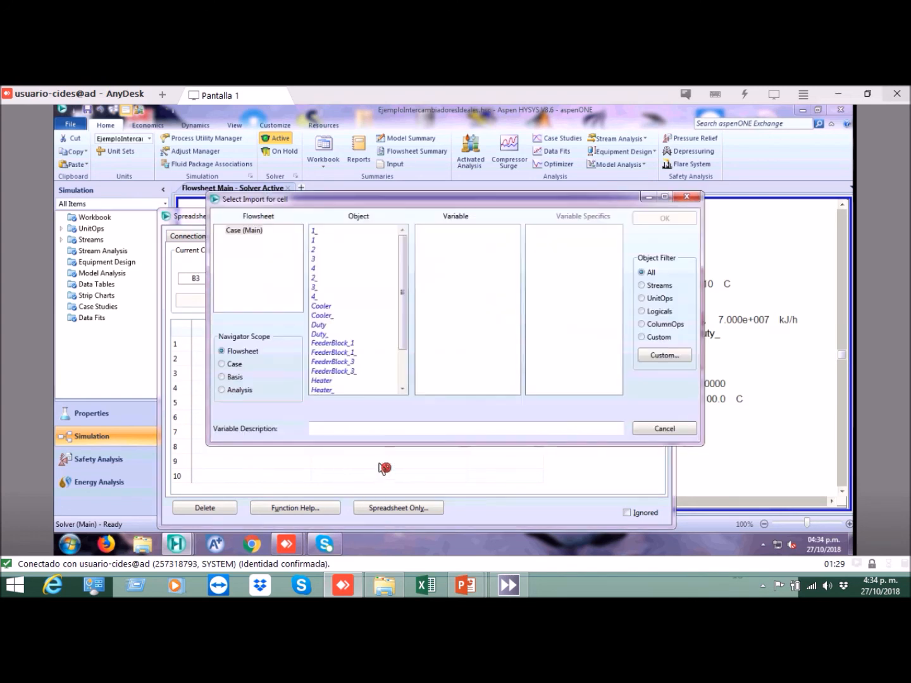
pyautogui.click(327, 334)
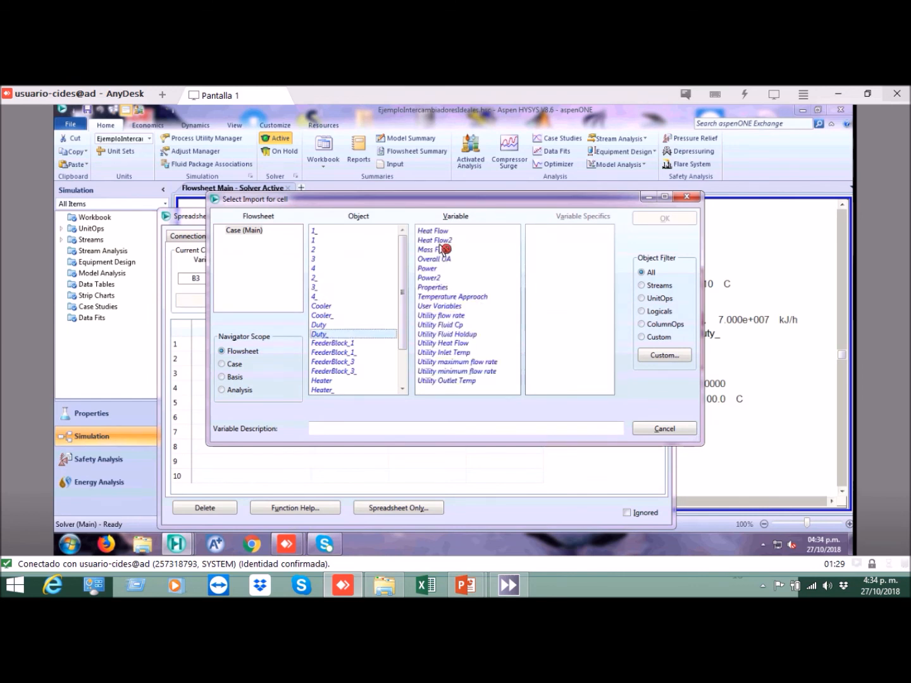
pyautogui.click(442, 231)
pyautogui.click(663, 218)
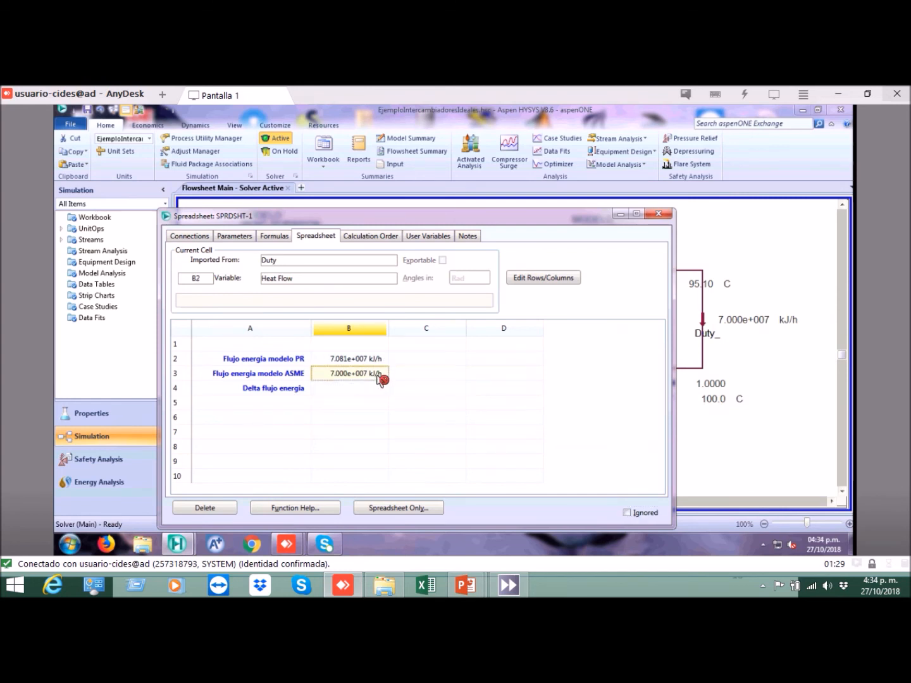
# - Enter the unit label [kJ/h] in cells C2 and C3
pyautogui.click(404, 361)
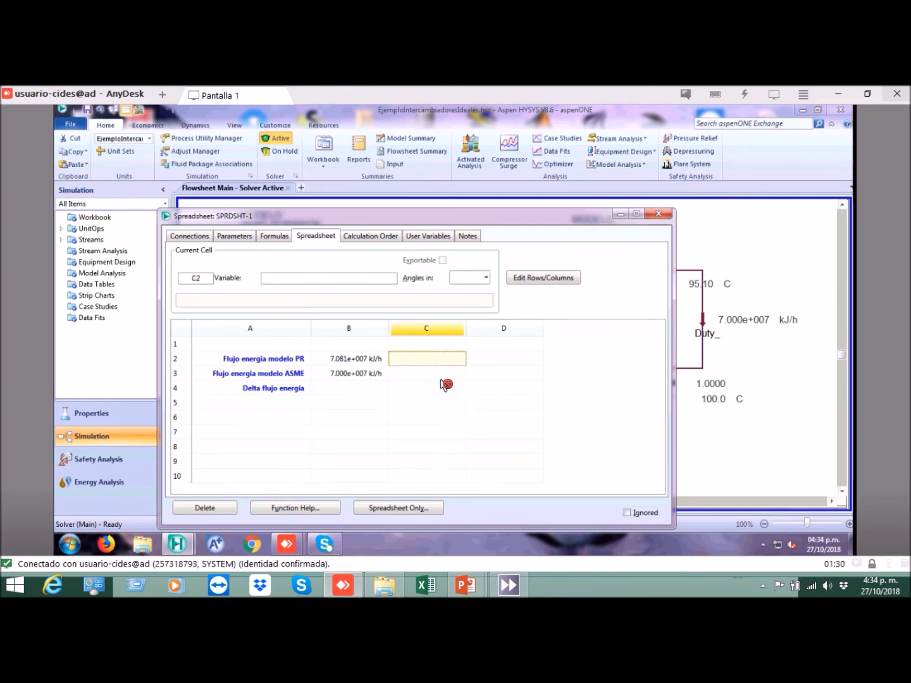
pyautogui.press('F2')
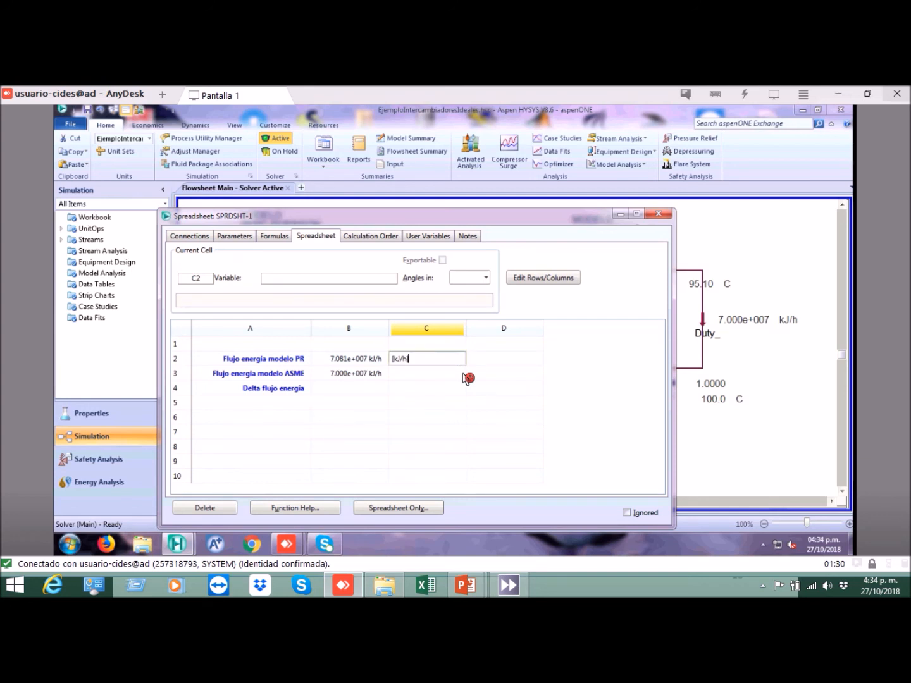
pyautogui.press('Return')
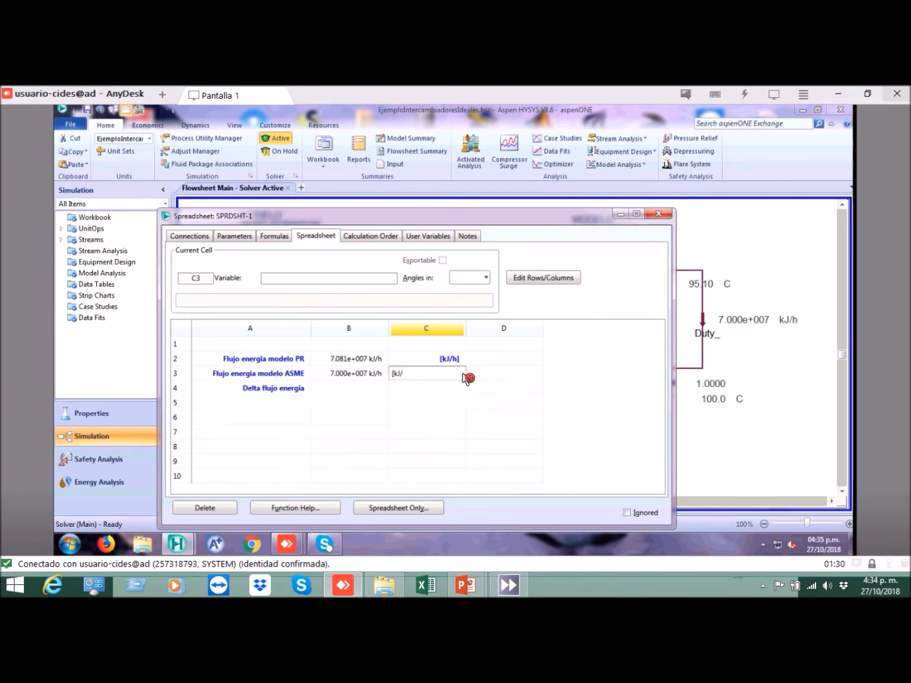
pyautogui.press('Return')
pyautogui.press('Up')
pyautogui.press('Up')
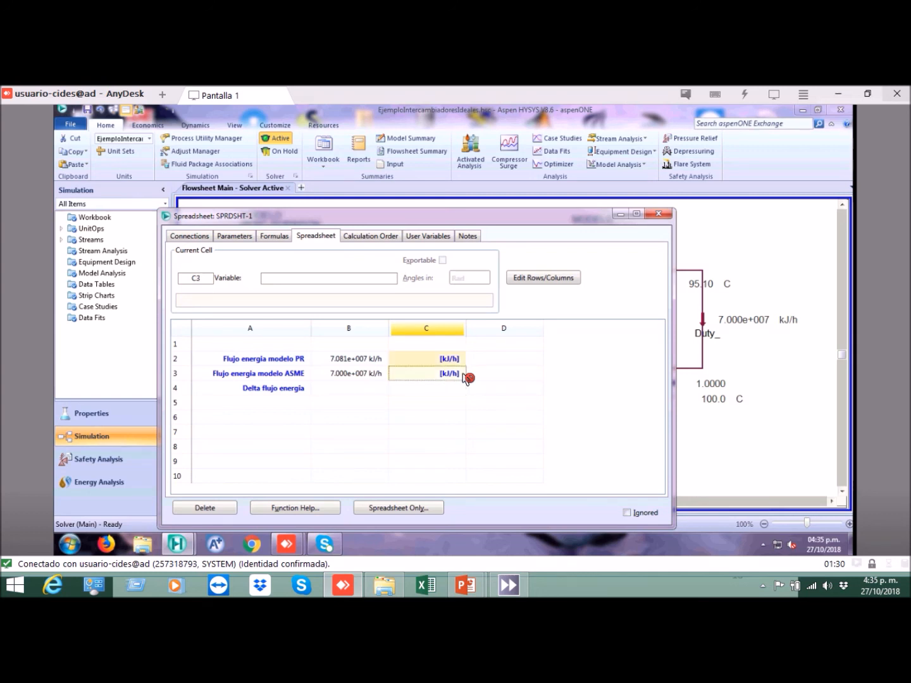
pyautogui.press('Up')
pyautogui.press('Left')
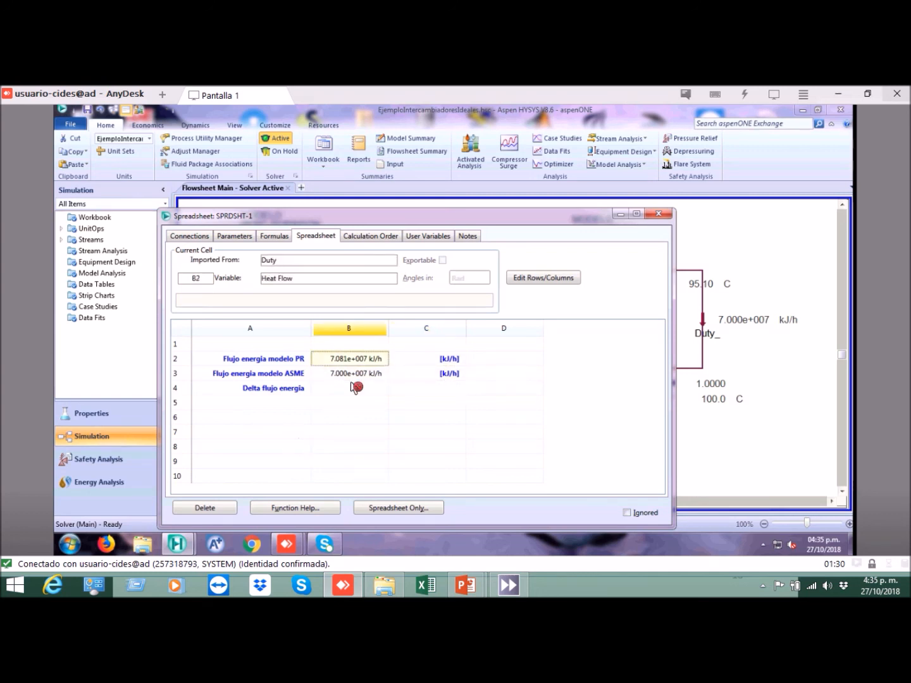
# - Examine the imported energy flows in B2 and B3 alongside their unit labels in C2 and C3
pyautogui.click(365, 375)
pyautogui.click(369, 359)
pyautogui.click(373, 371)
pyautogui.click(375, 362)
pyautogui.click(373, 372)
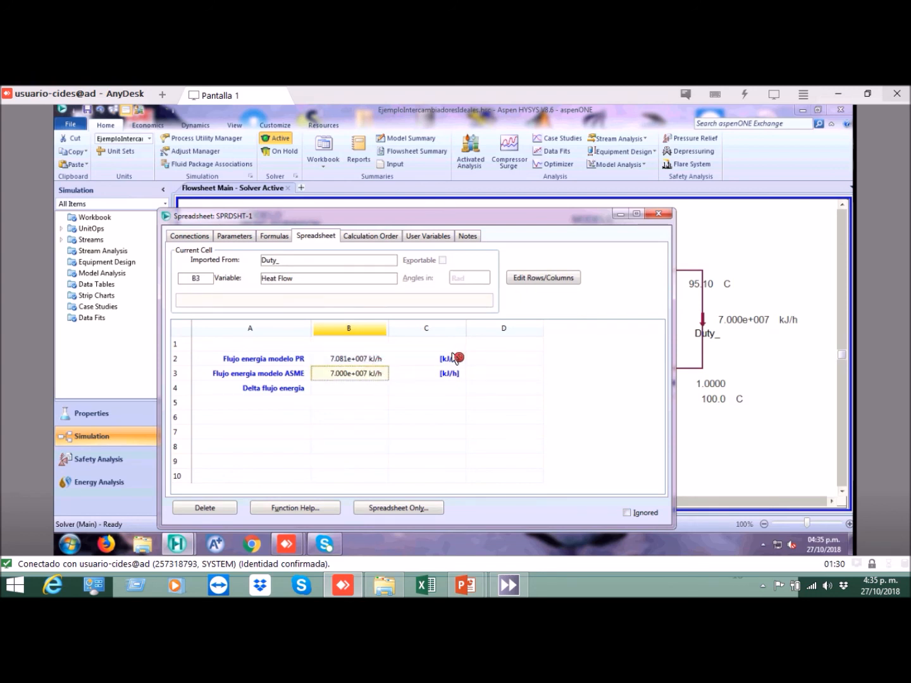
pyautogui.click(454, 373)
pyautogui.click(419, 359)
pyautogui.click(419, 374)
pyautogui.click(427, 361)
pyautogui.click(433, 375)
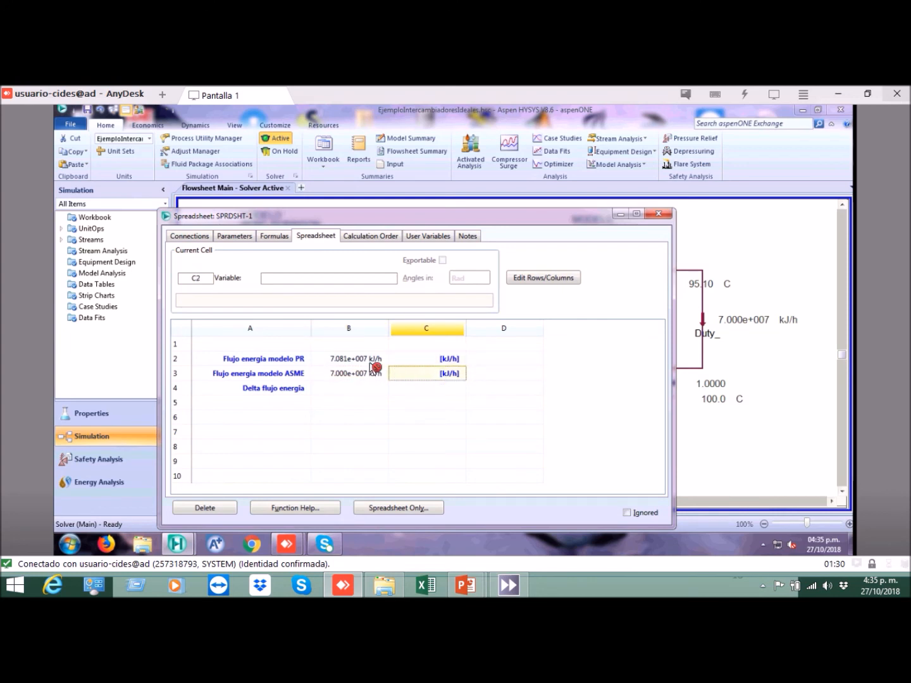
# - Review the two energy flows and their units against the Delta flujo energia cell B4
pyautogui.click(374, 360)
pyautogui.click(382, 375)
pyautogui.click(373, 391)
pyautogui.click(378, 362)
pyautogui.click(380, 374)
pyautogui.click(373, 390)
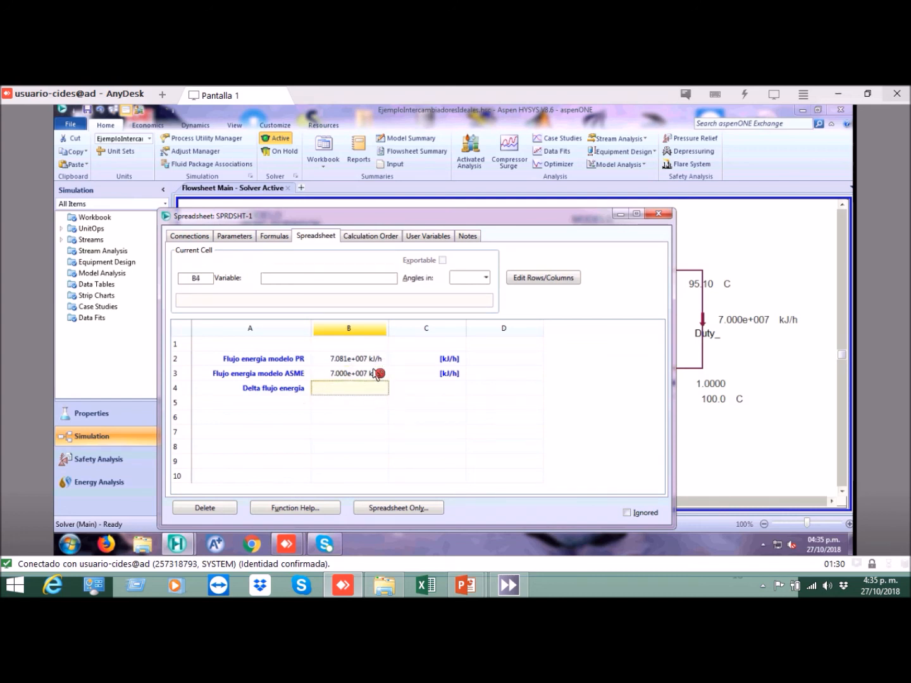
pyautogui.click(374, 362)
pyautogui.click(374, 377)
pyautogui.click(374, 363)
pyautogui.click(374, 378)
pyautogui.click(370, 390)
pyautogui.click(374, 361)
pyautogui.click(378, 374)
pyautogui.click(374, 389)
pyautogui.click(381, 406)
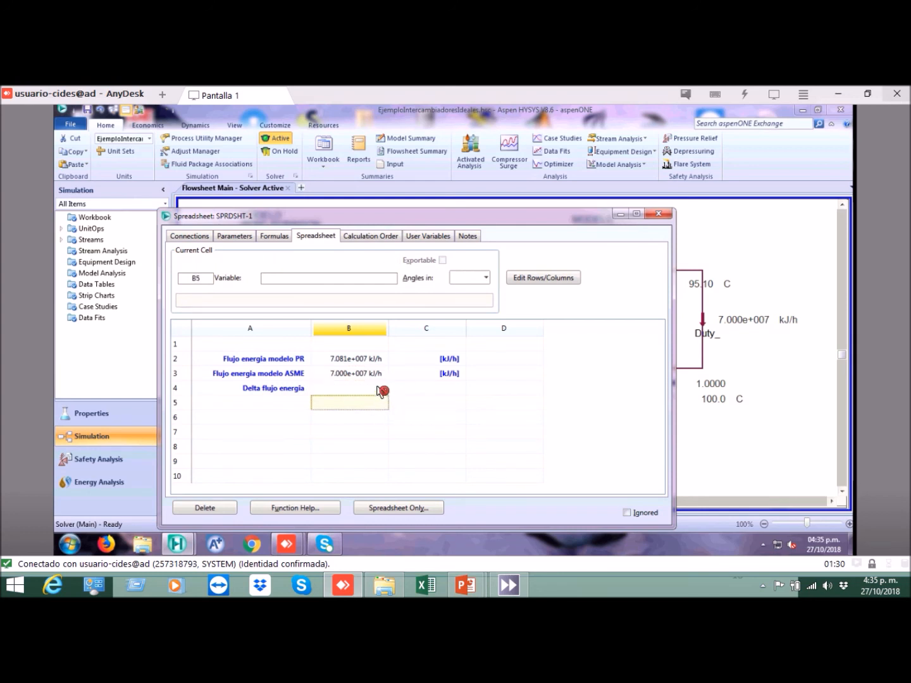
pyautogui.click(379, 390)
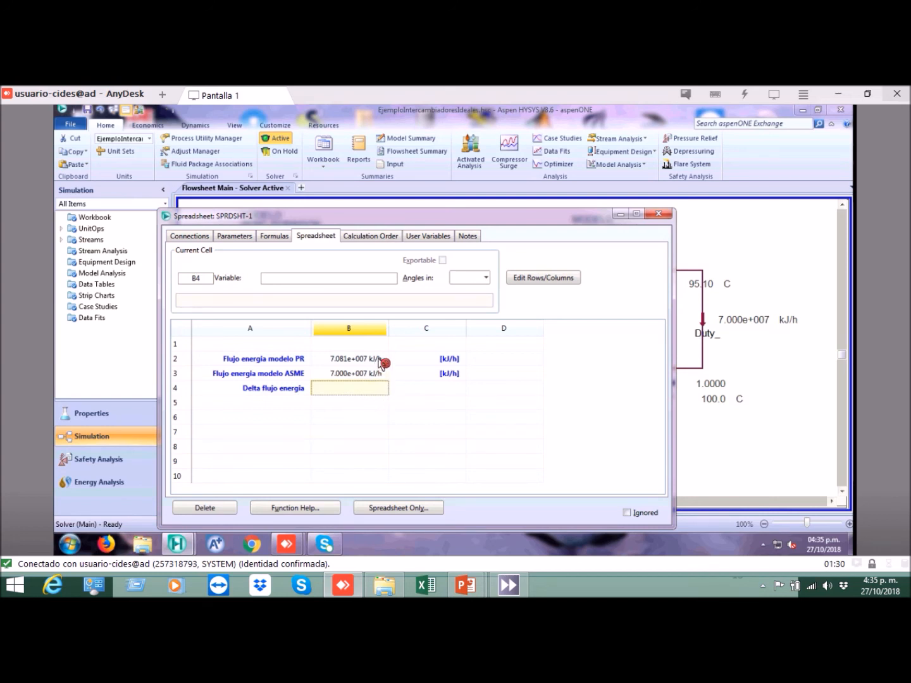
pyautogui.click(382, 362)
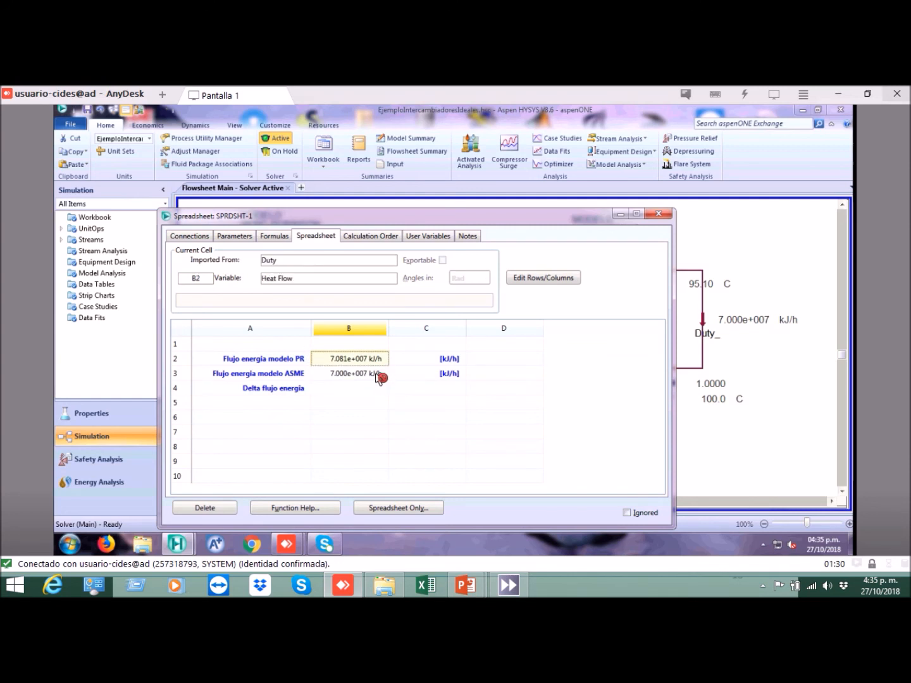
pyautogui.click(383, 377)
pyautogui.click(384, 391)
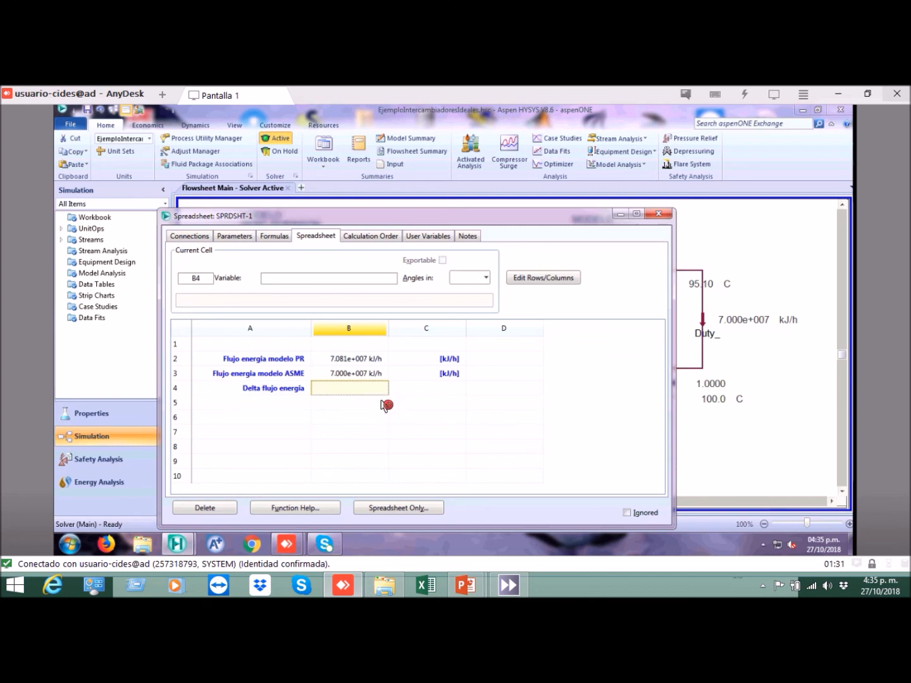
pyautogui.click(378, 360)
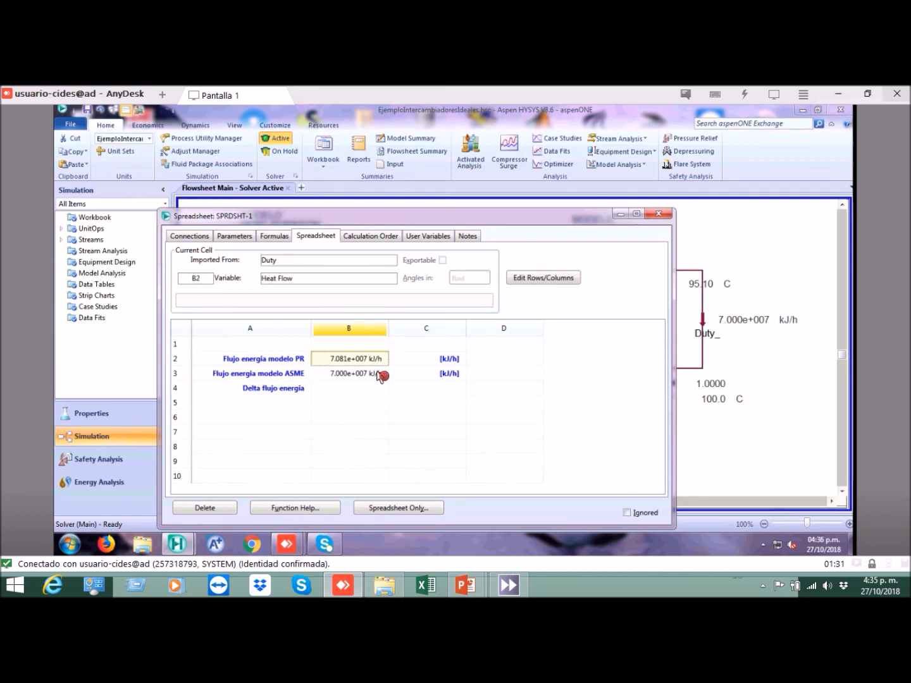
pyautogui.click(443, 364)
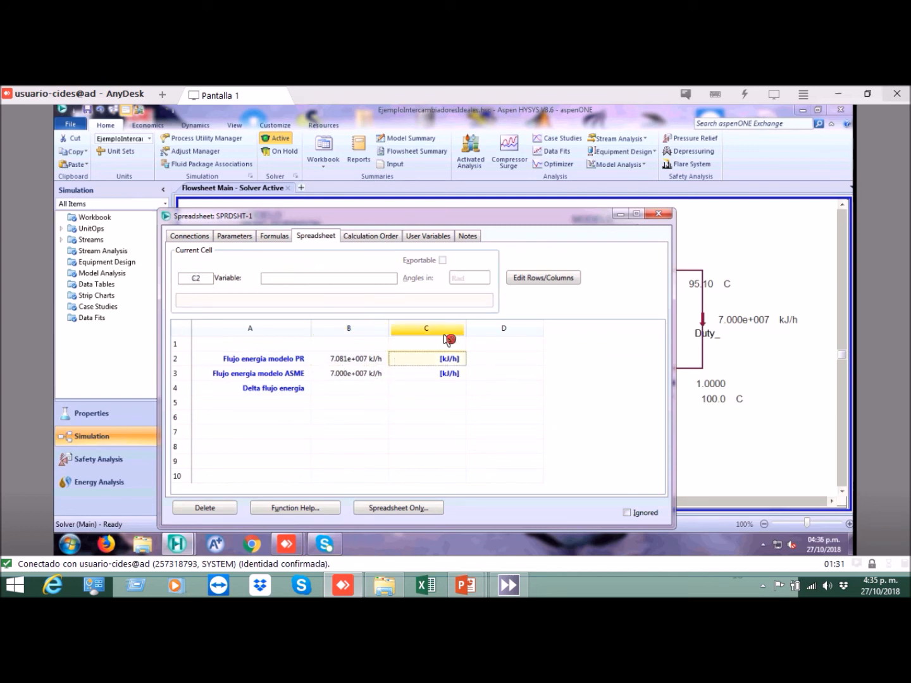
pyautogui.click(450, 374)
pyautogui.click(374, 359)
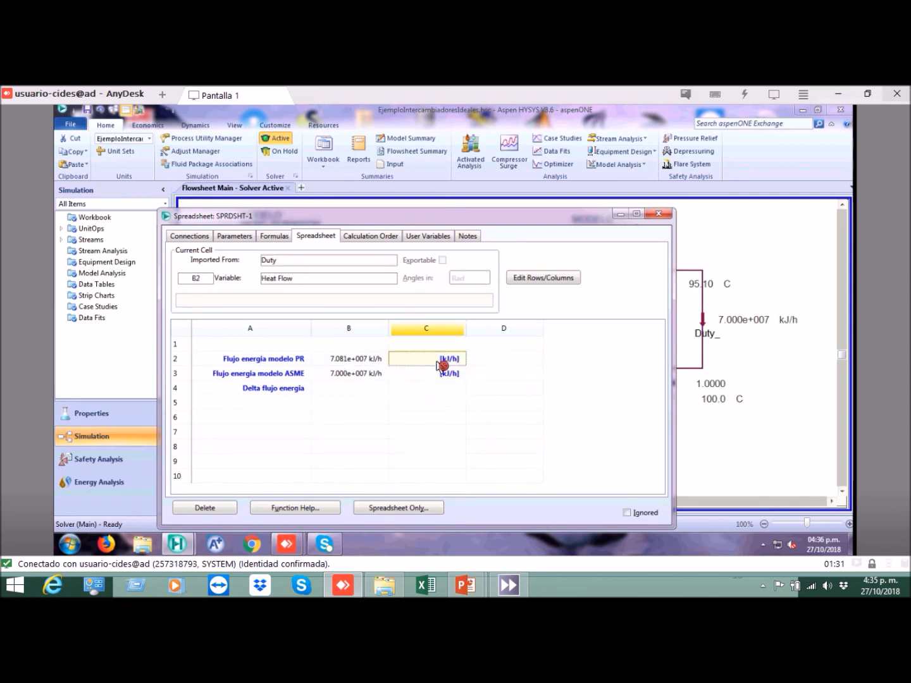
pyautogui.click(447, 361)
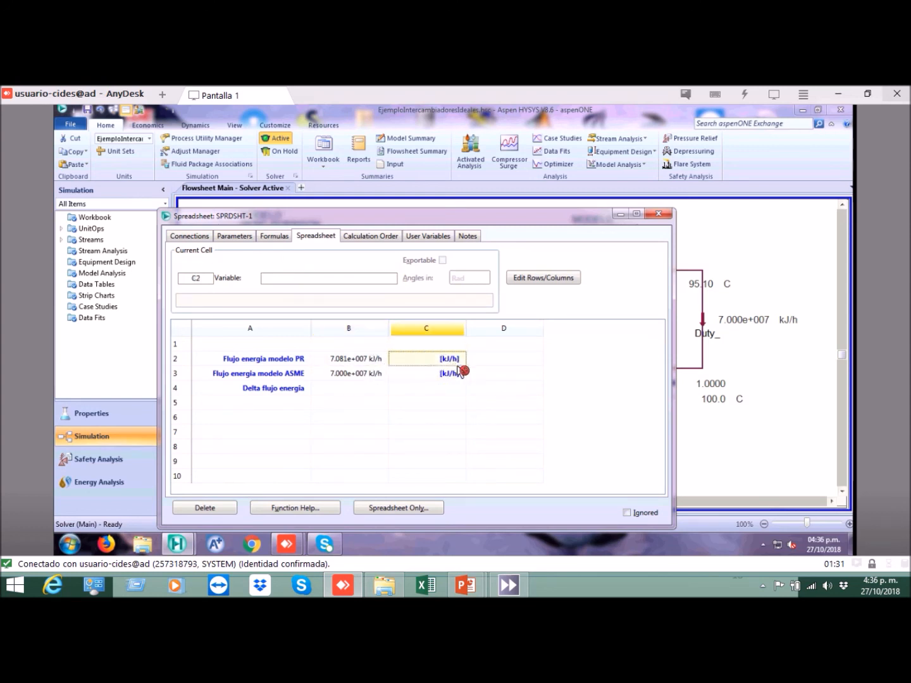
# - Compare the energy flows in B2 and B3 with their unit labels in C2 and C3
pyautogui.click(455, 375)
pyautogui.click(453, 360)
pyautogui.click(453, 374)
pyautogui.click(366, 392)
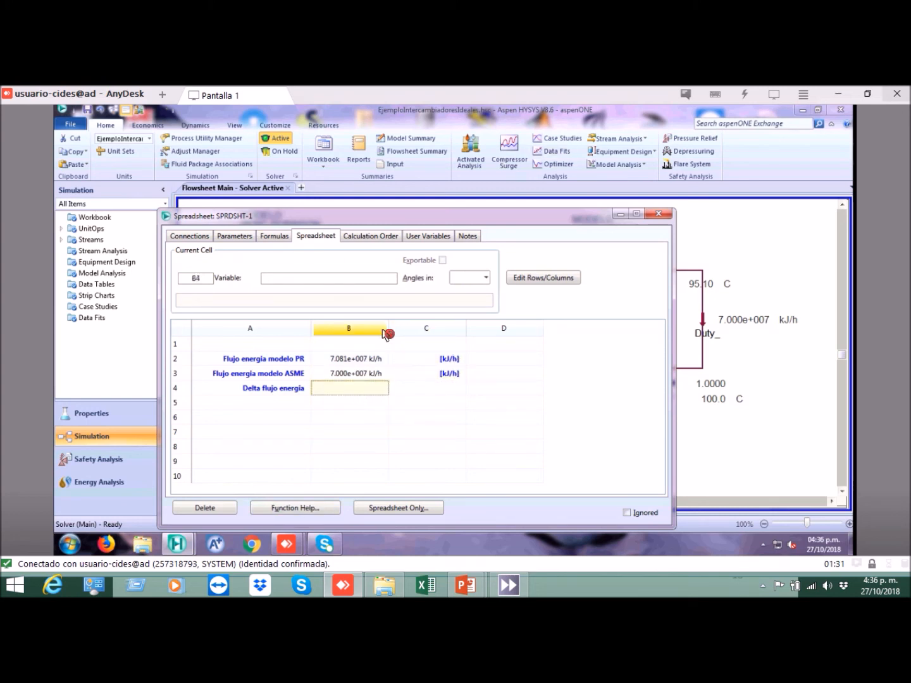
pyautogui.click(377, 361)
pyautogui.click(452, 361)
pyautogui.click(367, 360)
pyautogui.click(441, 360)
pyautogui.click(376, 379)
pyautogui.click(424, 376)
# - Enter the formula =b2-b3 in cell B4 to calculate the difference between the two energy flows
pyautogui.click(360, 388)
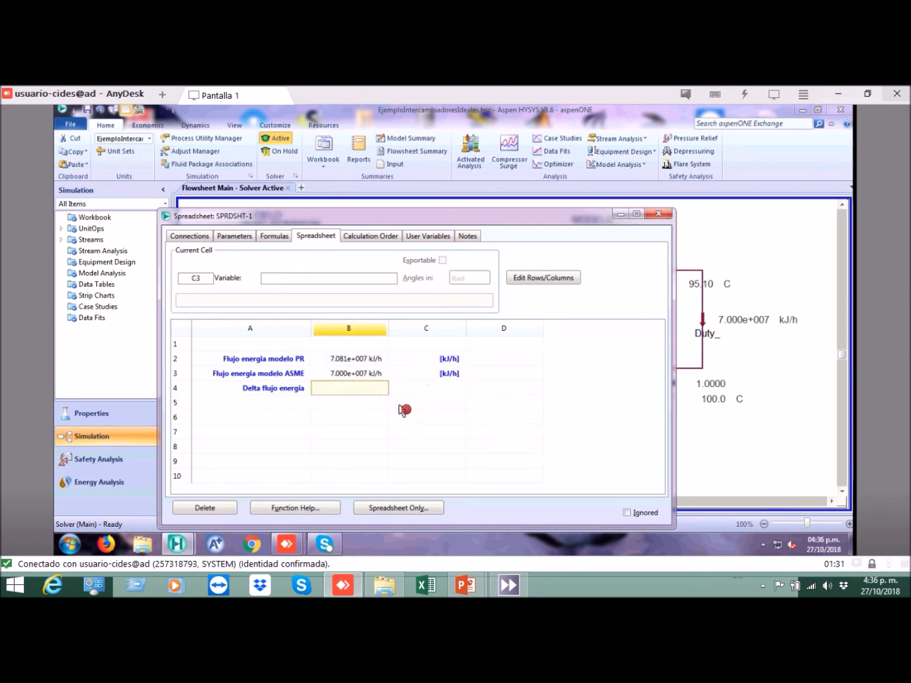
pyautogui.write('=b2-b3')
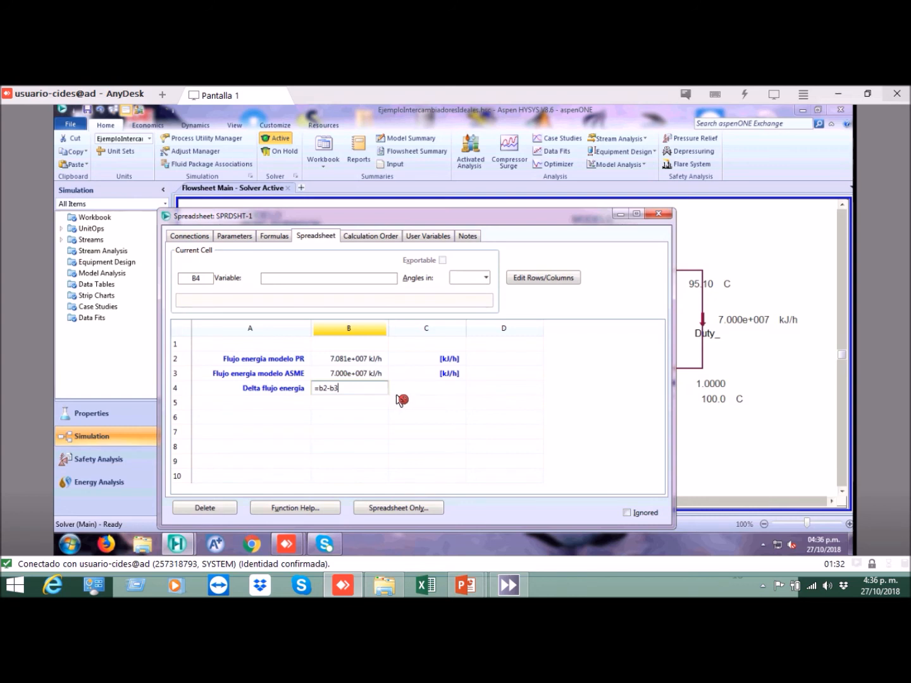
pyautogui.press('Return')
pyautogui.press('Up')
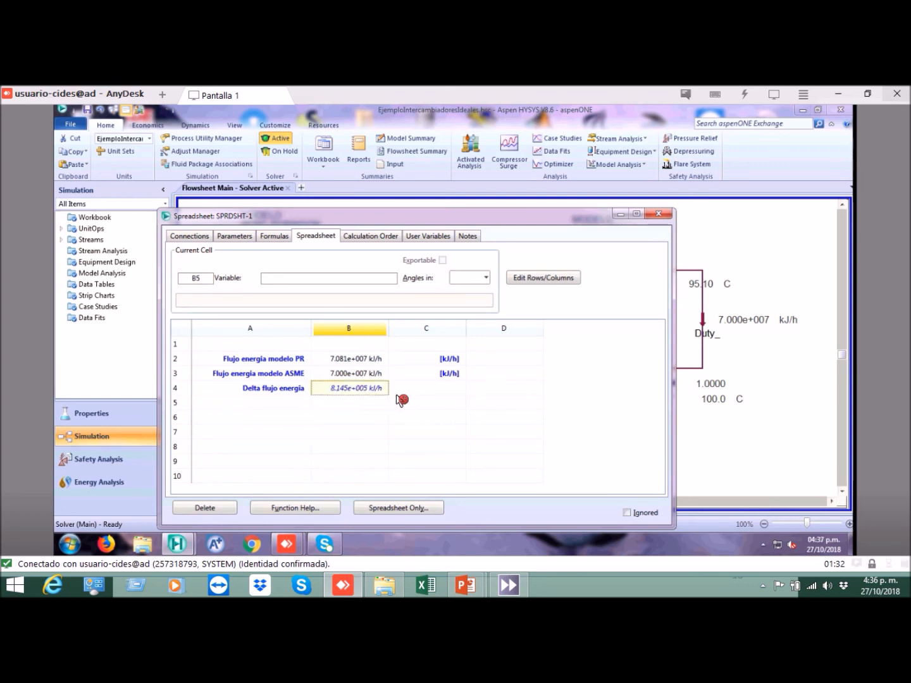
# - Enter the unit label [kJ/h] in cell C4 for the energy flow difference
pyautogui.press('Right')
pyautogui.press('Up')
pyautogui.press('Down')
pyautogui.press('Up')
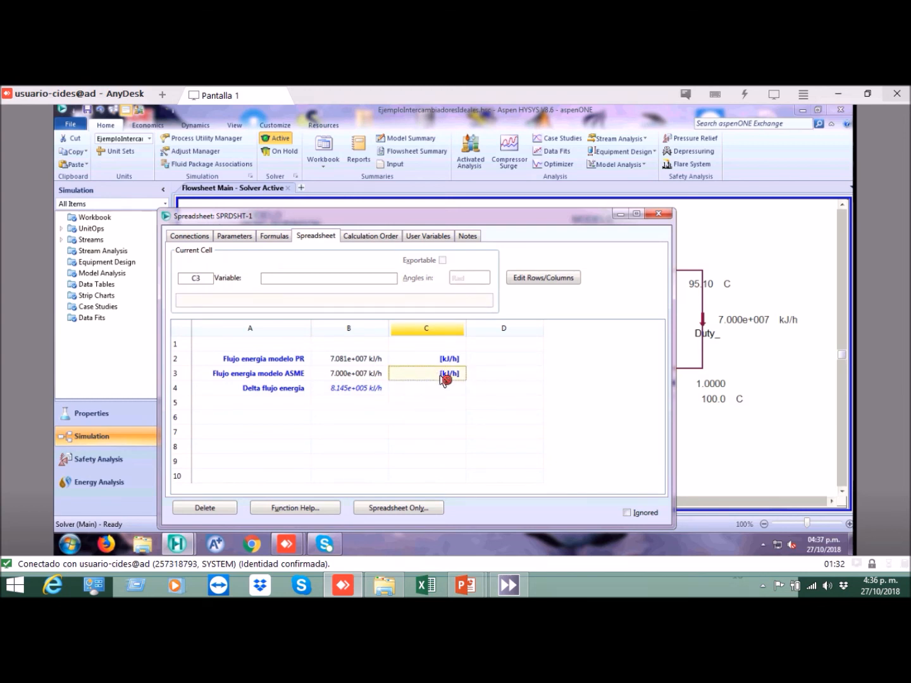
pyautogui.press('Down')
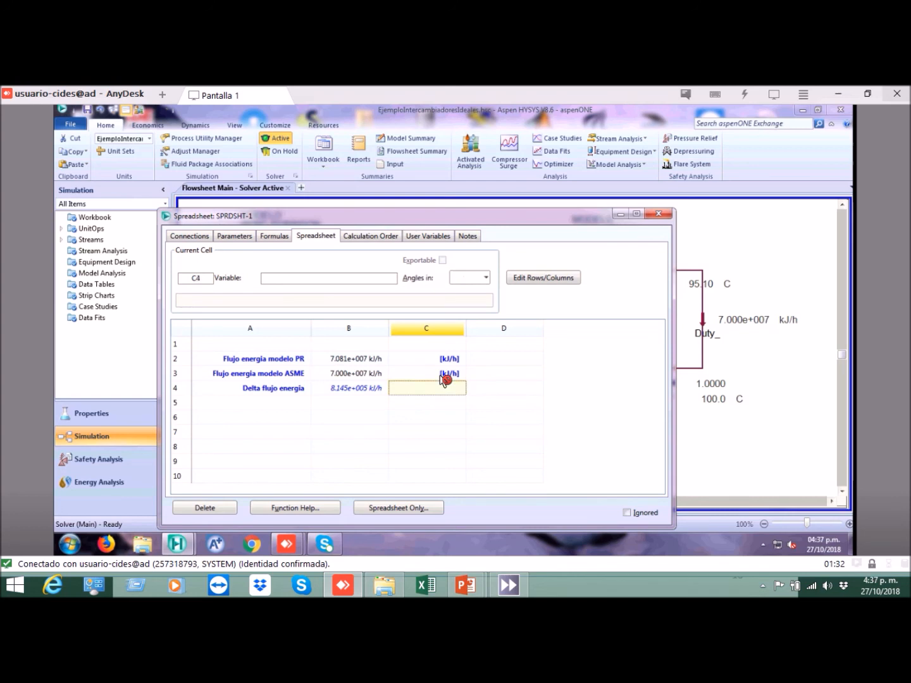
pyautogui.write('[kJ/h]')
pyautogui.press('Down')
pyautogui.press('Up')
# - Close the SPRDSHT-1 spreadsheet and reopen it from the flowsheet at row 5
pyautogui.click(659, 214)
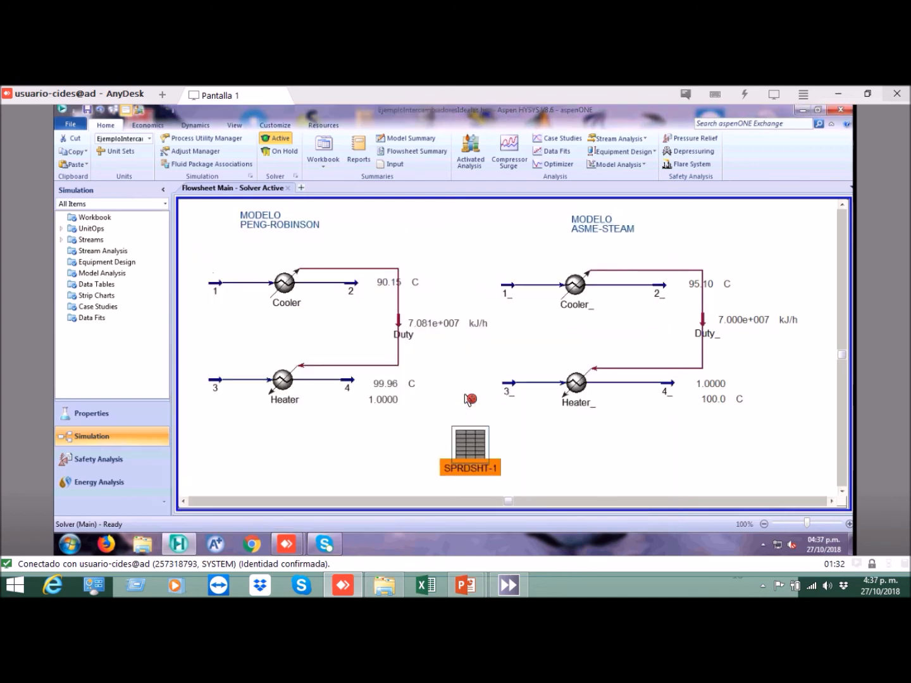
pyautogui.doubleClick(469, 442)
pyautogui.click(330, 305)
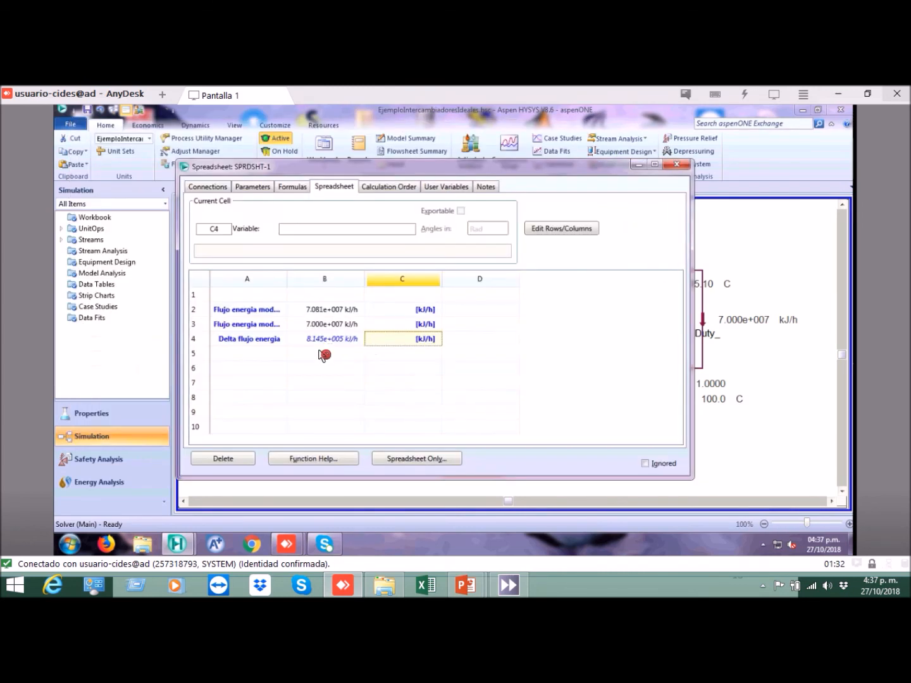
pyautogui.click(279, 356)
pyautogui.press('Left')
pyautogui.press('Right')
pyautogui.press('Right')
pyautogui.press('Left')
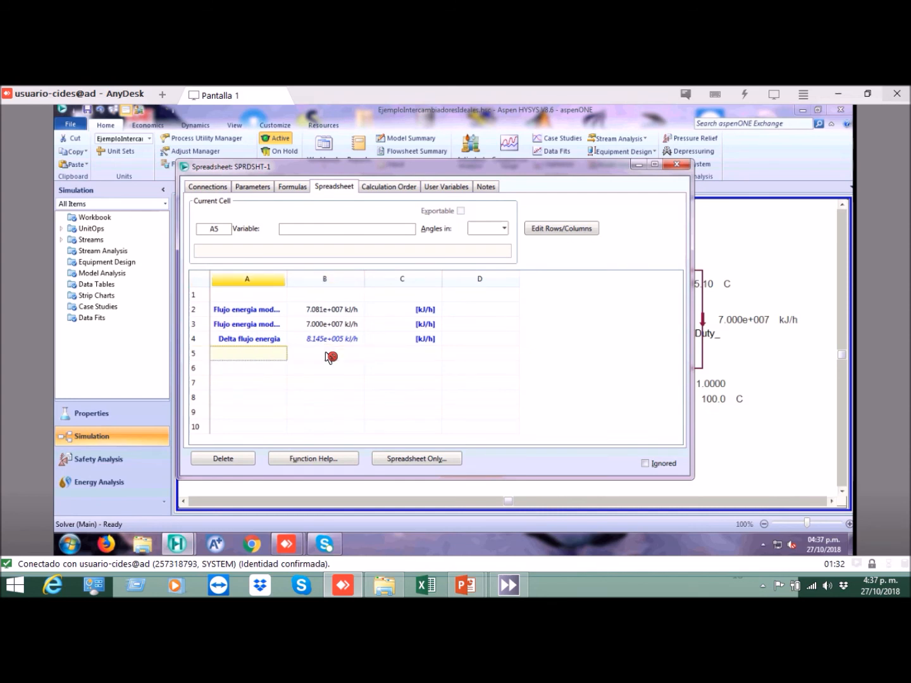
# - Consult the example calculation on the PowerPoint slide, then return to the HYSYS spreadsheet in AnyDesk
pyautogui.click(467, 585)
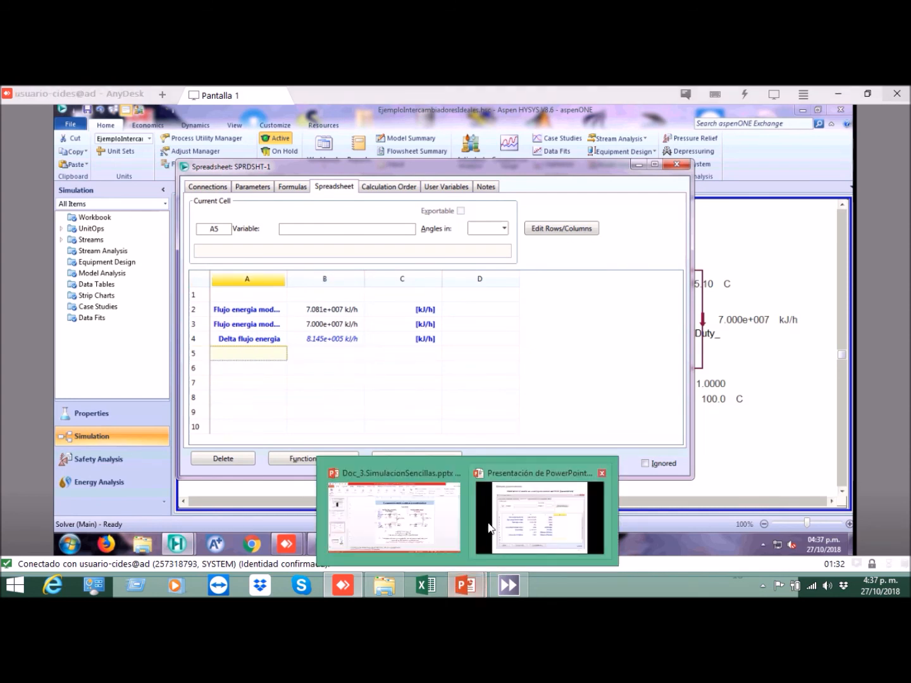
pyautogui.click(537, 526)
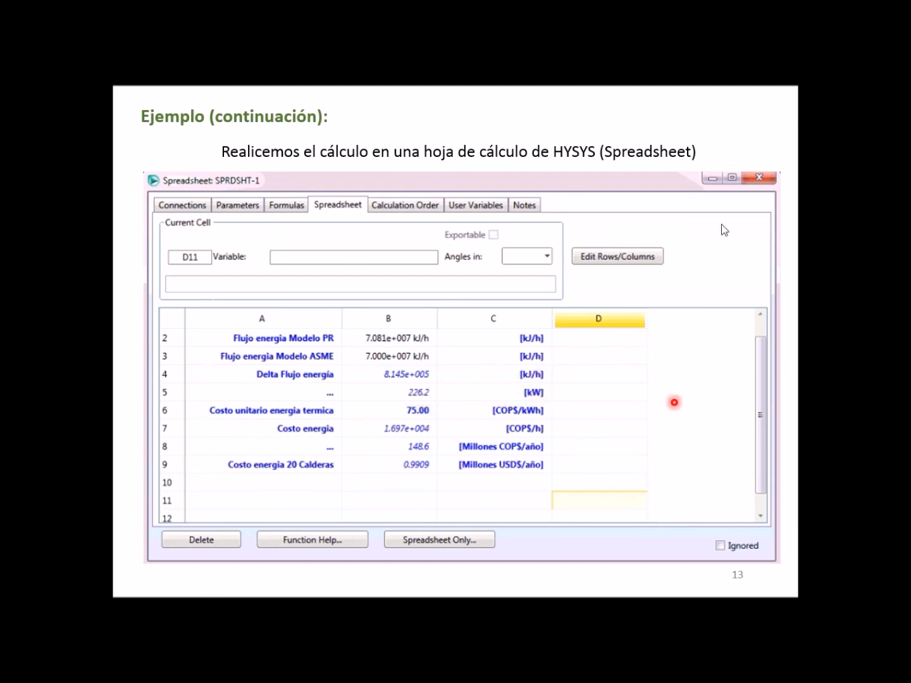
pyautogui.hotkey('alt', 'Tab')
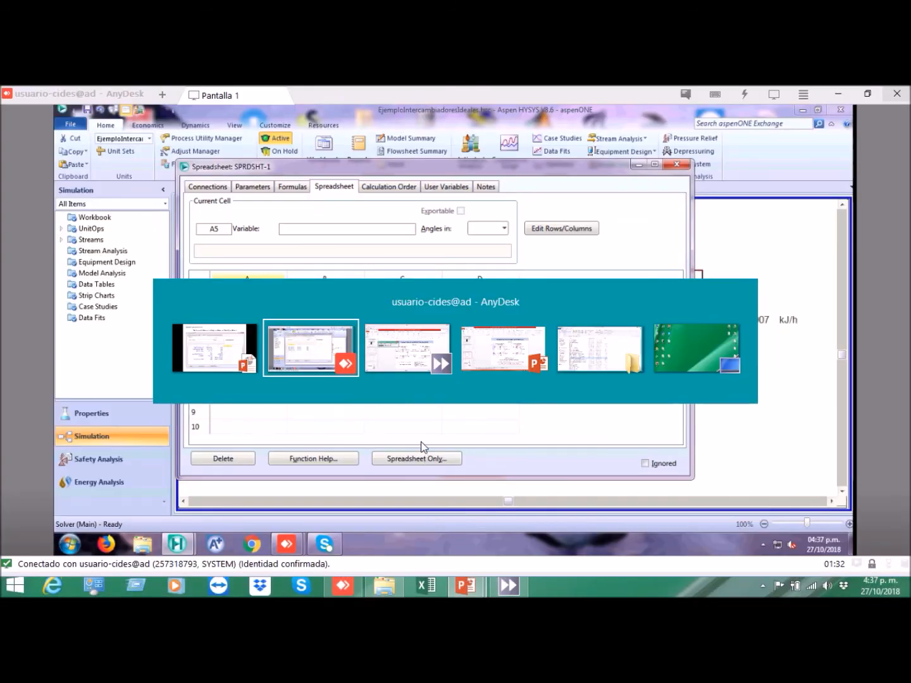
pyautogui.click(351, 358)
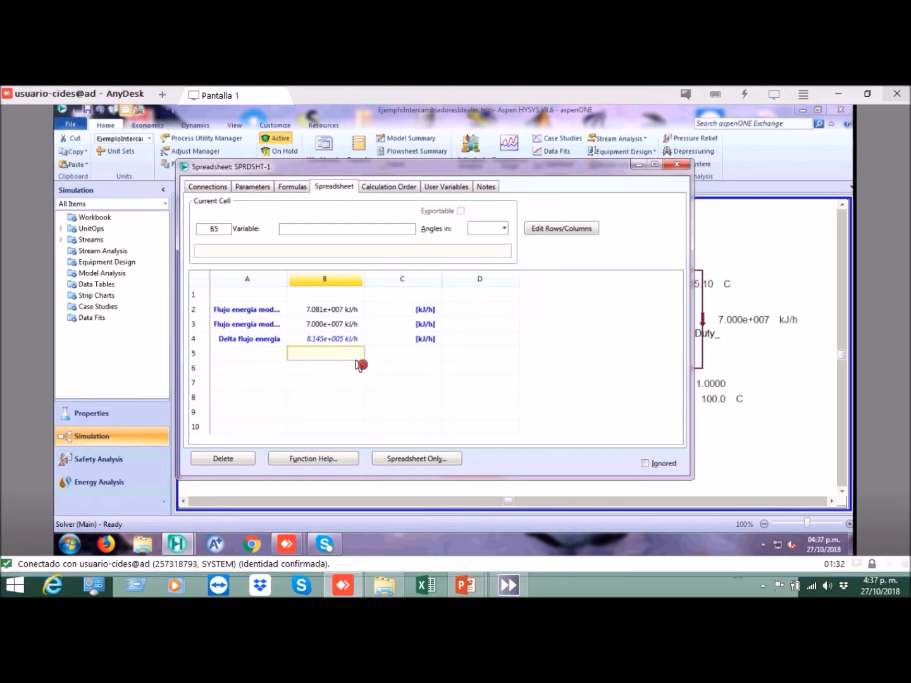
# - Enter the row label "..." in cell A5 and the unit label [kW] in cell C5
pyautogui.press('Left')
pyautogui.write('...')
pyautogui.press('Return')
pyautogui.press('Up')
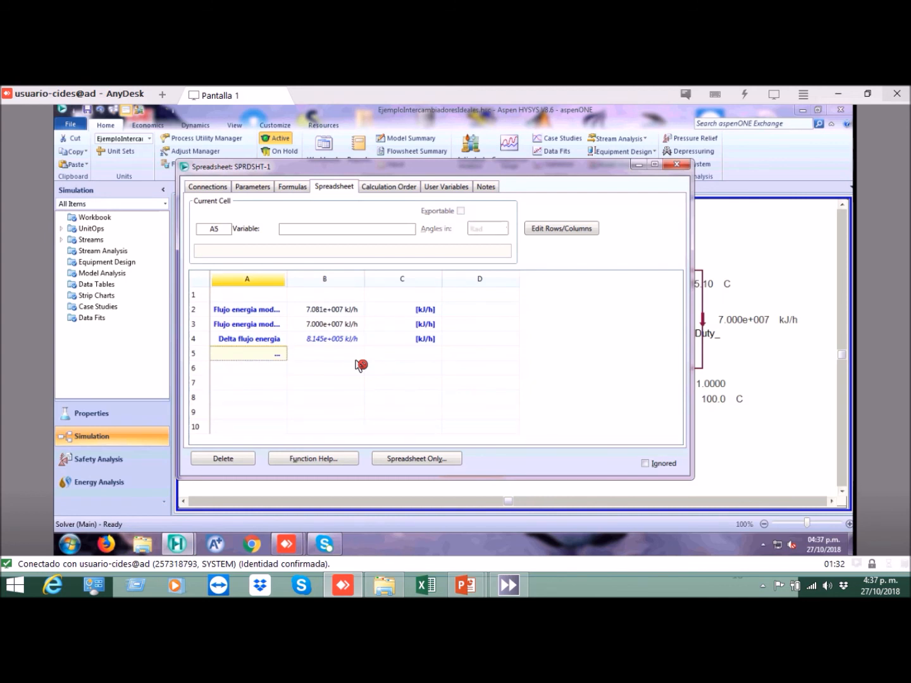
pyautogui.press('Right')
pyautogui.press('Right')
pyautogui.write('[')
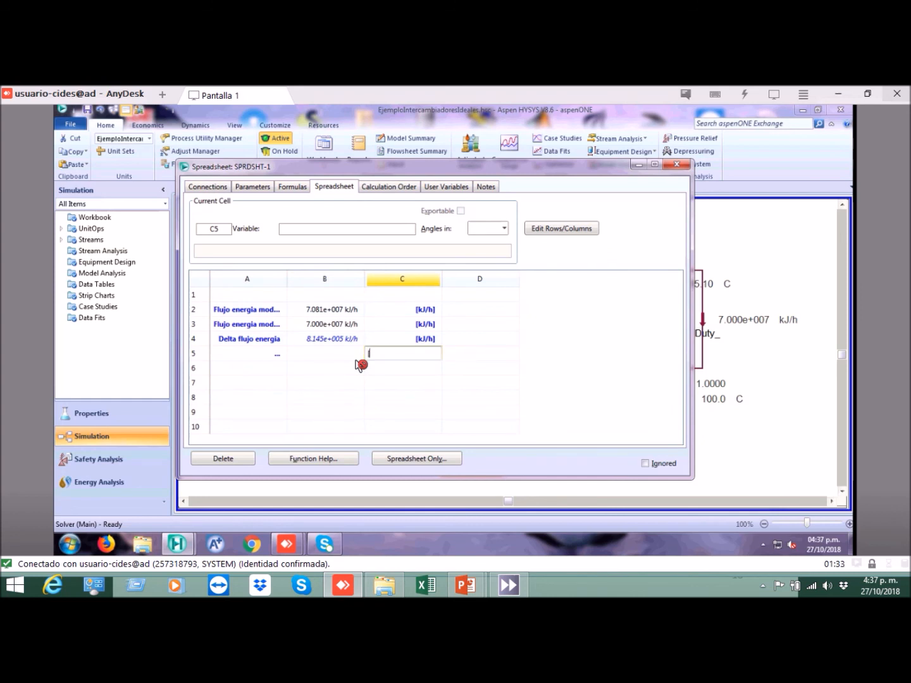
pyautogui.press('Return')
pyautogui.press('Up')
# - Enter the formula =b4/3600 in cell B5 to convert the energy flow difference to kW
pyautogui.press('Left')
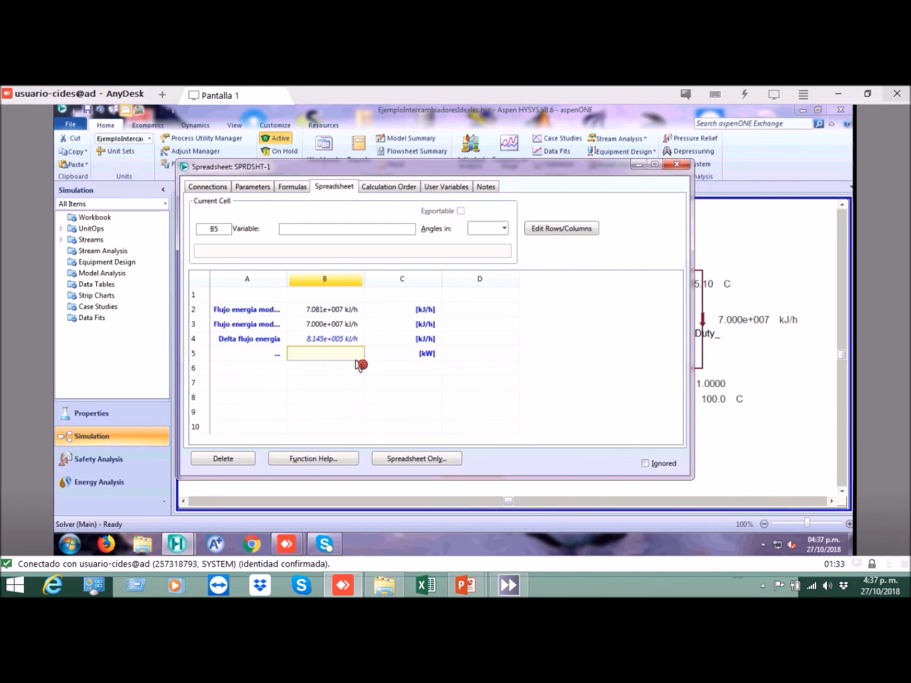
pyautogui.press('Up')
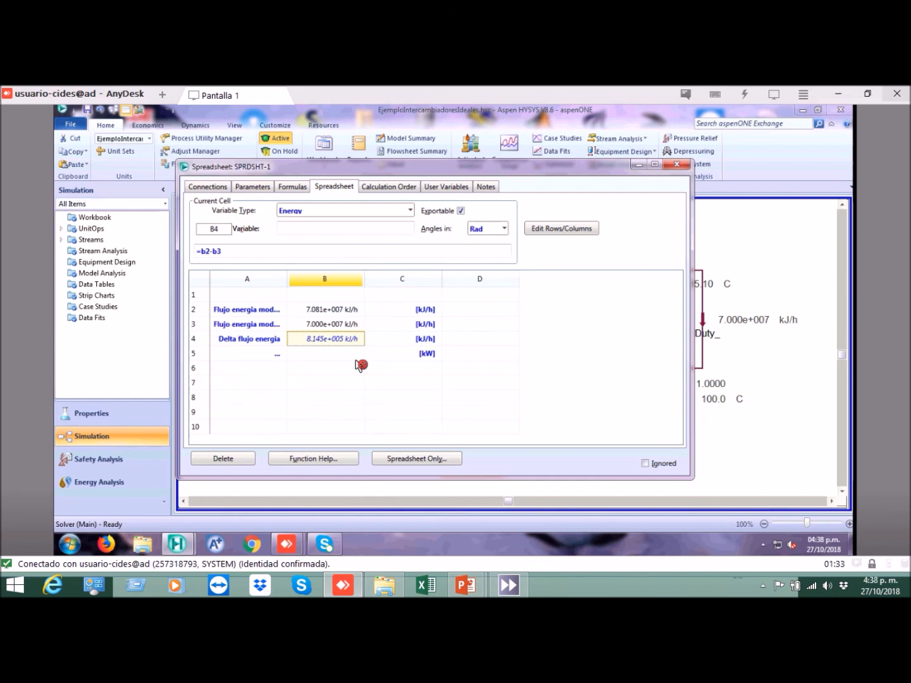
pyautogui.click(356, 359)
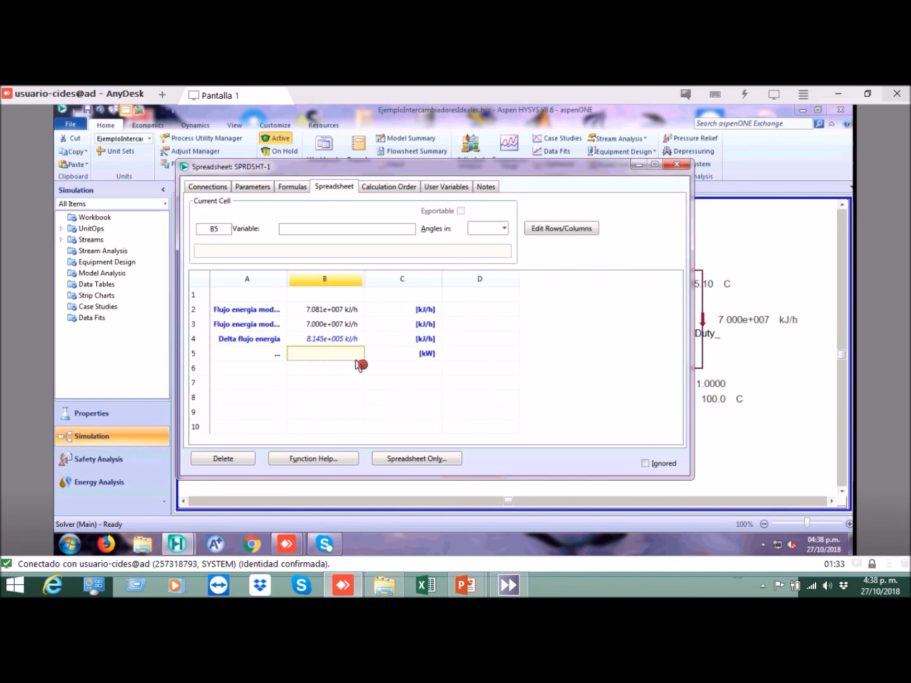
pyautogui.write('=')
pyautogui.press('Return')
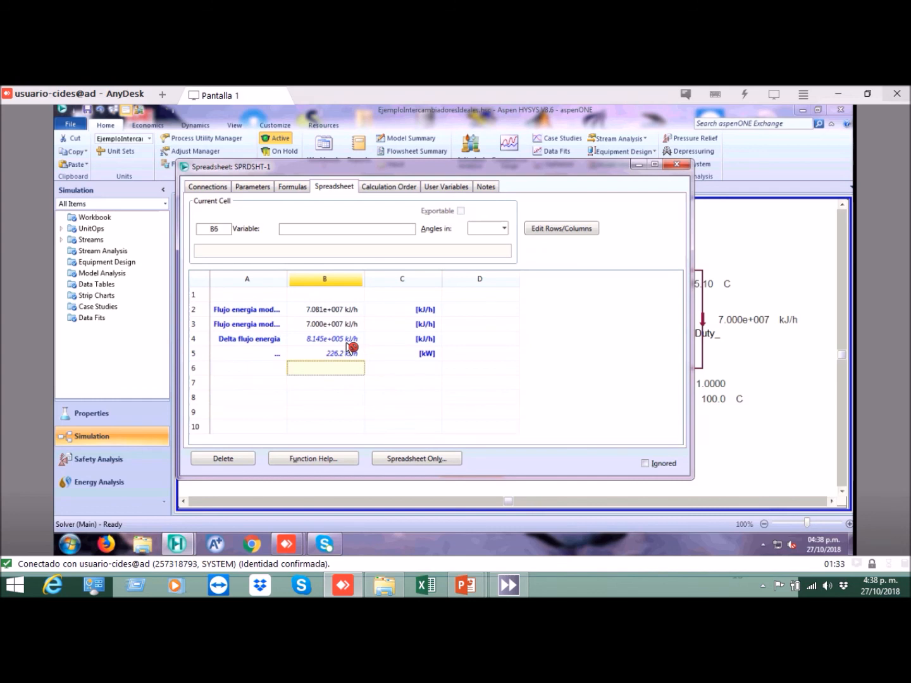
# - Compare the units shown in B4 and B5 with the labels in C4 and C5
pyautogui.click(348, 348)
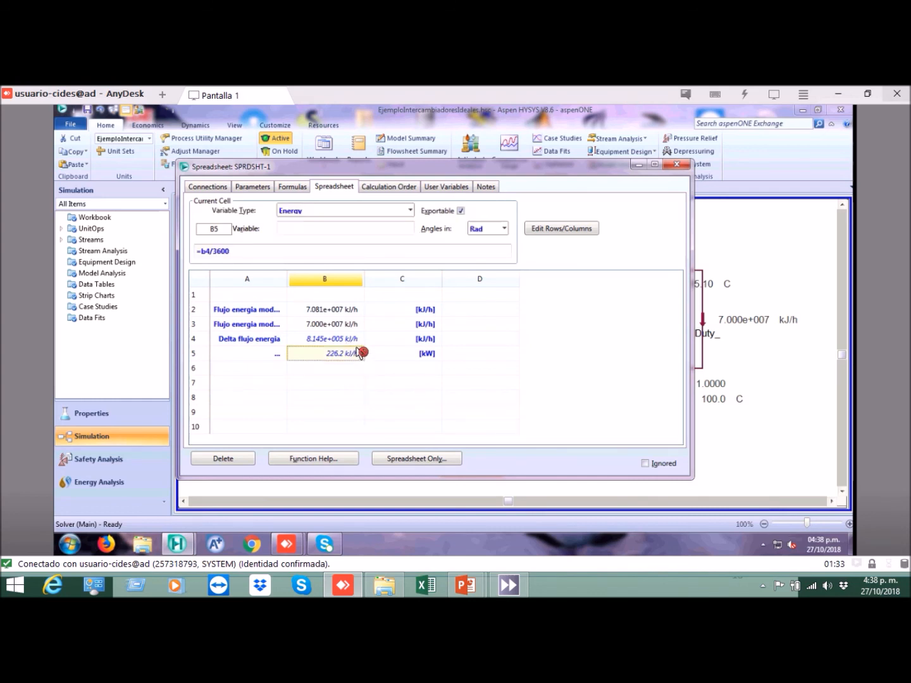
pyautogui.click(358, 342)
pyautogui.click(359, 357)
pyautogui.click(430, 357)
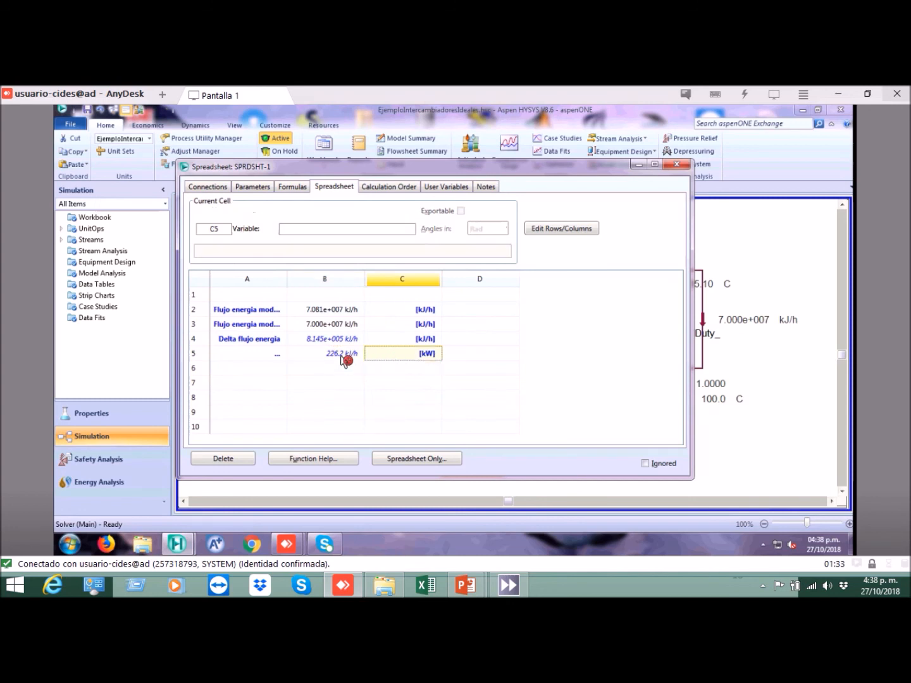
pyautogui.click(355, 353)
pyautogui.click(354, 342)
pyautogui.click(403, 342)
pyautogui.click(354, 356)
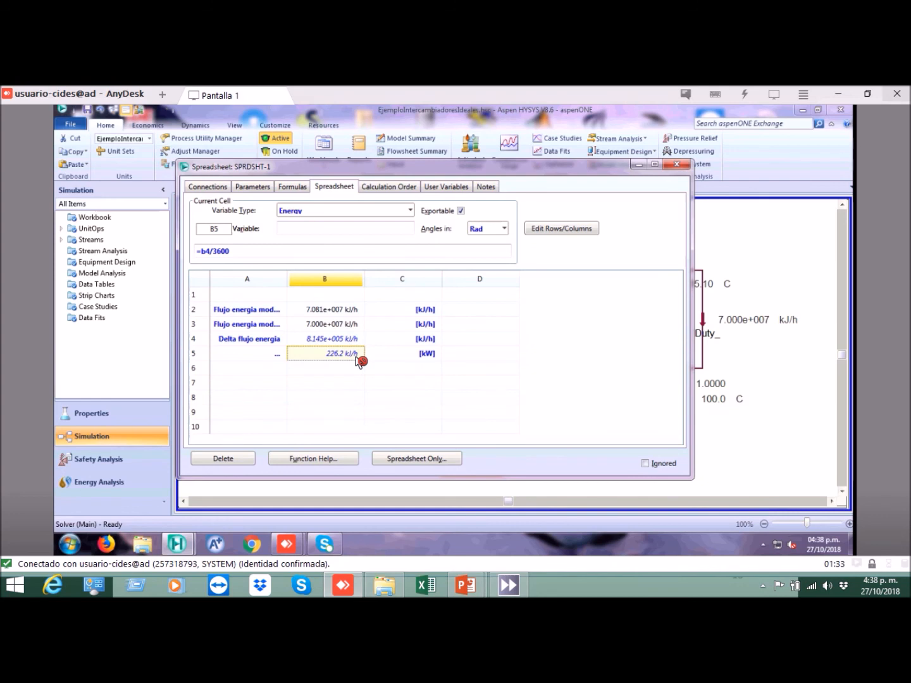
pyautogui.click(426, 358)
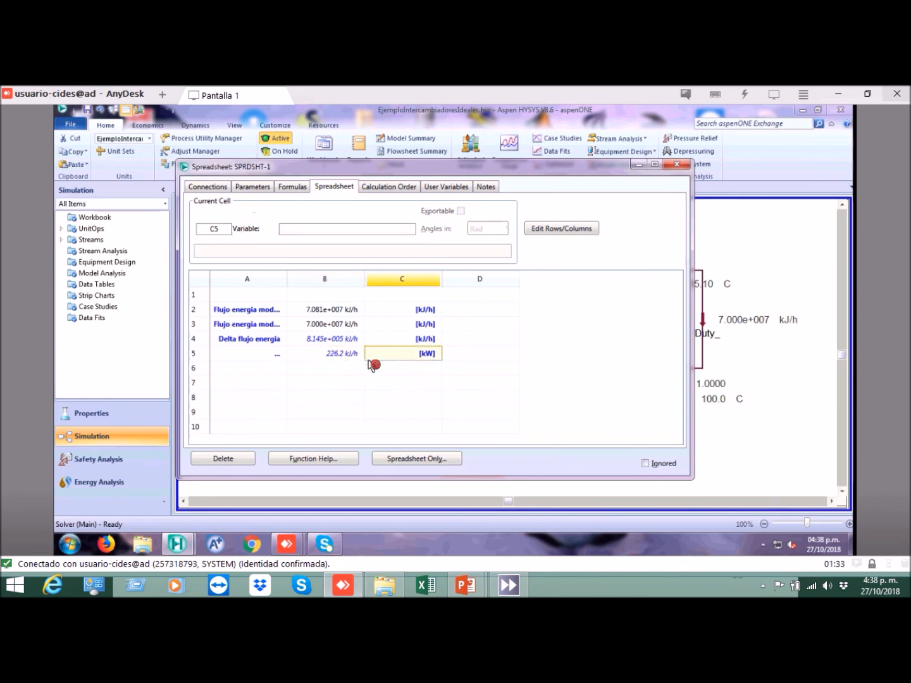
pyautogui.click(342, 355)
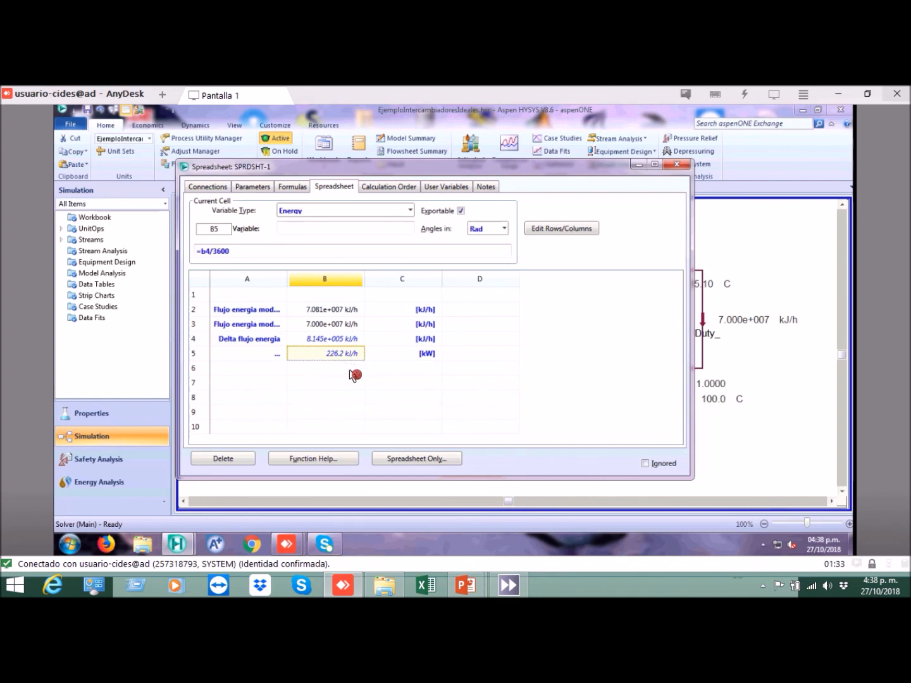
pyautogui.click(424, 358)
pyautogui.click(344, 355)
pyautogui.click(381, 363)
pyautogui.click(356, 361)
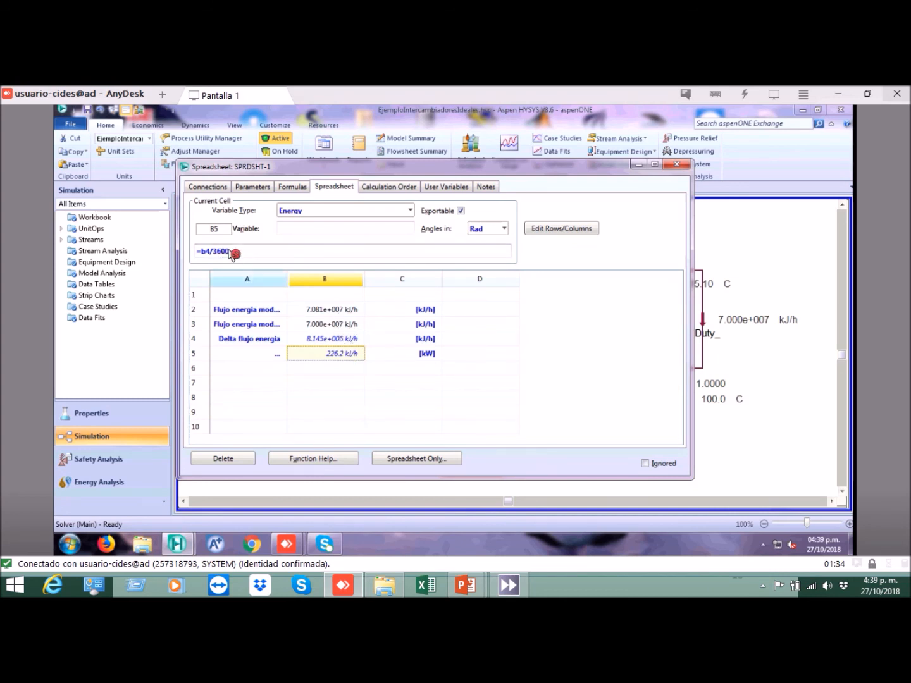
# - Review the conversion formula in B5 and the unit labels in cells C2 through C5
pyautogui.click(352, 367)
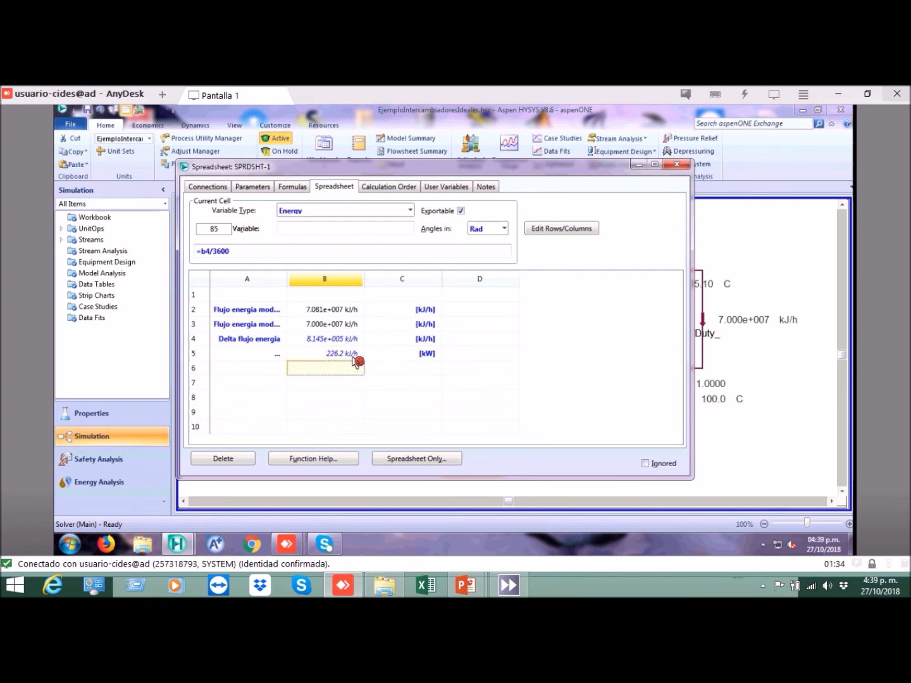
pyautogui.click(355, 358)
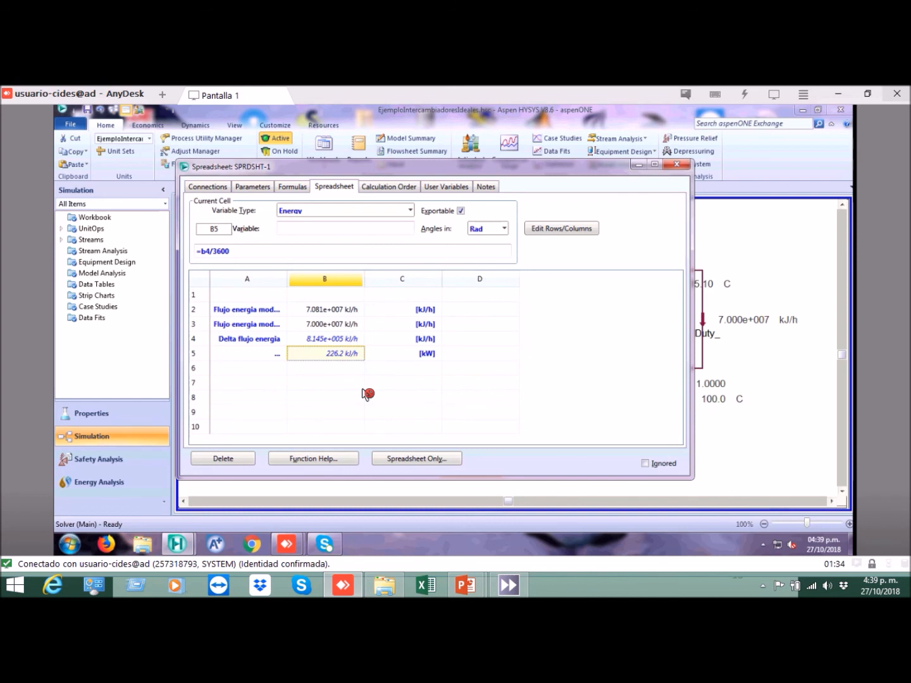
pyautogui.click(427, 323)
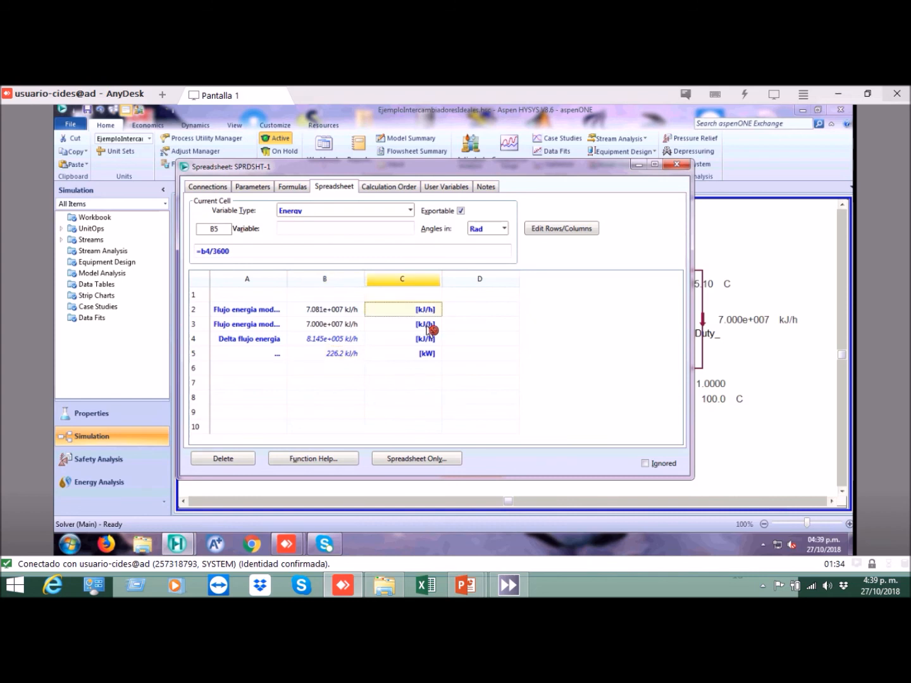
pyautogui.click(424, 341)
pyautogui.click(426, 356)
pyautogui.click(432, 311)
pyautogui.click(430, 326)
pyautogui.click(425, 357)
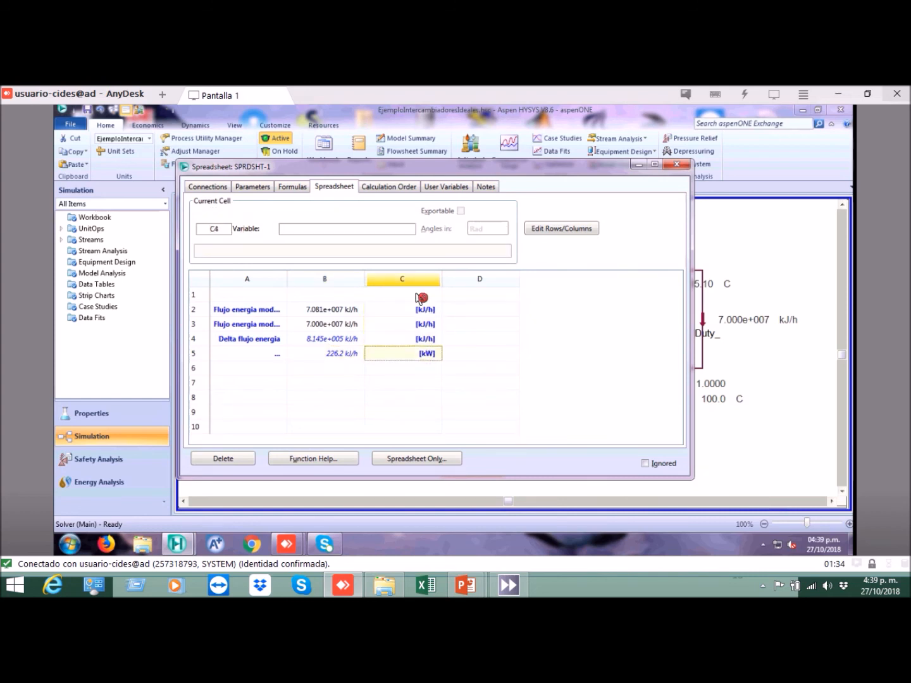
# - Change the variable type of cell B5 from Energy to Unitless
pyautogui.click(345, 361)
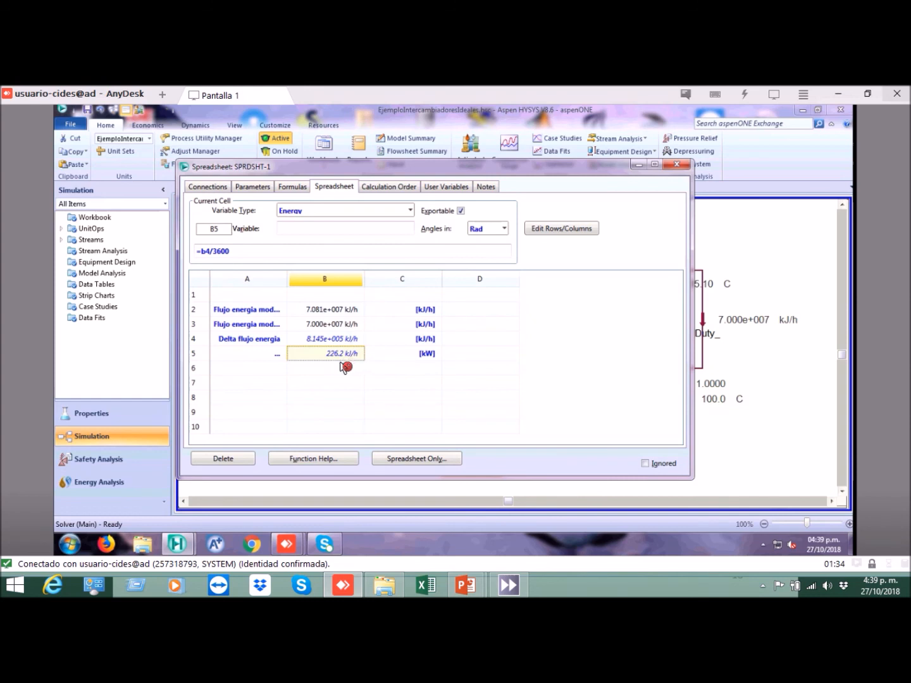
pyautogui.click(246, 215)
pyautogui.click(320, 212)
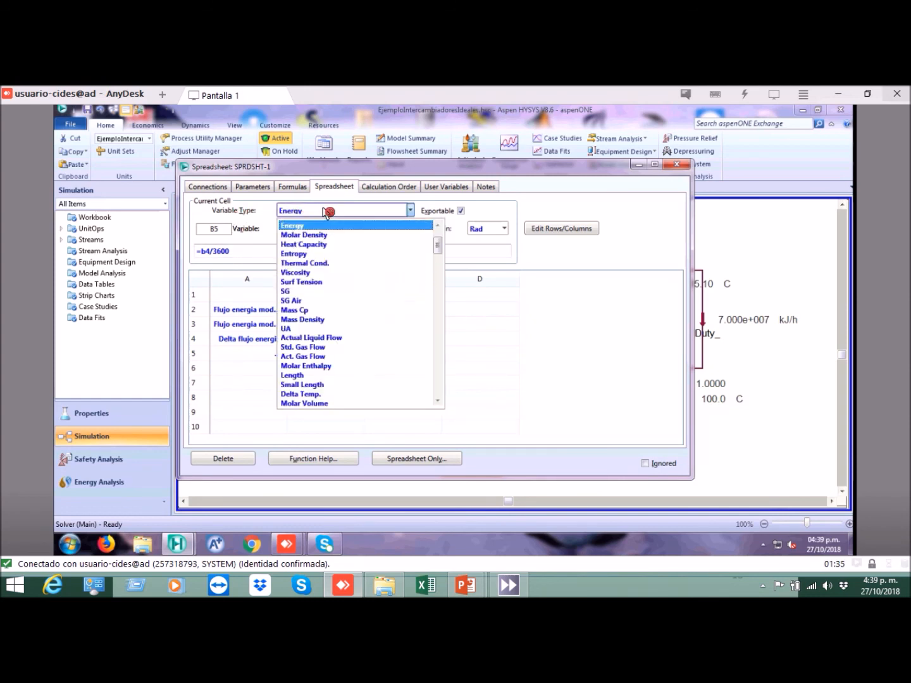
pyautogui.moveTo(441, 246); pyautogui.dragTo(442, 226)
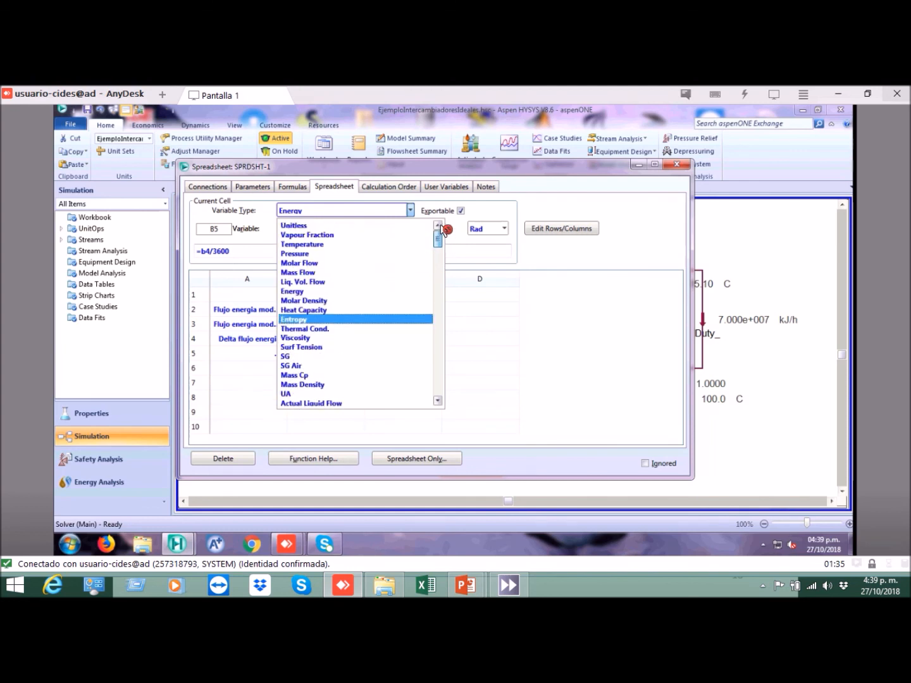
pyautogui.click(303, 228)
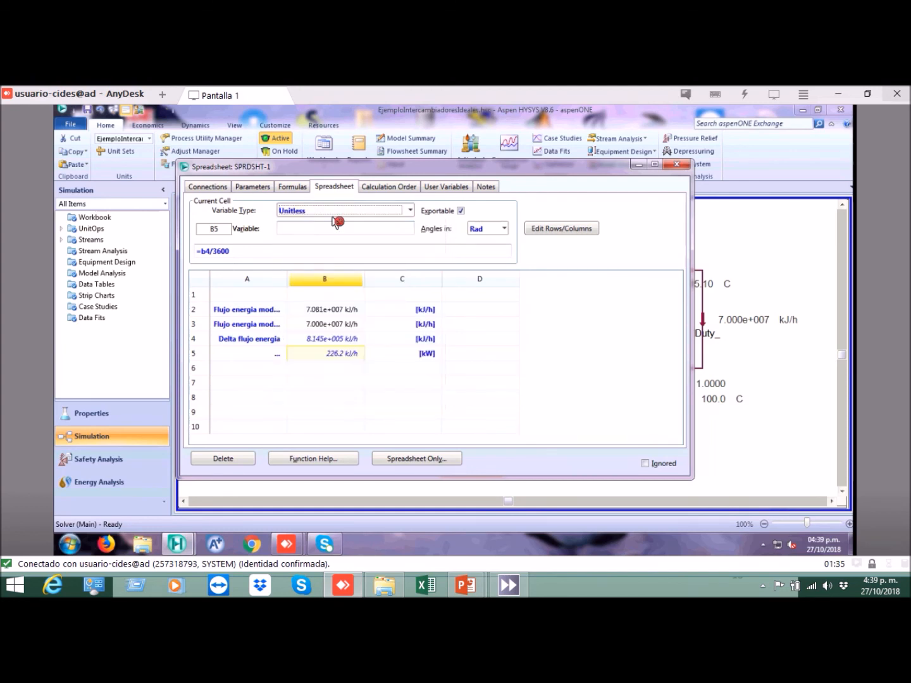
pyautogui.click(352, 368)
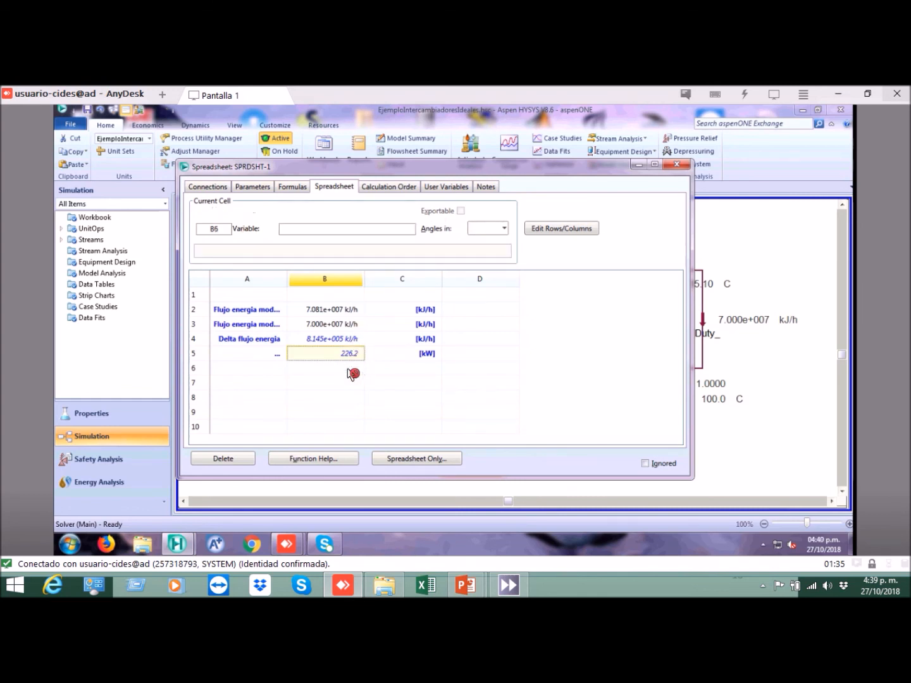
# - Compare the energy flow values in cells B2 through B5 with their unit labels in column C
pyautogui.press('Up')
pyautogui.press('Up')
pyautogui.press('Up')
pyautogui.press('Up')
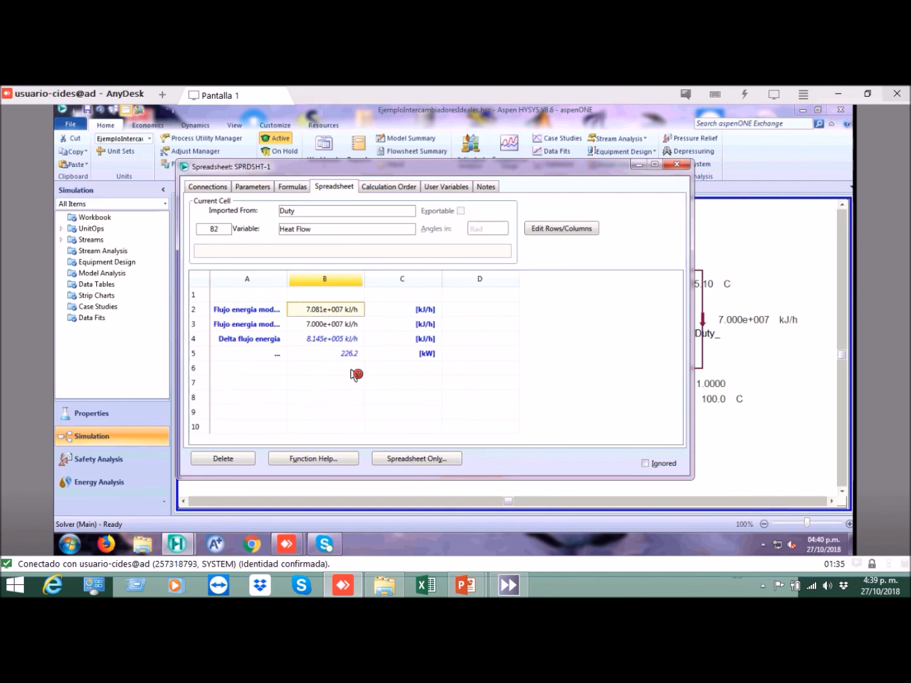
pyautogui.press('Right')
pyautogui.press('Left')
pyautogui.press('Right')
pyautogui.press('Left')
pyautogui.press('Down')
pyautogui.press('Right')
pyautogui.press('Left')
pyautogui.press('Down')
pyautogui.press('Down')
pyautogui.press('Up')
pyautogui.press('Right')
pyautogui.press('Left')
pyautogui.press('Right')
pyautogui.press('Left')
pyautogui.press('Right')
pyautogui.press('Left')
pyautogui.press('Down')
pyautogui.press('Right')
pyautogui.press('Left')
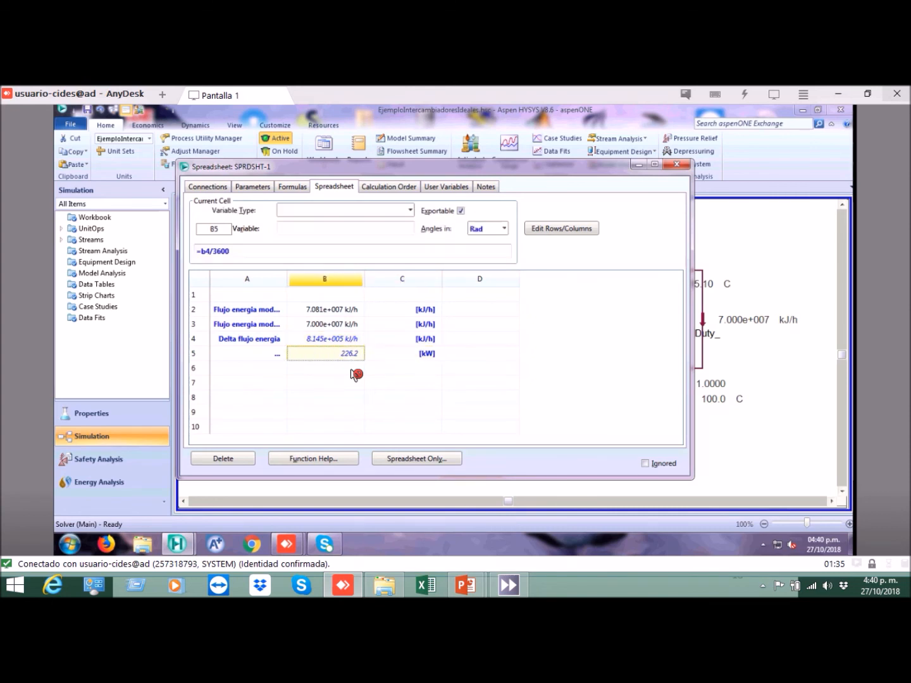
# - Examine the converted energy difference in B5 together with its kW unit label in C5
pyautogui.press('Left')
pyautogui.press('Right')
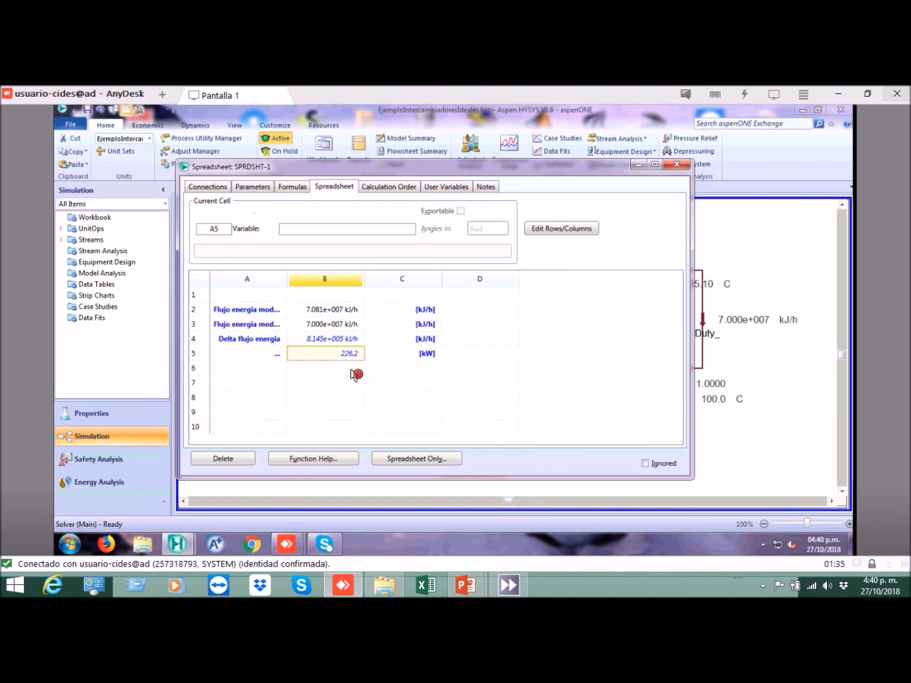
pyautogui.press('Up')
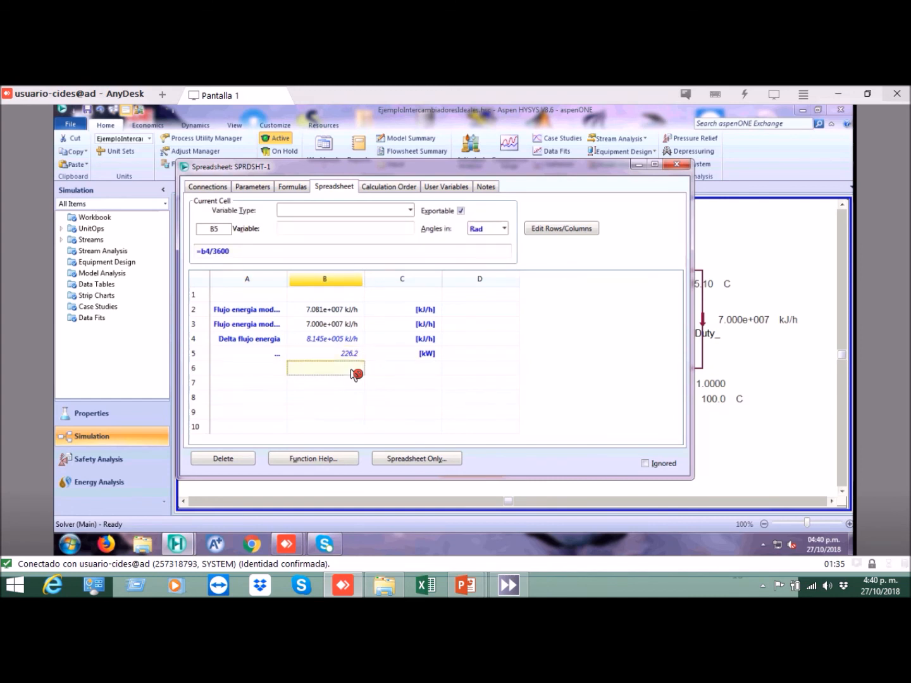
pyautogui.press('Down')
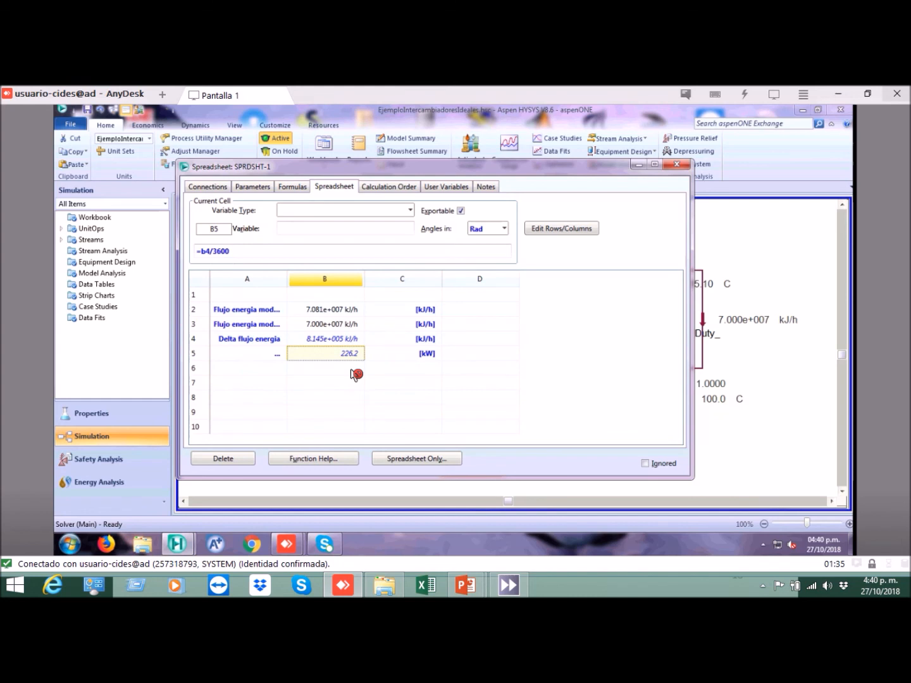
pyautogui.press('Right')
pyautogui.press('Left')
pyautogui.press('Right')
pyautogui.press('Left')
pyautogui.press('Right')
pyautogui.press('Left')
pyautogui.press('Left')
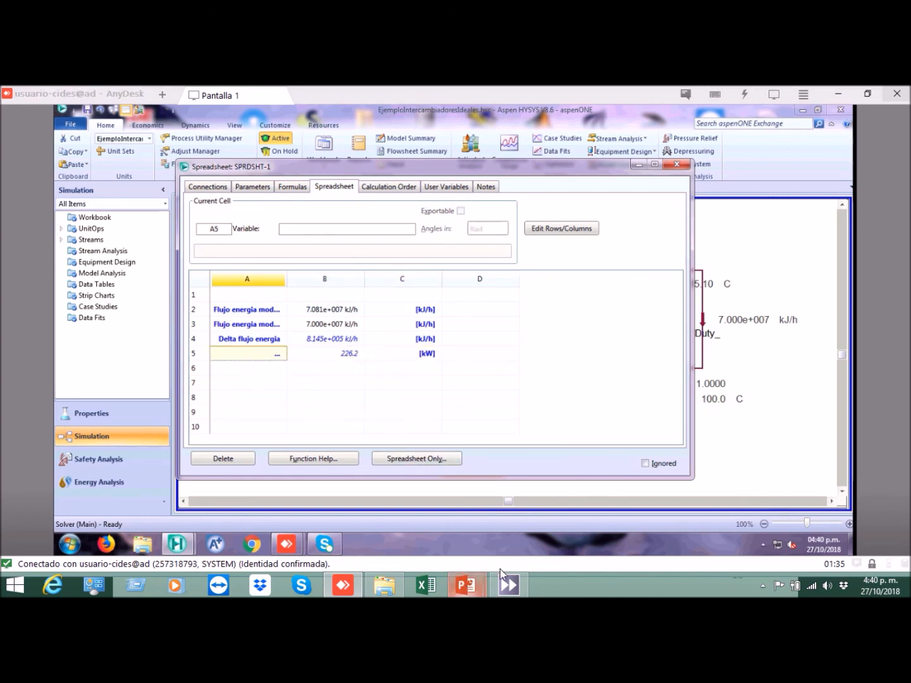
# - Switch to the PowerPoint slide to check the example spreadsheet's cost rows, and return to the HYSYS spreadsheet
pyautogui.moveTo(463, 584)
pyautogui.click(517, 500)
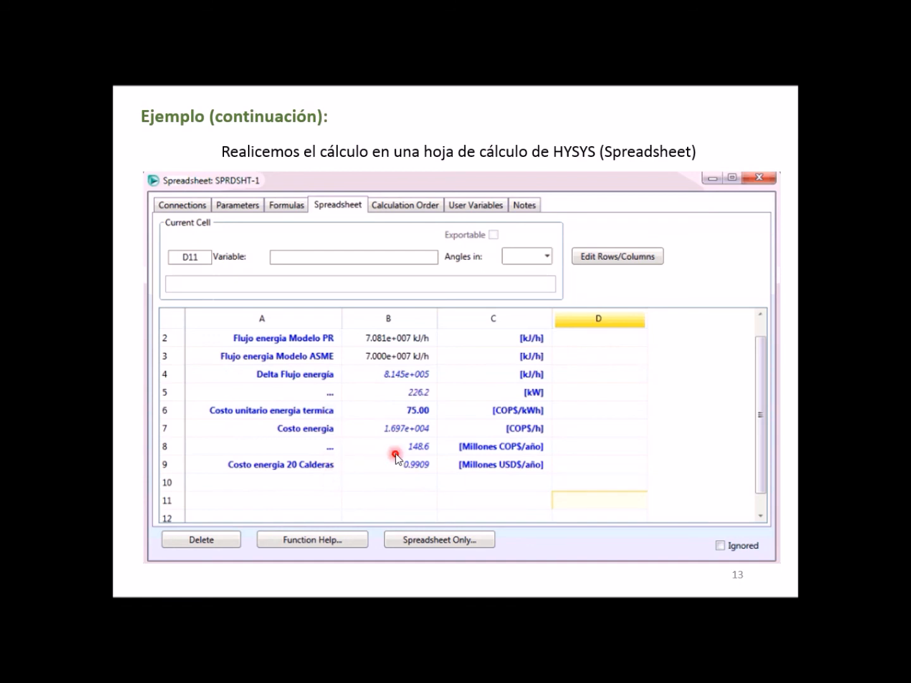
pyautogui.hotkey('alt', 'Tab')
pyautogui.hotkey('alt', 'Tab')
pyautogui.hotkey('alt', 'Tab')
pyautogui.hotkey('alt', 'Tab')
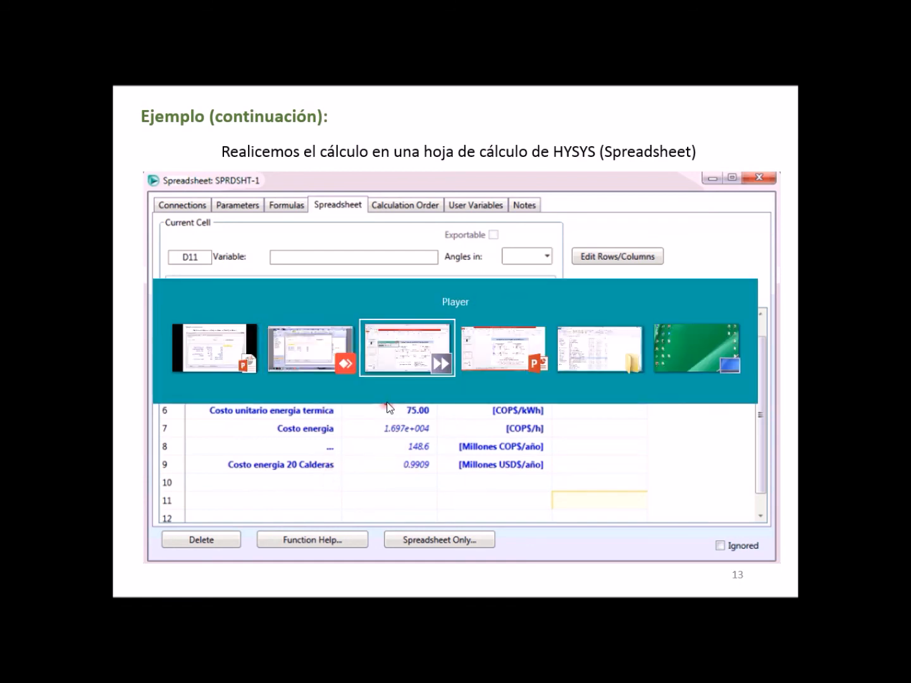
pyautogui.hotkey('alt', 'Tab')
pyautogui.hotkey('alt', 'Tab')
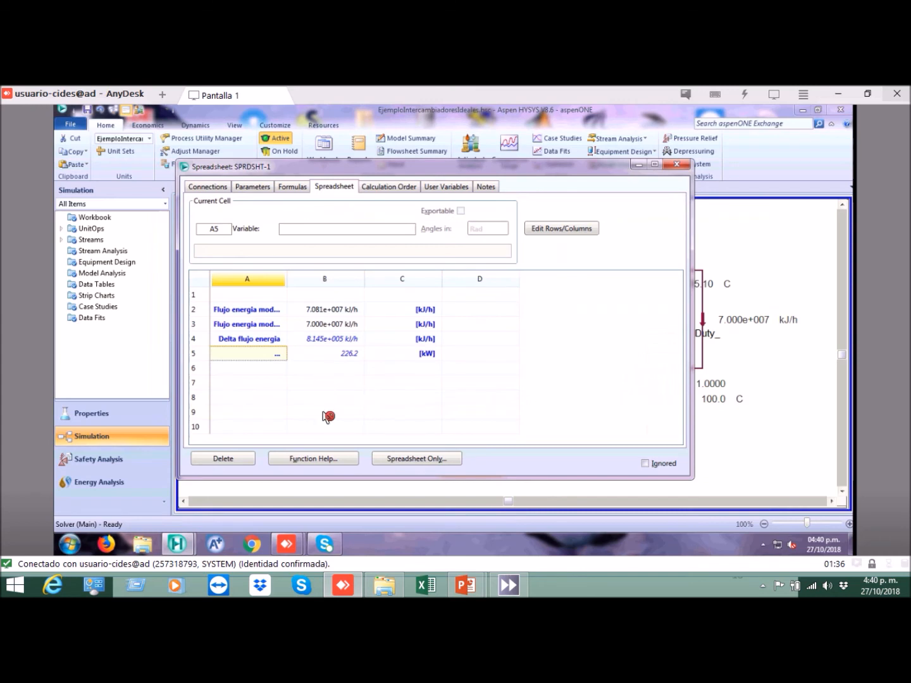
# - Enter the row labels "Costo unitario energia", "Costos energia", "..." and "Costo 20 calderas" in cells A6 through A9
pyautogui.click(265, 373)
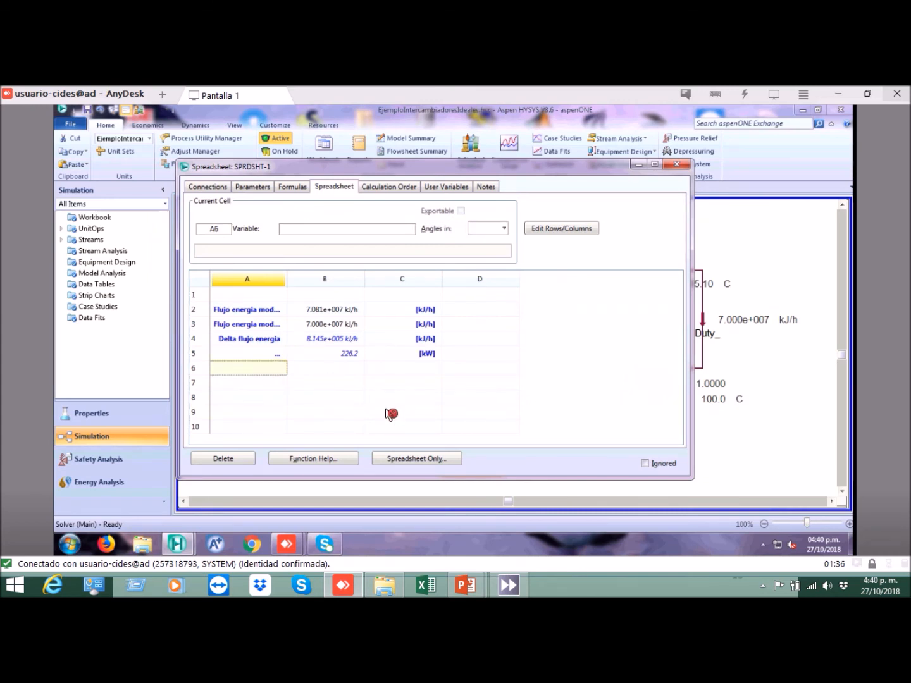
pyautogui.write('Costo unitario energia')
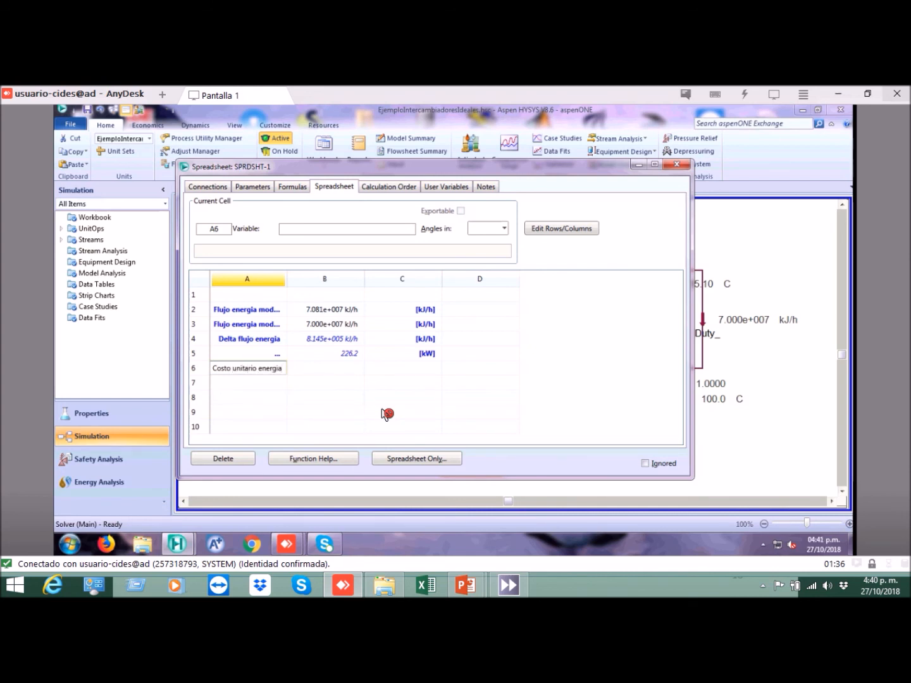
pyautogui.press('Return')
pyautogui.write('Co')
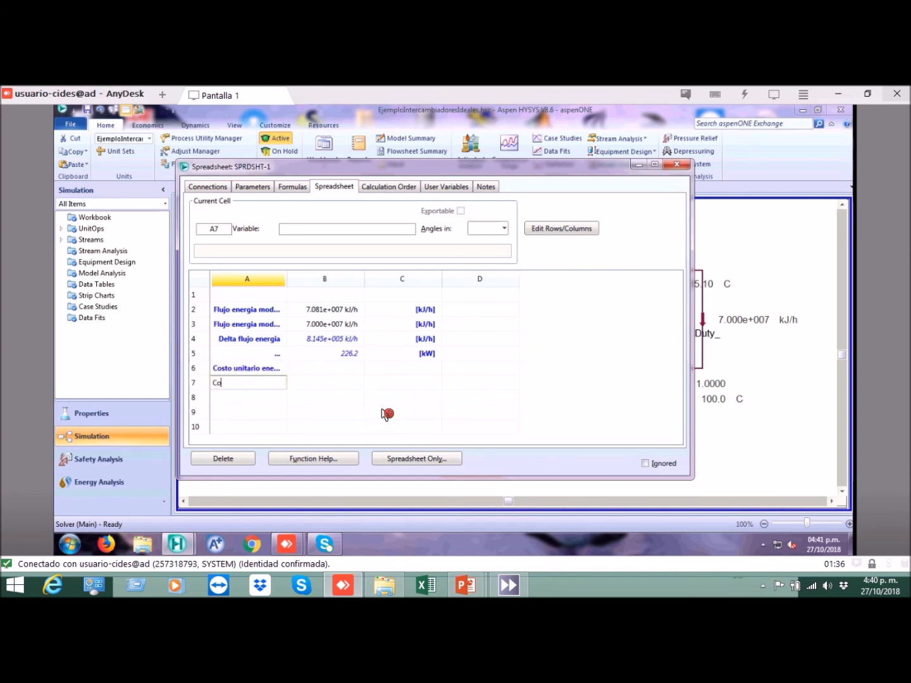
pyautogui.write('stos energia')
pyautogui.press('Return')
pyautogui.write('.')
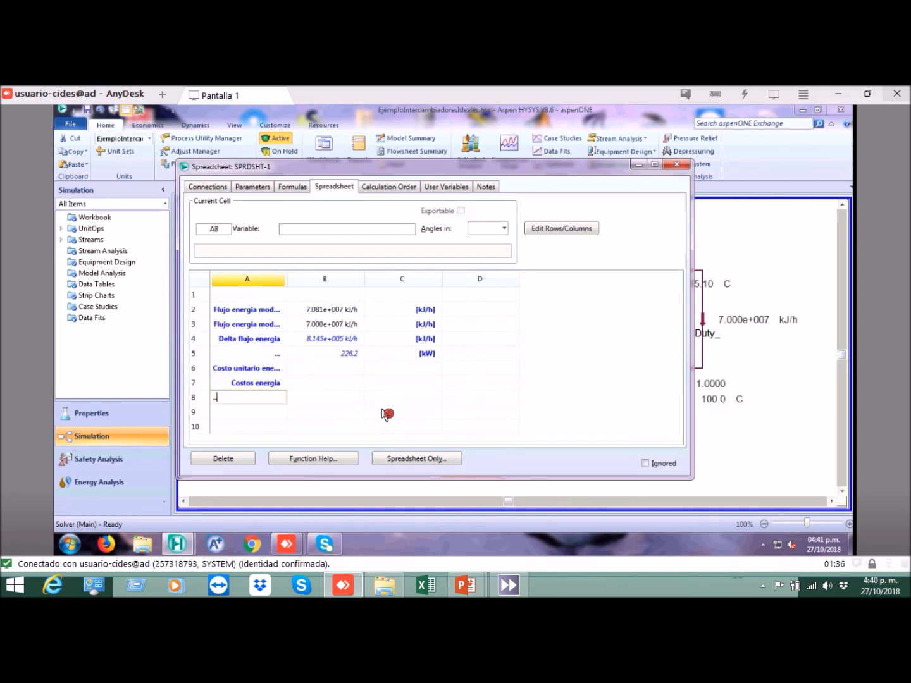
pyautogui.press('Return')
pyautogui.write('Costo')
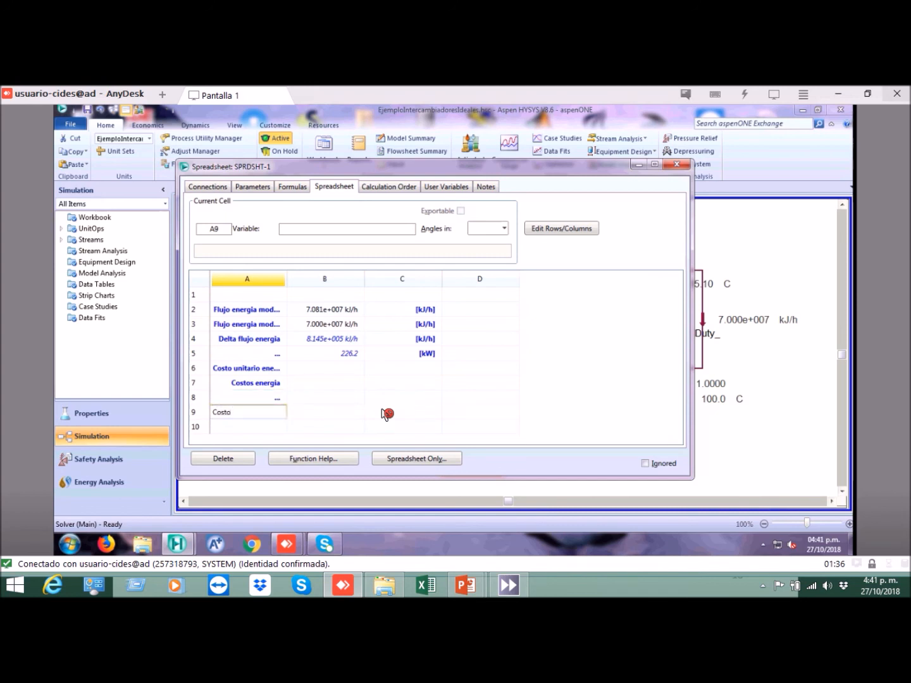
pyautogui.press('Return')
# - Widen column A so that its full row labels fit
pyautogui.press('Up')
pyautogui.press('Up')
pyautogui.press('Up')
pyautogui.press('Up')
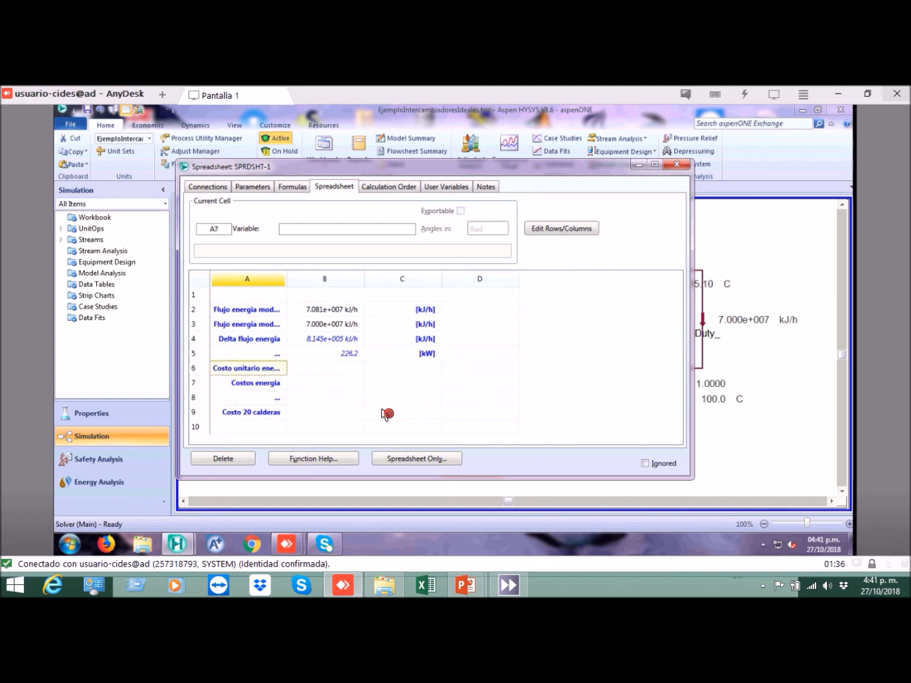
pyautogui.press('Right')
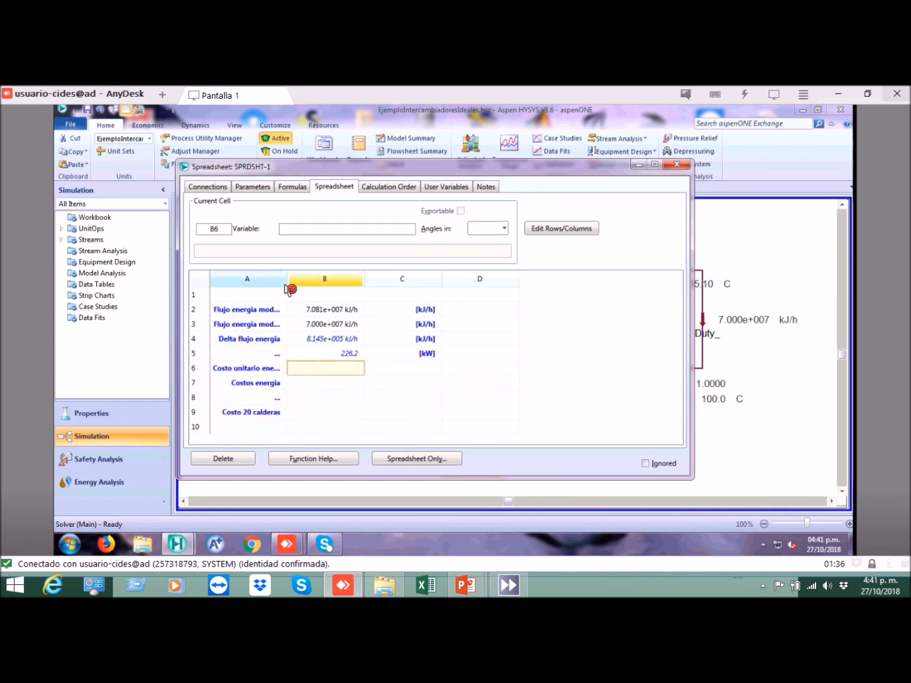
pyautogui.moveTo(289, 282); pyautogui.dragTo(323, 281)
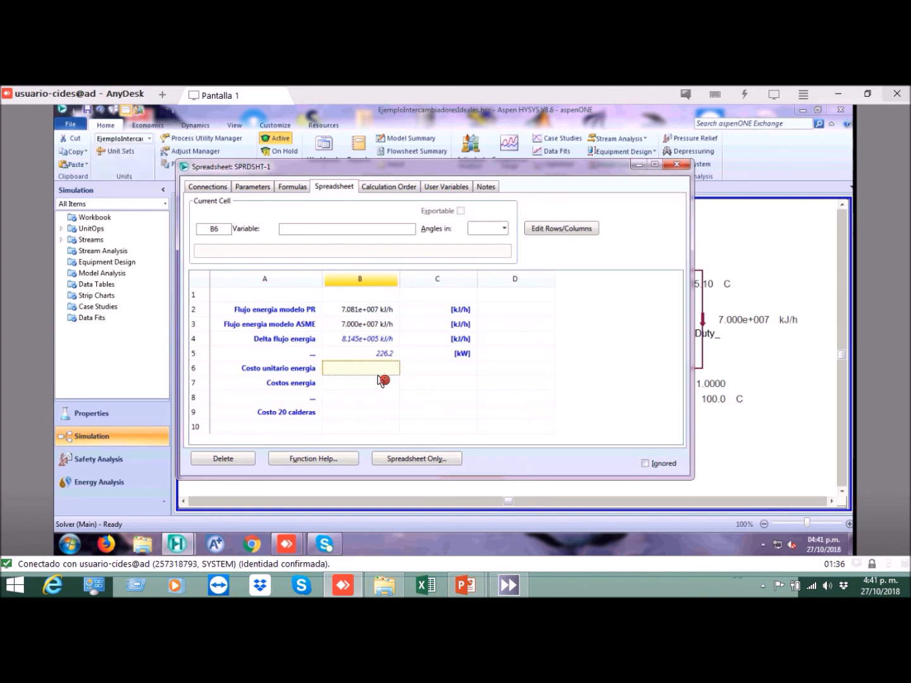
# - Enter 75 in B6 as the unit energy cost and label its unit [COP$/kWh] in C6
pyautogui.write('75')
pyautogui.press('Return')
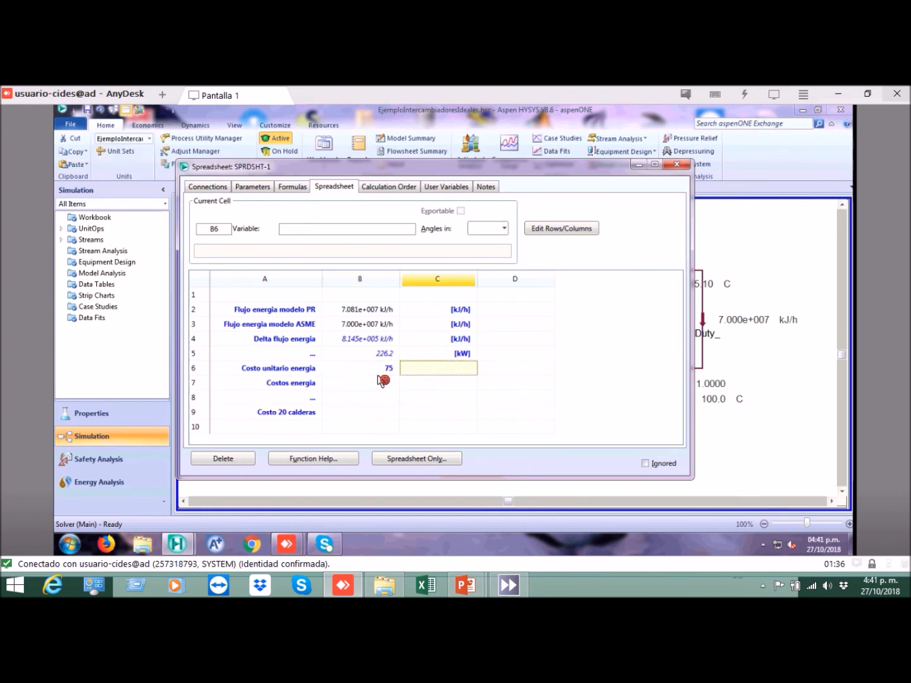
pyautogui.write('[COP$/kwh')
pyautogui.press('Return')
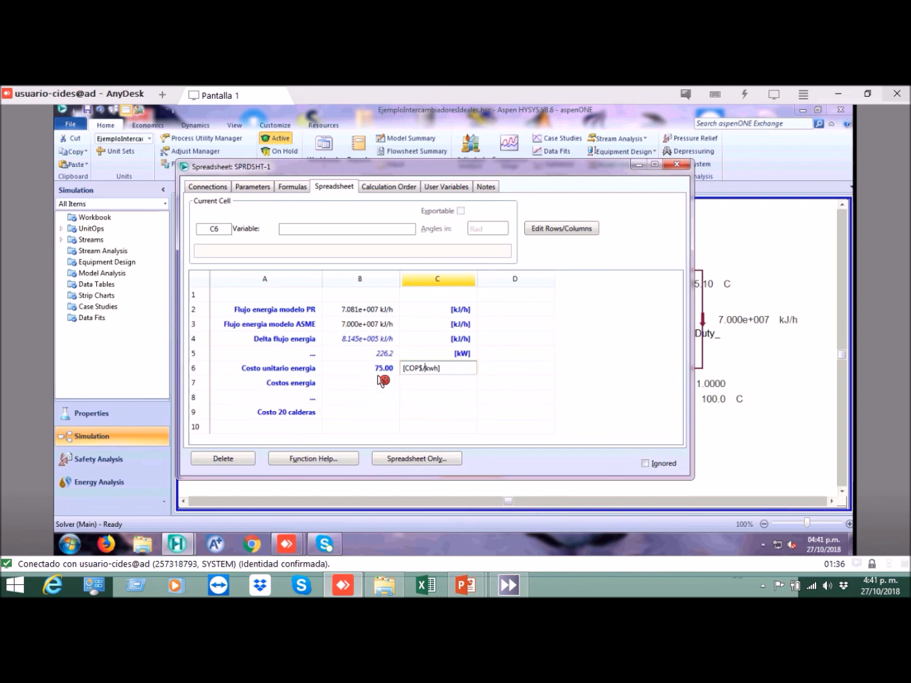
pyautogui.press('Return')
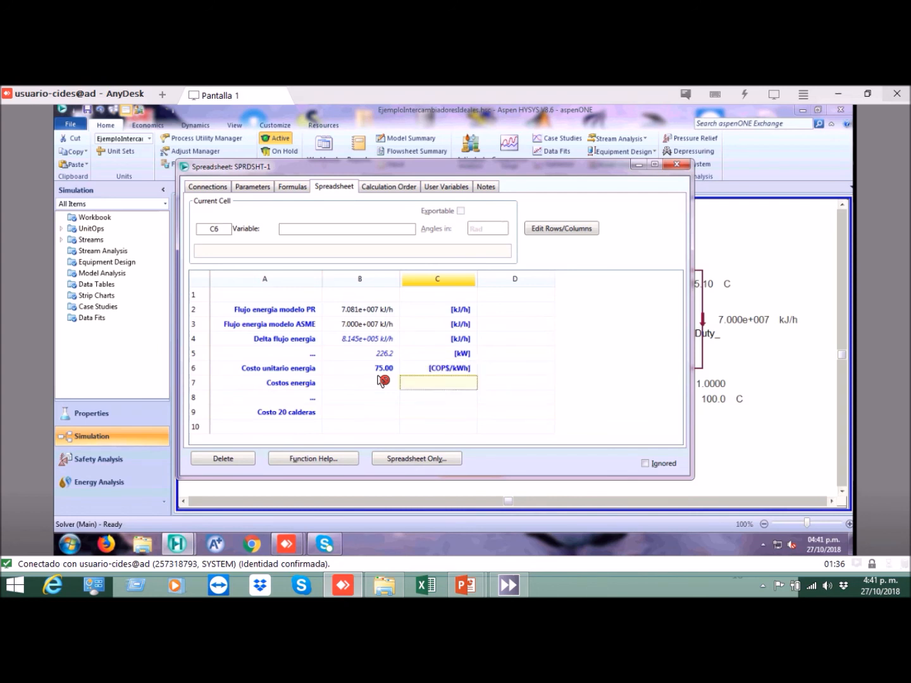
# - Copy the C6 unit label into C7 and edit it to read [COP$/h]
pyautogui.press('Up')
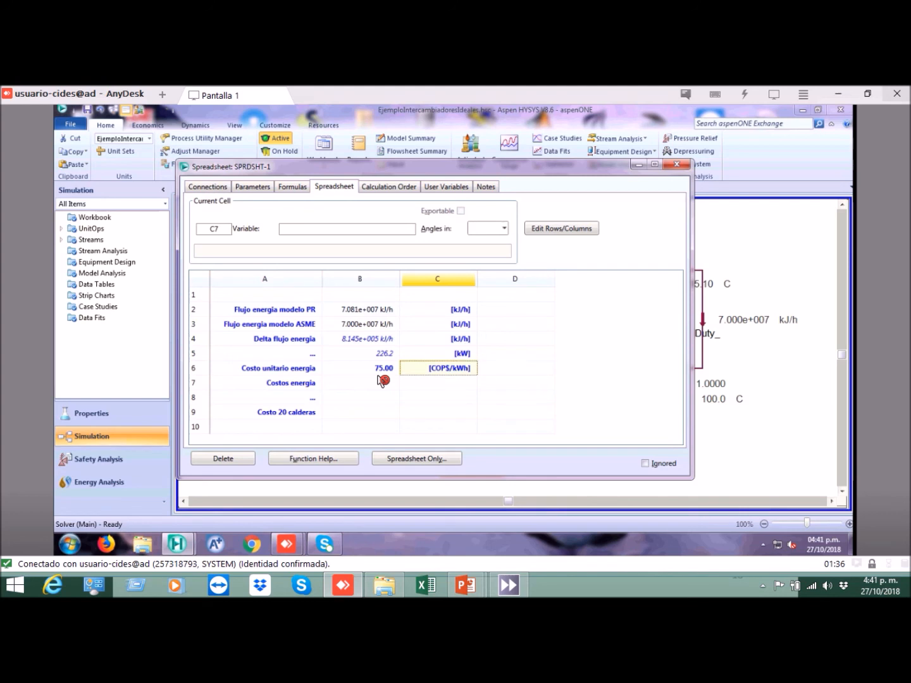
pyautogui.press('Down')
pyautogui.write('[COP$/kWh]')
pyautogui.press('F2')
pyautogui.press('Left')
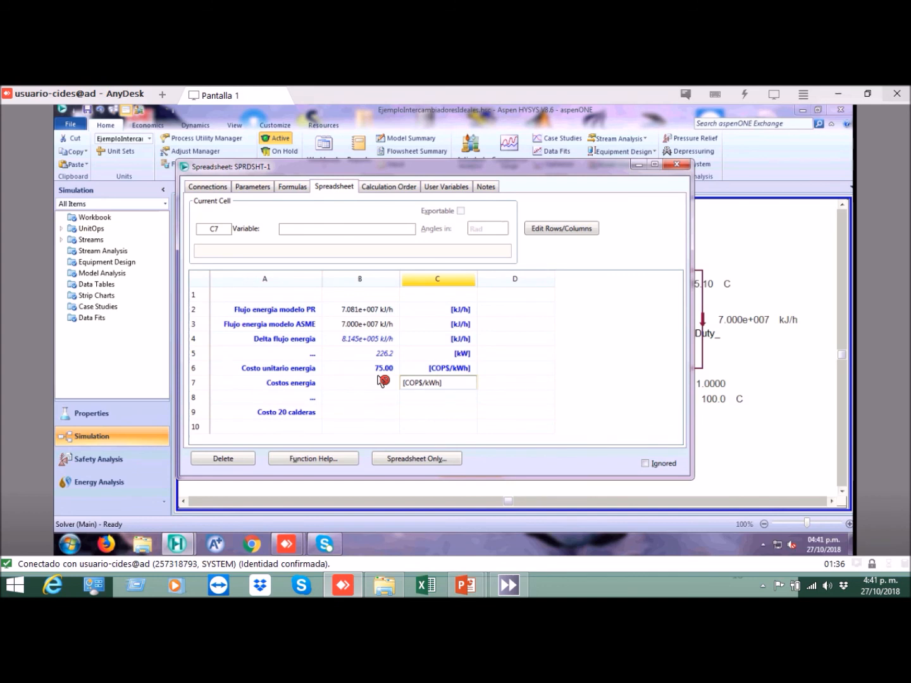
pyautogui.press('Return')
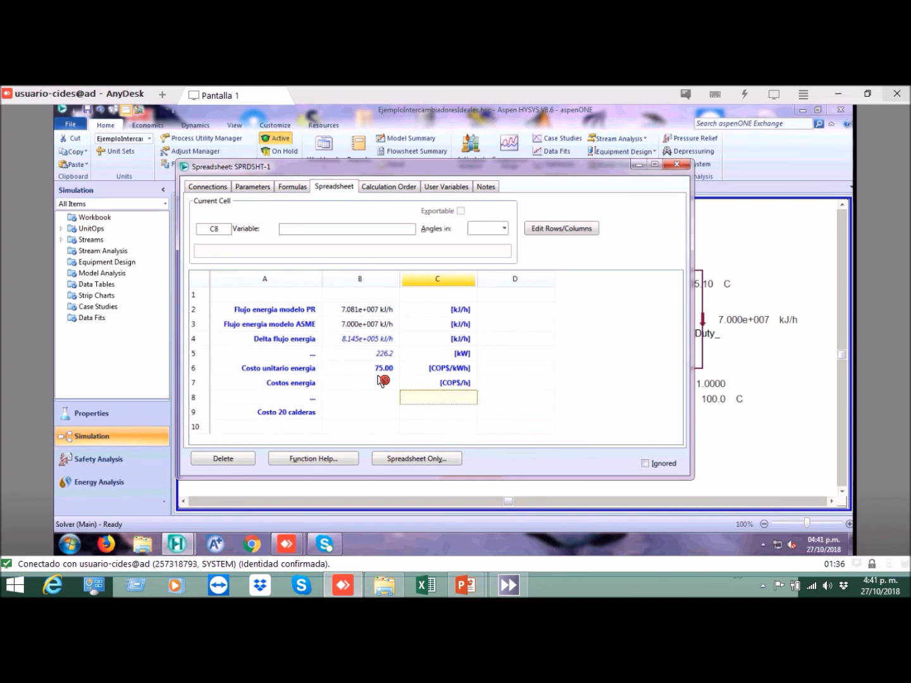
# - Copy the C7 unit label into C8 and edit it to read [Millones COP$/año]
pyautogui.press('Left')
pyautogui.press('Up')
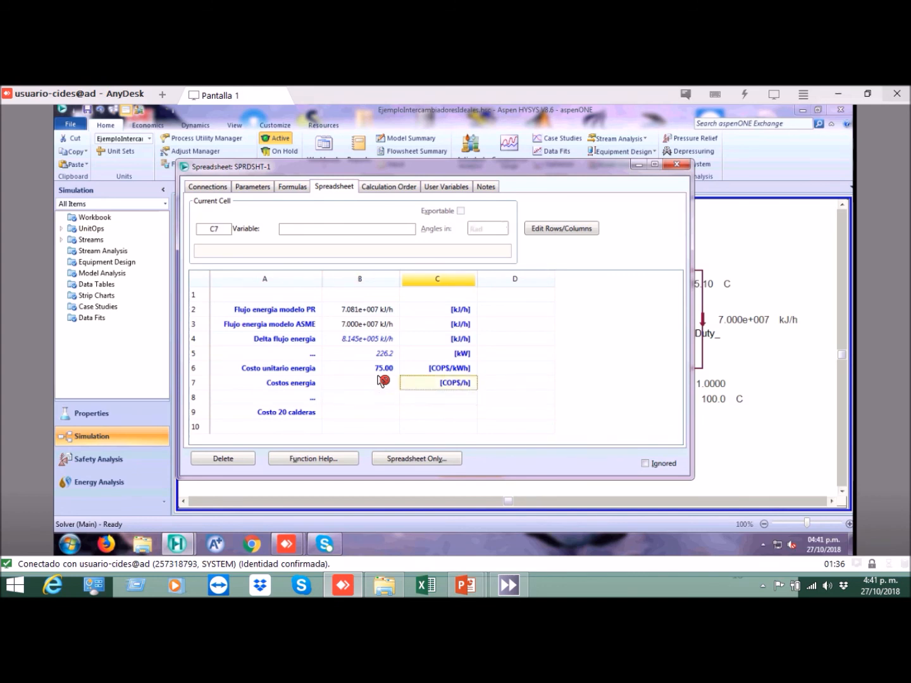
pyautogui.press('Down')
pyautogui.write('[COP$/h]')
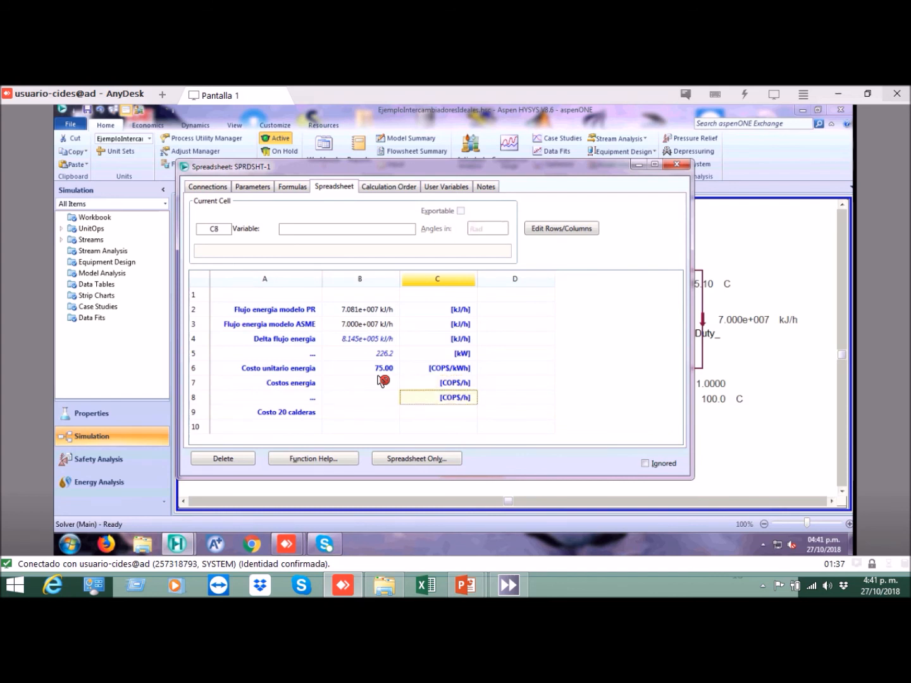
pyautogui.press('Home')
pyautogui.write('Millones')
pyautogui.press('Return')
# - Copy the C8 unit label into C9 and edit it to read [Millones USD$/año]
pyautogui.press('Down')
pyautogui.write('[Millones COP$/año]')
pyautogui.press('F2')
pyautogui.press('Home')
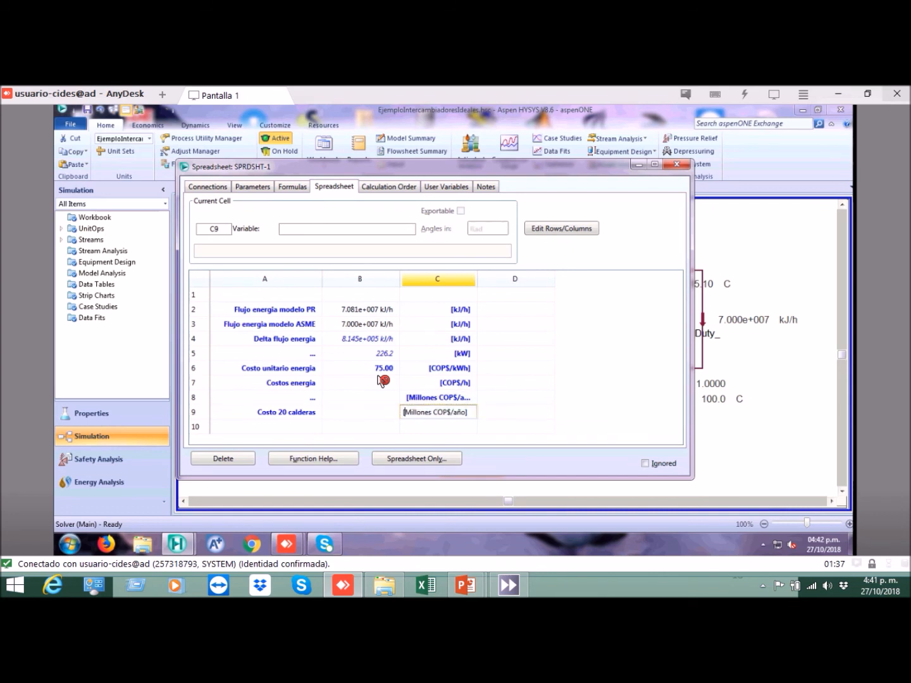
pyautogui.write('USD')
pyautogui.press('Delete')
pyautogui.press('Delete')
pyautogui.press('Delete')
pyautogui.press('Return')
pyautogui.press('Up')
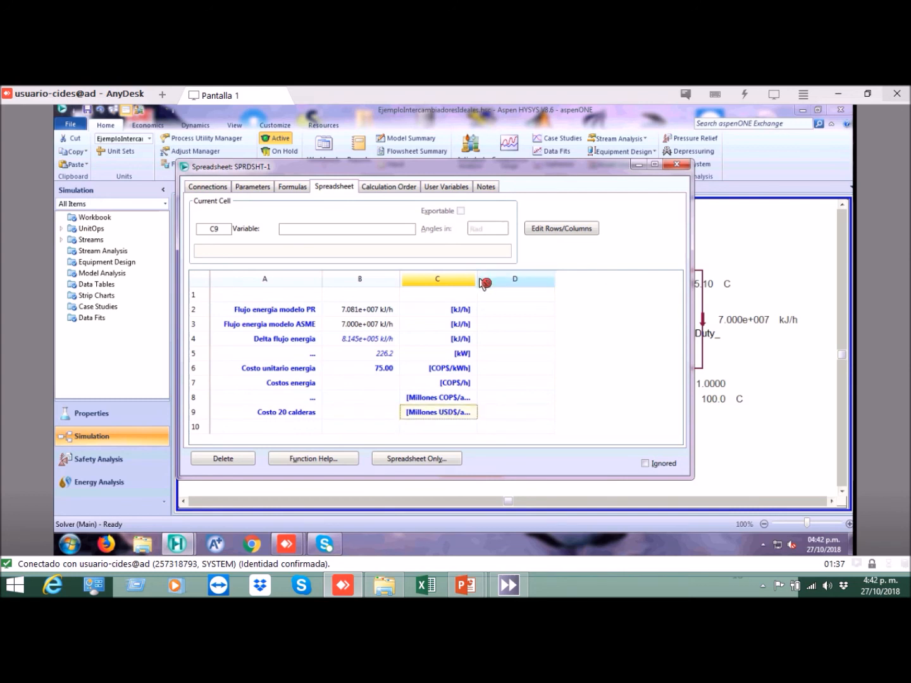
# - Enter the formula =b6*b5 in cell B7 to calculate the hourly energy cost
pyautogui.click(374, 384)
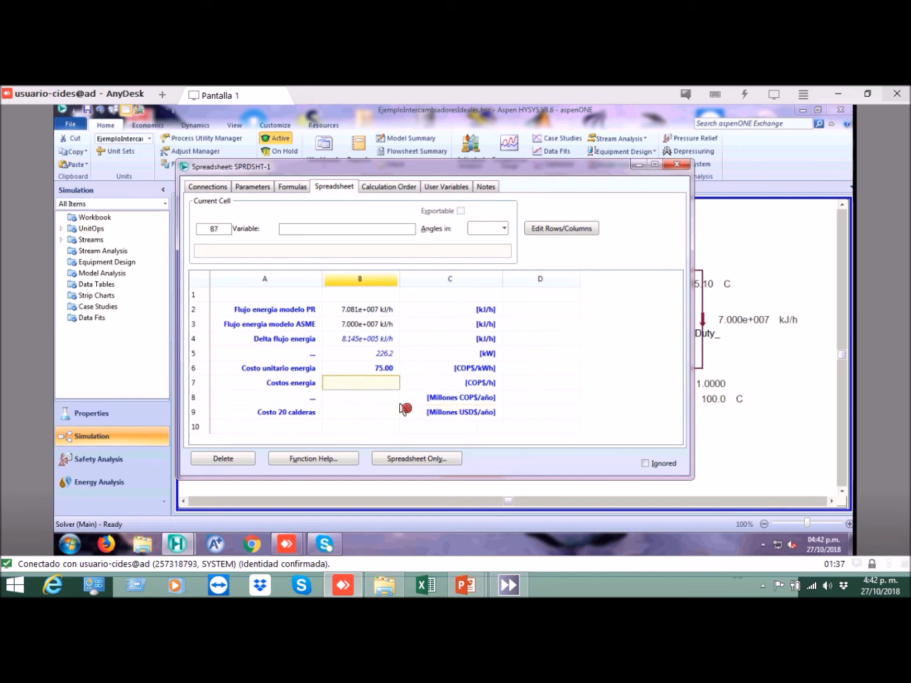
pyautogui.press('Up')
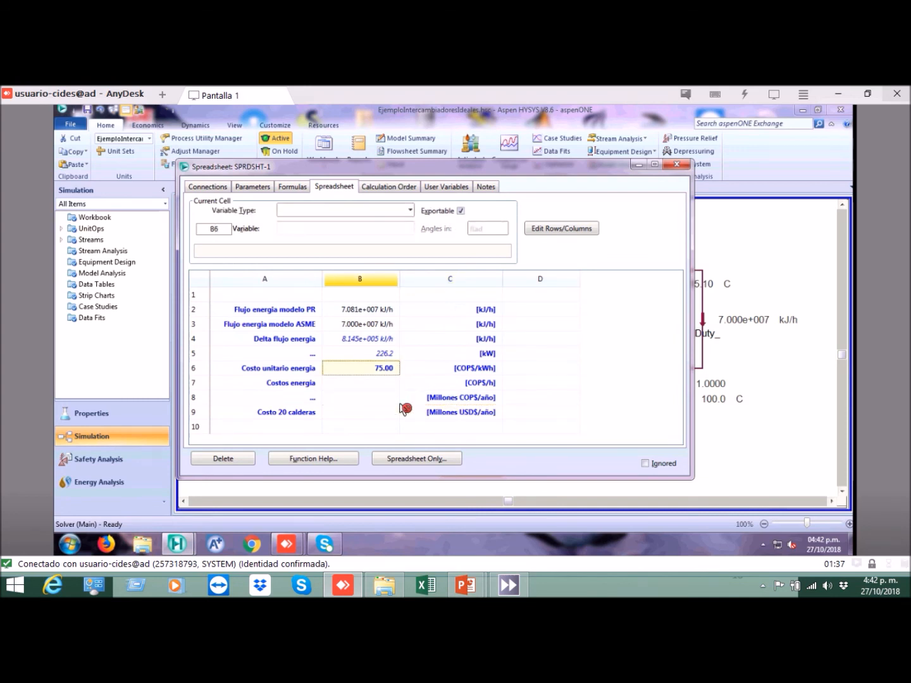
pyautogui.press('Up')
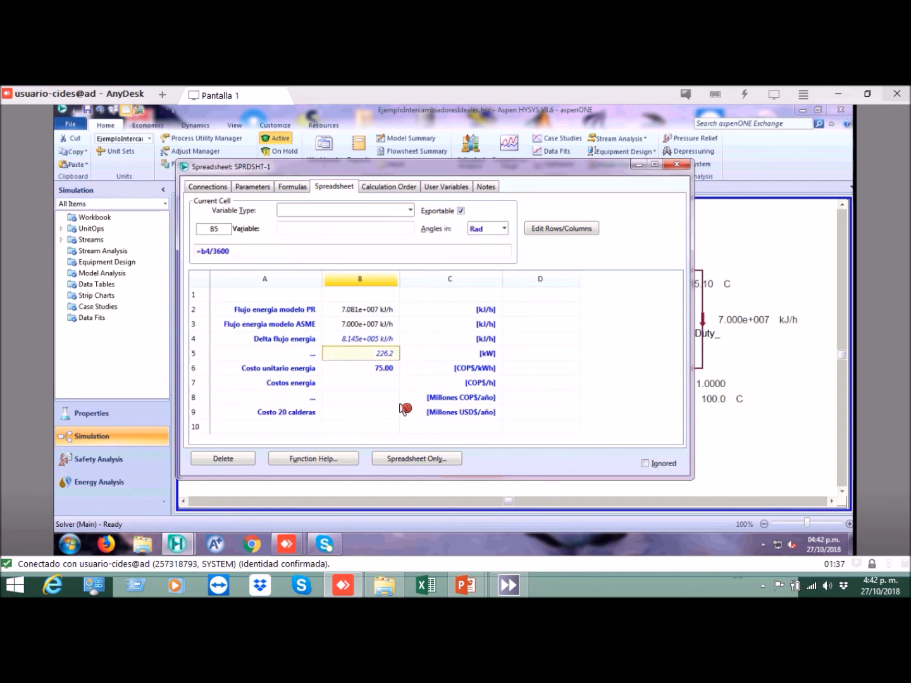
pyautogui.press('Down')
pyautogui.press('Down')
pyautogui.write('=')
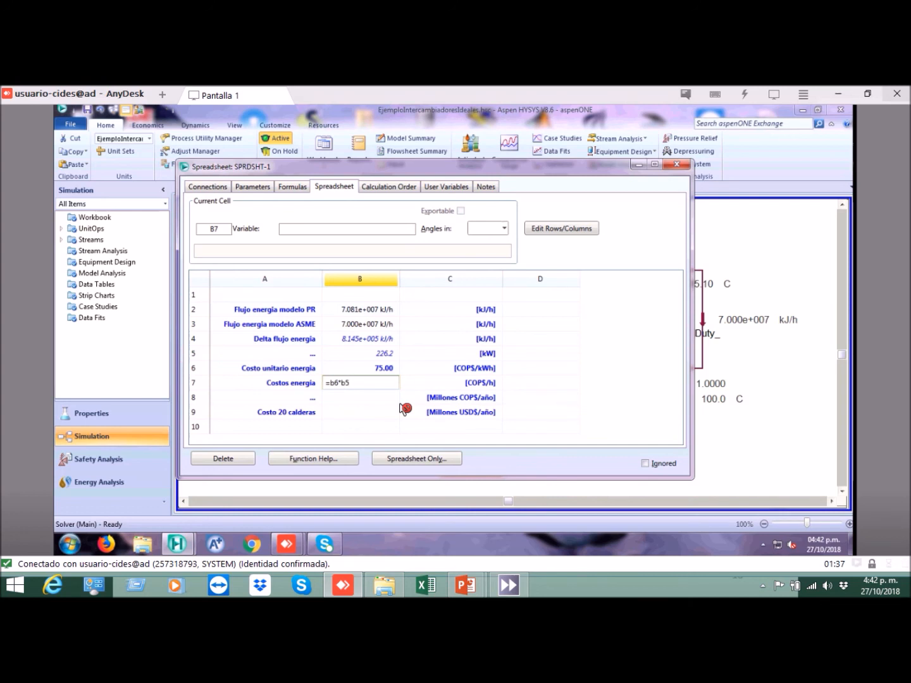
pyautogui.write('b6*b5')
pyautogui.press('Return')
# - Change the variable type of cell B7 to Unitless
pyautogui.press('Up')
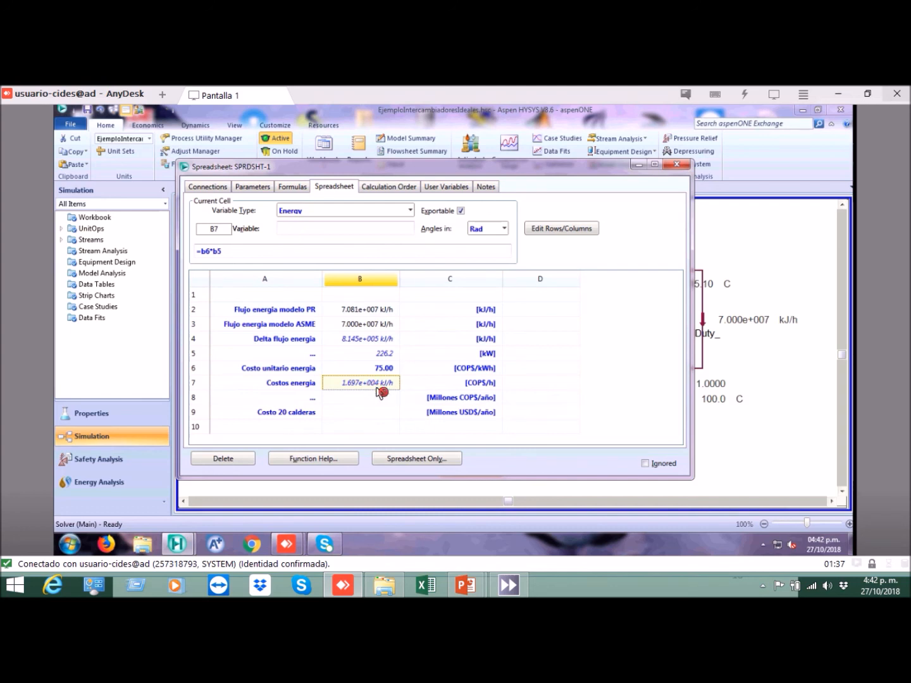
pyautogui.click(388, 373)
pyautogui.click(388, 384)
pyautogui.click(410, 211)
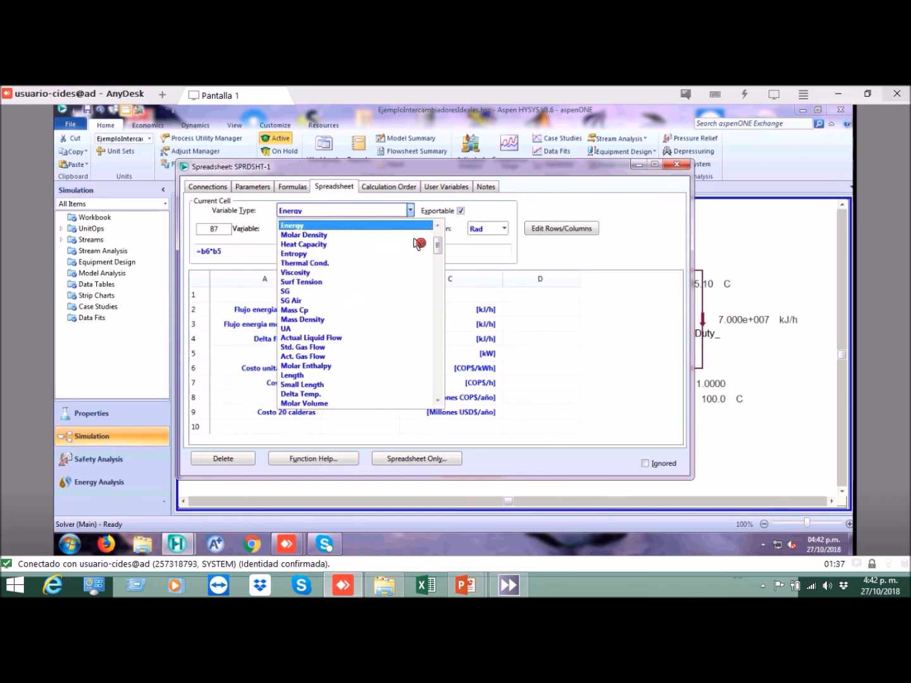
pyautogui.moveTo(439, 249); pyautogui.dragTo(436, 228)
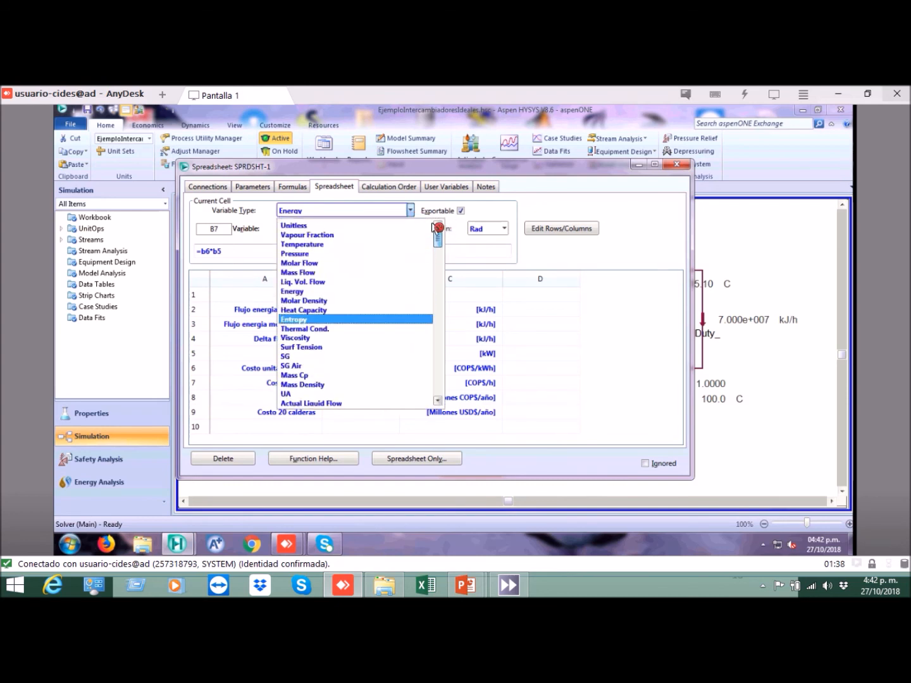
pyautogui.click(316, 226)
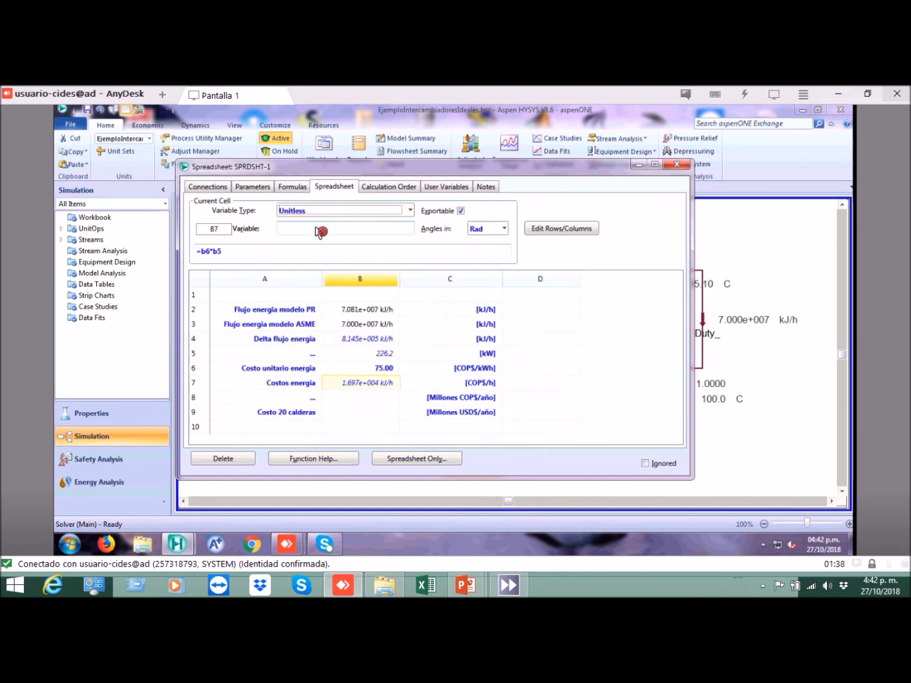
# - Review the energy flow and cost cells in rows 2 to 7 together with their unit labels
pyautogui.click(429, 384)
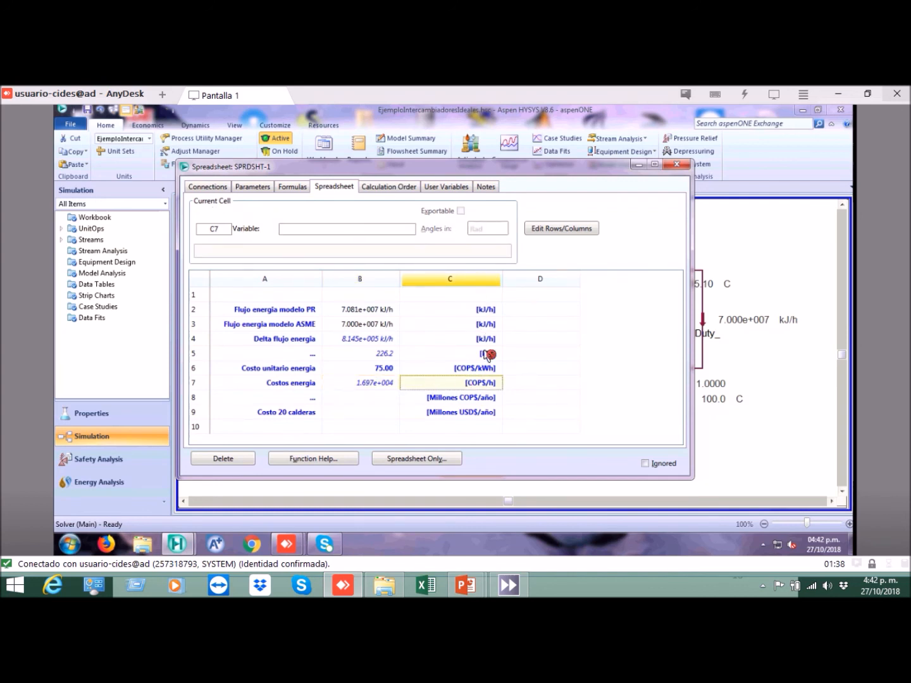
pyautogui.click(387, 383)
pyautogui.press('Down')
pyautogui.click(425, 310)
pyautogui.click(396, 324)
pyautogui.click(415, 329)
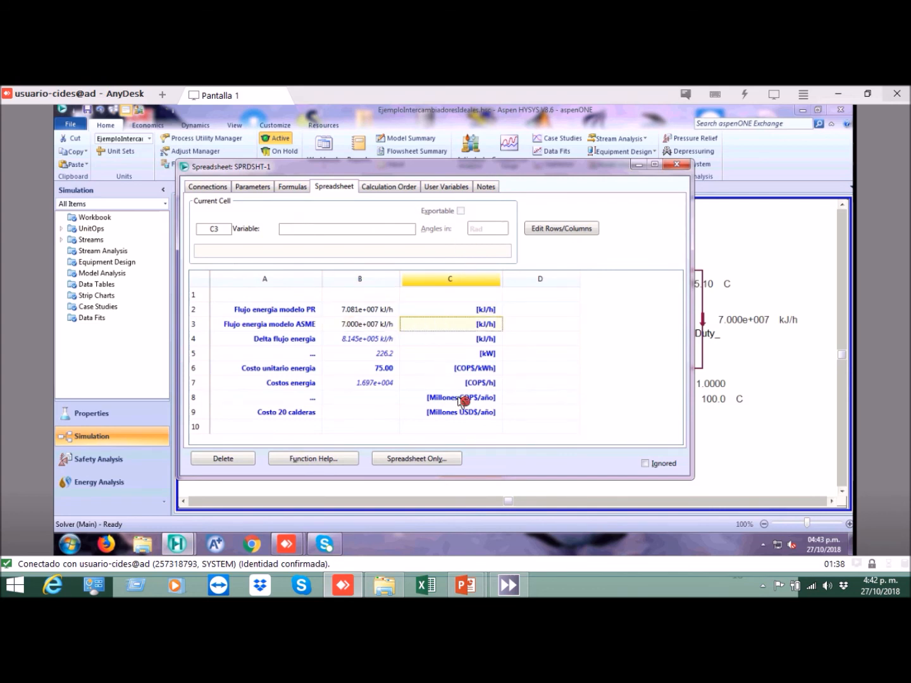
pyautogui.click(388, 342)
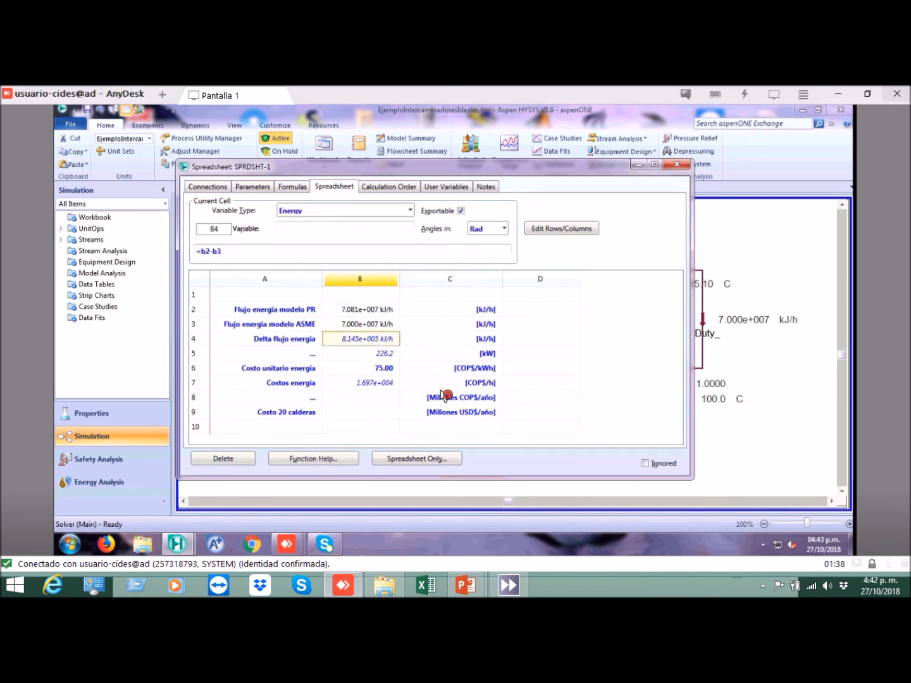
pyautogui.click(436, 368)
pyautogui.click(435, 385)
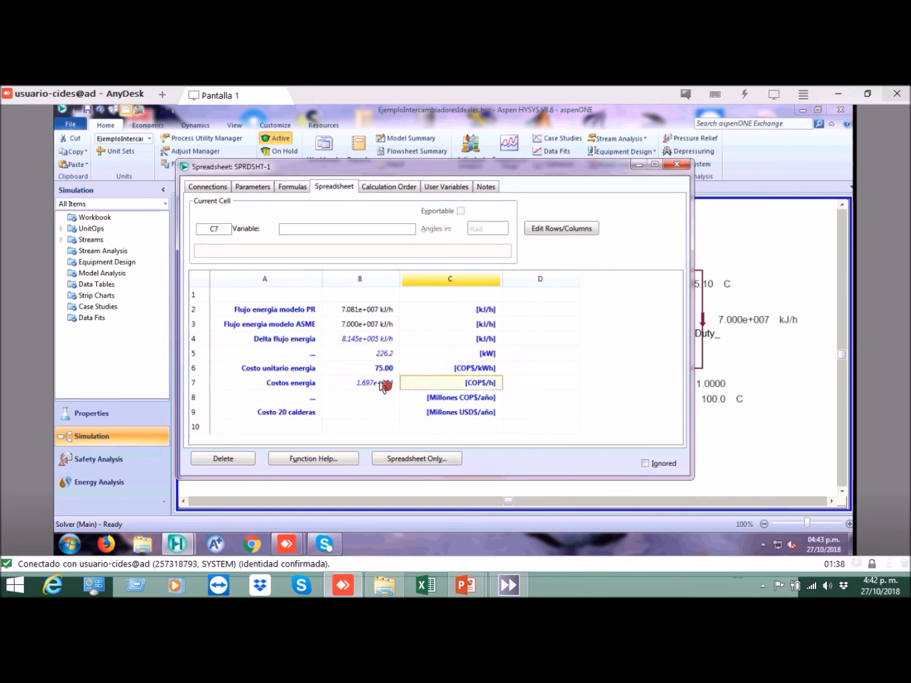
# - Enter the formula =b7*1e-6*24*365 in cell B8 to calculate the yearly cost in millions of COP
pyautogui.click(382, 385)
pyautogui.click(379, 398)
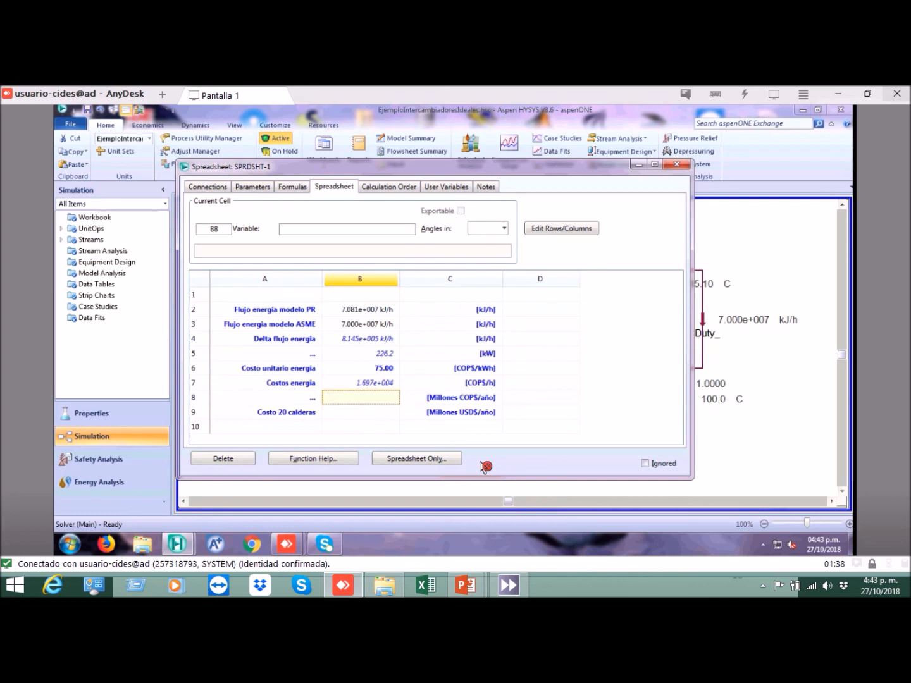
pyautogui.write('=b7*1e-6')
pyautogui.press('Return')
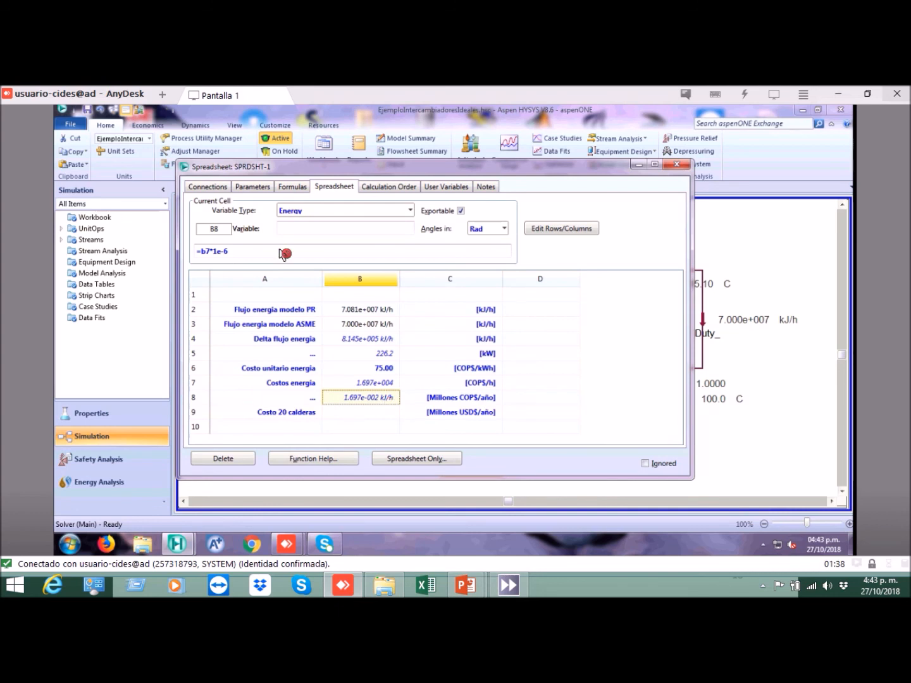
pyautogui.click(236, 254)
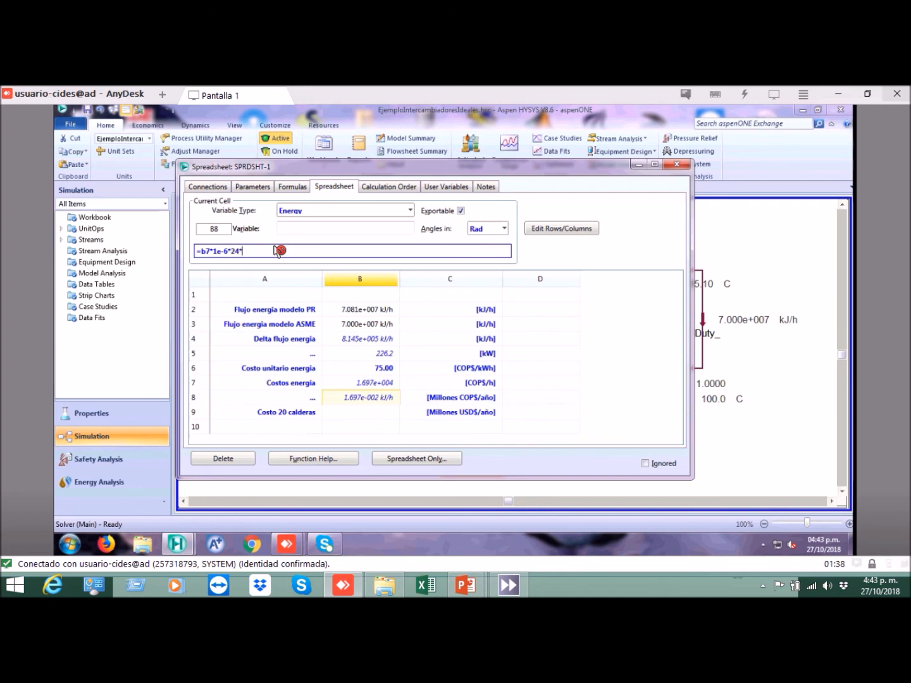
pyautogui.press('Return')
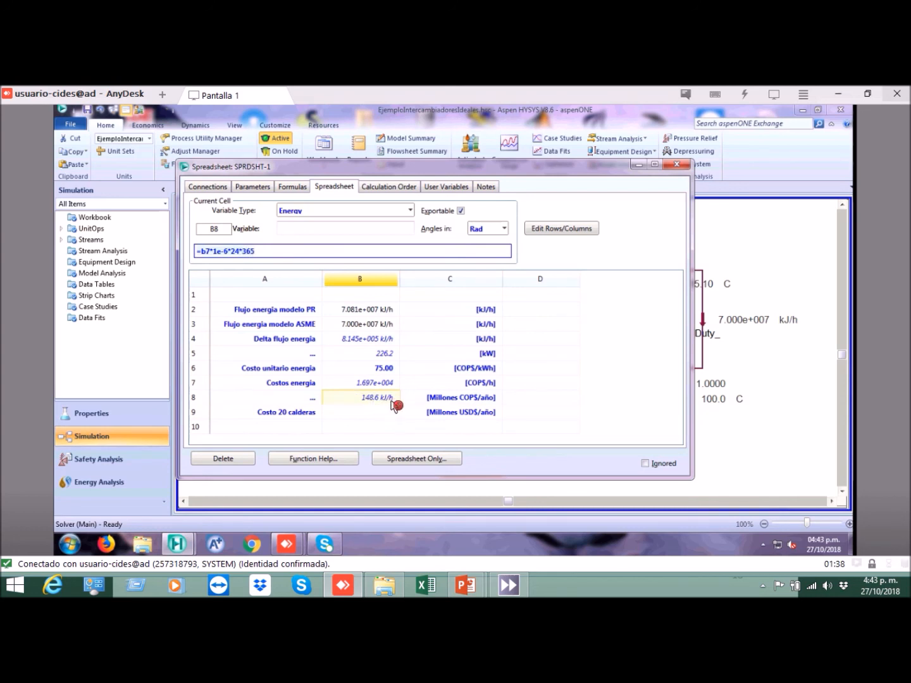
# - Change the variable type of cell B8 to Unitless
pyautogui.click(411, 210)
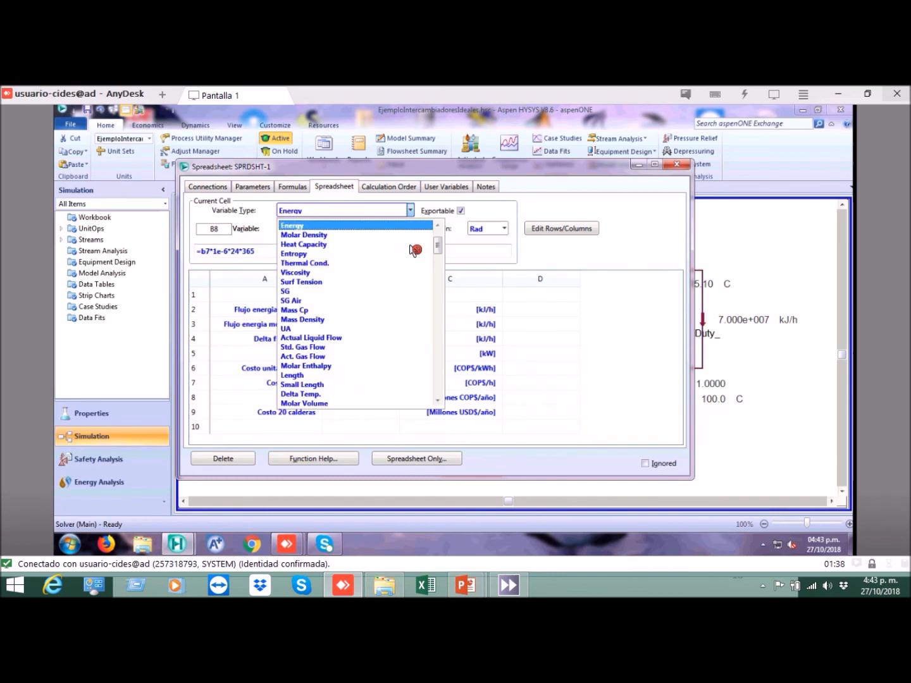
pyautogui.scroll(3, 447, 247)
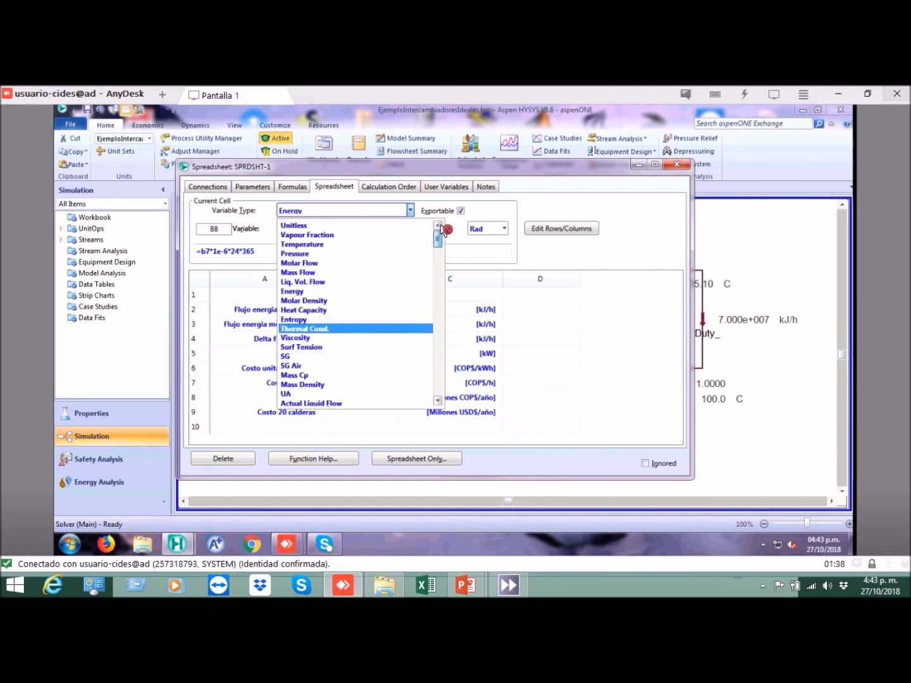
pyautogui.click(369, 226)
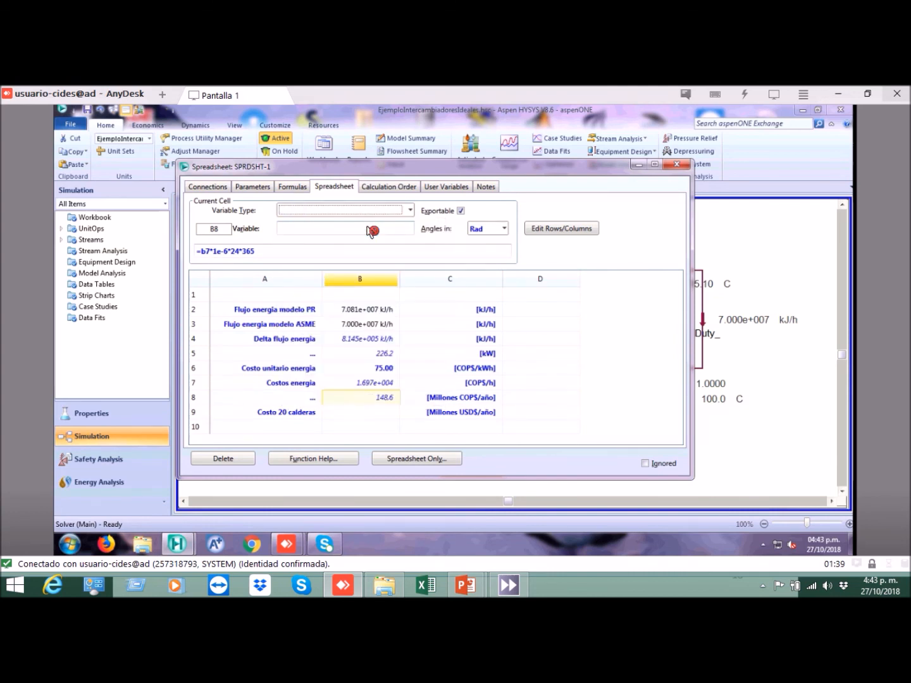
# - Enter the formula =b8/3000 in cell B9 to convert the yearly cost to millions of USD
pyautogui.click(373, 414)
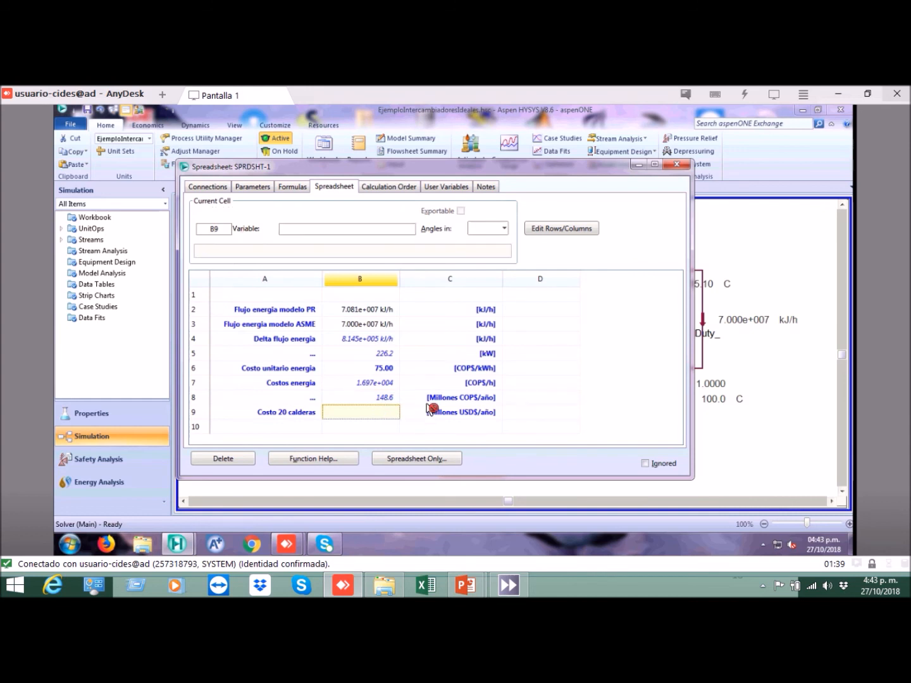
pyautogui.click(431, 400)
pyautogui.click(379, 400)
pyautogui.click(387, 413)
pyautogui.write('=b8/3000')
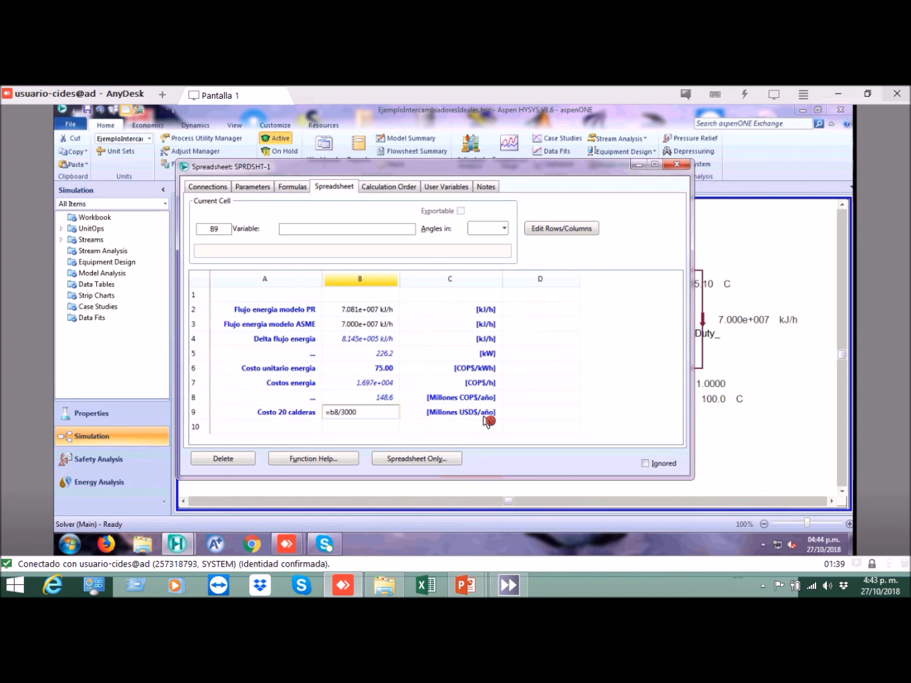
pyautogui.press('Return')
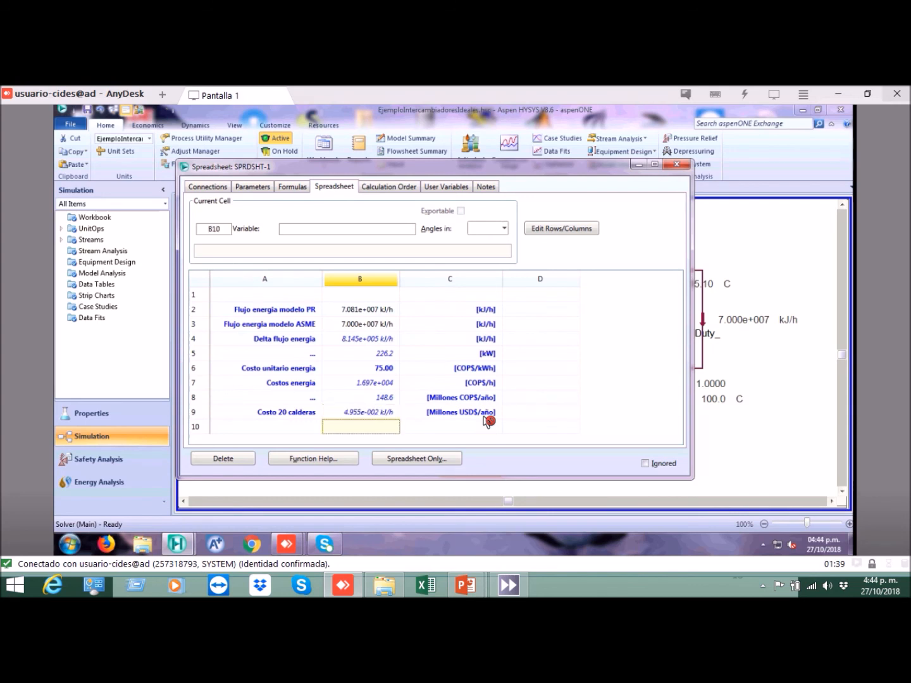
# - Change the variable type of cell B9 to Unitless
pyautogui.press('Up')
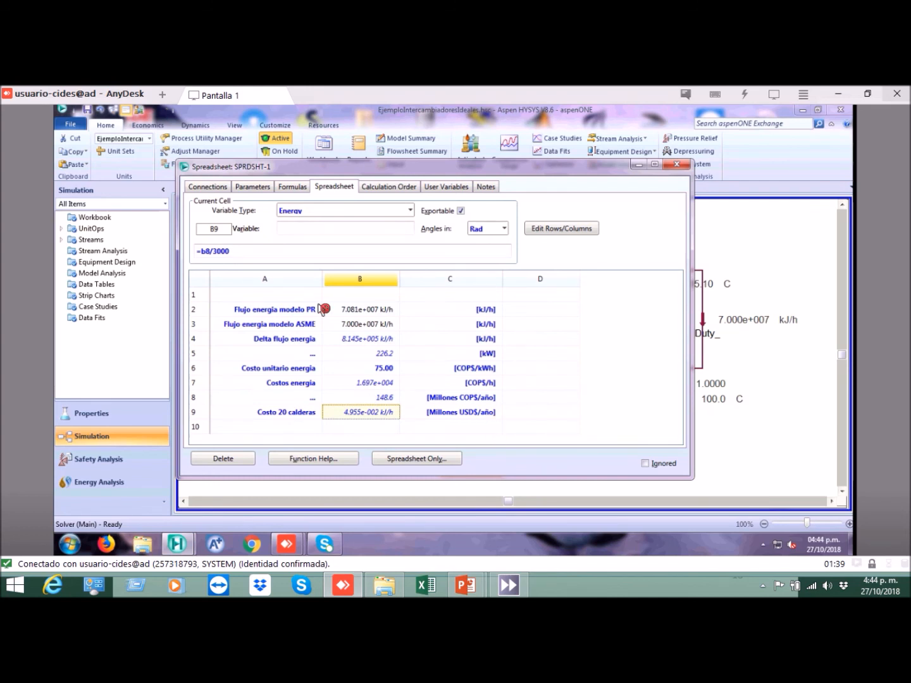
pyautogui.click(321, 212)
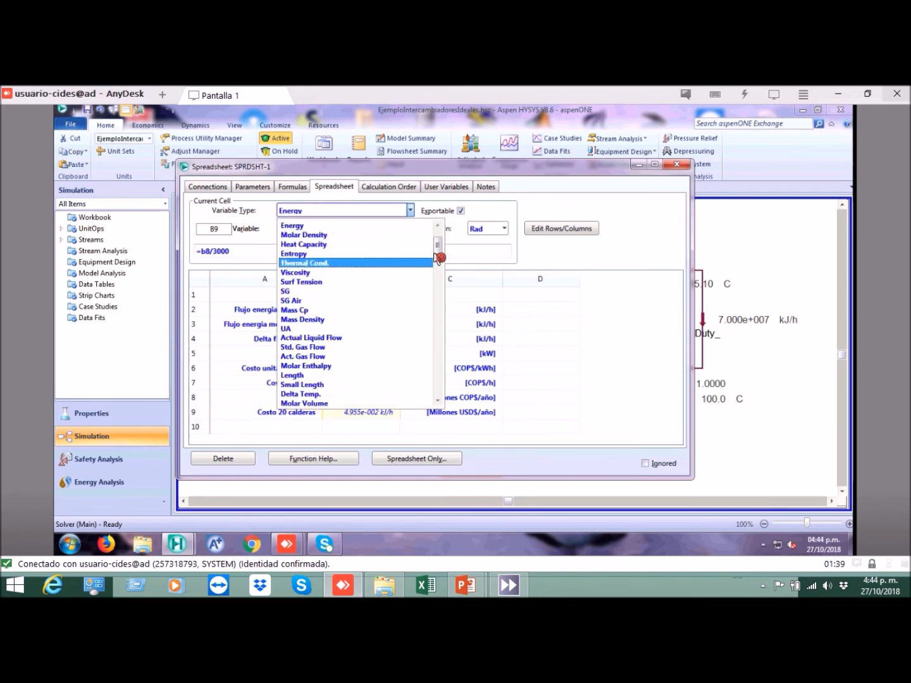
pyautogui.scroll(3, 437, 250)
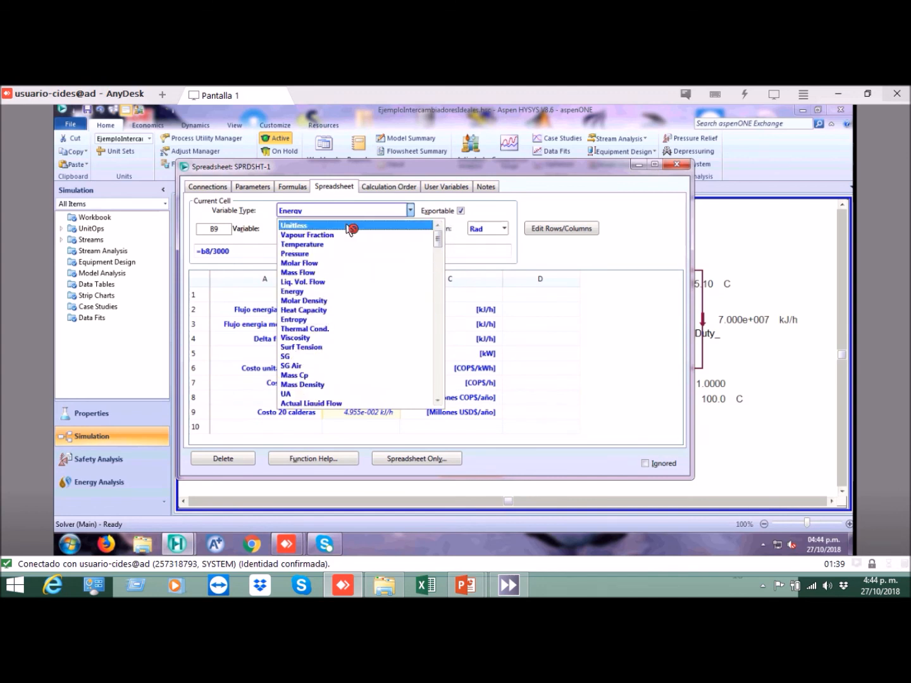
pyautogui.click(350, 226)
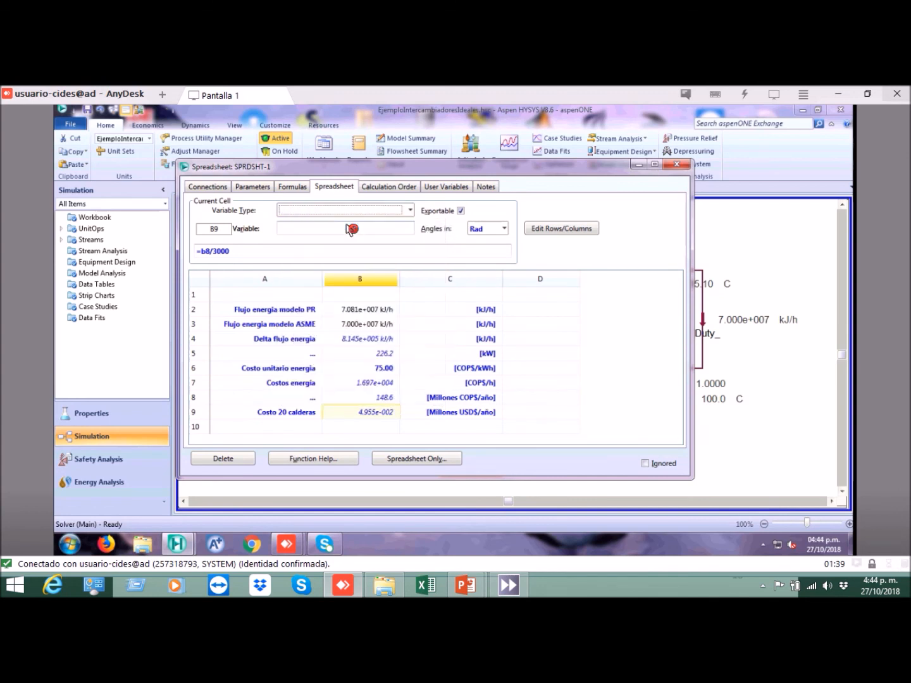
# - Extend the formula in cell B9 to =b8/3000*20 to cover the 20 boilers
pyautogui.click(391, 418)
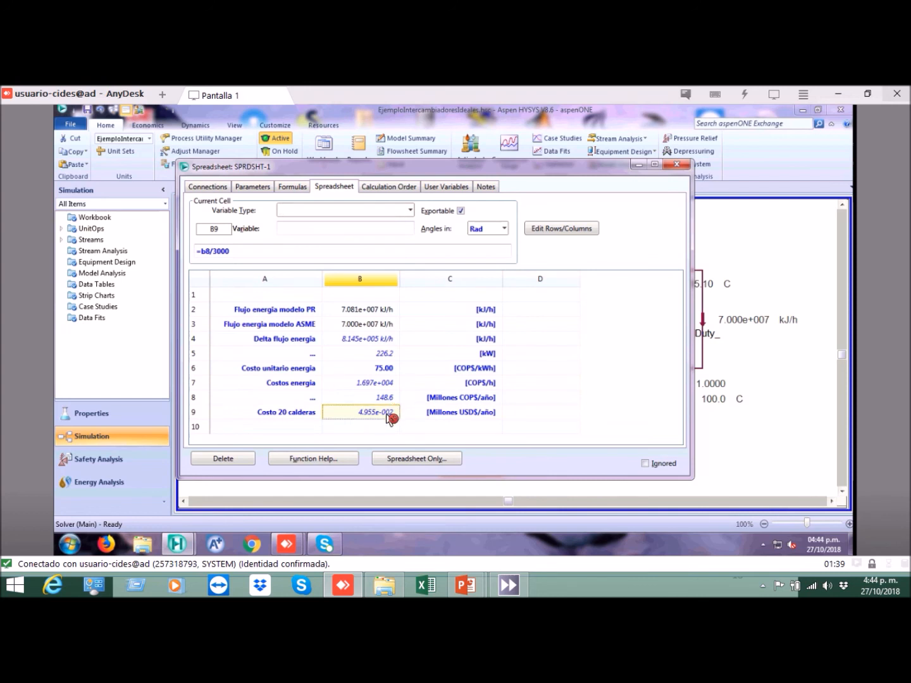
pyautogui.click(269, 255)
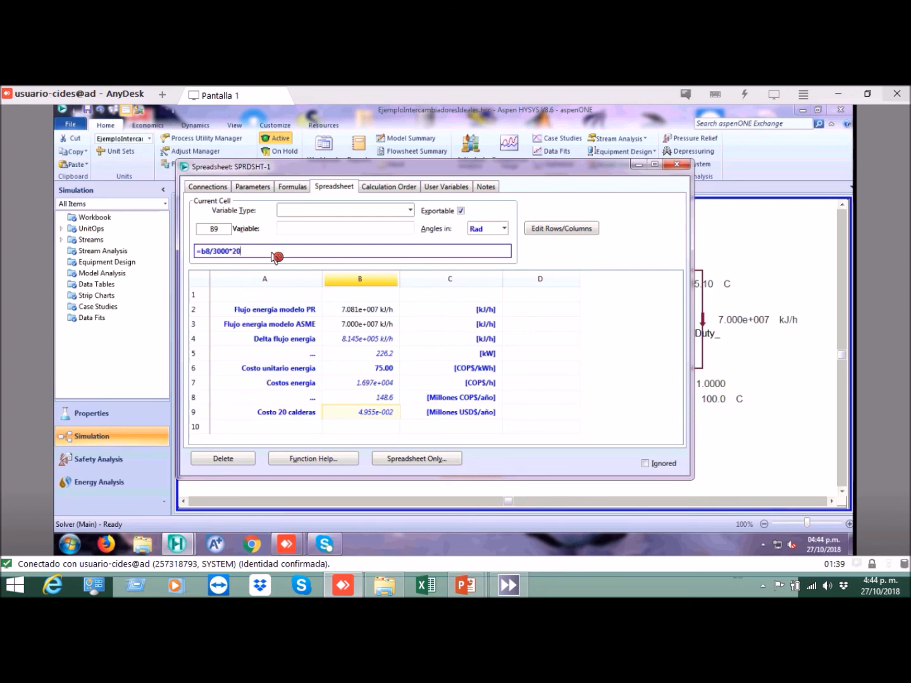
pyautogui.press('Return')
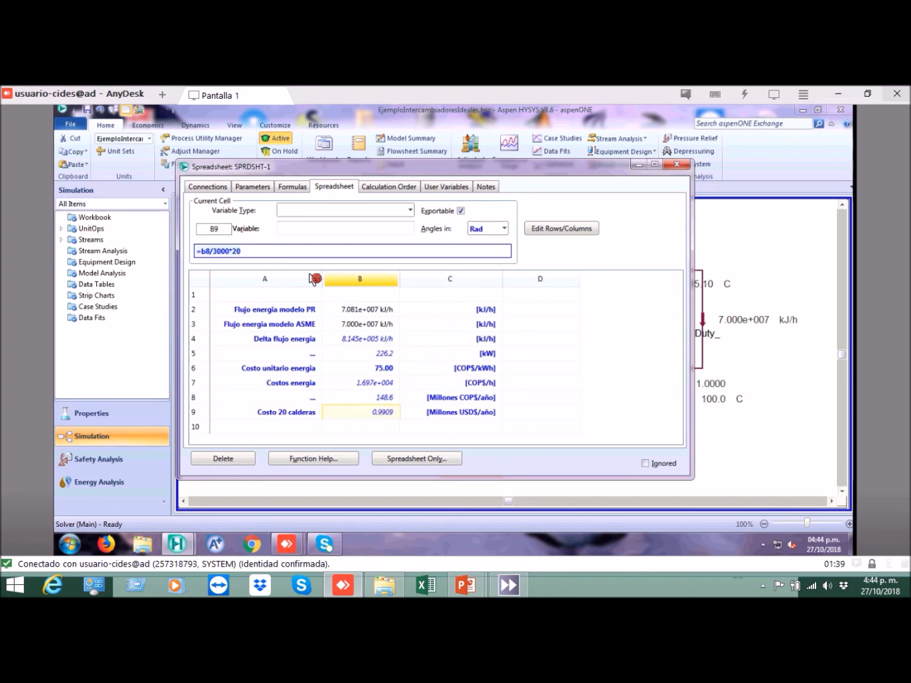
# - Review the yearly cost in B8 and the 20-boiler cost in B9, and close the spreadsheet
pyautogui.click(377, 414)
pyautogui.click(412, 417)
pyautogui.click(393, 415)
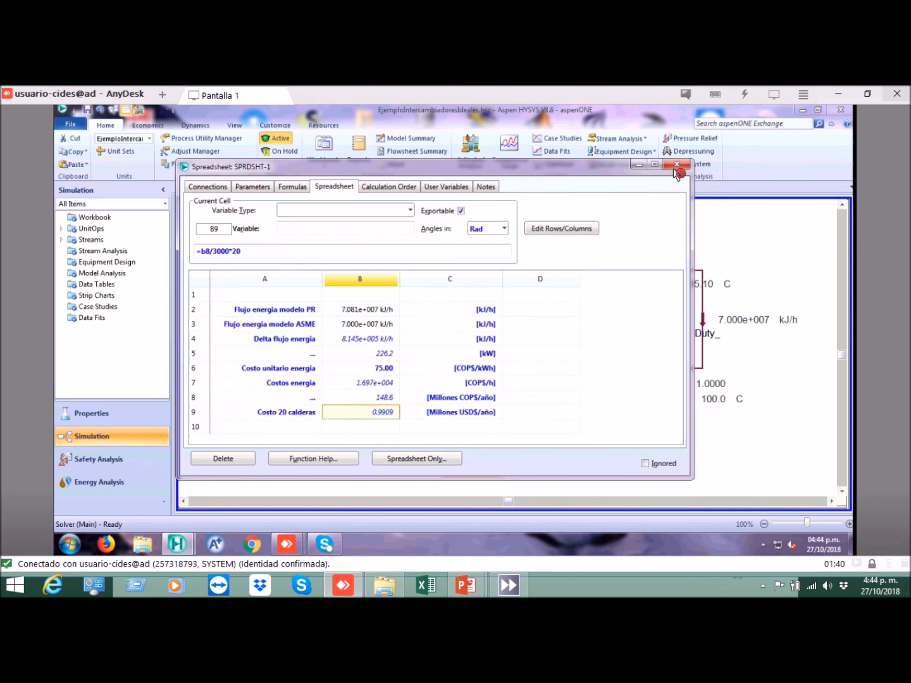
pyautogui.click(387, 401)
pyautogui.click(390, 415)
pyautogui.click(311, 417)
pyautogui.click(358, 415)
pyautogui.click(682, 168)
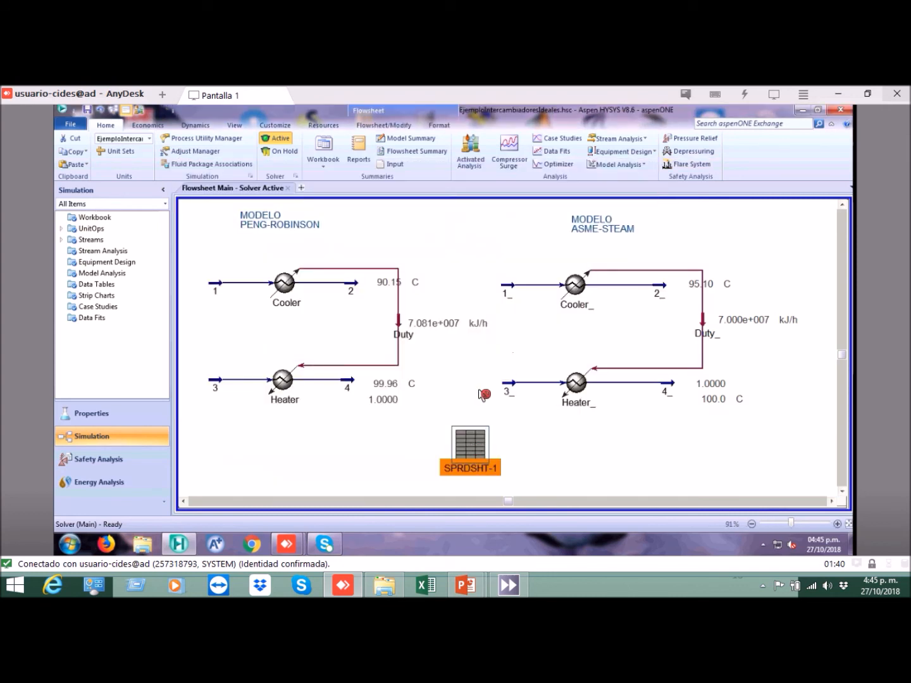
# - Show the table of the SPRDSHT-1 spreadsheet on the flowsheet and place it just above the spreadsheet icon
pyautogui.click(525, 414)
pyautogui.click(473, 453)
pyautogui.moveTo(476, 451); pyautogui.dragTo(468, 462)
pyautogui.rightClick(464, 460)
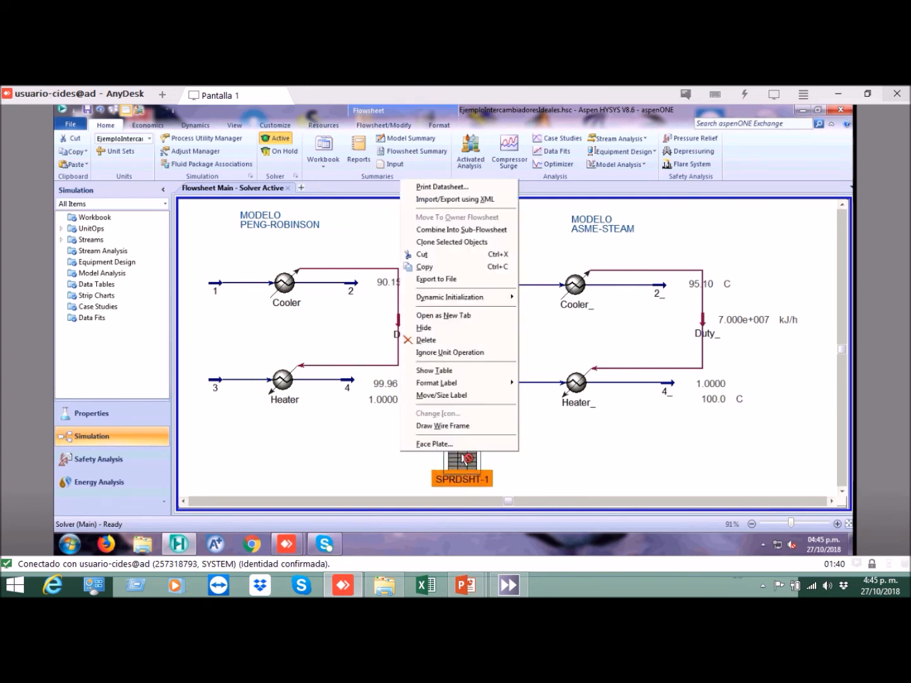
pyautogui.click(463, 371)
pyautogui.moveTo(508, 485); pyautogui.dragTo(485, 432)
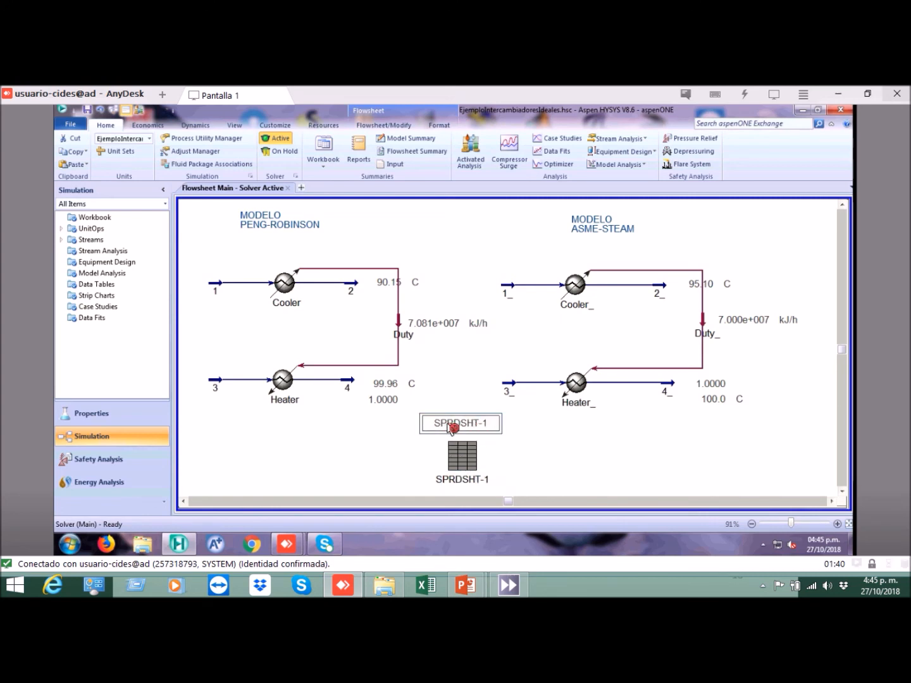
# - Add the cell variable B9 to the SPRDSHT-1 flowsheet table
pyautogui.doubleClick(453, 429)
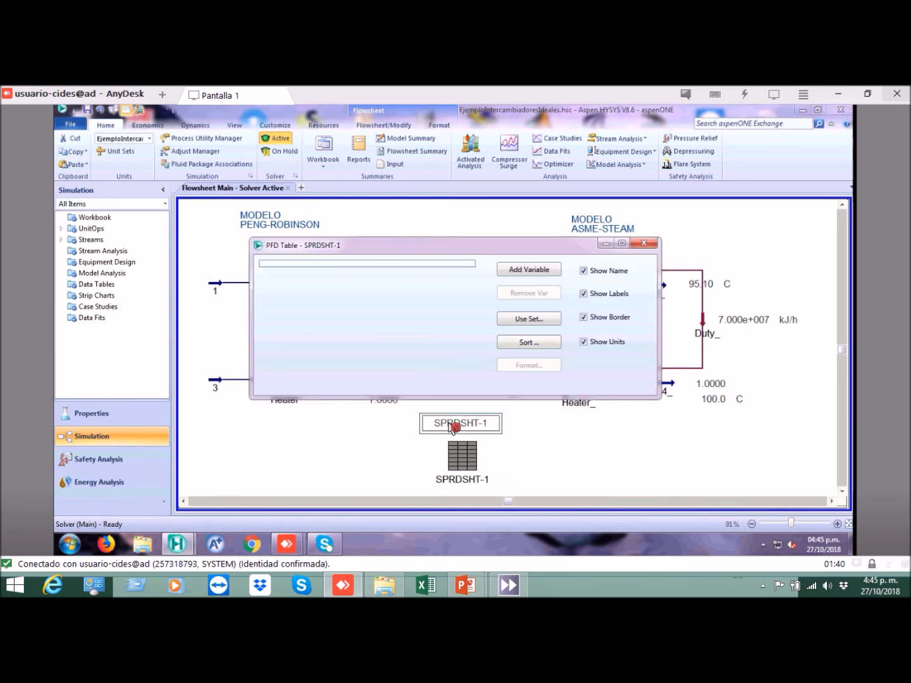
pyautogui.click(515, 271)
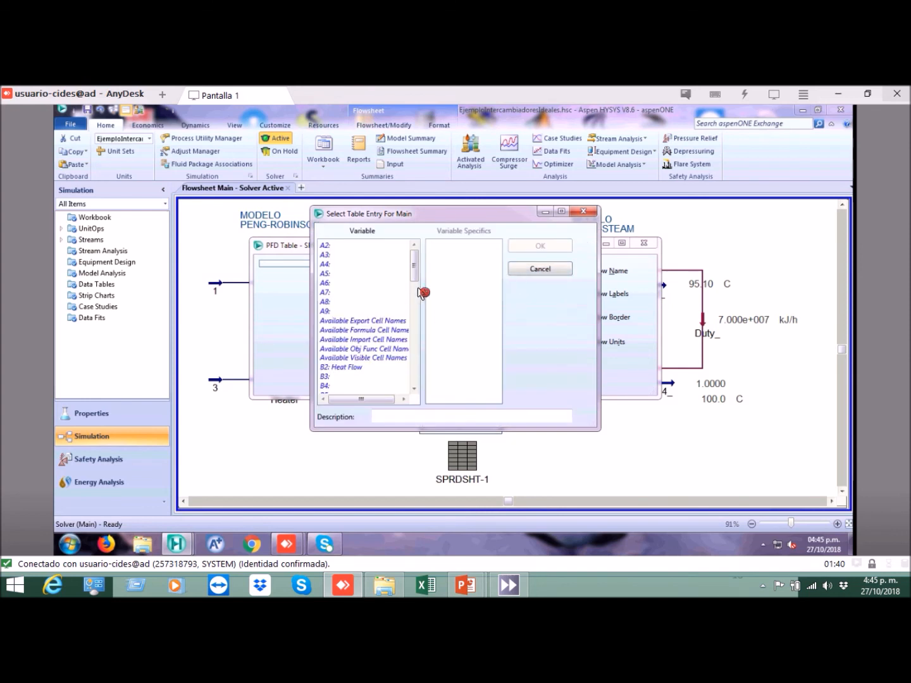
pyautogui.moveTo(418, 267); pyautogui.dragTo(423, 293)
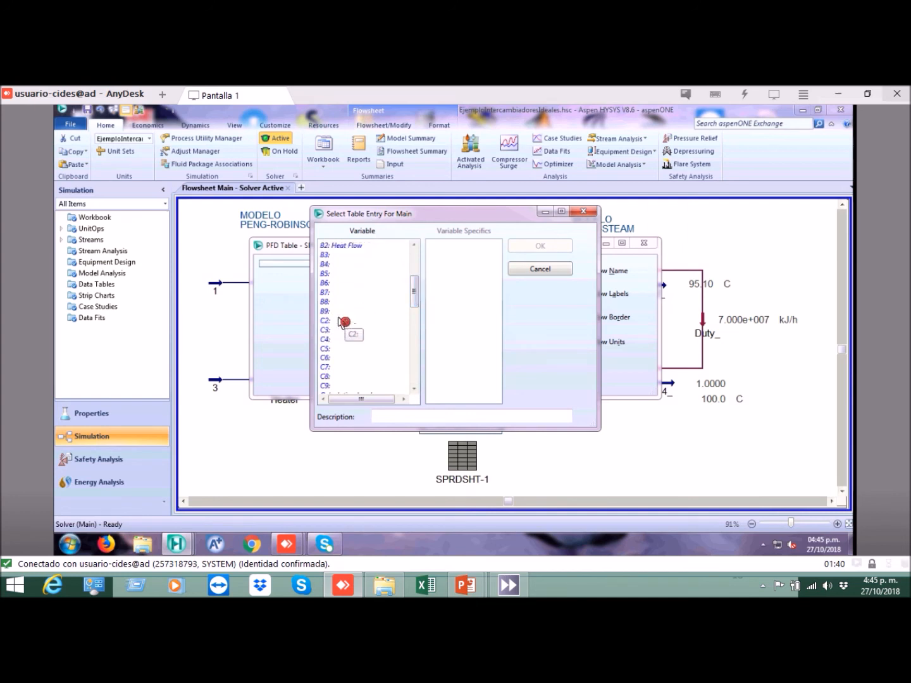
pyautogui.click(329, 311)
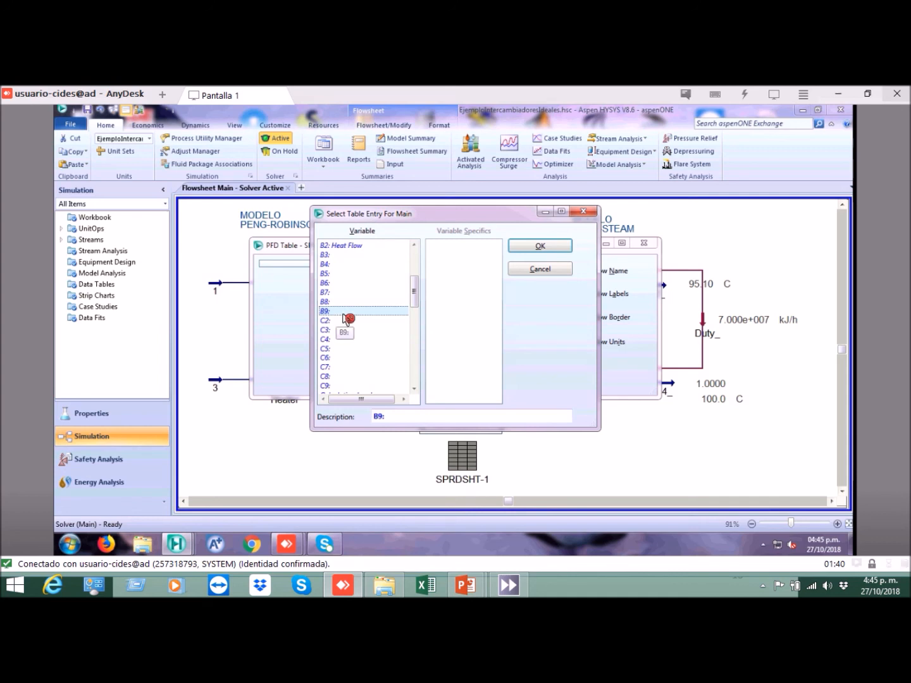
pyautogui.click(543, 249)
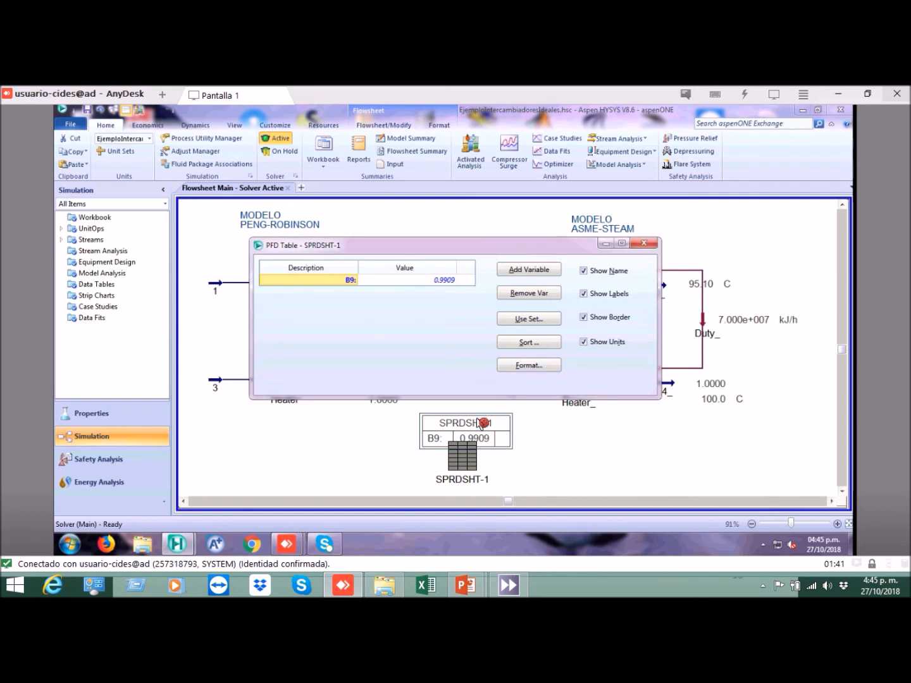
# - Change the description of the table's B9 entry to "Error en Millones USD/año"
pyautogui.click(475, 410)
pyautogui.click(487, 383)
pyautogui.click(353, 283)
pyautogui.click(356, 285)
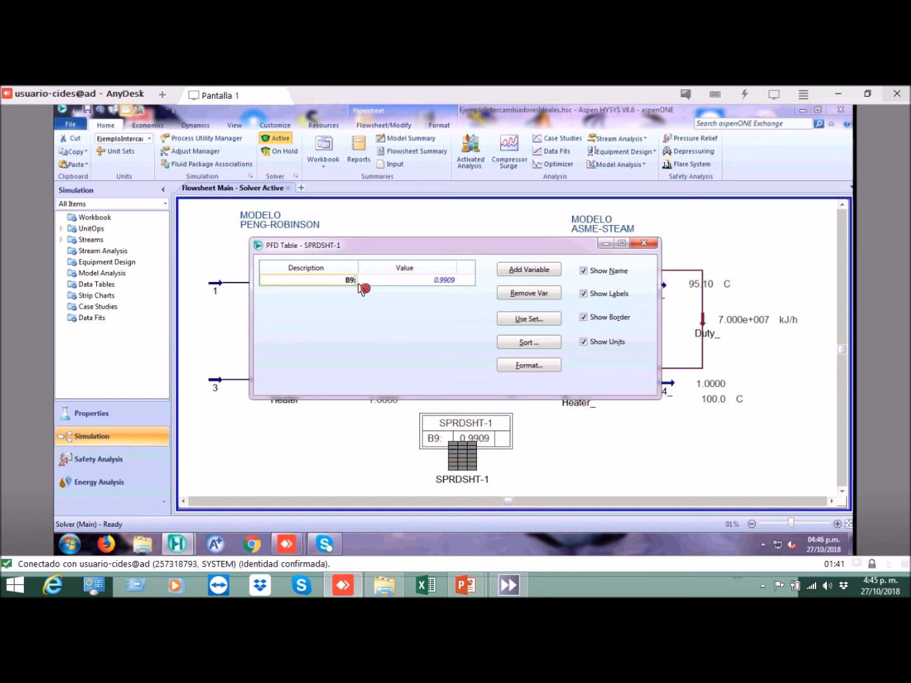
pyautogui.write('Mil')
pyautogui.write('lones USD')
pyautogui.write('/año')
pyautogui.write('r en')
pyautogui.press('Return')
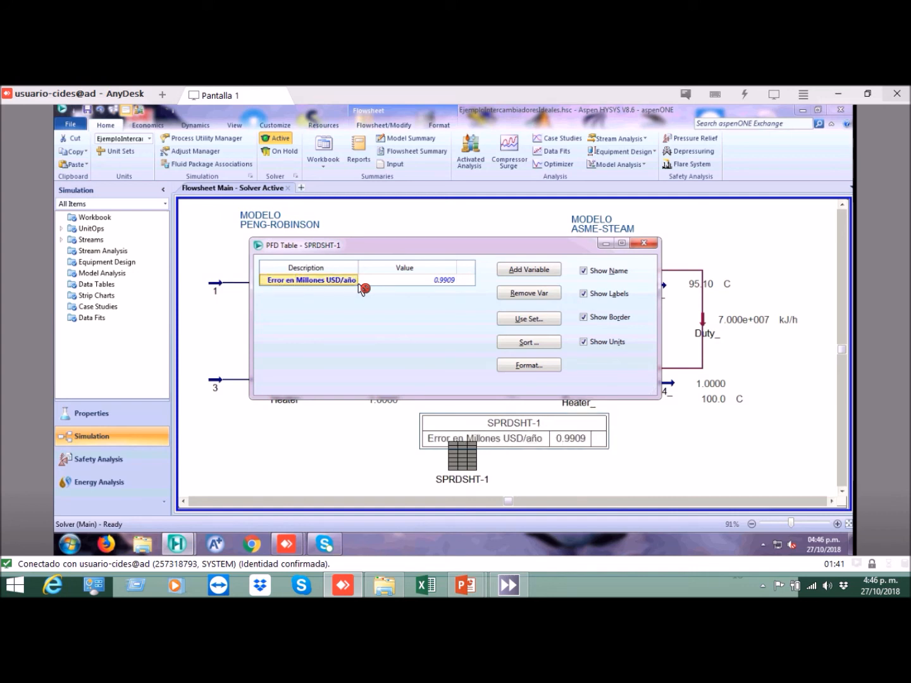
# - Hide the table's name and border, and centre the table above the SPRDSHT-1 icon between the two models
pyautogui.click(589, 277)
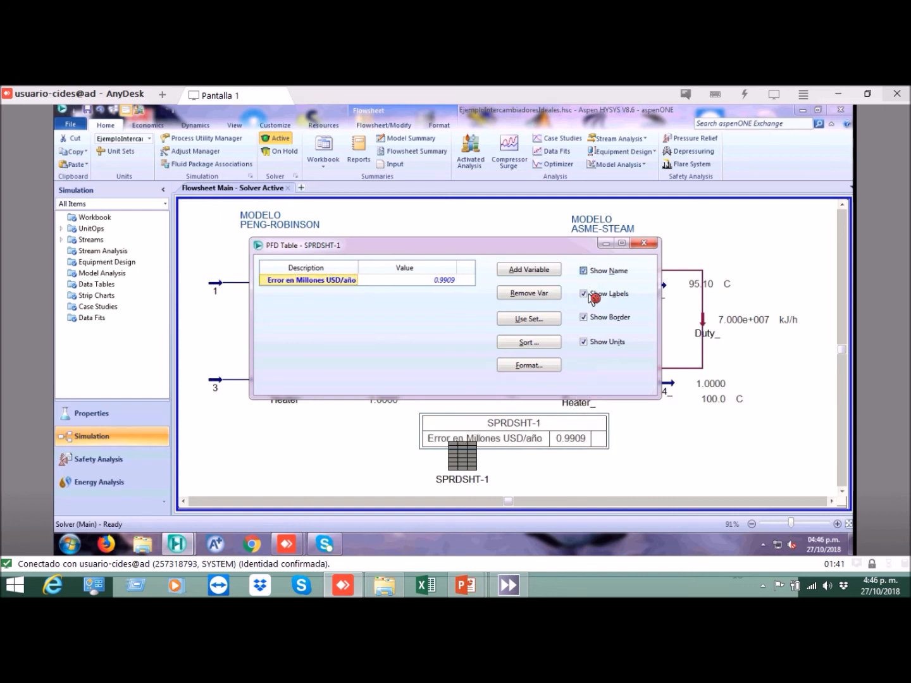
pyautogui.click(585, 317)
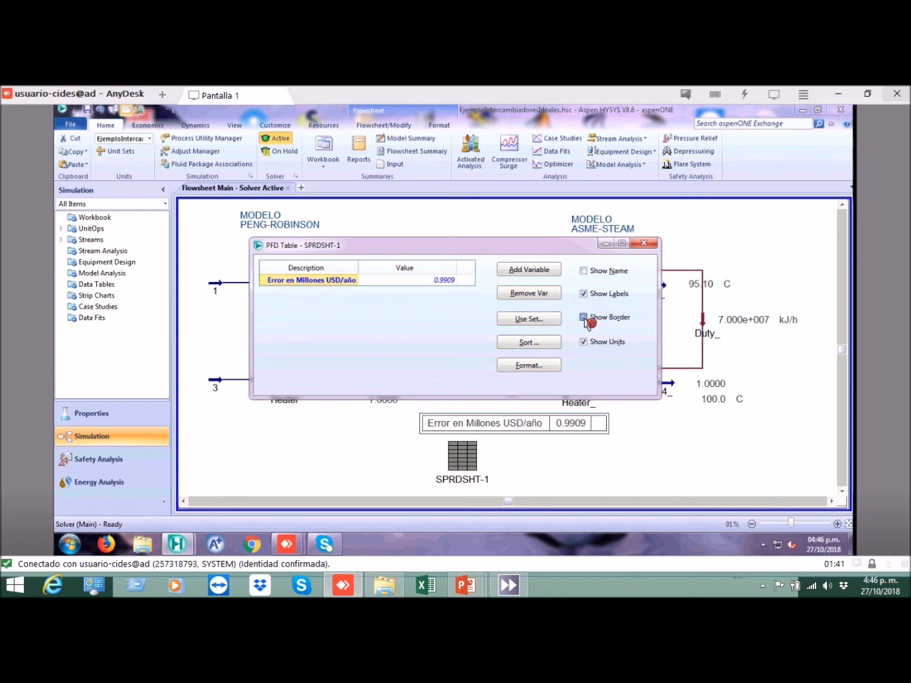
pyautogui.click(648, 242)
pyautogui.moveTo(469, 467); pyautogui.dragTo(465, 437)
pyautogui.click(491, 438)
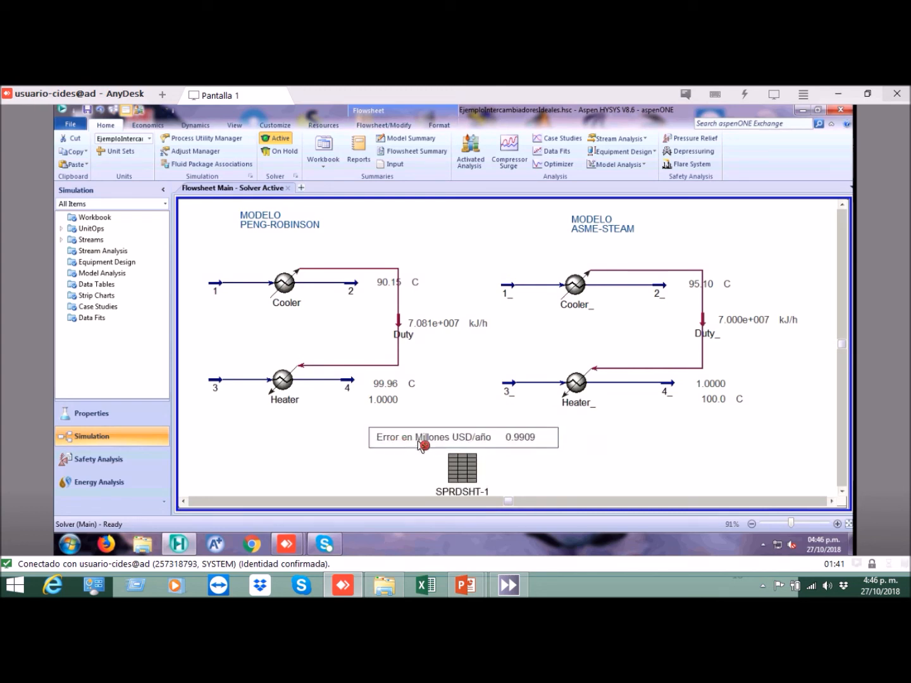
pyautogui.click(527, 458)
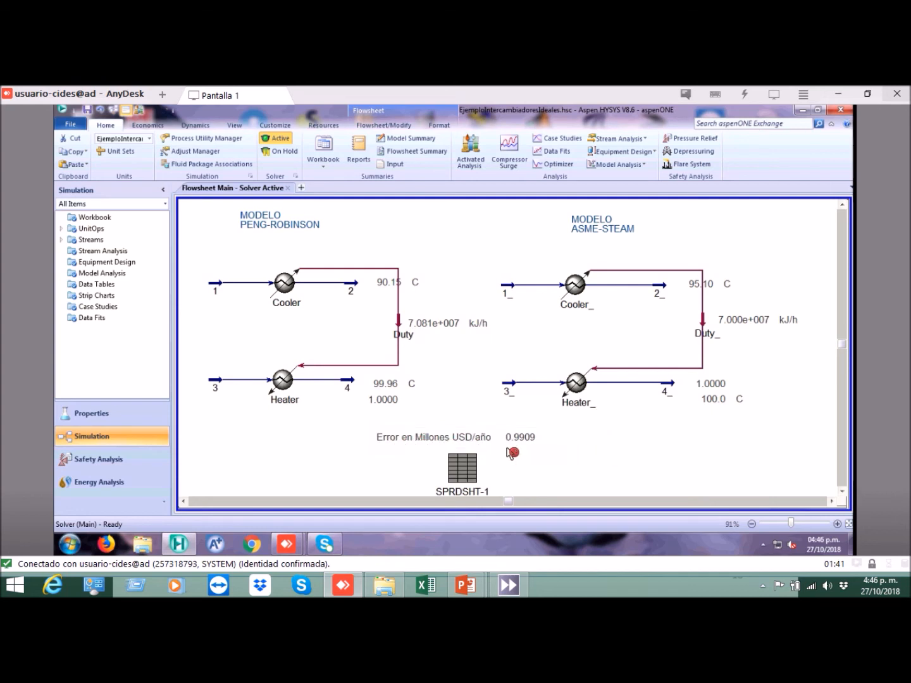
pyautogui.click(469, 441)
pyautogui.click(595, 442)
pyautogui.click(481, 442)
pyautogui.click(587, 438)
# - Open the SPRDSHT-1 spreadsheet and widen column A so that its energy-flow and cost labels fit in full
pyautogui.doubleClick(463, 469)
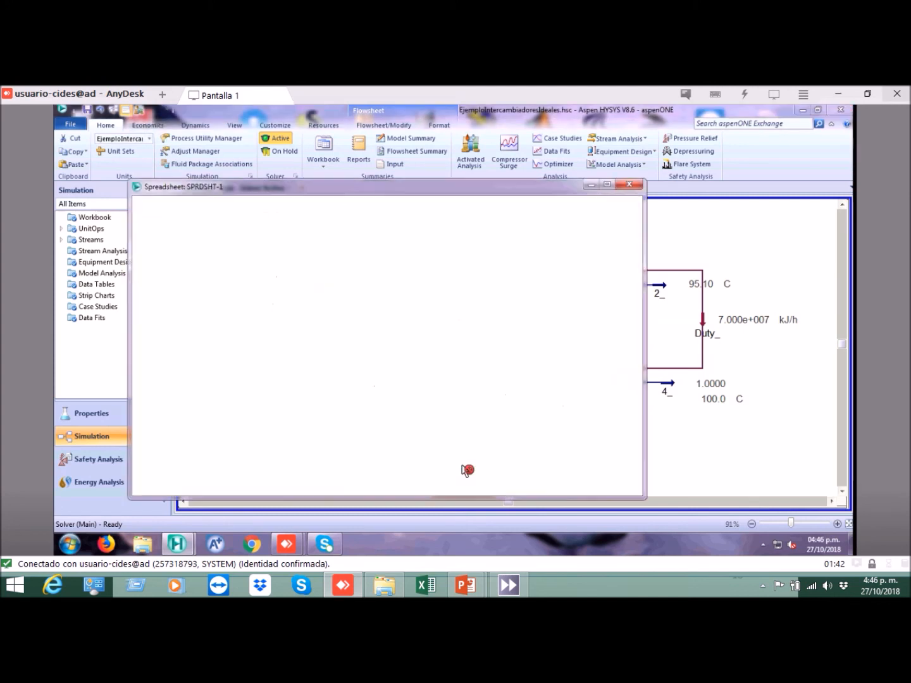
pyautogui.moveTo(406, 188); pyautogui.dragTo(459, 185)
pyautogui.click(335, 325)
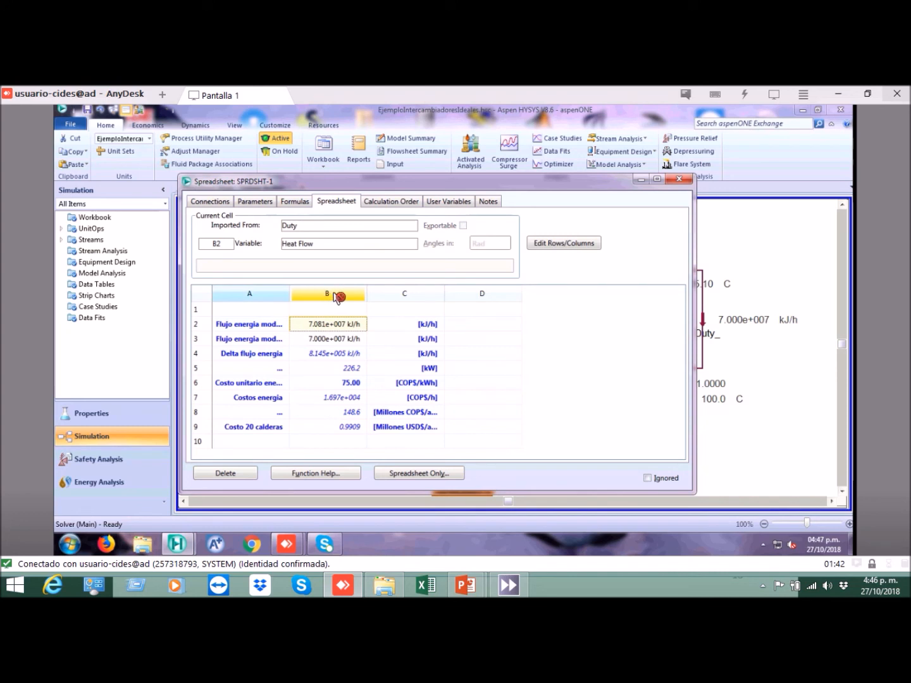
# - Review the calculation cells B4 to B9 of the energy difference and its cost, and close the spreadsheet
pyautogui.click(370, 430)
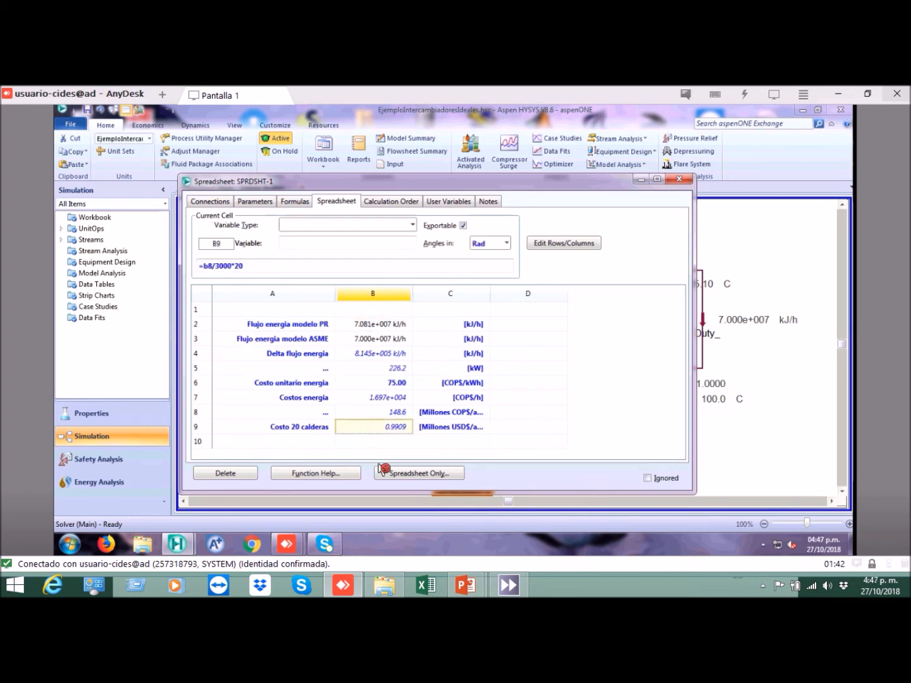
pyautogui.click(392, 357)
pyautogui.click(391, 371)
pyautogui.click(394, 384)
pyautogui.click(390, 402)
pyautogui.click(396, 412)
pyautogui.click(394, 427)
pyautogui.click(374, 442)
pyautogui.click(326, 442)
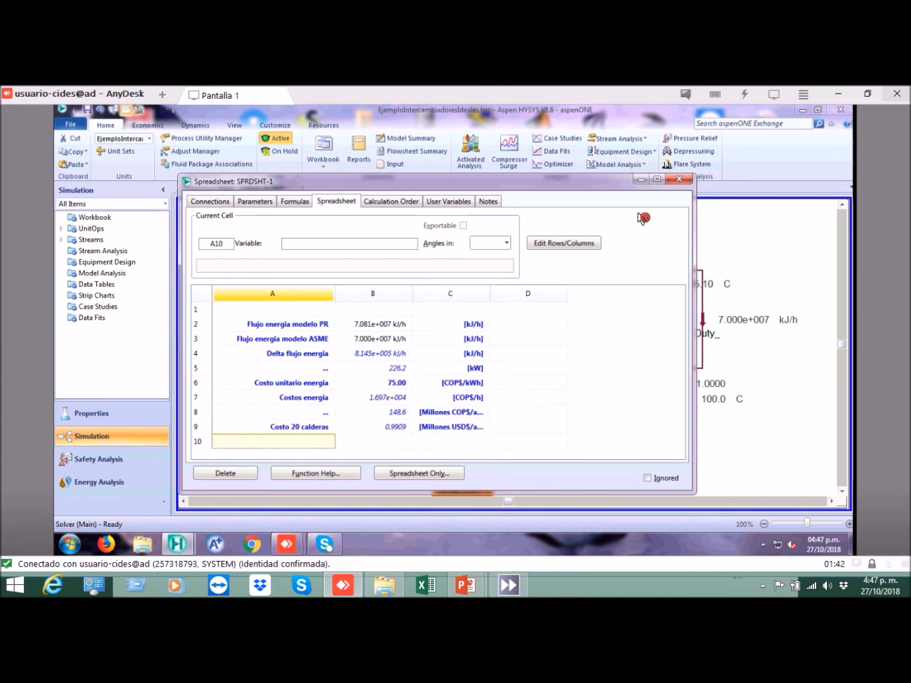
pyautogui.click(678, 179)
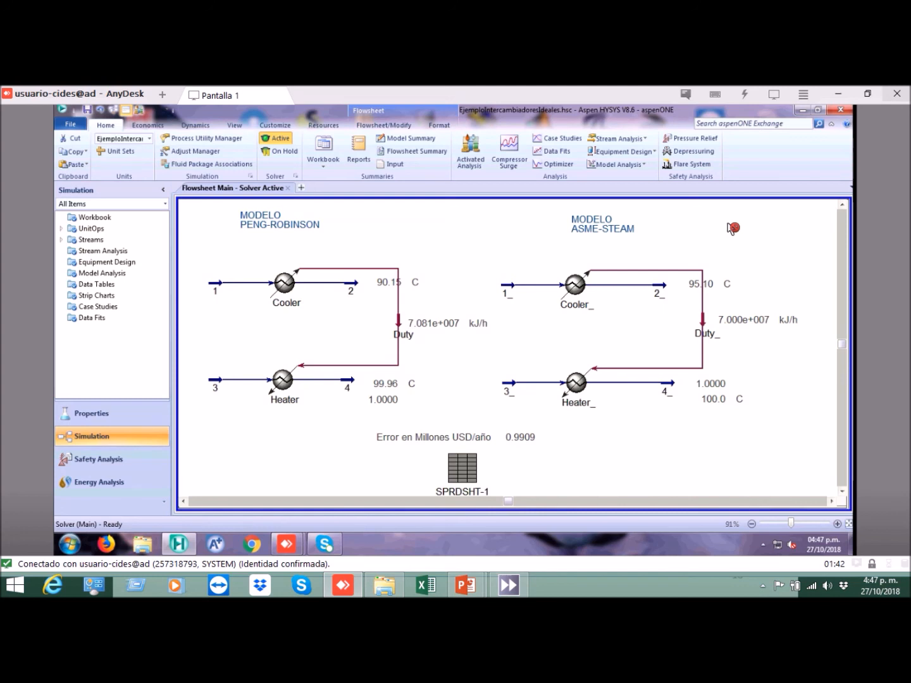
# - Switch to the PowerPoint slide show and advance past the slide with the HYSYS spreadsheet calculation
pyautogui.click(471, 467)
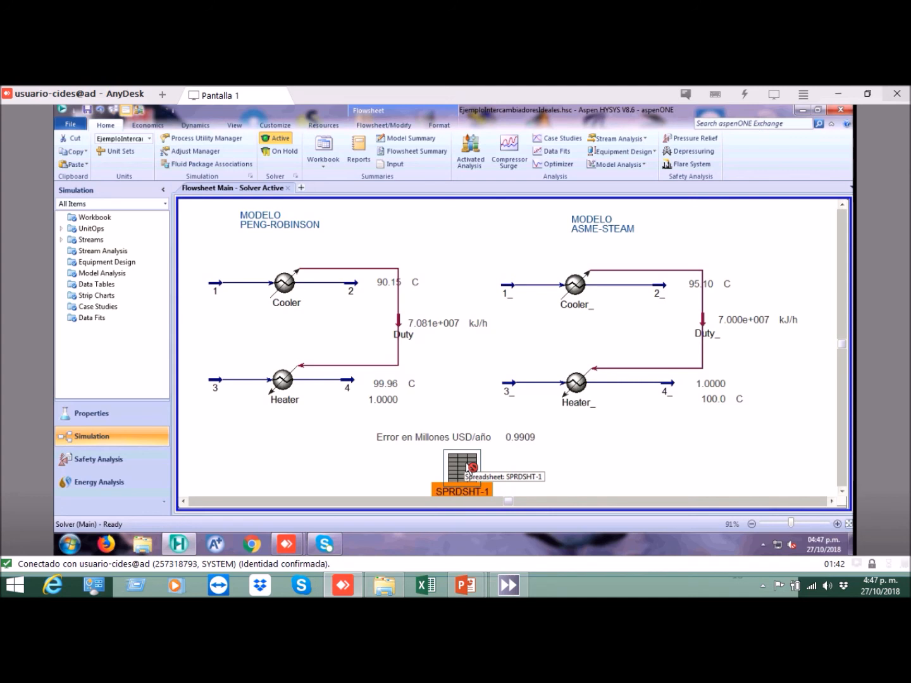
pyautogui.moveTo(469, 583)
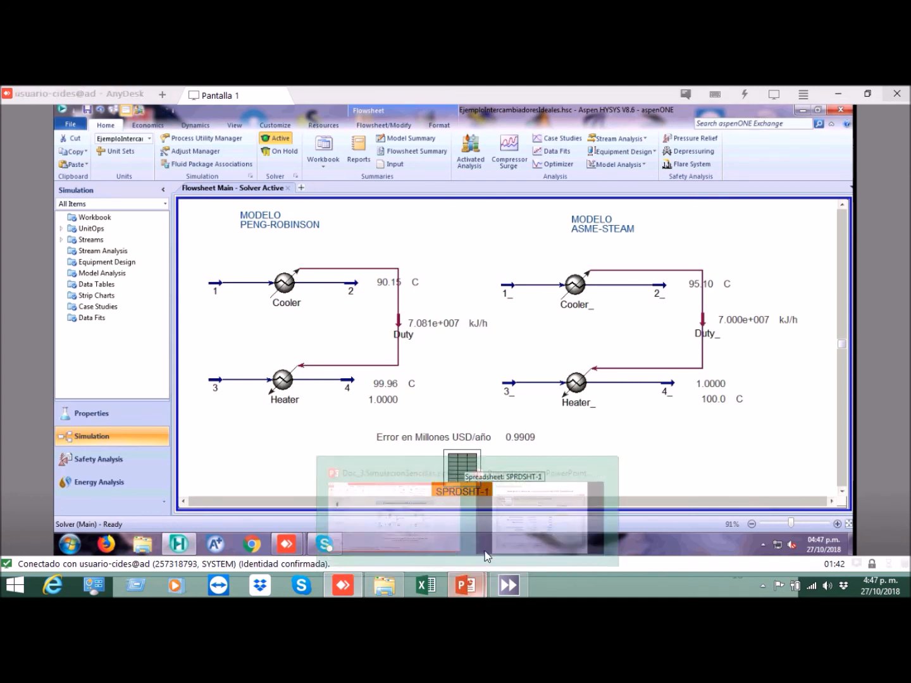
pyautogui.click(532, 519)
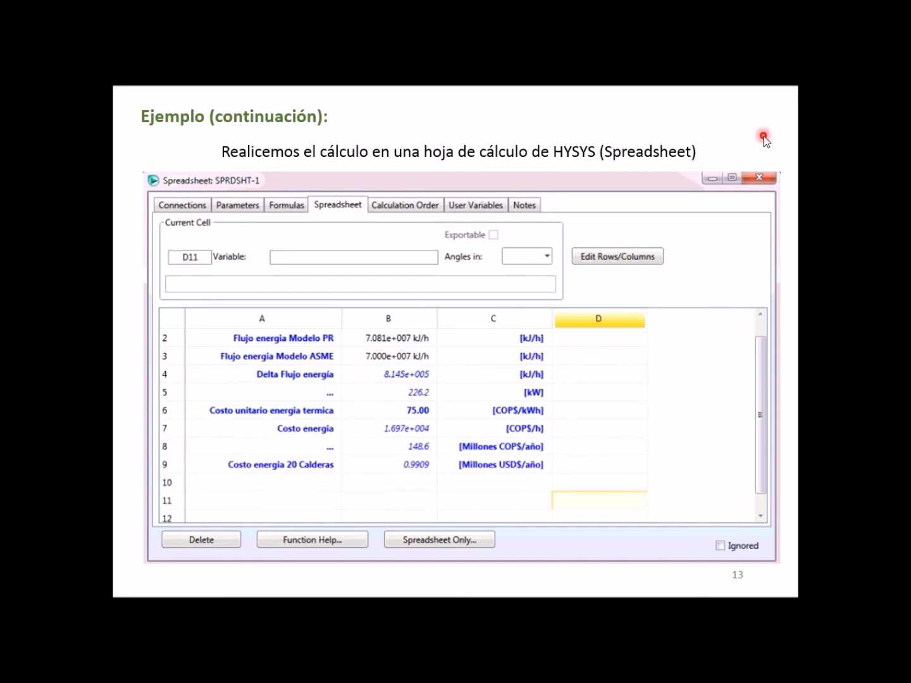
pyautogui.press('Right')
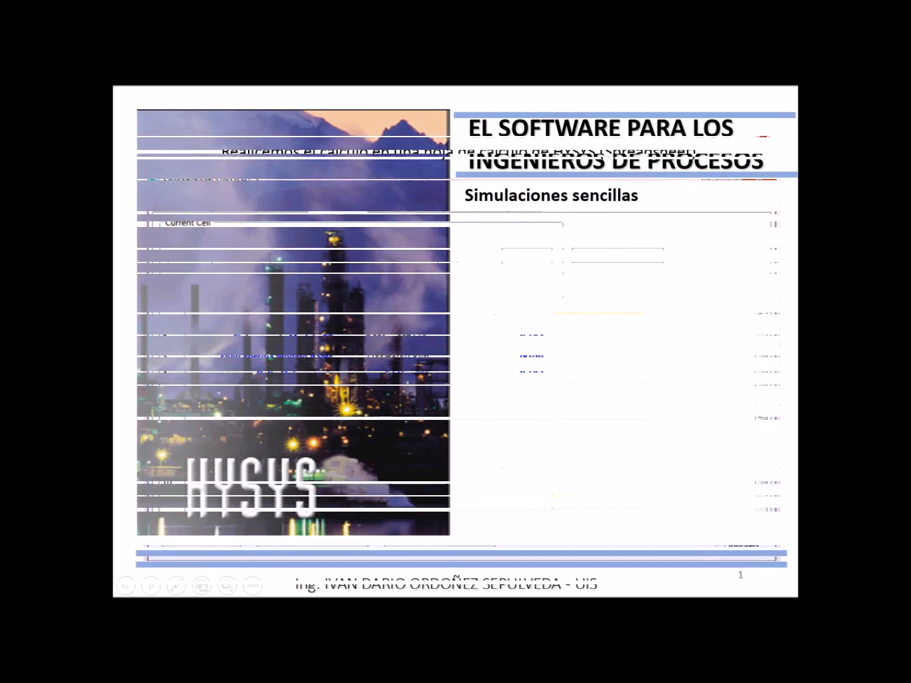